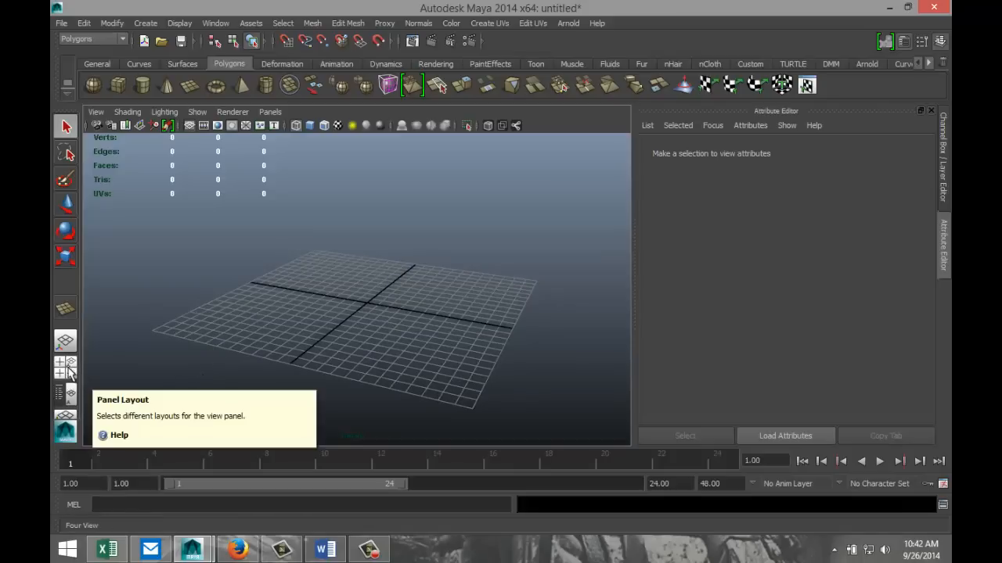
# Step: Switch to the four-view layout and import interior.jpg from the Desktop as an image plane in the front view
pyautogui.click(67, 368)
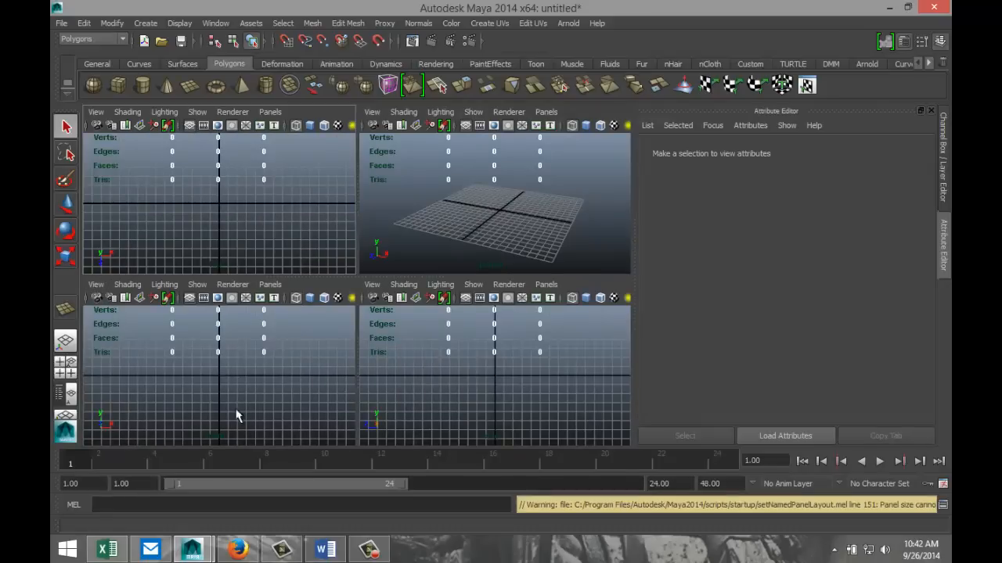
pyautogui.click(97, 284)
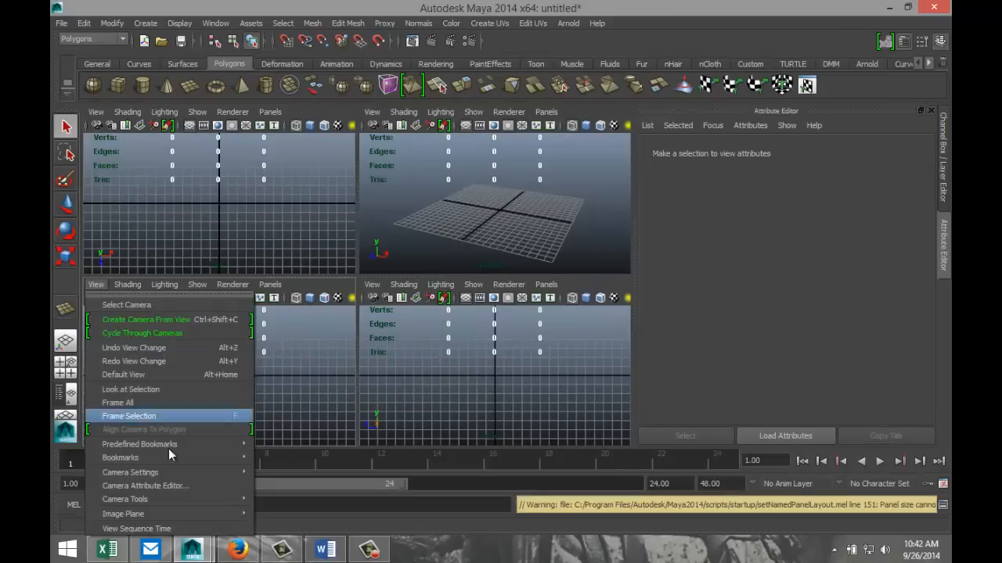
pyautogui.moveTo(239, 517)
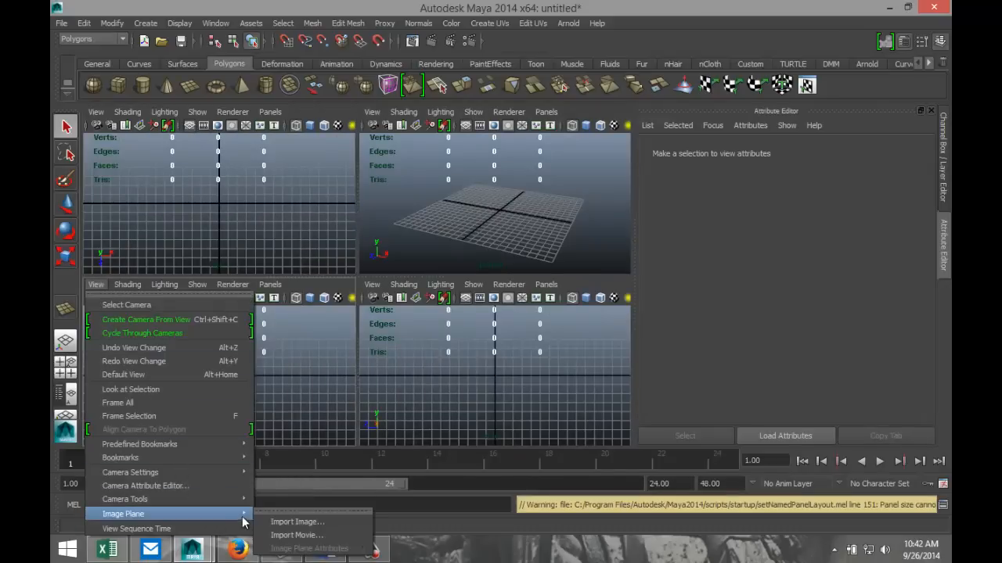
pyautogui.click(293, 522)
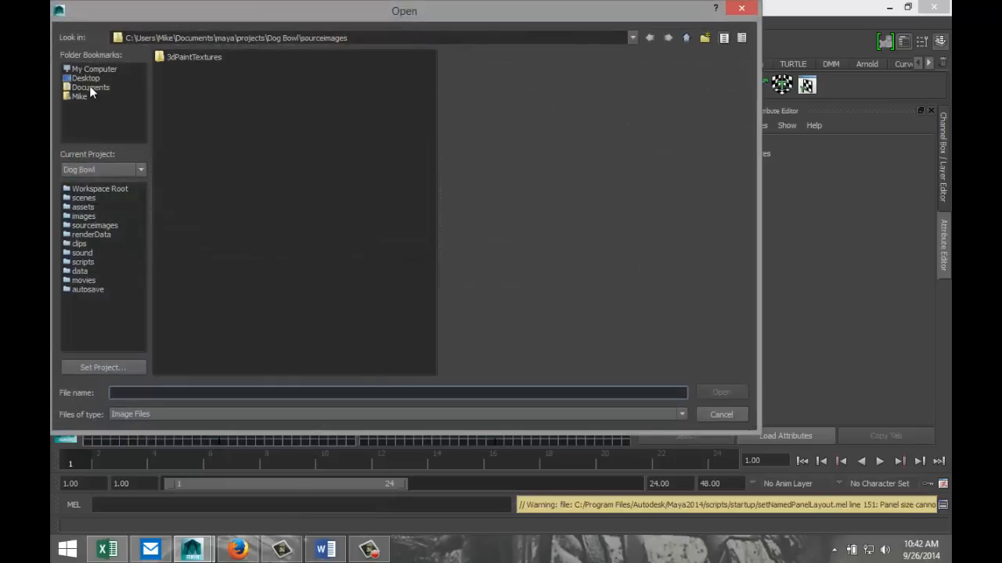
pyautogui.click(86, 78)
pyautogui.click(184, 136)
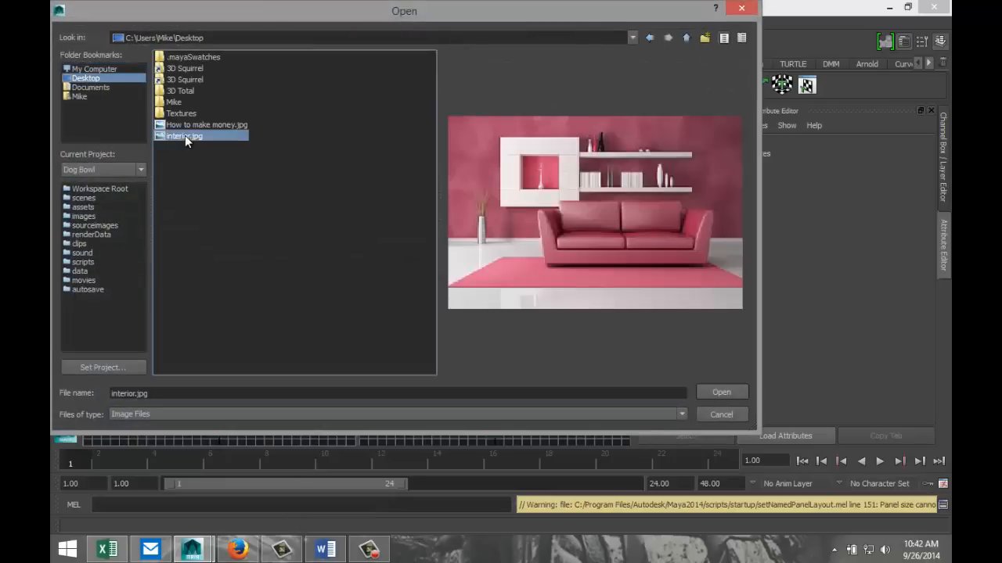
pyautogui.click(724, 393)
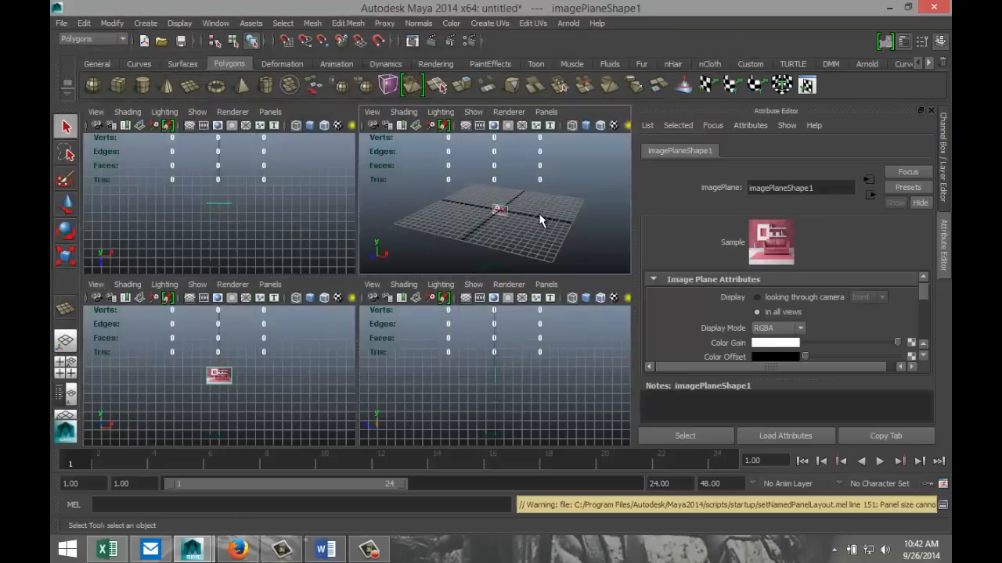
# Step: Maximize the perspective view and scale the image plane uniformly to about 8.5 times its size
pyautogui.press('space')
pyautogui.moveTo(336, 265); pyautogui.dragTo(435, 356)
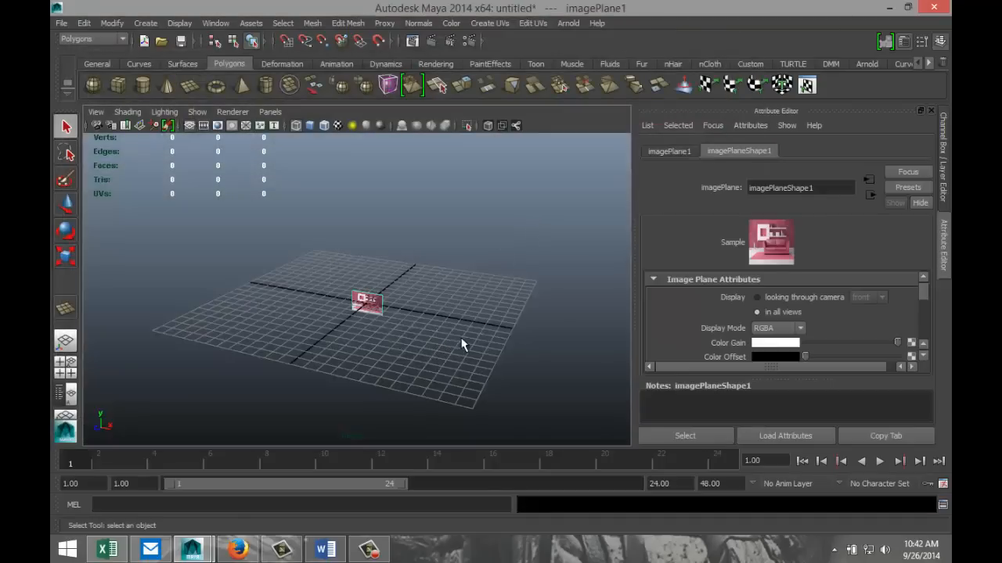
pyautogui.press('r')
pyautogui.moveTo(365, 305); pyautogui.dragTo(509, 352)
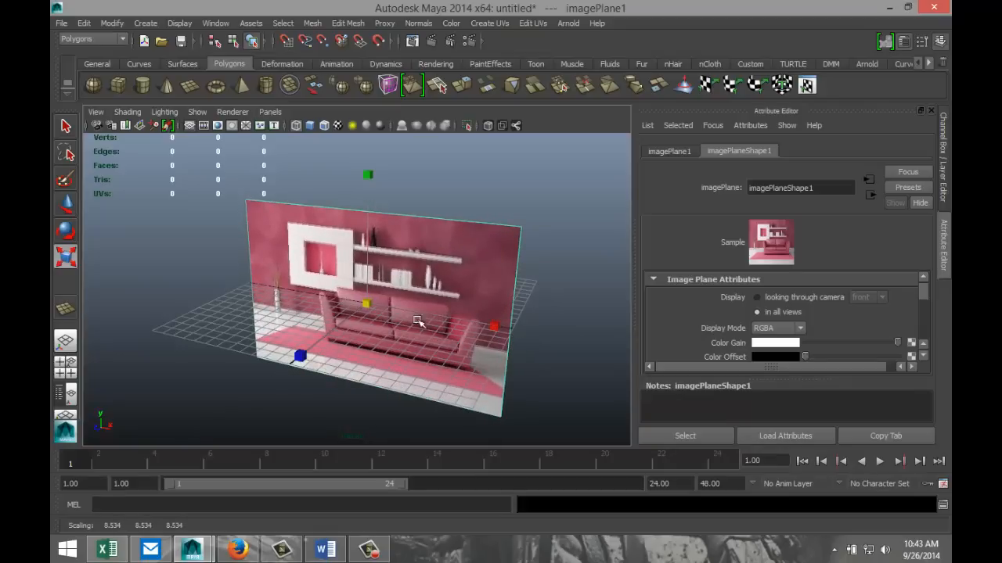
# Step: Raise the image plane to about 7.7 in Y and move it behind the grid to about -21.8 in Z
pyautogui.press('w')
pyautogui.moveTo(368, 229); pyautogui.dragTo(397, 121)
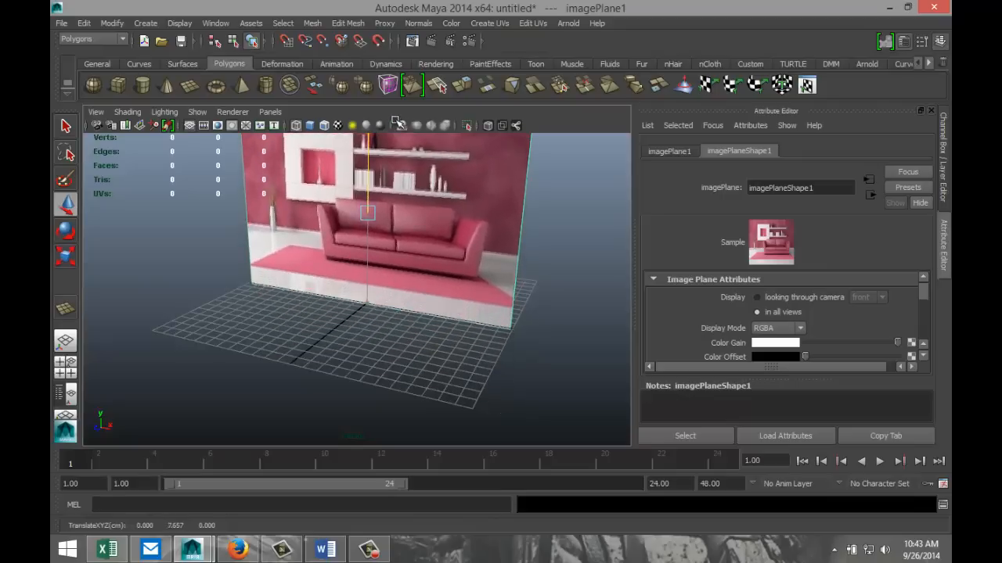
pyautogui.moveTo(336, 225); pyautogui.dragTo(395, 197)
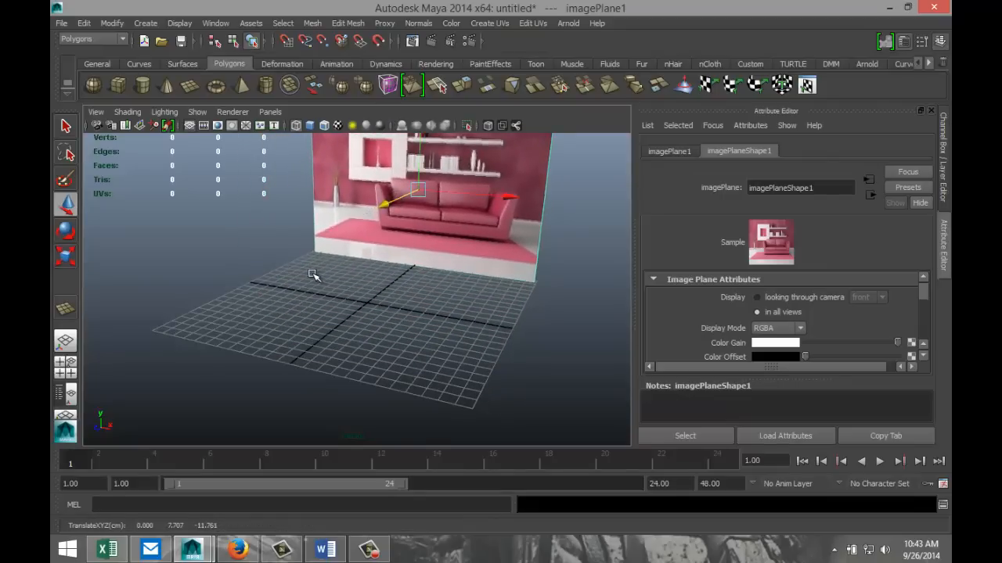
pyautogui.keyDown('alt'); pyautogui.moveTo(313, 275); pyautogui.dragTo(334, 345); pyautogui.keyUp('alt')
pyautogui.scroll(3, 417, 366)
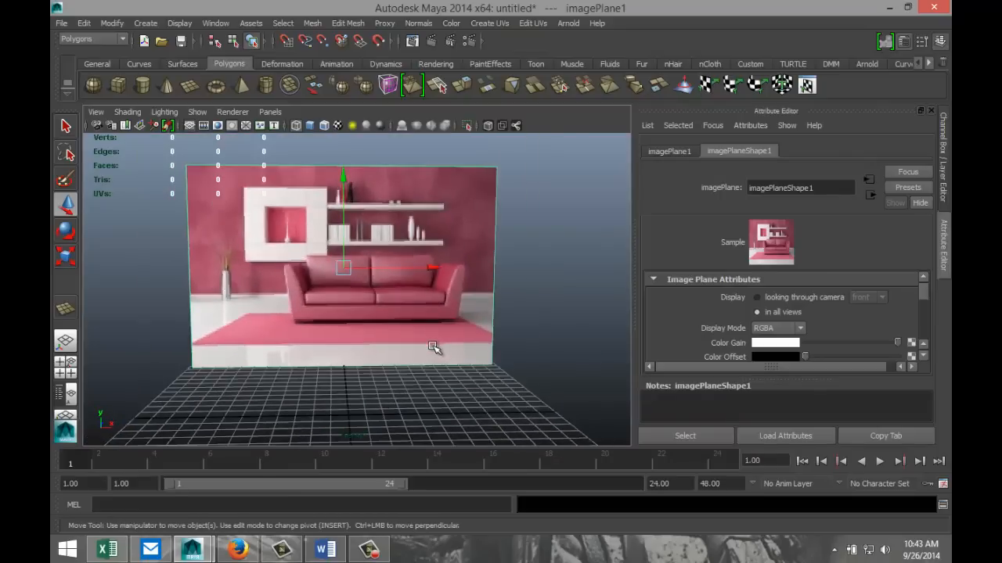
pyautogui.scroll(-2, 428, 356)
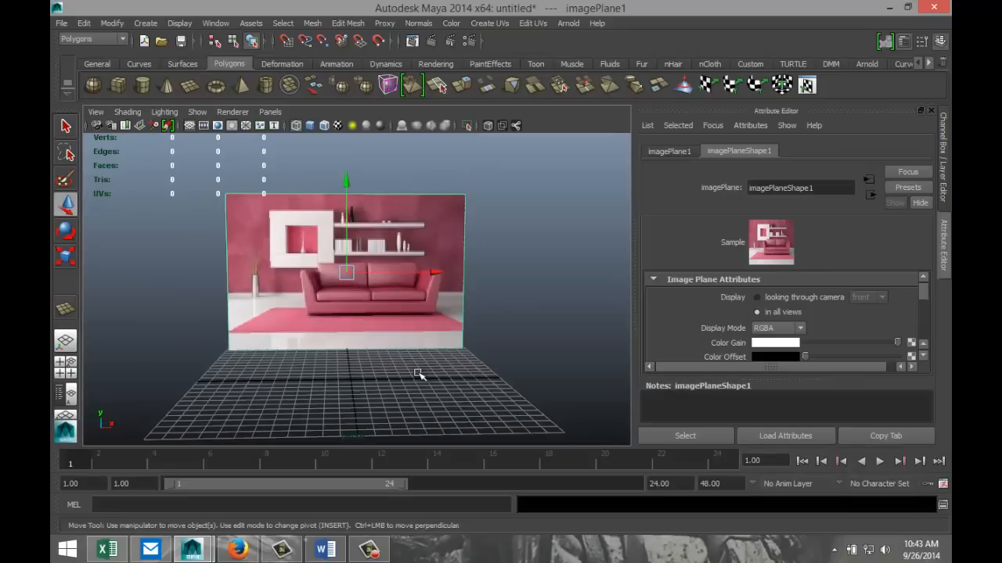
pyautogui.keyDown('alt'); pyautogui.moveTo(430, 371); pyautogui.dragTo(378, 356); pyautogui.keyUp('alt')
pyautogui.moveTo(349, 280); pyautogui.dragTo(386, 263)
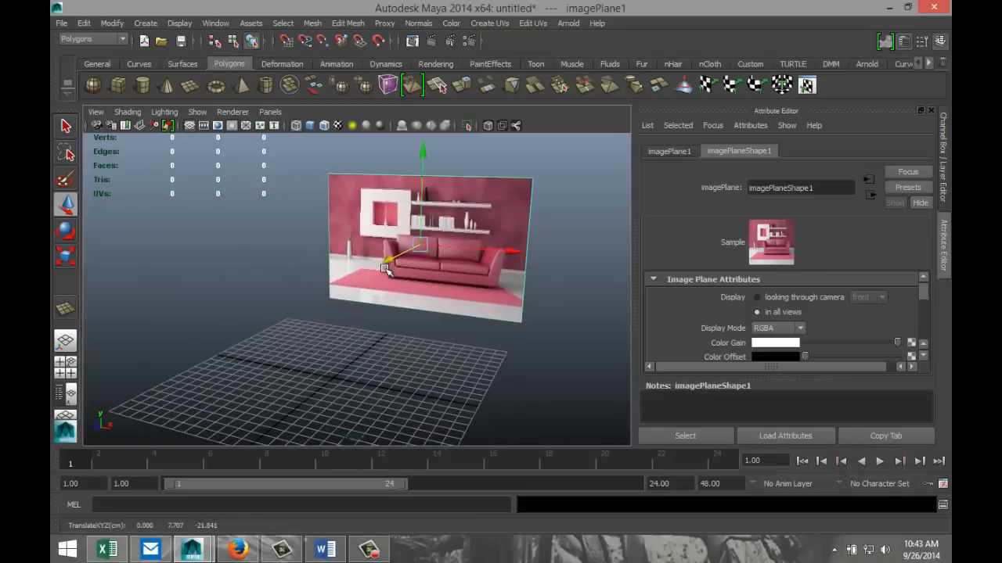
# Step: Create a polygon plane covering the whole grid as the room's floor
pyautogui.keyDown('alt'); pyautogui.moveTo(389, 363); pyautogui.dragTo(422, 359); pyautogui.keyUp('alt')
pyautogui.scroll(-2, 422, 356)
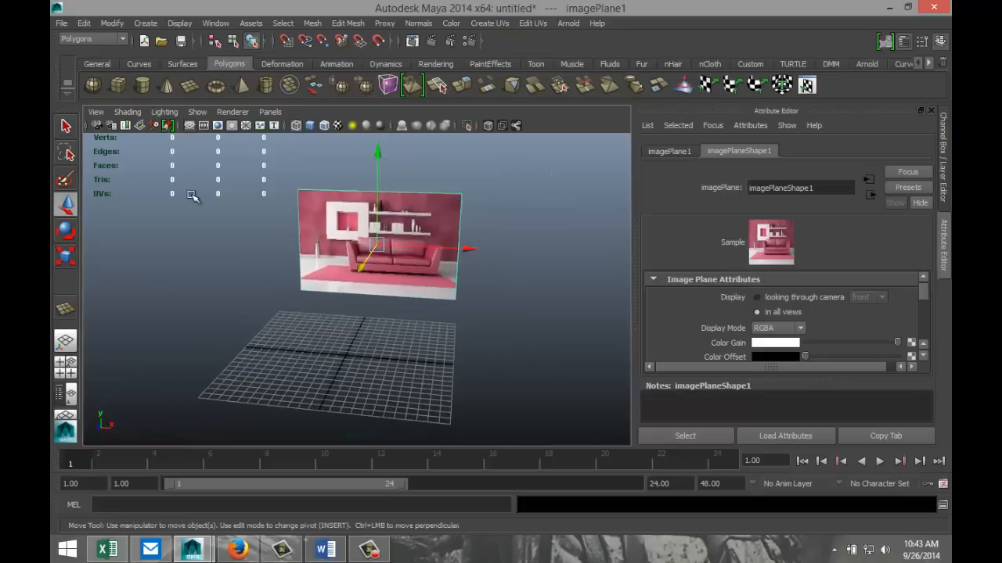
pyautogui.click(191, 87)
pyautogui.moveTo(201, 399); pyautogui.dragTo(463, 329)
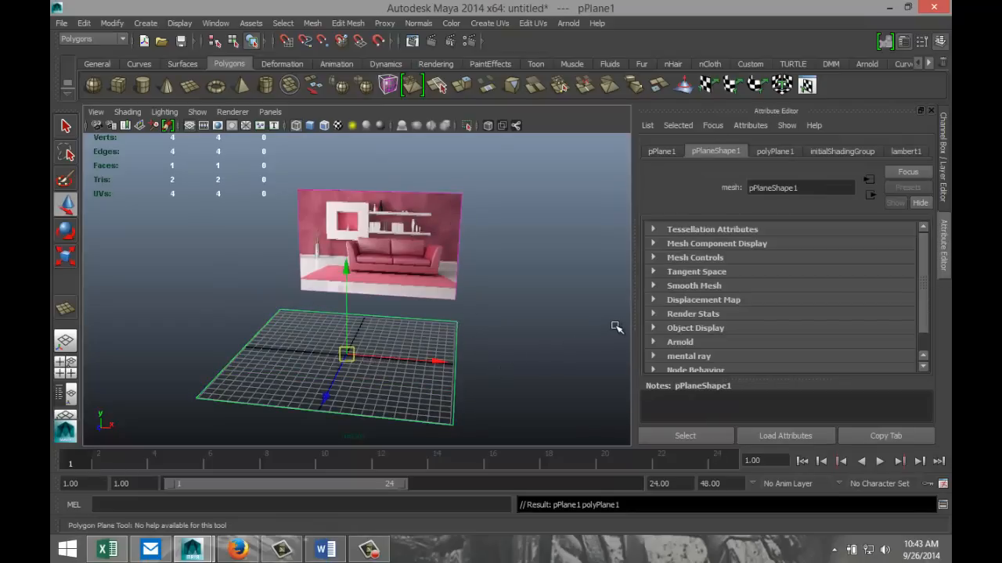
# Step: Duplicate the floor plane, turn on shaded display, and set the copy's Z rotation to 90 degrees
pyautogui.hotkey('ctrl', 'd')
pyautogui.press('e')
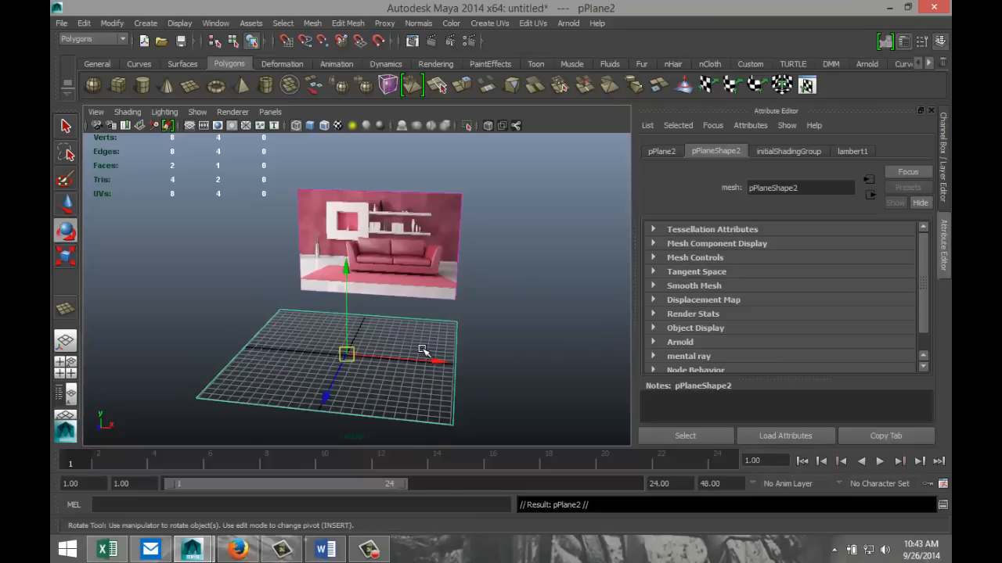
pyautogui.moveTo(476, 335); pyautogui.dragTo(318, 252)
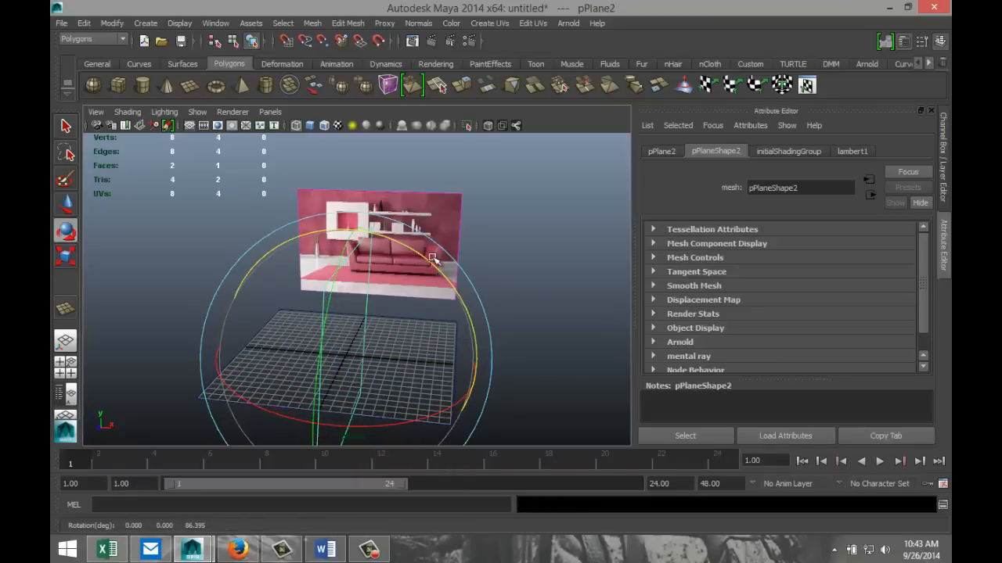
pyautogui.press('5')
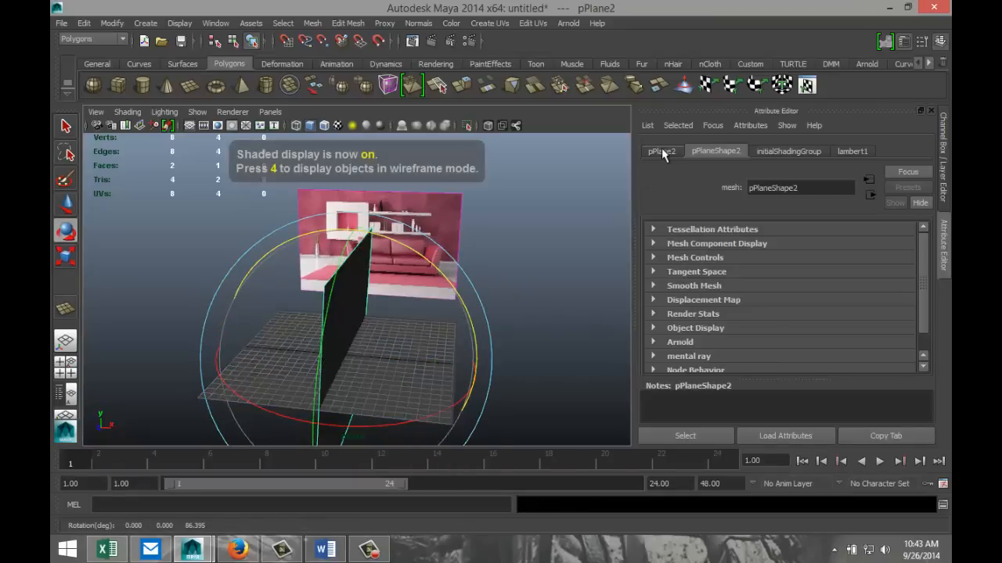
pyautogui.click(663, 152)
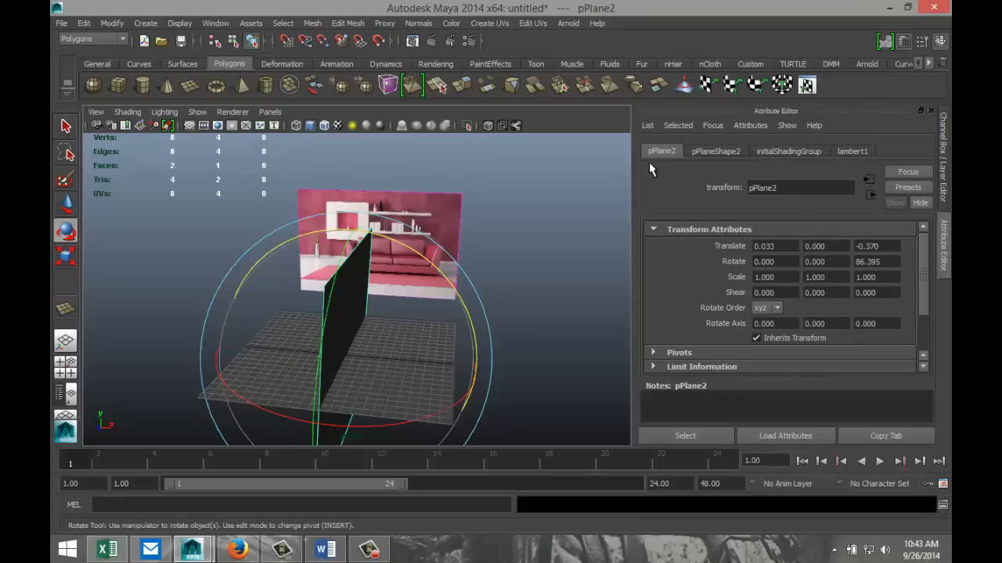
pyautogui.click(892, 261)
pyautogui.press('Return')
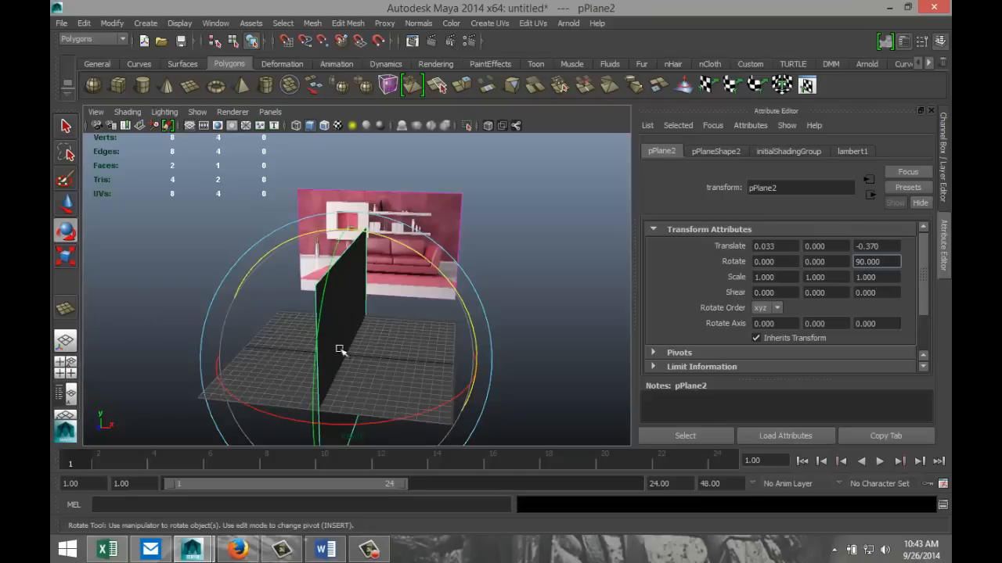
# Step: Move the upright plane to the floor's negative-X edge as a wall, at about X -11.9 and Y 12.2
pyautogui.click(486, 351)
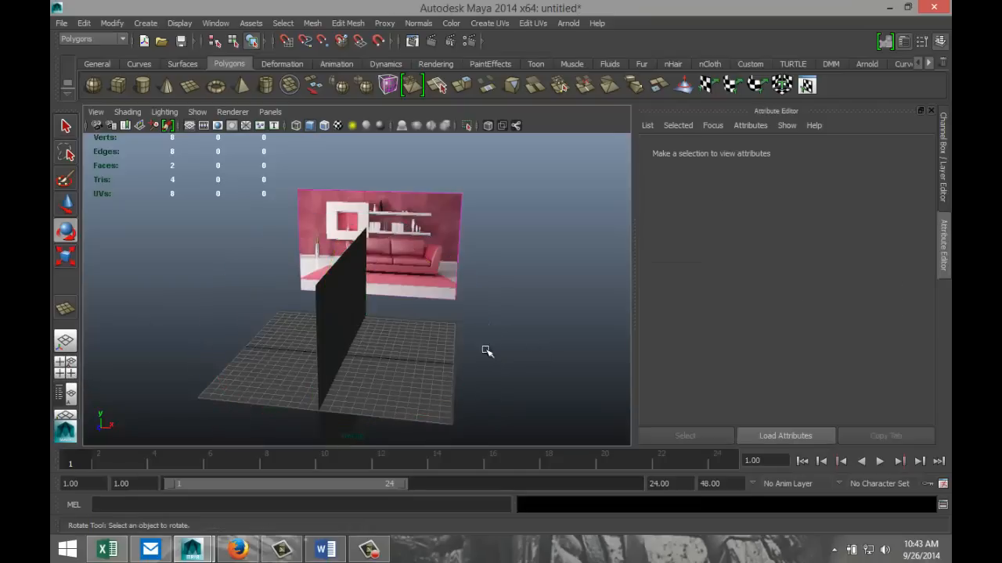
pyautogui.click(329, 319)
pyautogui.press('w')
pyautogui.moveTo(429, 360); pyautogui.dragTo(329, 357)
pyautogui.moveTo(243, 262); pyautogui.dragTo(239, 161)
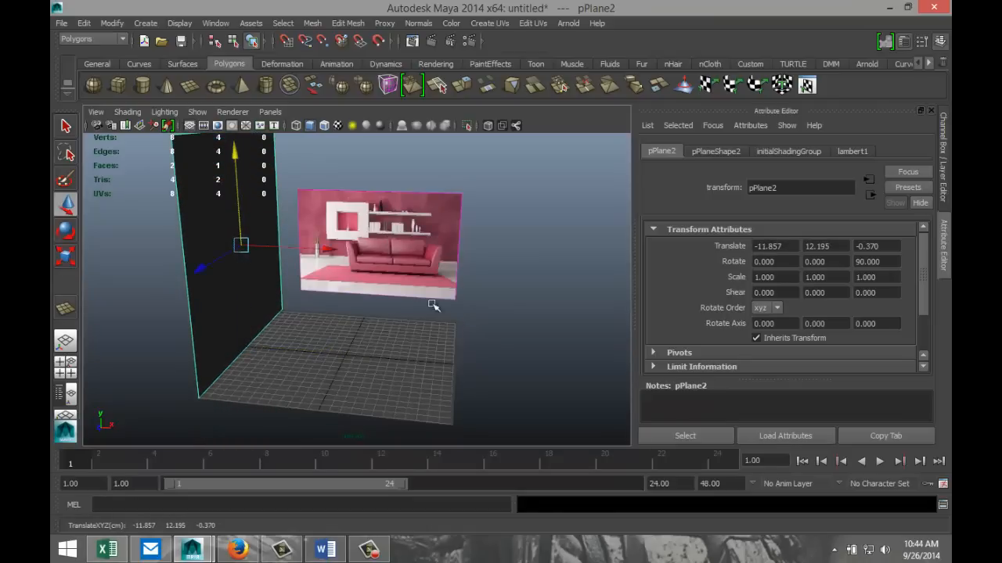
# Step: Create a polygon cube on the floor, about 6.6 wide, 3.9 high and 5.9 deep
pyautogui.keyDown('alt'); pyautogui.moveTo(502, 339); pyautogui.dragTo(469, 327); pyautogui.keyUp('alt')
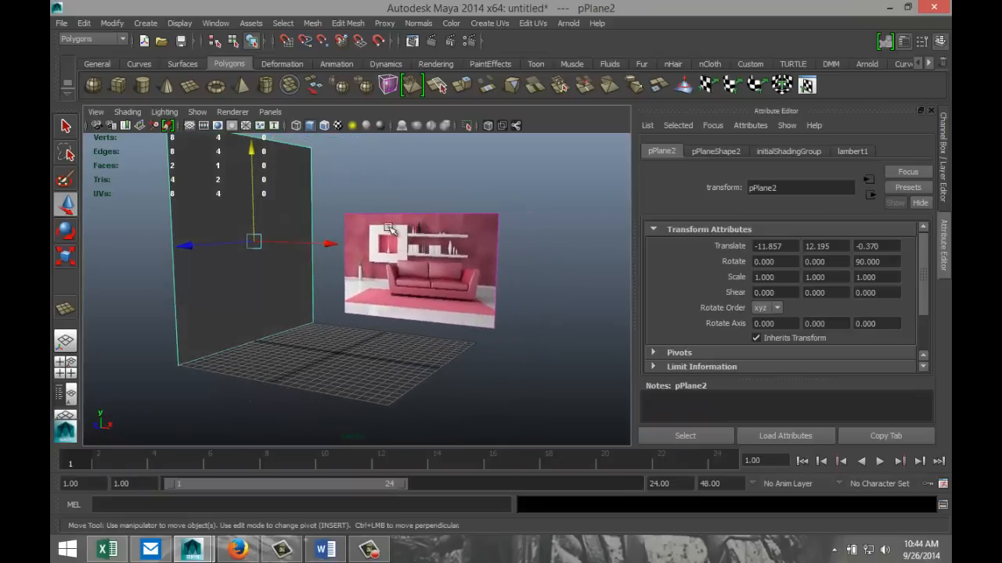
pyautogui.scroll(8, 415, 266)
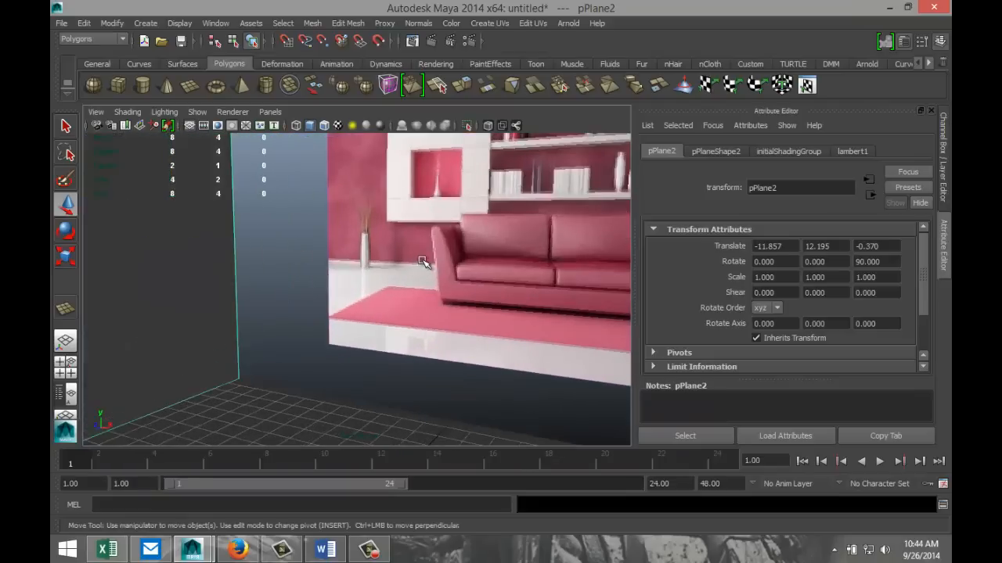
pyautogui.keyDown('alt'); pyautogui.moveTo(445, 226); pyautogui.dragTo(390, 407, button='middle'); pyautogui.keyUp('alt')
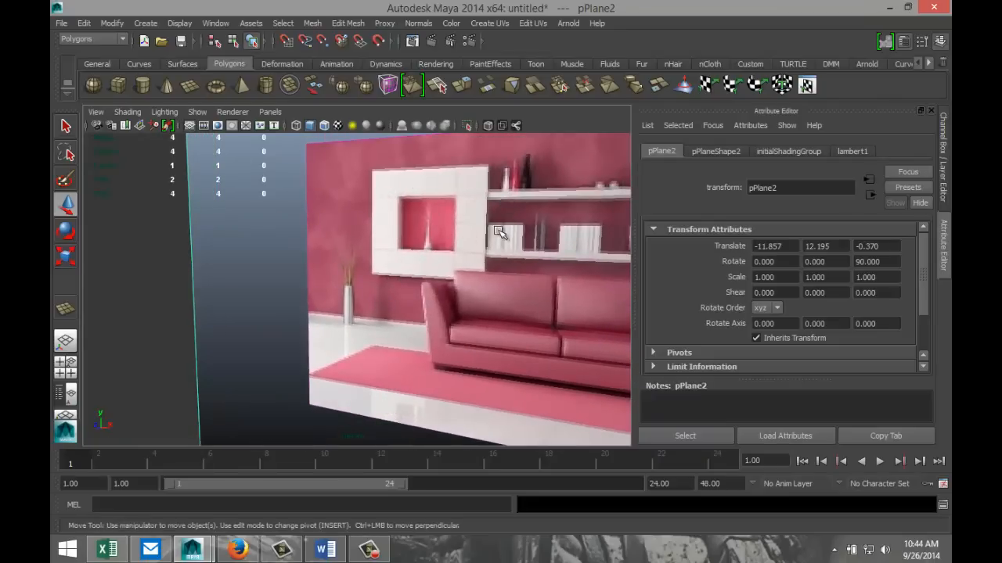
pyautogui.scroll(-6, 441, 311)
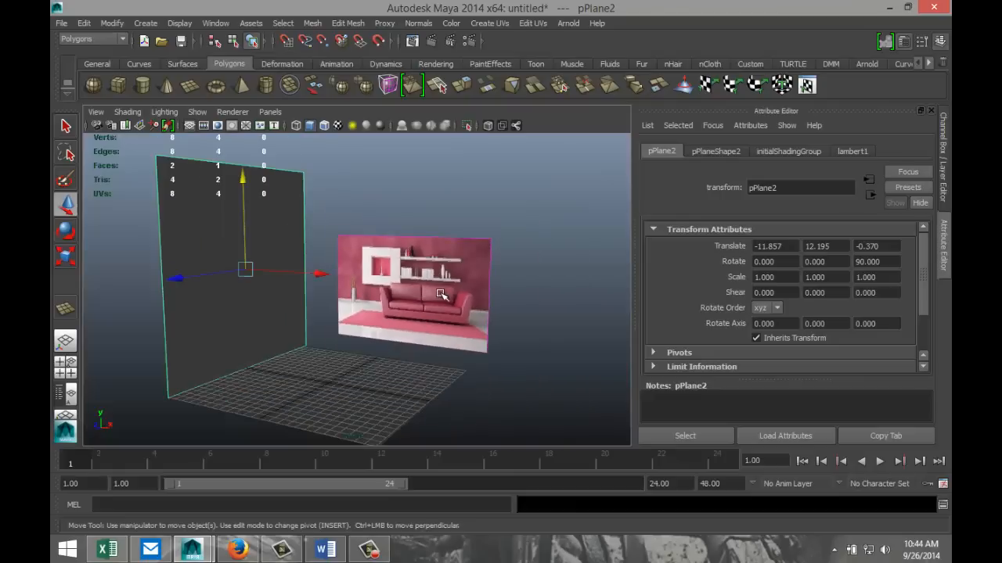
pyautogui.keyDown('alt'); pyautogui.moveTo(431, 364); pyautogui.dragTo(476, 376); pyautogui.keyUp('alt')
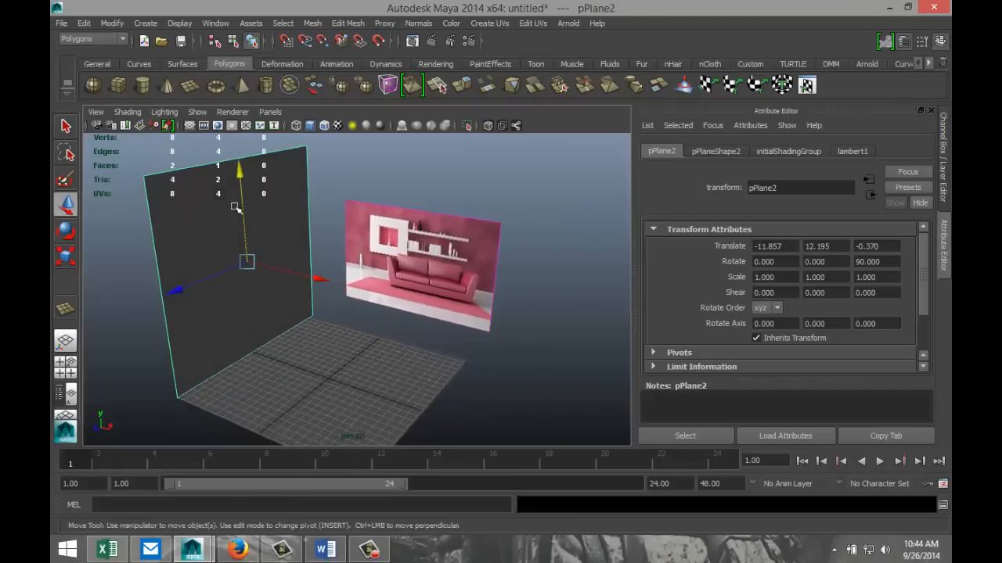
pyautogui.click(118, 84)
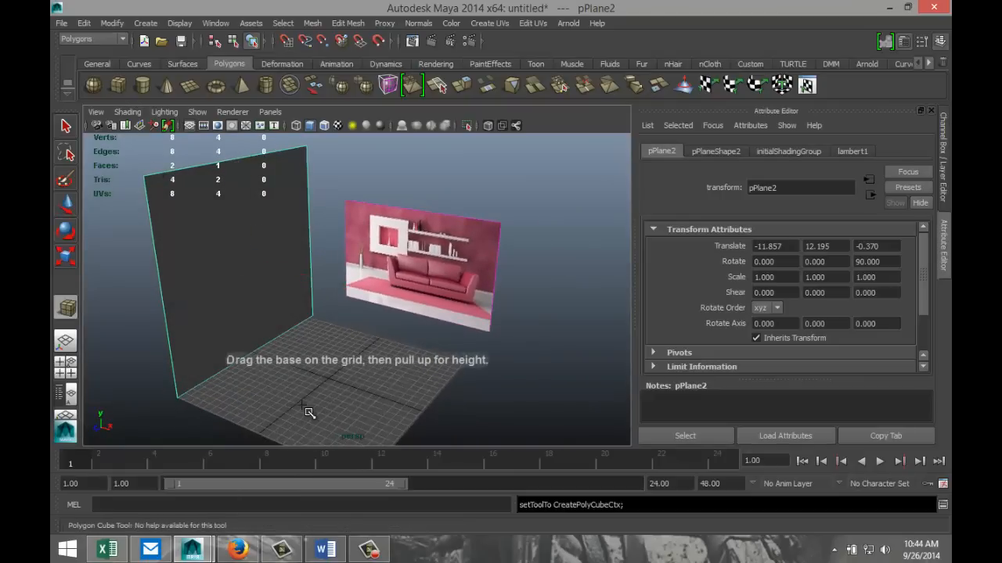
pyautogui.moveTo(303, 407); pyautogui.dragTo(382, 396)
pyautogui.moveTo(383, 397); pyautogui.dragTo(373, 376)
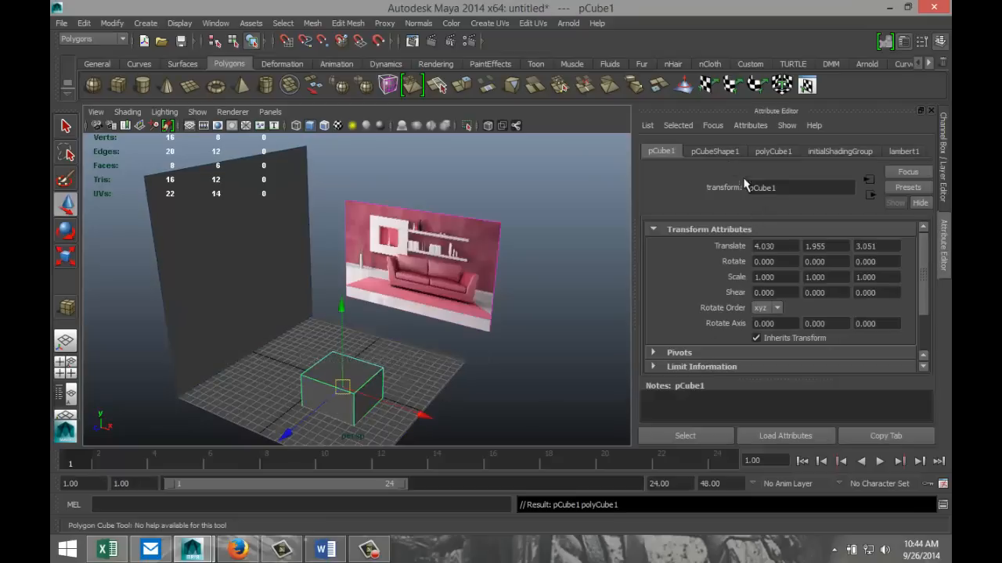
# Step: Set the cube's width, height and depth to 3 each
pyautogui.click(774, 152)
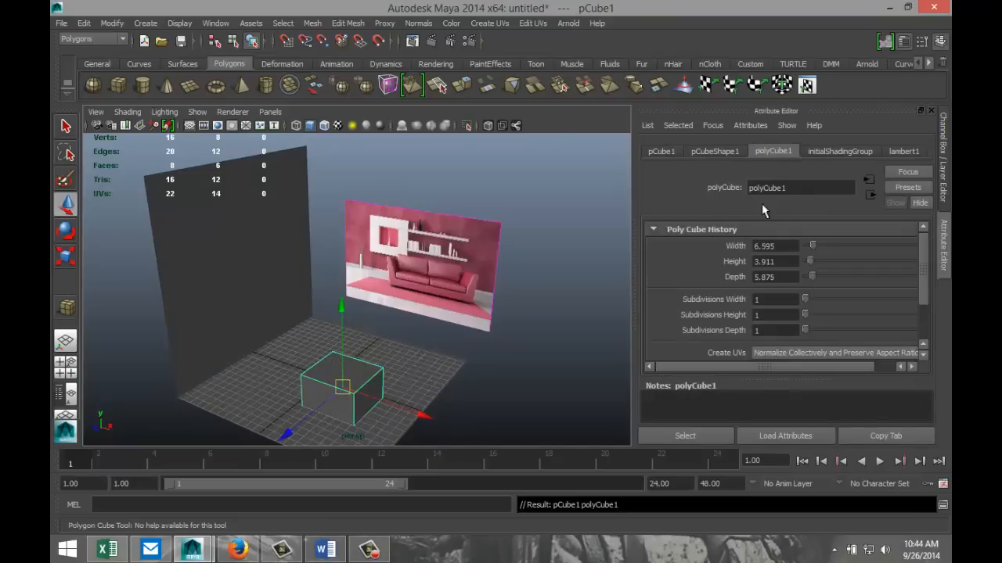
pyautogui.click(791, 246)
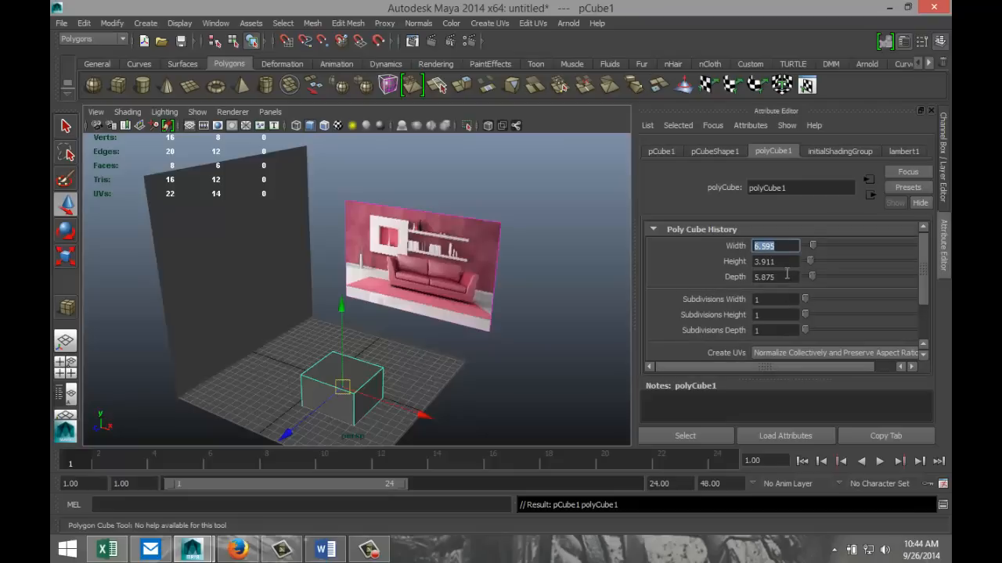
pyautogui.write('3')
pyautogui.press('Tab')
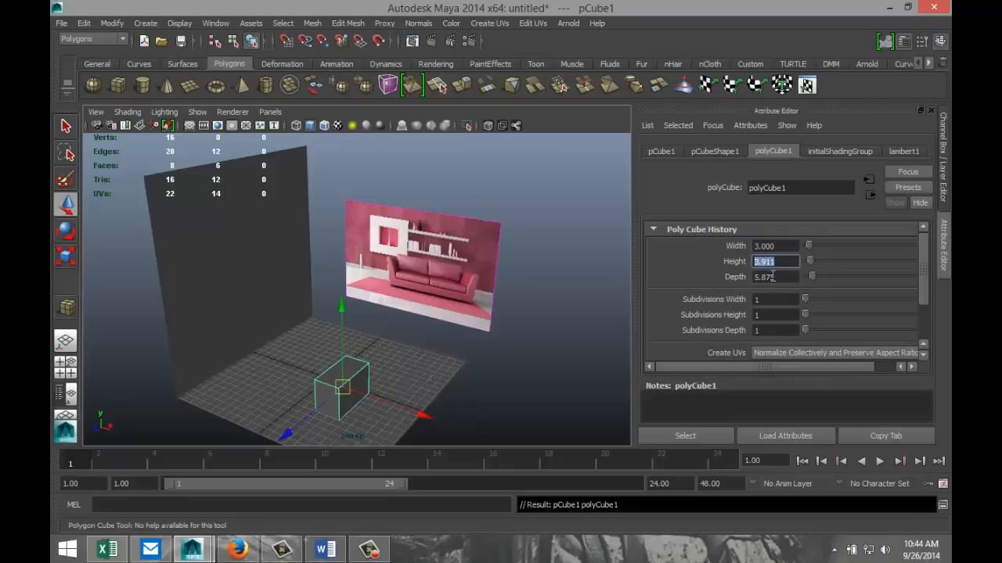
pyautogui.write('3')
pyautogui.press('Tab')
pyautogui.write('3')
pyautogui.press('Return')
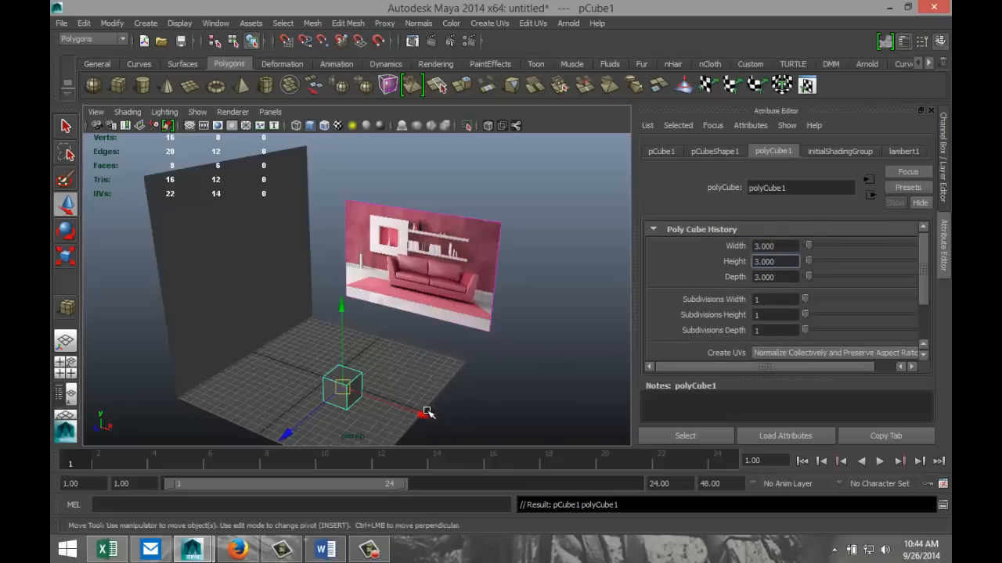
# Step: Move the cube up against the wall, at about X -10.3 and Y 8.2, and scale it uniformly to about 0.46
pyautogui.moveTo(427, 412); pyautogui.dragTo(311, 377)
pyautogui.moveTo(238, 308); pyautogui.dragTo(234, 261)
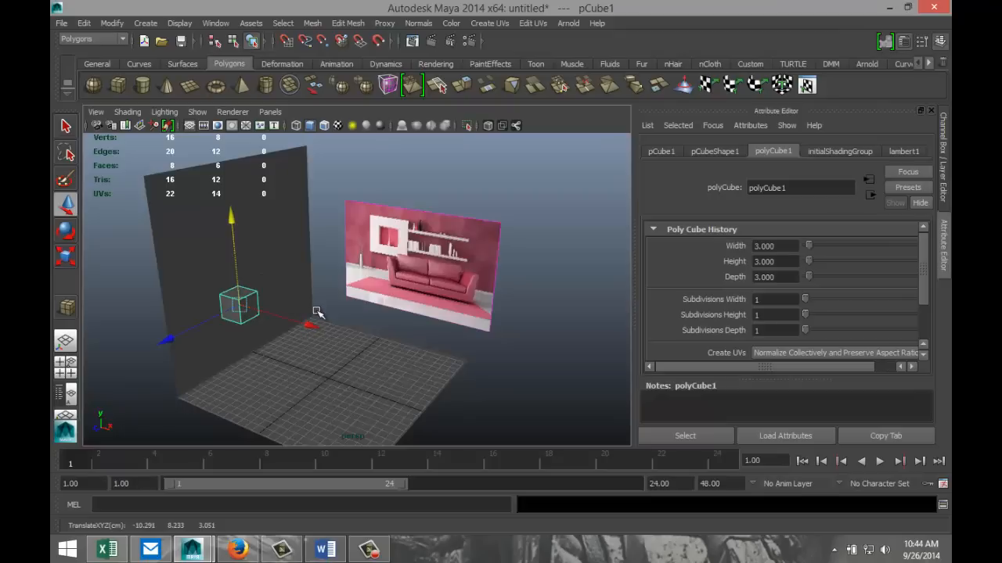
pyautogui.press('r')
pyautogui.moveTo(240, 305); pyautogui.dragTo(238, 320)
pyautogui.press('f')
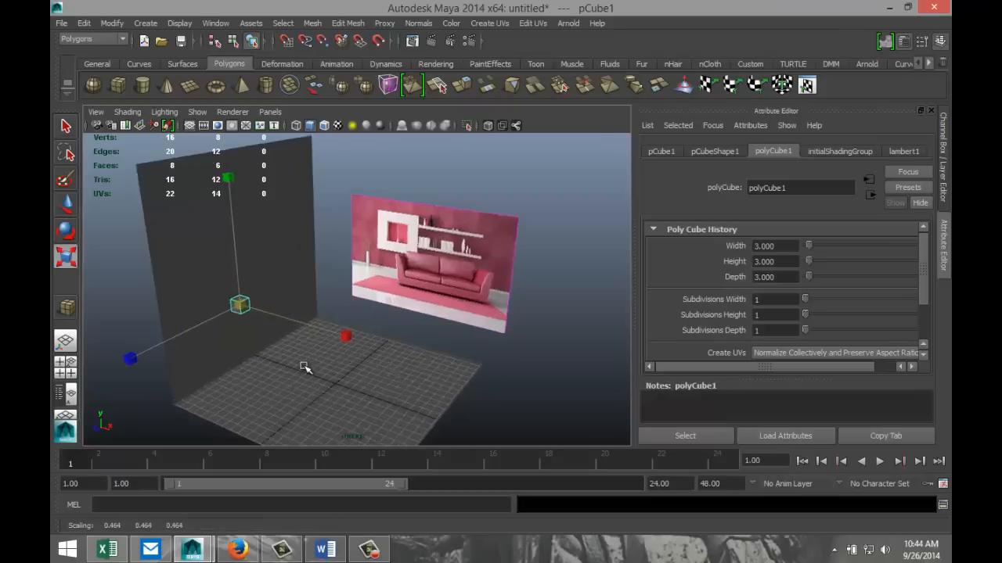
# Step: Move the cube along X so that it sits against the wall, at about X -11.15
pyautogui.keyDown('alt'); pyautogui.moveTo(212, 360); pyautogui.dragTo(273, 352); pyautogui.keyUp('alt')
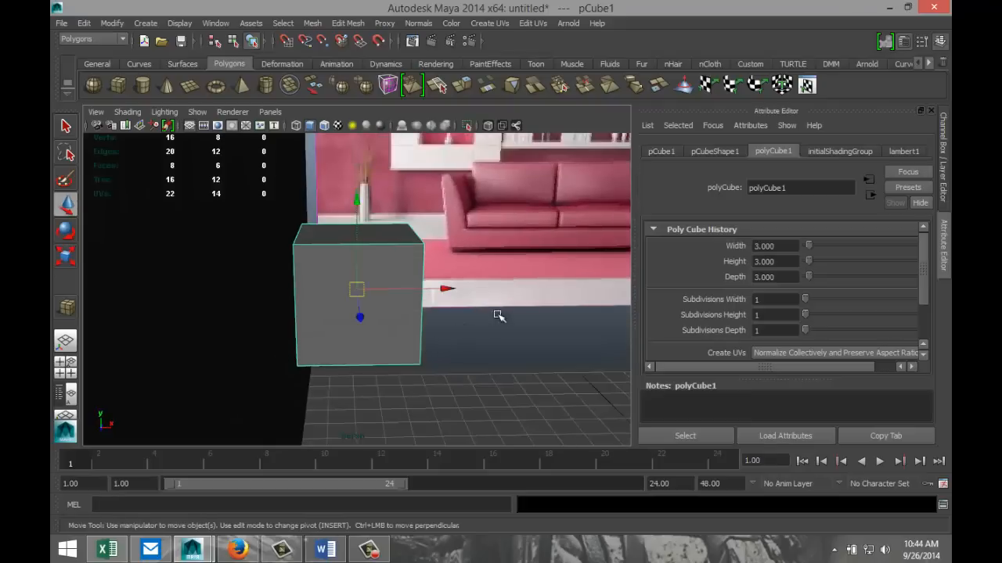
pyautogui.press('w')
pyautogui.moveTo(444, 290); pyautogui.dragTo(378, 294)
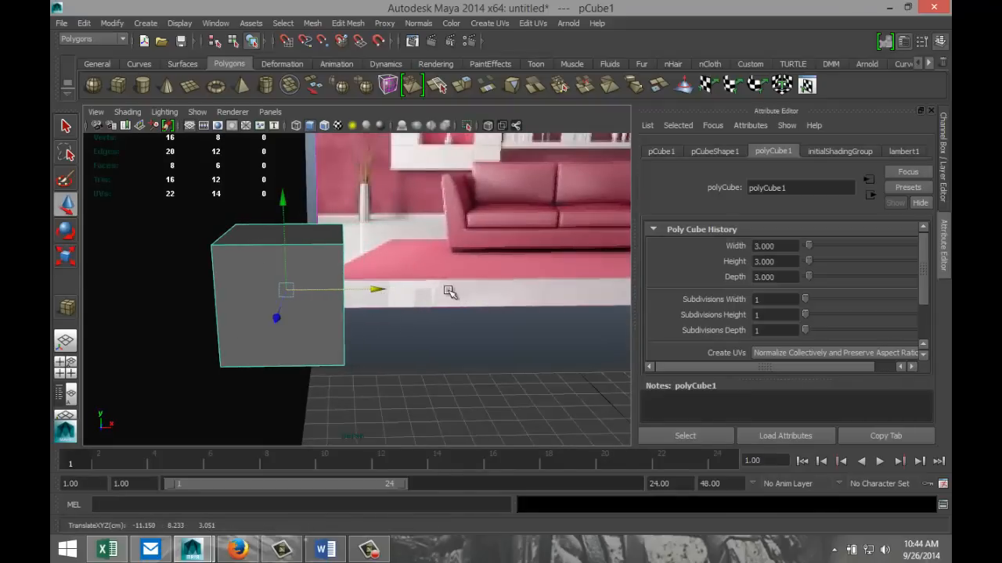
# Step: Examine the white square wall frame and the shelves beside it in the reference image
pyautogui.scroll(-2, 454, 291)
pyautogui.keyDown('alt'); pyautogui.moveTo(488, 205); pyautogui.dragTo(423, 337, button='middle'); pyautogui.keyUp('alt')
pyautogui.scroll(5, 421, 332)
pyautogui.scroll(2, 421, 327)
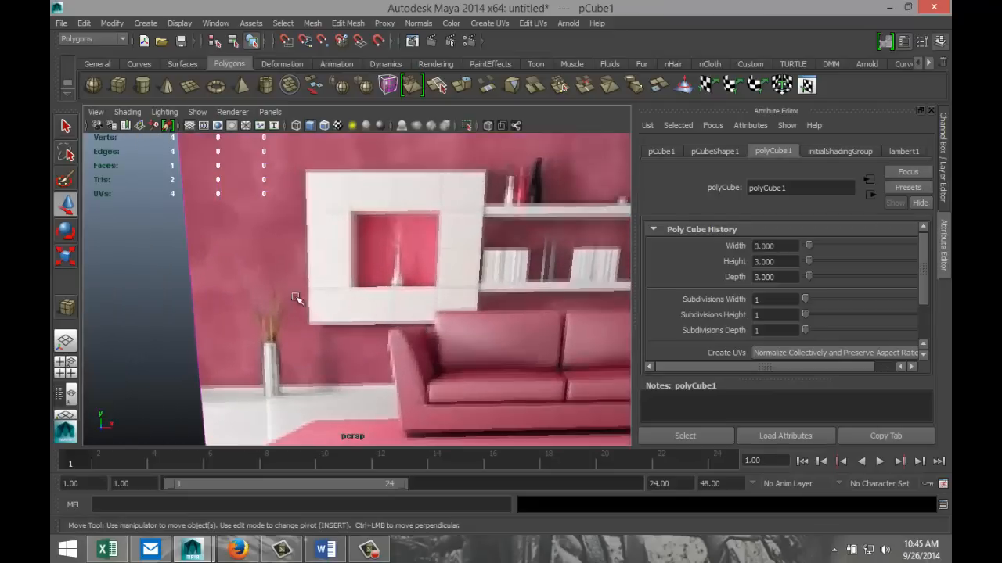
pyautogui.scroll(-5, 358, 337)
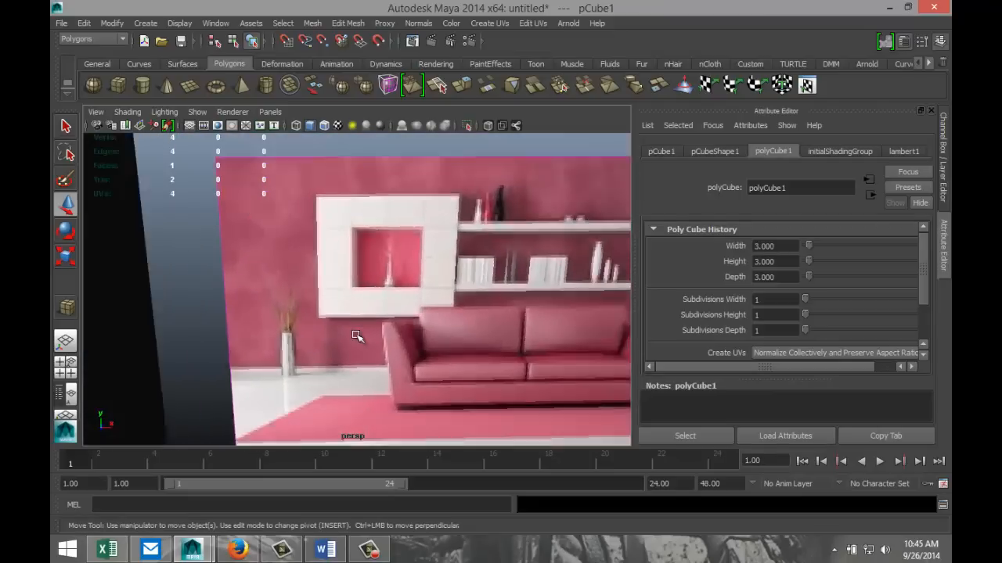
pyautogui.keyDown('alt'); pyautogui.moveTo(383, 379); pyautogui.dragTo(266, 358); pyautogui.keyUp('alt')
pyautogui.keyDown('alt'); pyautogui.moveTo(311, 398); pyautogui.dragTo(352, 313); pyautogui.keyUp('alt')
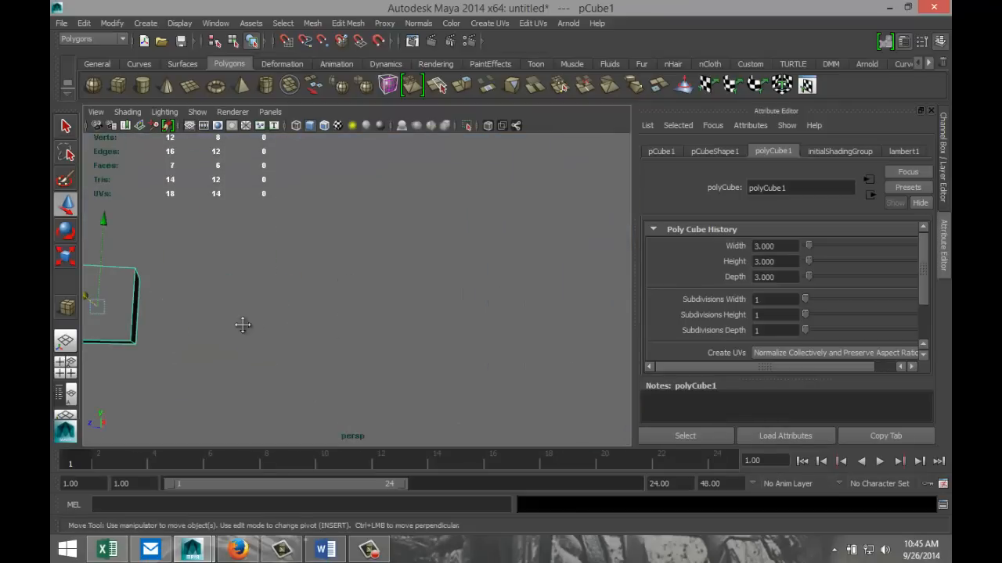
# Step: Bevel the four edges around the cube's front face, the one facing away from the wall
pyautogui.keyDown('alt'); pyautogui.moveTo(243, 325); pyautogui.dragTo(475, 325, button='middle'); pyautogui.keyUp('alt')
pyautogui.scroll(3, 419, 337)
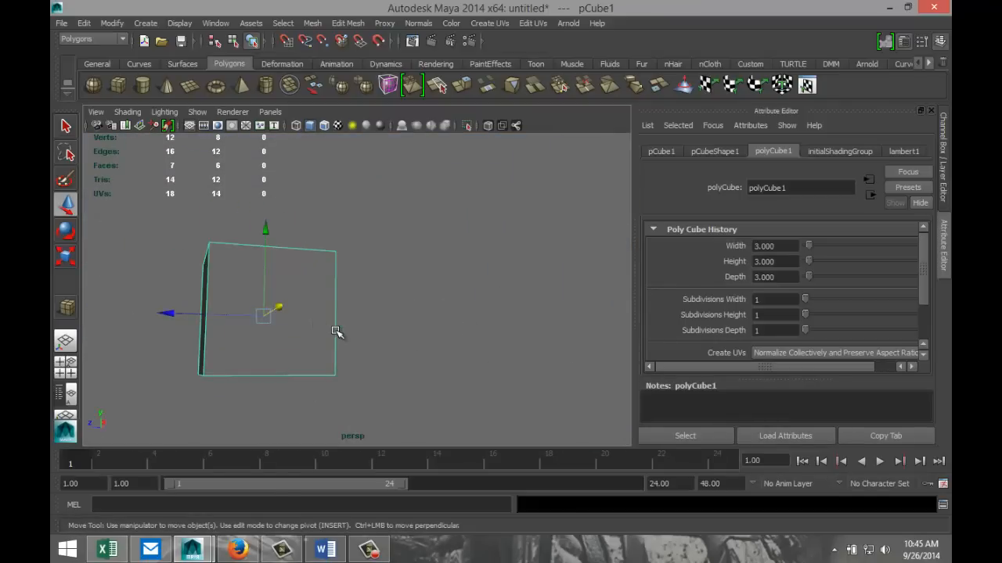
pyautogui.moveTo(337, 268); pyautogui.dragTo(340, 243, button='right')
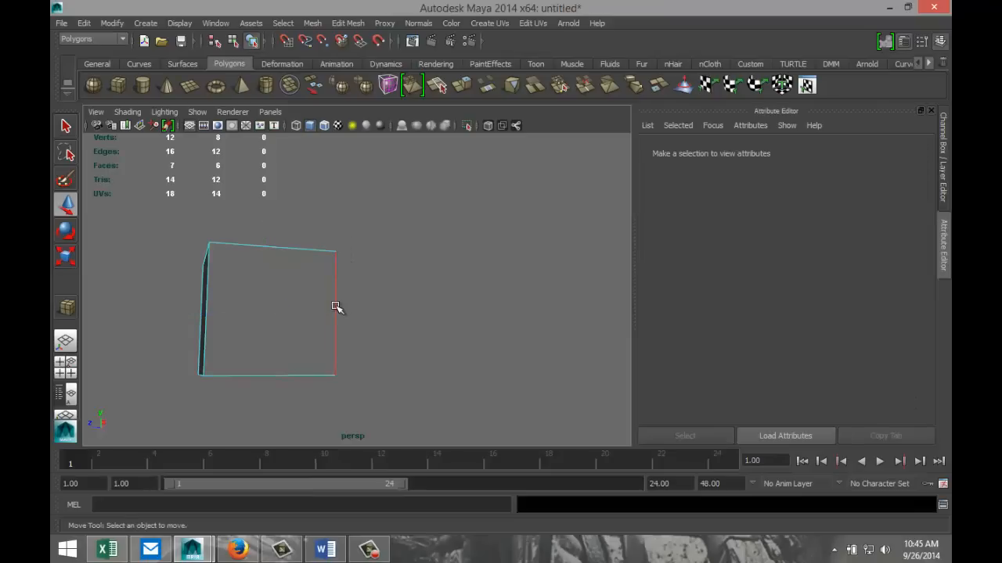
pyautogui.click(335, 304)
pyautogui.keyDown('shift'); pyautogui.click(300, 248); pyautogui.keyUp('shift')
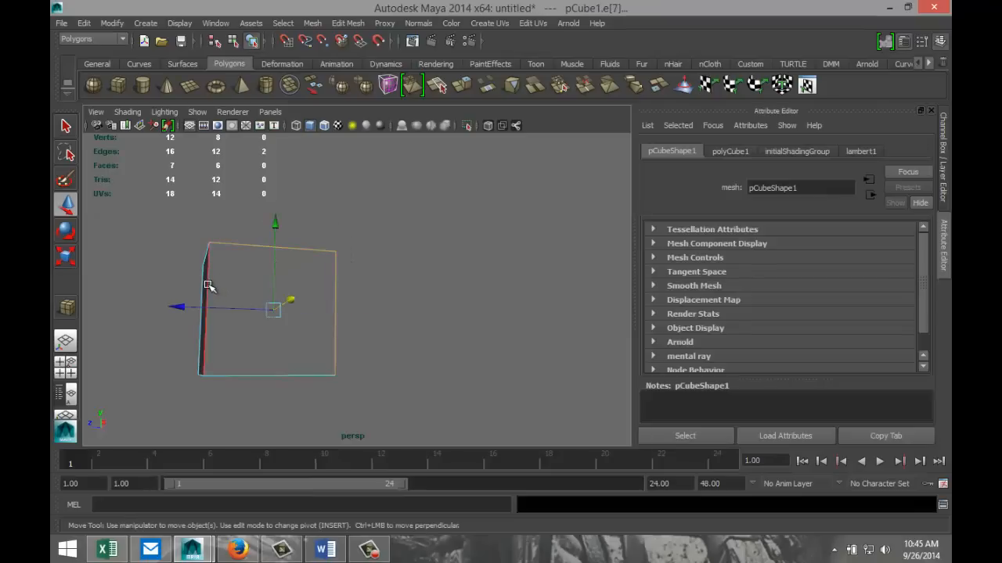
pyautogui.keyDown('shift'); pyautogui.click(259, 374); pyautogui.keyUp('shift')
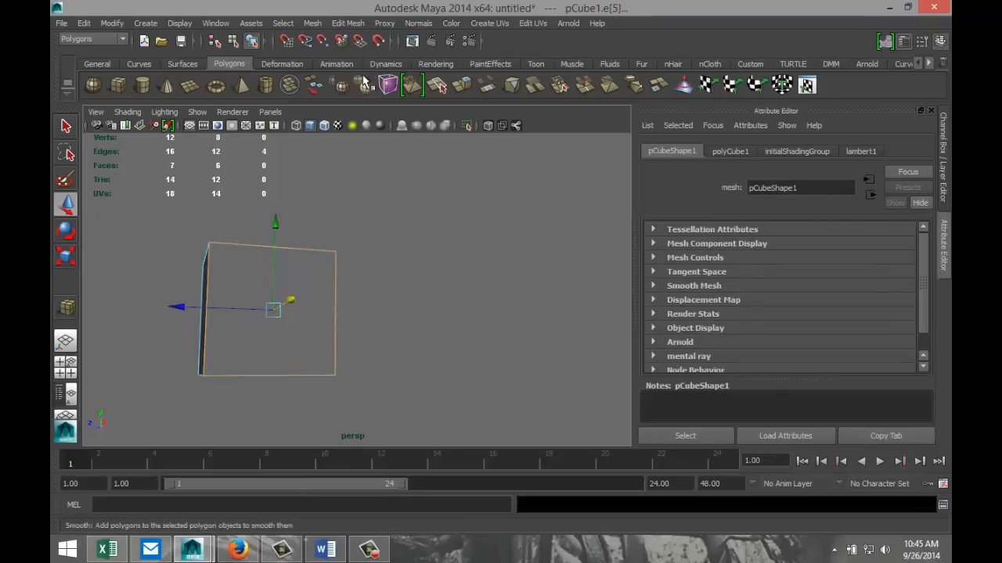
pyautogui.click(348, 23)
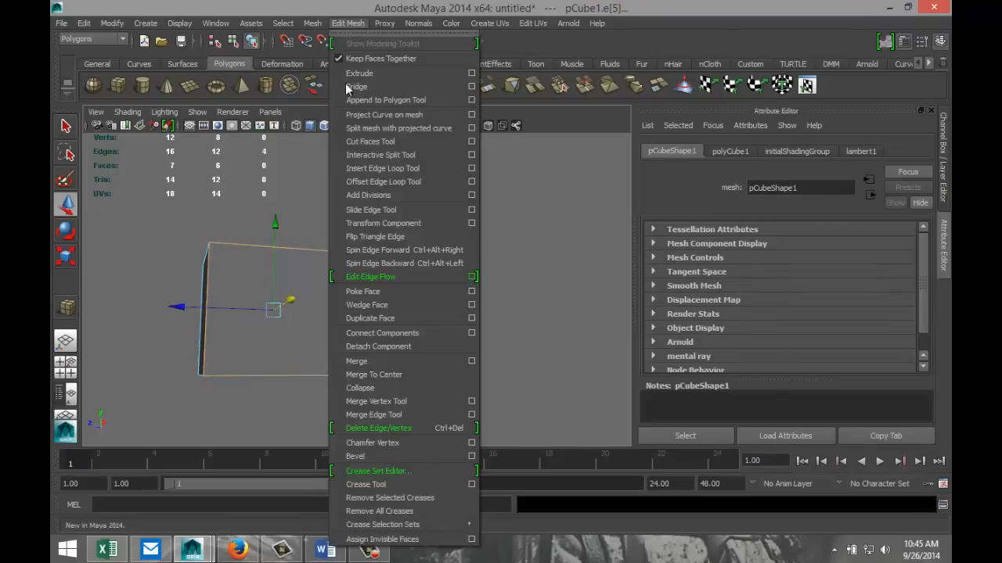
pyautogui.click(379, 462)
# Step: Reduce the cube's bevel offset to about 0.048
pyautogui.keyDown('alt'); pyautogui.moveTo(384, 373); pyautogui.dragTo(459, 380); pyautogui.keyUp('alt')
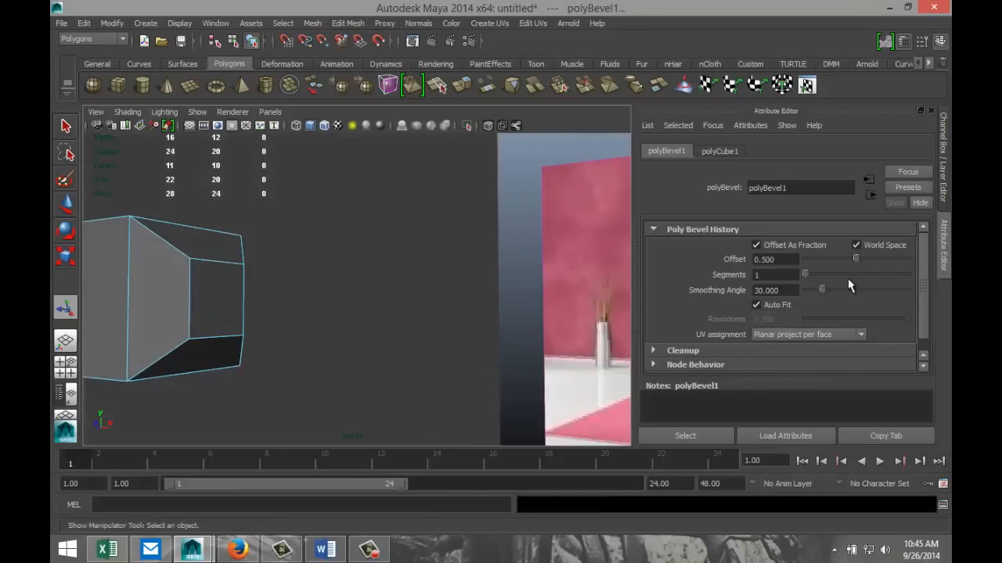
pyautogui.moveTo(856, 264); pyautogui.dragTo(809, 267)
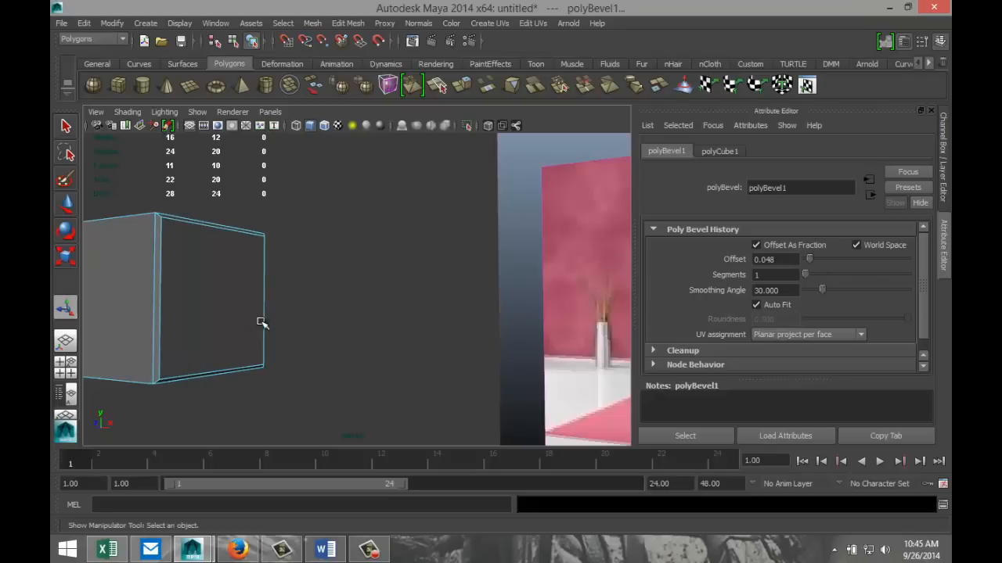
pyautogui.scroll(-5, 294, 321)
pyautogui.scroll(3, 294, 321)
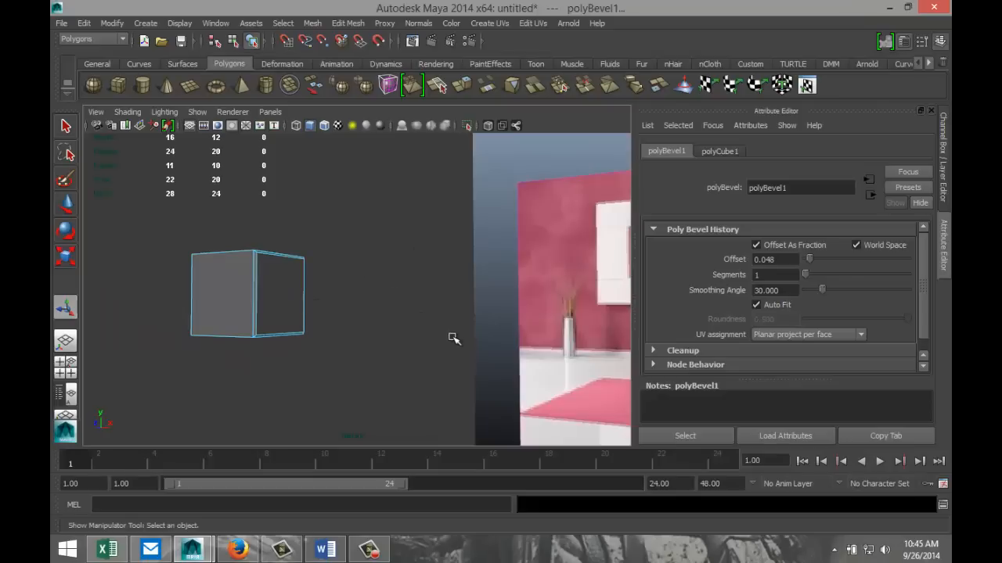
# Step: Show the scene in a full-size side view and select the whole beveled cube in object mode
pyautogui.keyDown('alt'); pyautogui.moveTo(413, 339); pyautogui.dragTo(347, 351); pyautogui.keyUp('alt')
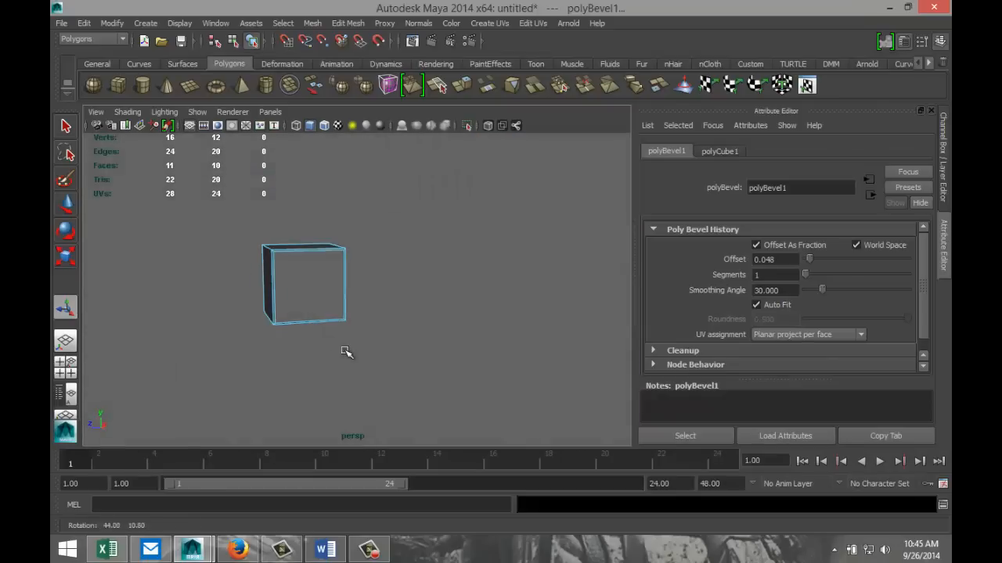
pyautogui.keyDown('alt'); pyautogui.moveTo(465, 346); pyautogui.dragTo(418, 363, button='middle'); pyautogui.keyUp('alt')
pyautogui.keyDown('alt'); pyautogui.moveTo(443, 362); pyautogui.dragTo(411, 366); pyautogui.keyUp('alt')
pyautogui.click(58, 367)
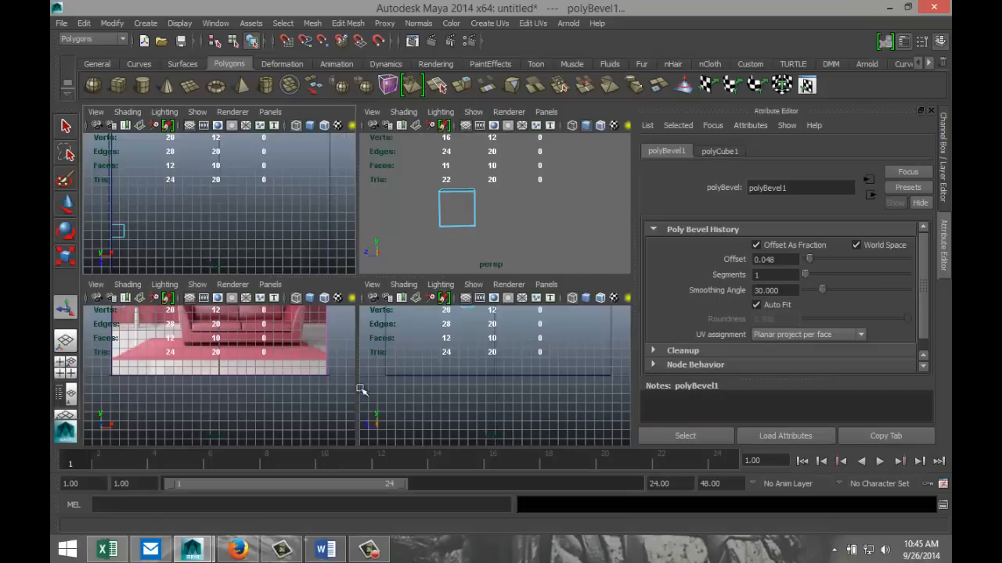
pyautogui.scroll(-3, 463, 400)
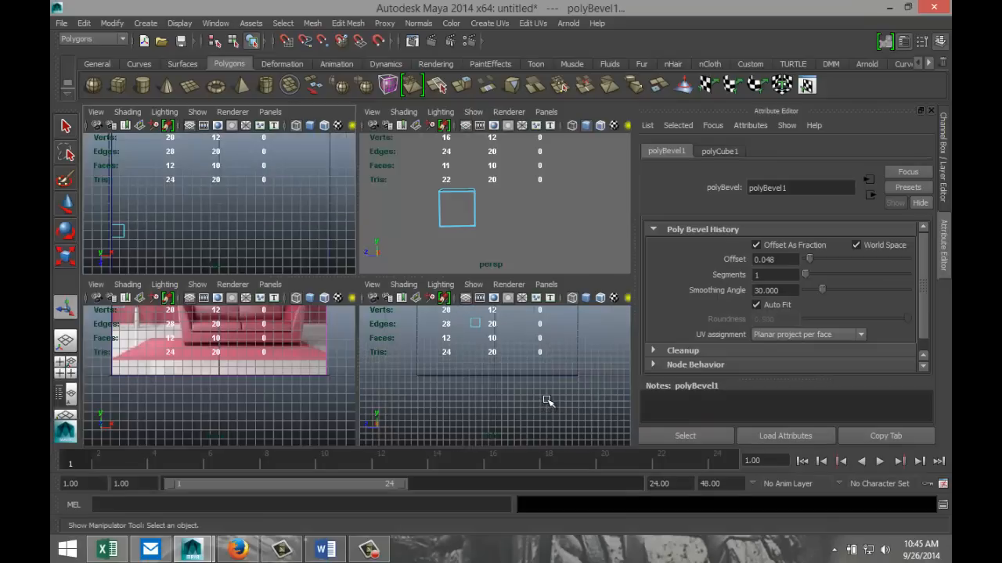
pyautogui.scroll(-2, 548, 401)
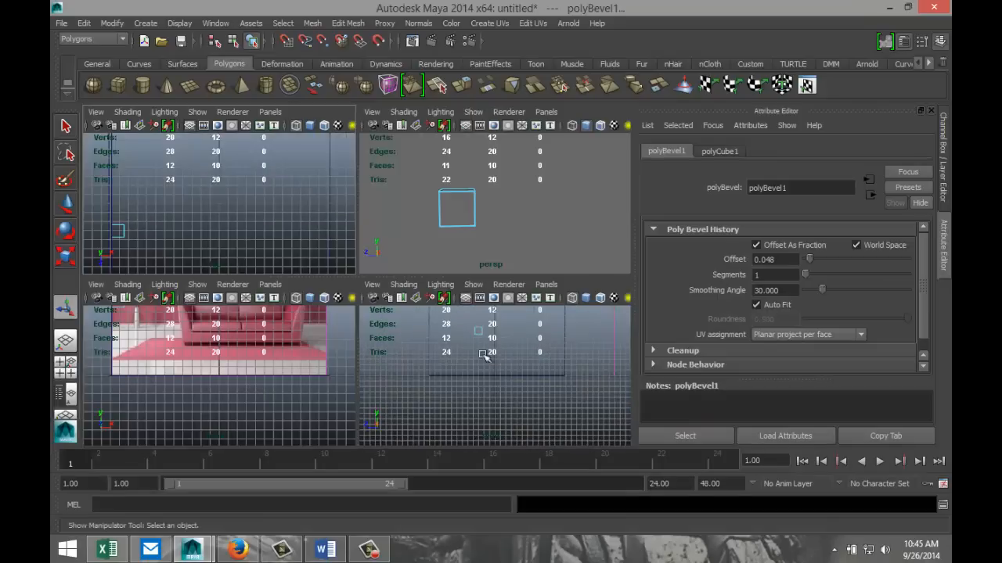
pyautogui.scroll(-2, 502, 378)
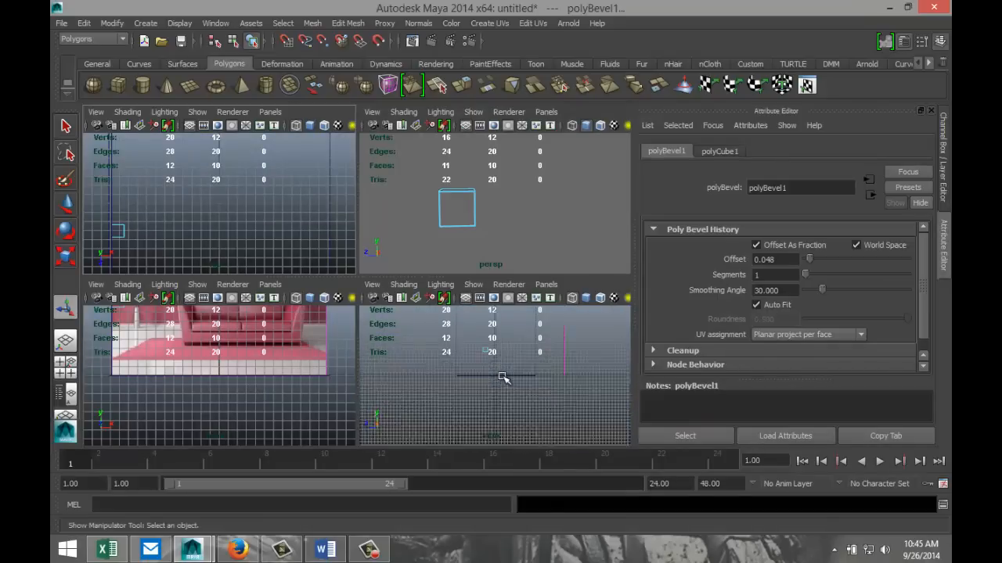
pyautogui.press('space')
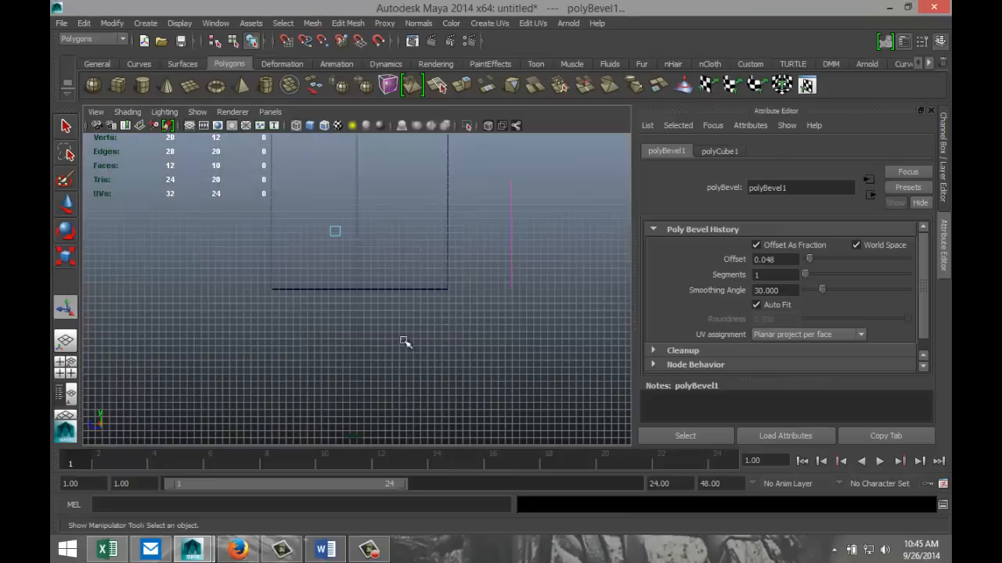
pyautogui.moveTo(337, 233); pyautogui.dragTo(373, 222, button='right')
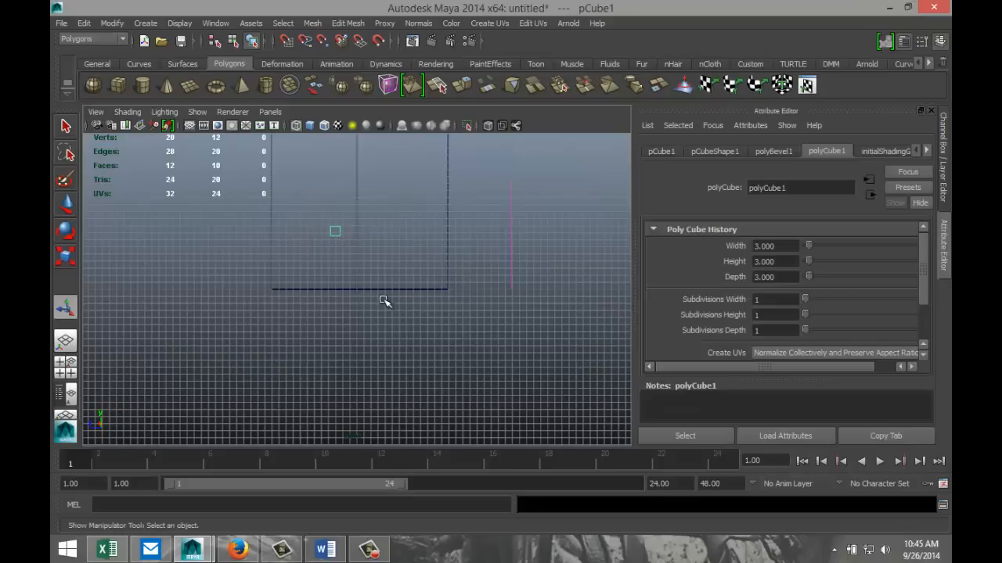
# Step: Duplicate the cube to about Z 1.66, flush beside the original, and repeat the duplicate with transform twice to make a row of four
pyautogui.scroll(1, 371, 298)
pyautogui.press('f')
pyautogui.scroll(-5, 423, 314)
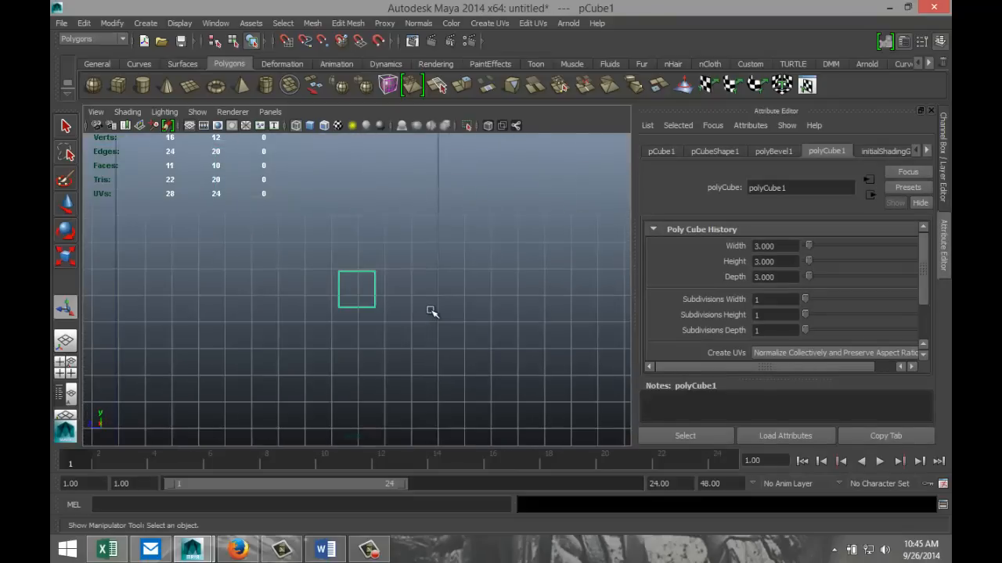
pyautogui.hotkey('ctrl', 'd')
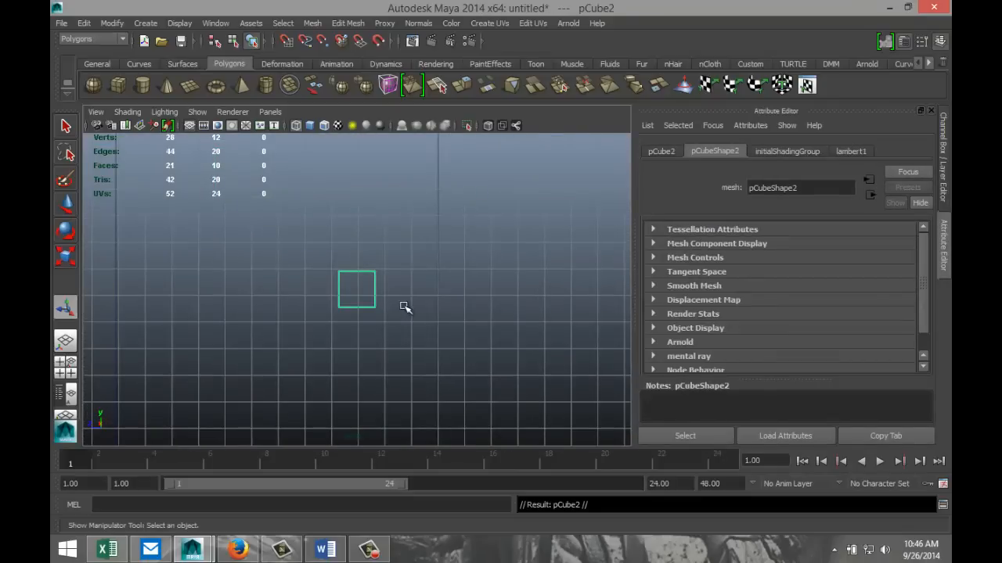
pyautogui.press('w')
pyautogui.moveTo(268, 288)
pyautogui.mouseDown()
pyautogui.moveTo(313, 295)
pyautogui.moveTo(265, 290)
pyautogui.mouseUp()
pyautogui.press('f')
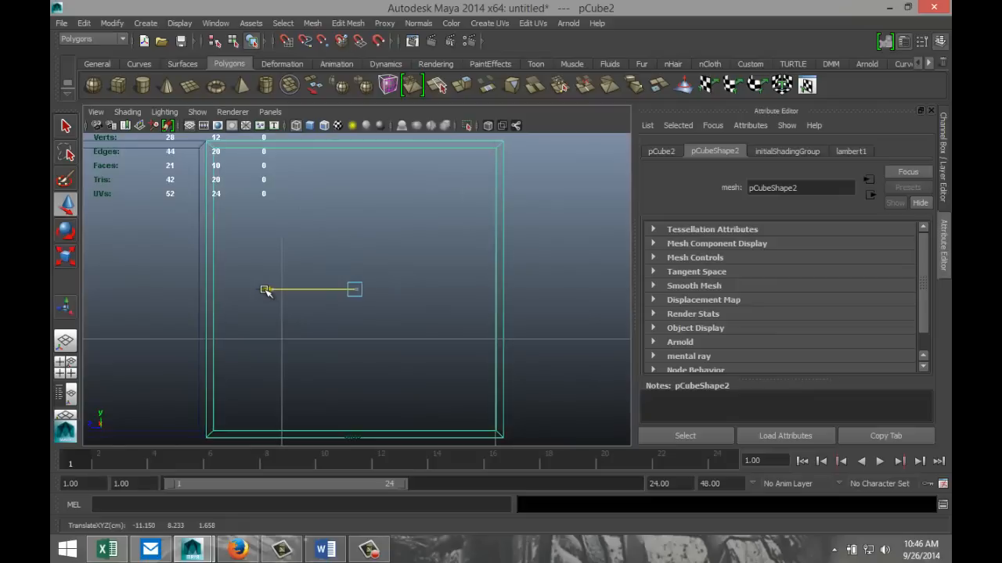
pyautogui.scroll(-5, 410, 335)
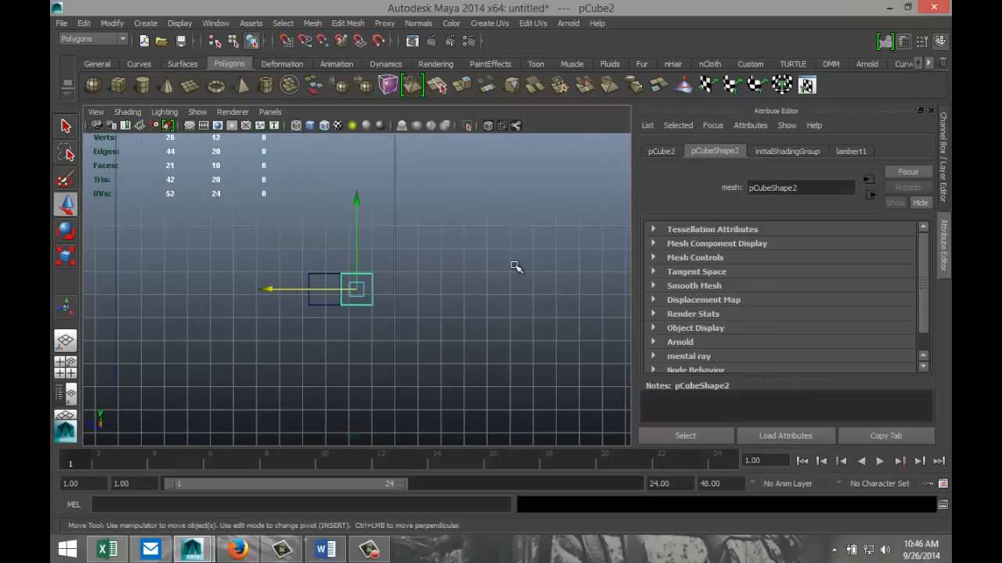
pyautogui.hotkey('shift', 'd')
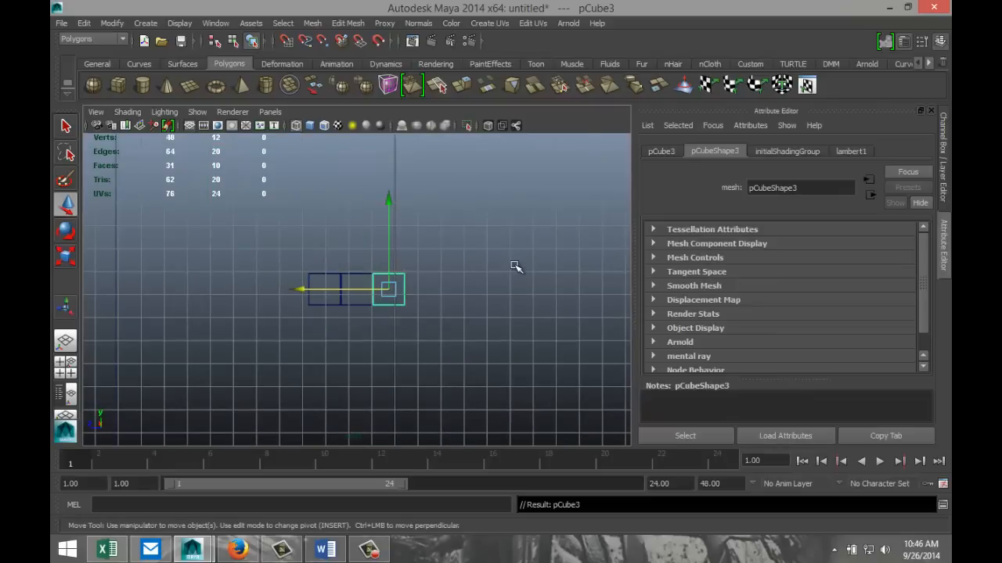
pyautogui.hotkey('shift', 'd')
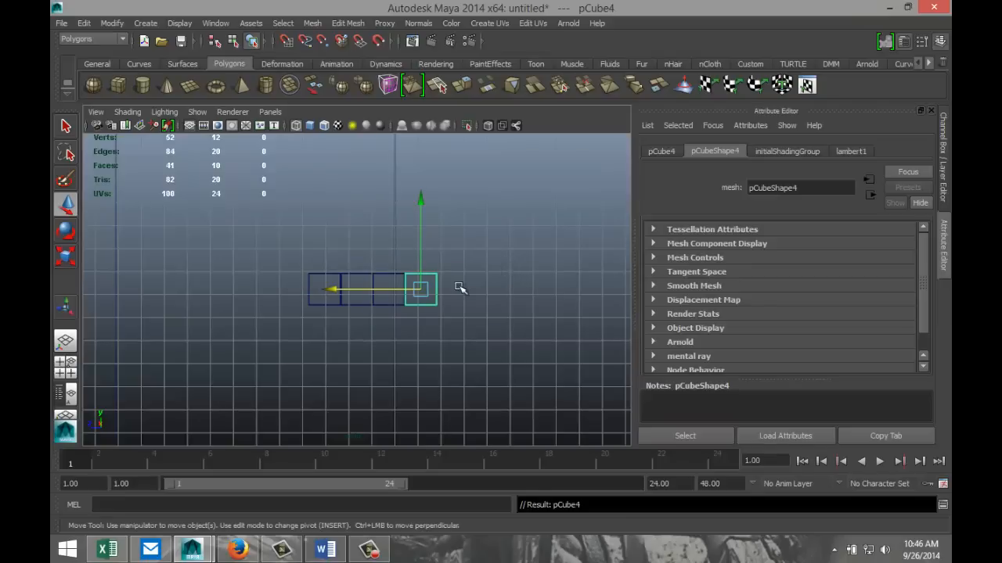
# Step: Duplicate the row's first cube directly above it at about Y 9.63, and repeat the duplicate with transform once to stack another
pyautogui.click(317, 274)
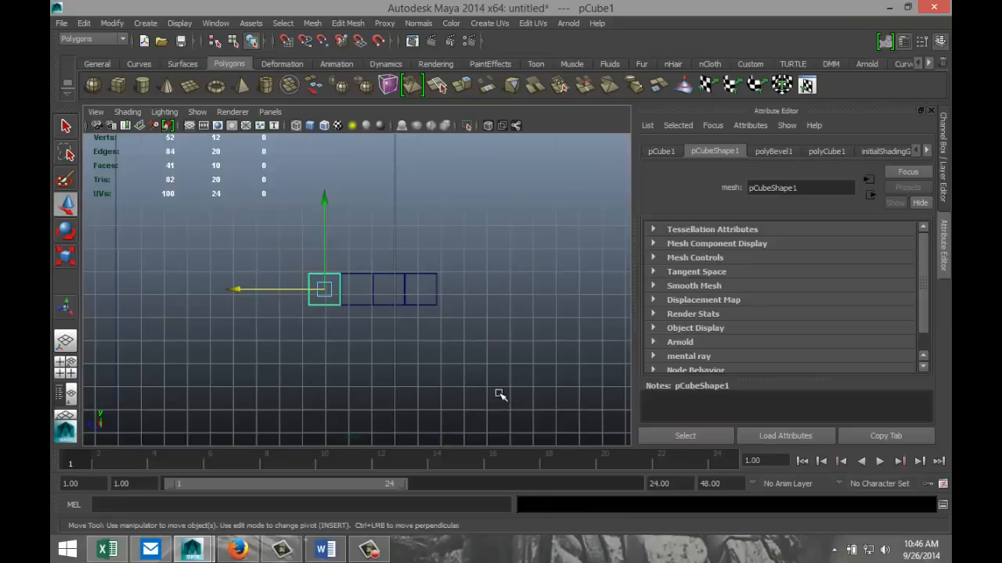
pyautogui.hotkey('ctrl', 'd')
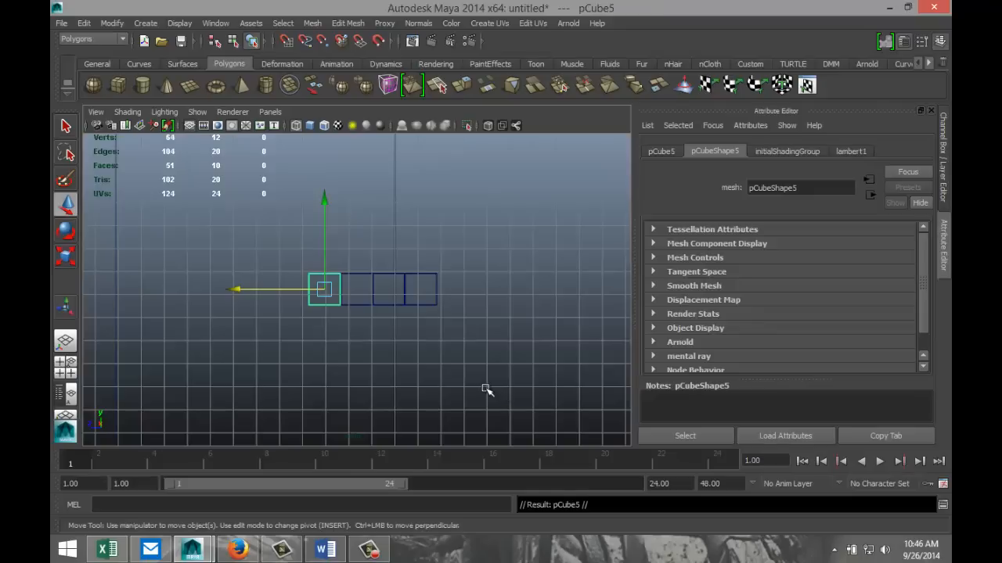
pyautogui.moveTo(324, 254); pyautogui.dragTo(326, 218)
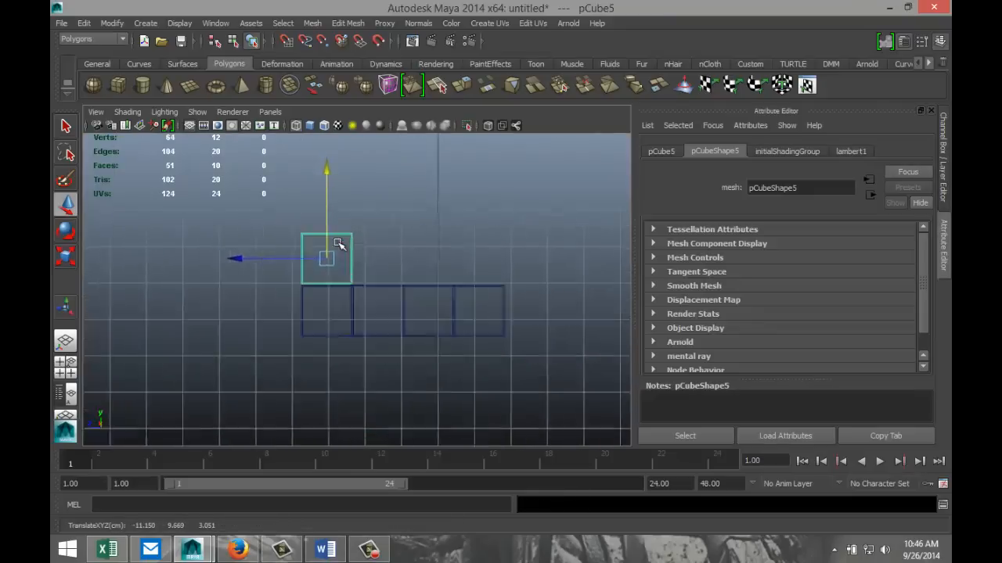
pyautogui.press('f')
pyautogui.keyDown('alt'); pyautogui.moveTo(534, 348); pyautogui.dragTo(469, 244, button='middle'); pyautogui.keyUp('alt')
pyautogui.moveTo(290, 169); pyautogui.dragTo(294, 172)
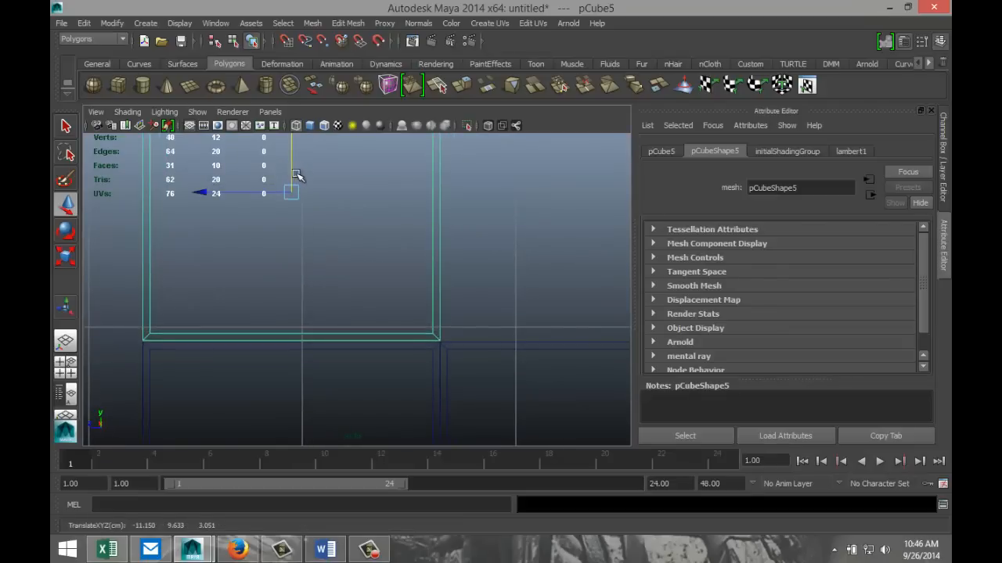
pyautogui.scroll(-10, 462, 326)
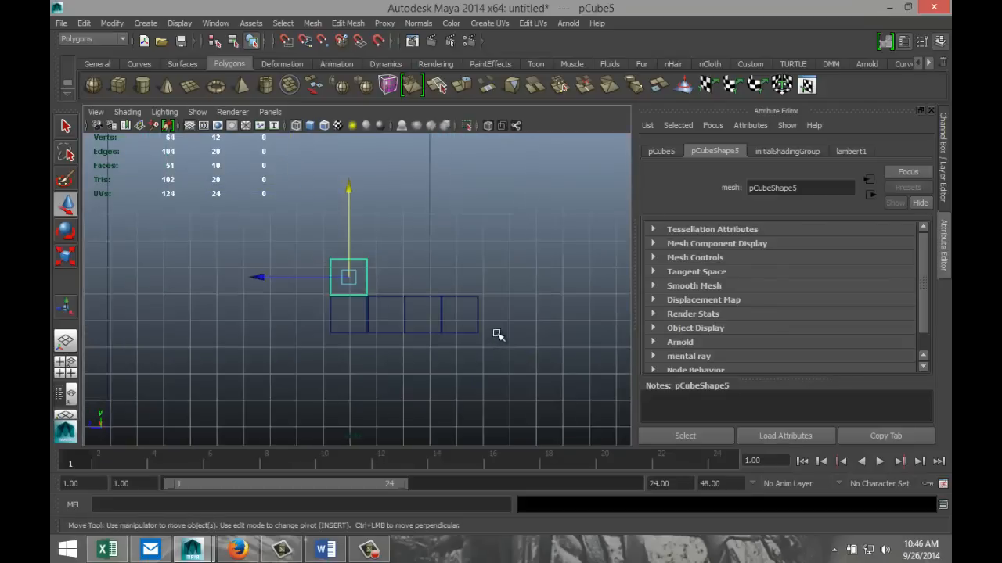
pyautogui.hotkey('shift', 'd')
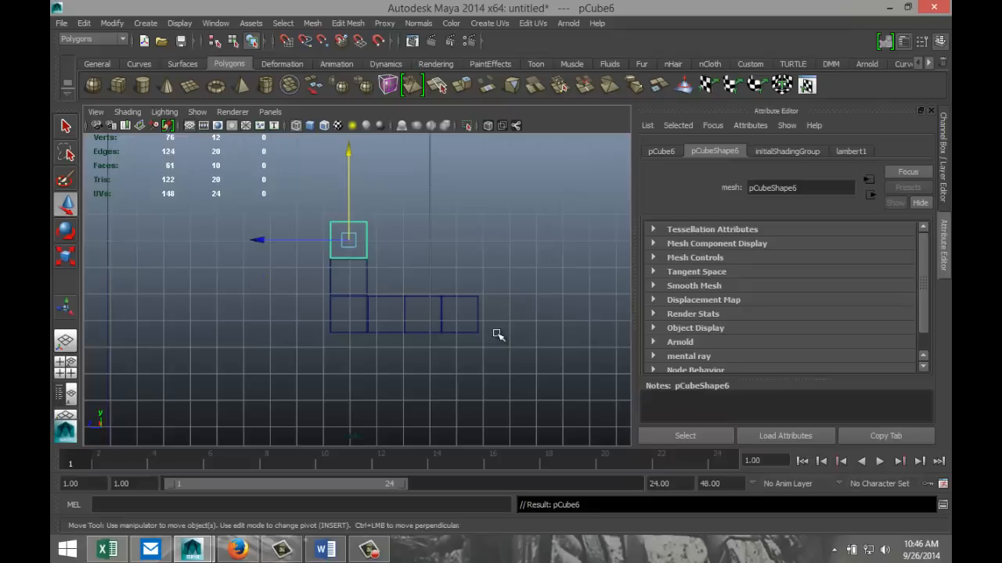
# Step: Duplicate the two stacked cubes and move the copies above the row's opposite end, at about Z -1.08
pyautogui.keyDown('shift'); pyautogui.click(367, 279); pyautogui.keyUp('shift')
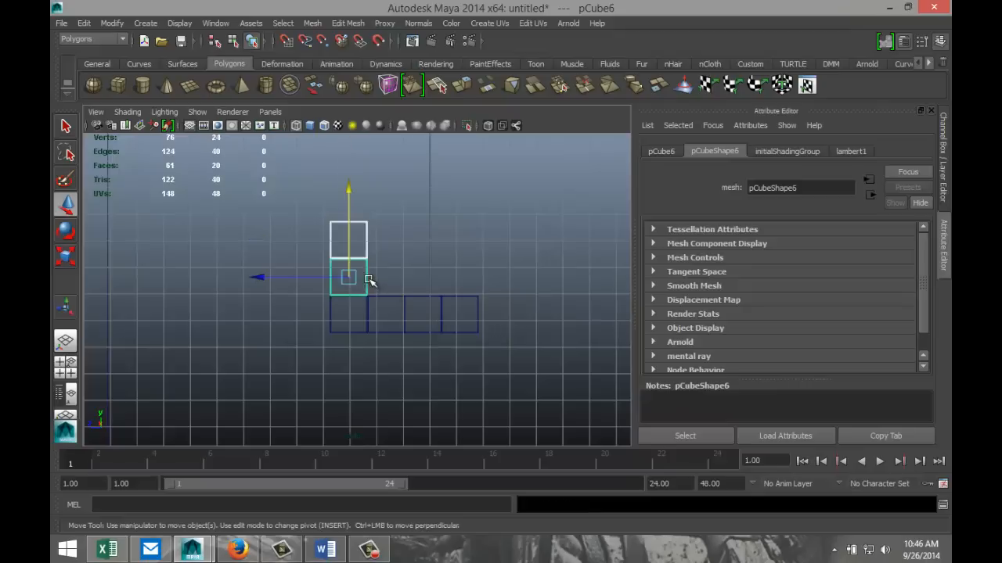
pyautogui.hotkey('ctrl', 'd')
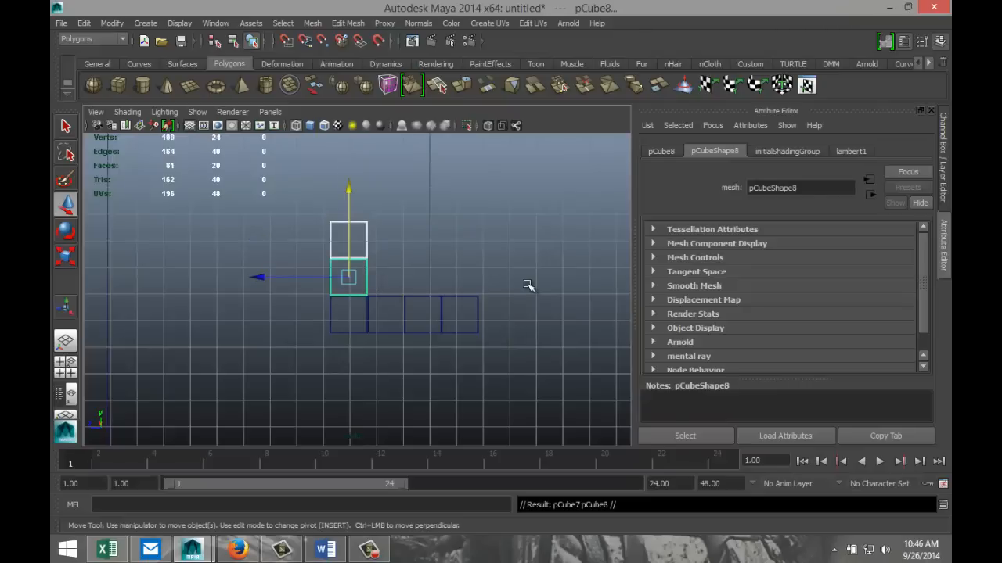
pyautogui.moveTo(261, 279); pyautogui.dragTo(369, 288)
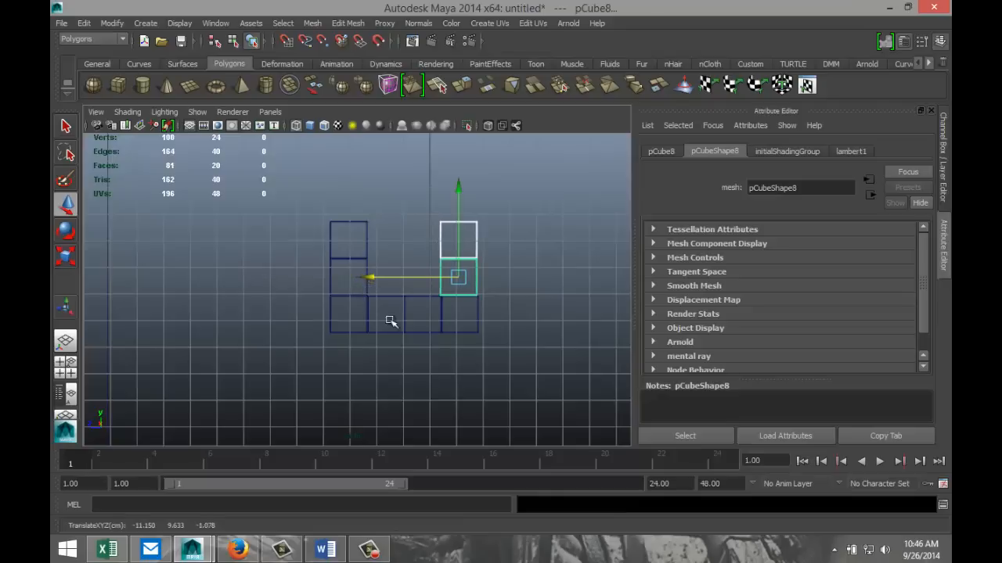
# Step: Shift the two stacked copies to about Z -1.12 so they sit flush above the row's end cube
pyautogui.press('f')
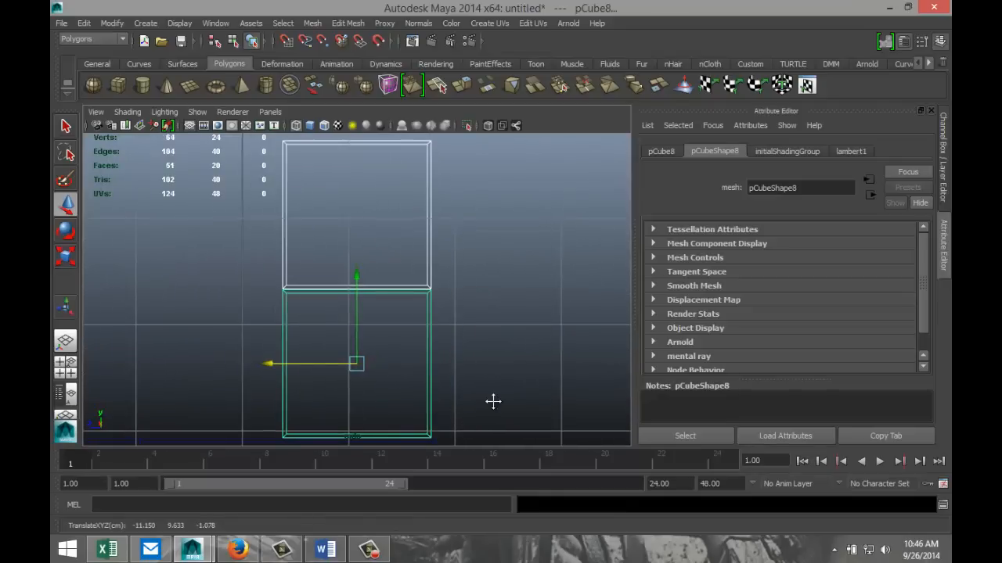
pyautogui.keyDown('alt'); pyautogui.moveTo(492, 402); pyautogui.dragTo(423, 270, button='middle'); pyautogui.keyUp('alt')
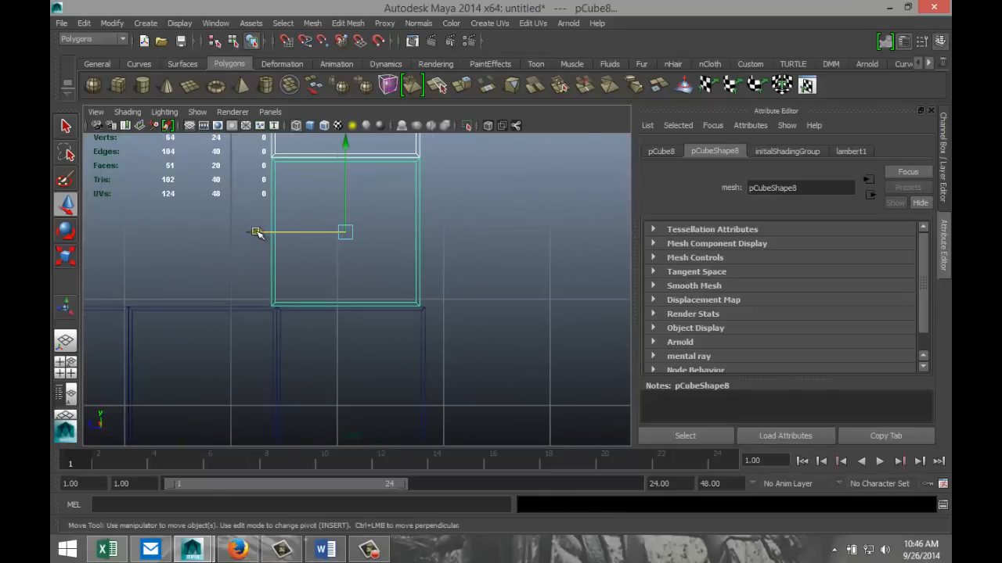
pyautogui.moveTo(257, 232); pyautogui.dragTo(262, 233)
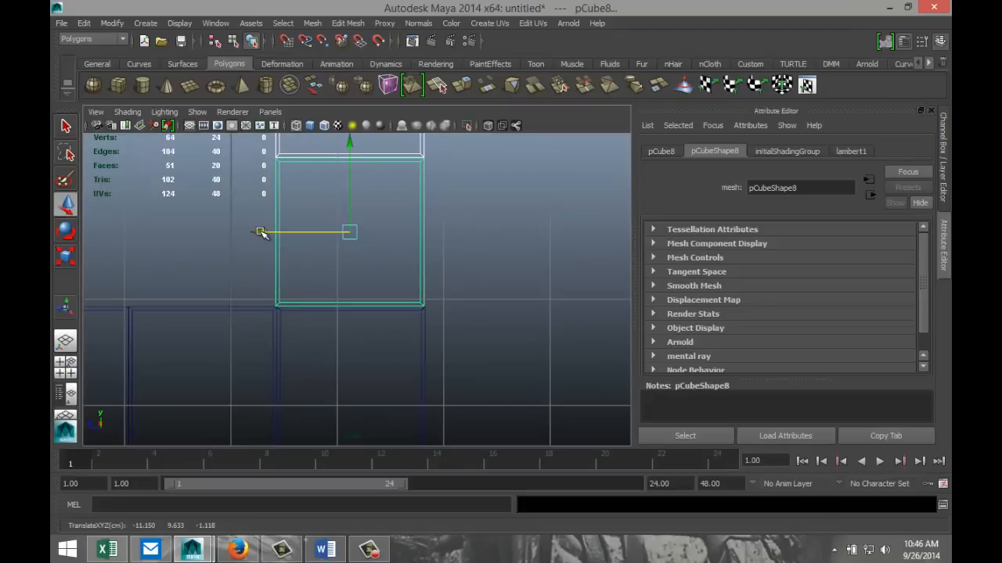
# Step: Duplicate the bottom row of four cubes and raise the copies to about Y 12.43, closing the frame on top of the side stacks
pyautogui.scroll(-4, 462, 348)
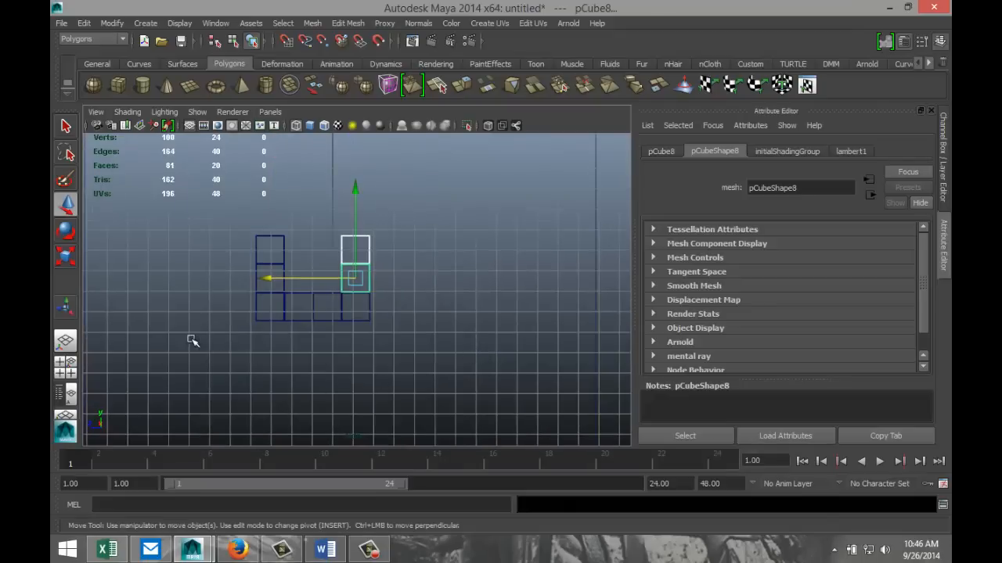
pyautogui.moveTo(191, 341); pyautogui.dragTo(427, 313)
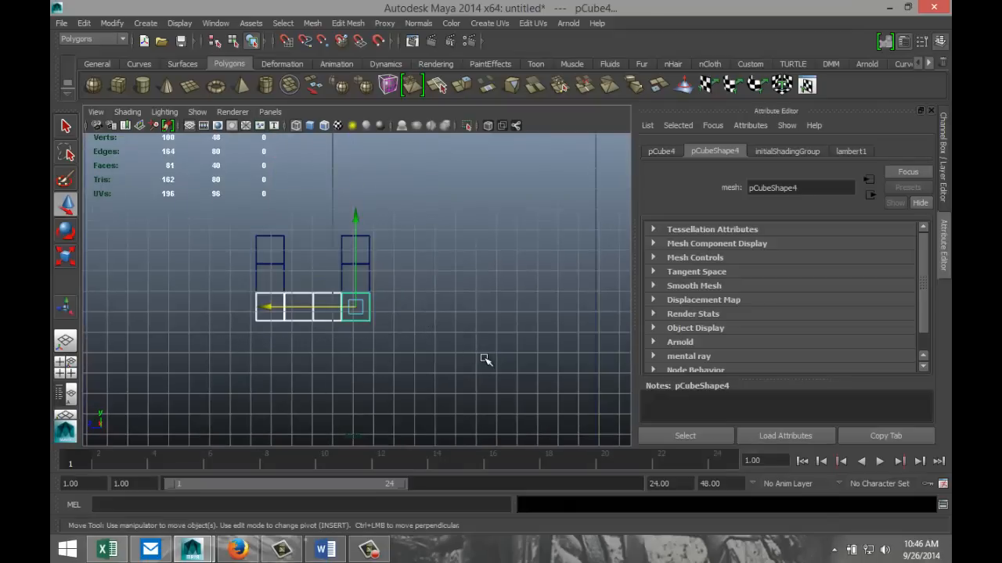
pyautogui.hotkey('ctrl', 'd')
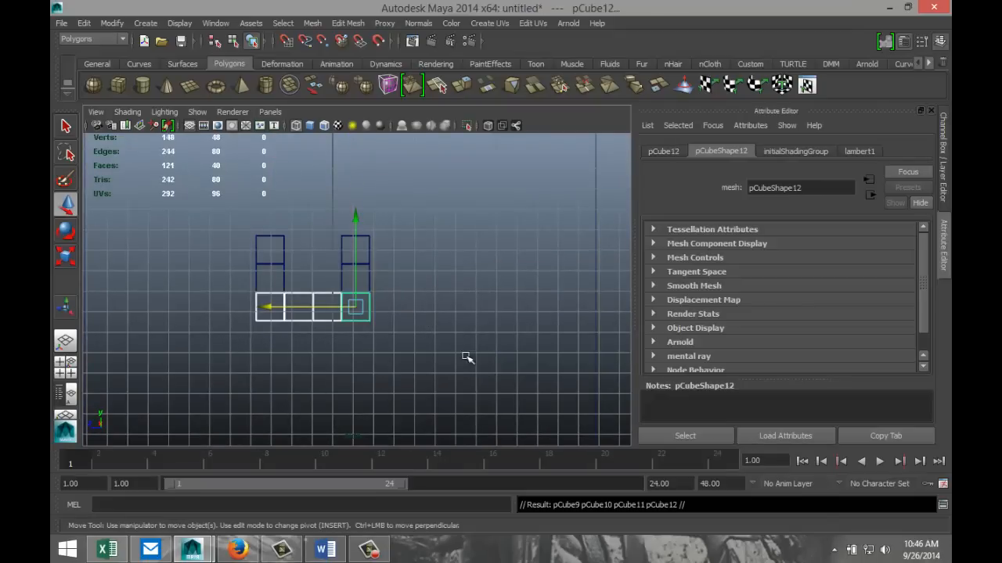
pyautogui.moveTo(356, 226); pyautogui.dragTo(351, 138)
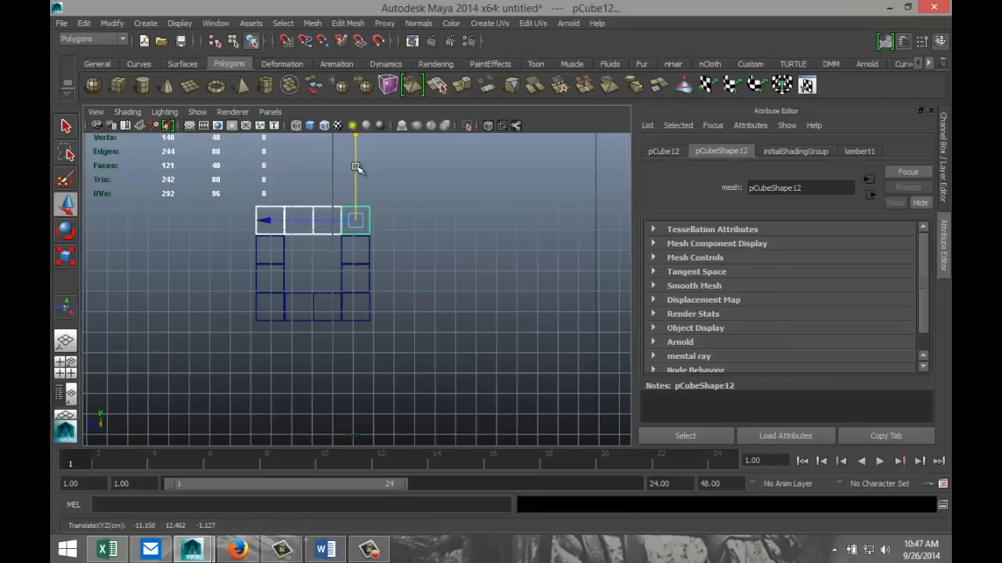
pyautogui.press('f')
pyautogui.keyDown('alt'); pyautogui.moveTo(375, 379); pyautogui.dragTo(274, 300, button='middle'); pyautogui.keyUp('alt')
pyautogui.moveTo(450, 178); pyautogui.dragTo(448, 183)
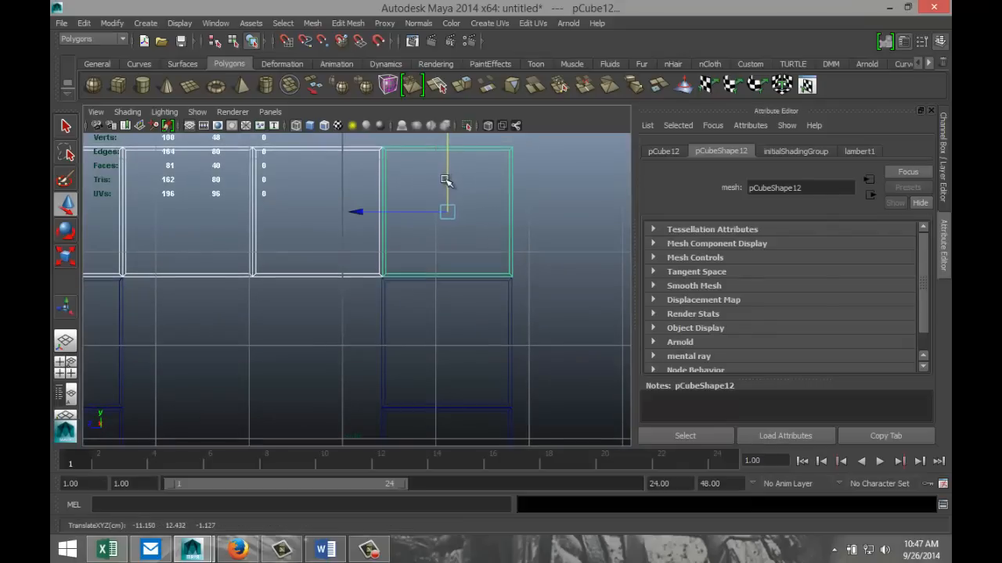
# Step: Show the scene in a full-size perspective view and create a long, thin polygon cube on the floor grid as a shelf
pyautogui.click(65, 368)
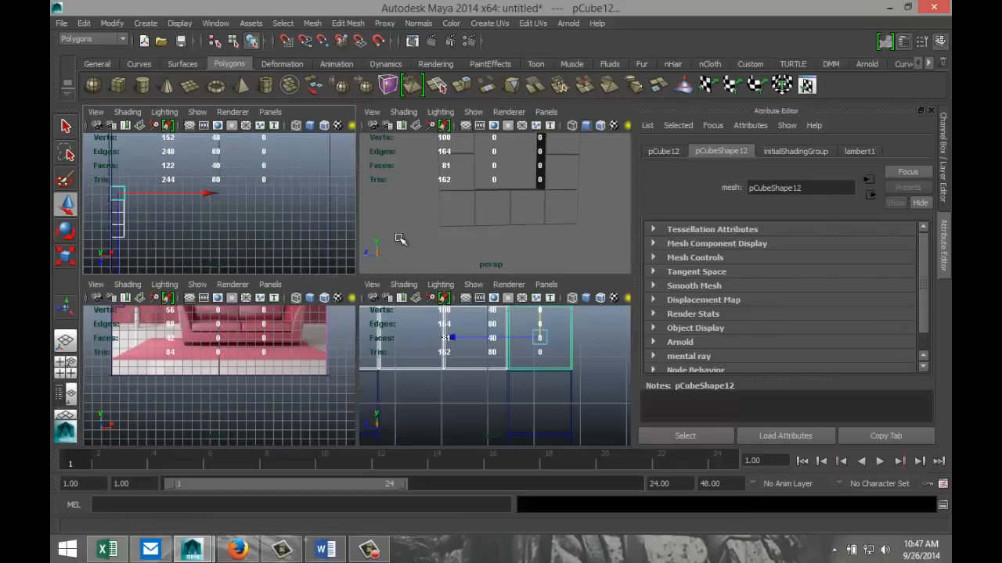
pyautogui.press('space')
pyautogui.scroll(-8, 392, 305)
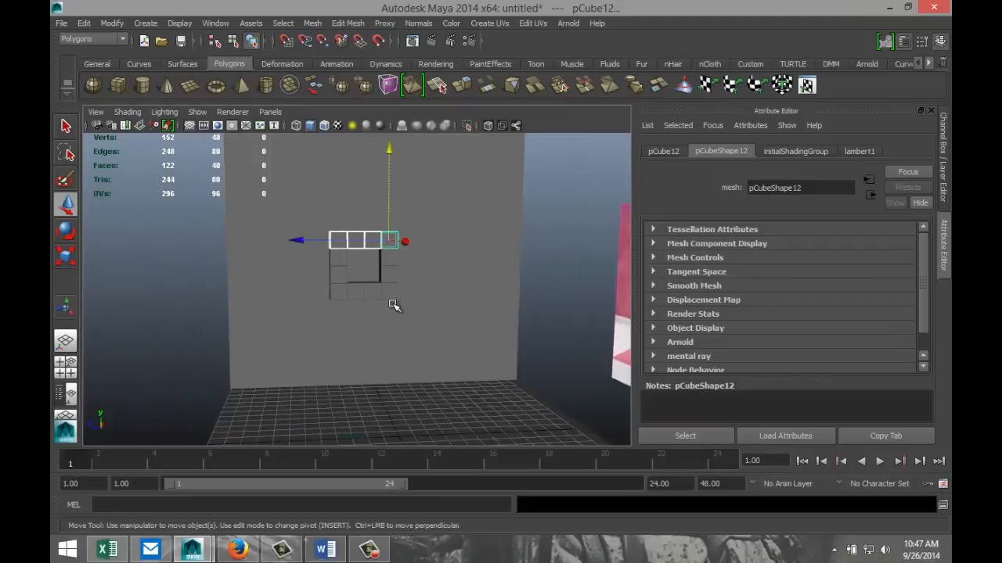
pyautogui.keyDown('alt'); pyautogui.moveTo(269, 329); pyautogui.dragTo(391, 314); pyautogui.keyUp('alt')
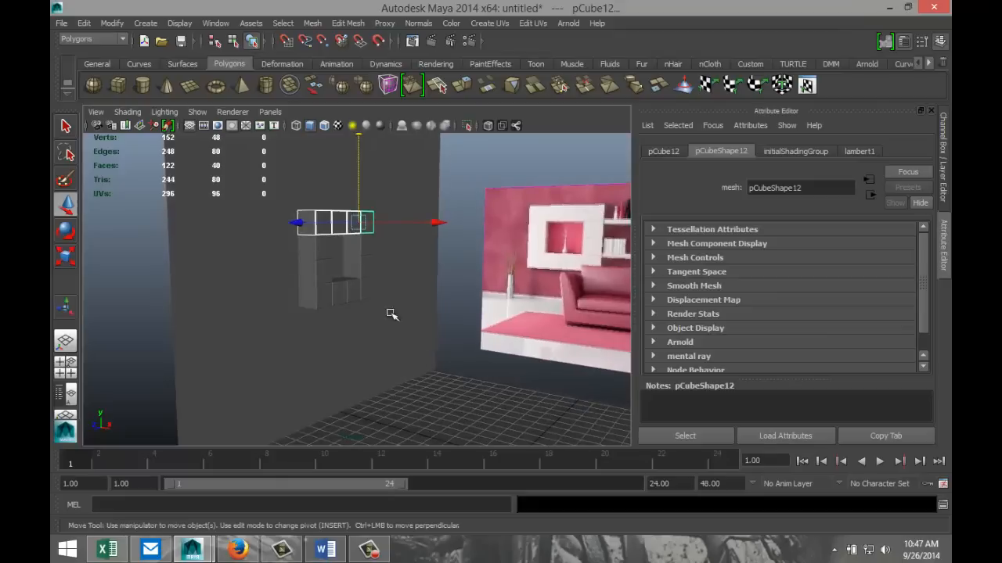
pyautogui.keyDown('alt'); pyautogui.moveTo(552, 274); pyautogui.dragTo(501, 308); pyautogui.keyUp('alt')
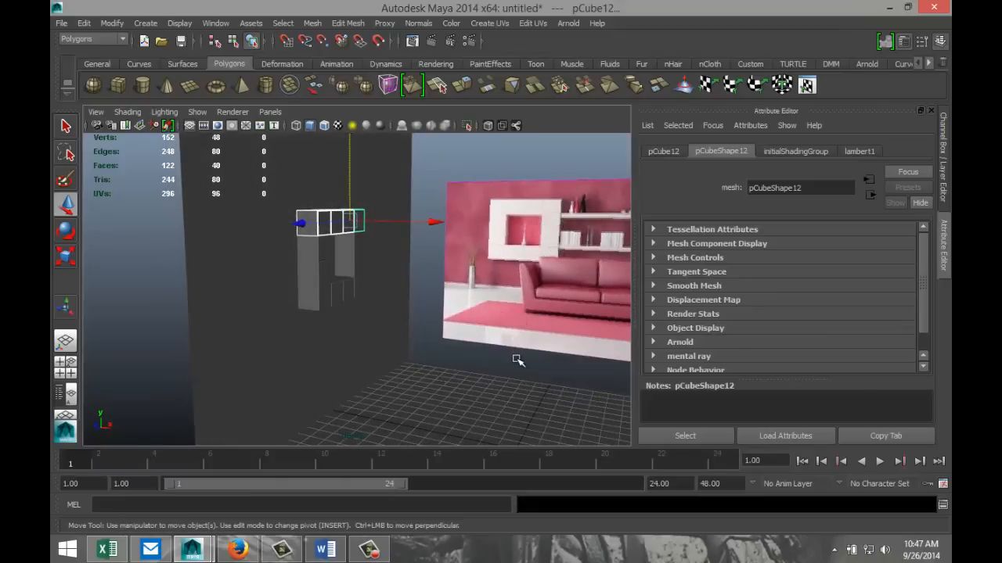
pyautogui.keyDown('alt'); pyautogui.moveTo(516, 356); pyautogui.dragTo(409, 362); pyautogui.keyUp('alt')
pyautogui.scroll(-3, 421, 364)
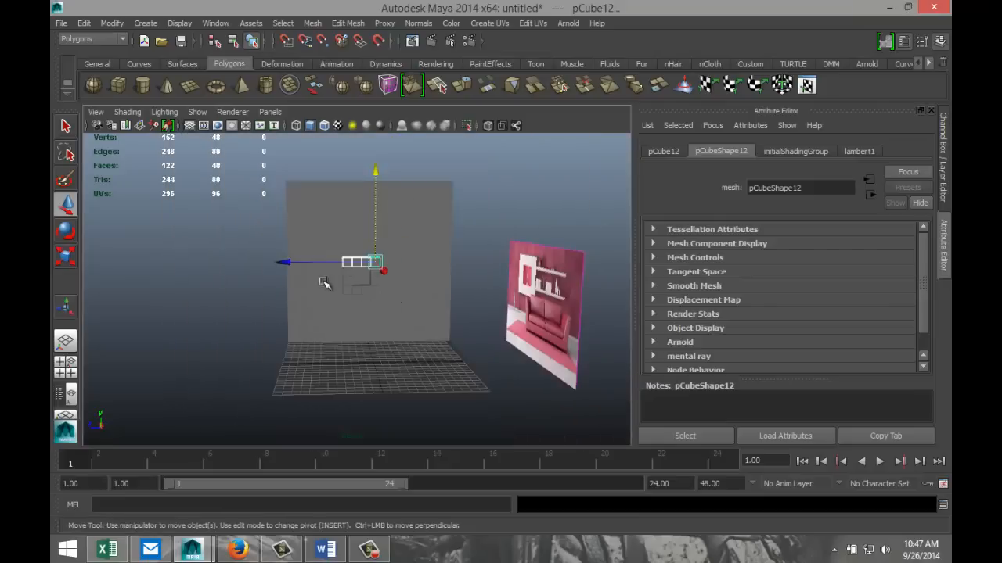
pyautogui.click(118, 84)
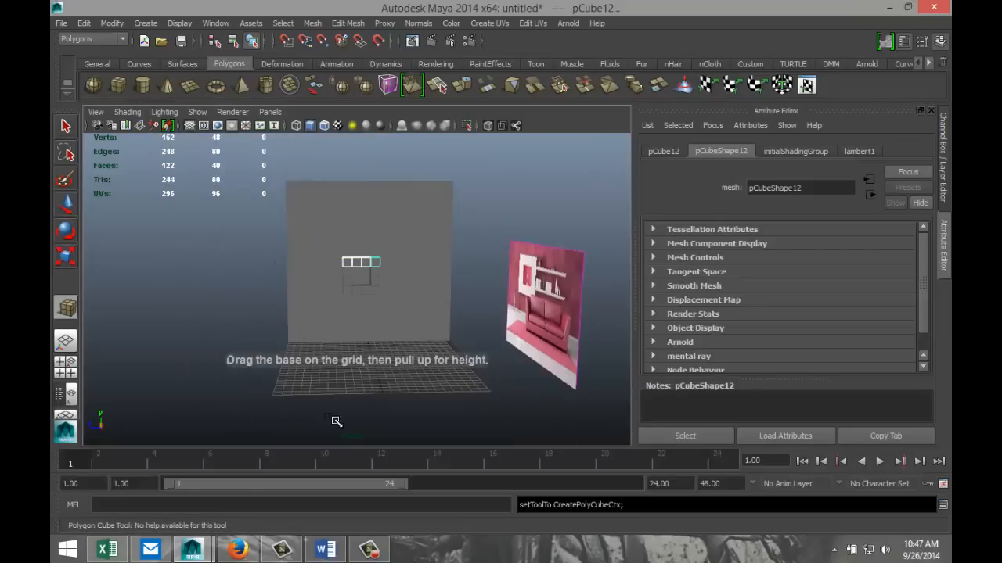
pyautogui.moveTo(322, 388); pyautogui.dragTo(413, 377)
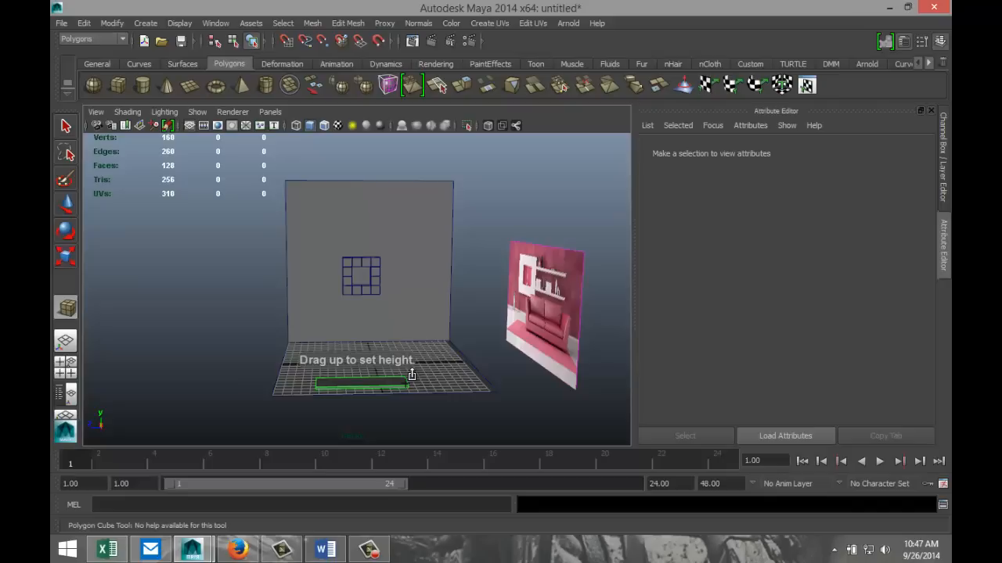
pyautogui.click(412, 377)
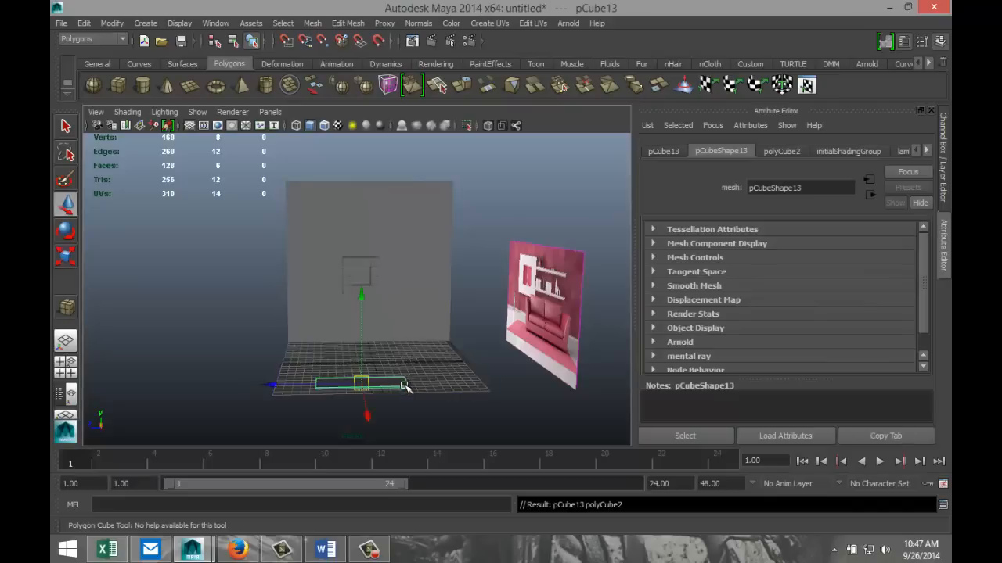
# Step: Bevel the shelf's two long front edges and return the shelf to object mode
pyautogui.scroll(3, 406, 387)
pyautogui.scroll(3, 405, 386)
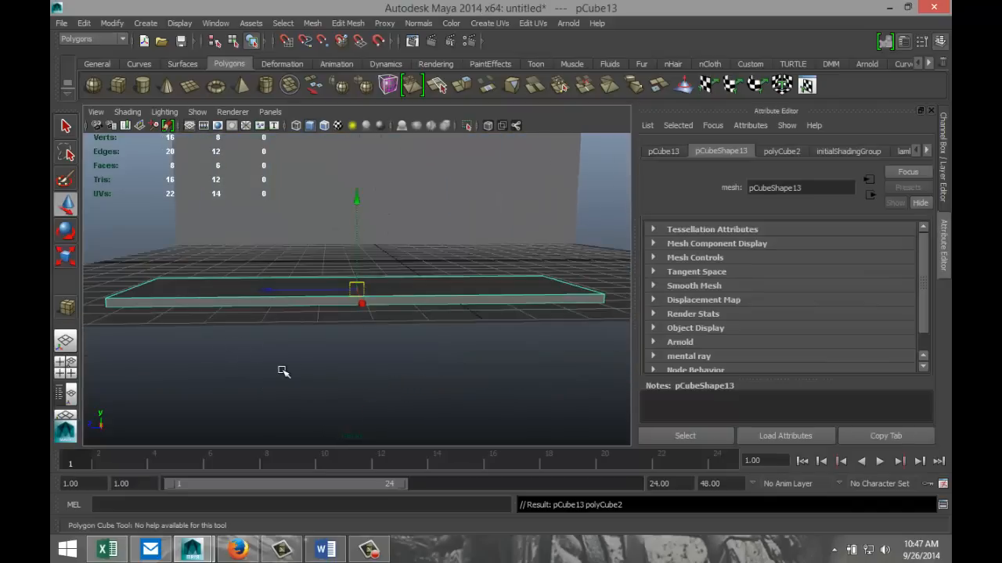
pyautogui.scroll(4, 284, 372)
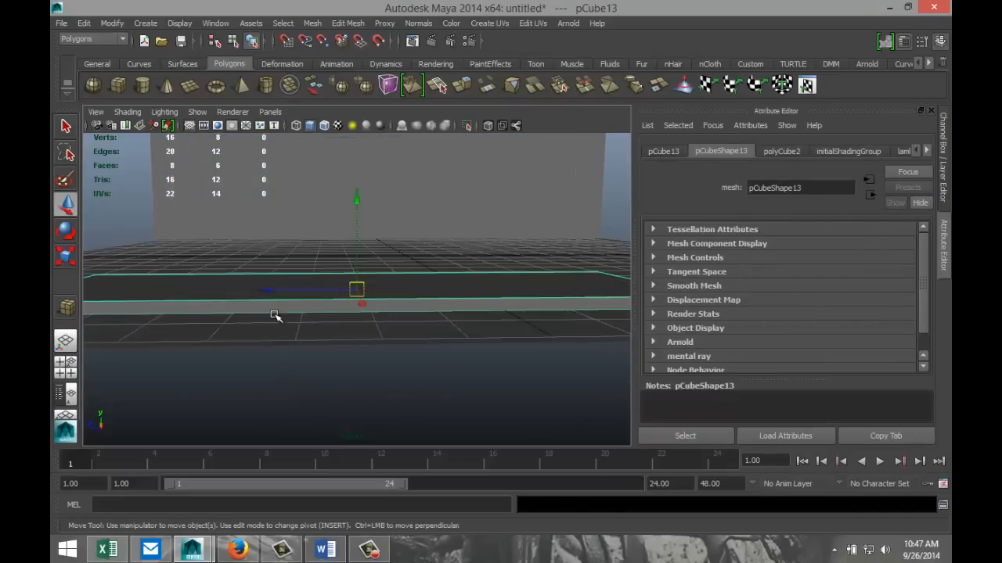
pyautogui.scroll(-2, 275, 315)
pyautogui.scroll(2, 274, 315)
pyautogui.moveTo(279, 302); pyautogui.dragTo(280, 244, button='right')
pyautogui.click(282, 302)
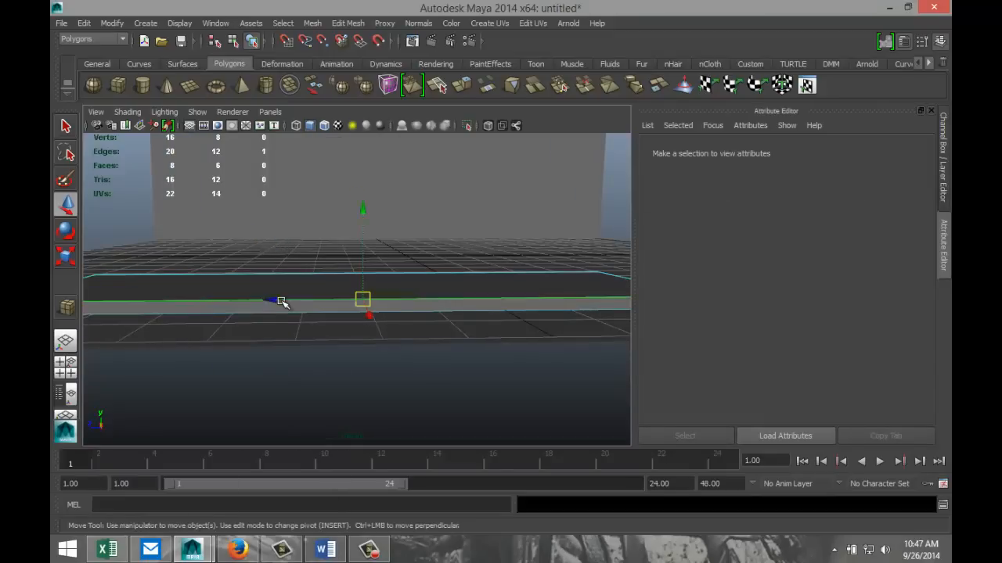
pyautogui.keyDown('shift'); pyautogui.click(283, 313); pyautogui.keyUp('shift')
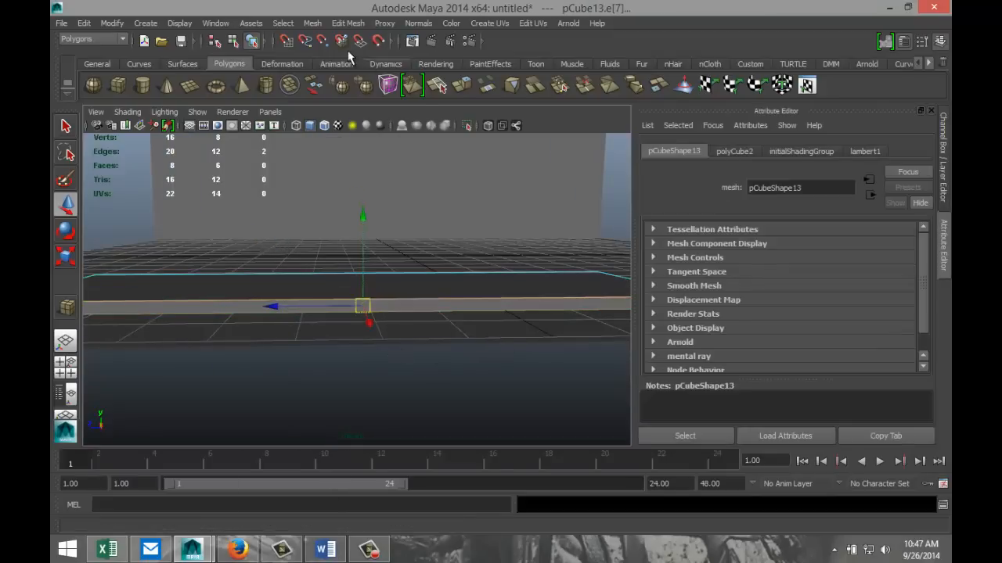
pyautogui.click(347, 22)
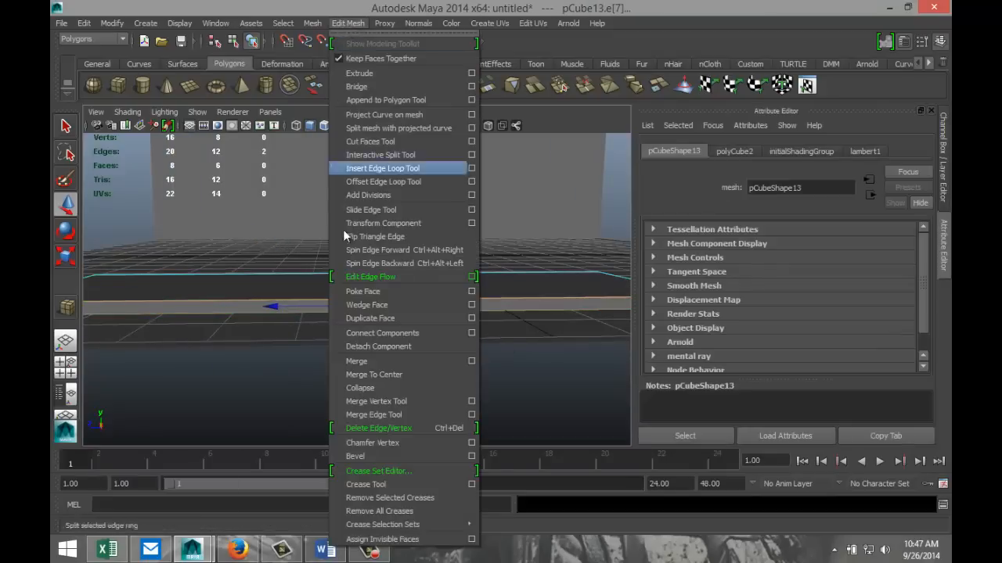
pyautogui.click(391, 457)
pyautogui.keyDown('alt'); pyautogui.moveTo(257, 382); pyautogui.dragTo(347, 380); pyautogui.keyUp('alt')
pyautogui.scroll(-2, 352, 375)
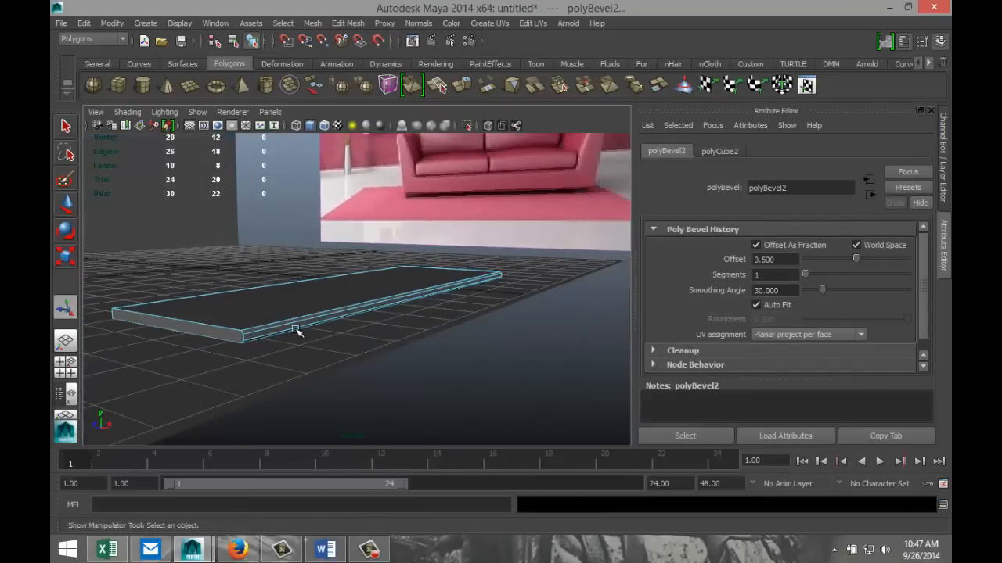
pyautogui.moveTo(279, 317); pyautogui.dragTo(338, 259, button='right')
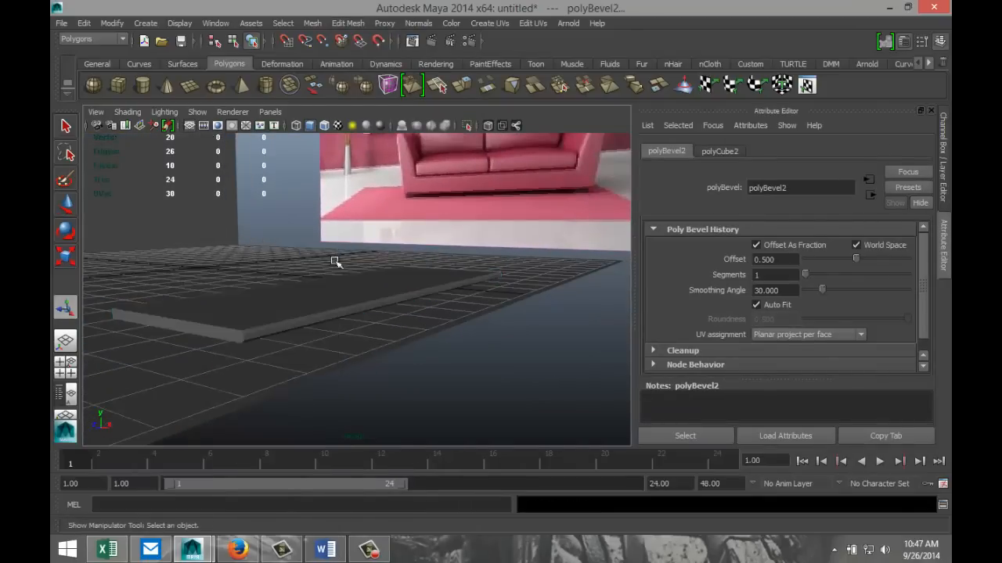
# Step: Select all twelve cubes of the square wall frame and combine them into one mesh
pyautogui.scroll(-4, 298, 335)
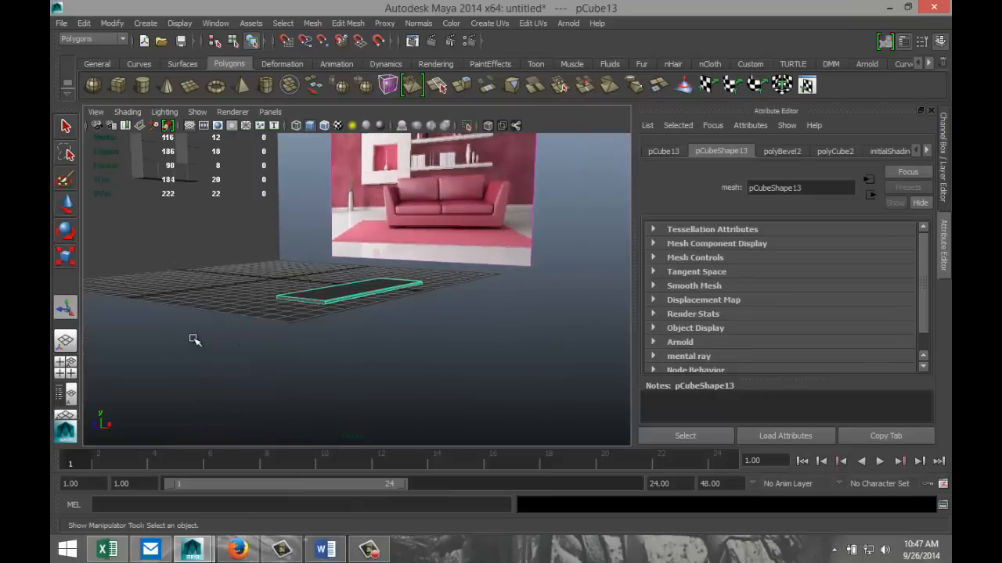
pyautogui.keyDown('alt'); pyautogui.moveTo(198, 338); pyautogui.dragTo(282, 401); pyautogui.keyUp('alt')
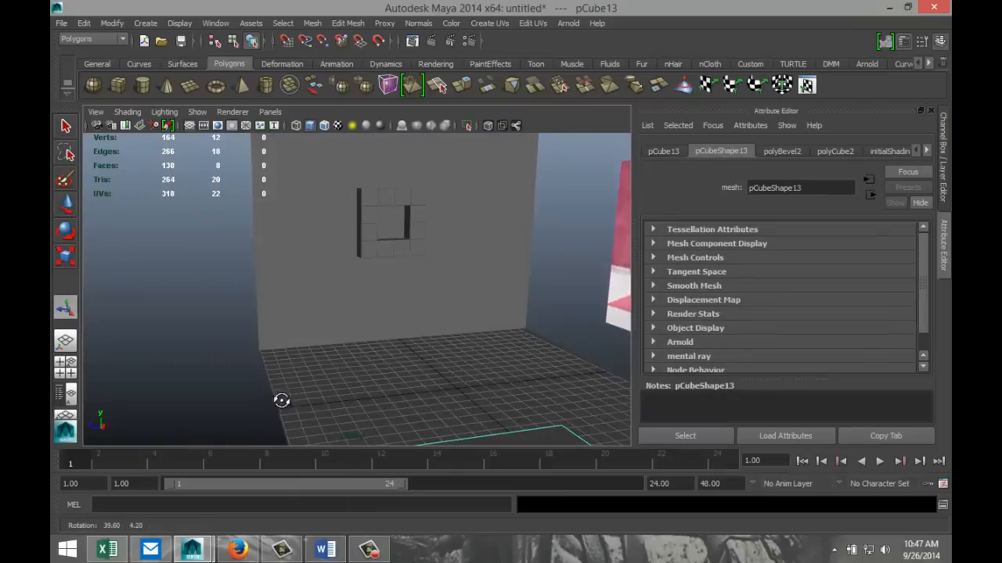
pyautogui.click(370, 200)
pyautogui.keyDown('shift'); pyautogui.click(389, 200); pyautogui.keyUp('shift')
pyautogui.keyDown('shift'); pyautogui.click(406, 199); pyautogui.keyUp('shift')
pyautogui.keyDown('shift'); pyautogui.click(417, 200); pyautogui.keyUp('shift')
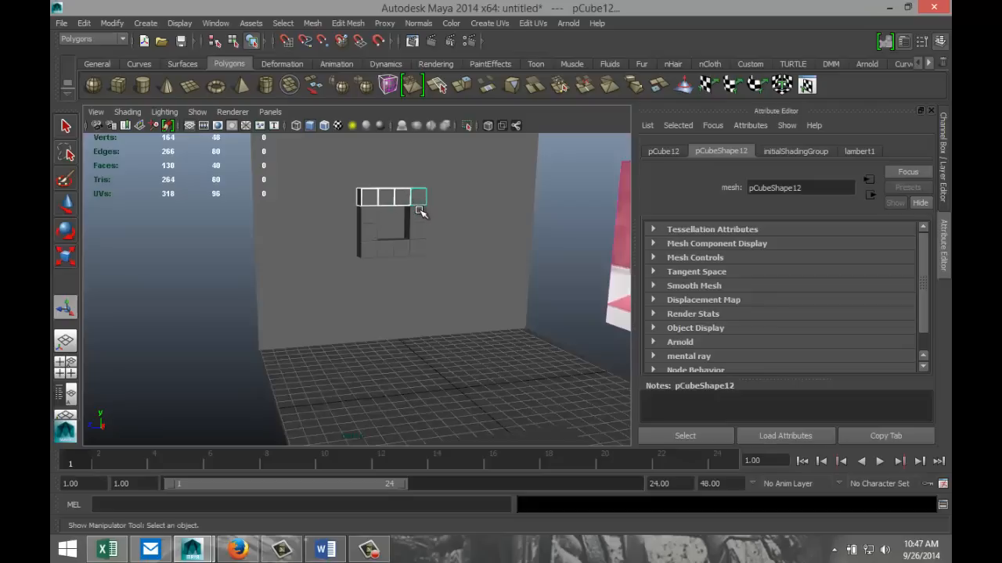
pyautogui.keyDown('shift'); pyautogui.click(416, 214); pyautogui.keyUp('shift')
pyautogui.keyDown('shift'); pyautogui.click(417, 231); pyautogui.keyUp('shift')
pyautogui.keyDown('shift'); pyautogui.click(416, 249); pyautogui.keyUp('shift')
pyautogui.keyDown('shift'); pyautogui.click(397, 249); pyautogui.keyUp('shift')
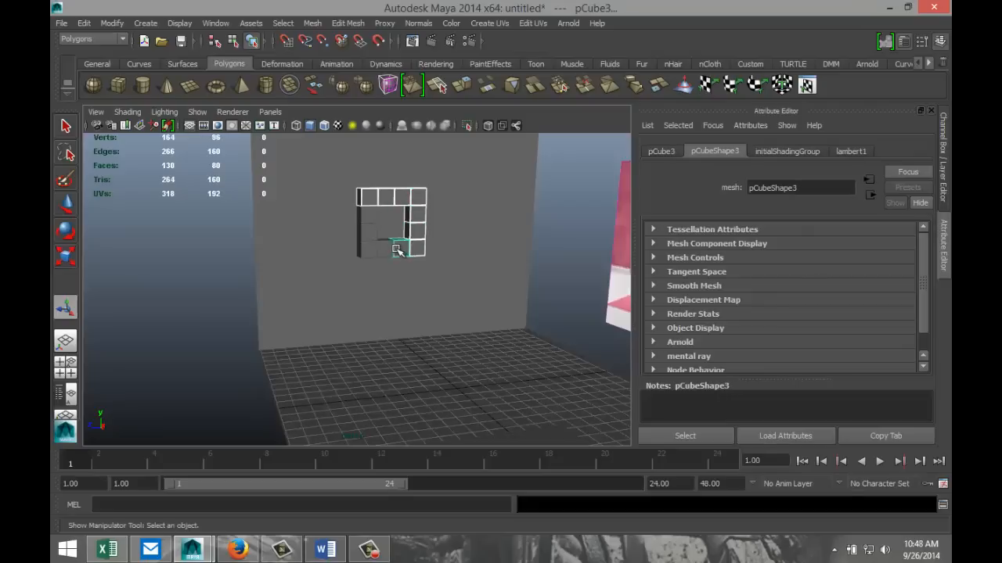
pyautogui.keyDown('shift'); pyautogui.click(380, 248); pyautogui.keyUp('shift')
pyautogui.keyDown('shift'); pyautogui.click(364, 249); pyautogui.keyUp('shift')
pyautogui.keyDown('shift'); pyautogui.click(365, 232); pyautogui.keyUp('shift')
pyautogui.keyDown('shift'); pyautogui.click(366, 215); pyautogui.keyUp('shift')
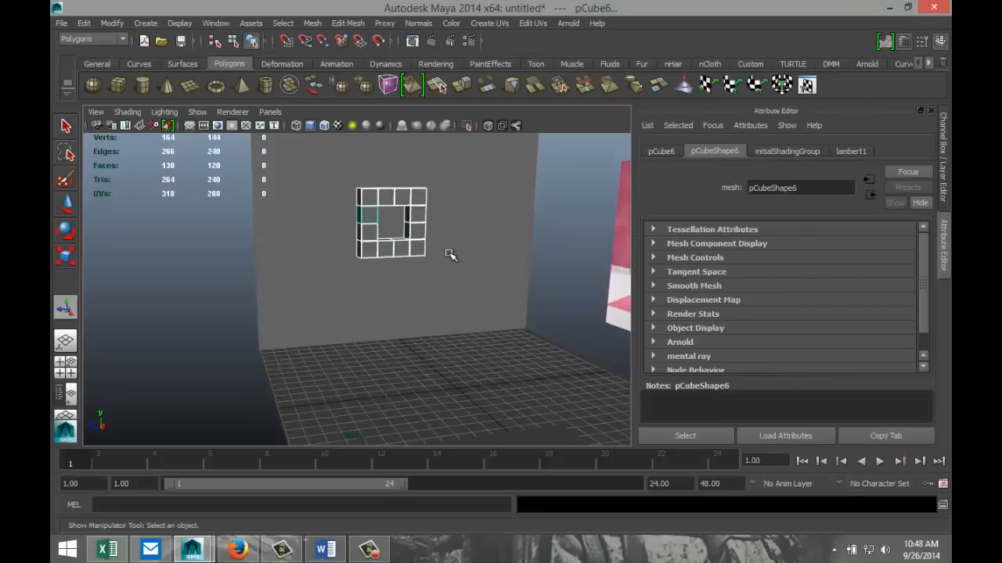
pyautogui.click(311, 23)
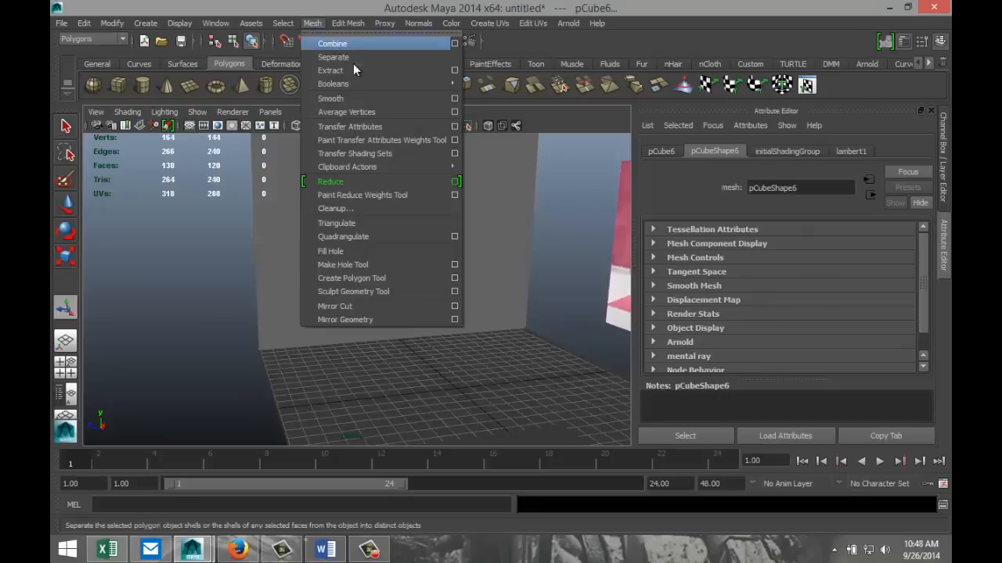
pyautogui.click(350, 43)
# Step: Move the combined frame down and sideways along the wall to about Y -3.63 and Z 4.03
pyautogui.scroll(-4, 432, 255)
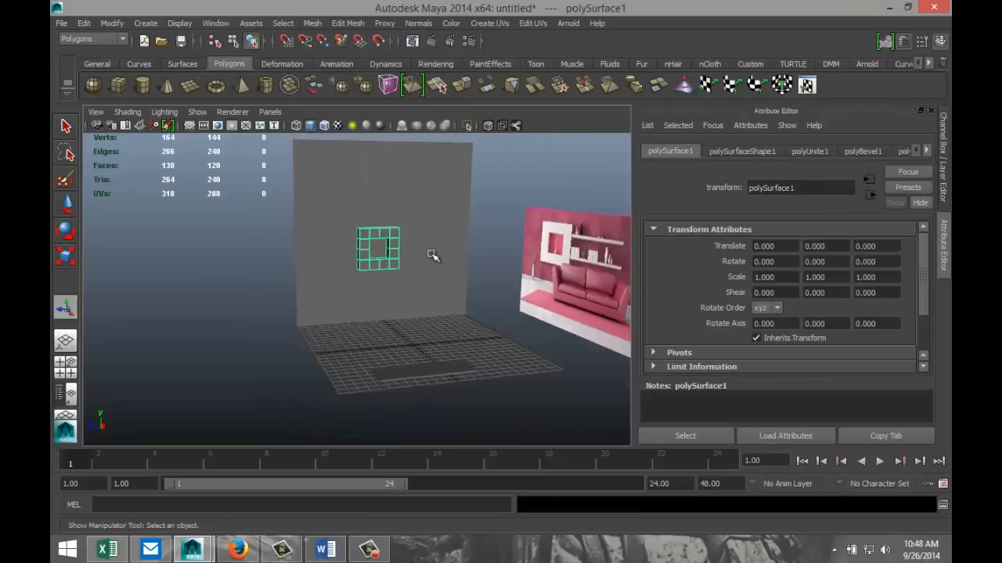
pyautogui.keyDown('alt'); pyautogui.moveTo(420, 262); pyautogui.dragTo(385, 325); pyautogui.keyUp('alt')
pyautogui.press('w')
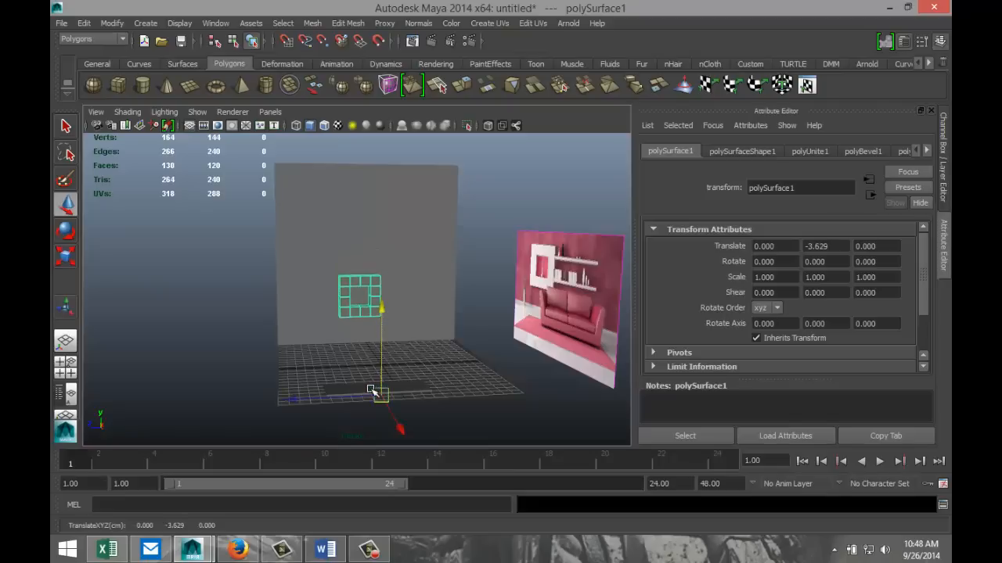
pyautogui.moveTo(331, 399); pyautogui.dragTo(299, 401)
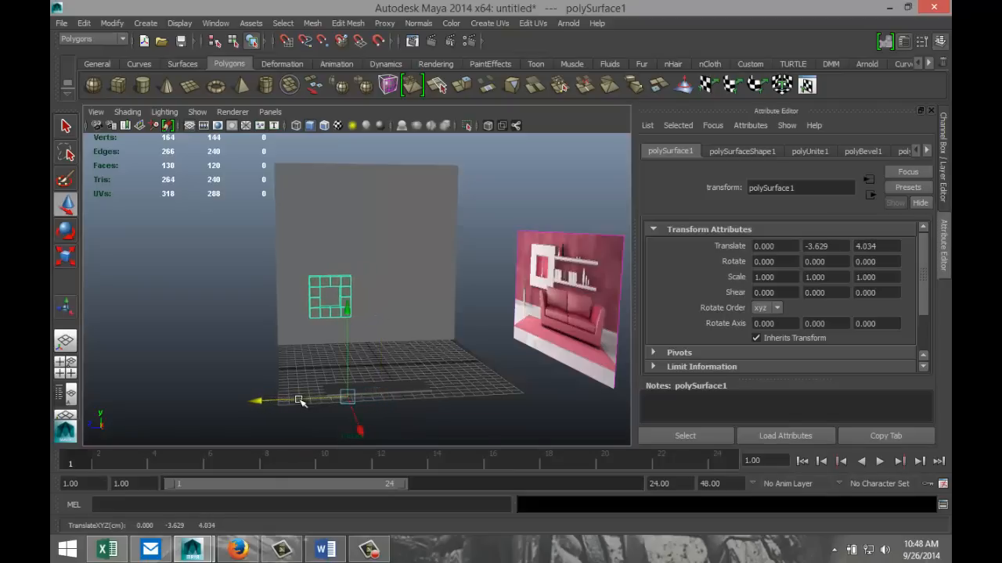
# Step: Move the beveled shelf up to the wall beside the frame, at about X -9.03, Y 8.22 and Z -2.86
pyautogui.click(408, 389)
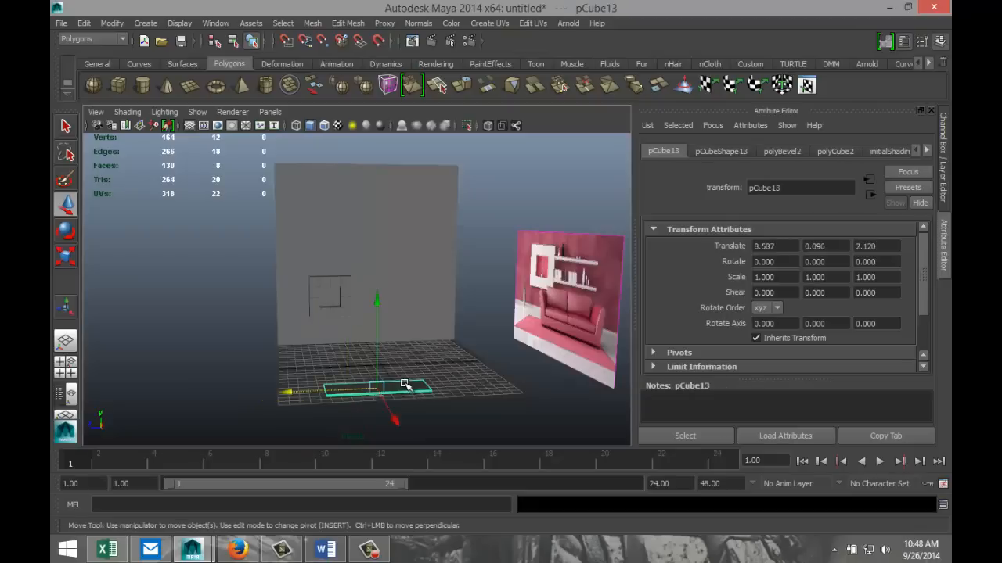
pyautogui.moveTo(397, 421); pyautogui.dragTo(374, 379)
pyautogui.moveTo(353, 312); pyautogui.dragTo(353, 282)
pyautogui.moveTo(264, 289); pyautogui.dragTo(311, 292)
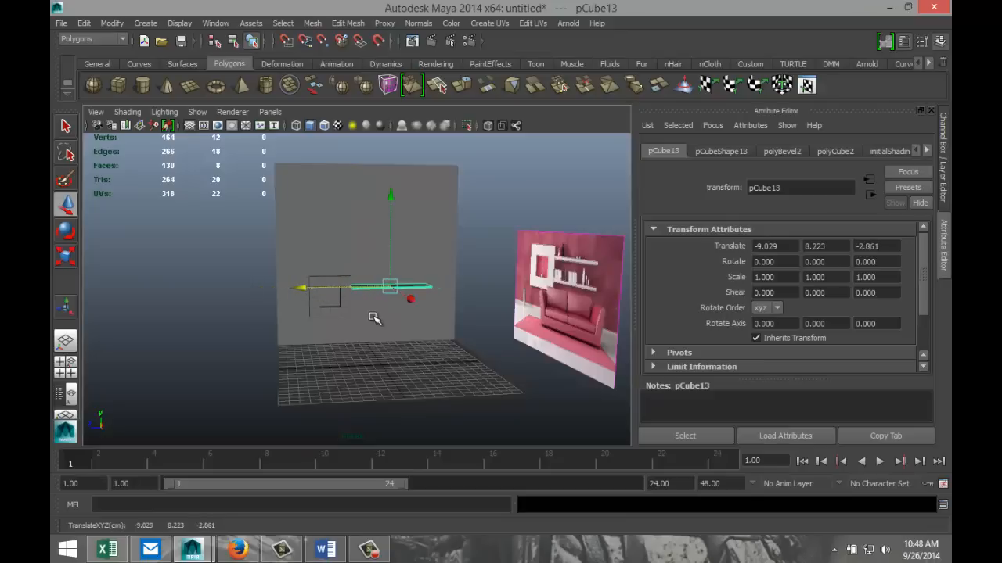
pyautogui.keyDown('alt'); pyautogui.moveTo(376, 317); pyautogui.dragTo(293, 326); pyautogui.keyUp('alt')
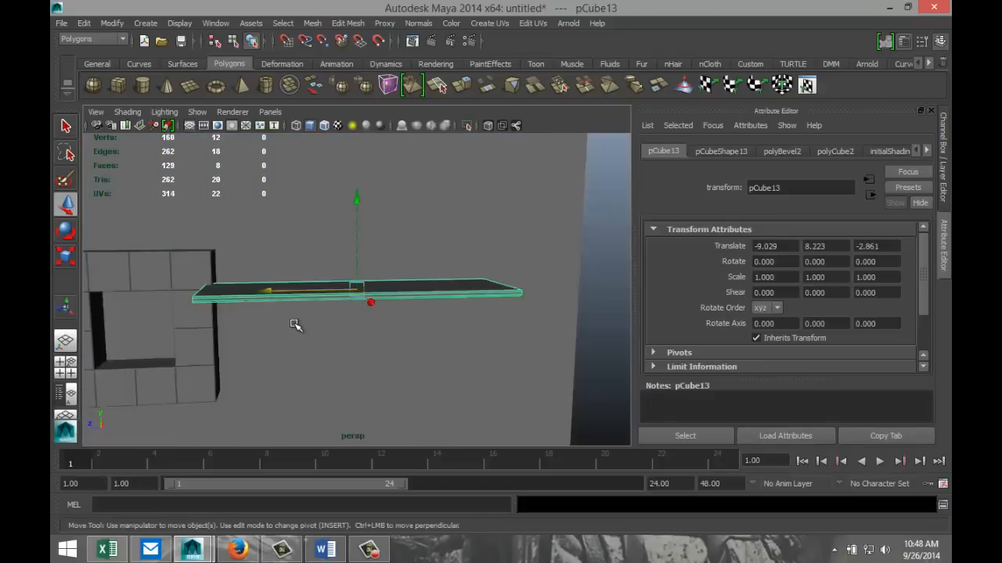
# Step: Scale the shelf uniformly to about 0.397 and place it beside the square frame at about X -9.39 and Z 0.006
pyautogui.keyDown('alt'); pyautogui.moveTo(135, 345); pyautogui.dragTo(313, 362); pyautogui.keyUp('alt')
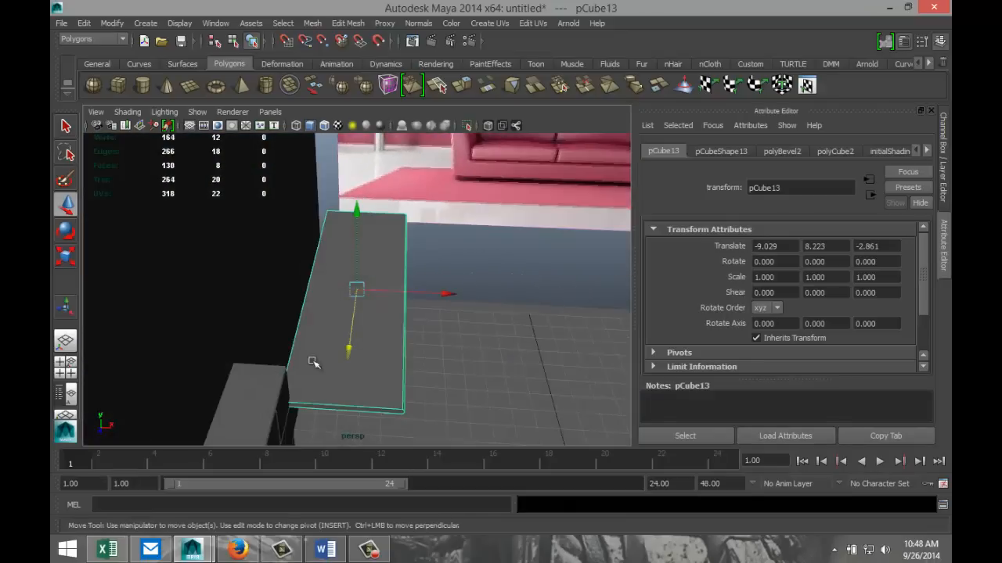
pyautogui.moveTo(447, 290); pyautogui.dragTo(436, 292)
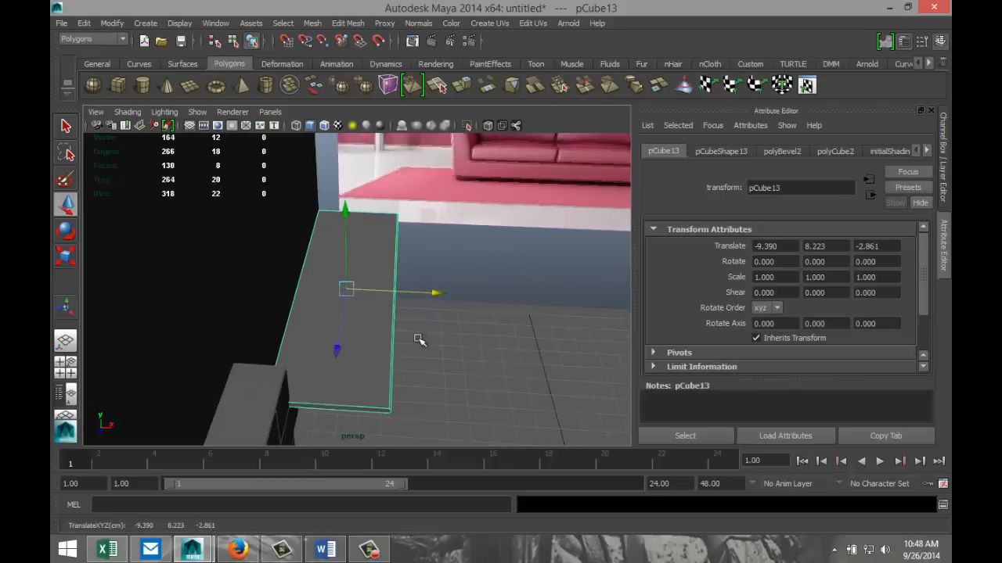
pyautogui.press('r')
pyautogui.moveTo(347, 288); pyautogui.dragTo(250, 283)
pyautogui.keyDown('alt'); pyautogui.moveTo(338, 336); pyautogui.dragTo(264, 353); pyautogui.keyUp('alt')
pyautogui.press('w')
pyautogui.moveTo(299, 287); pyautogui.dragTo(201, 294)
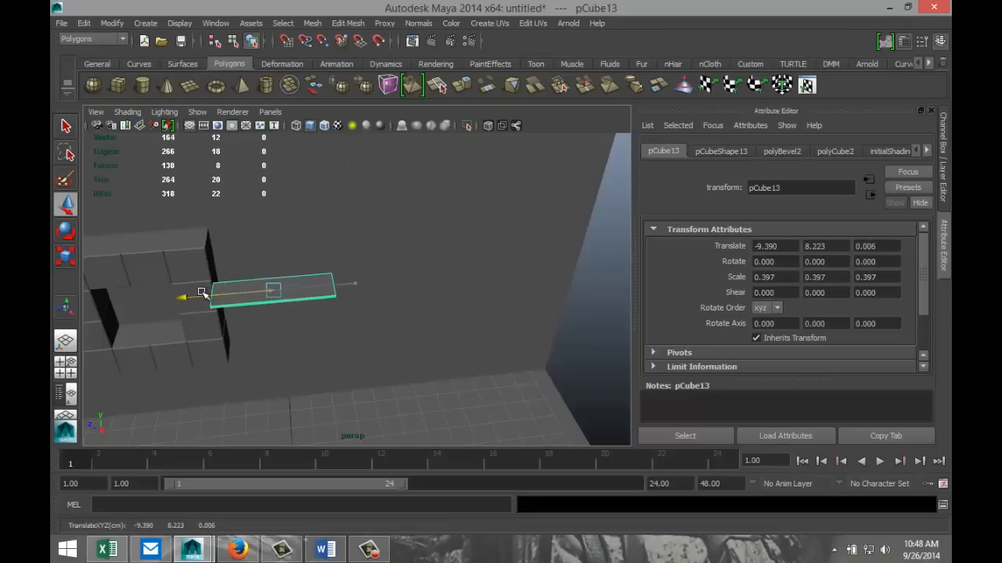
# Step: Move the shelf back against the wall to about X -11.143, level with the frame's front and back faces
pyautogui.moveTo(277, 349); pyautogui.dragTo(347, 307)
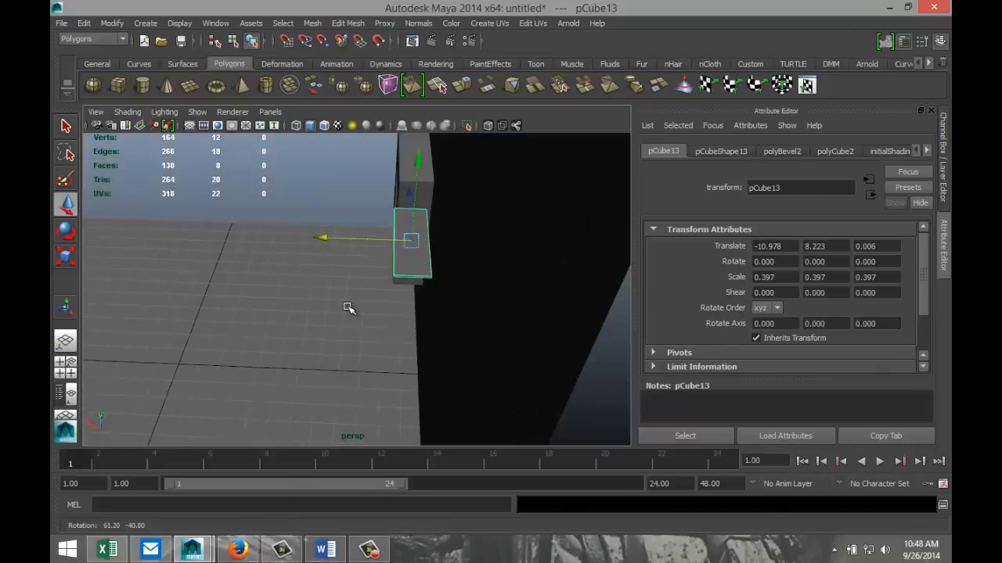
pyautogui.click(65, 362)
pyautogui.press('space')
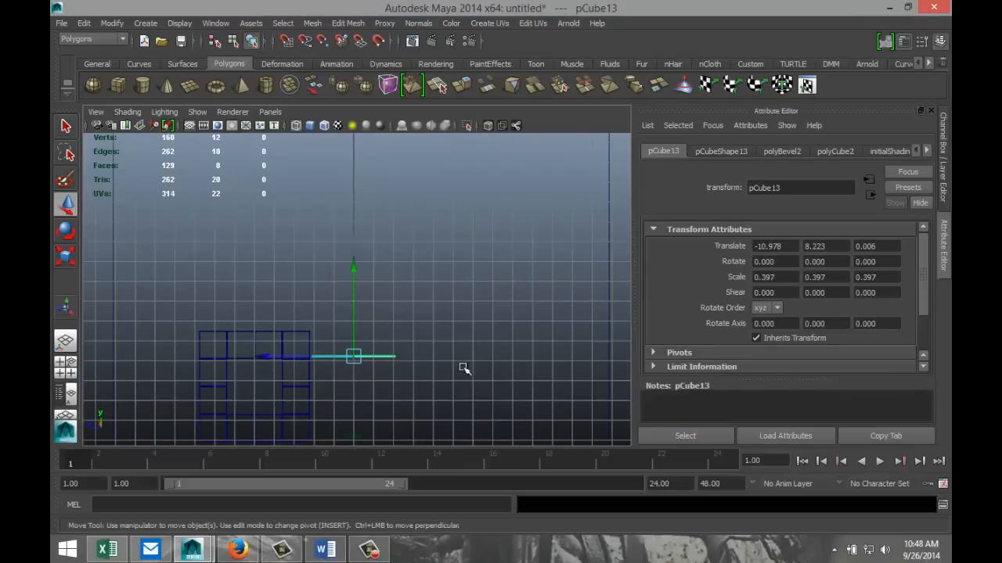
pyautogui.click(65, 364)
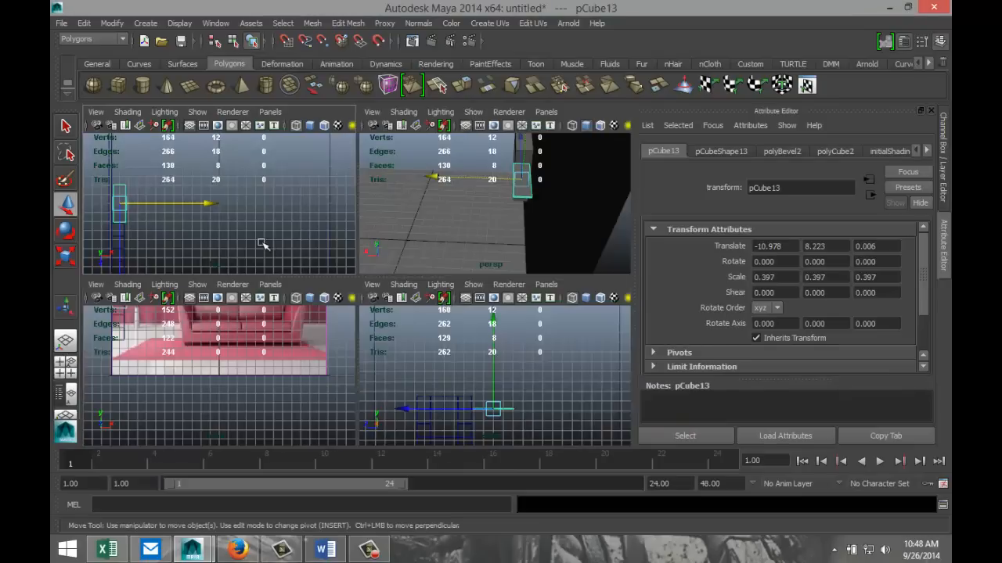
pyautogui.press('space')
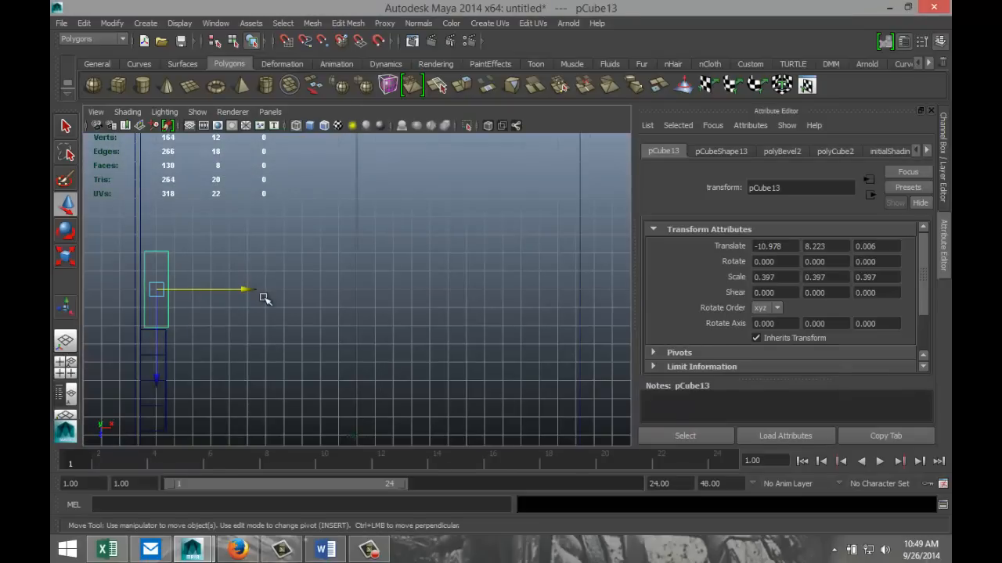
pyautogui.press('f')
pyautogui.scroll(-6, 337, 341)
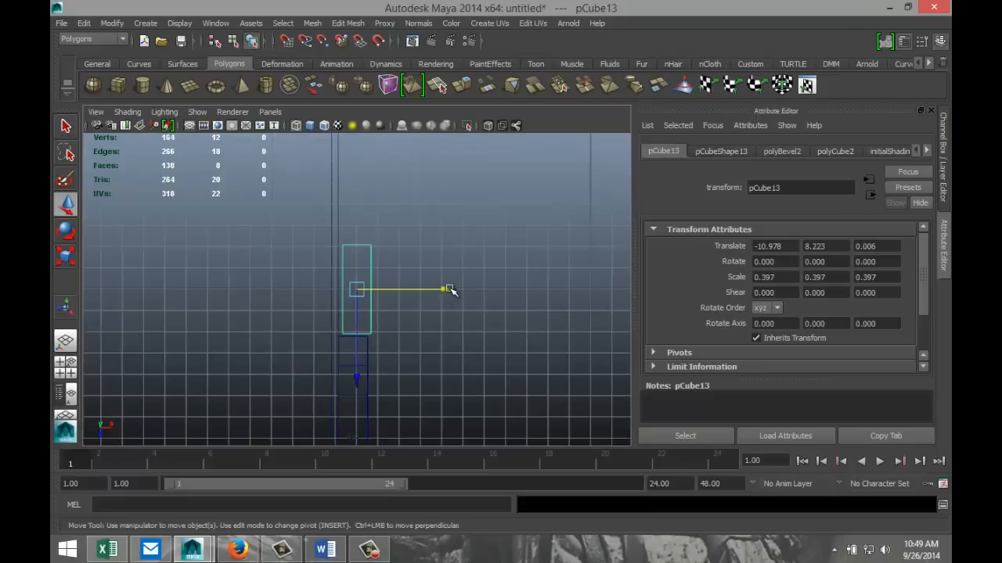
pyautogui.moveTo(450, 290); pyautogui.dragTo(443, 291)
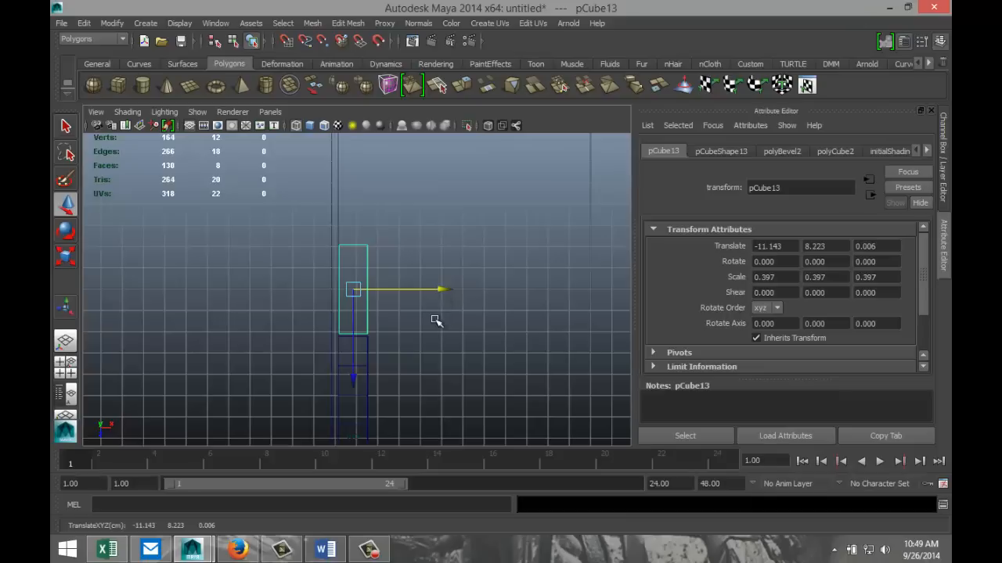
# Step: Scale the shelf's depth along X to about 0.412 to match the thickness of the frame
pyautogui.scroll(3, 432, 321)
pyautogui.press('r')
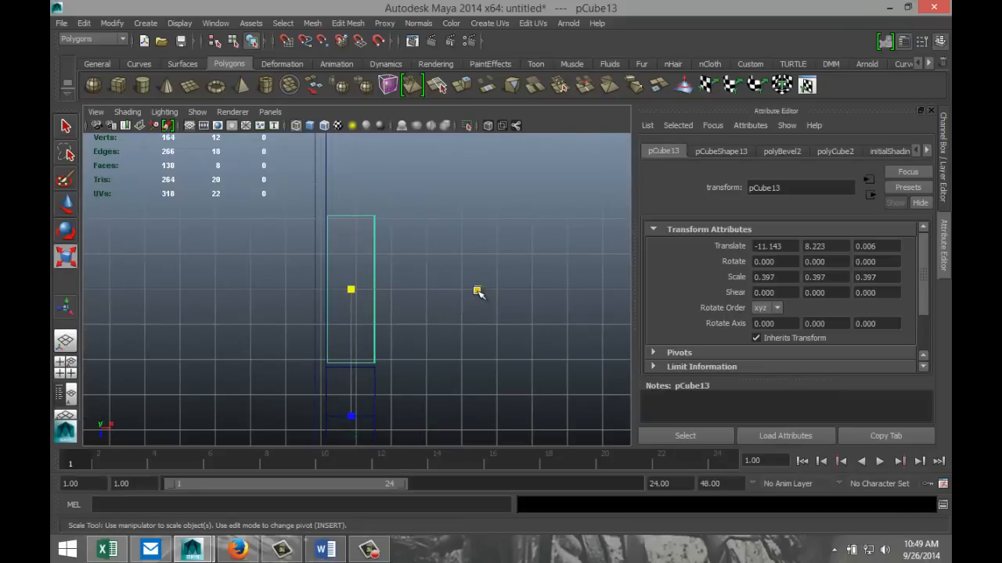
pyautogui.moveTo(478, 289); pyautogui.dragTo(481, 291)
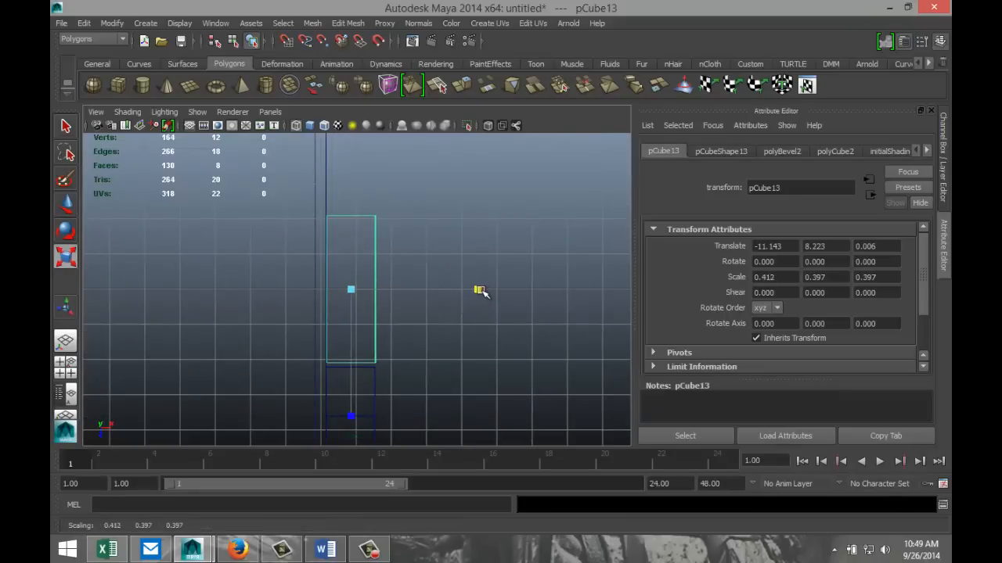
pyautogui.click(66, 368)
pyautogui.press('space')
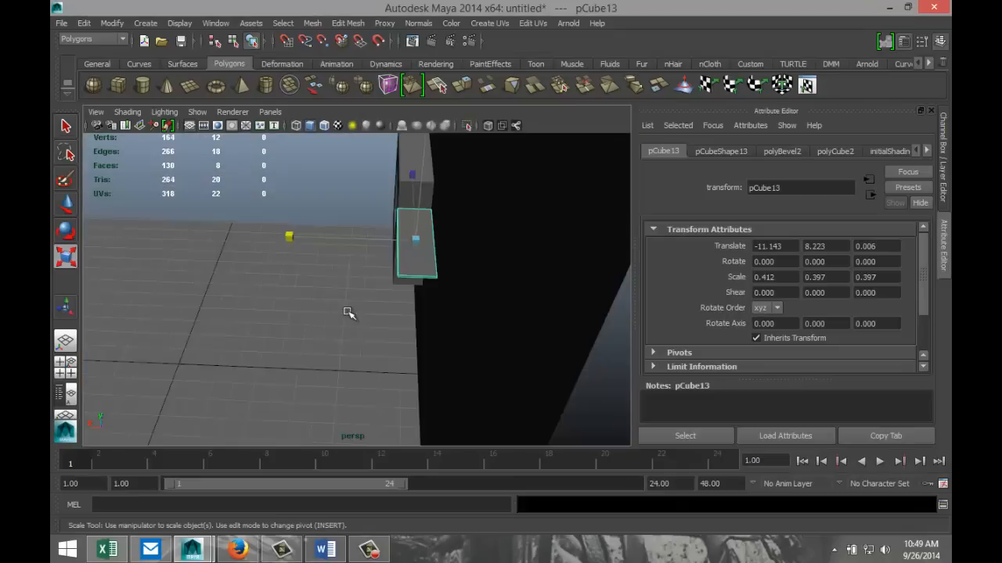
# Step: Align the shelf with the frame's upper block seam and slide it against the frame's side, at about Y 8.119 and Z 0.109
pyautogui.keyDown('alt'); pyautogui.moveTo(349, 313); pyautogui.dragTo(440, 271); pyautogui.keyUp('alt')
pyautogui.keyDown('alt'); pyautogui.moveTo(338, 312); pyautogui.dragTo(419, 292, button='middle'); pyautogui.keyUp('alt')
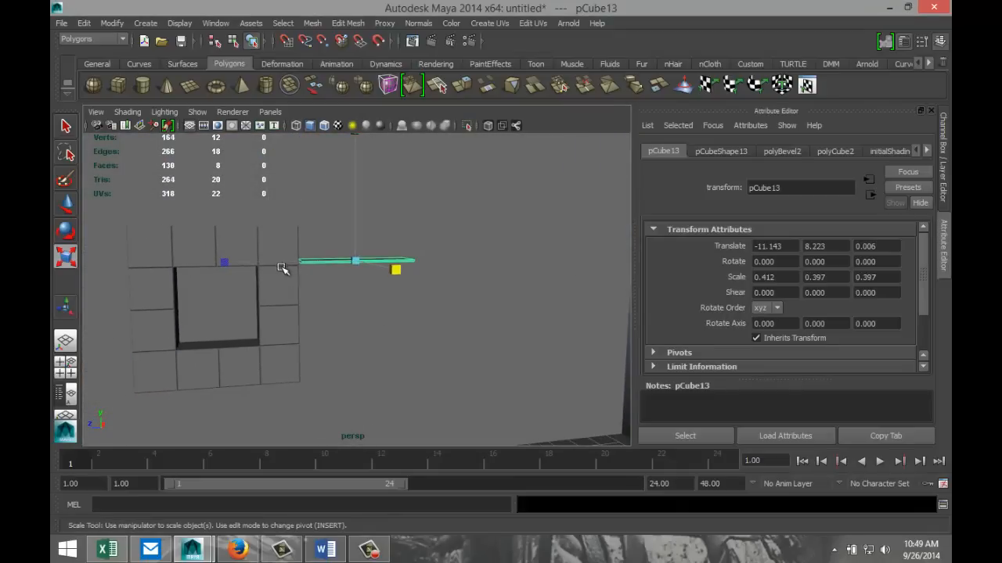
pyautogui.click(65, 368)
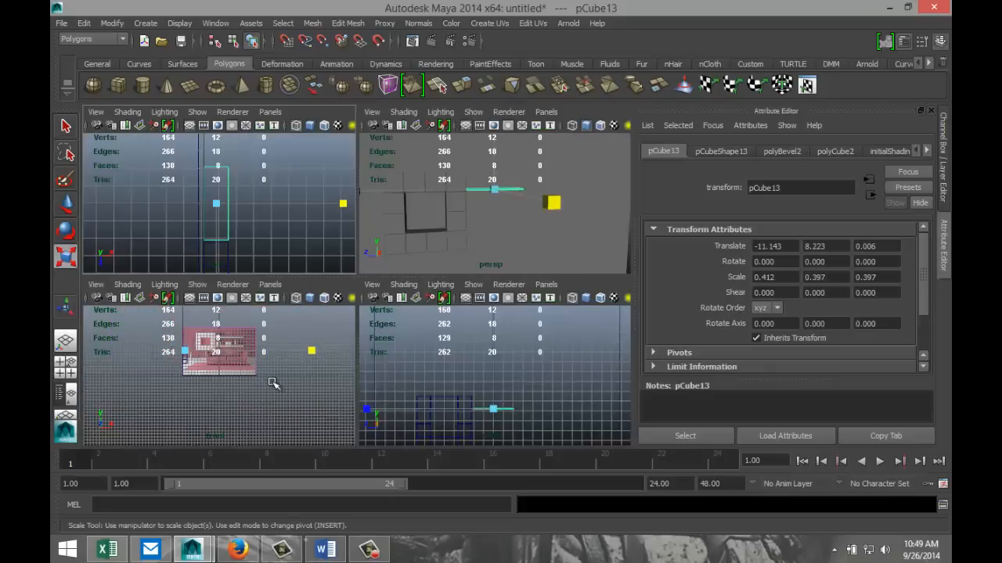
pyautogui.scroll(-2, 271, 383)
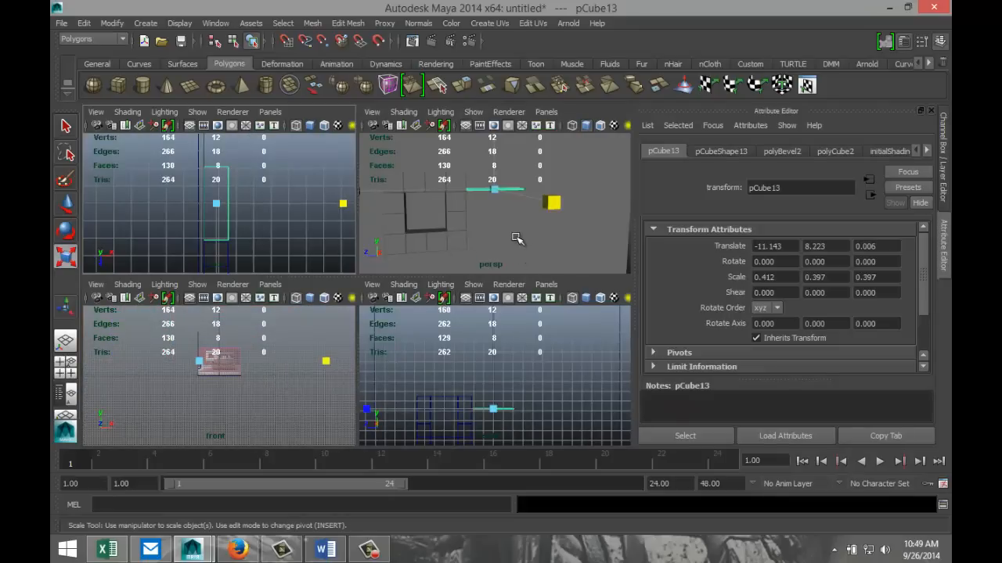
pyautogui.press('space')
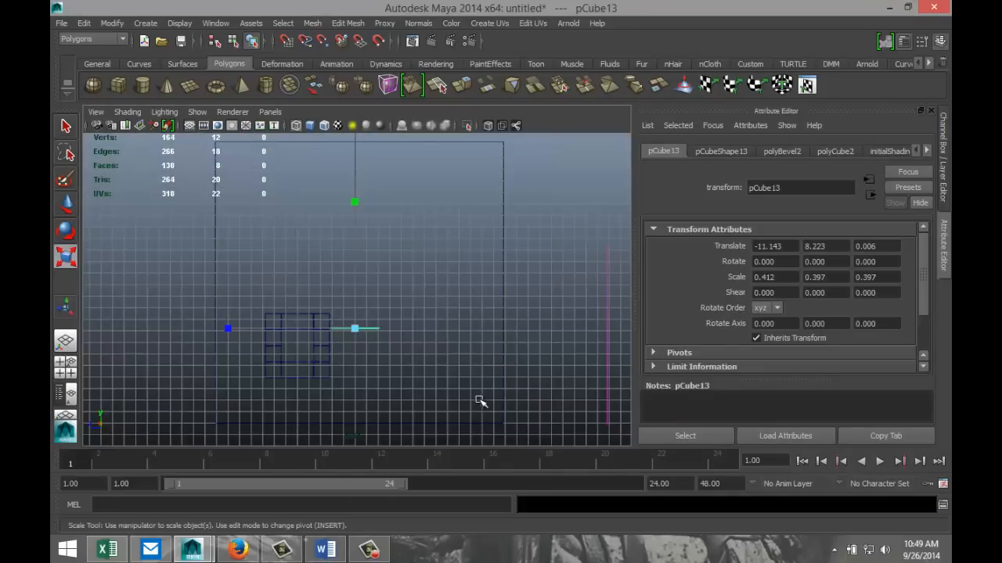
pyautogui.press('f')
pyautogui.scroll(-6, 438, 369)
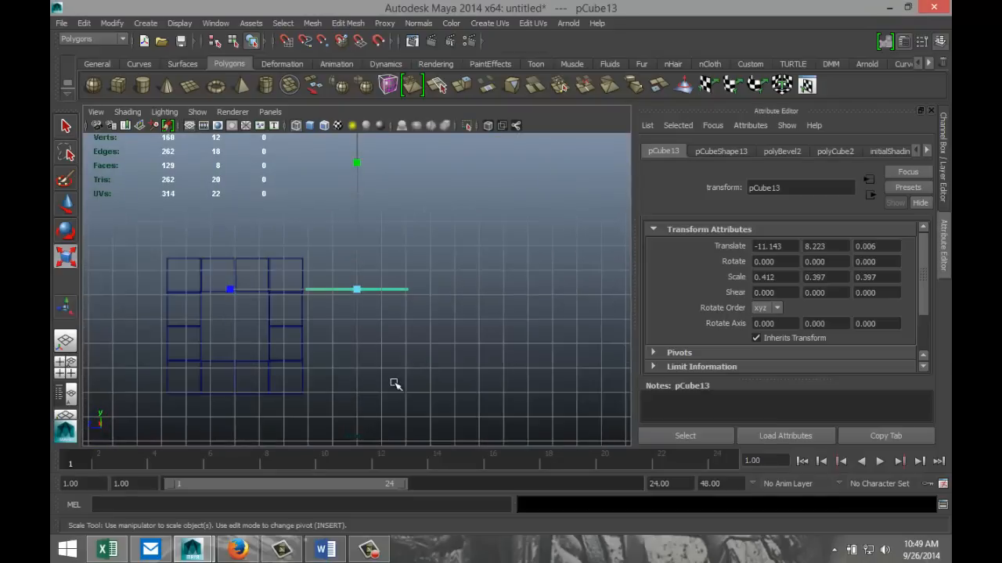
pyautogui.scroll(3, 395, 383)
pyautogui.press('w')
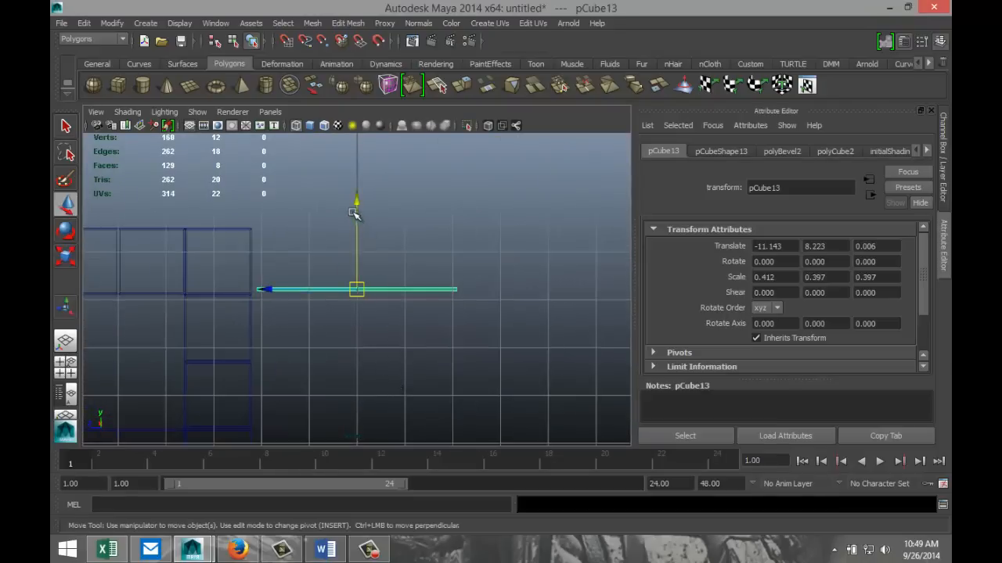
pyautogui.moveTo(356, 212); pyautogui.dragTo(358, 217)
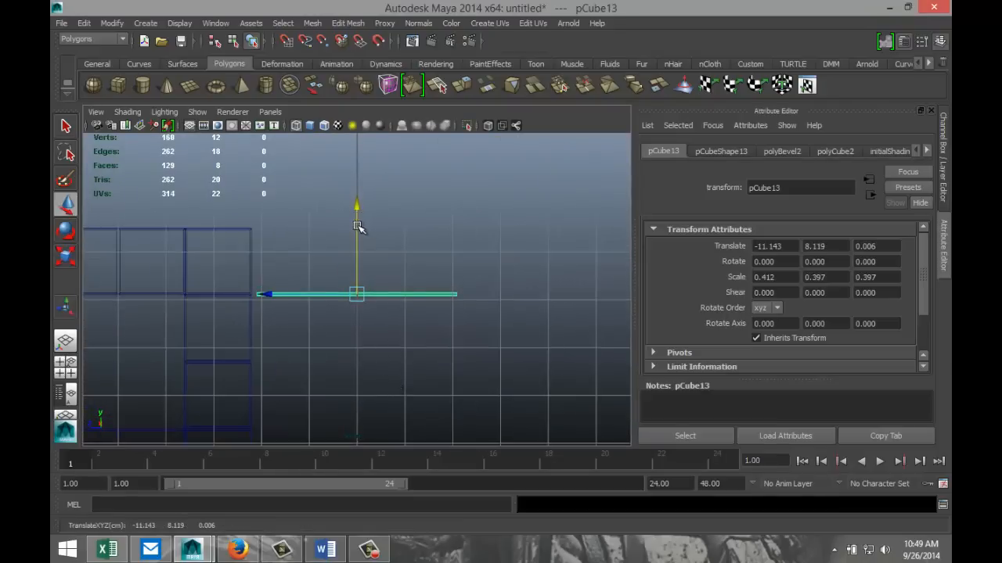
pyautogui.moveTo(320, 295); pyautogui.dragTo(321, 296)
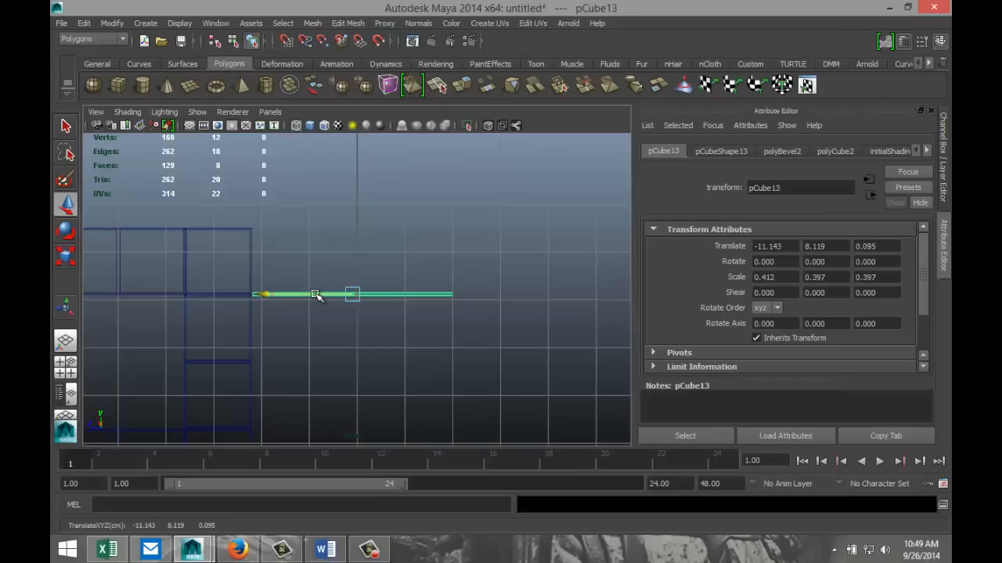
pyautogui.scroll(-5, 308, 333)
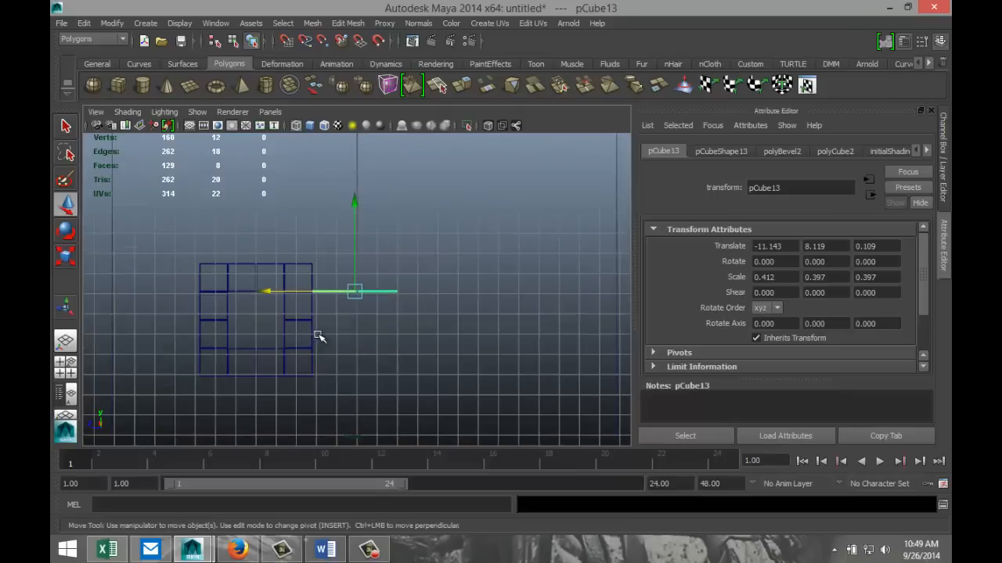
# Step: Compare the shelf with the reference picture and move its pivot to the end that touches the frame
pyautogui.click(70, 373)
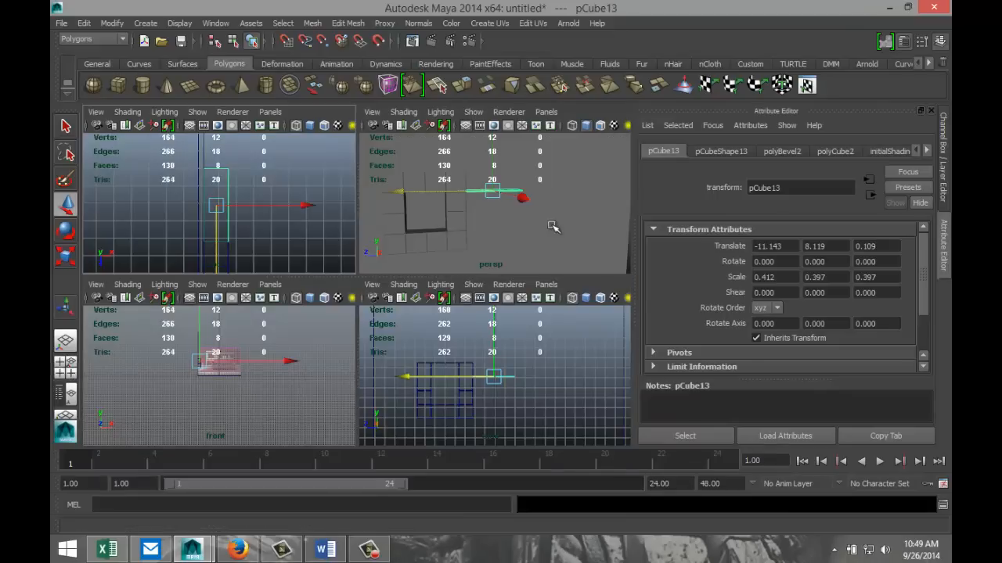
pyautogui.press('space')
pyautogui.keyDown('alt'); pyautogui.moveTo(400, 278); pyautogui.dragTo(519, 279); pyautogui.keyUp('alt')
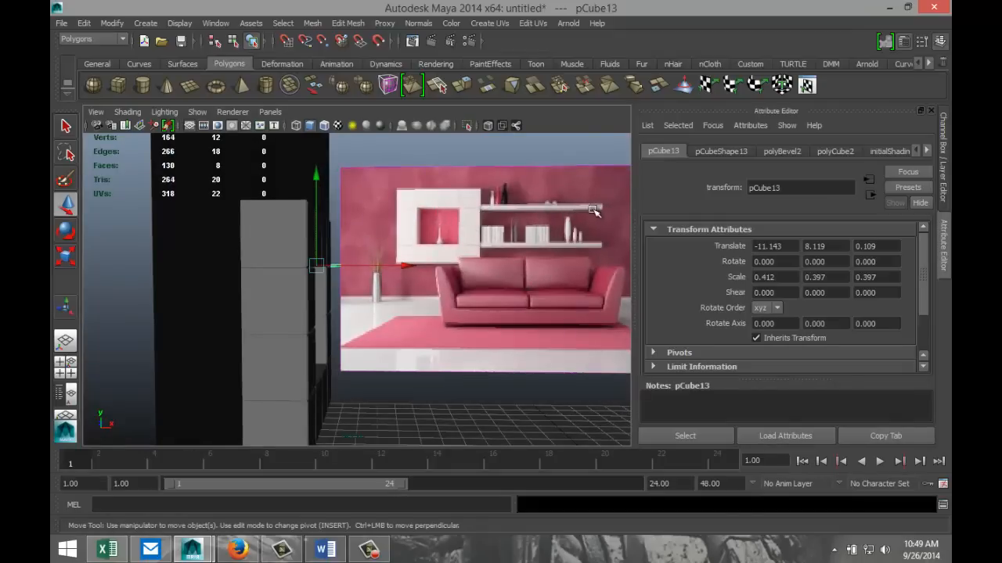
pyautogui.keyDown('alt'); pyautogui.moveTo(456, 255); pyautogui.dragTo(364, 343); pyautogui.keyUp('alt')
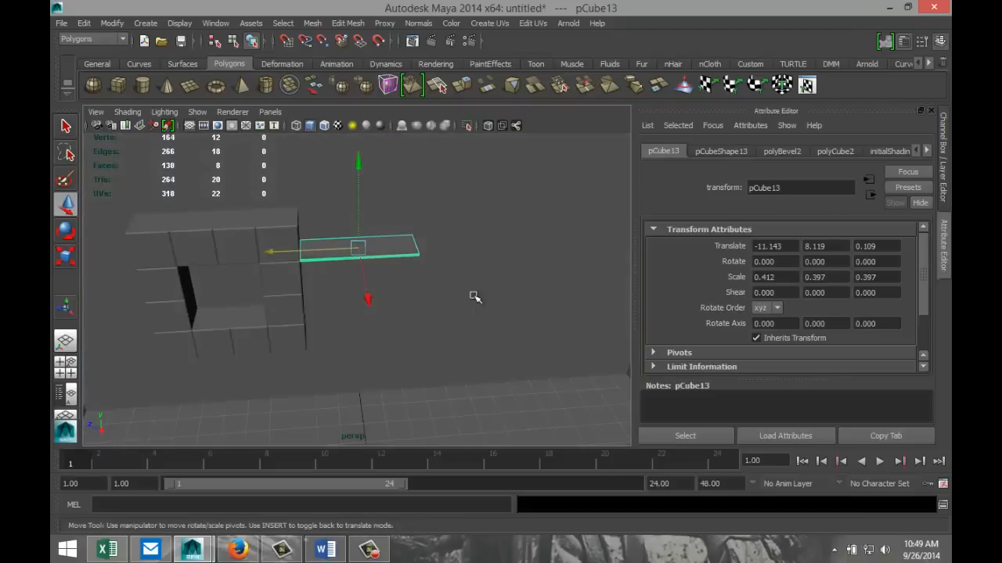
pyautogui.moveTo(304, 249); pyautogui.dragTo(245, 253)
pyautogui.scroll(-4, 446, 295)
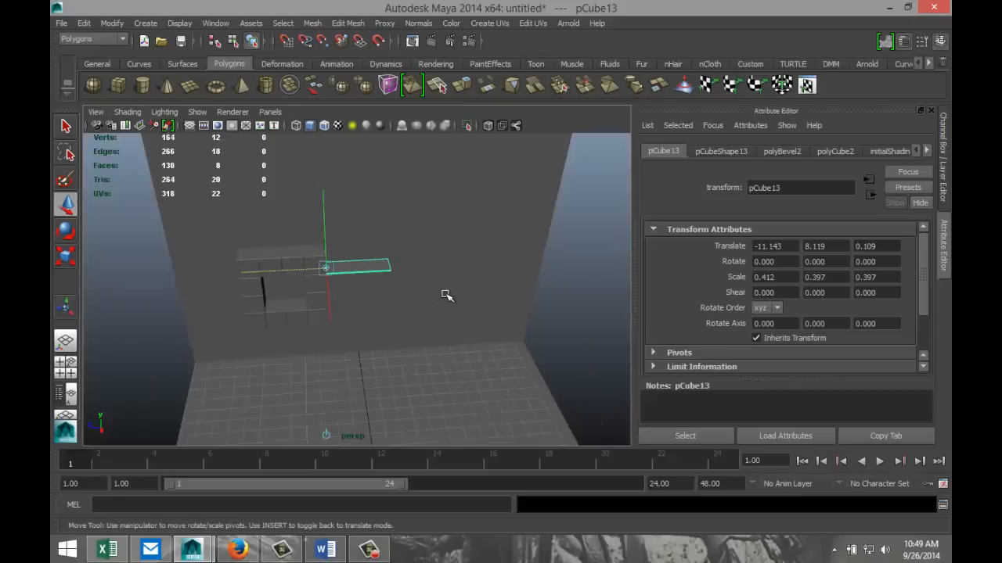
# Step: Lengthen the shelf away from the frame by scaling it along Z to about 0.844
pyautogui.press('r')
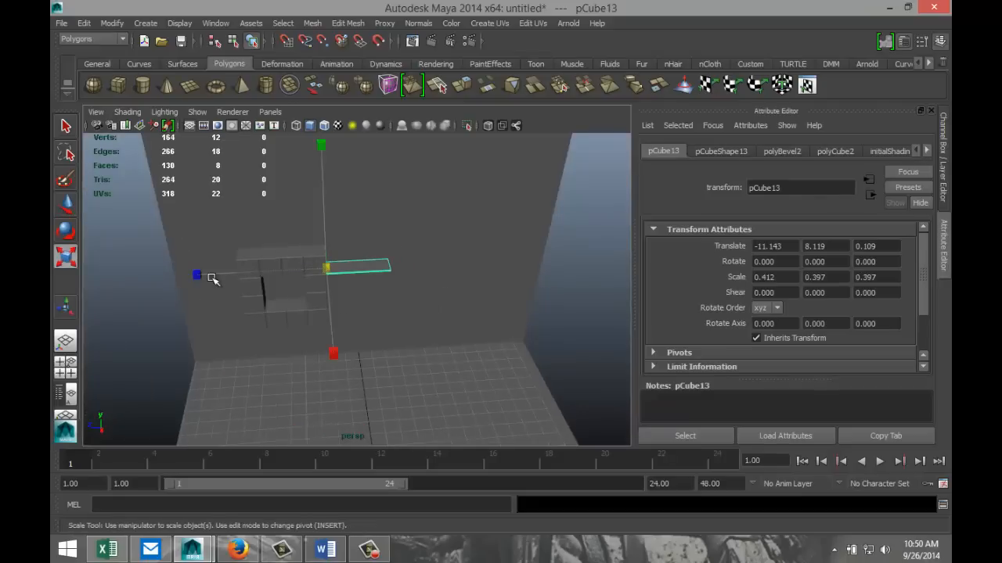
pyautogui.moveTo(197, 276); pyautogui.dragTo(50, 291)
pyautogui.moveTo(197, 274); pyautogui.dragTo(179, 277)
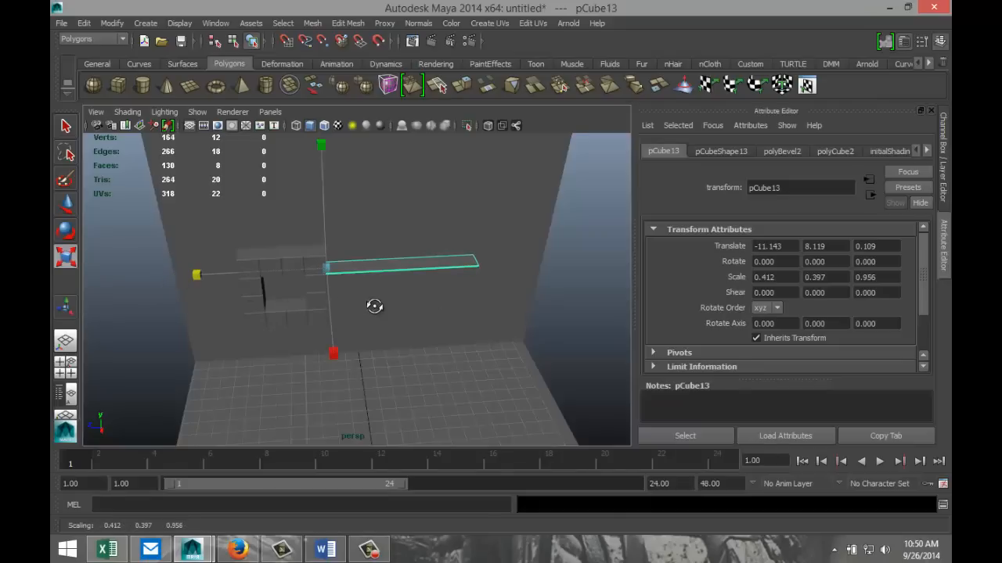
pyautogui.keyDown('alt'); pyautogui.moveTo(374, 306); pyautogui.dragTo(369, 274); pyautogui.keyUp('alt')
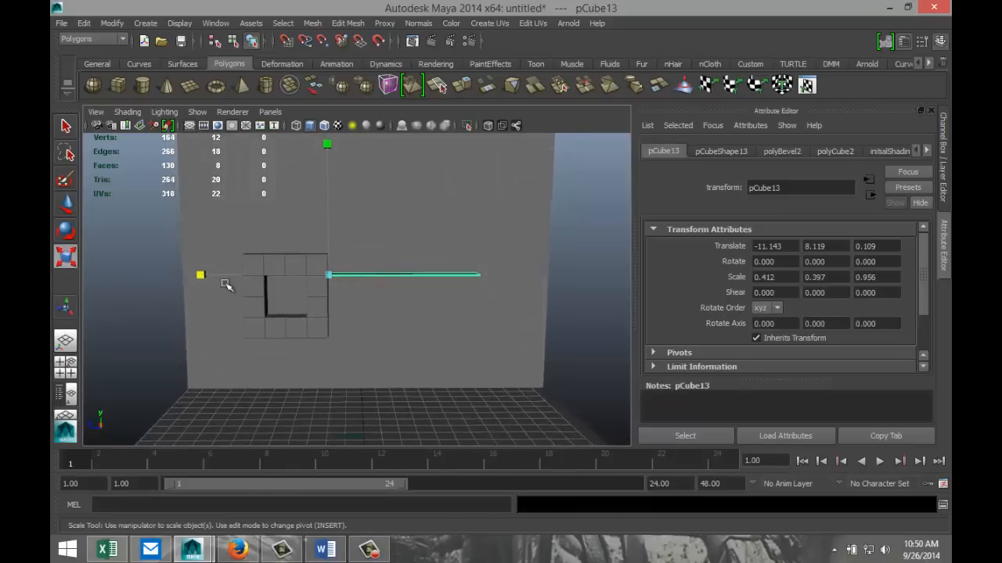
pyautogui.moveTo(202, 276); pyautogui.dragTo(216, 280)
# Step: Duplicate the shelf and lower the copy to about Y 5.324 beside the lower part of the frame
pyautogui.keyDown('alt'); pyautogui.moveTo(423, 350); pyautogui.dragTo(531, 328); pyautogui.keyUp('alt')
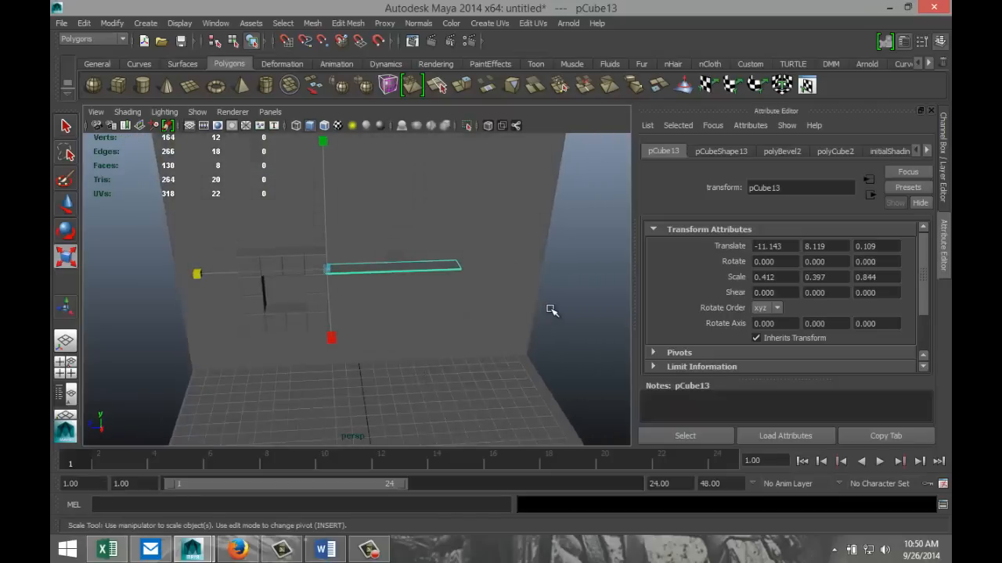
pyautogui.hotkey('ctrl', 'd')
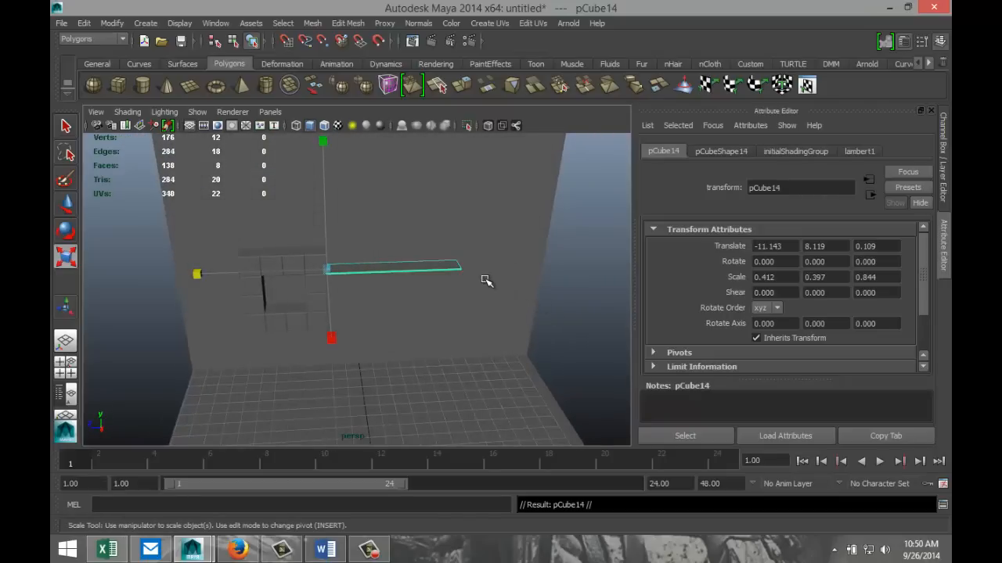
pyautogui.press('w')
pyautogui.moveTo(328, 183); pyautogui.dragTo(336, 229)
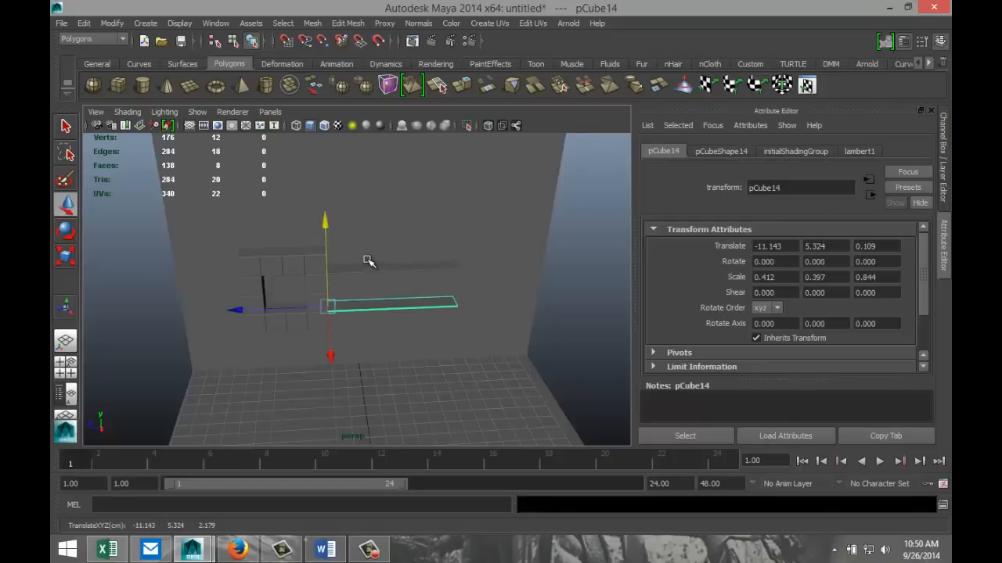
# Step: Lower the copied shelf slightly to about Y 5.300 so it lines up with the frame's lower block seam
pyautogui.press('f')
pyautogui.keyDown('alt'); pyautogui.moveTo(294, 330); pyautogui.dragTo(302, 295); pyautogui.keyUp('alt')
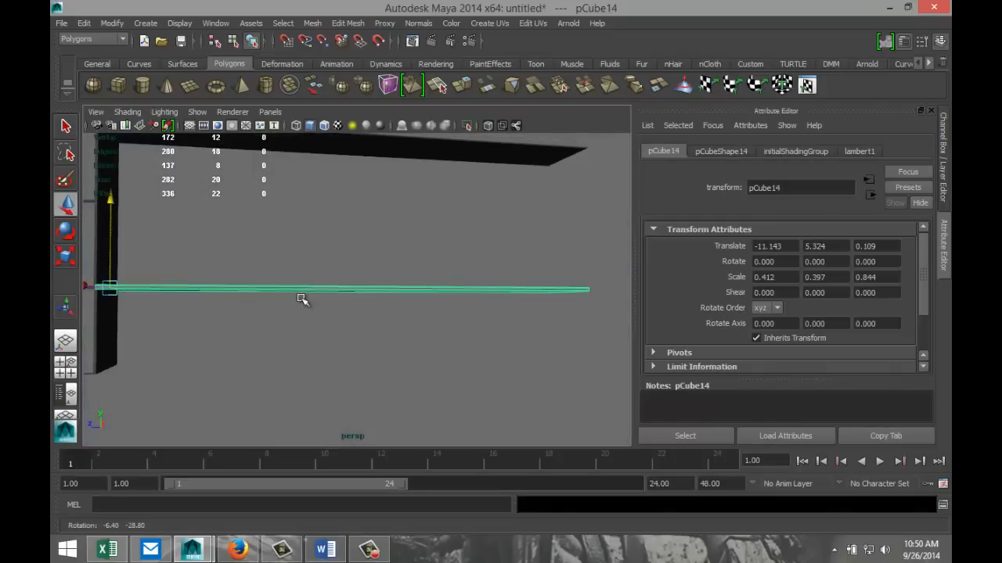
pyautogui.keyDown('alt'); pyautogui.moveTo(216, 342); pyautogui.dragTo(374, 347, button='middle'); pyautogui.keyUp('alt')
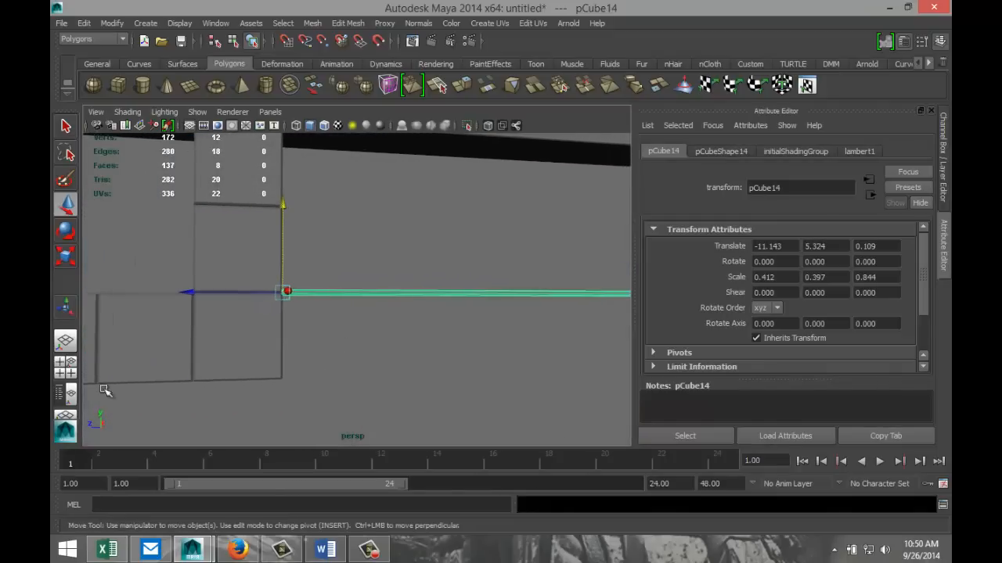
pyautogui.click(66, 364)
pyautogui.press('space')
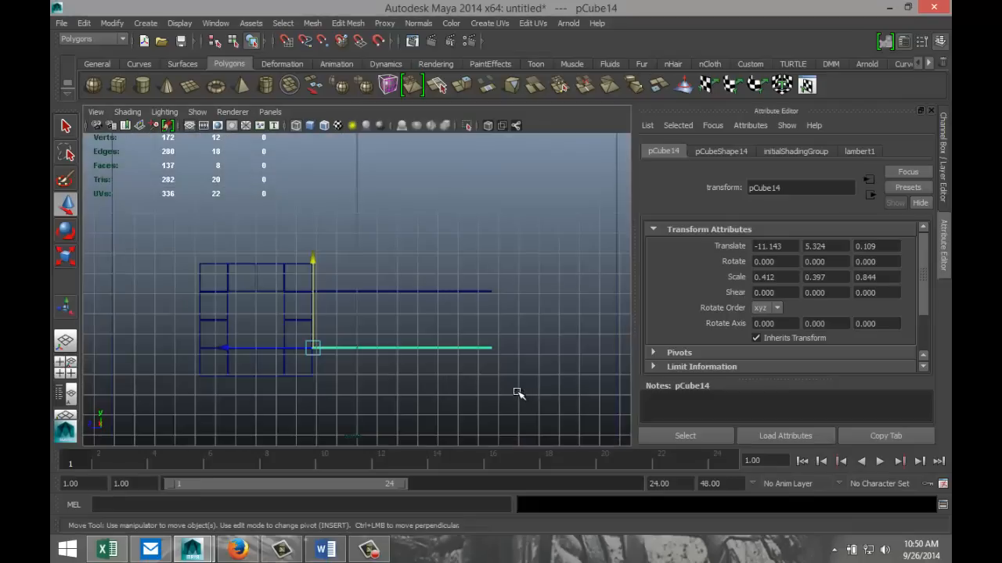
pyautogui.press('f')
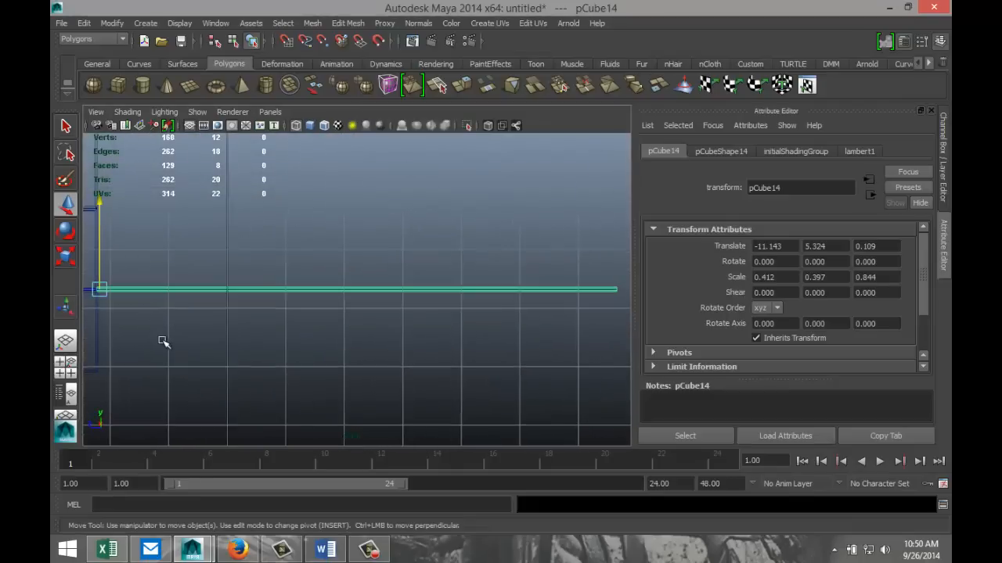
pyautogui.keyDown('alt'); pyautogui.moveTo(167, 339); pyautogui.dragTo(338, 328, button='middle'); pyautogui.keyUp('alt')
pyautogui.moveTo(273, 214); pyautogui.dragTo(276, 218)
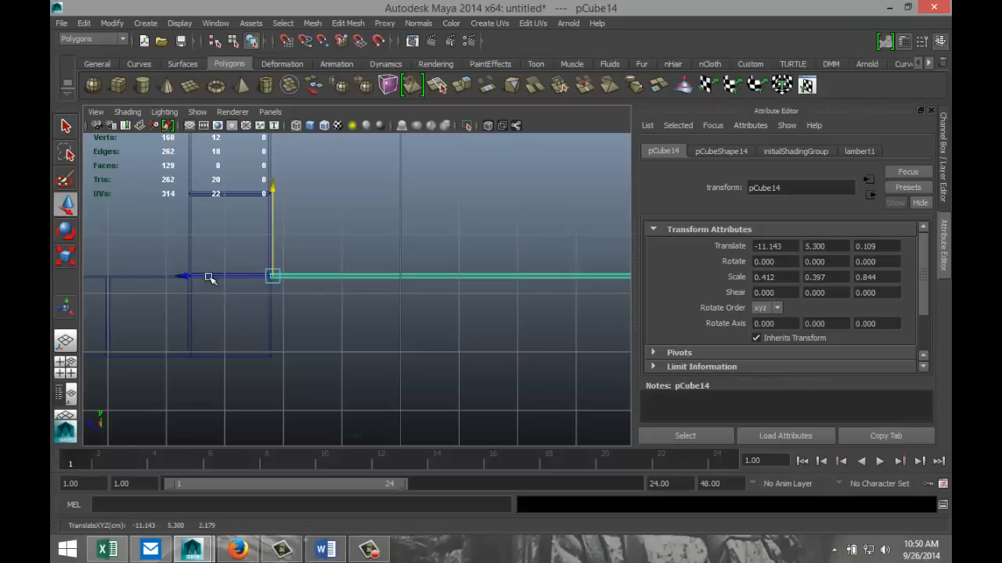
pyautogui.scroll(-3, 353, 346)
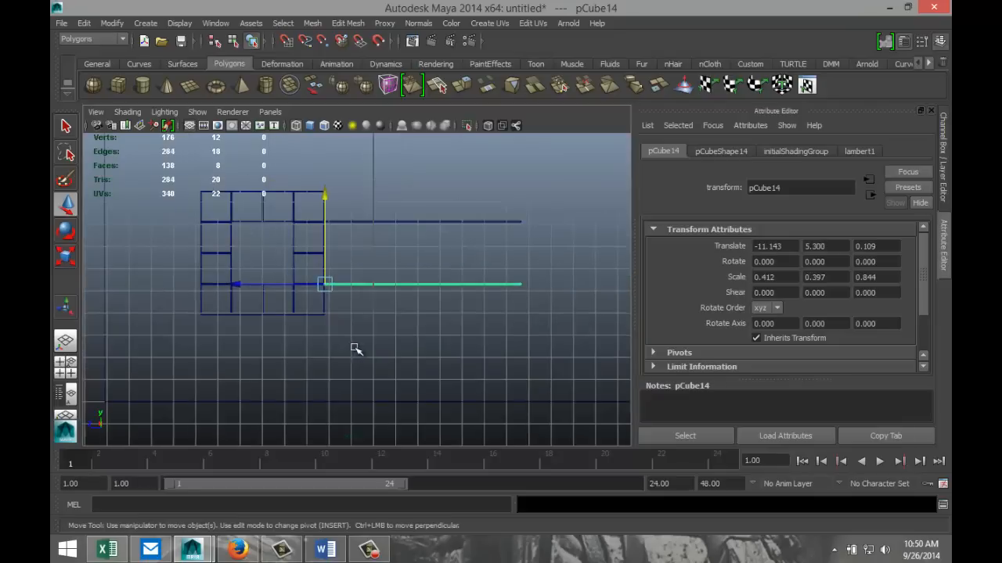
pyautogui.click(65, 364)
pyautogui.press('space')
pyautogui.scroll(-4, 440, 264)
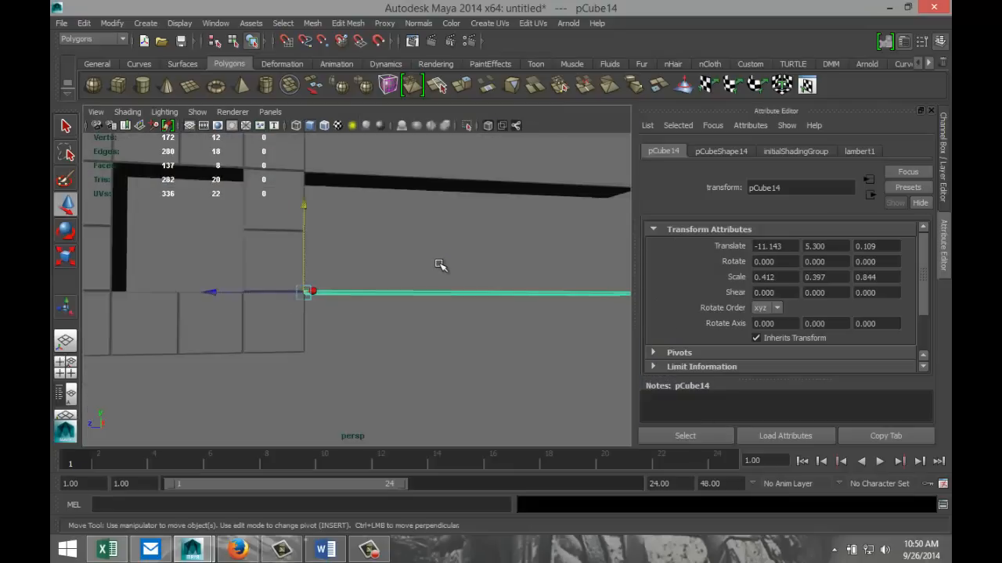
# Step: Assign a new Lambert material to the wall frame and both shelves and set its color to white
pyautogui.keyDown('alt'); pyautogui.moveTo(359, 256); pyautogui.dragTo(232, 270); pyautogui.keyUp('alt')
pyautogui.click(209, 237)
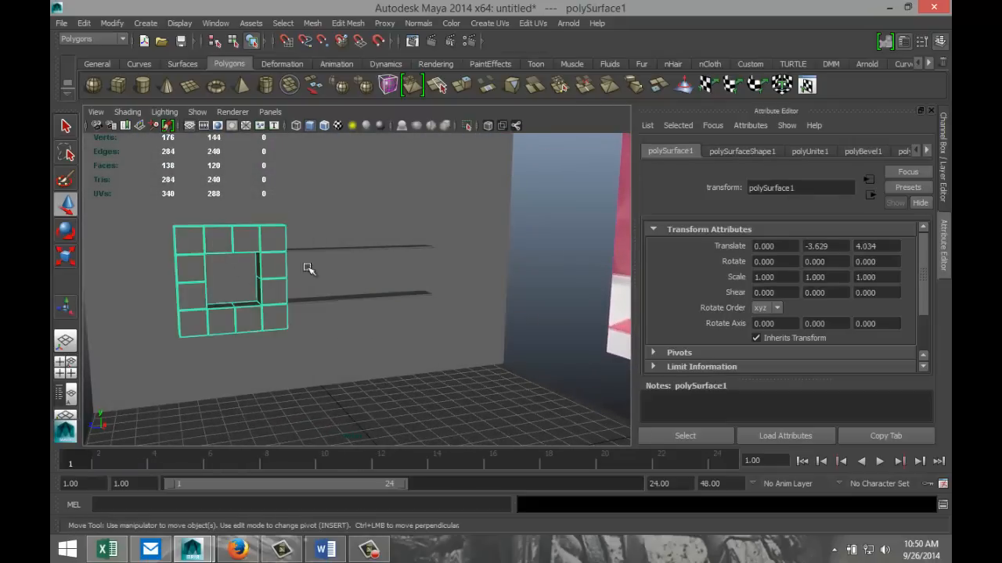
pyautogui.click(354, 249)
pyautogui.click(368, 299)
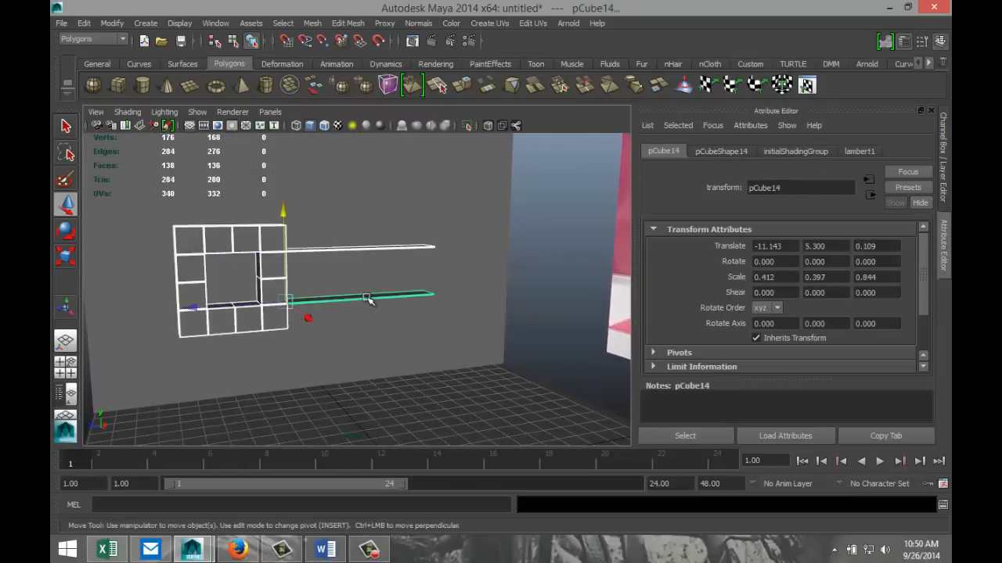
pyautogui.moveTo(368, 299); pyautogui.dragTo(377, 506, button='right')
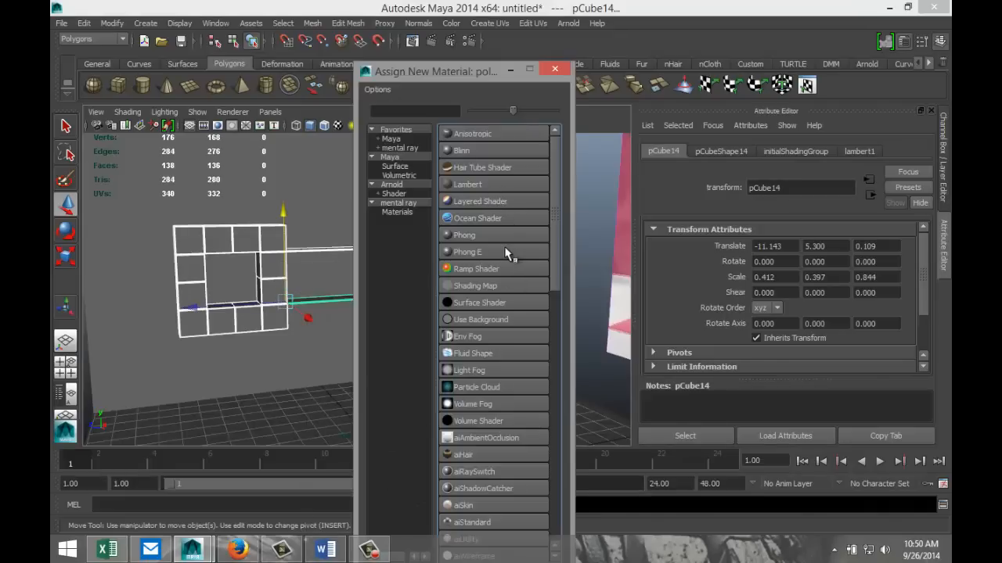
pyautogui.click(469, 185)
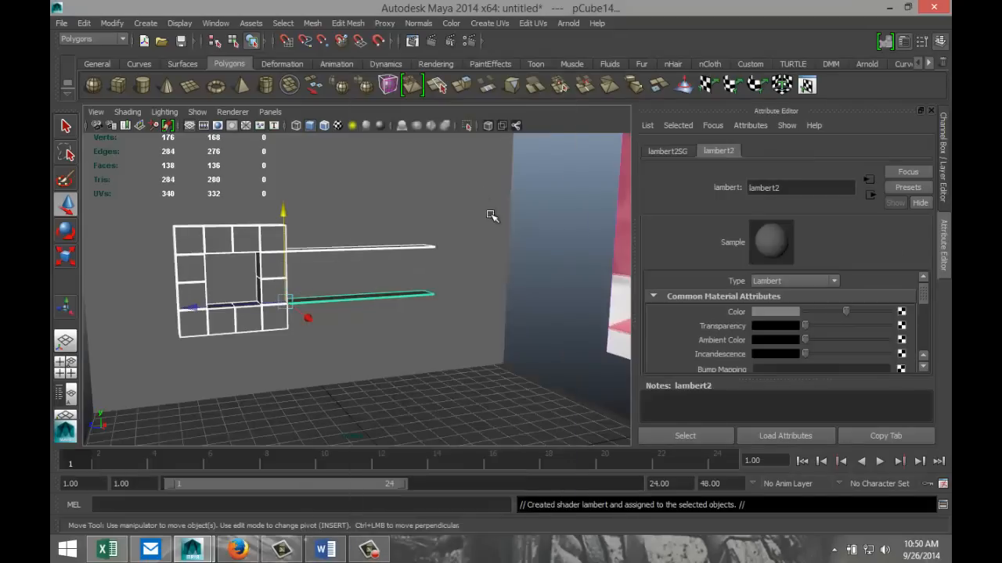
pyautogui.click(789, 313)
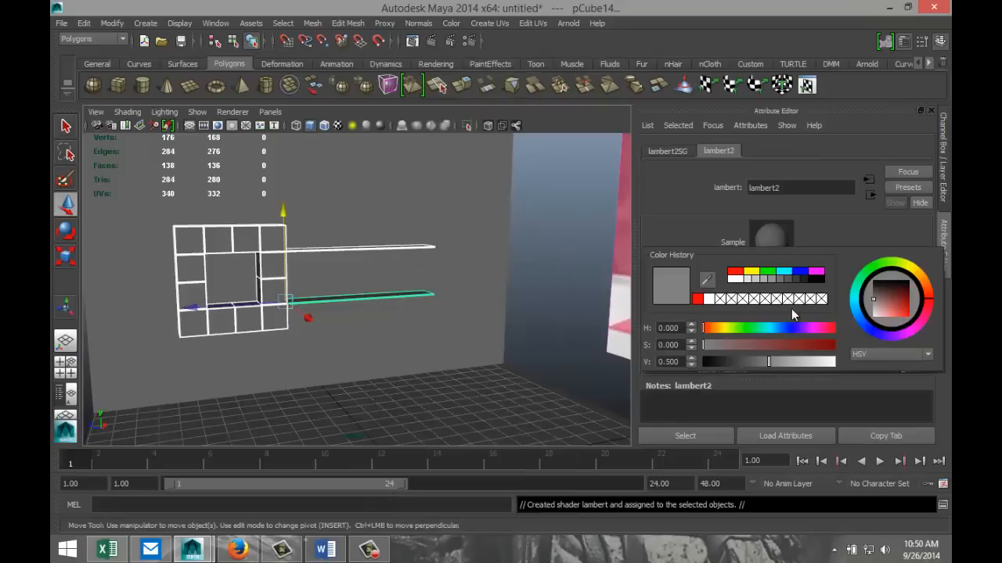
pyautogui.click(734, 279)
pyautogui.click(437, 373)
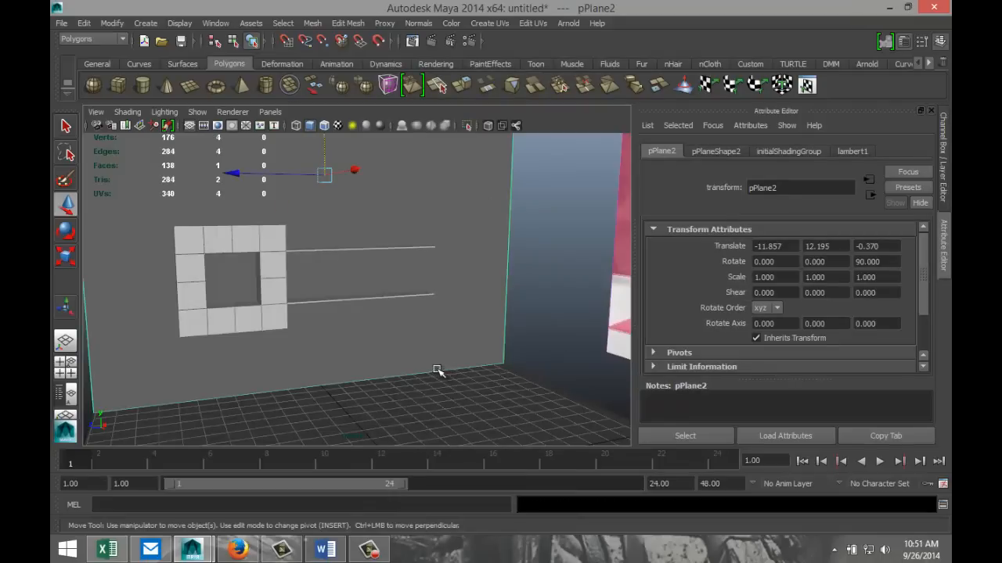
# Step: Examine the books and ornaments on the two shelves in the reference picture
pyautogui.scroll(-3, 425, 356)
pyautogui.keyDown('alt'); pyautogui.moveTo(369, 353); pyautogui.dragTo(472, 347); pyautogui.keyUp('alt')
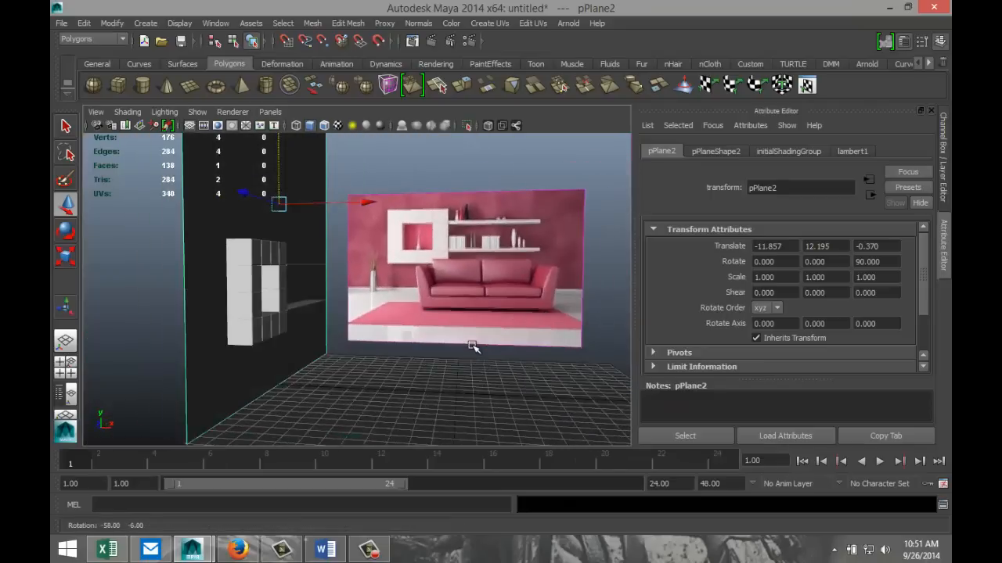
pyautogui.keyDown('alt'); pyautogui.moveTo(523, 287); pyautogui.dragTo(480, 327, button='right'); pyautogui.keyUp('alt')
pyautogui.scroll(8, 479, 328)
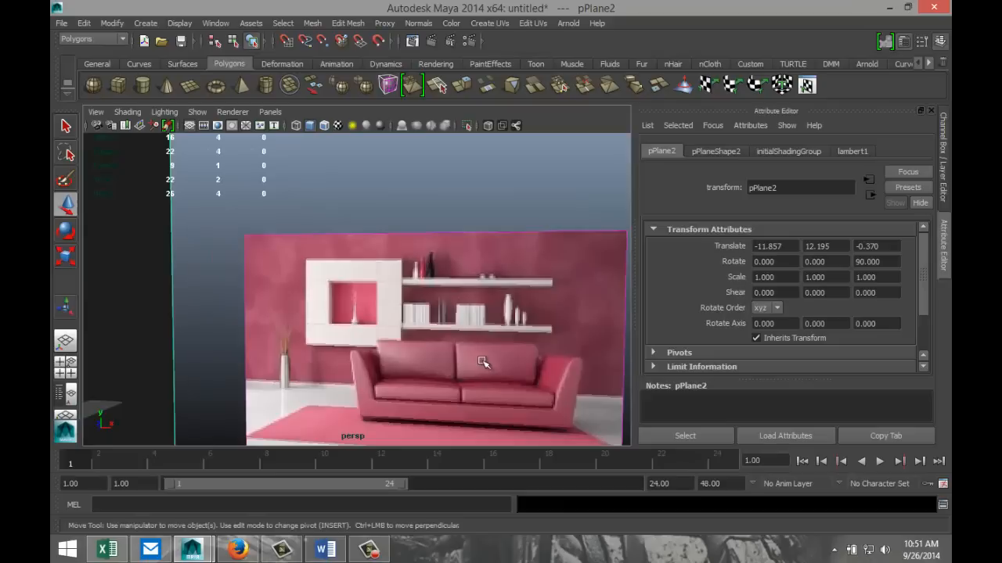
pyautogui.scroll(1, 516, 364)
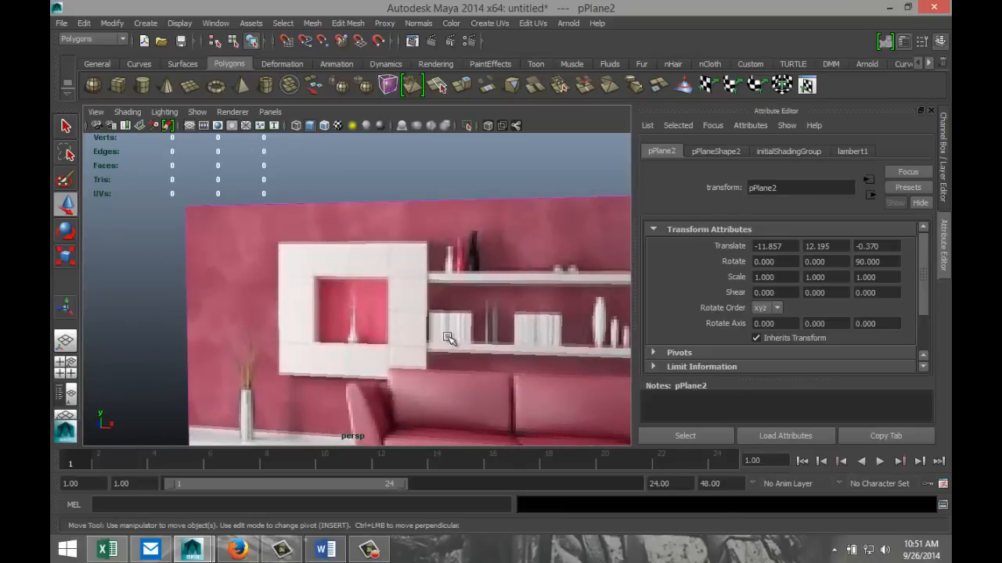
pyautogui.scroll(-6, 536, 336)
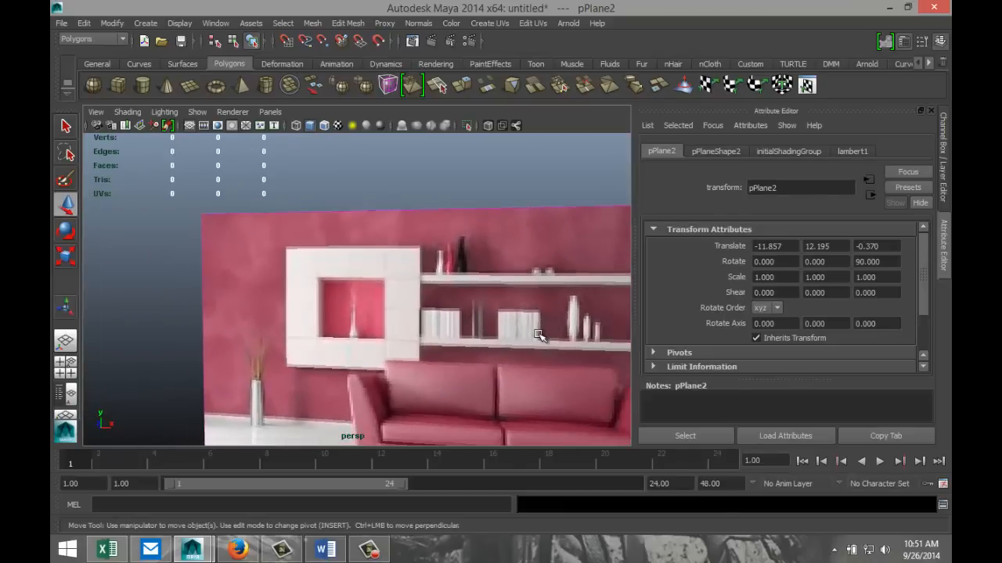
pyautogui.scroll(-1, 530, 330)
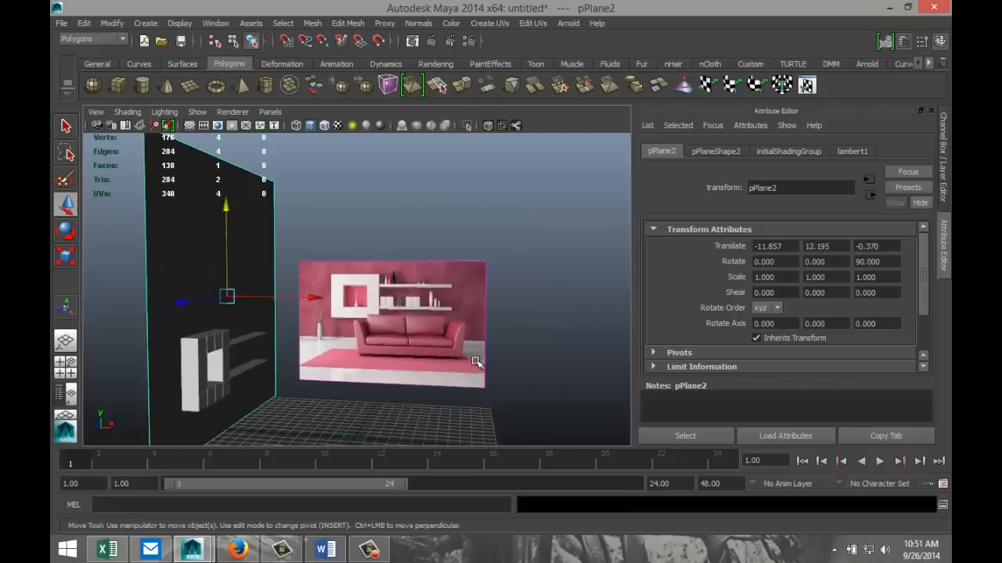
pyautogui.keyDown('alt'); pyautogui.moveTo(472, 358); pyautogui.dragTo(353, 384); pyautogui.keyUp('alt')
pyautogui.keyDown('alt'); pyautogui.moveTo(351, 376); pyautogui.dragTo(374, 318, button='middle'); pyautogui.keyUp('alt')
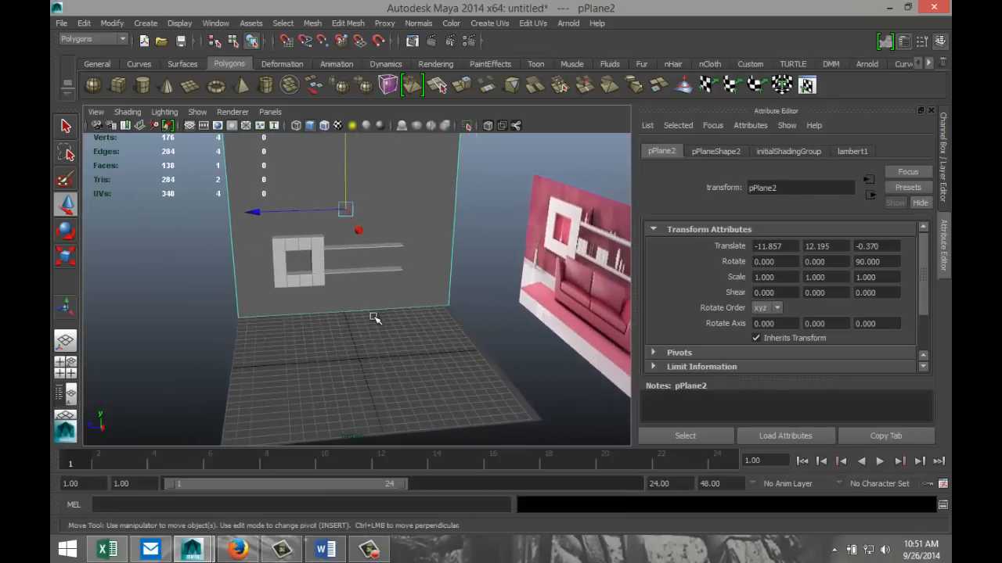
# Step: Create a tall polygon cube on the floor for a book and narrow it to about 0.680 in X and 0.669 in Z
pyautogui.click(118, 88)
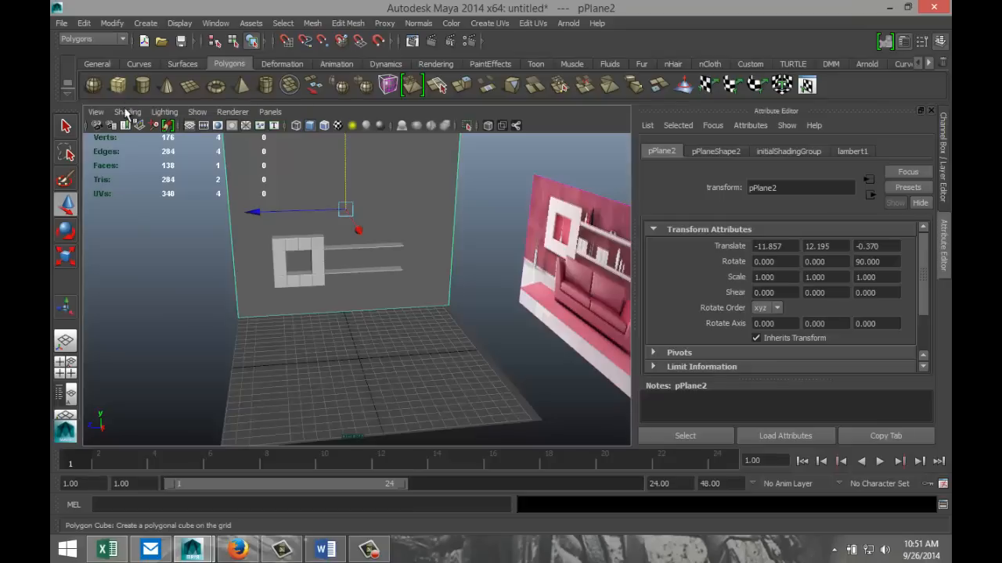
pyautogui.moveTo(309, 378)
pyautogui.mouseDown()
pyautogui.moveTo(308, 415)
pyautogui.moveTo(340, 418)
pyautogui.moveTo(327, 308)
pyautogui.moveTo(329, 319)
pyautogui.mouseUp()
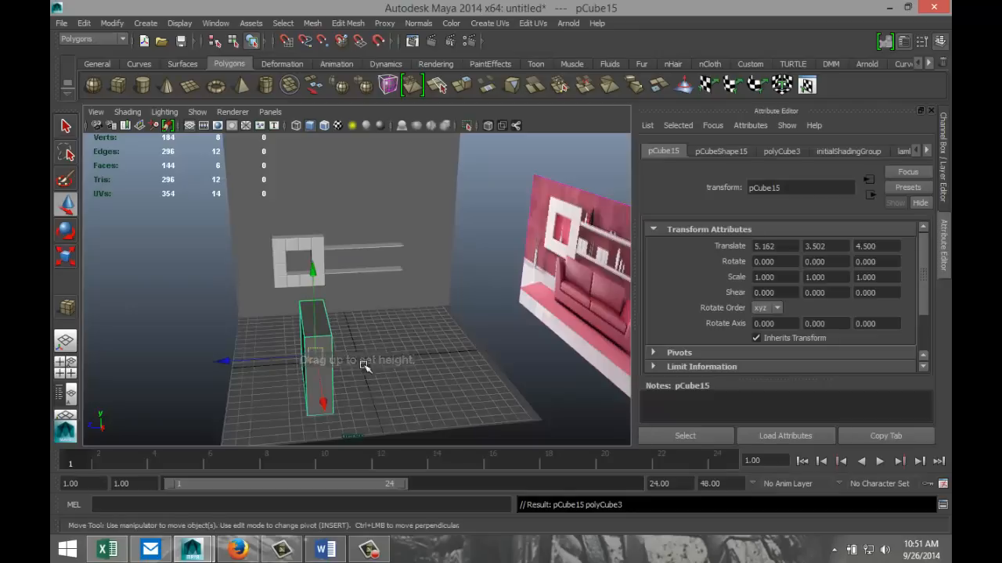
pyautogui.keyDown('alt'); pyautogui.moveTo(465, 389); pyautogui.dragTo(371, 393); pyautogui.keyUp('alt')
pyautogui.press('r')
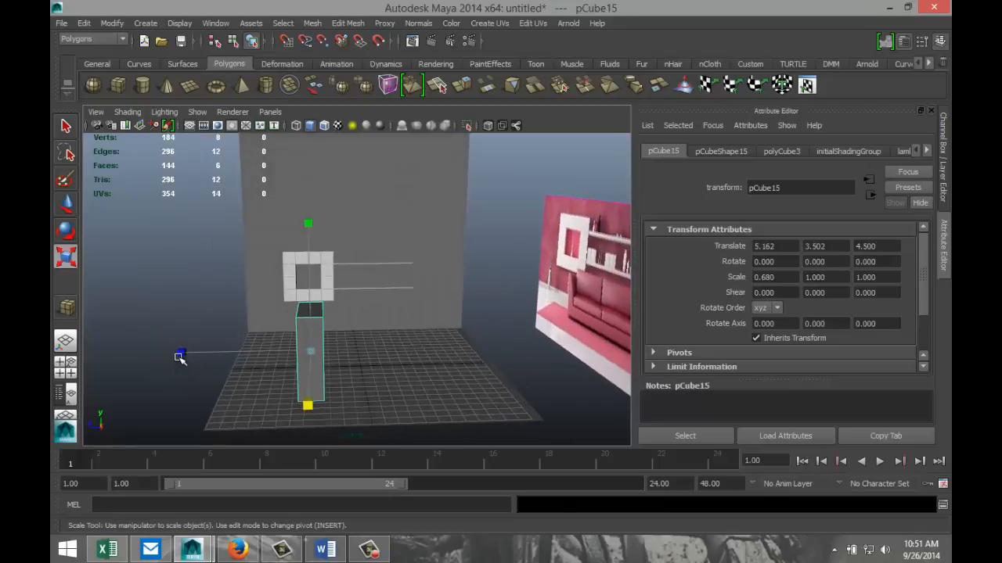
pyautogui.moveTo(179, 358); pyautogui.dragTo(226, 368)
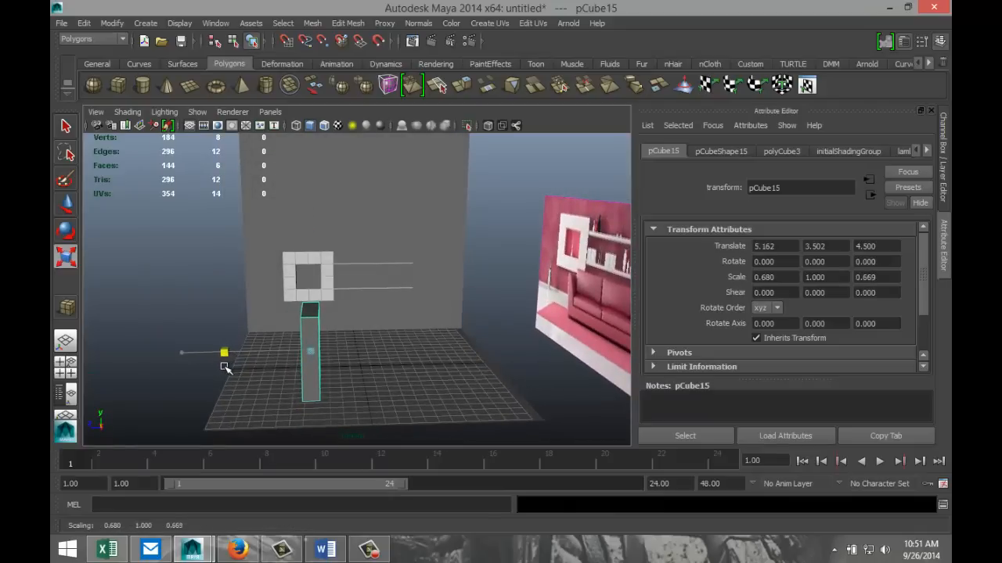
# Step: Bevel the two vertical front edges of the book block with an offset of 0.5 and 2 segments
pyautogui.scroll(2, 405, 406)
pyautogui.keyDown('alt'); pyautogui.moveTo(341, 401); pyautogui.dragTo(366, 377); pyautogui.keyUp('alt')
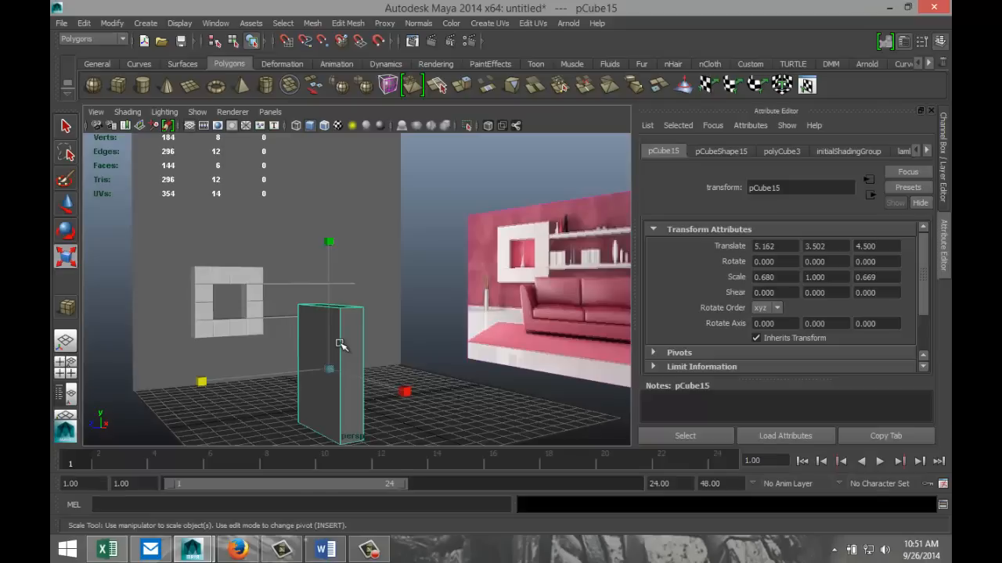
pyautogui.moveTo(340, 345); pyautogui.dragTo(337, 238, button='right')
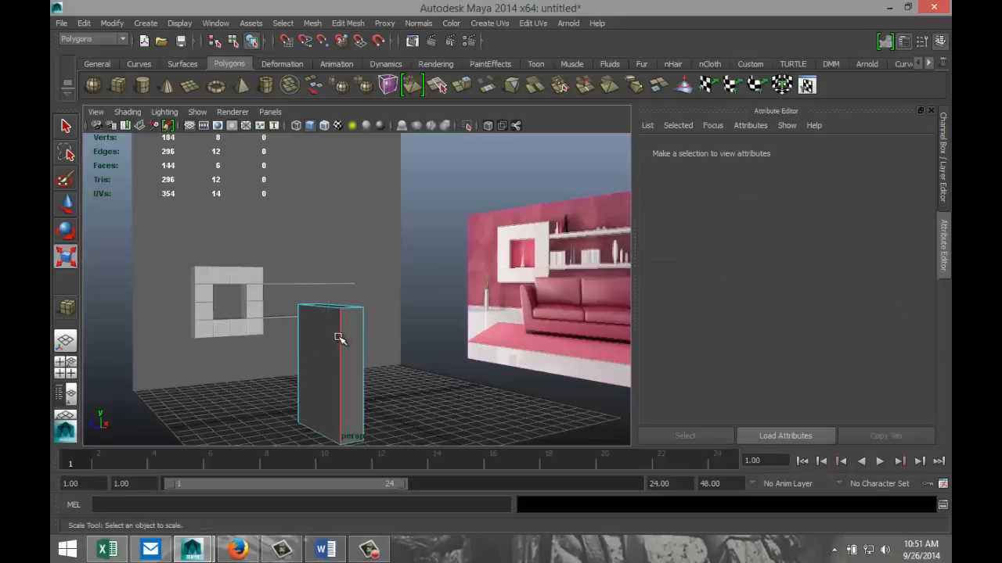
pyautogui.click(340, 338)
pyautogui.keyDown('shift'); pyautogui.click(362, 348); pyautogui.keyUp('shift')
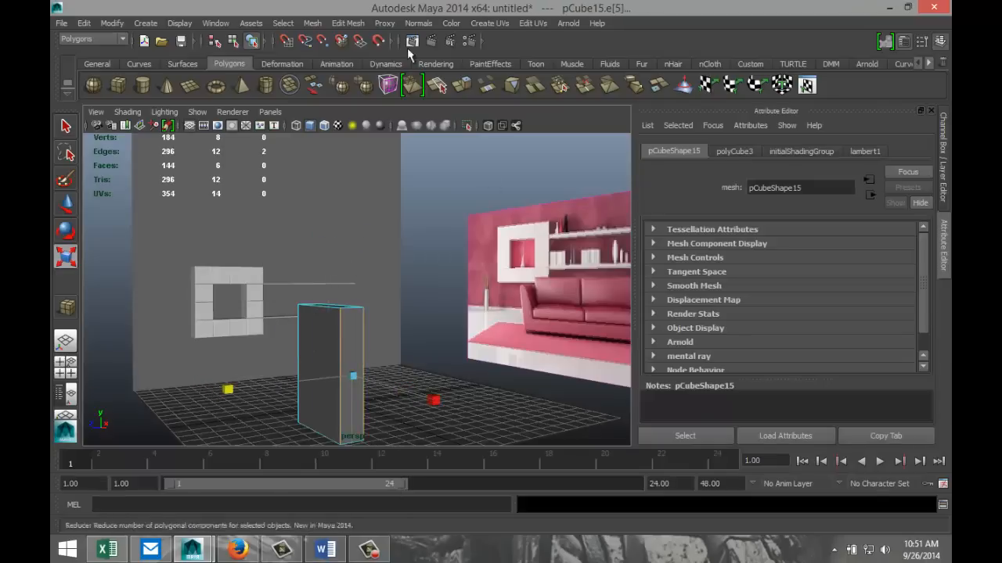
pyautogui.click(351, 23)
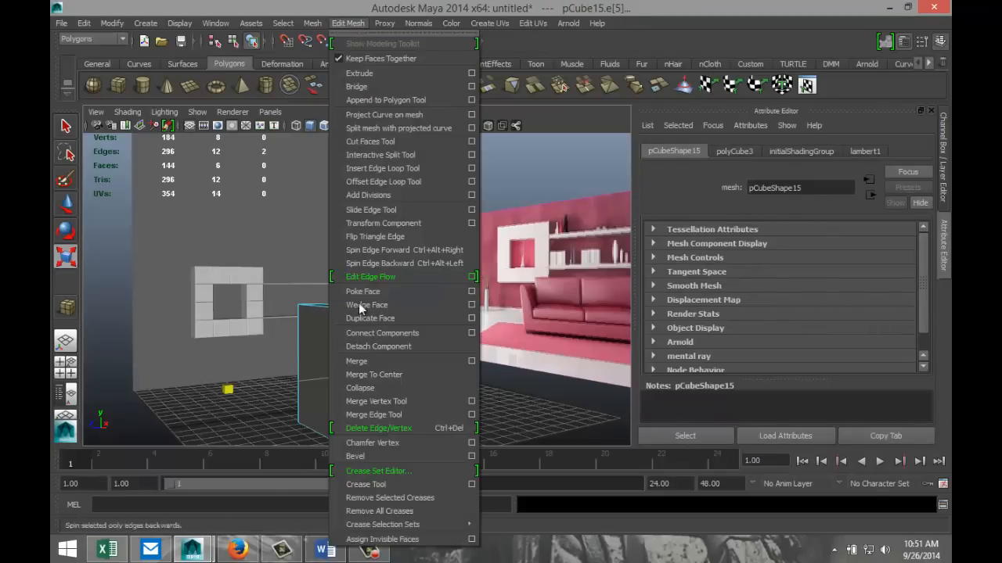
pyautogui.click(385, 457)
pyautogui.keyDown('alt'); pyautogui.moveTo(449, 385); pyautogui.dragTo(407, 417); pyautogui.keyUp('alt')
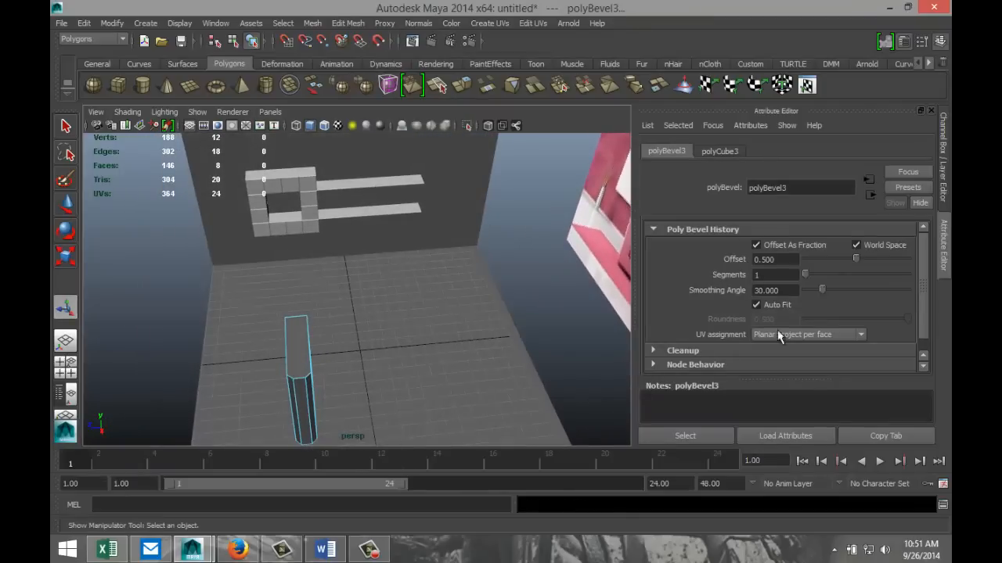
pyautogui.moveTo(805, 275); pyautogui.dragTo(811, 275)
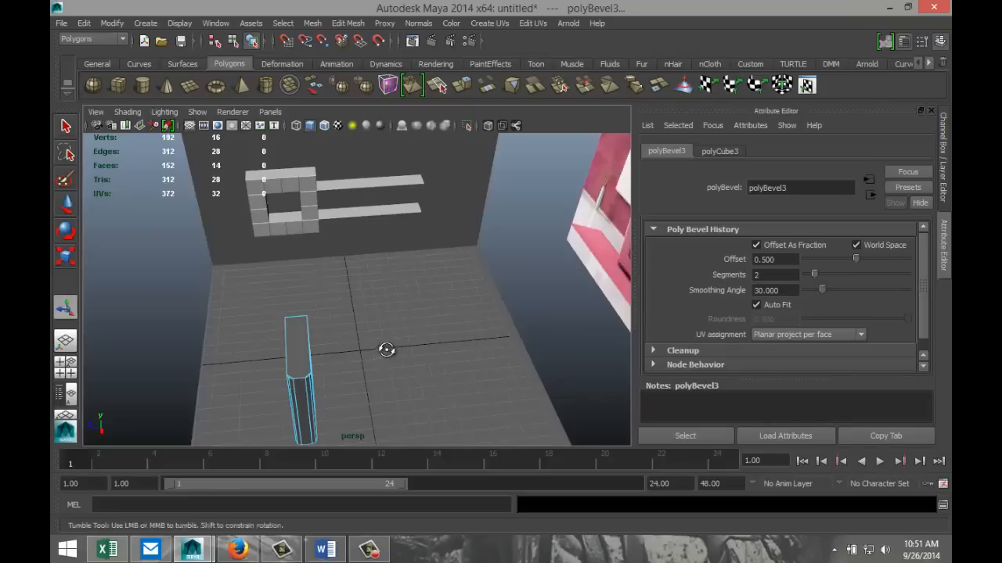
pyautogui.keyDown('alt'); pyautogui.moveTo(385, 349); pyautogui.dragTo(391, 320); pyautogui.keyUp('alt')
pyautogui.keyDown('alt'); pyautogui.moveTo(391, 335); pyautogui.dragTo(500, 289, button='right'); pyautogui.keyUp('alt')
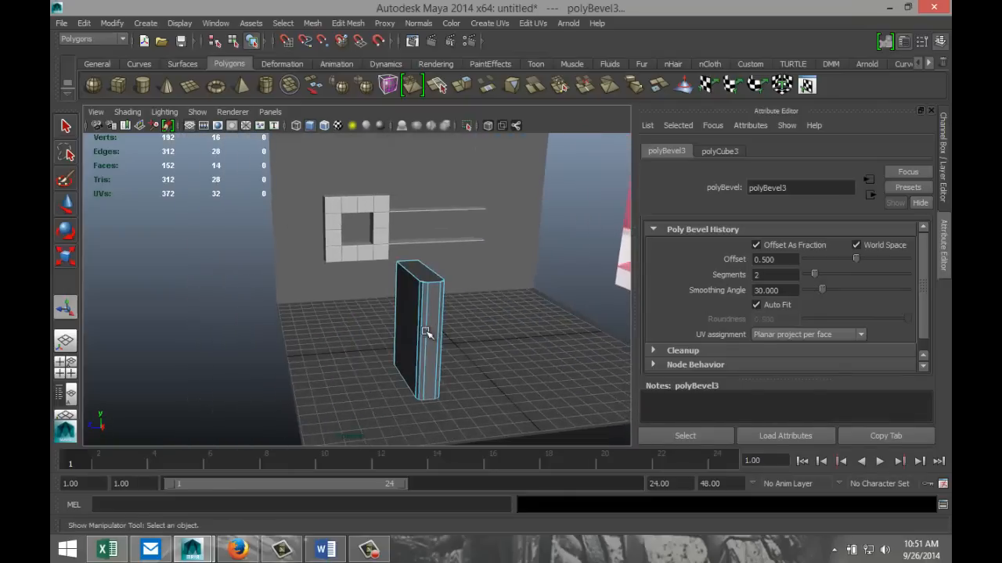
# Step: Return to object mode and shrink the whole book to a scale of about 0.109, 0.160, 0.107
pyautogui.moveTo(423, 270); pyautogui.dragTo(485, 252, button='right')
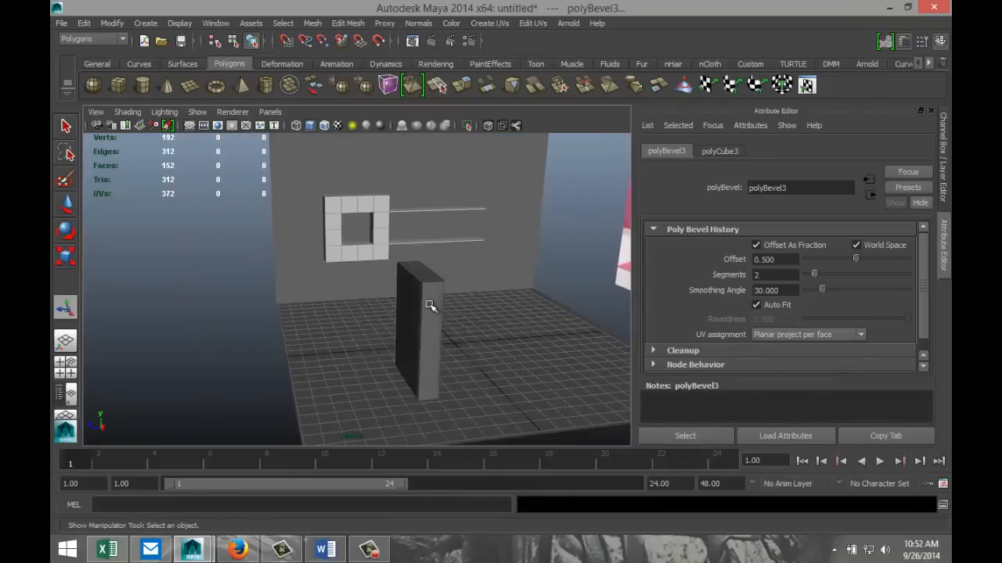
pyautogui.click(429, 306)
pyautogui.press('r')
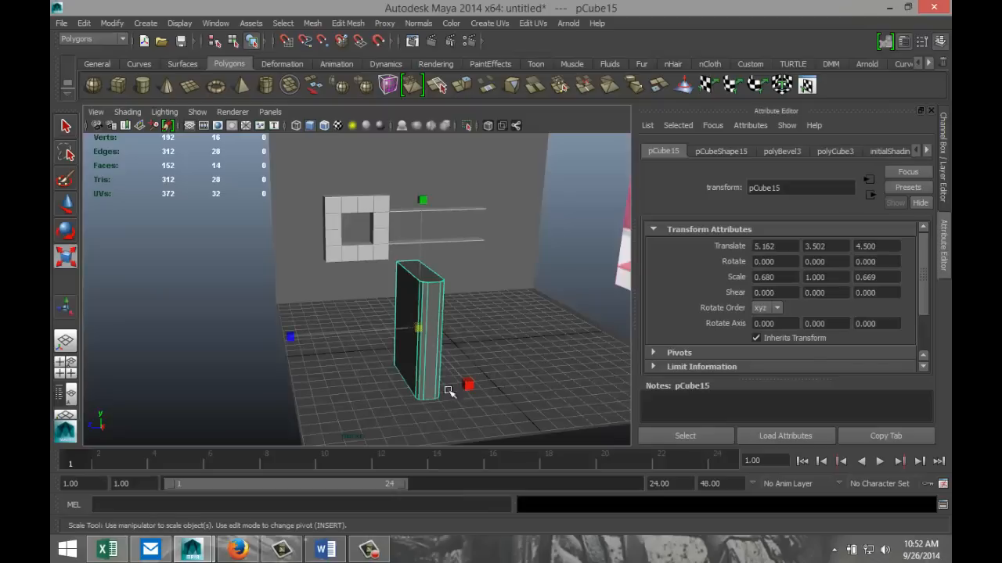
pyautogui.moveTo(419, 329); pyautogui.dragTo(358, 341)
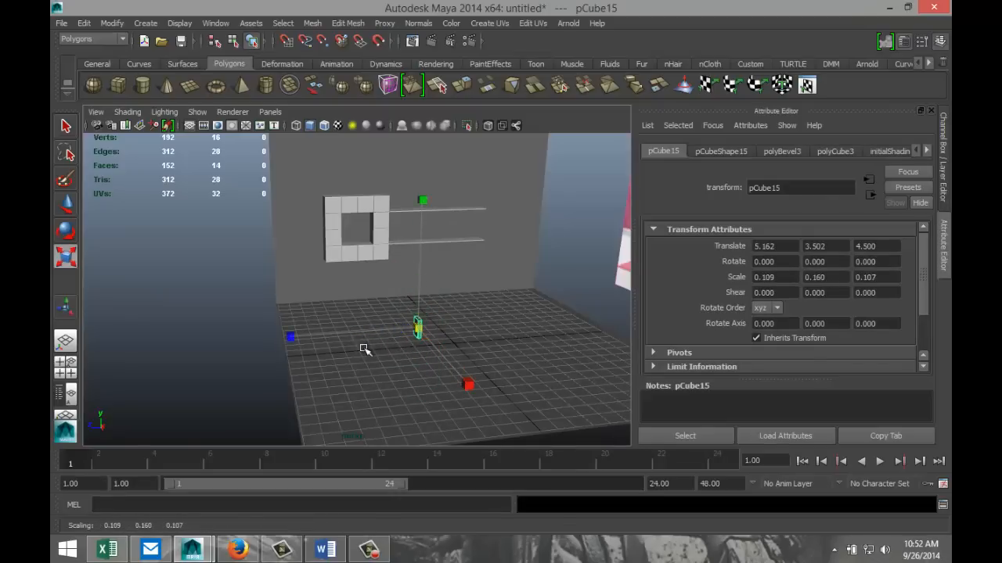
# Step: Move the book from the floor onto the lower shelf against the white frame, at about -11.039, 5.887, 2.084
pyautogui.keyDown('alt'); pyautogui.moveTo(337, 410); pyautogui.dragTo(396, 420); pyautogui.keyUp('alt')
pyautogui.press('w')
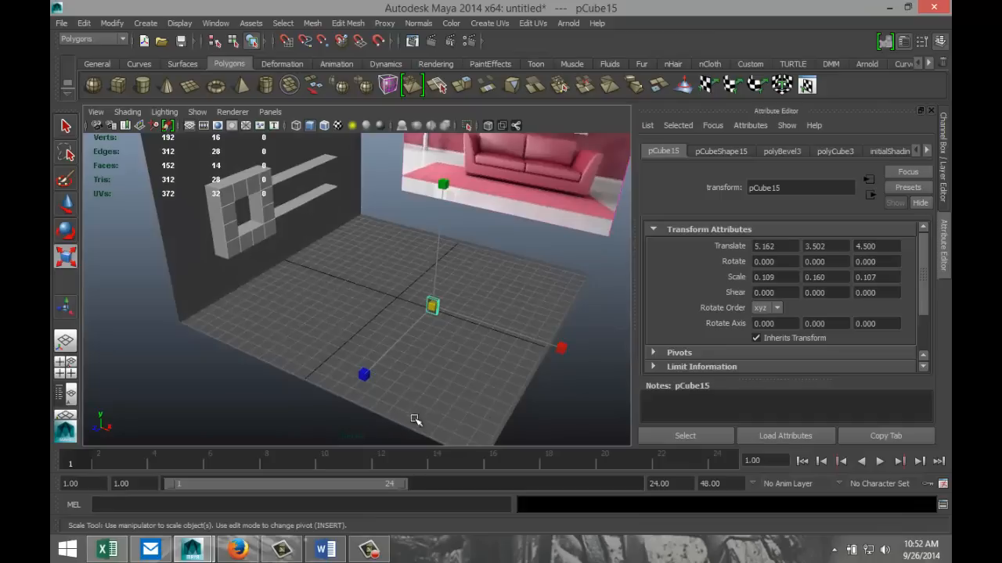
pyautogui.moveTo(514, 338); pyautogui.dragTo(316, 270)
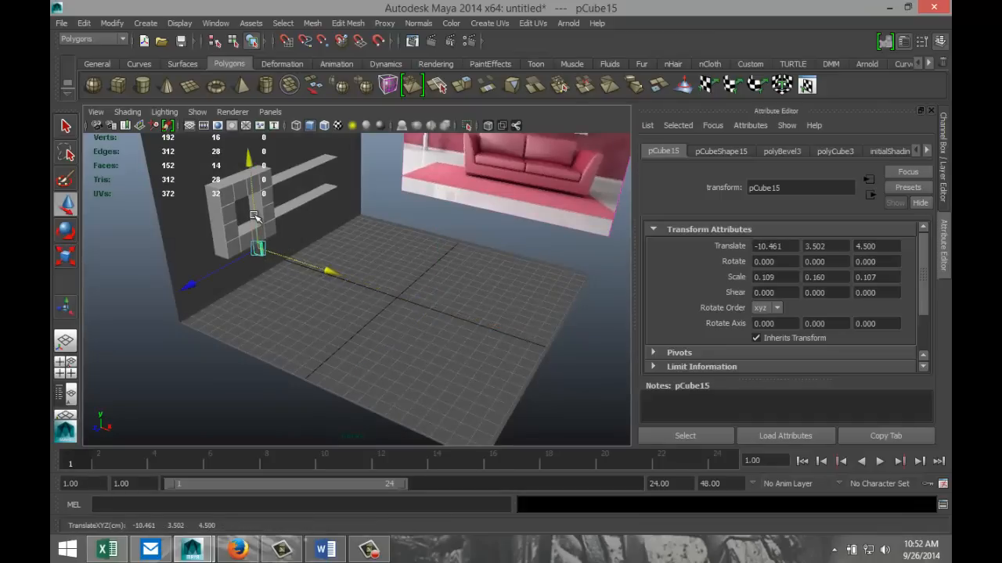
pyautogui.moveTo(261, 223); pyautogui.dragTo(252, 191)
pyautogui.moveTo(201, 249); pyautogui.dragTo(244, 238)
pyautogui.press('f')
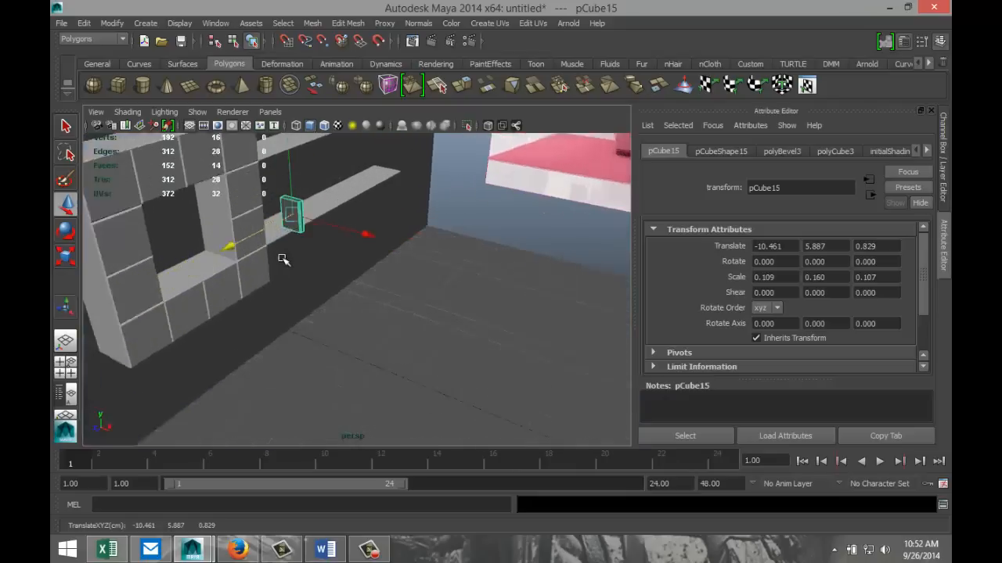
pyautogui.scroll(-5, 334, 327)
pyautogui.keyDown('alt'); pyautogui.moveTo(390, 341); pyautogui.dragTo(369, 328); pyautogui.keyUp('alt')
pyautogui.moveTo(286, 274); pyautogui.dragTo(230, 284)
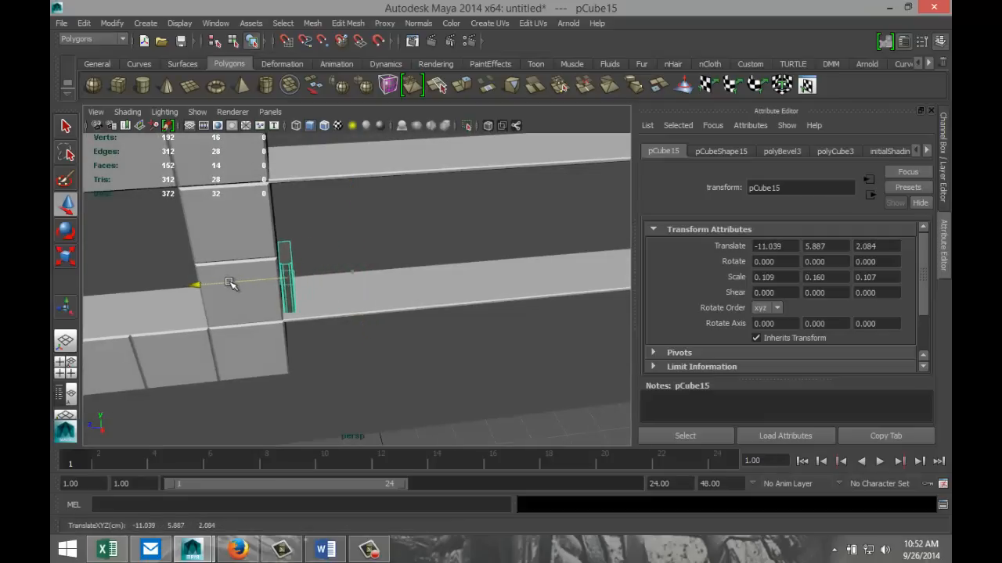
# Step: Scale the book up uniformly to about 0.140, 0.206, 0.138 and raise it to about 6.021 in Y
pyautogui.keyDown('alt'); pyautogui.moveTo(358, 324); pyautogui.dragTo(473, 347); pyautogui.keyUp('alt')
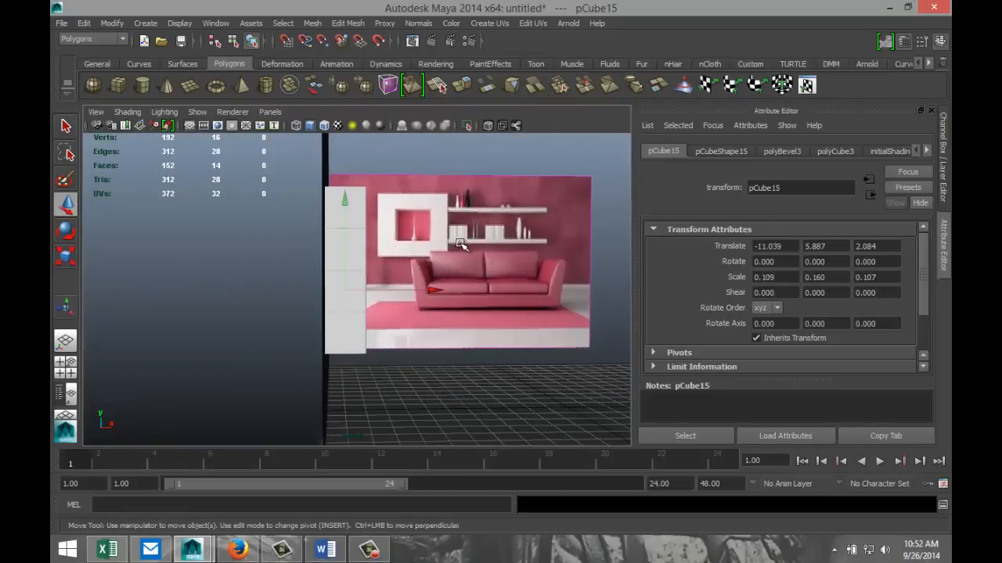
pyautogui.keyDown('alt'); pyautogui.moveTo(493, 334); pyautogui.dragTo(330, 333); pyautogui.keyUp('alt')
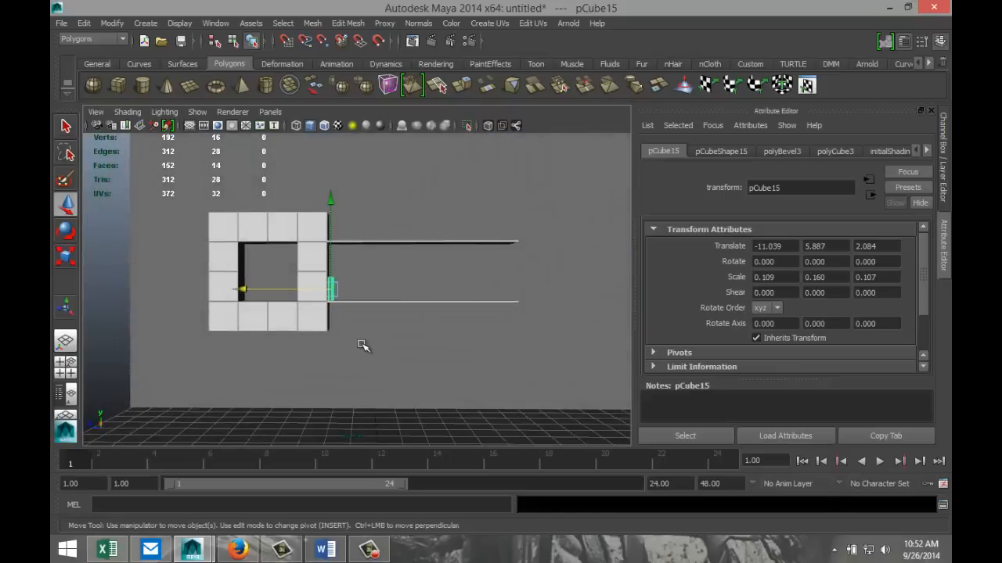
pyautogui.press('r')
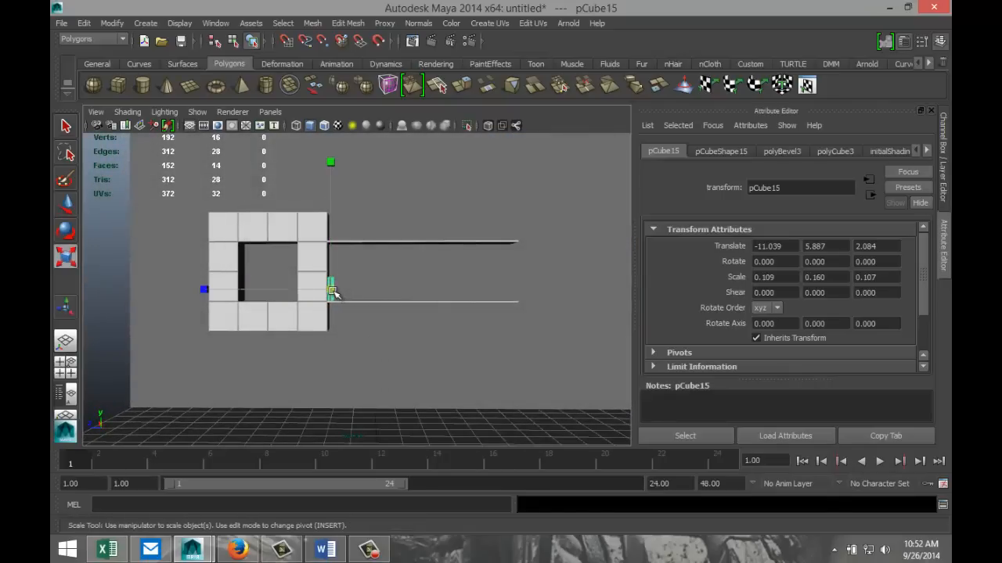
pyautogui.moveTo(332, 291); pyautogui.dragTo(332, 261)
pyautogui.press('w')
pyautogui.scroll(2, 358, 317)
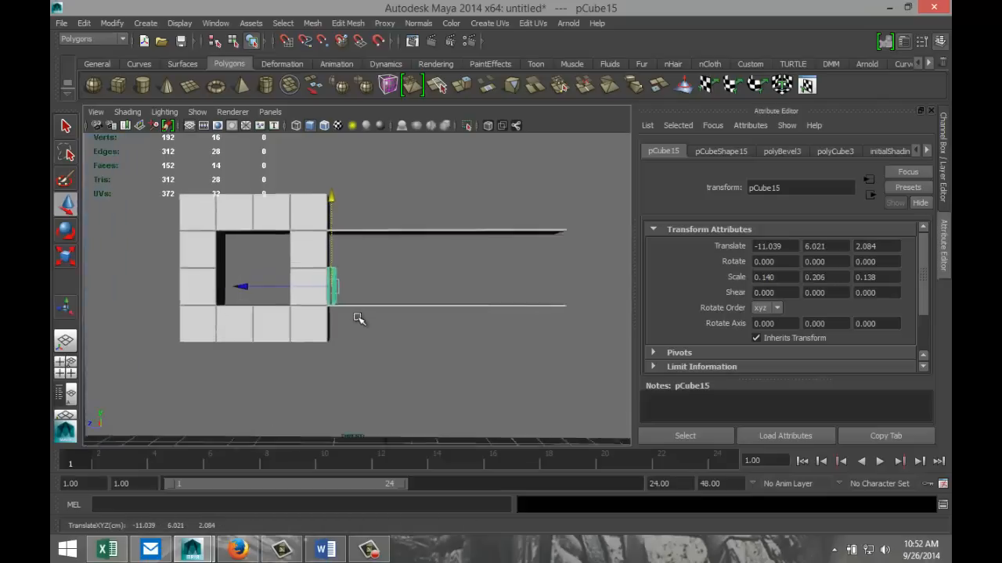
# Step: Reduce the book's Y scale to about 0.195 and raise it to about 6.027 in Y so it stands on the shelf
pyautogui.scroll(3, 362, 321)
pyautogui.moveTo(411, 309)
pyautogui.keyDown('alt'); pyautogui.mouseDown()
pyautogui.moveTo(417, 300)
pyautogui.moveTo(391, 293)
pyautogui.moveTo(373, 304)
pyautogui.moveTo(414, 308)
pyautogui.mouseUp(); pyautogui.keyUp('alt')
pyautogui.scroll(-2, 417, 300)
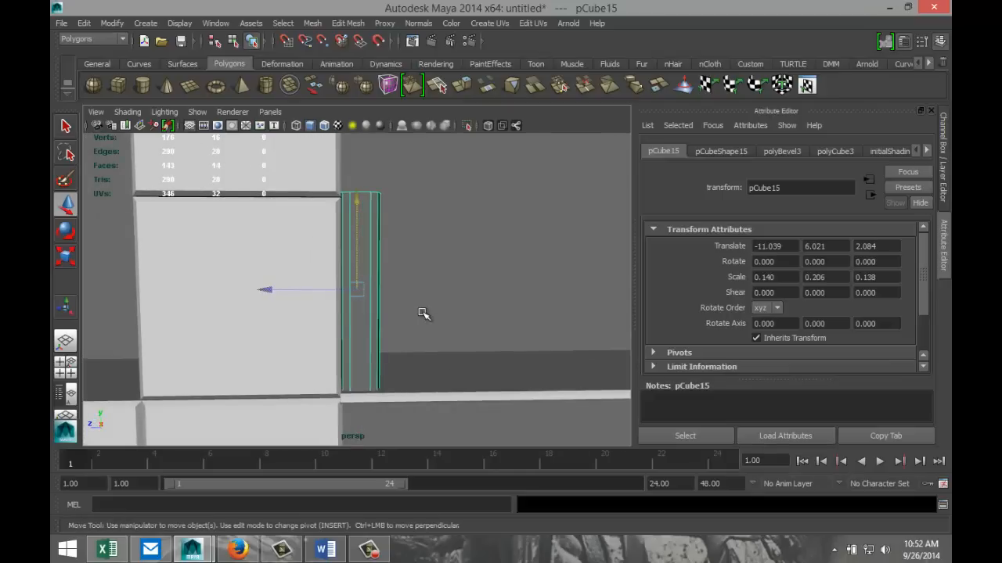
pyautogui.press('r')
pyautogui.click(357, 163)
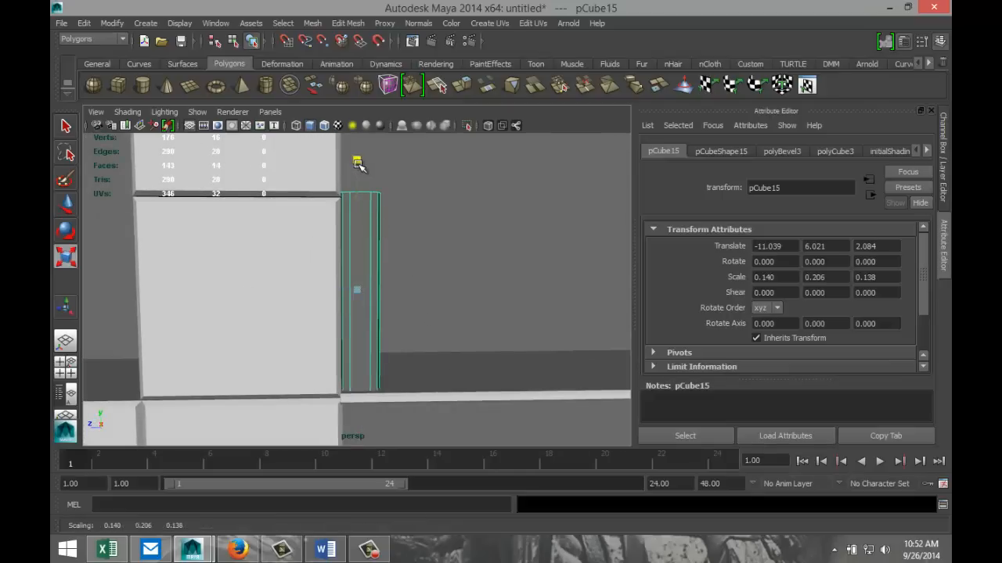
pyautogui.moveTo(357, 164); pyautogui.dragTo(358, 167)
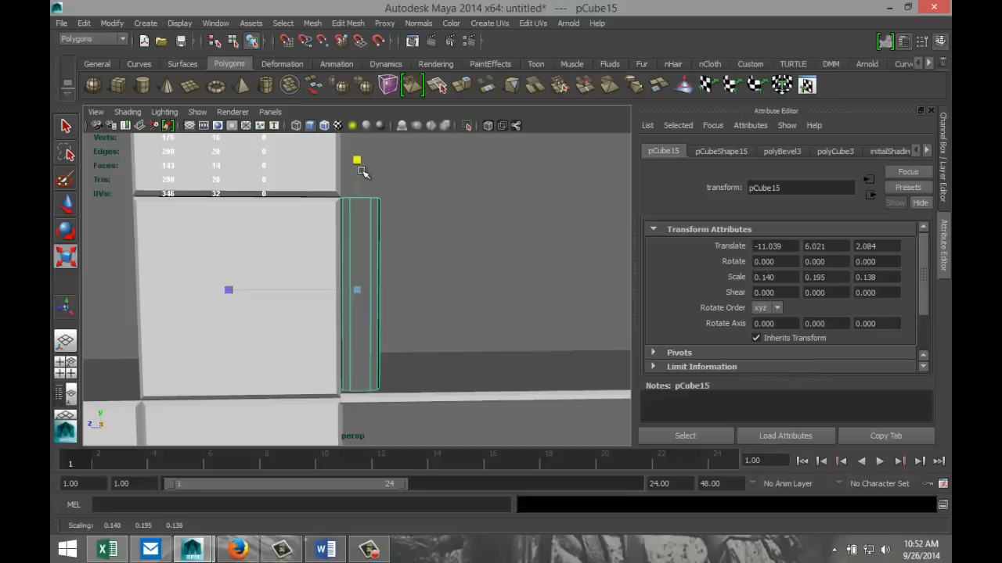
pyautogui.press('w')
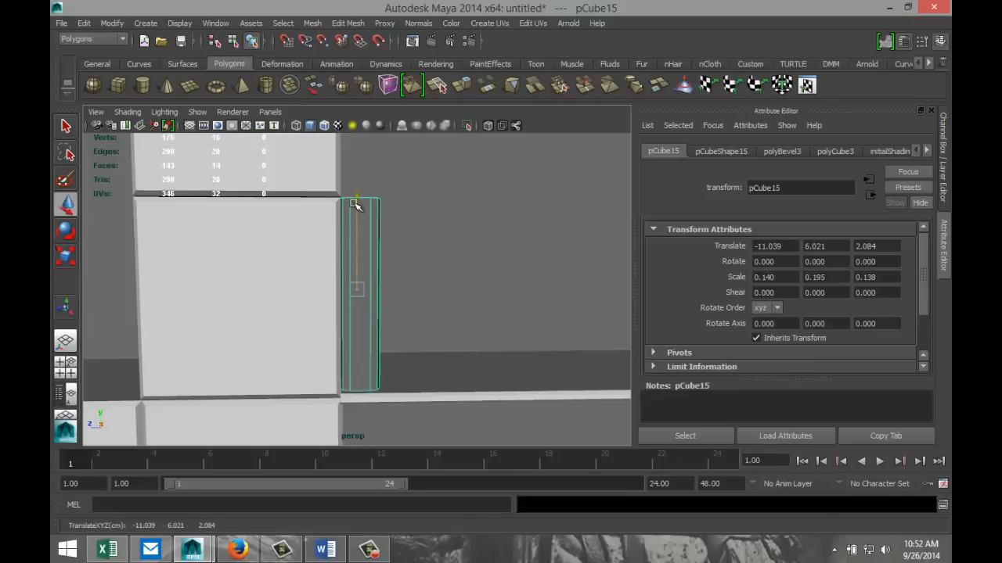
pyautogui.moveTo(354, 203); pyautogui.dragTo(355, 203)
pyautogui.scroll(-3, 404, 259)
pyautogui.scroll(-2, 418, 278)
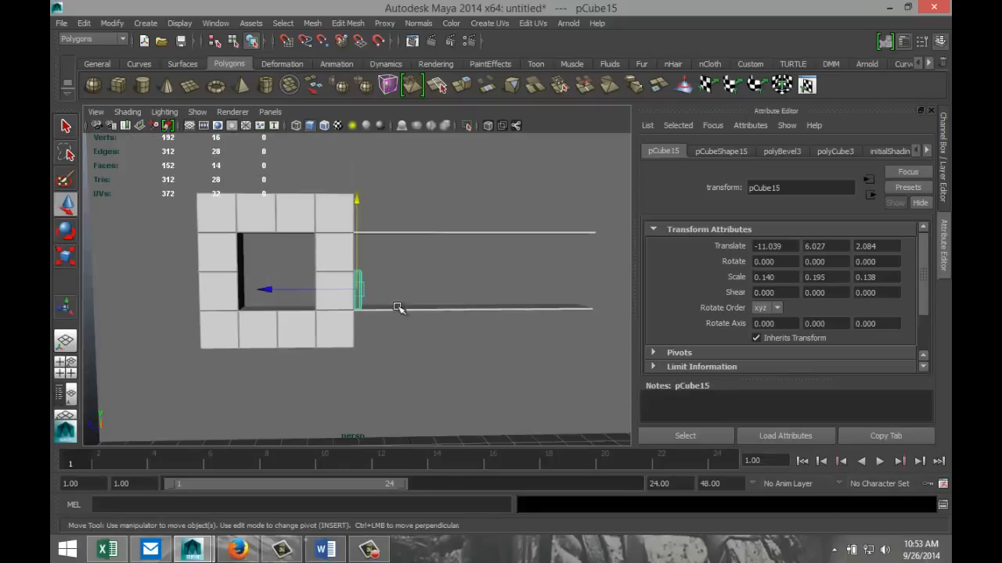
# Step: Check the row of books in the reference picture, duplicate the book and move the copy beside it to about 1.806 in Z
pyautogui.keyDown('alt'); pyautogui.moveTo(398, 308); pyautogui.dragTo(518, 310); pyautogui.keyUp('alt')
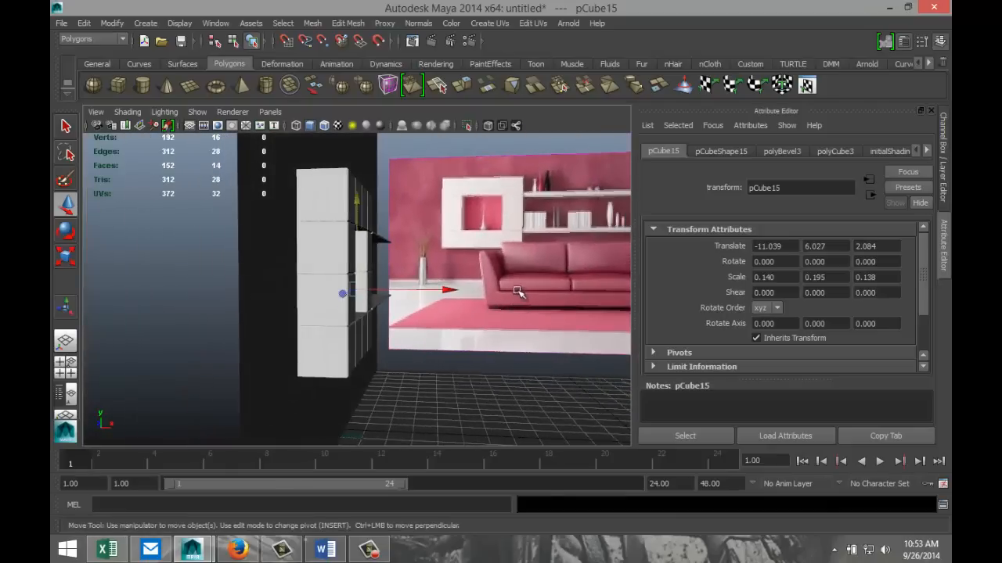
pyautogui.keyDown('alt'); pyautogui.moveTo(540, 265); pyautogui.dragTo(233, 360, button='middle'); pyautogui.keyUp('alt')
pyautogui.scroll(4, 425, 327)
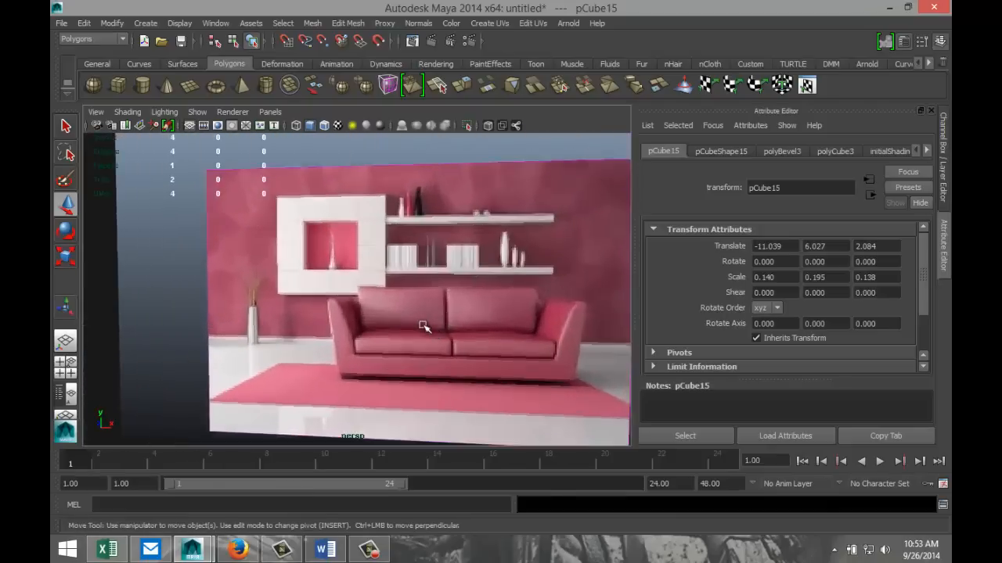
pyautogui.scroll(1, 437, 316)
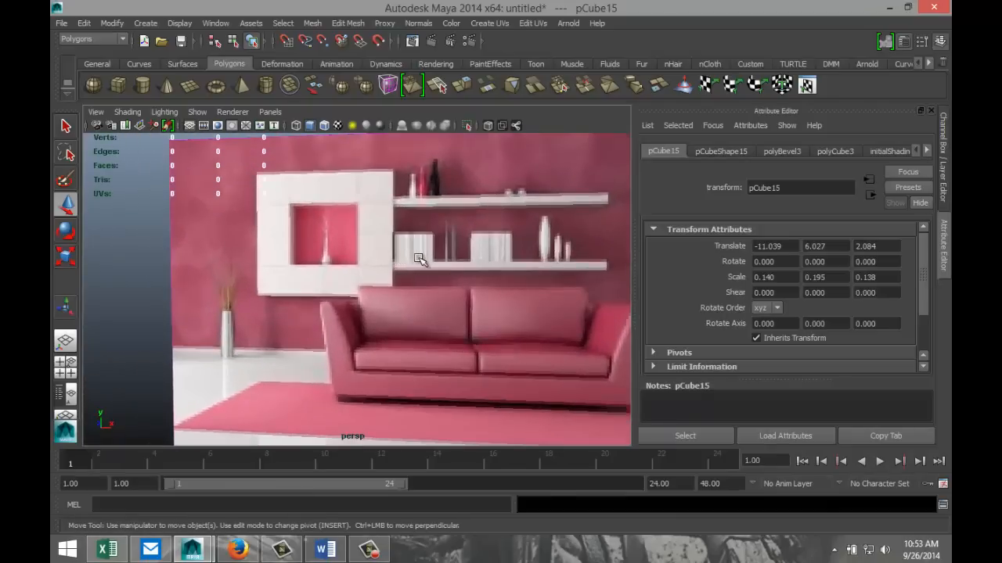
pyautogui.scroll(-2, 504, 295)
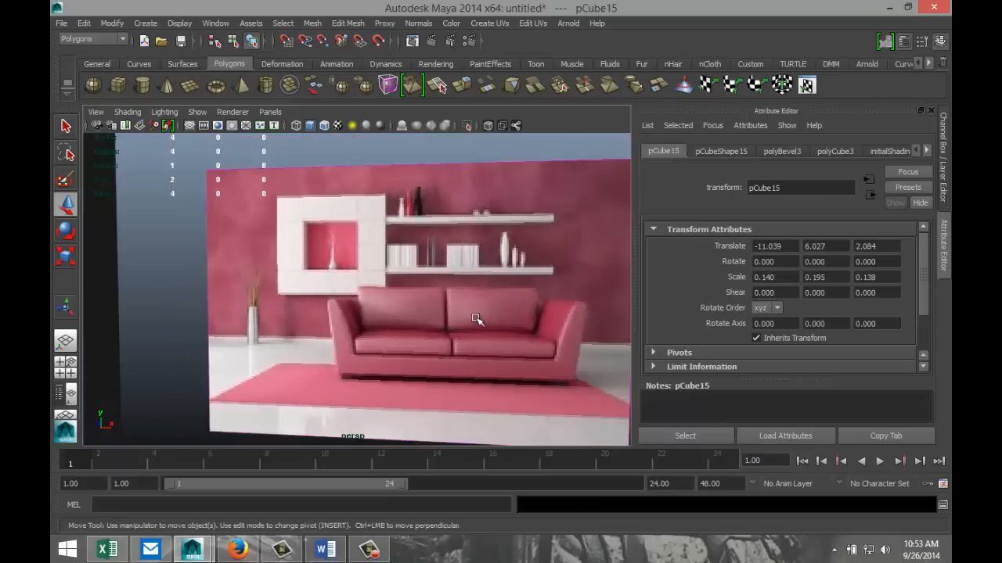
pyautogui.keyDown('alt'); pyautogui.moveTo(446, 327); pyautogui.dragTo(335, 314); pyautogui.keyUp('alt')
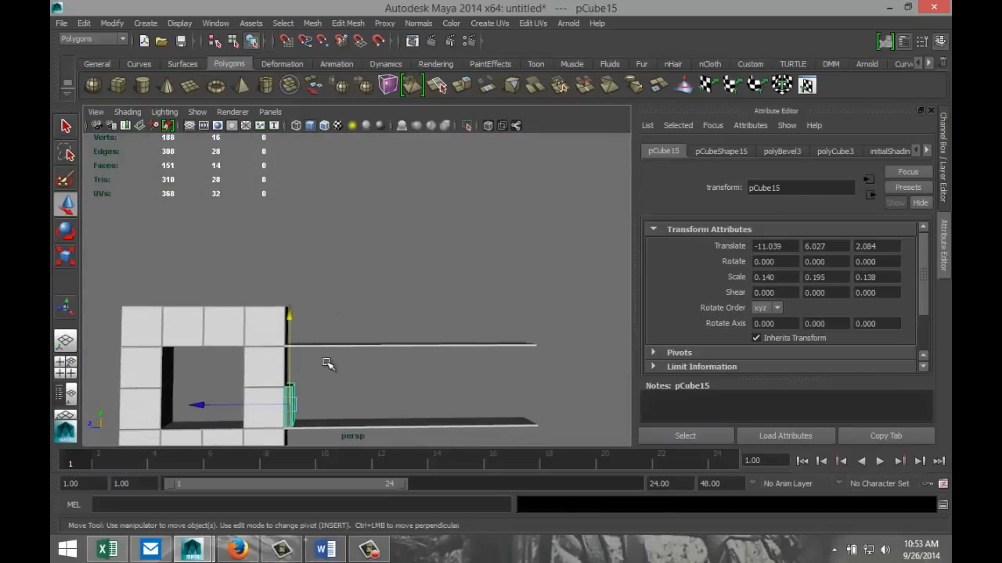
pyautogui.press('f')
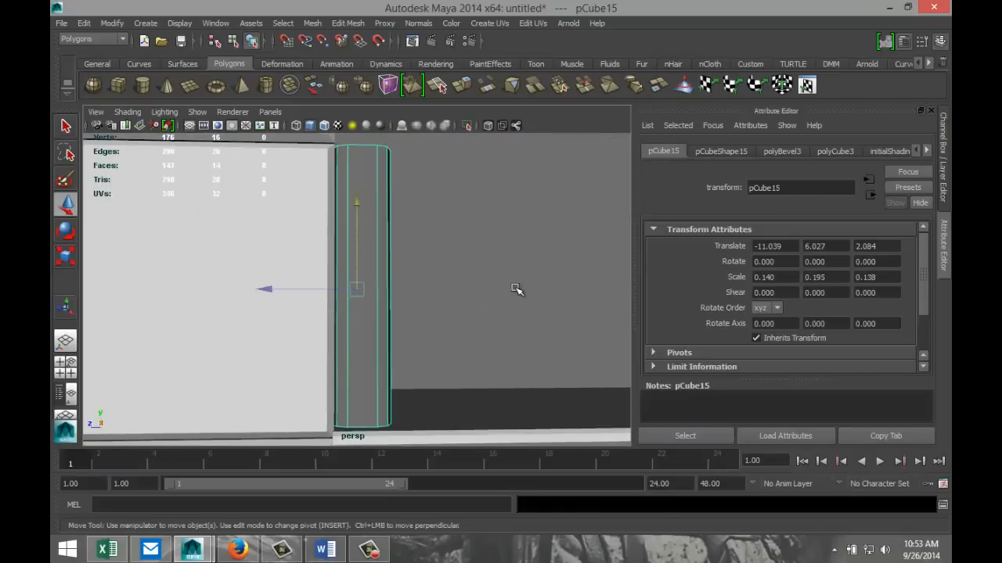
pyautogui.hotkey('ctrl', 'd')
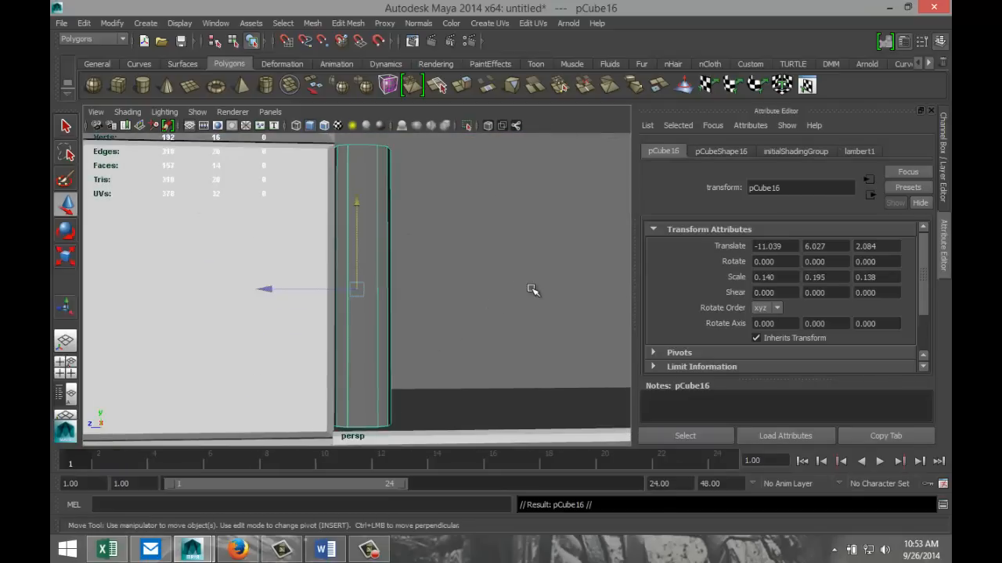
pyautogui.moveTo(266, 290); pyautogui.dragTo(319, 298)
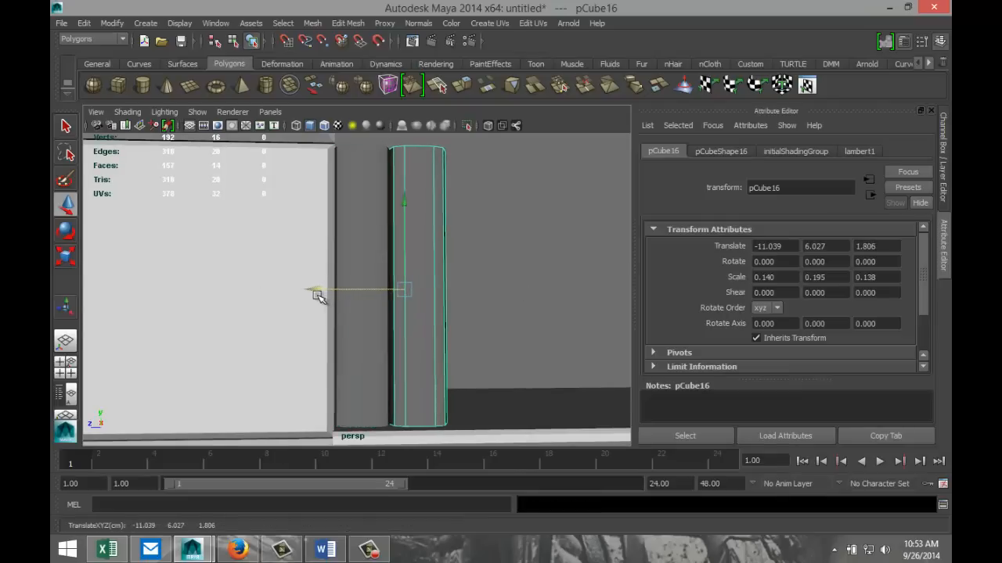
# Step: Repeat the duplicate with its offset five more times to make a row of seven books along the lower shelf
pyautogui.scroll(-6, 473, 352)
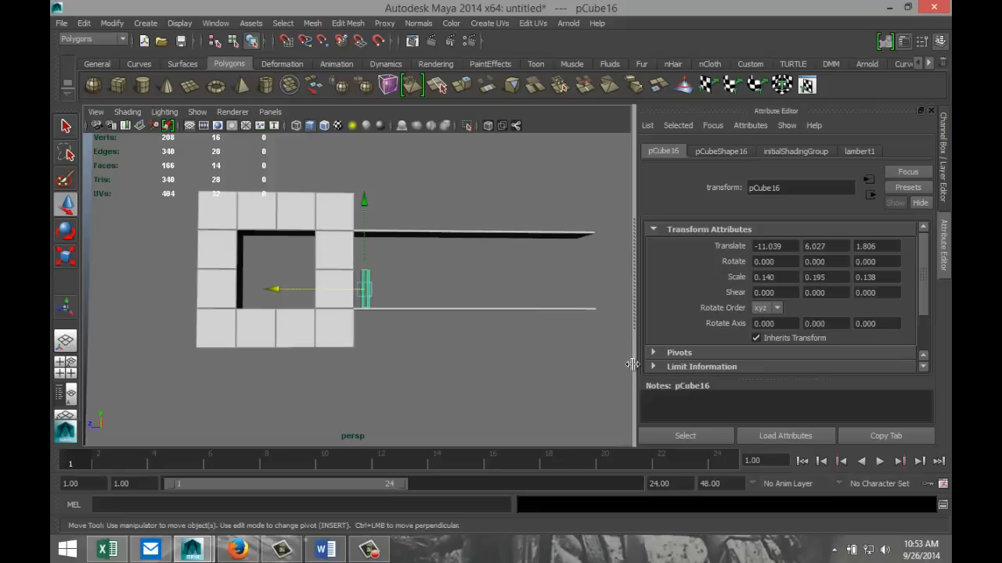
pyautogui.hotkey('shift', 'd')
pyautogui.hotkey('shift', 'd')
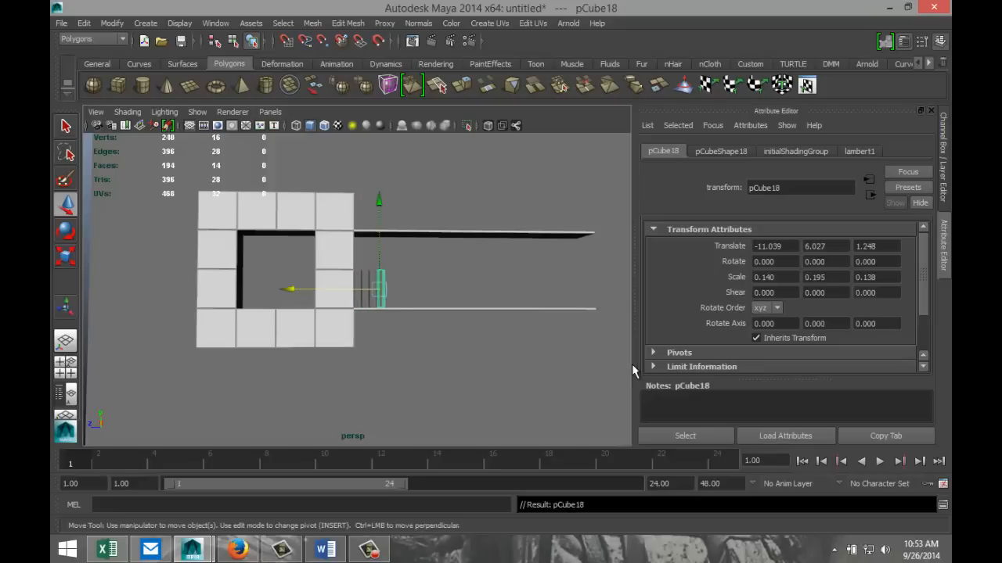
pyautogui.hotkey('shift', 'd')
pyautogui.hotkey('shift', 'd')
pyautogui.hotkey('shift', 'd')
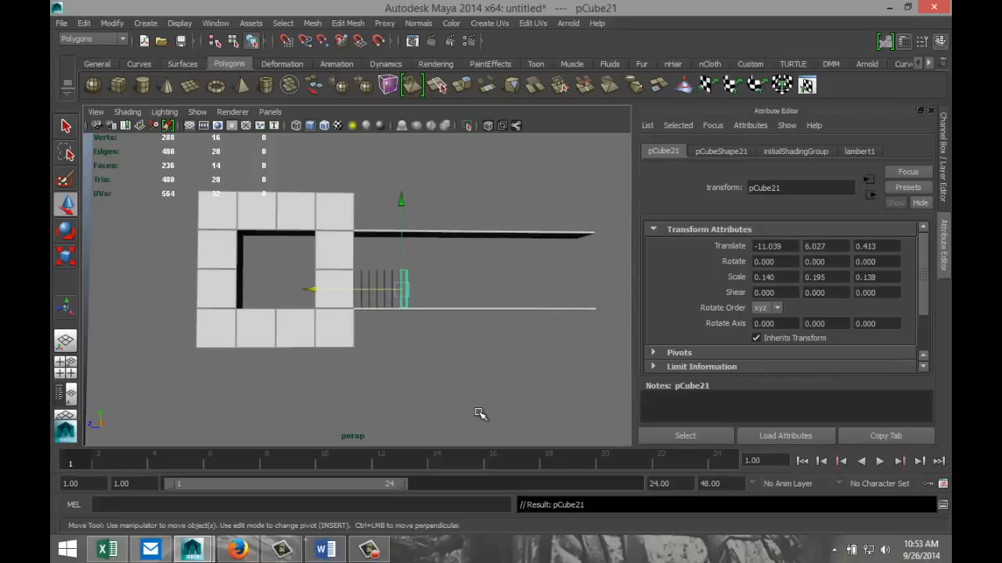
# Step: Select all seven books, duplicate them and shift the copies about 3.8 units in negative Z along the lower shelf as a second group
pyautogui.scroll(5, 481, 392)
pyautogui.keyDown('shift'); pyautogui.click(368, 247); pyautogui.keyUp('shift')
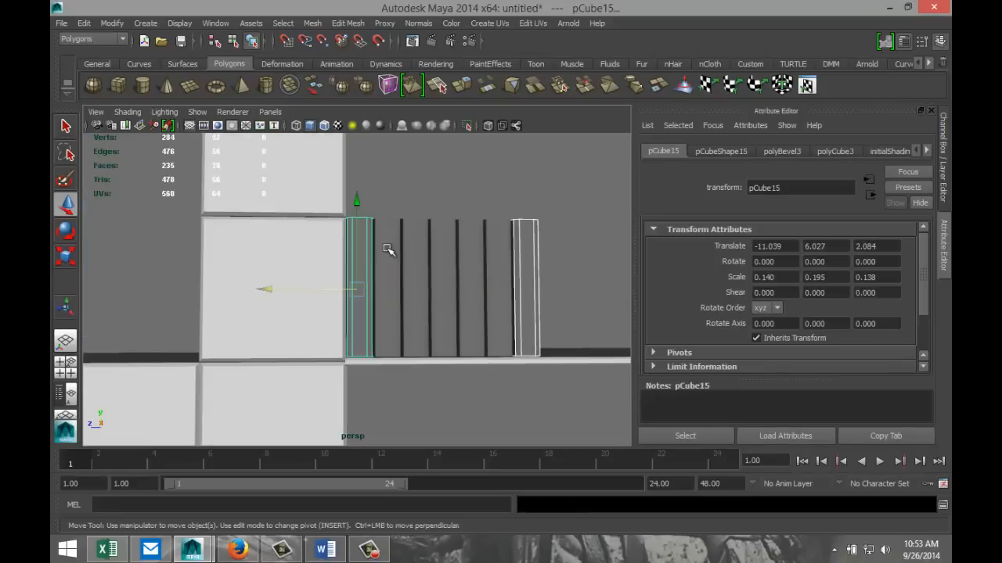
pyautogui.keyDown('shift'); pyautogui.click(394, 250); pyautogui.keyUp('shift')
pyautogui.keyDown('shift'); pyautogui.click(423, 253); pyautogui.keyUp('shift')
pyautogui.keyDown('shift'); pyautogui.click(458, 269); pyautogui.keyUp('shift')
pyautogui.keyDown('shift'); pyautogui.click(486, 275); pyautogui.keyUp('shift')
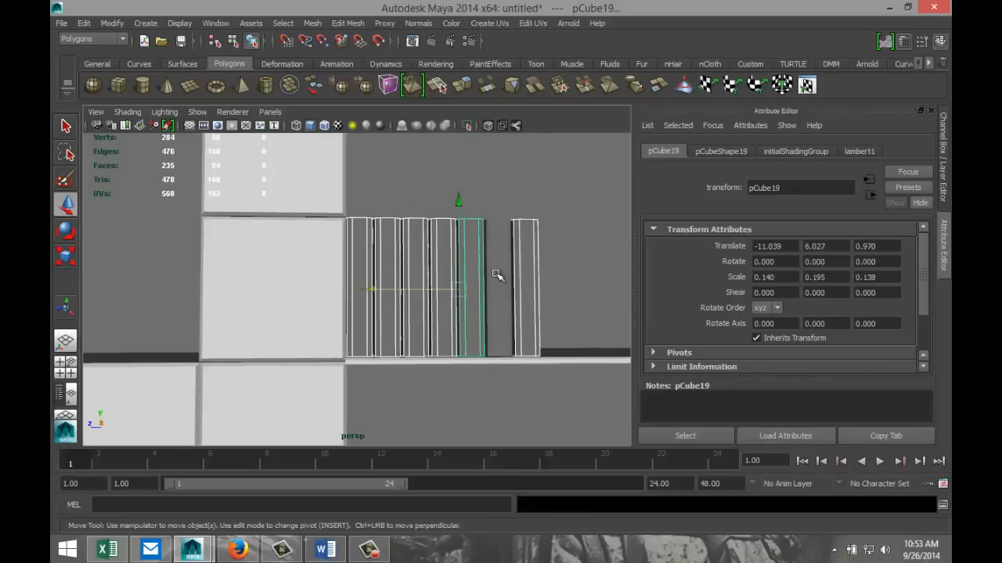
pyautogui.keyDown('shift'); pyautogui.click(501, 301); pyautogui.keyUp('shift')
pyautogui.scroll(-3, 554, 353)
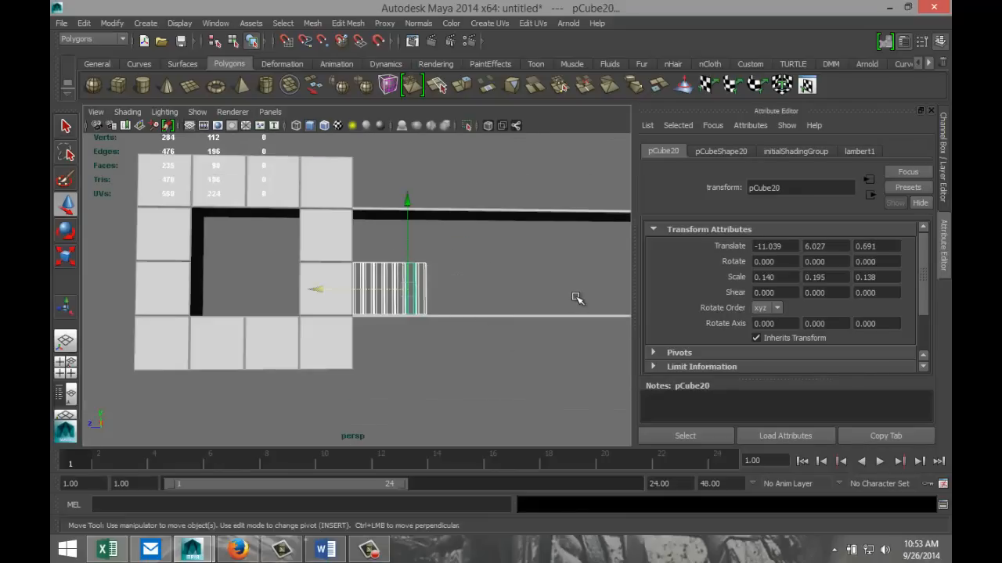
pyautogui.hotkey('ctrl', 'd')
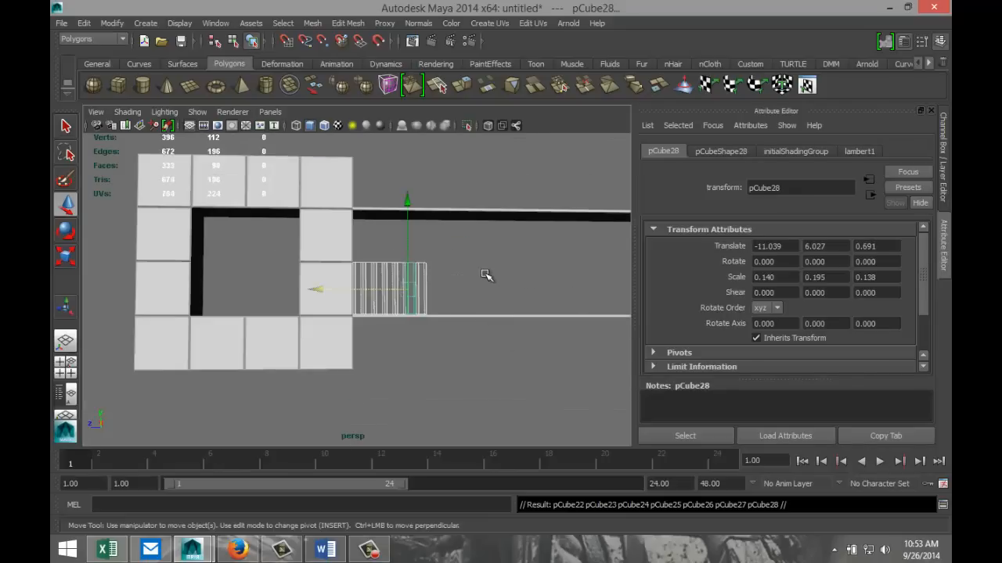
pyautogui.moveTo(318, 289); pyautogui.dragTo(465, 302)
pyautogui.keyDown('alt'); pyautogui.moveTo(438, 335); pyautogui.dragTo(372, 357); pyautogui.keyUp('alt')
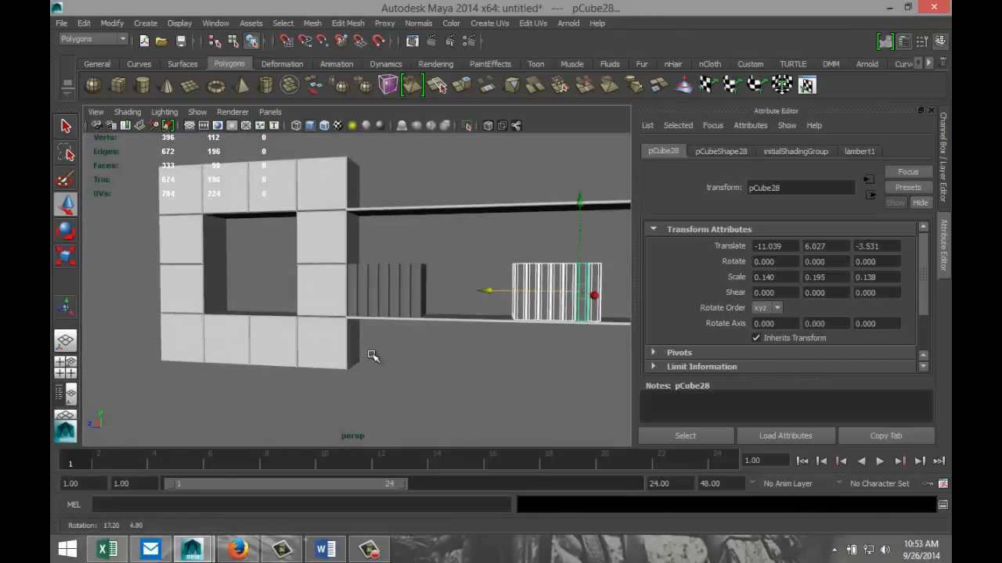
pyautogui.moveTo(491, 289); pyautogui.dragTo(477, 290)
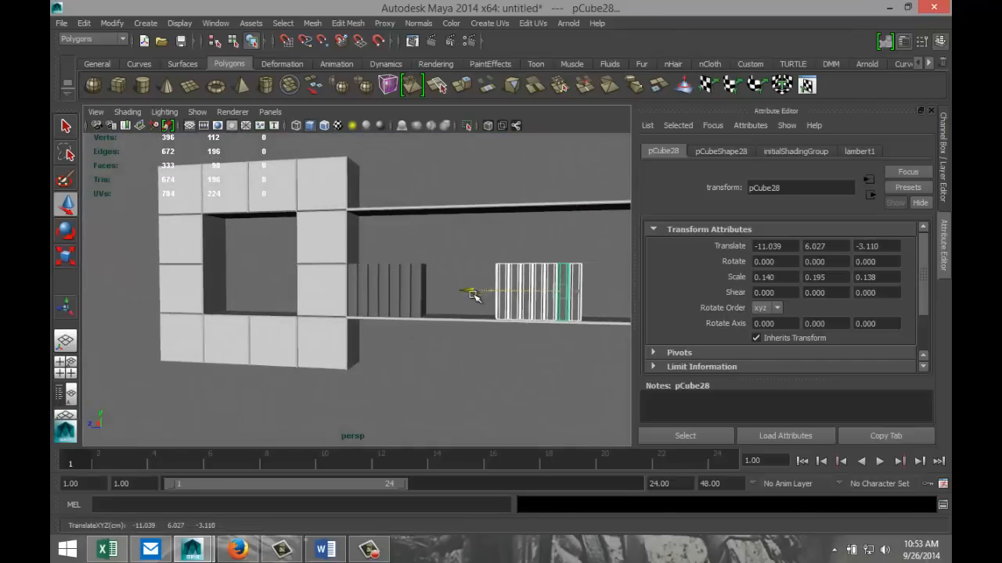
pyautogui.keyDown('alt'); pyautogui.moveTo(440, 360); pyautogui.dragTo(458, 373); pyautogui.keyUp('alt')
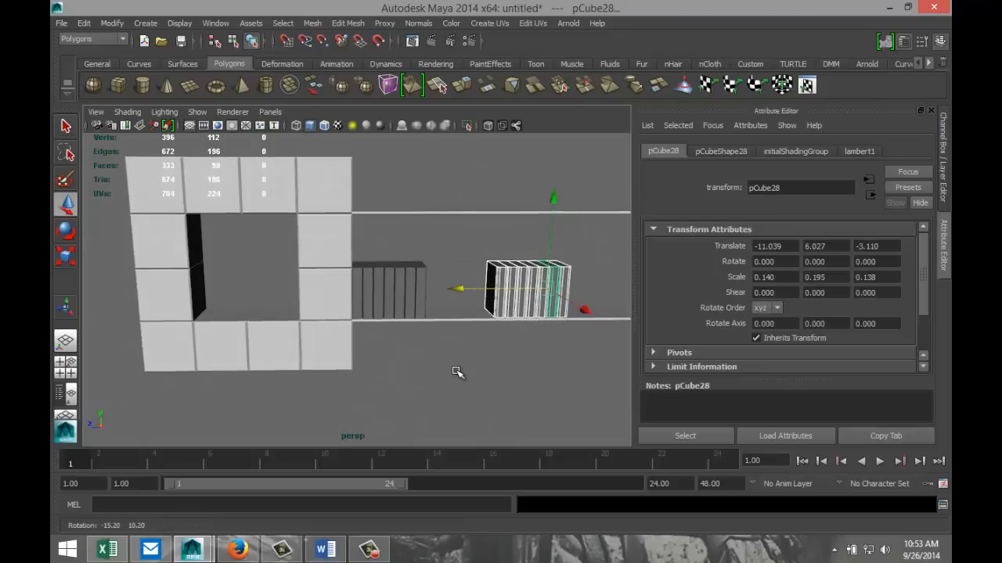
# Step: Add the seven original books to the selected copies and assign the existing lambert1 material to both groups
pyautogui.click(369, 297)
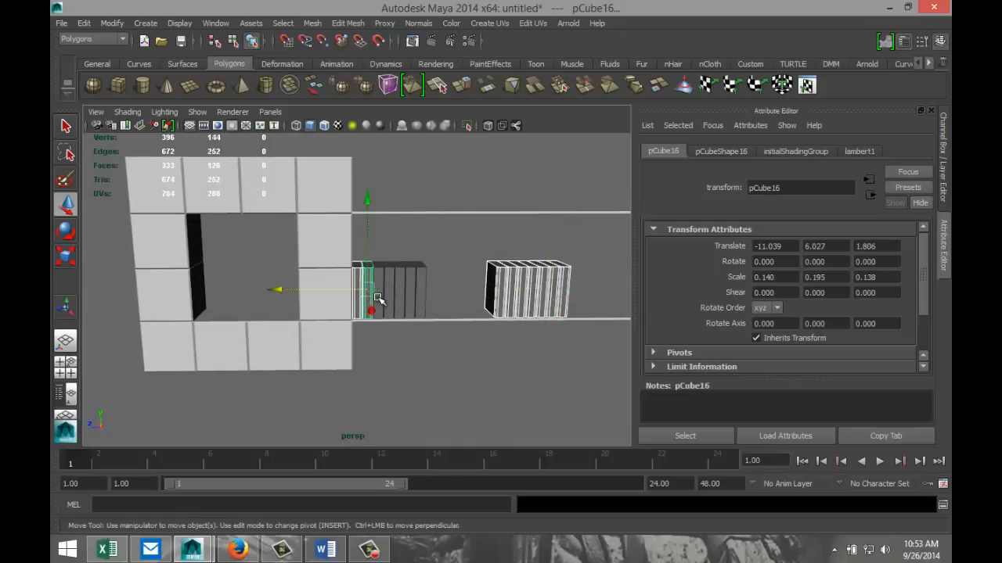
pyautogui.click(383, 304)
pyautogui.click(400, 290)
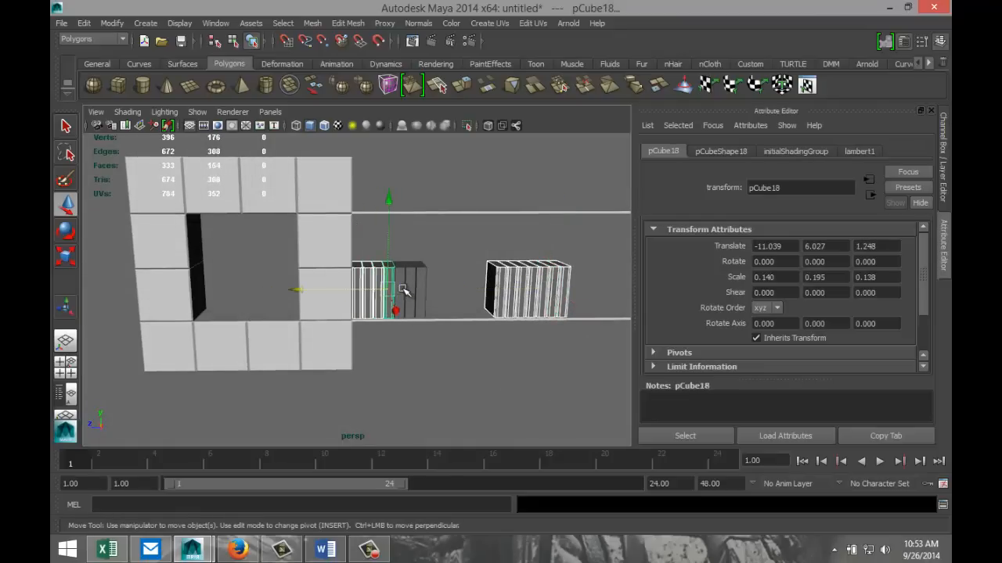
pyautogui.click(405, 290)
pyautogui.click(413, 287)
pyautogui.click(420, 287)
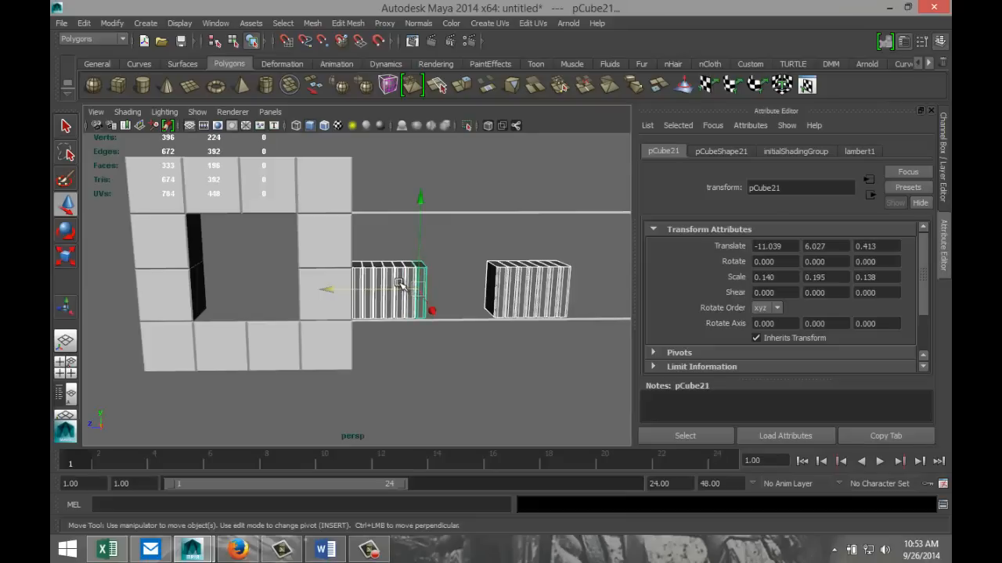
pyautogui.moveTo(399, 273); pyautogui.dragTo(492, 530, button='right')
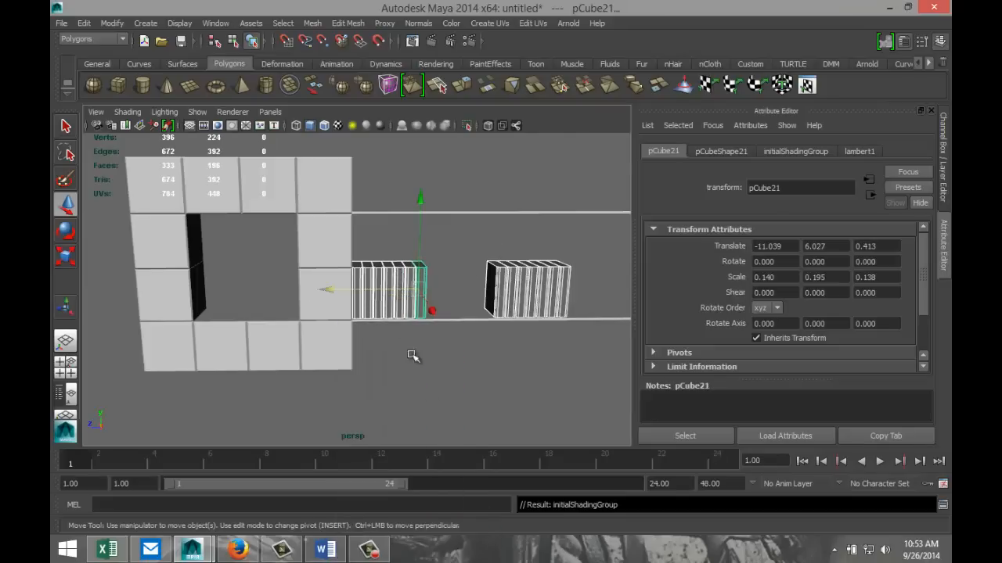
# Step: Assign the existing lambert2 material to both groups of books and clear their selection
pyautogui.moveTo(385, 269); pyautogui.dragTo(478, 539, button='right')
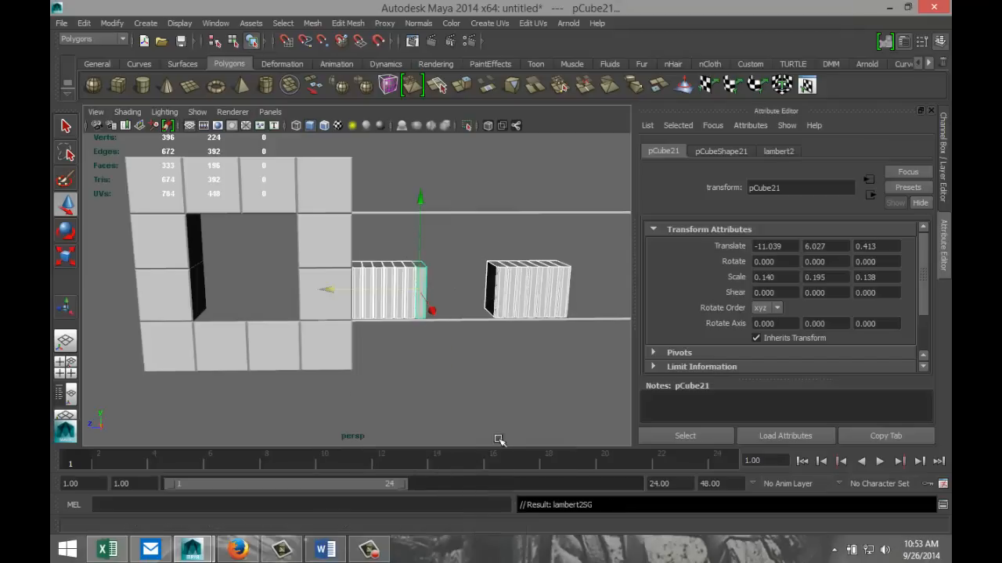
pyautogui.click(470, 396)
pyautogui.scroll(-5, 454, 381)
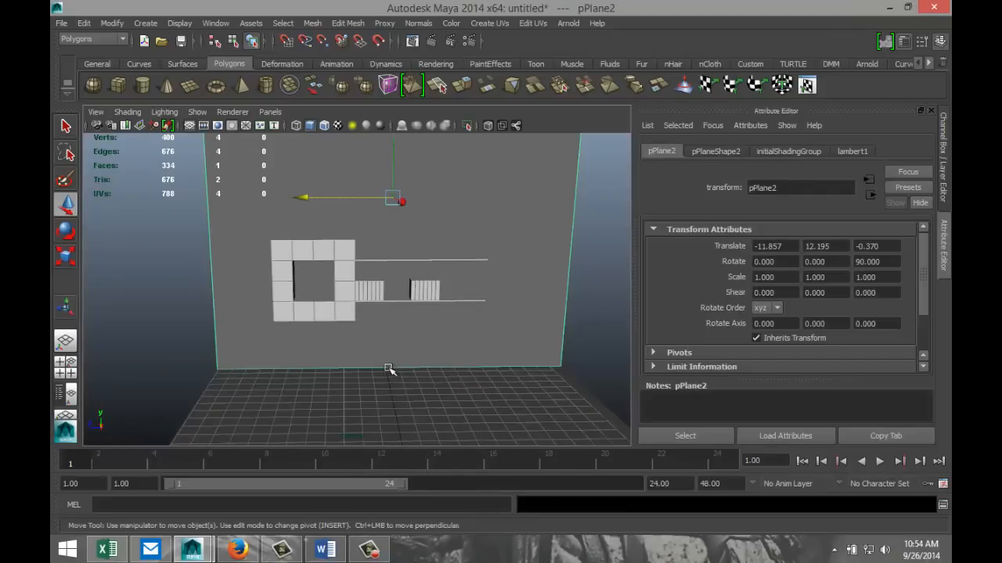
# Step: Examine the thin ornaments between the two book groups and the vases on the lower shelf in the reference picture
pyautogui.keyDown('alt'); pyautogui.moveTo(390, 370); pyautogui.dragTo(518, 325); pyautogui.keyUp('alt')
pyautogui.keyDown('alt'); pyautogui.moveTo(519, 325); pyautogui.dragTo(343, 392, button='middle'); pyautogui.keyUp('alt')
pyautogui.scroll(6, 460, 374)
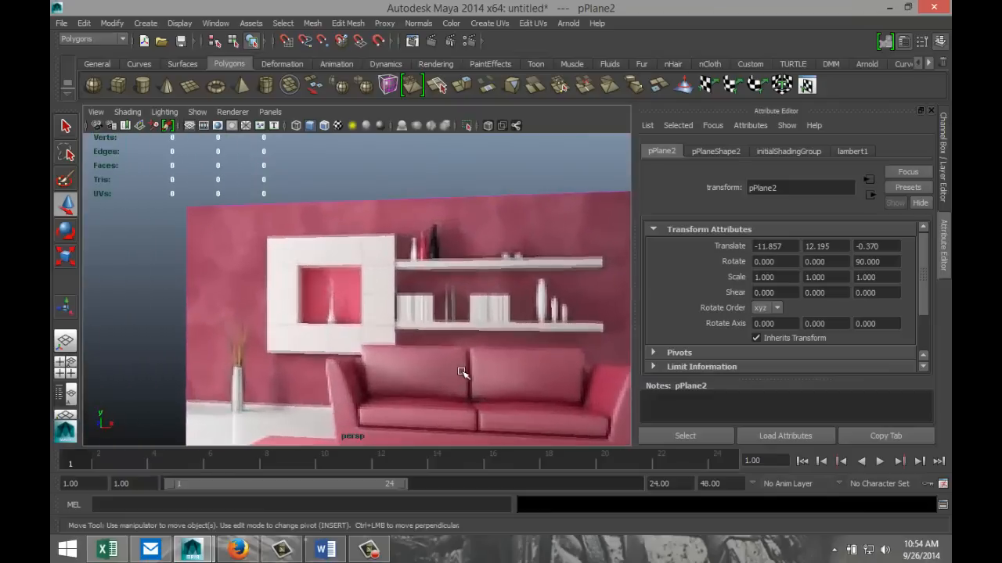
pyautogui.scroll(2, 462, 373)
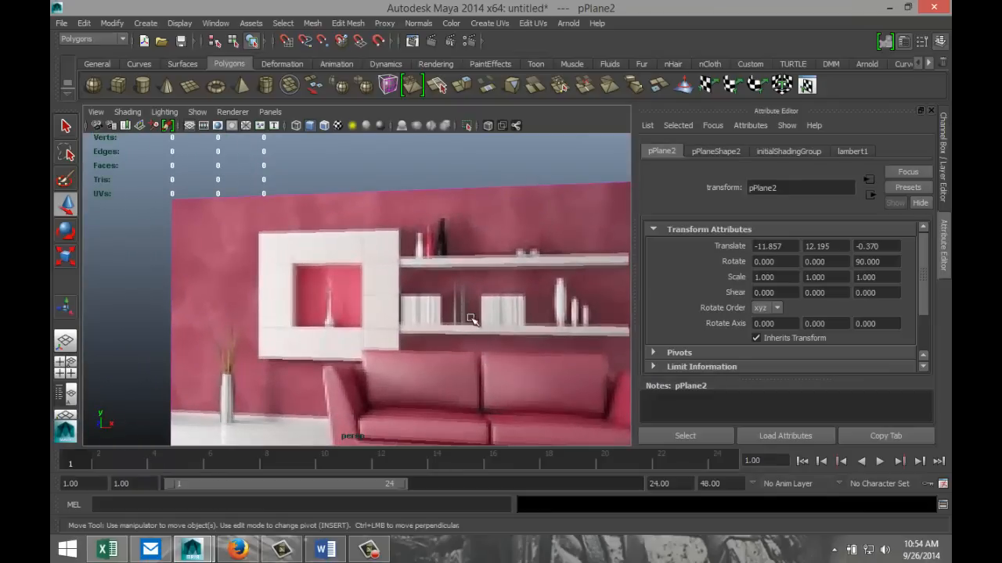
pyautogui.scroll(-3, 470, 323)
pyautogui.scroll(2, 470, 323)
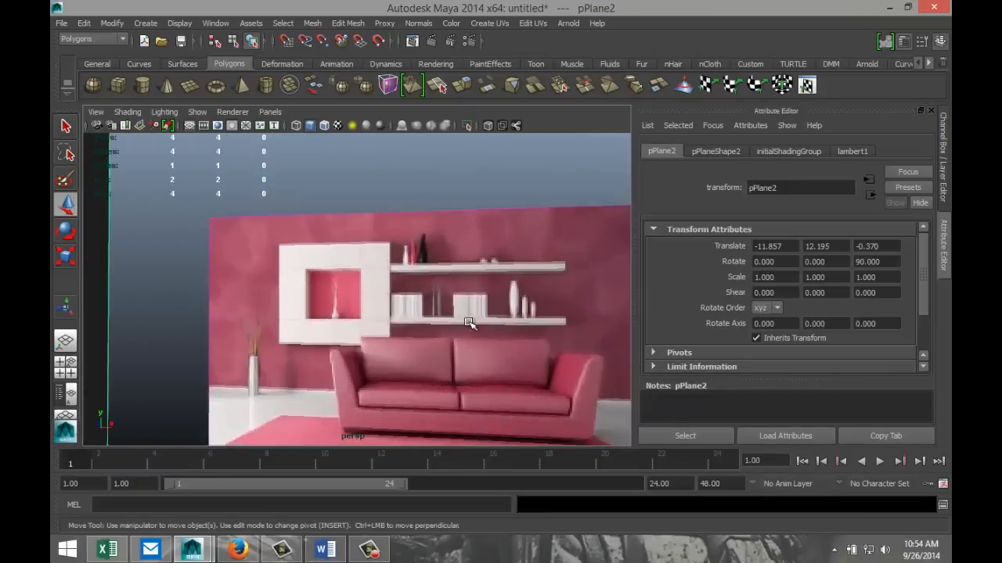
pyautogui.scroll(1, 469, 323)
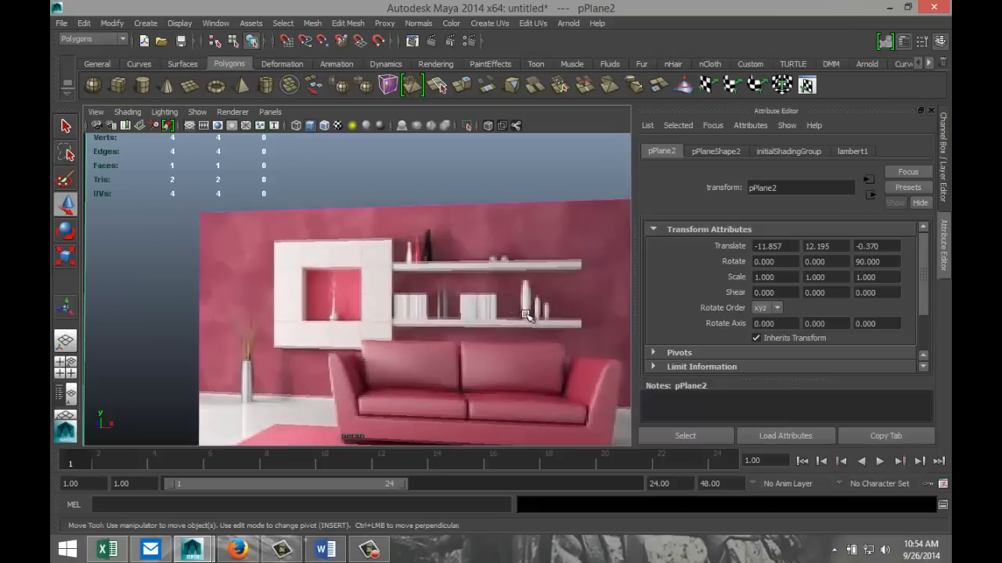
pyautogui.scroll(-8, 520, 334)
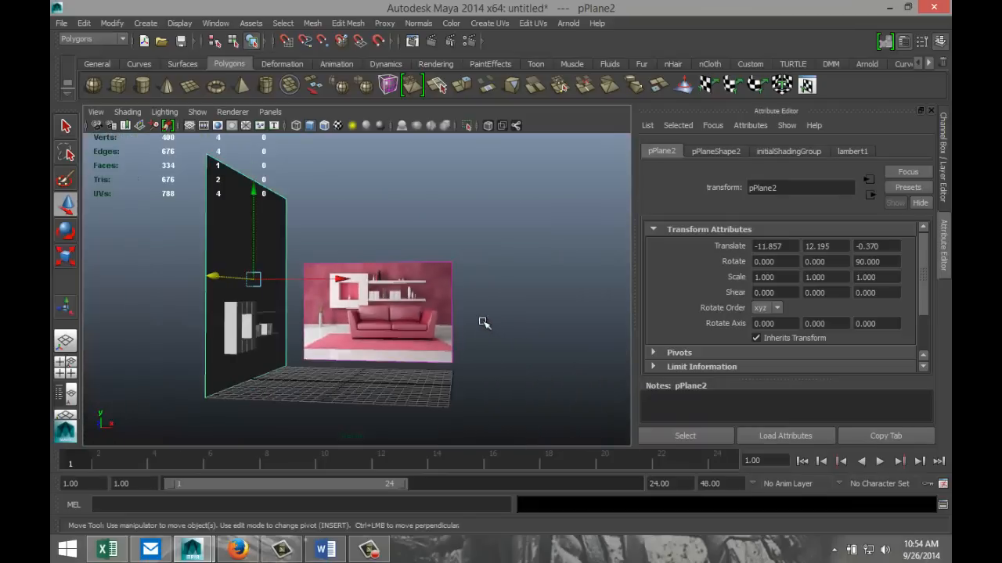
# Step: Create a polygon cone about 8.044 high on the floor, with 40 axis subdivisions and a radius of 0.700
pyautogui.keyDown('alt'); pyautogui.moveTo(483, 323); pyautogui.dragTo(389, 349); pyautogui.keyUp('alt')
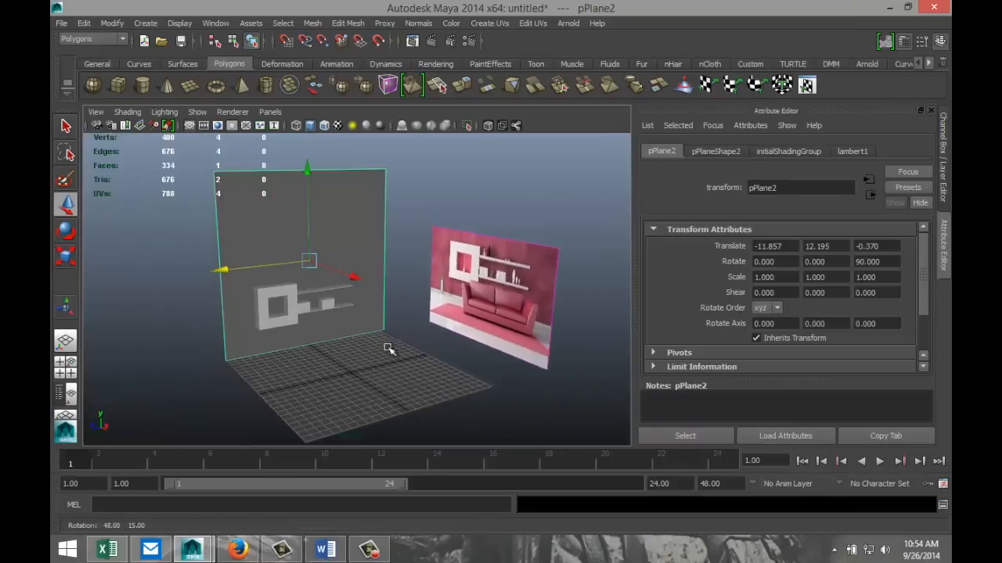
pyautogui.click(167, 88)
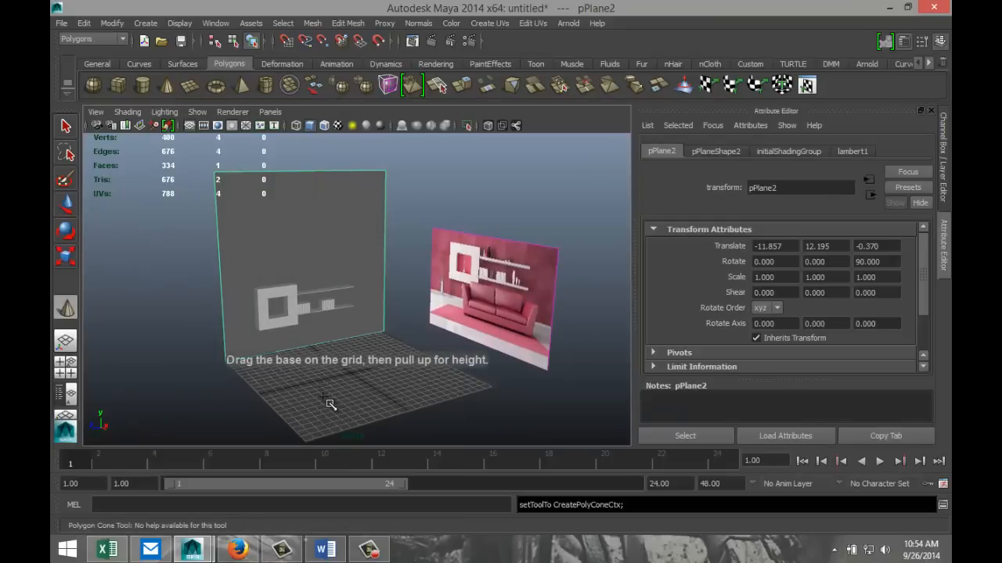
pyautogui.moveTo(325, 399)
pyautogui.mouseDown()
pyautogui.moveTo(335, 403)
pyautogui.moveTo(332, 322)
pyautogui.moveTo(327, 329)
pyautogui.mouseUp()
pyautogui.click(773, 152)
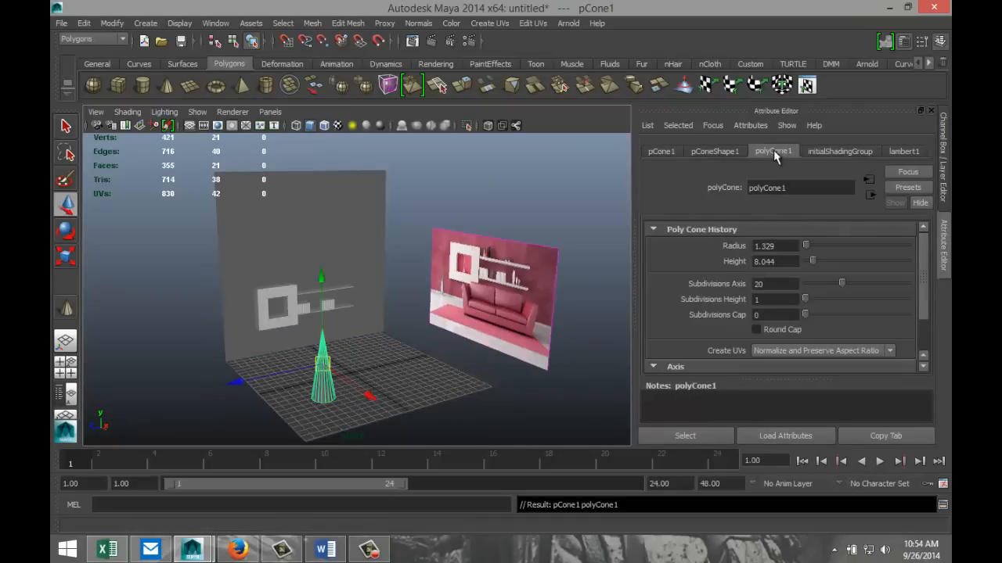
pyautogui.click(775, 284)
pyautogui.write('40')
pyautogui.press('Return')
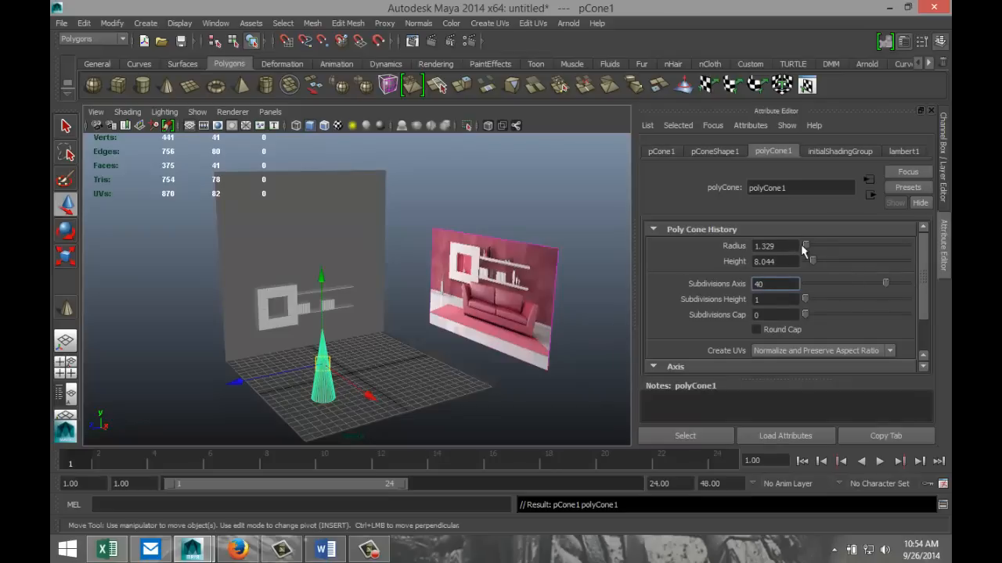
pyautogui.moveTo(807, 249); pyautogui.dragTo(808, 246)
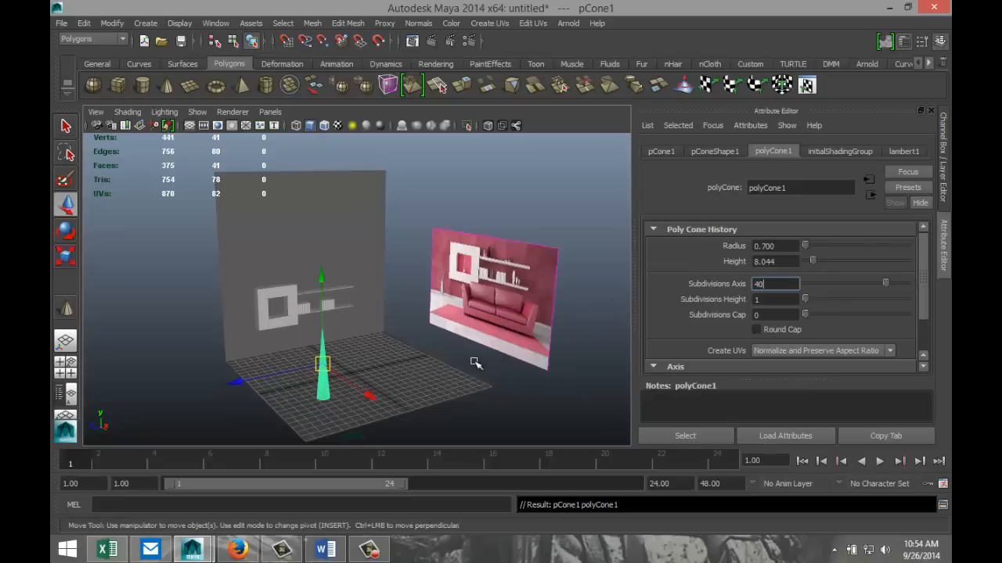
# Step: Duplicate the cone and move the copy beside the original to about 4.071 in Z
pyautogui.keyDown('alt'); pyautogui.moveTo(436, 375); pyautogui.dragTo(410, 371); pyautogui.keyUp('alt')
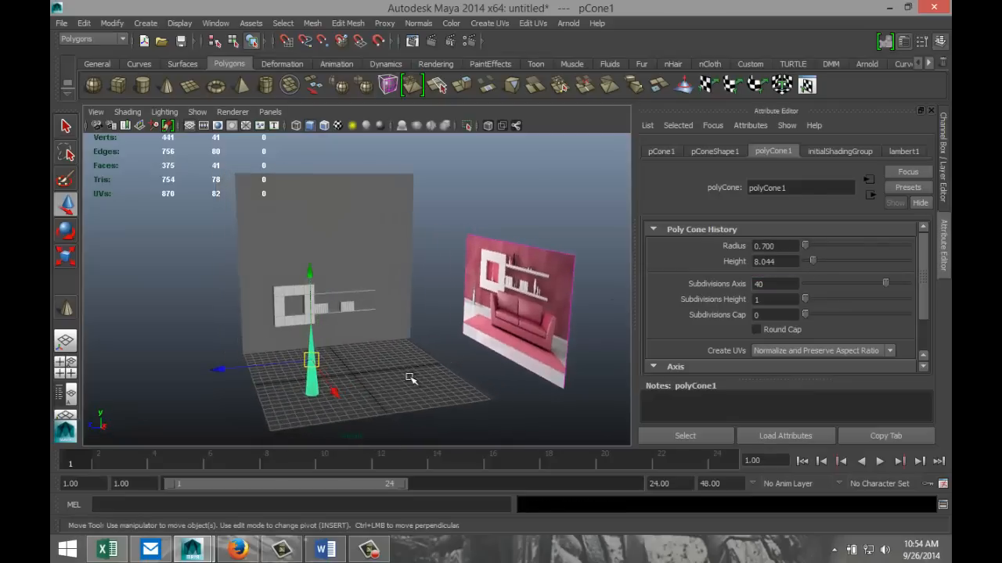
pyautogui.click(408, 385)
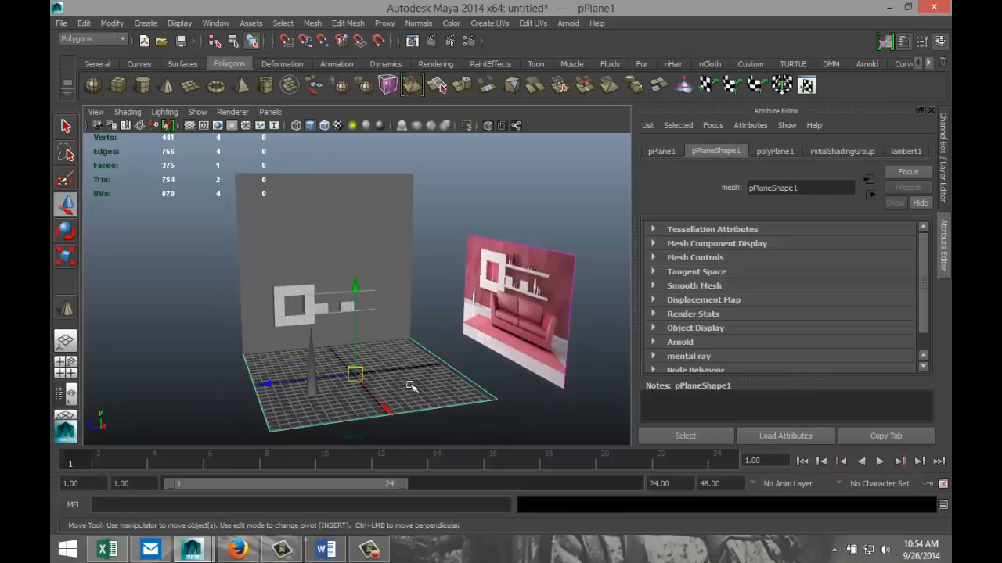
pyautogui.click(313, 385)
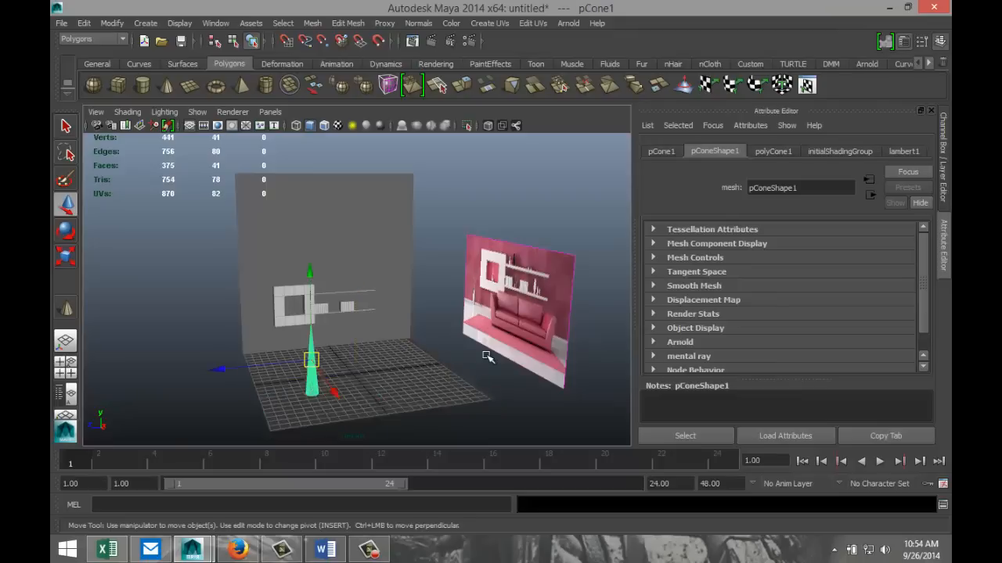
pyautogui.hotkey('ctrl', 'd')
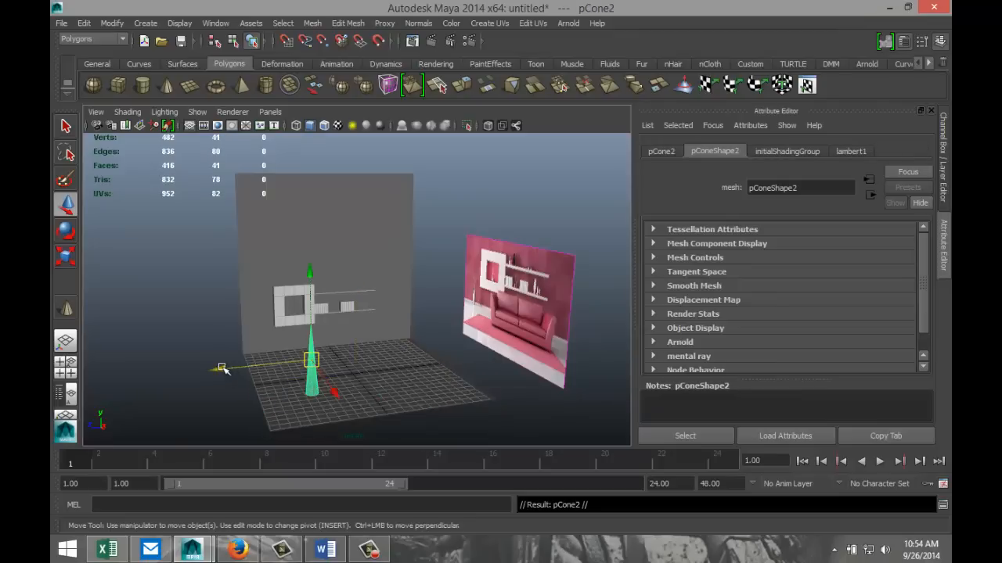
pyautogui.moveTo(219, 369); pyautogui.dragTo(242, 371)
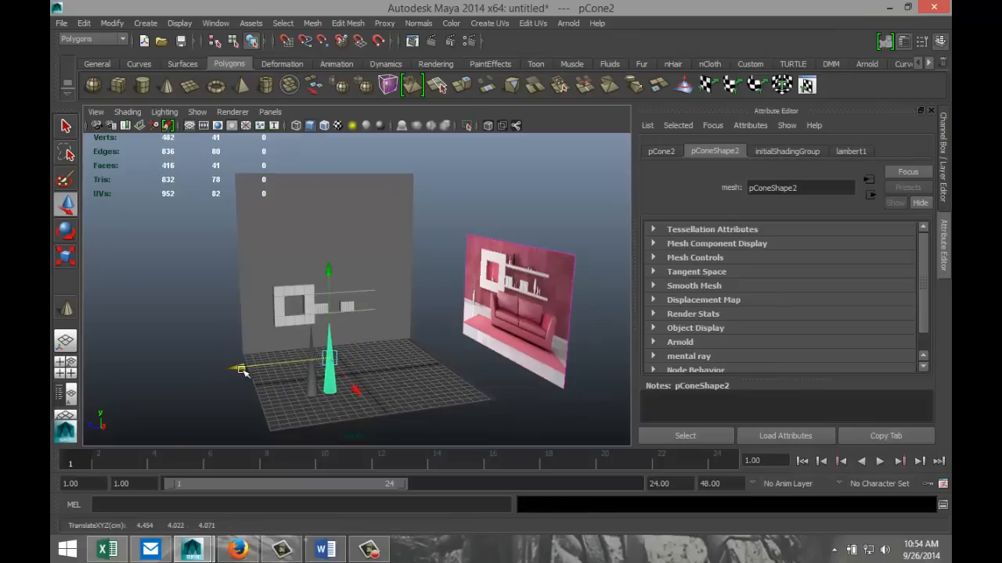
# Step: Combine the two cones into a single mesh and scale it uniformly to 0.347
pyautogui.click(313, 390)
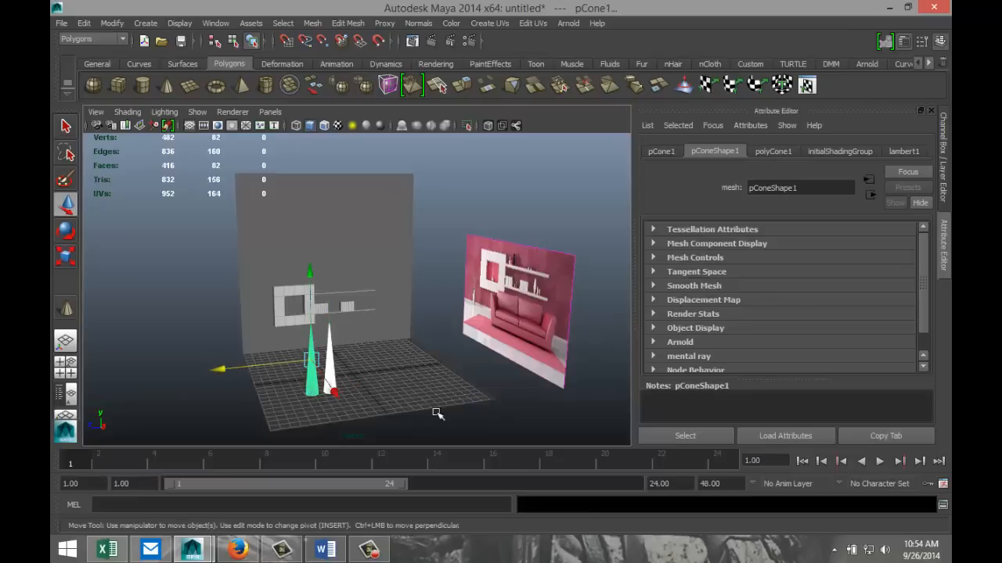
pyautogui.click(313, 23)
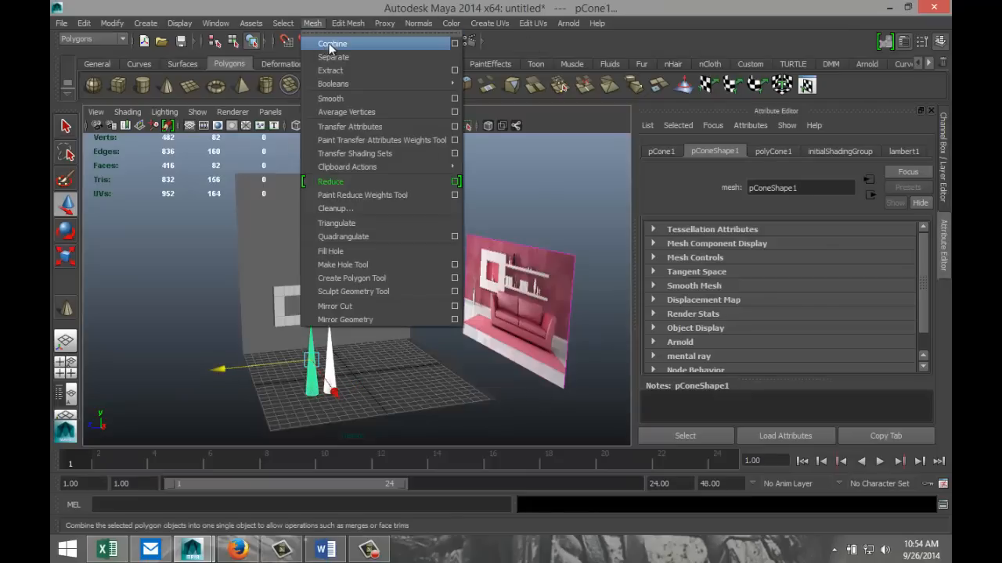
pyautogui.click(329, 41)
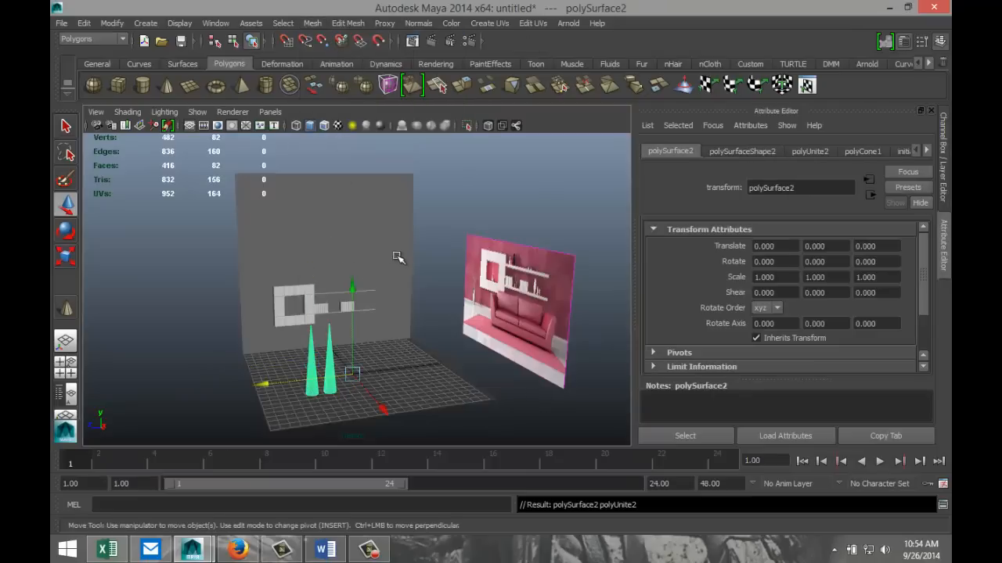
pyautogui.press('r')
pyautogui.moveTo(356, 376); pyautogui.dragTo(293, 388)
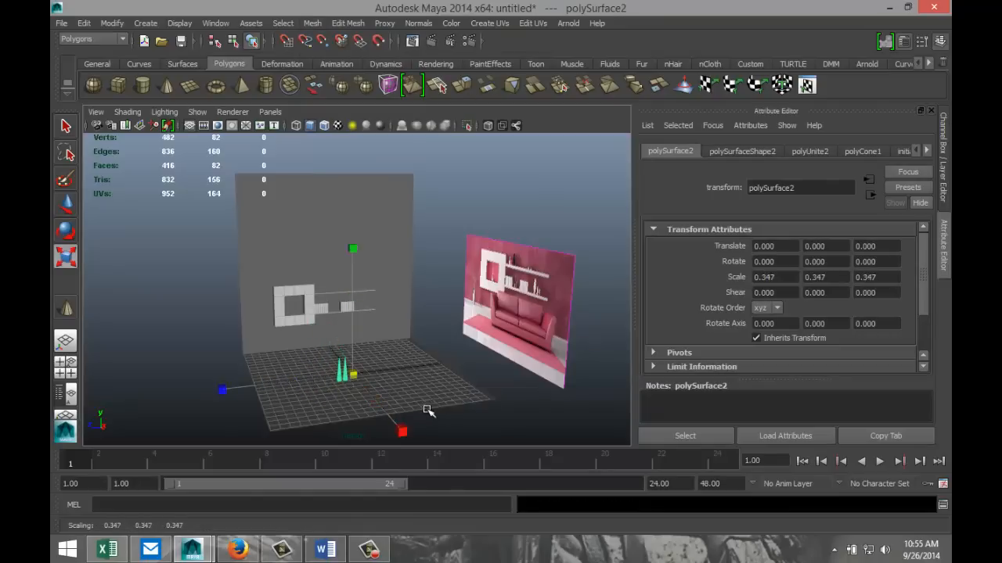
# Step: Move the combined cones up to the lower wall shelf, at about -12.161, 5.536, -2.265
pyautogui.press('w')
pyautogui.moveTo(387, 411); pyautogui.dragTo(349, 370)
pyautogui.moveTo(327, 306); pyautogui.dragTo(327, 273)
pyautogui.moveTo(241, 315); pyautogui.dragTo(265, 316)
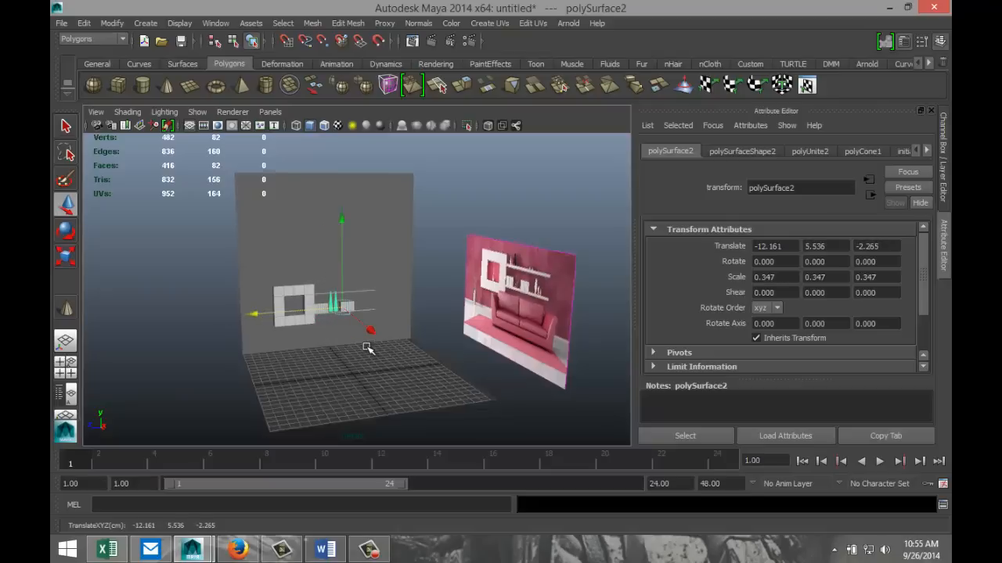
# Step: Scale the combined cones uniformly to 0.212 and centre them between the book groups at about -1.721 in Z
pyautogui.press('f')
pyautogui.keyDown('alt'); pyautogui.moveTo(294, 358); pyautogui.dragTo(270, 349); pyautogui.keyUp('alt')
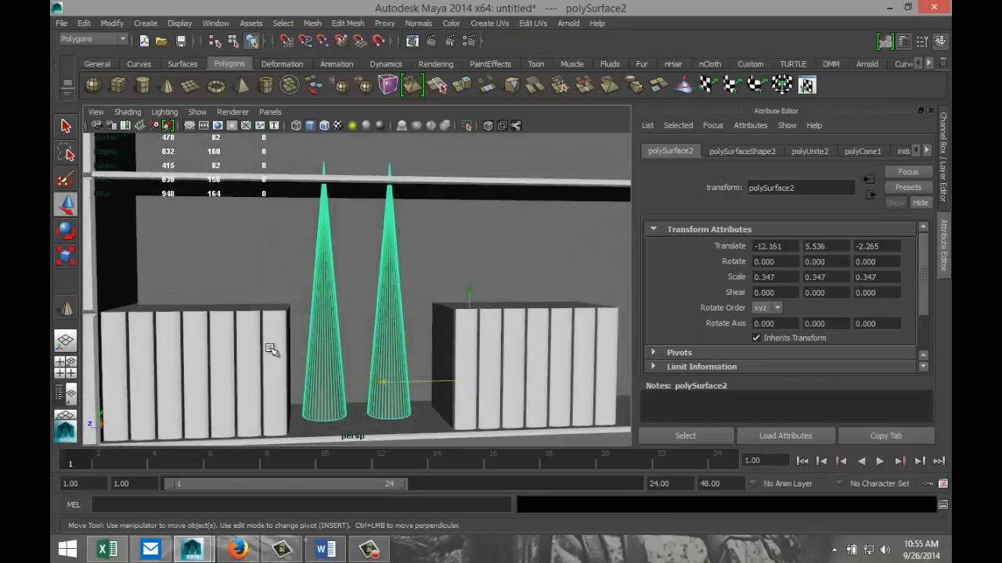
pyautogui.press('r')
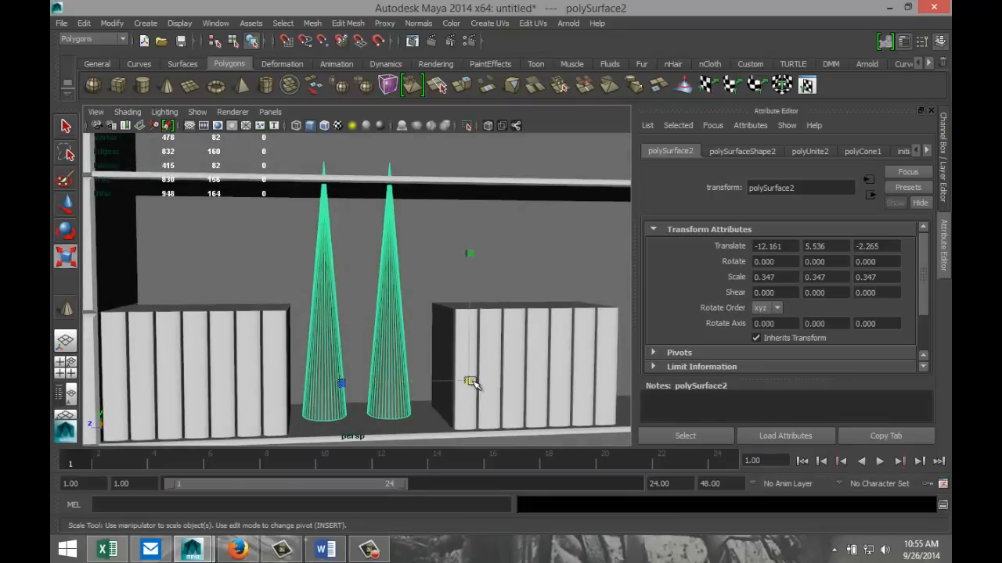
pyautogui.moveTo(469, 381); pyautogui.dragTo(348, 392)
pyautogui.press('w')
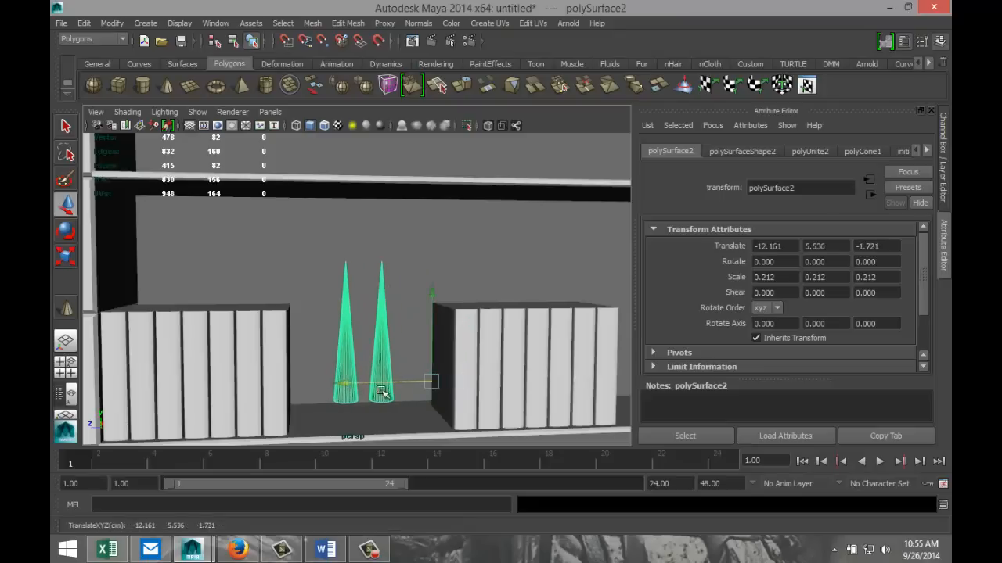
# Step: In the side view, lower the combined cones onto the lower shelf's surface, to about 5.347 in Y
pyautogui.click(65, 364)
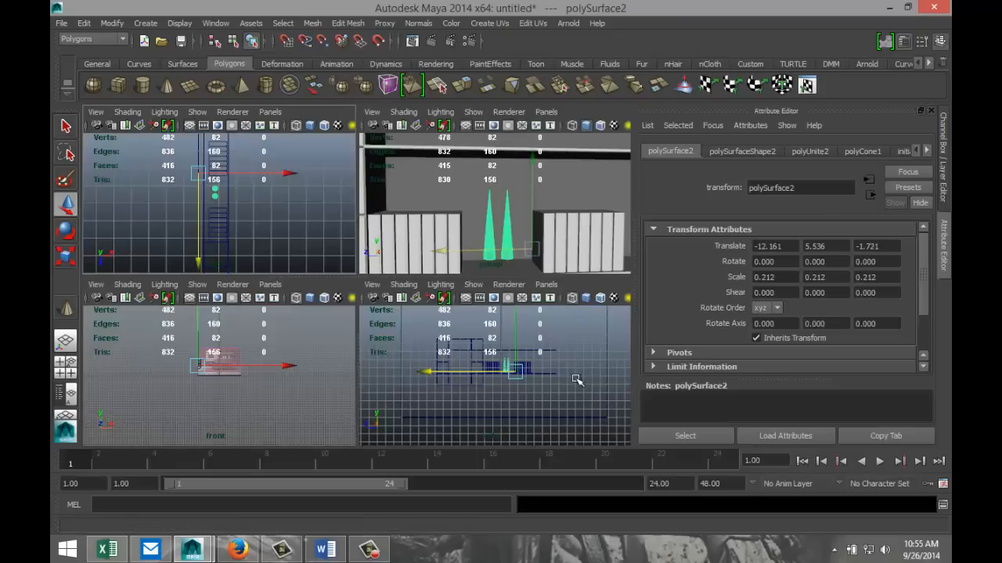
pyautogui.press('space')
pyautogui.scroll(5, 497, 365)
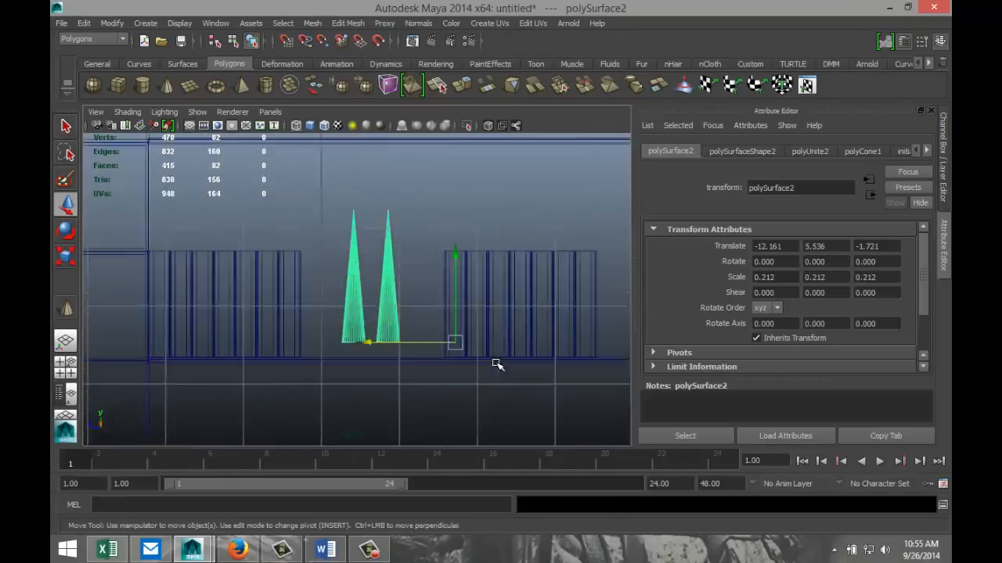
pyautogui.scroll(-3, 501, 368)
pyautogui.scroll(2, 489, 353)
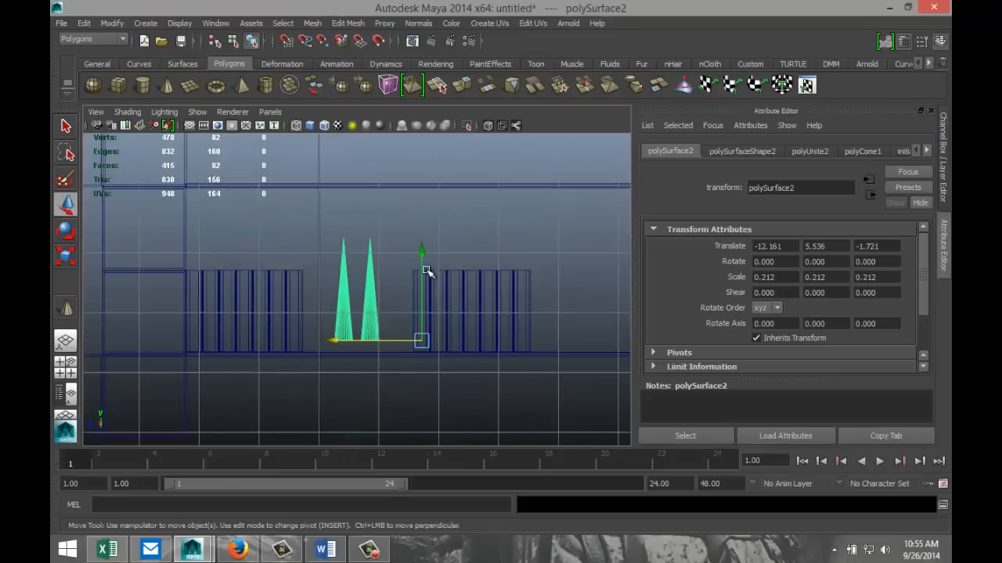
pyautogui.moveTo(425, 271); pyautogui.dragTo(423, 263)
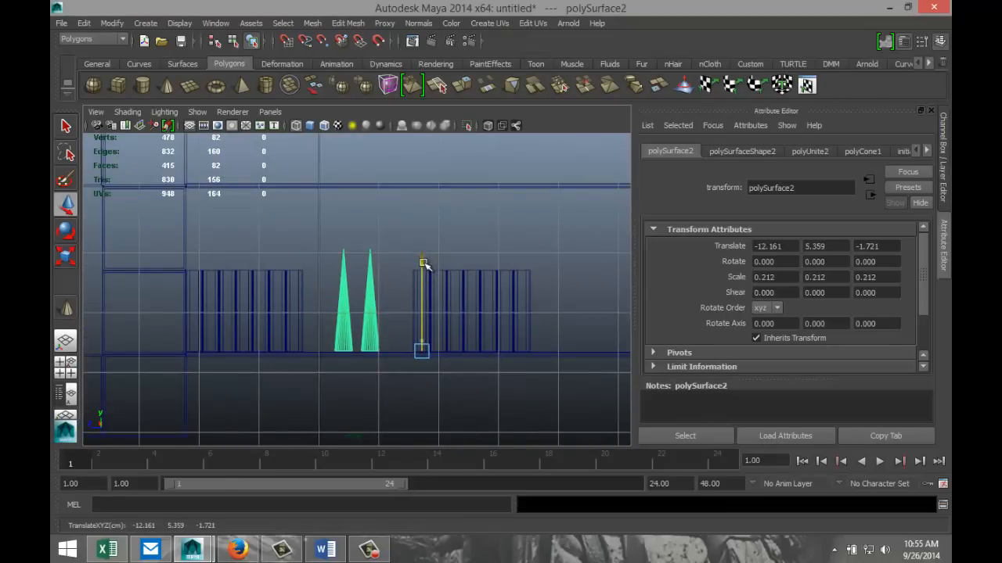
# Step: In the top view, move the combined cones forward on the shelf to about -11.741 in X
pyautogui.click(65, 364)
pyautogui.press('space')
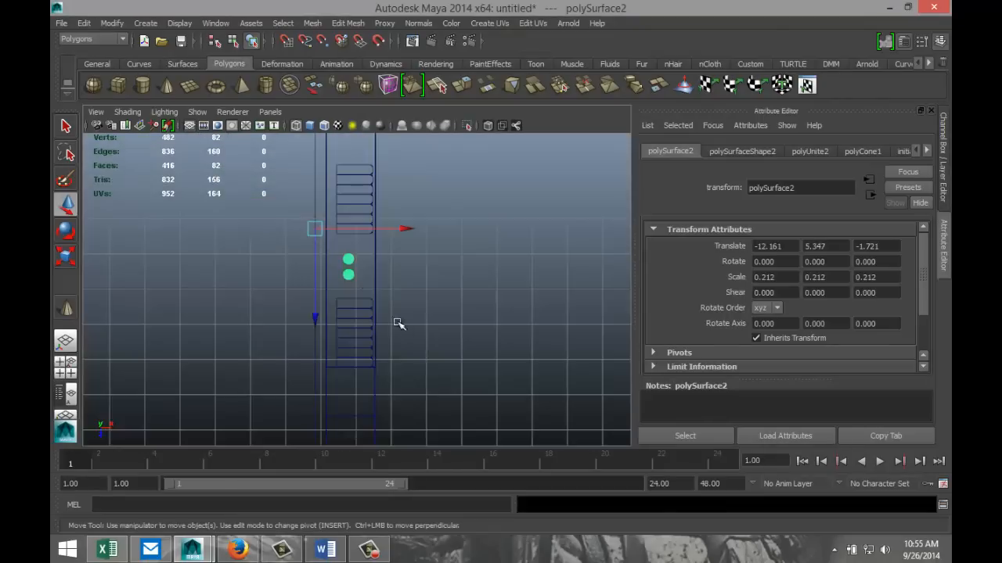
pyautogui.moveTo(402, 235); pyautogui.dragTo(421, 230)
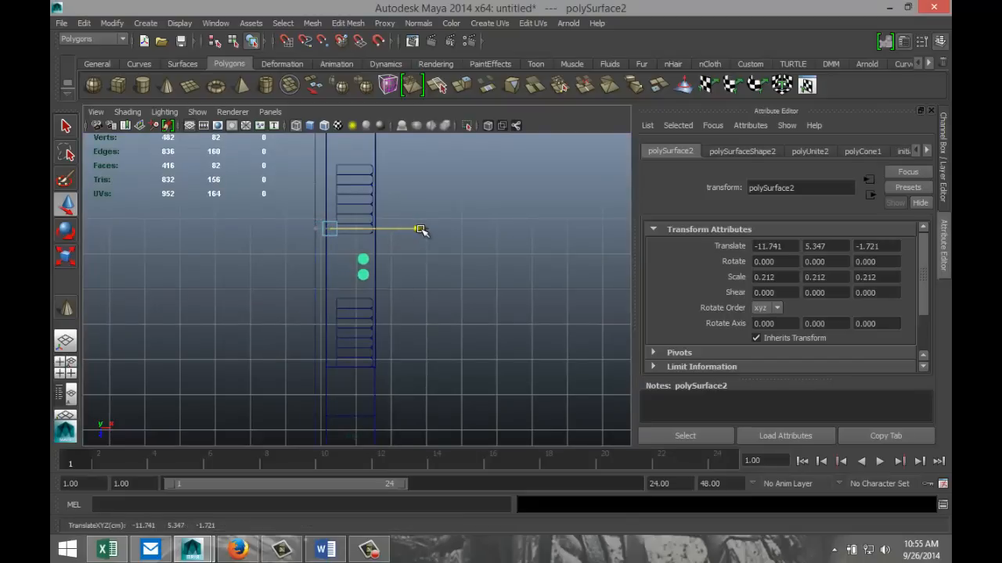
# Step: Compare the shelf in the perspective view with the reference picture and check the vases beside the second book group
pyautogui.click(66, 364)
pyautogui.press('space')
pyautogui.scroll(-5, 465, 304)
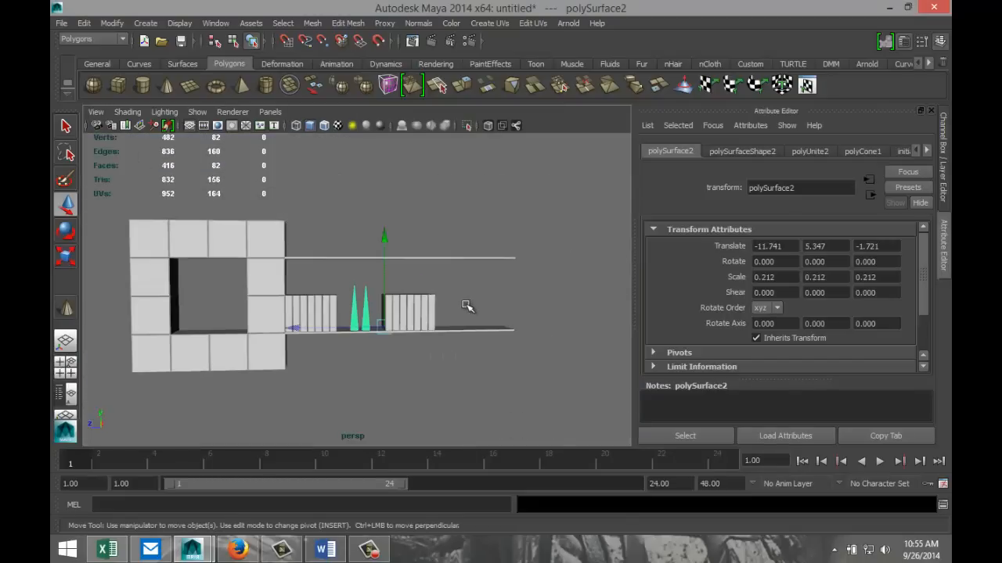
pyautogui.keyDown('alt'); pyautogui.moveTo(433, 306); pyautogui.dragTo(515, 340); pyautogui.keyUp('alt')
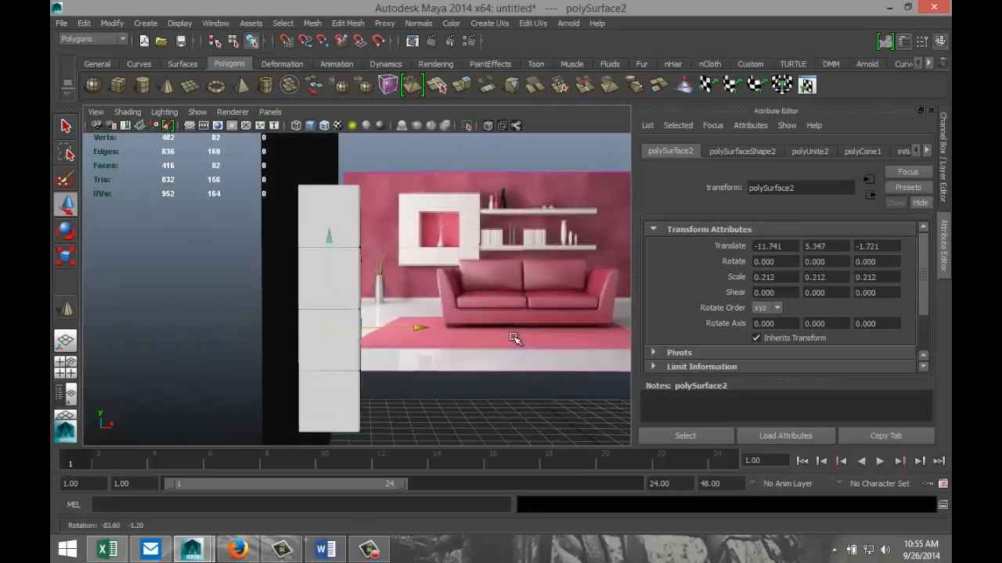
pyautogui.keyDown('alt'); pyautogui.moveTo(570, 297); pyautogui.dragTo(442, 325); pyautogui.keyUp('alt')
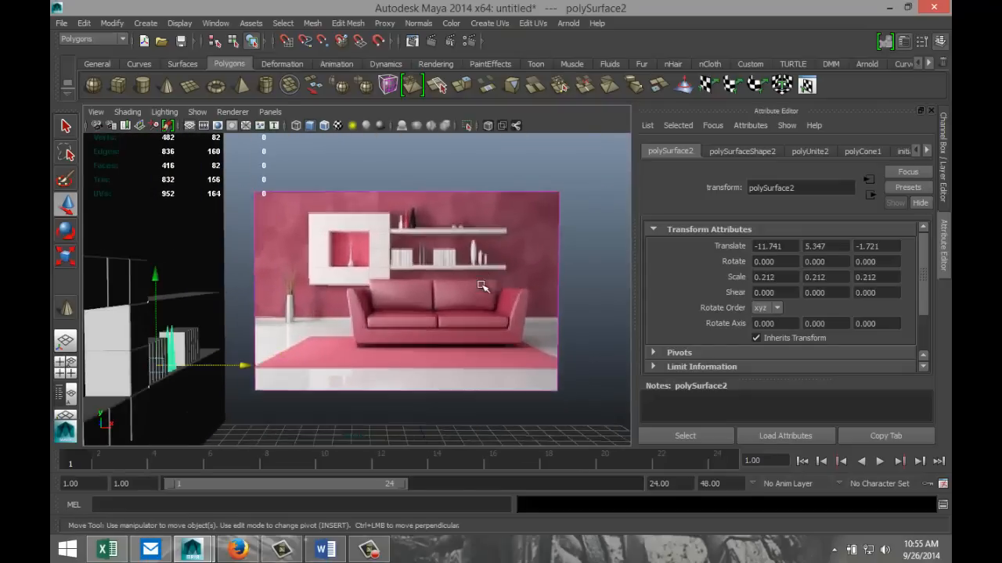
pyautogui.keyDown('alt'); pyautogui.moveTo(498, 297); pyautogui.dragTo(353, 323); pyautogui.keyUp('alt')
pyautogui.keyDown('alt'); pyautogui.moveTo(331, 353); pyautogui.dragTo(379, 294, button='middle'); pyautogui.keyUp('alt')
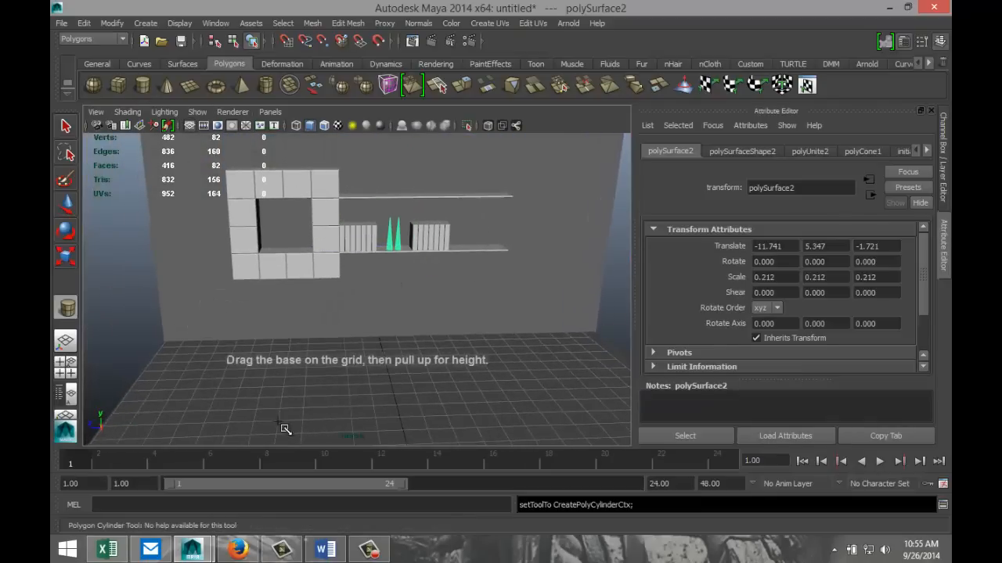
# Step: Create a polygon cylinder about 0.815 in radius and 5.151 high on the floor, with 40 axis and 8 height subdivisions
pyautogui.moveTo(274, 411); pyautogui.dragTo(282, 291)
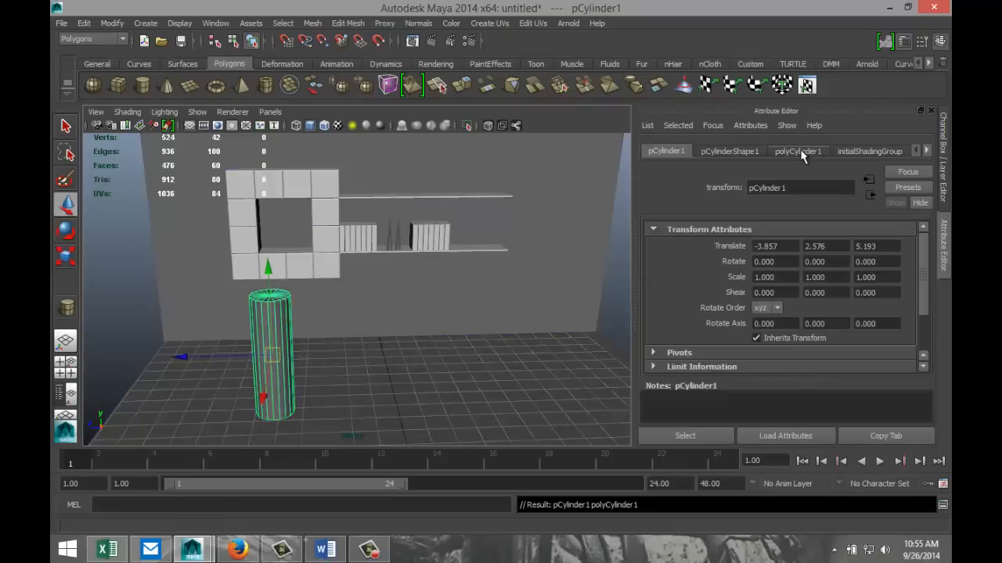
pyautogui.click(798, 152)
pyautogui.click(775, 283)
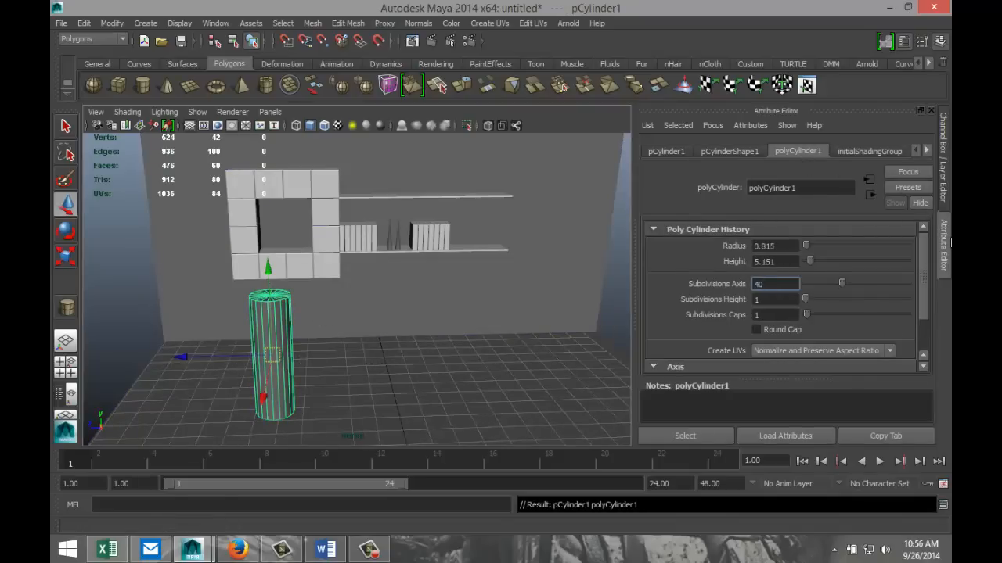
pyautogui.write('40')
pyautogui.press('Return')
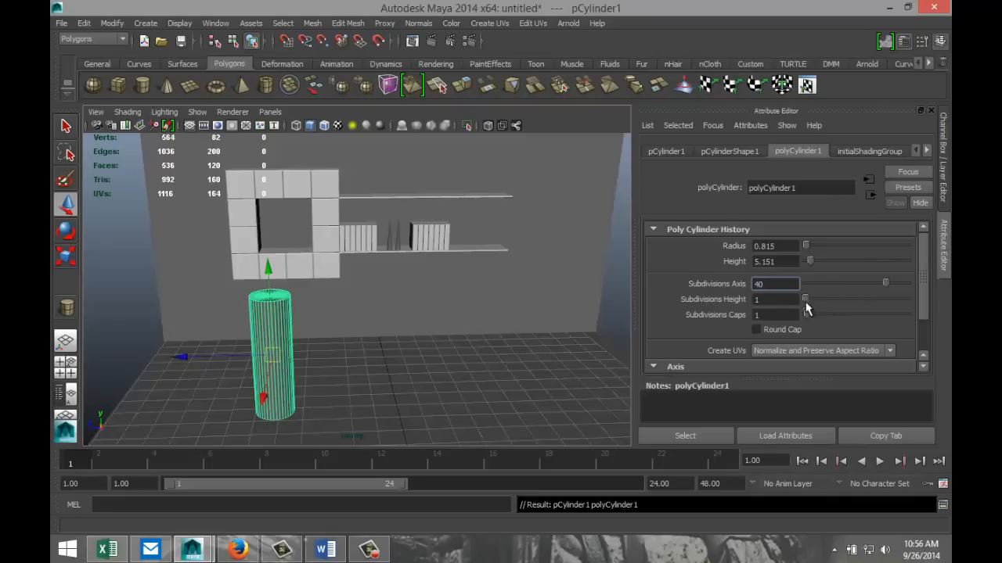
pyautogui.moveTo(806, 306); pyautogui.dragTo(821, 308)
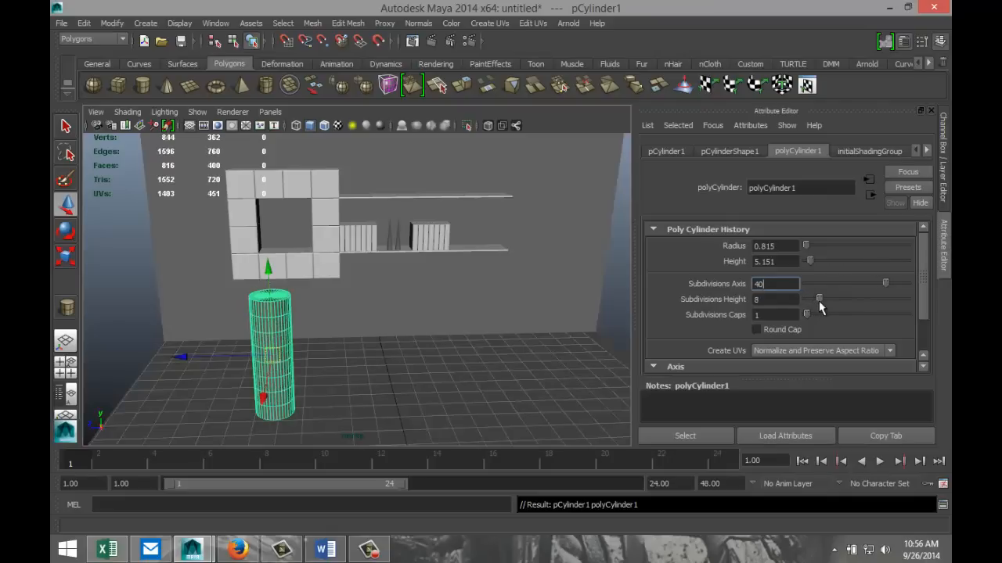
# Step: Show the new cylinder close up in the front view with shaded display
pyautogui.click(66, 364)
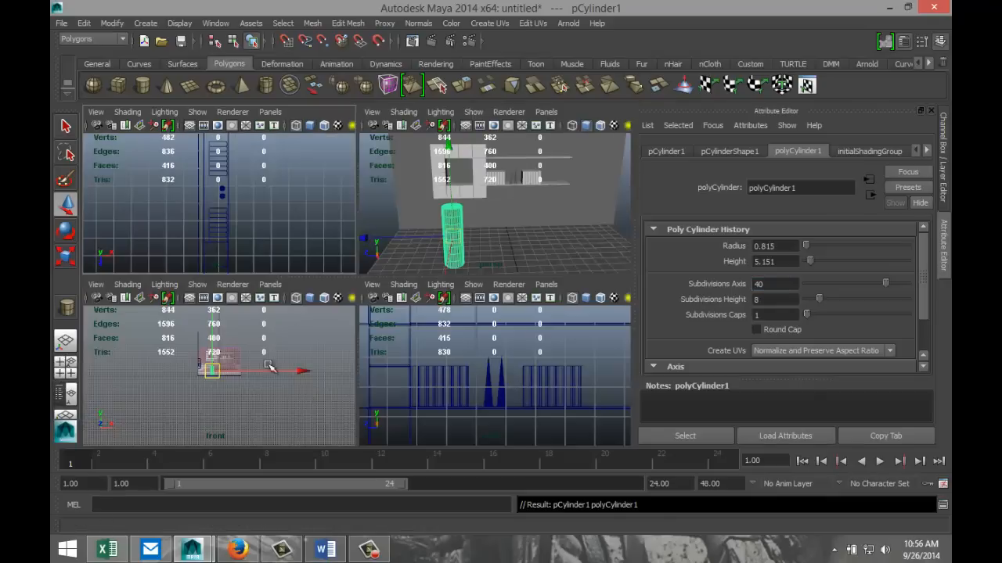
pyautogui.scroll(5, 266, 384)
pyautogui.press('space')
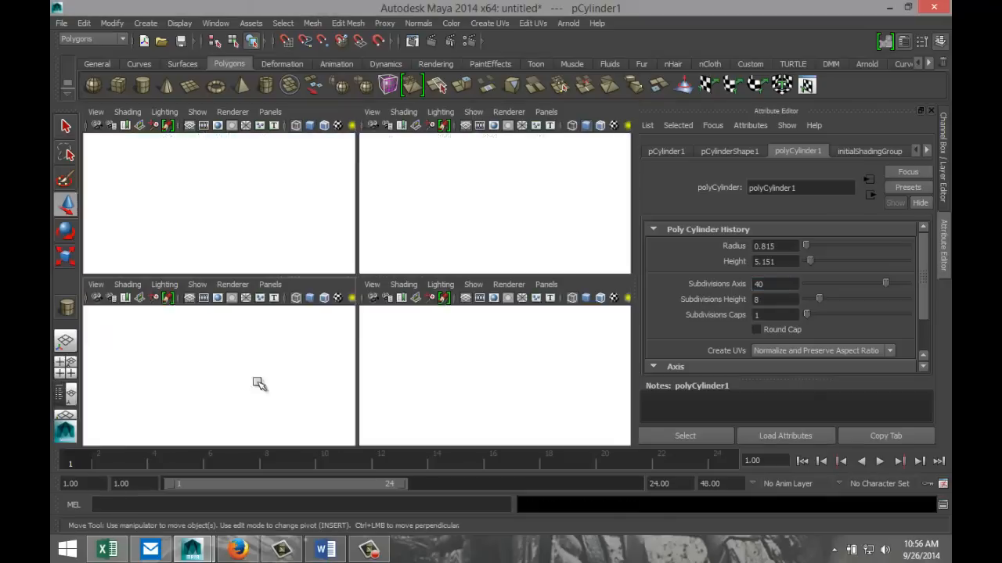
pyautogui.scroll(4, 347, 365)
pyautogui.keyDown('alt'); pyautogui.moveTo(351, 359); pyautogui.dragTo(447, 440, button='middle'); pyautogui.keyUp('alt')
pyautogui.scroll(2, 451, 420)
pyautogui.scroll(1, 450, 420)
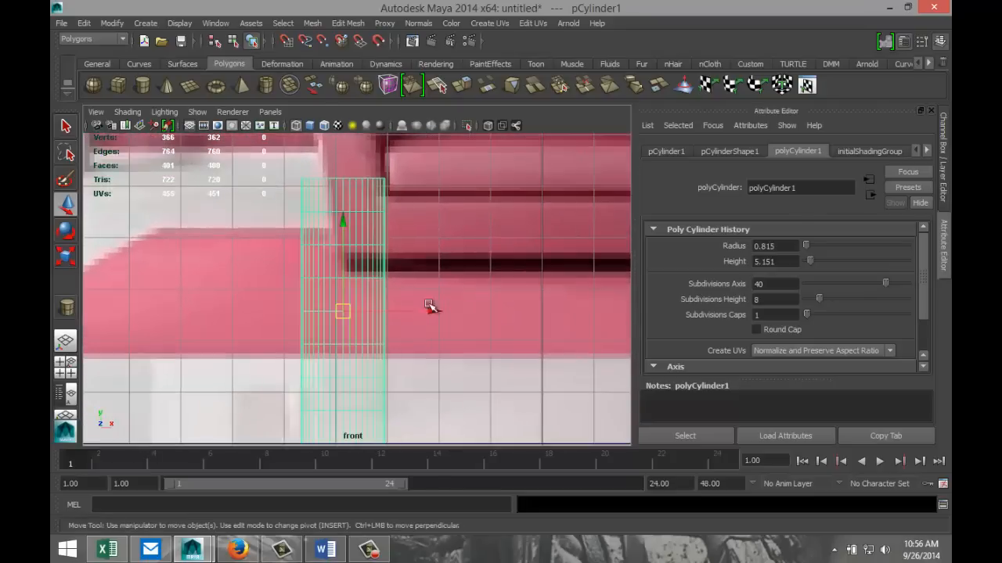
pyautogui.press('5')
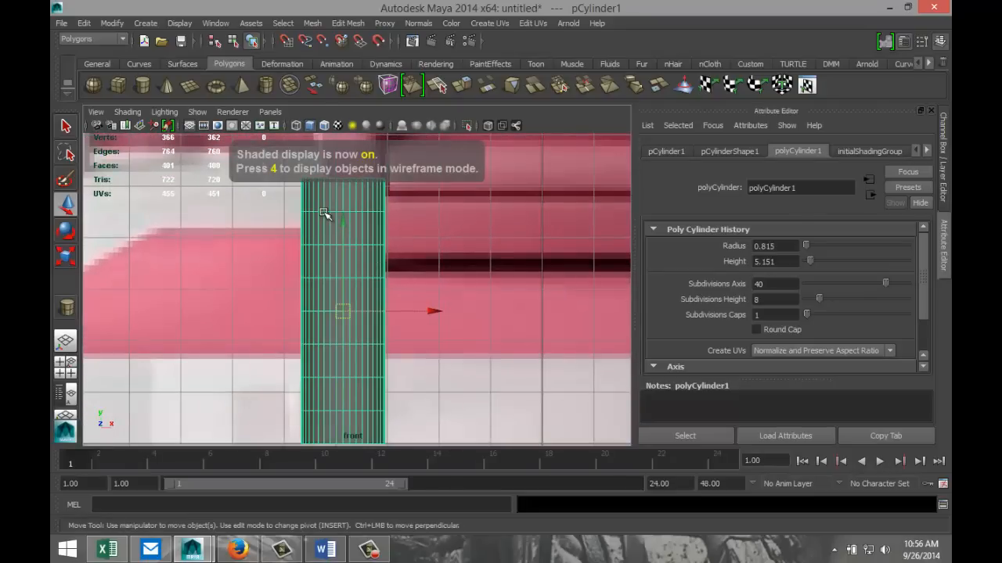
# Step: Scale the cylinder's inner vertex rows outward, narrowing the selection towards the middle row, to give it a bulging vase shape
pyautogui.moveTo(325, 215); pyautogui.dragTo(264, 221, button='right')
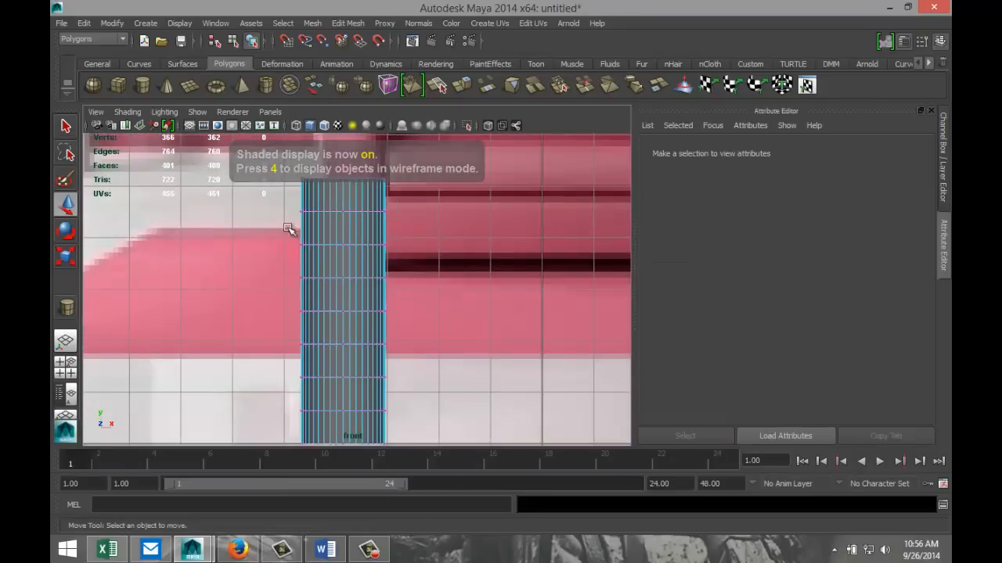
pyautogui.scroll(-4, 376, 290)
pyautogui.scroll(2, 348, 263)
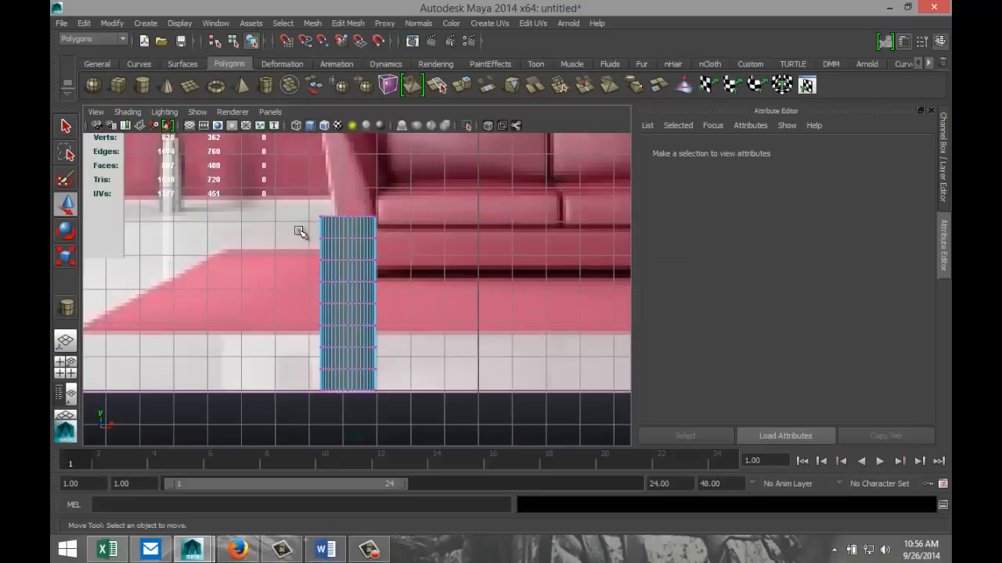
pyautogui.moveTo(386, 248); pyautogui.dragTo(406, 381)
pyautogui.press('r')
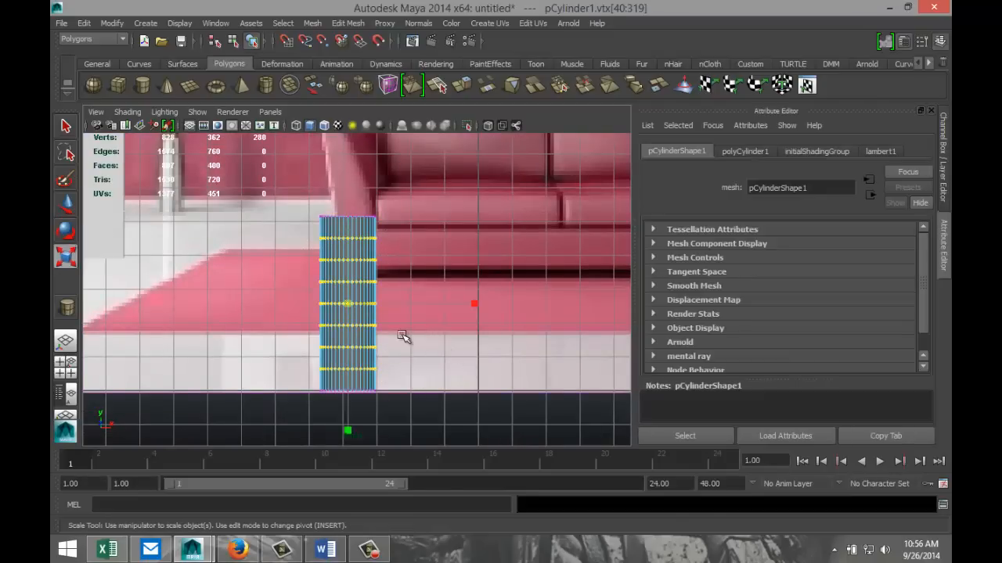
pyautogui.moveTo(347, 304); pyautogui.dragTo(352, 306)
pyautogui.moveTo(291, 249); pyautogui.dragTo(411, 364)
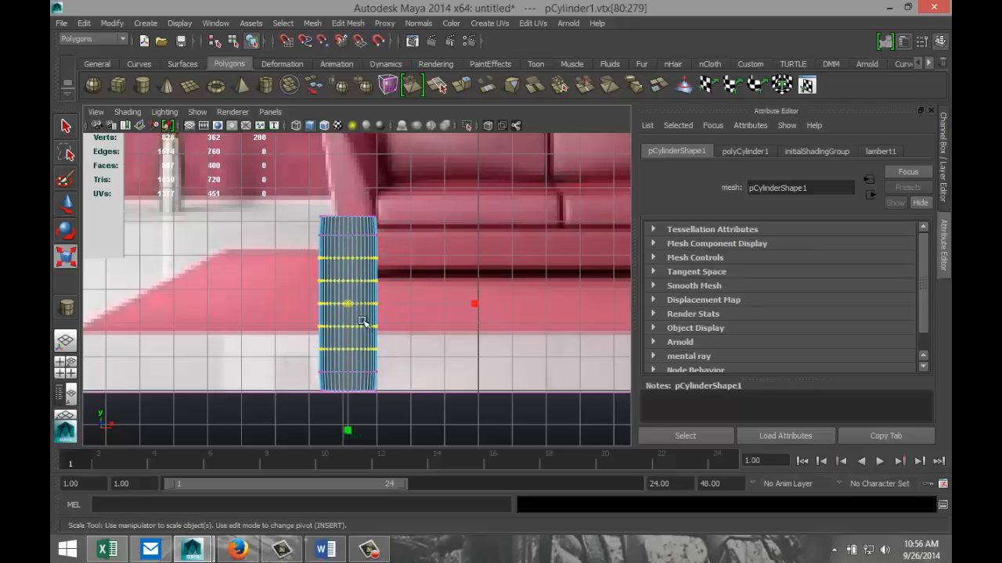
pyautogui.moveTo(350, 306)
pyautogui.mouseDown()
pyautogui.moveTo(328, 293)
pyautogui.moveTo(384, 281)
pyautogui.moveTo(401, 341)
pyautogui.moveTo(349, 307)
pyautogui.moveTo(367, 302)
pyautogui.moveTo(402, 320)
pyautogui.moveTo(349, 307)
pyautogui.mouseUp()
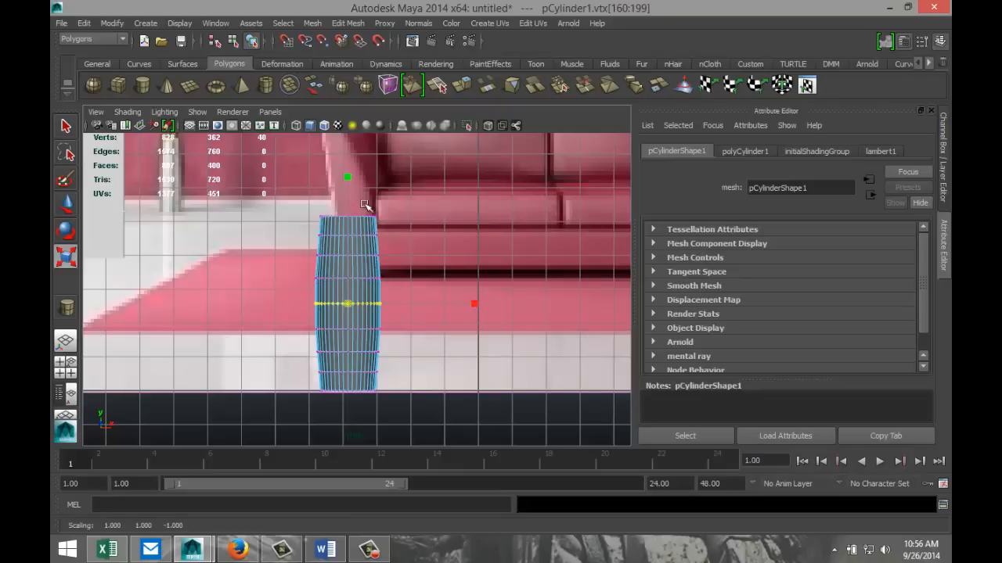
# Step: Stretch the whole vase vertically to make it taller and slimmer in proportion
pyautogui.click(348, 177)
pyautogui.moveTo(342, 254); pyautogui.dragTo(369, 238, button='right')
pyautogui.click(352, 249)
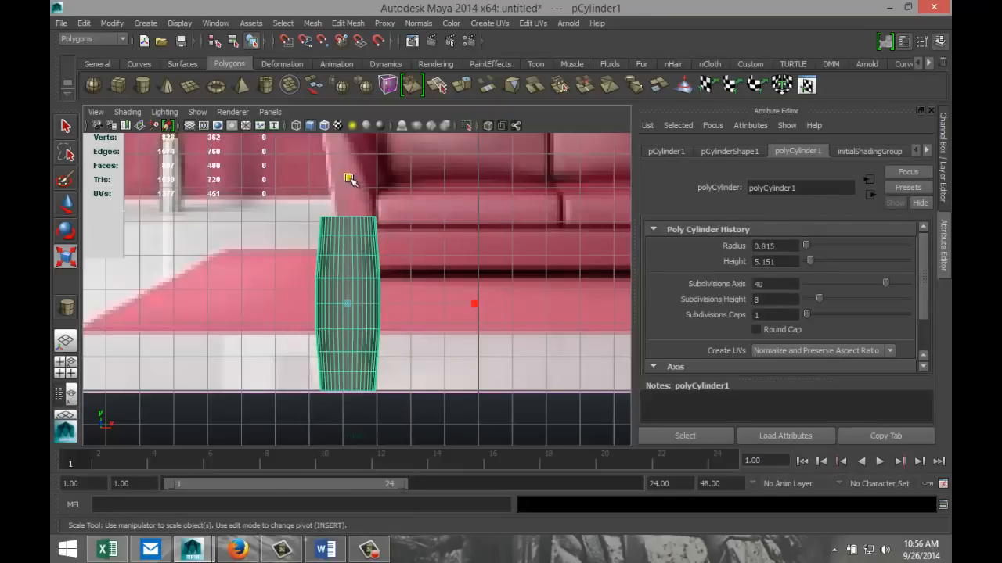
pyautogui.moveTo(349, 180); pyautogui.dragTo(349, 141)
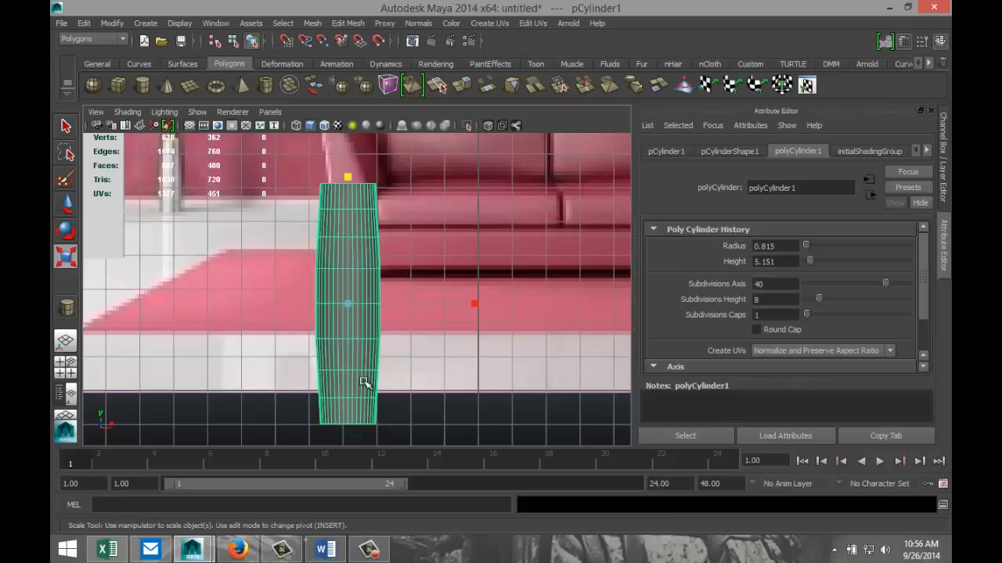
# Step: Widen the vase's five middle vertex rows further, and scale the centre row outward by about 1.082
pyautogui.moveTo(356, 400); pyautogui.dragTo(313, 269, button='right')
pyautogui.keyDown('shift'); pyautogui.moveTo(313, 204); pyautogui.dragTo(376, 293); pyautogui.keyUp('shift')
pyautogui.moveTo(292, 229); pyautogui.dragTo(418, 383)
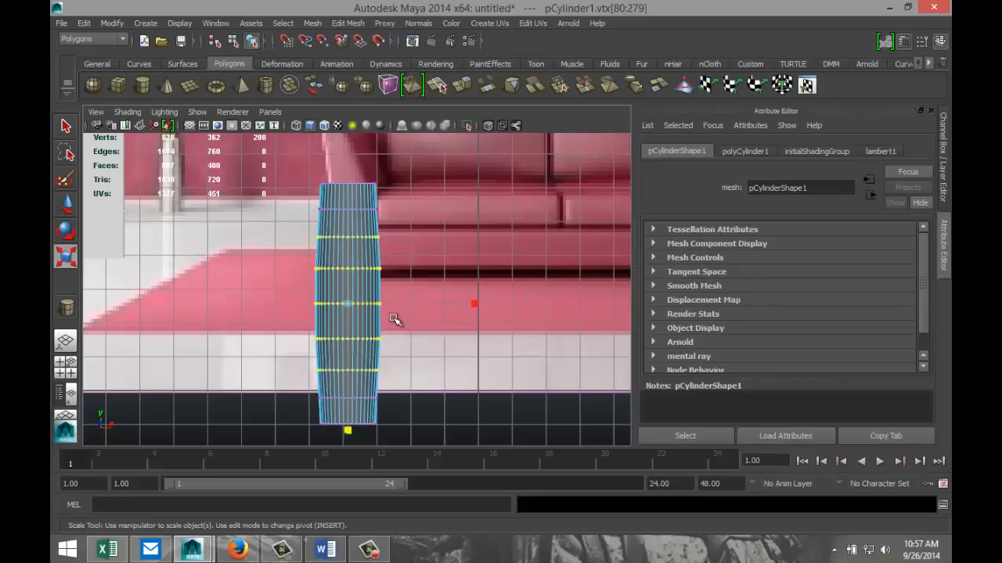
pyautogui.moveTo(348, 305)
pyautogui.mouseDown()
pyautogui.moveTo(364, 304)
pyautogui.moveTo(409, 358)
pyautogui.moveTo(352, 307)
pyautogui.mouseUp()
pyautogui.moveTo(284, 290); pyautogui.dragTo(402, 330)
pyautogui.moveTo(345, 306); pyautogui.dragTo(351, 307)
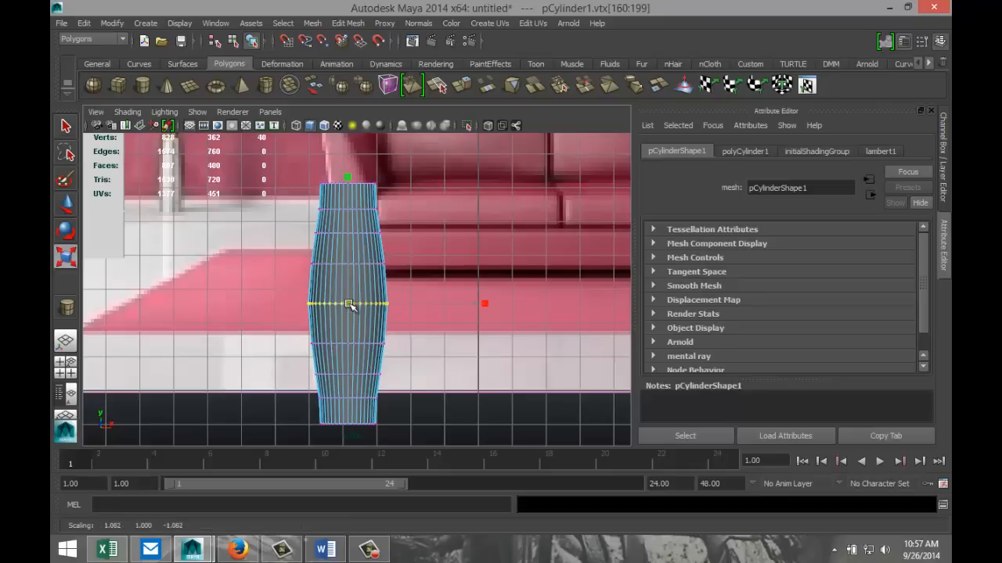
# Step: Examine the vase in the perspective view against the shelf and the reference picture
pyautogui.click(65, 366)
pyautogui.press('space')
pyautogui.scroll(-5, 476, 304)
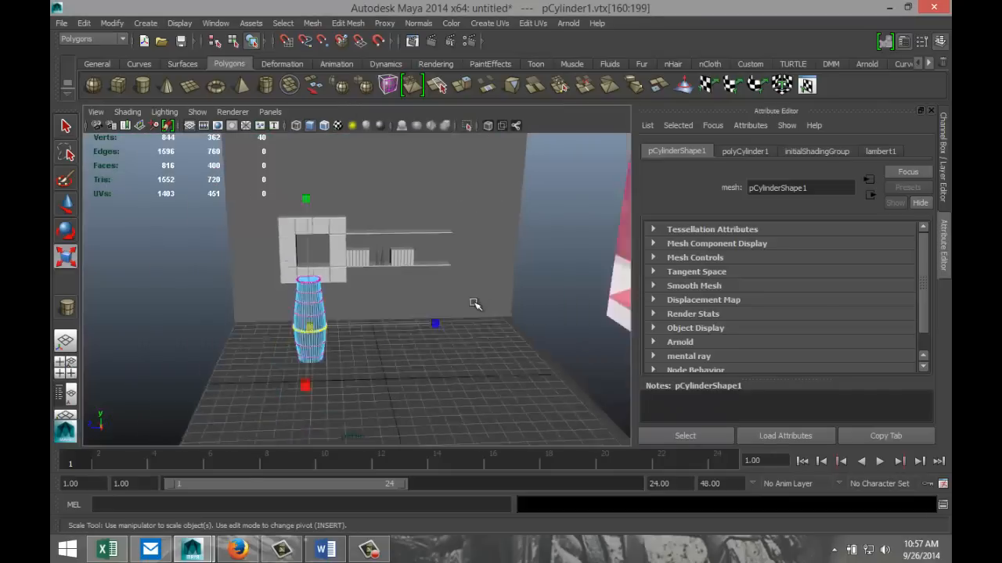
pyautogui.keyDown('alt'); pyautogui.moveTo(423, 321); pyautogui.dragTo(528, 296); pyautogui.keyUp('alt')
pyautogui.scroll(3, 537, 277)
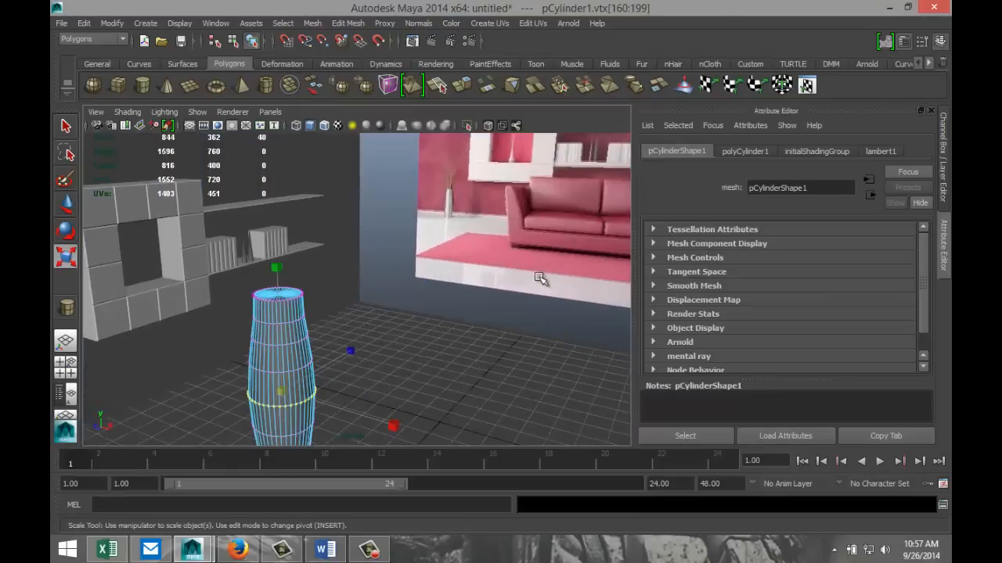
pyautogui.scroll(-3, 537, 279)
pyautogui.keyDown('alt'); pyautogui.moveTo(493, 356); pyautogui.dragTo(405, 356); pyautogui.keyUp('alt')
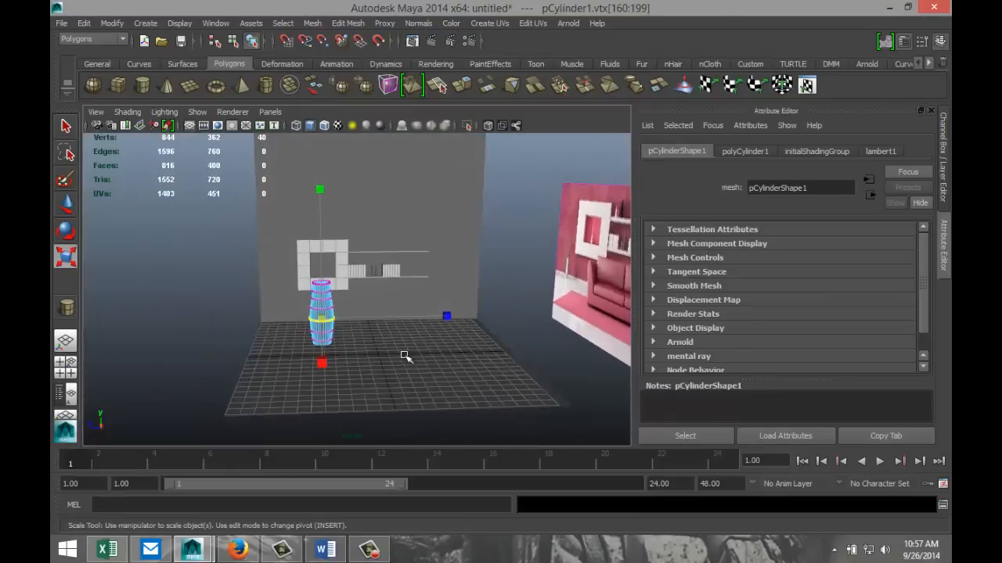
pyautogui.scroll(2, 388, 364)
# Step: Duplicate the vase, move the copy beside the original along Z, and scale it to about 0.694, 0.957, 0.694
pyautogui.moveTo(293, 326); pyautogui.dragTo(353, 257, button='right')
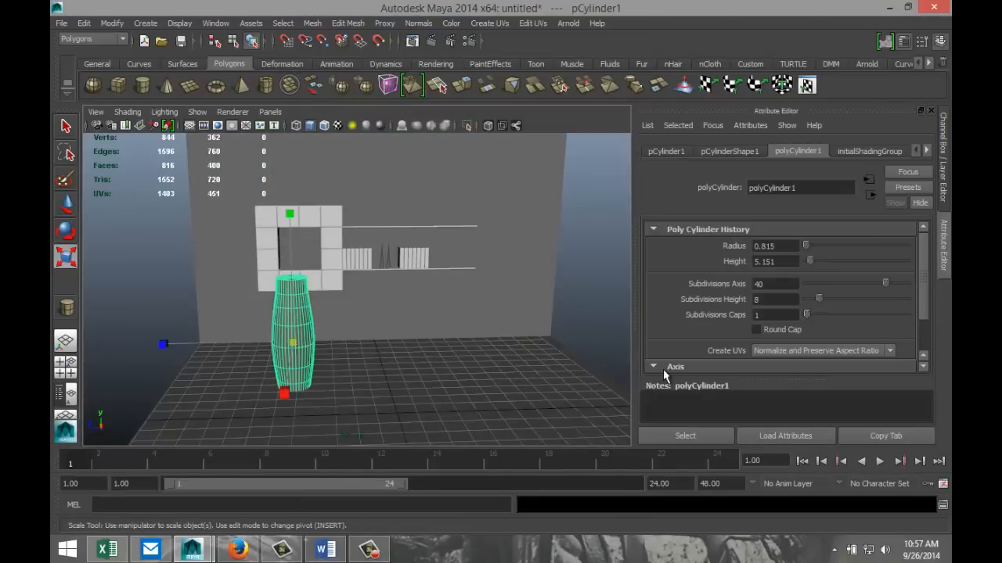
pyautogui.hotkey('ctrl', 'd')
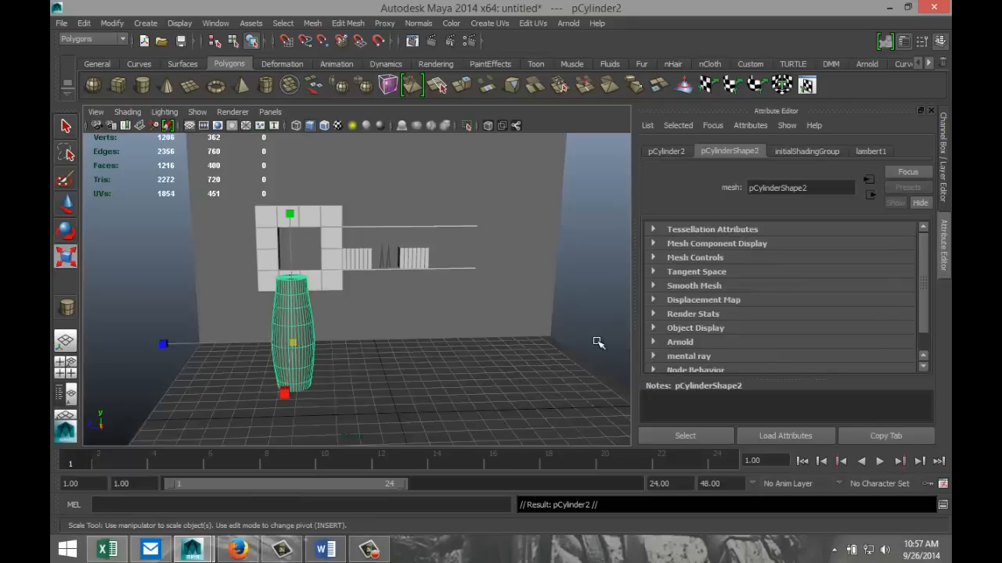
pyautogui.press('w')
pyautogui.moveTo(201, 341); pyautogui.dragTo(268, 347)
pyautogui.press('r')
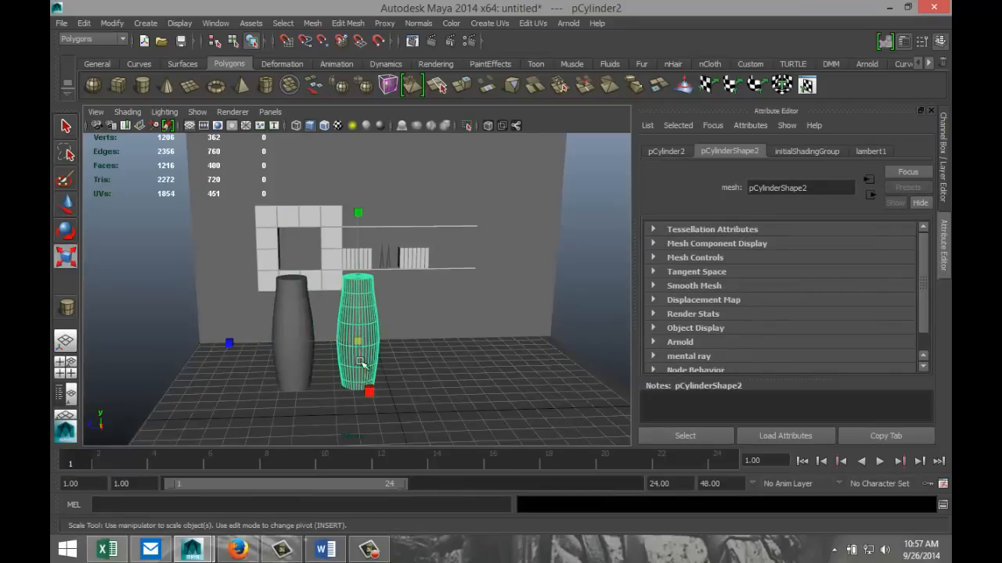
pyautogui.moveTo(356, 341); pyautogui.dragTo(336, 350)
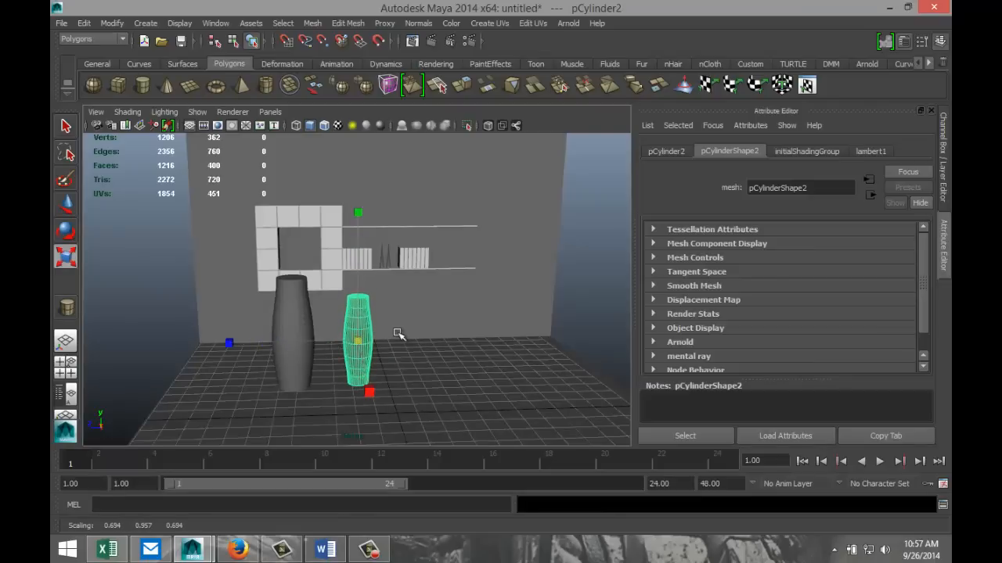
# Step: Duplicate the medium vase, move the copy further along Z, and scale it to about 0.495, 0.683, 0.495
pyautogui.hotkey('ctrl', 'd')
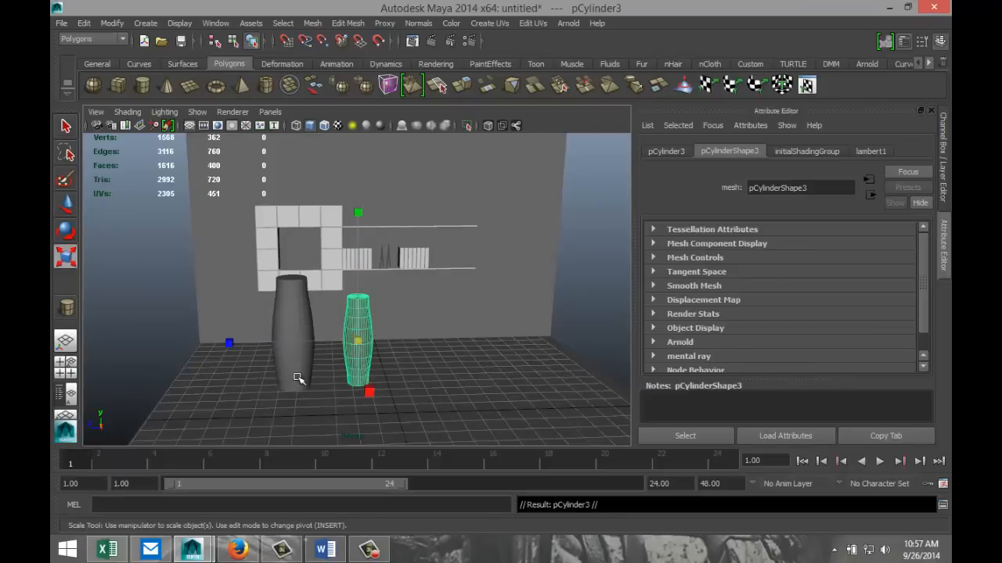
pyautogui.press('w')
pyautogui.moveTo(262, 342); pyautogui.dragTo(325, 353)
pyautogui.press('r')
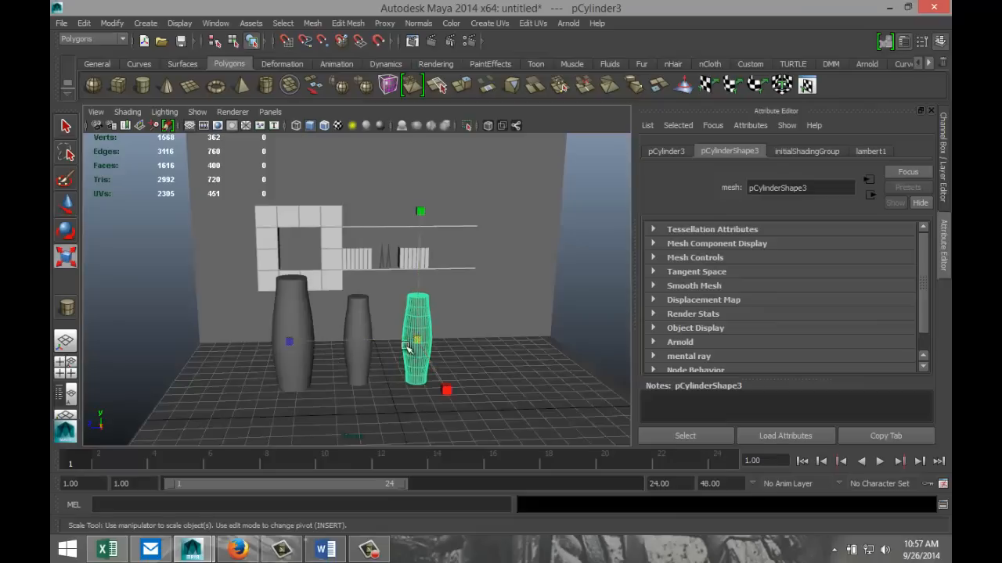
pyautogui.moveTo(416, 342); pyautogui.dragTo(404, 345)
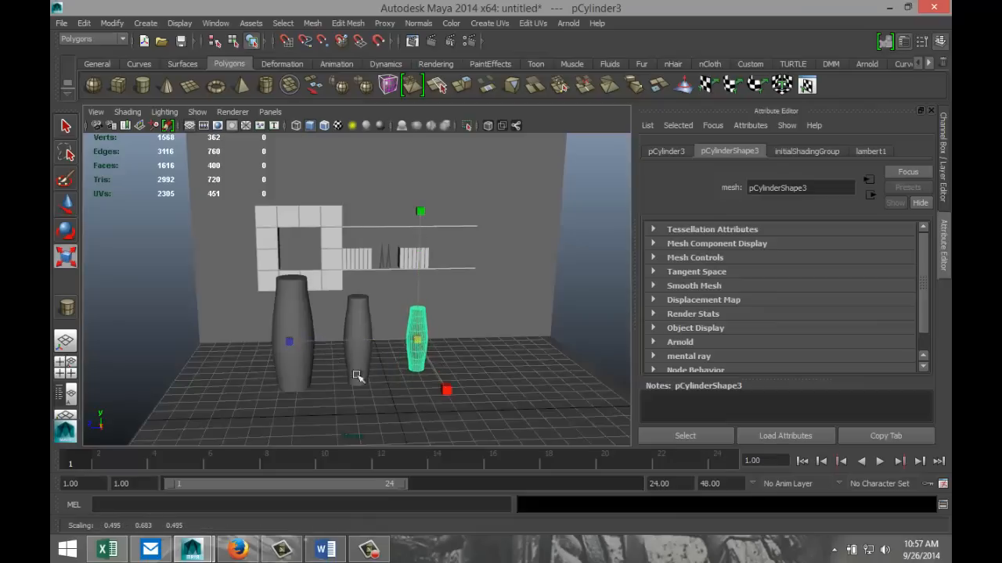
# Step: Bring the three vases and the book shelf into view together in the side view
pyautogui.click(67, 368)
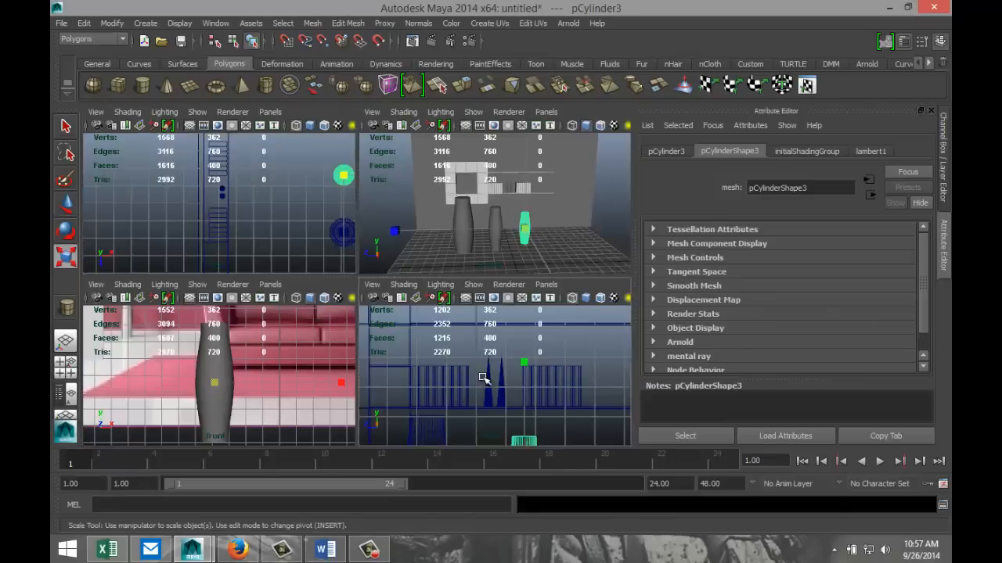
pyautogui.press('space')
pyautogui.press('f')
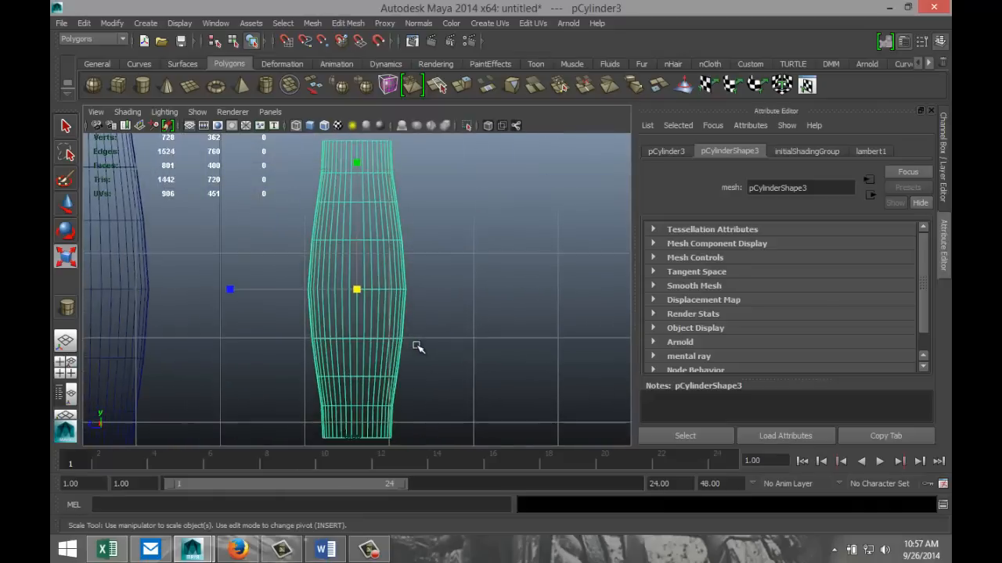
pyautogui.scroll(-5, 407, 351)
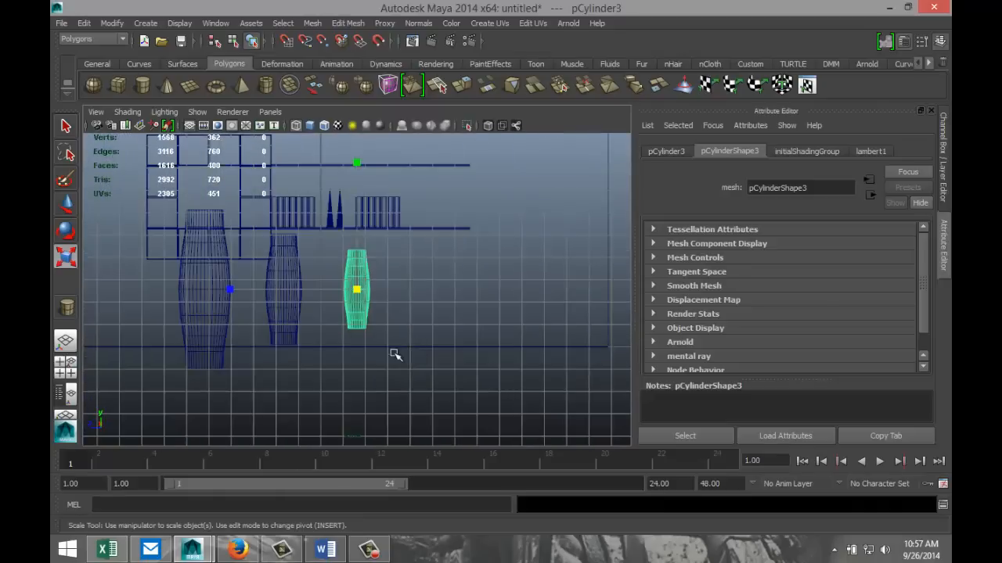
# Step: Move the three barrel-shaped cylinders vertically so that their bases rest on the ground line in the side view
pyautogui.click(215, 336)
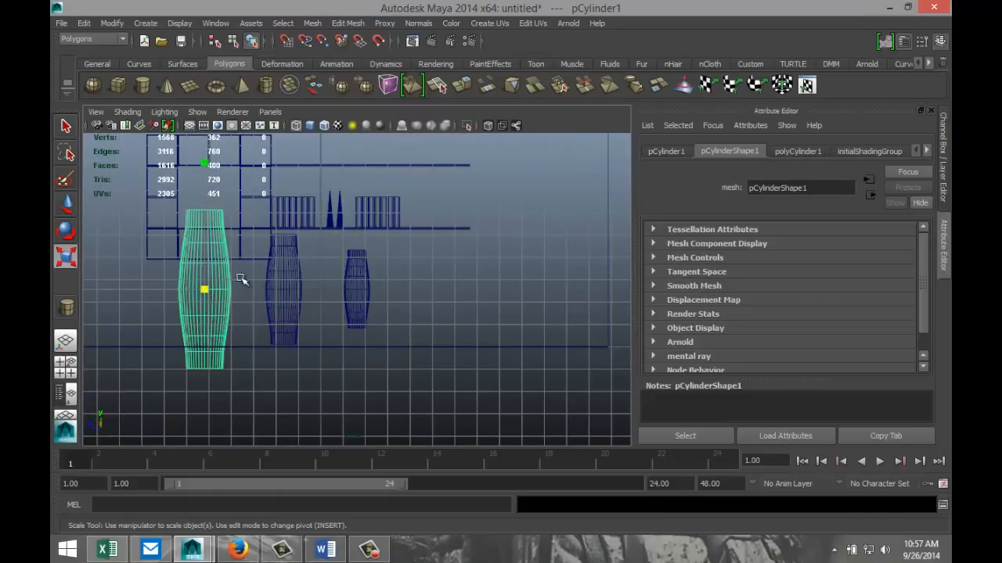
pyautogui.press('w')
pyautogui.moveTo(205, 256); pyautogui.dragTo(210, 236)
pyautogui.click(273, 248)
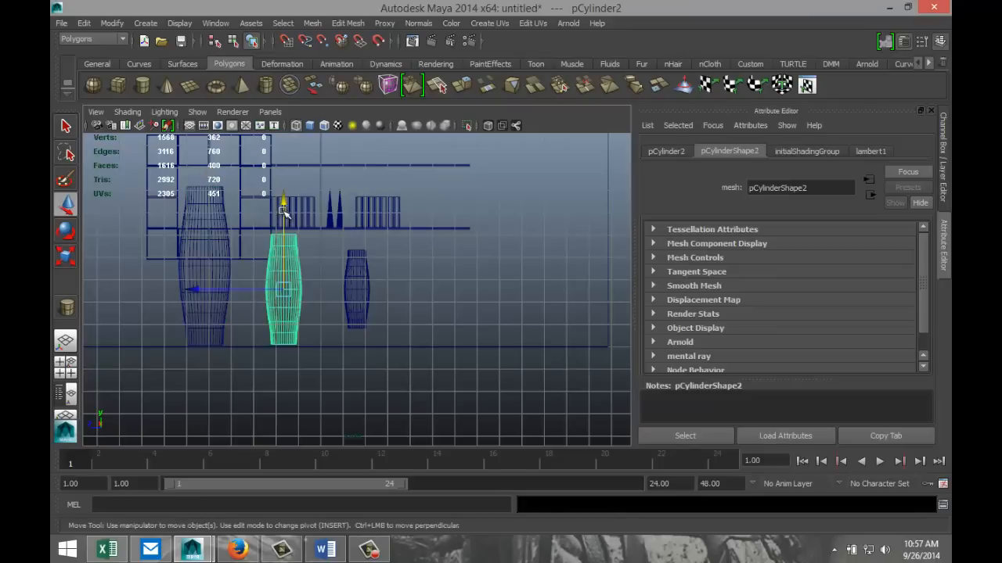
pyautogui.moveTo(283, 212); pyautogui.dragTo(285, 216)
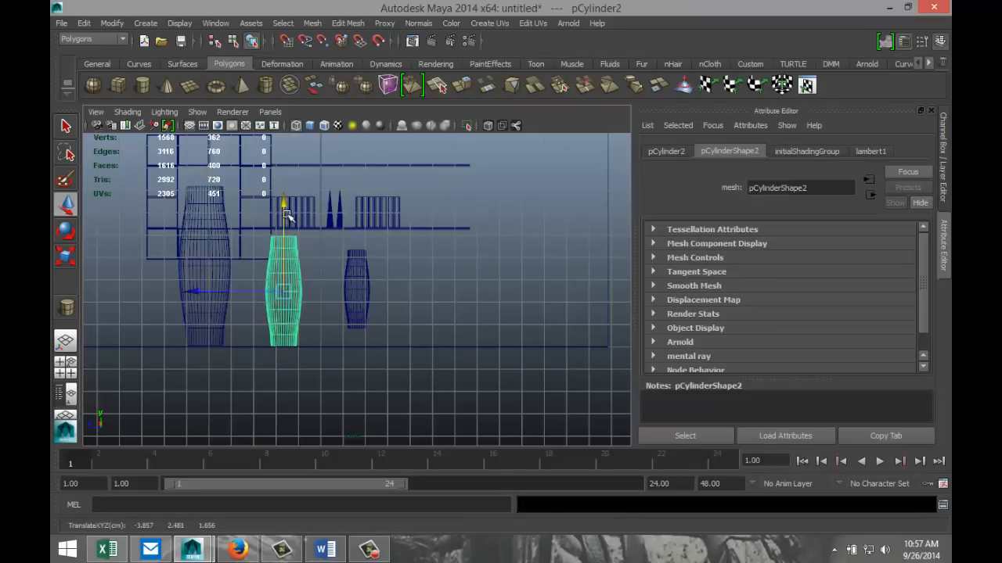
pyautogui.click(363, 281)
pyautogui.moveTo(357, 232); pyautogui.dragTo(361, 249)
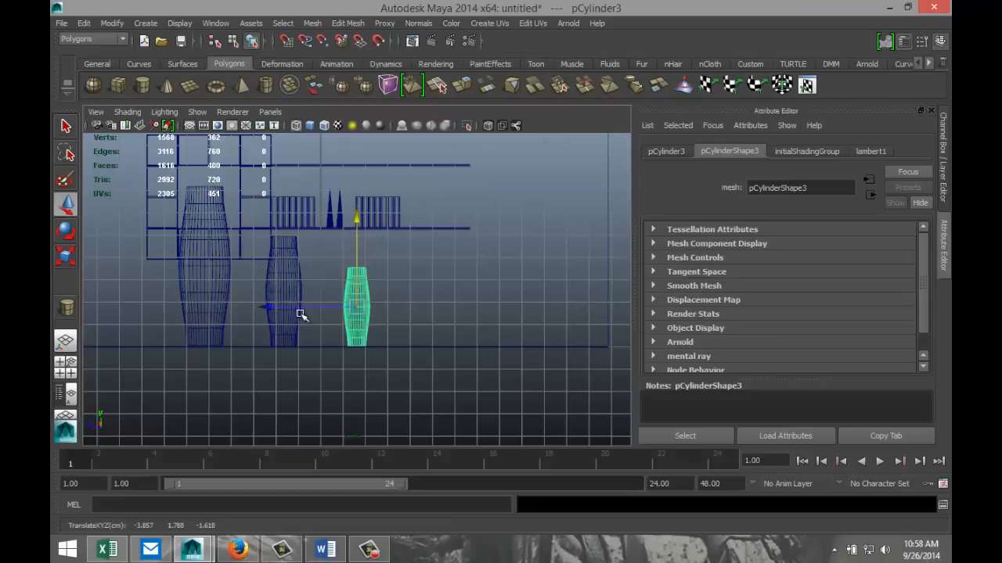
# Step: Combine the three barrel-shaped cylinders into a single mesh
pyautogui.keyDown('shift'); pyautogui.click(212, 275); pyautogui.keyUp('shift')
pyautogui.keyDown('shift'); pyautogui.click(288, 283); pyautogui.keyUp('shift')
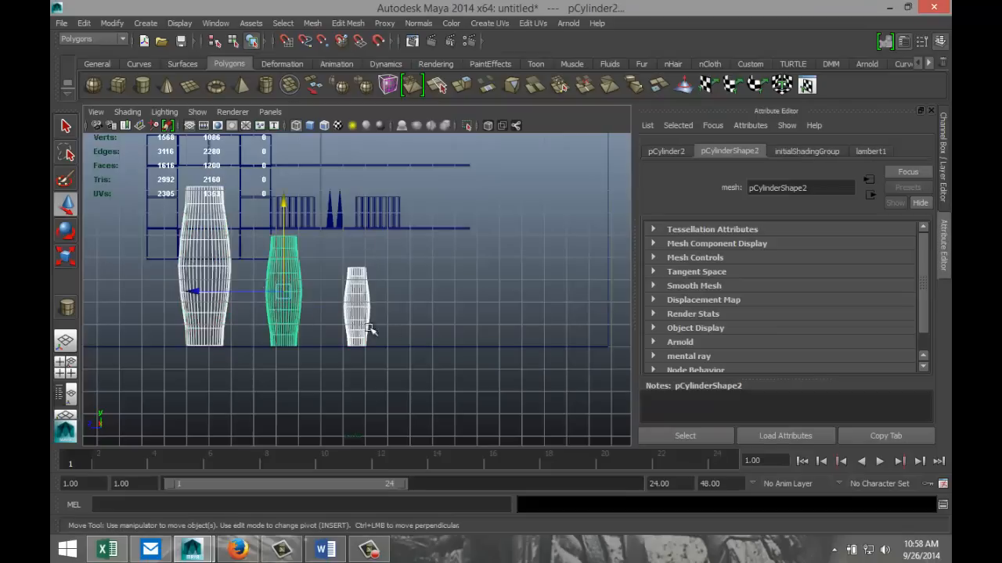
pyautogui.click(312, 23)
pyautogui.click(350, 45)
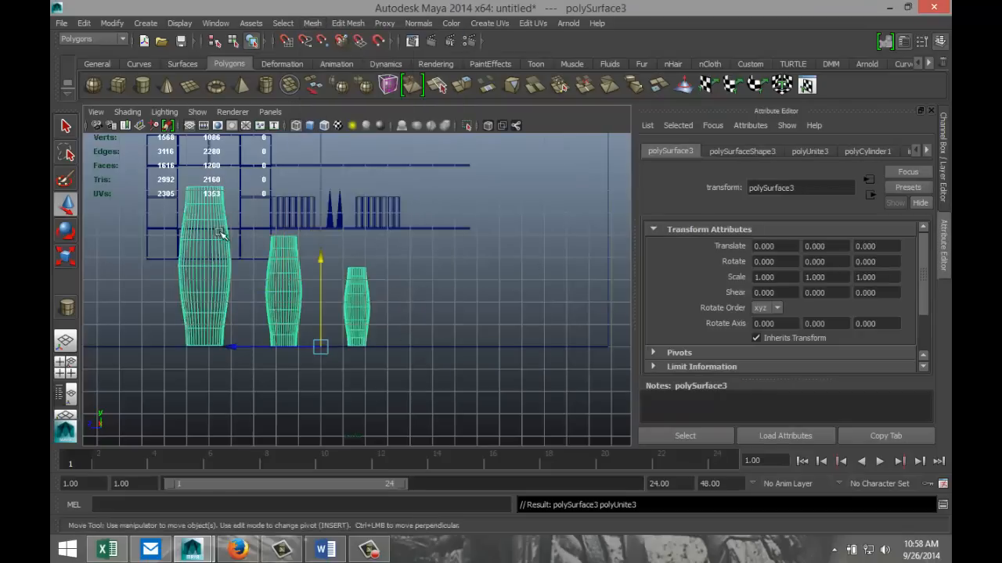
# Step: Scale the combined vases down uniformly to about 0.271 in the perspective view
pyautogui.click(72, 372)
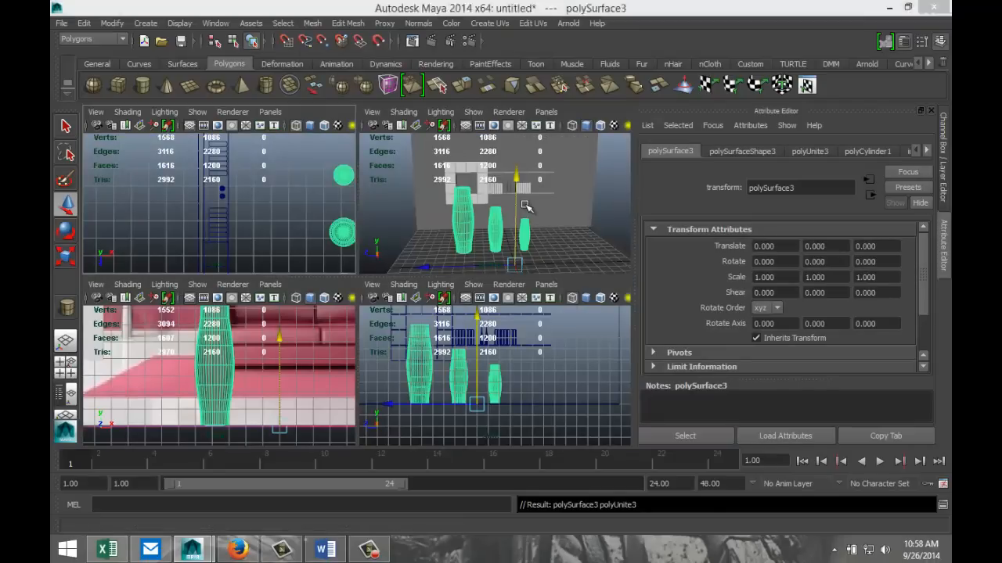
pyautogui.press('space')
pyautogui.scroll(-4, 415, 282)
pyautogui.keyDown('alt'); pyautogui.moveTo(350, 302); pyautogui.dragTo(316, 360); pyautogui.keyUp('alt')
pyautogui.press('r')
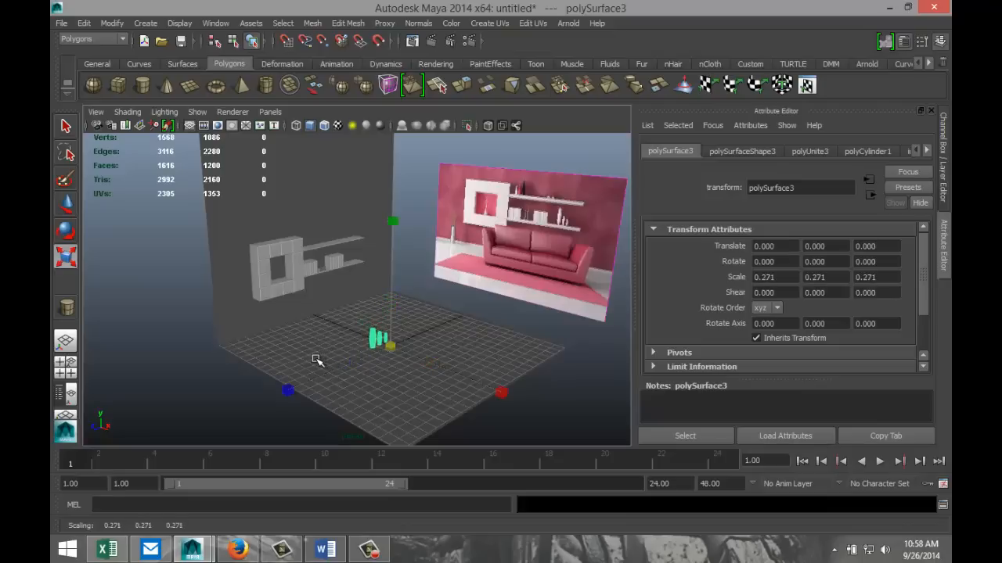
# Step: Move the vases onto the free end of the lower shelf, at about X -10.294, Y 5.372, Z -5.897
pyautogui.press('w')
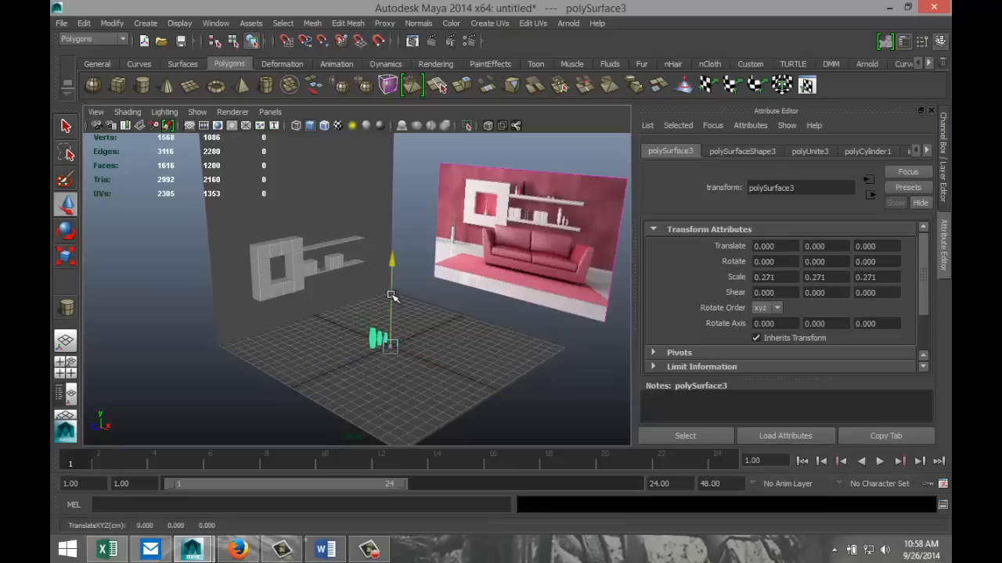
pyautogui.moveTo(394, 300); pyautogui.dragTo(397, 217)
pyautogui.moveTo(451, 291); pyautogui.dragTo(361, 286)
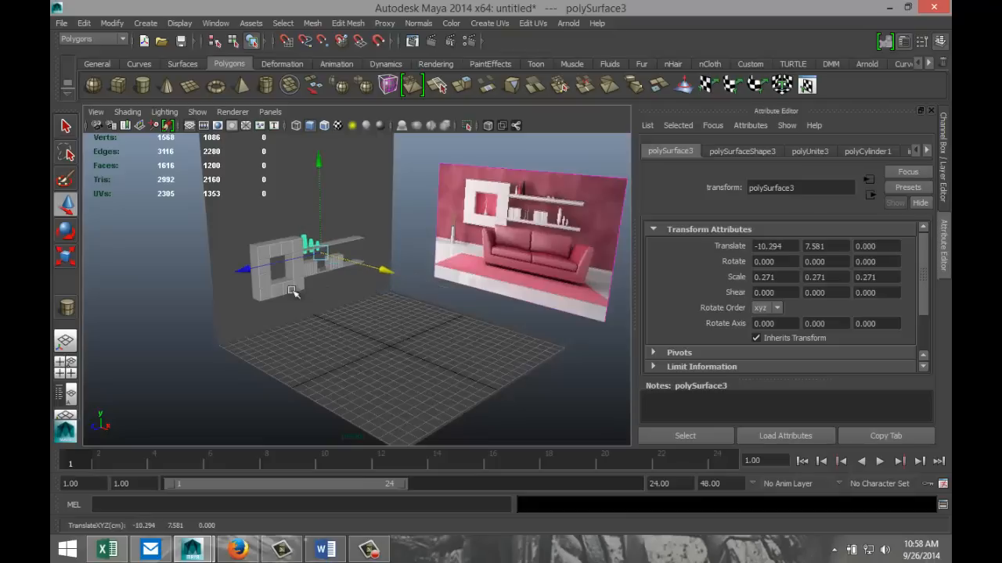
pyautogui.moveTo(232, 276); pyautogui.dragTo(317, 261)
pyautogui.moveTo(361, 200); pyautogui.dragTo(368, 219)
# Step: Bring the vases forward on the lower shelf to about X -9.842 and scale them uniformly to about 0.221
pyautogui.keyDown('alt'); pyautogui.moveTo(367, 219); pyautogui.dragTo(368, 286, button='right'); pyautogui.keyUp('alt')
pyautogui.keyDown('alt'); pyautogui.moveTo(382, 310); pyautogui.dragTo(307, 344); pyautogui.keyUp('alt')
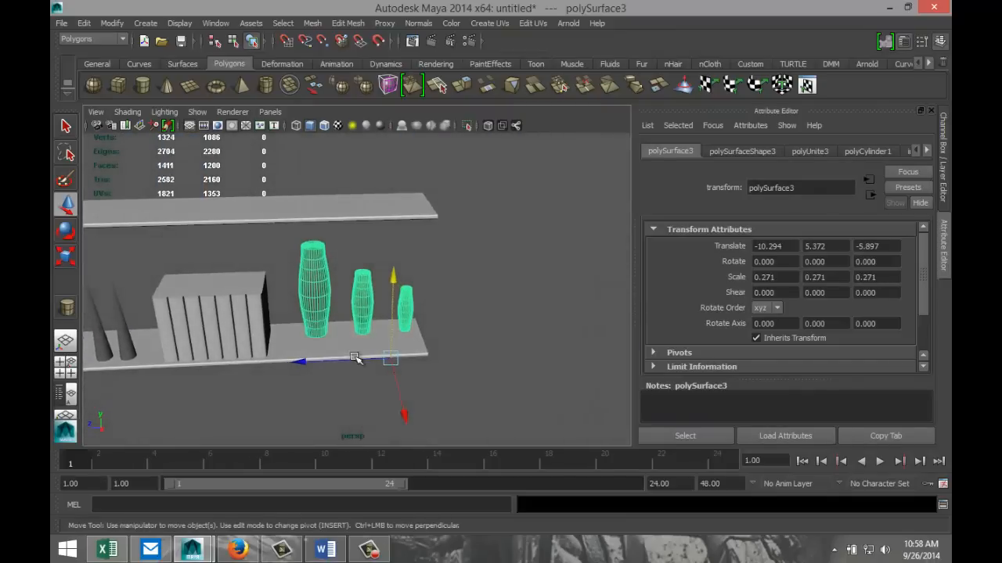
pyautogui.moveTo(405, 417); pyautogui.dragTo(407, 433)
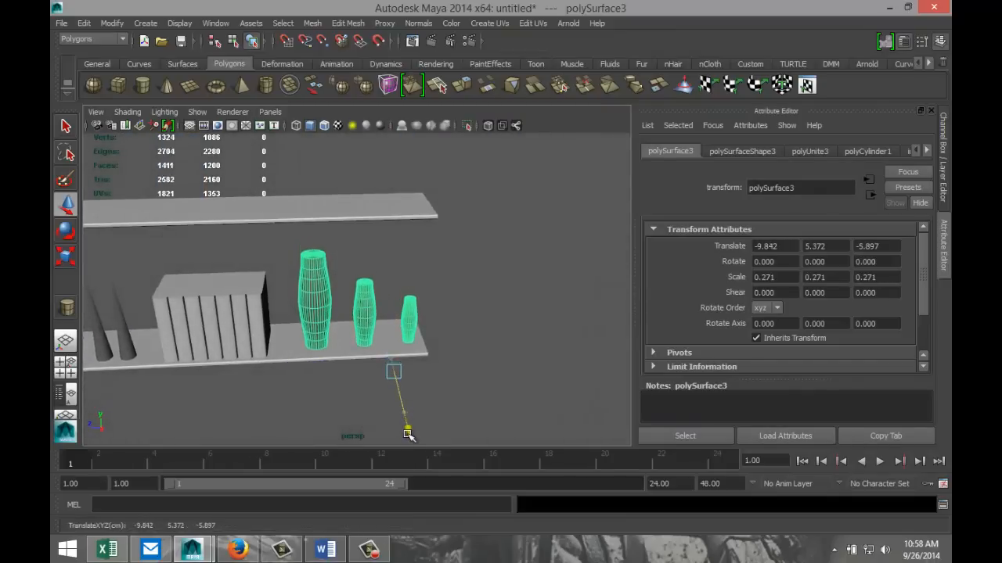
pyautogui.press('r')
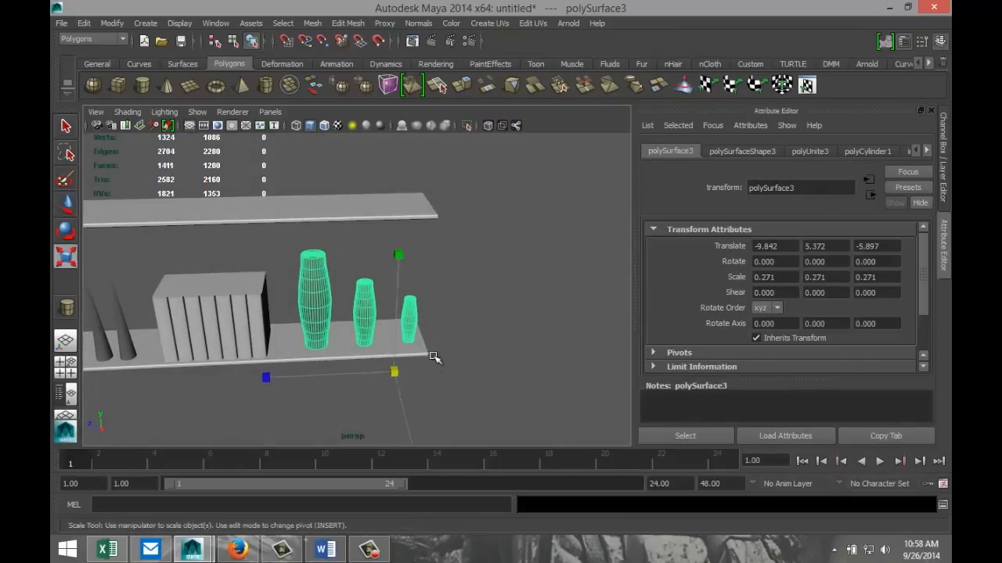
pyautogui.moveTo(395, 374); pyautogui.dragTo(368, 411)
# Step: Center the vases across the shelf's depth in the top view by moving them to about X -10.225
pyautogui.click(65, 362)
pyautogui.press('space')
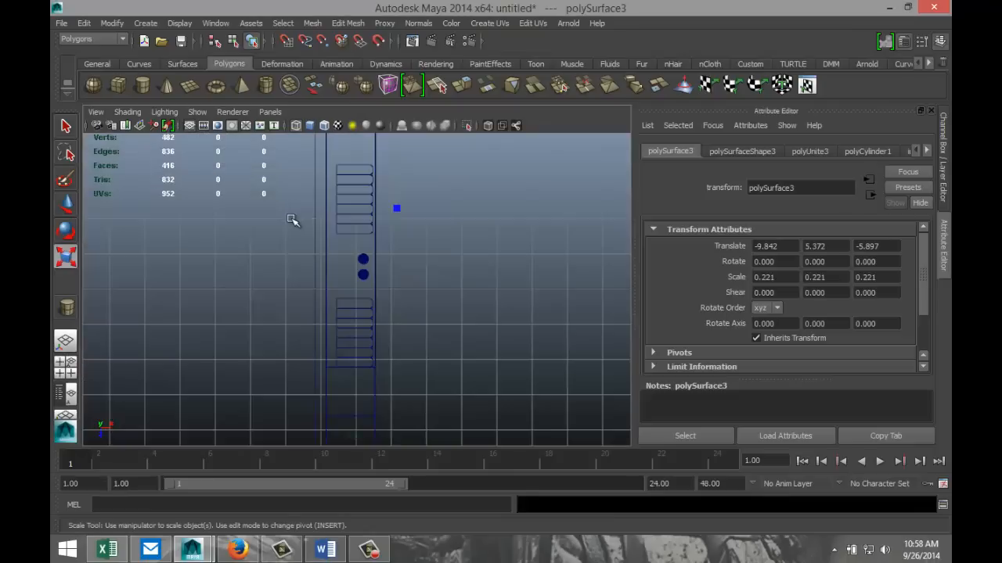
pyautogui.press('f')
pyautogui.scroll(-6, 405, 289)
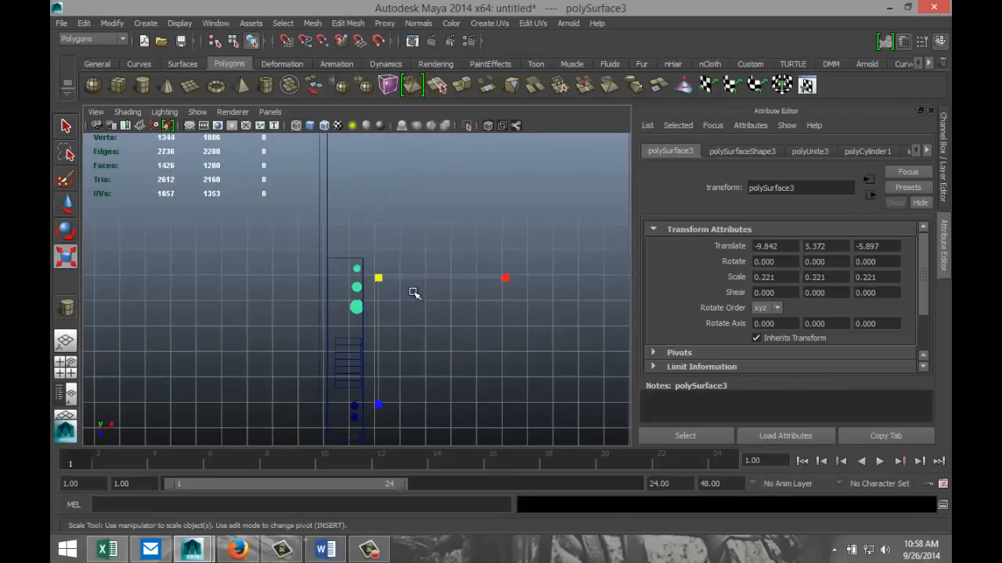
pyautogui.scroll(-1, 476, 313)
pyautogui.press('w')
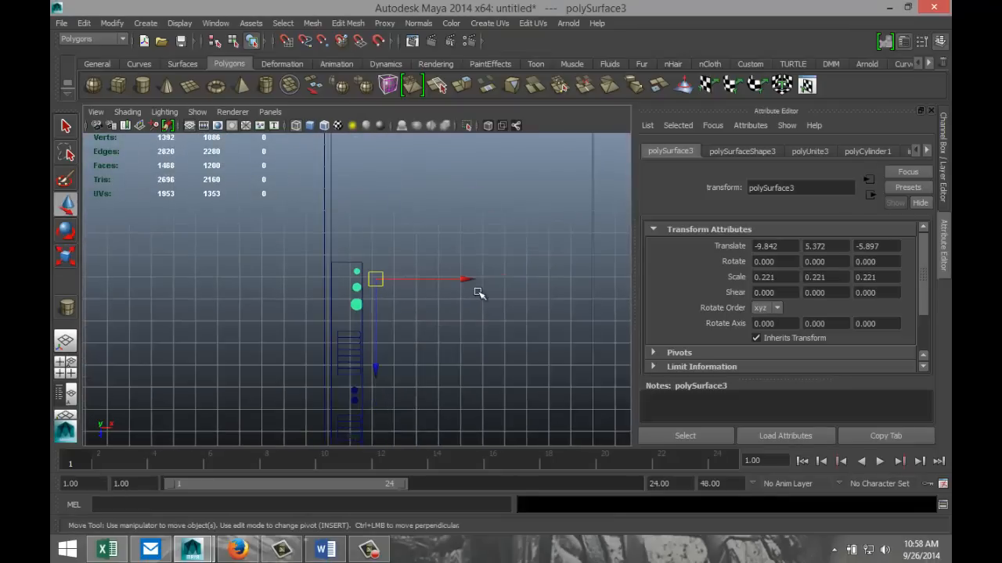
pyautogui.moveTo(470, 279); pyautogui.dragTo(461, 282)
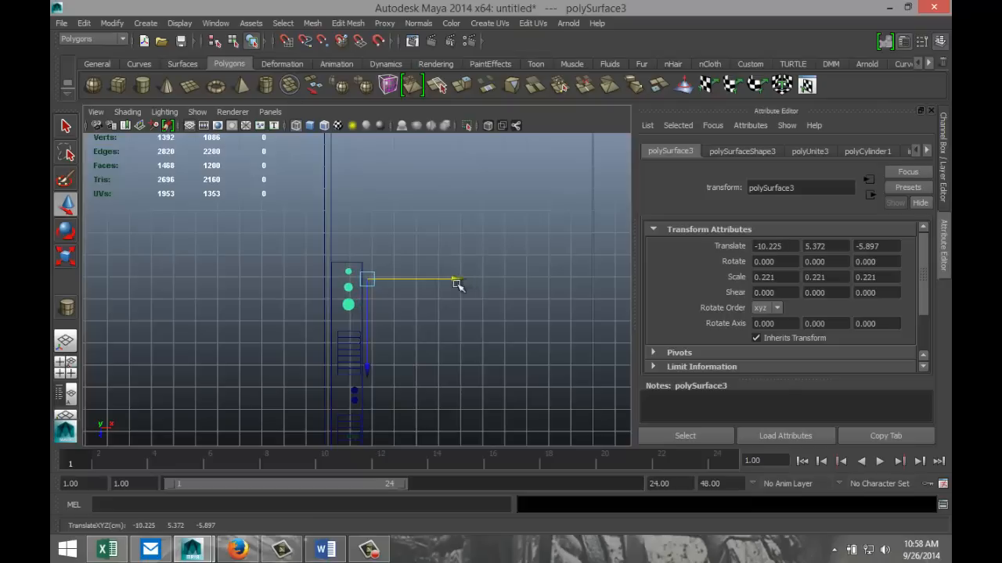
# Step: Lower the vases in the side view to about Y 5.343 so their bases sit on the shelf surface
pyautogui.click(65, 363)
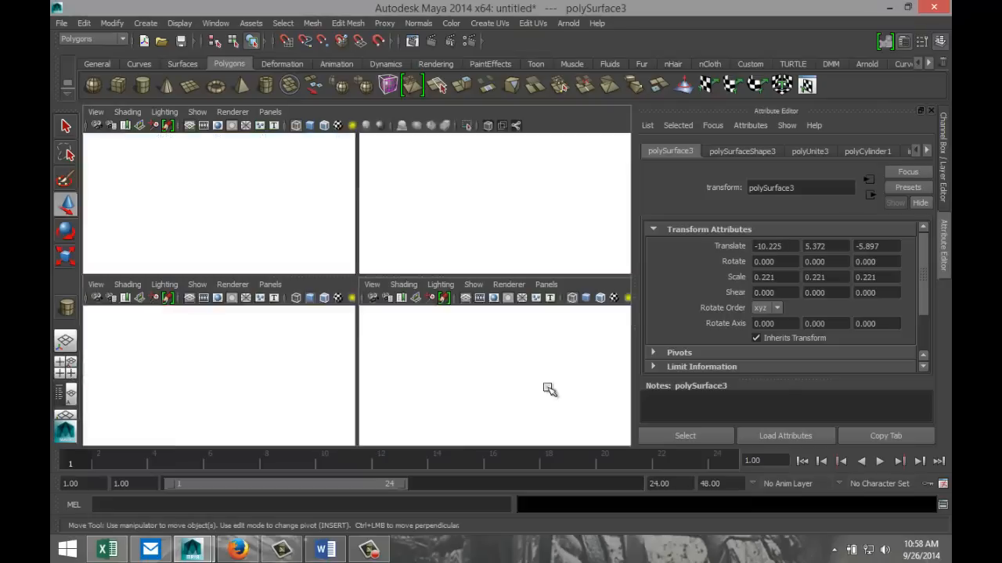
pyautogui.press('space')
pyautogui.press('f')
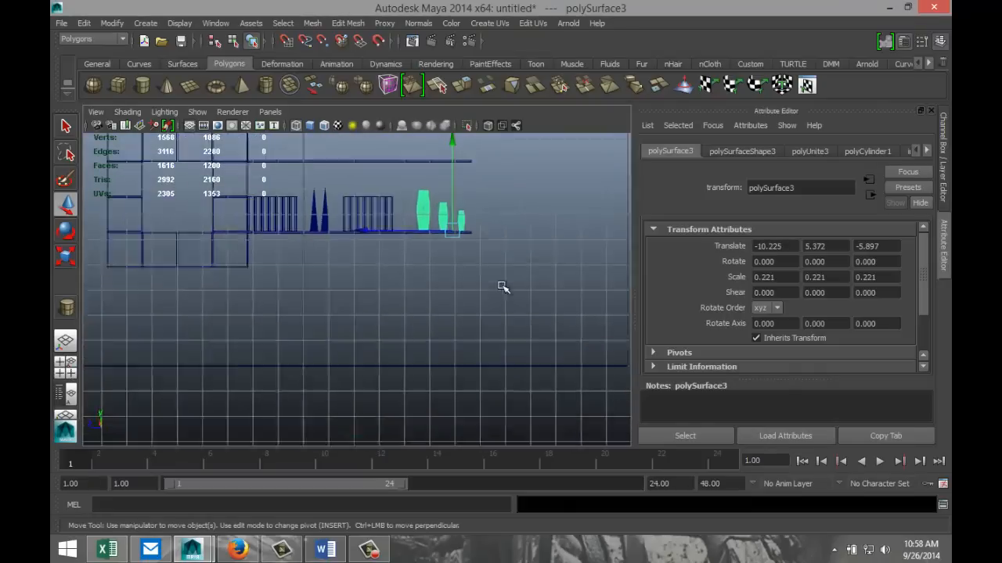
pyautogui.scroll(-10, 435, 379)
pyautogui.scroll(2, 434, 375)
pyautogui.scroll(4, 436, 379)
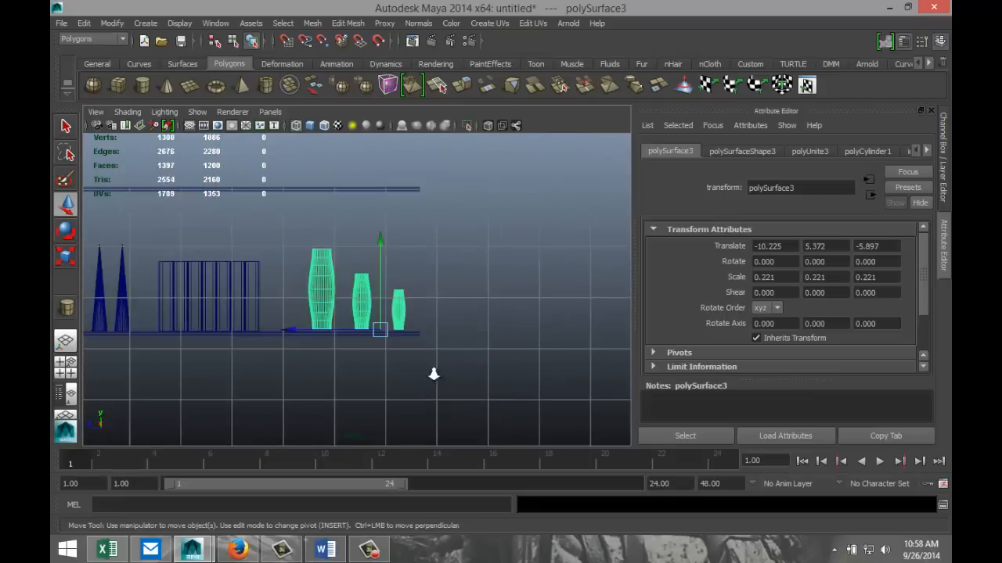
pyautogui.click(450, 296)
pyautogui.click(376, 307)
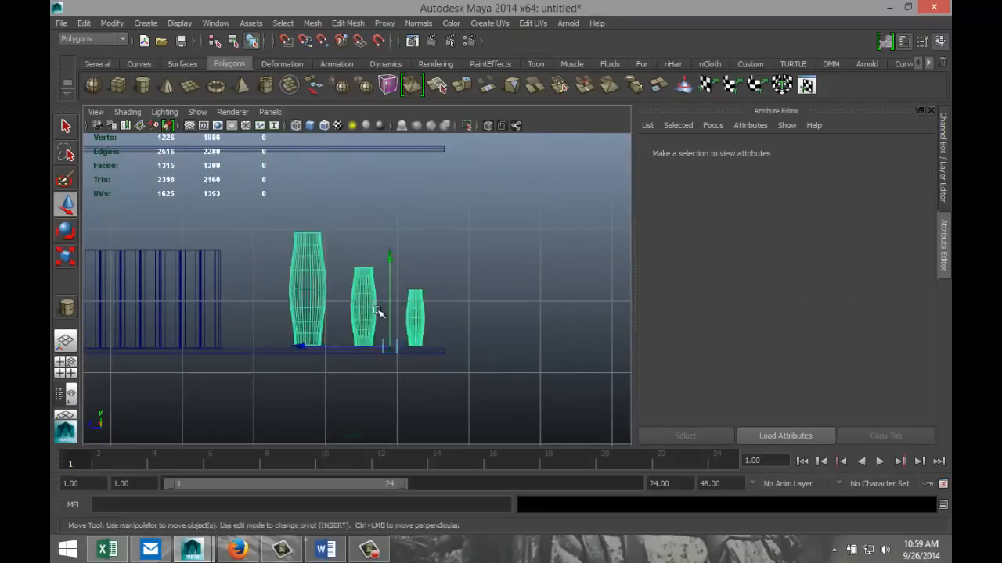
pyautogui.moveTo(389, 270); pyautogui.dragTo(390, 272)
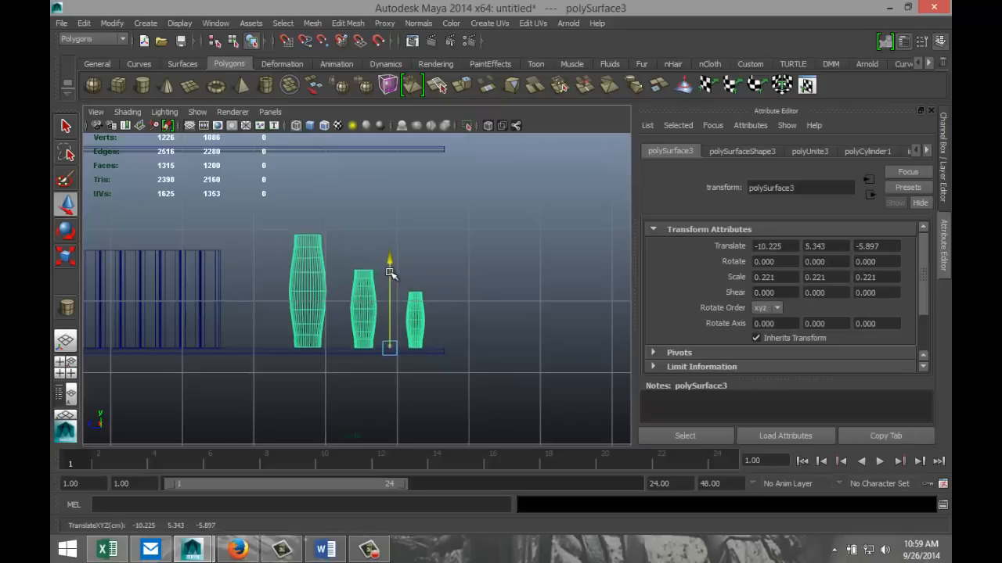
# Step: Create a polygon sphere with a radius of about 1.84 on the floor grid in the perspective view
pyautogui.click(66, 368)
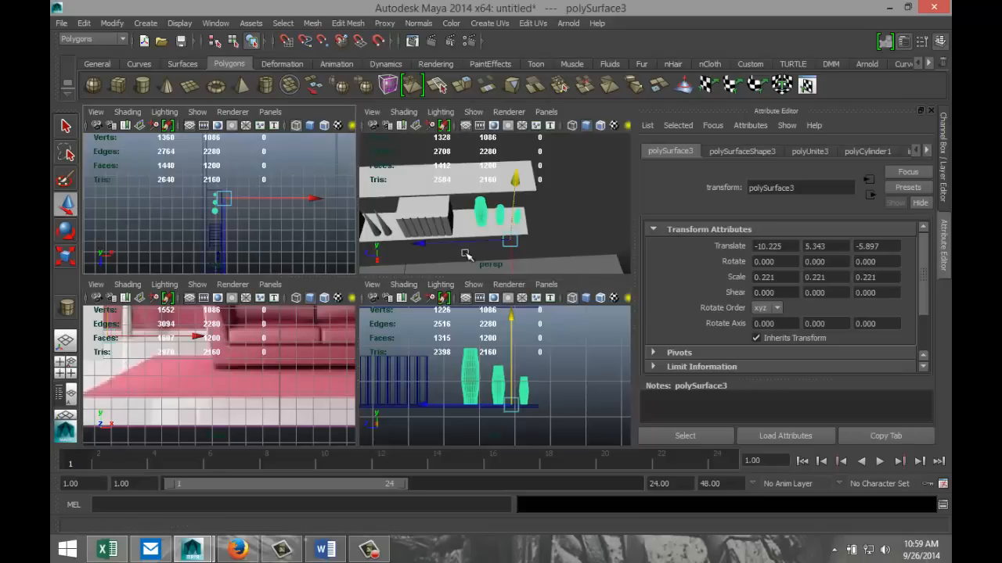
pyautogui.press('space')
pyautogui.moveTo(443, 281)
pyautogui.keyDown('alt'); pyautogui.mouseDown()
pyautogui.moveTo(416, 282)
pyautogui.moveTo(459, 253)
pyautogui.moveTo(518, 248)
pyautogui.moveTo(571, 224)
pyautogui.moveTo(428, 286)
pyautogui.mouseUp(); pyautogui.keyUp('alt')
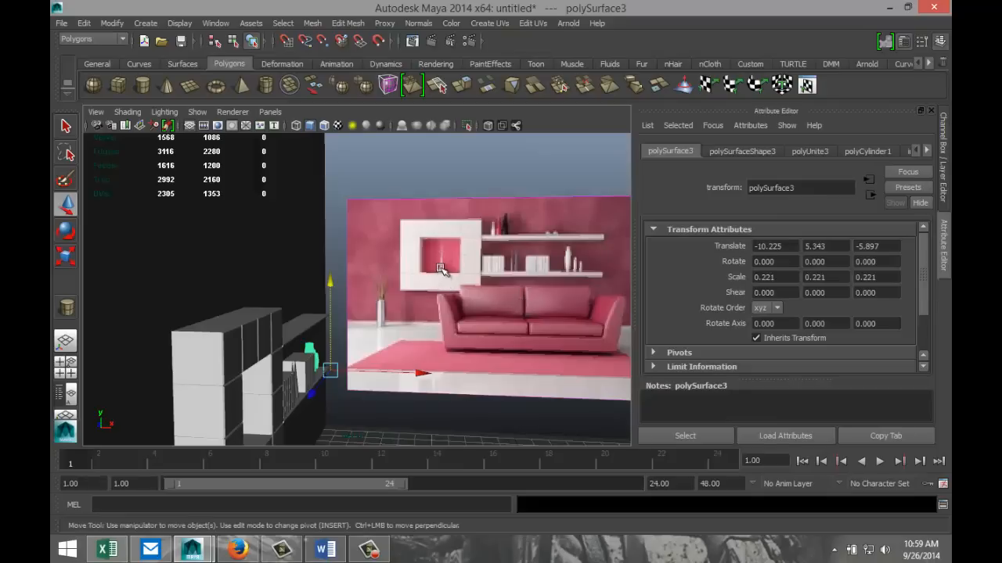
pyautogui.scroll(-3, 448, 325)
pyautogui.keyDown('alt'); pyautogui.moveTo(470, 351); pyautogui.dragTo(382, 348); pyautogui.keyUp('alt')
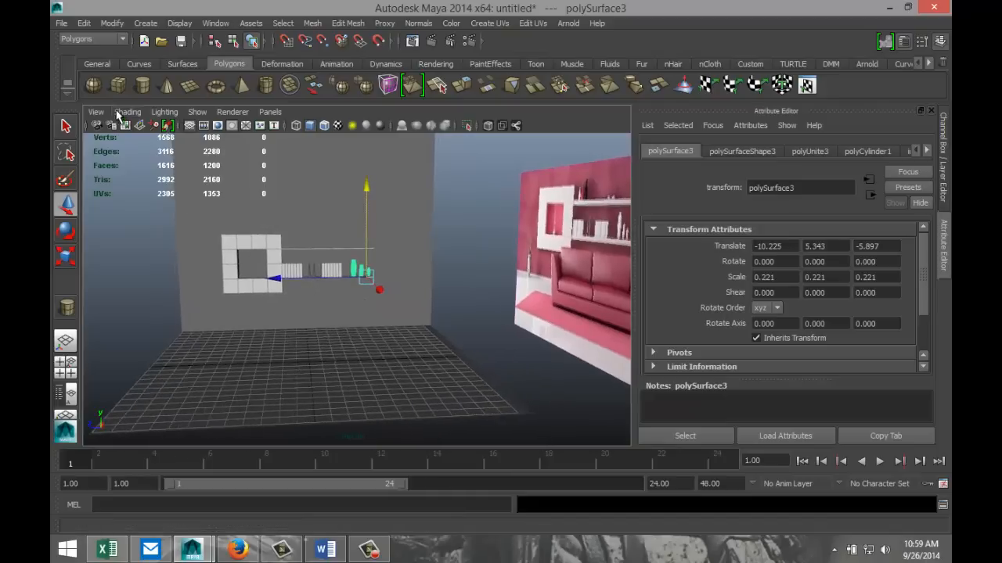
pyautogui.click(93, 84)
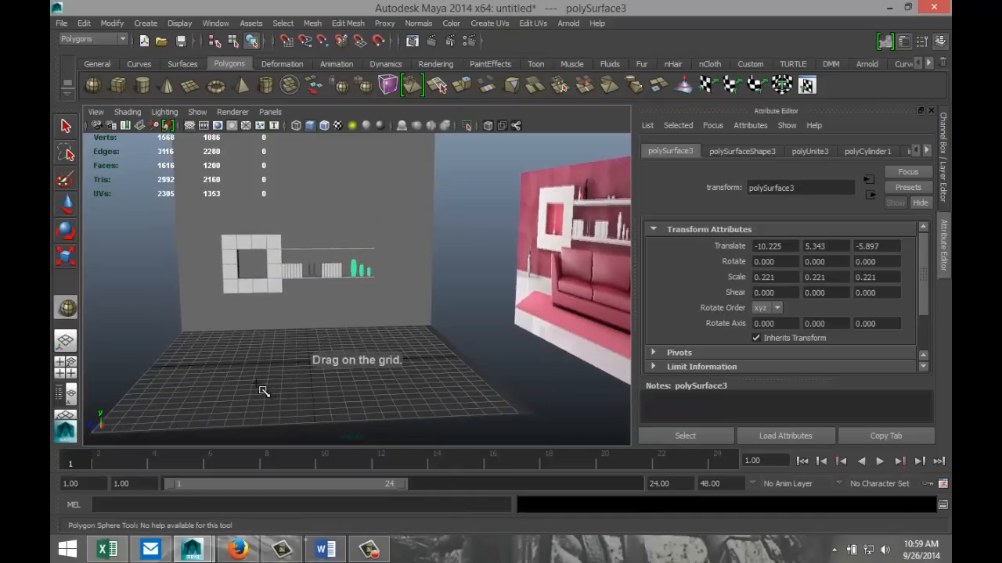
pyautogui.moveTo(261, 391); pyautogui.dragTo(290, 394)
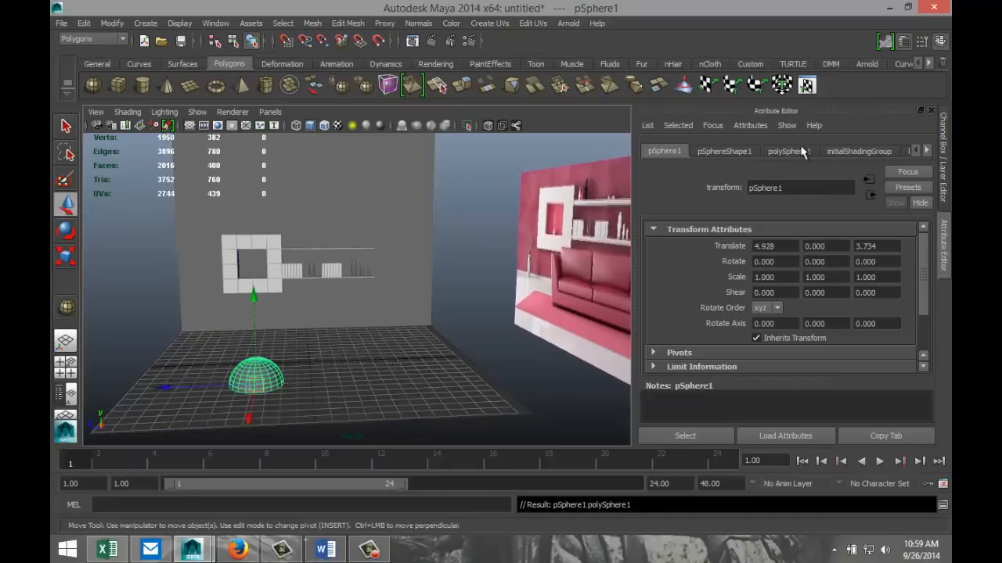
# Step: Set the sphere's axis and height subdivisions to 40 and raise it to about Y 1.93 above the floor
pyautogui.click(789, 151)
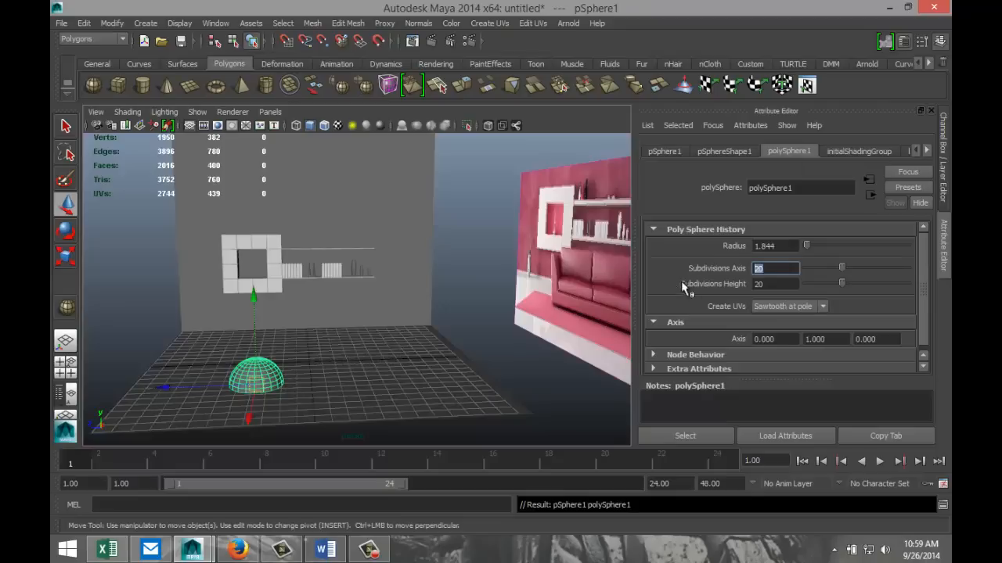
pyautogui.doubleClick(788, 285)
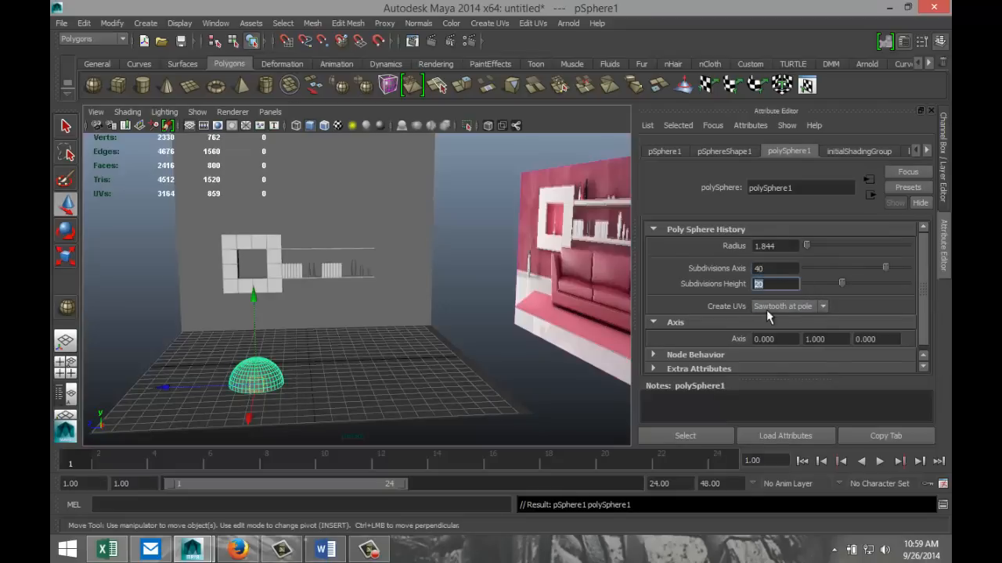
pyautogui.write('40')
pyautogui.click(785, 271)
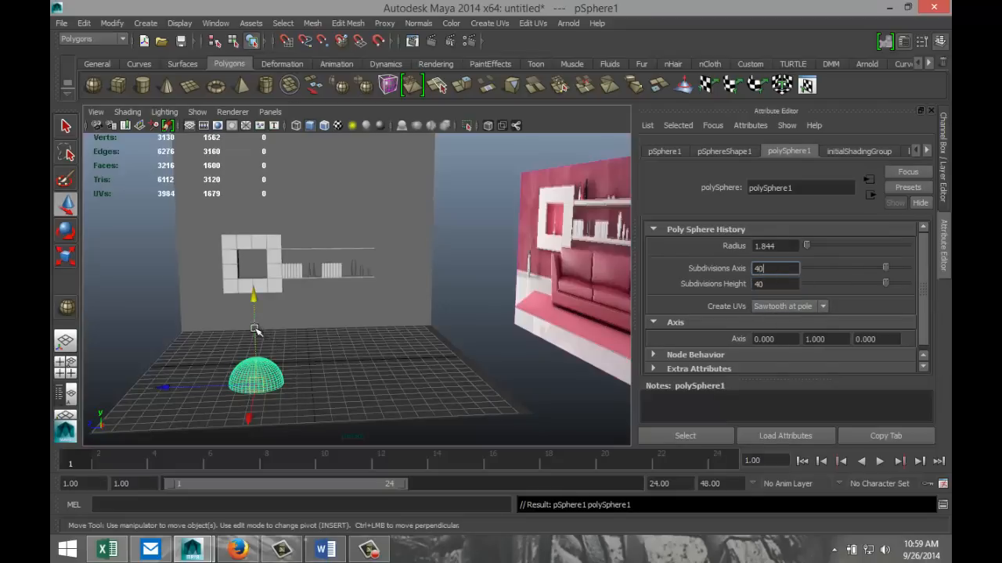
pyautogui.moveTo(255, 329); pyautogui.dragTo(255, 301)
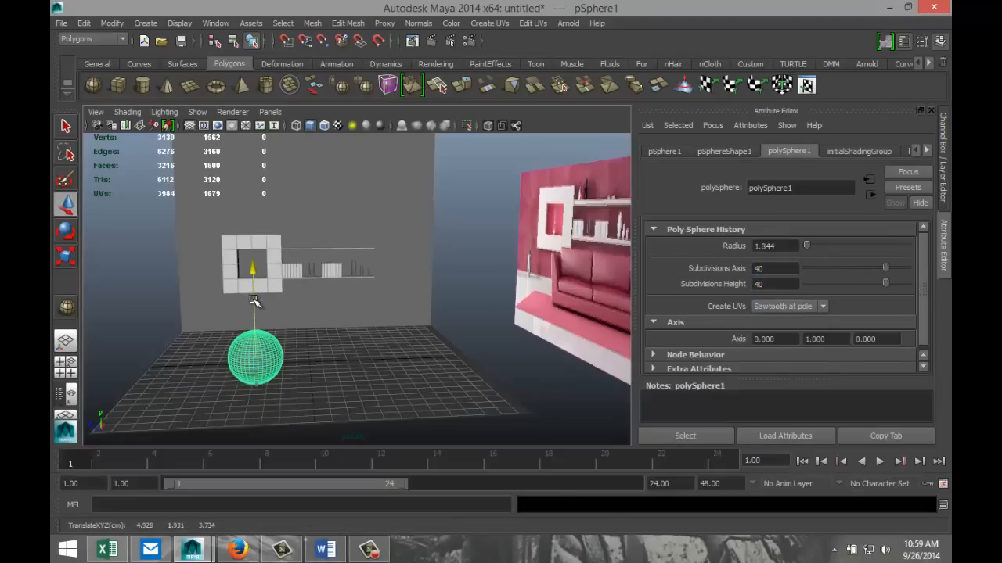
# Step: Delete the faces of roughly the upper third of the sphere in the front view, leaving an open bowl
pyautogui.scroll(3, 332, 380)
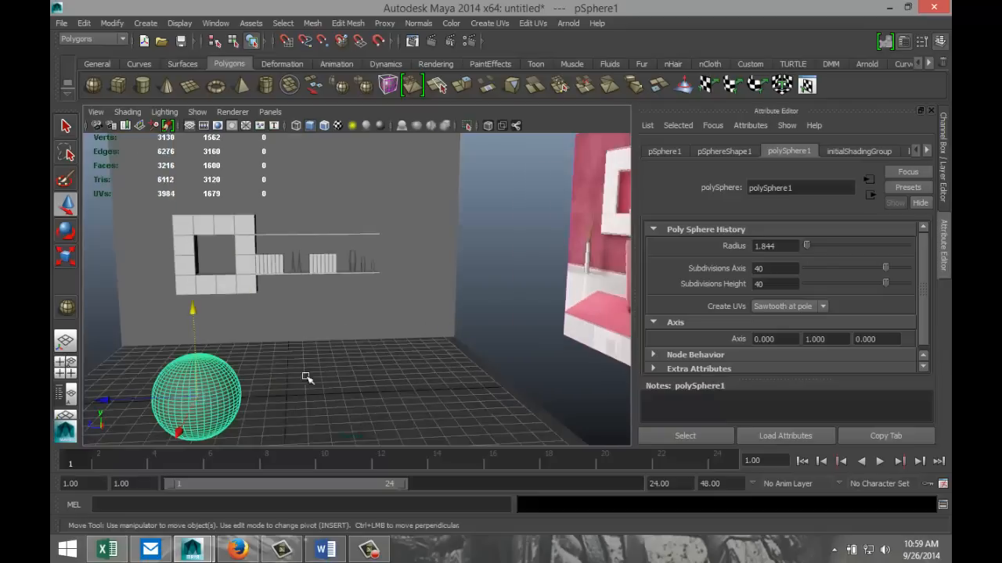
pyautogui.click(65, 366)
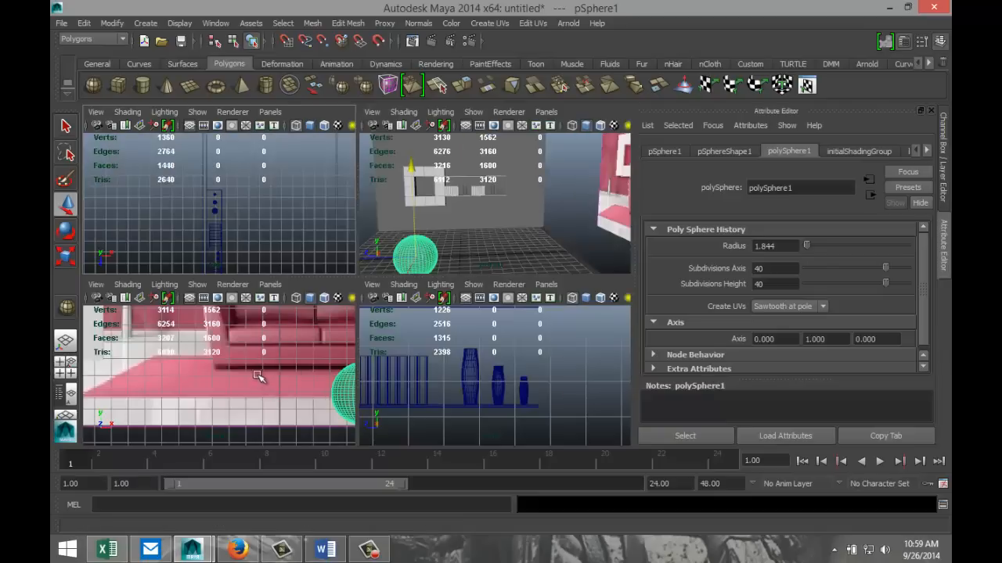
pyautogui.press('space')
pyautogui.scroll(-3, 483, 369)
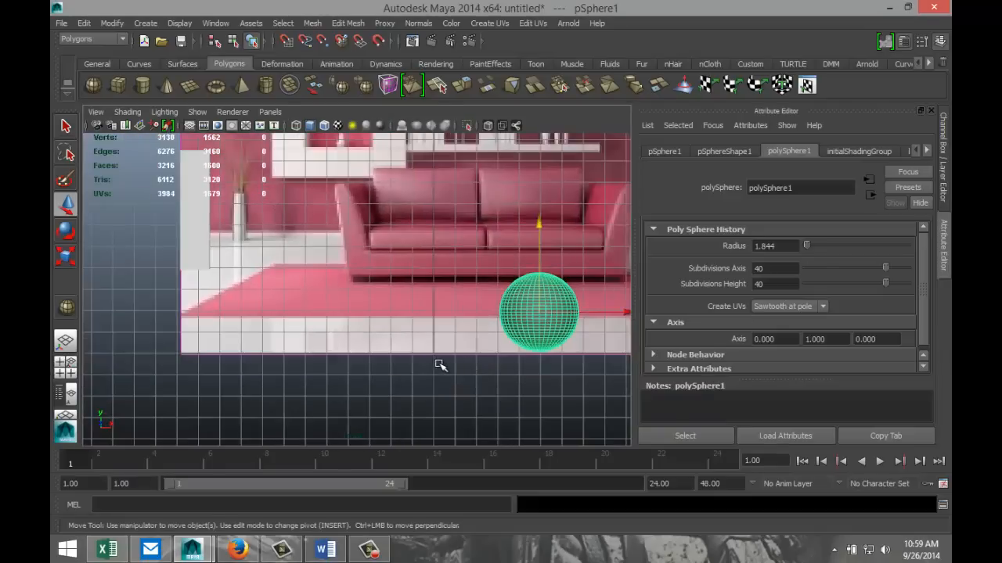
pyautogui.keyDown('alt'); pyautogui.moveTo(440, 365); pyautogui.dragTo(297, 391, button='middle'); pyautogui.keyUp('alt')
pyautogui.scroll(3, 395, 368)
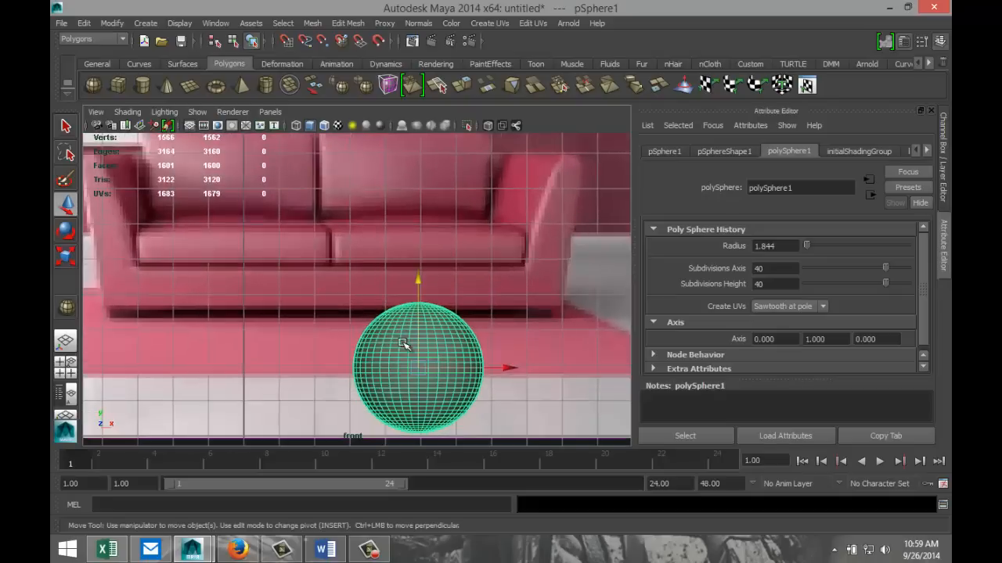
pyautogui.moveTo(403, 324); pyautogui.dragTo(405, 306, button='right')
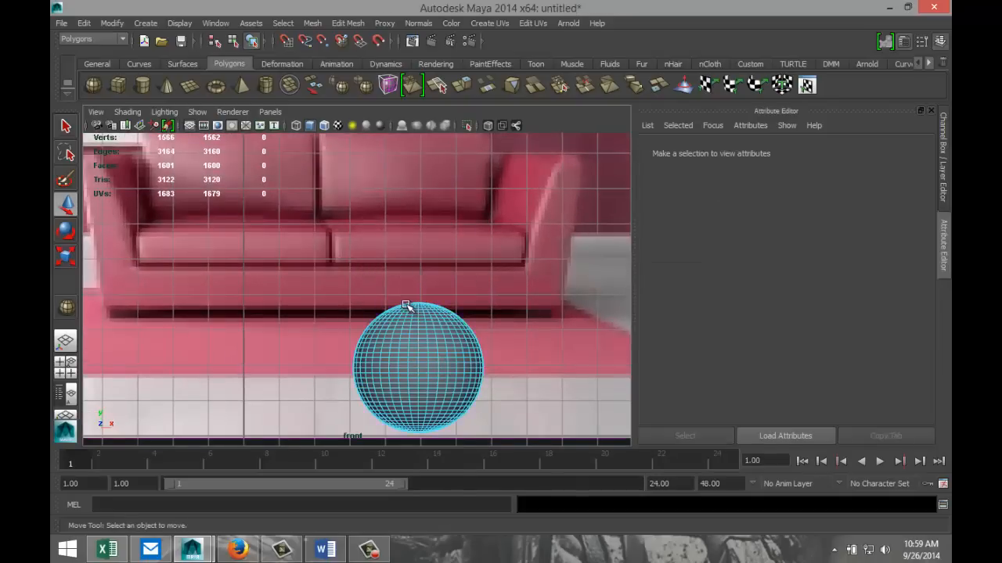
pyautogui.moveTo(277, 278); pyautogui.dragTo(572, 341)
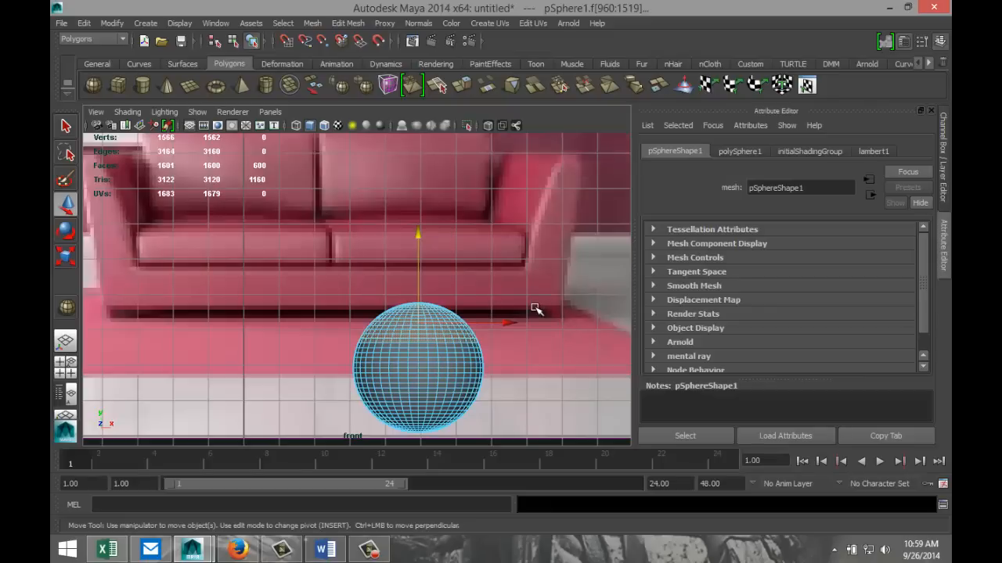
pyautogui.press('Delete')
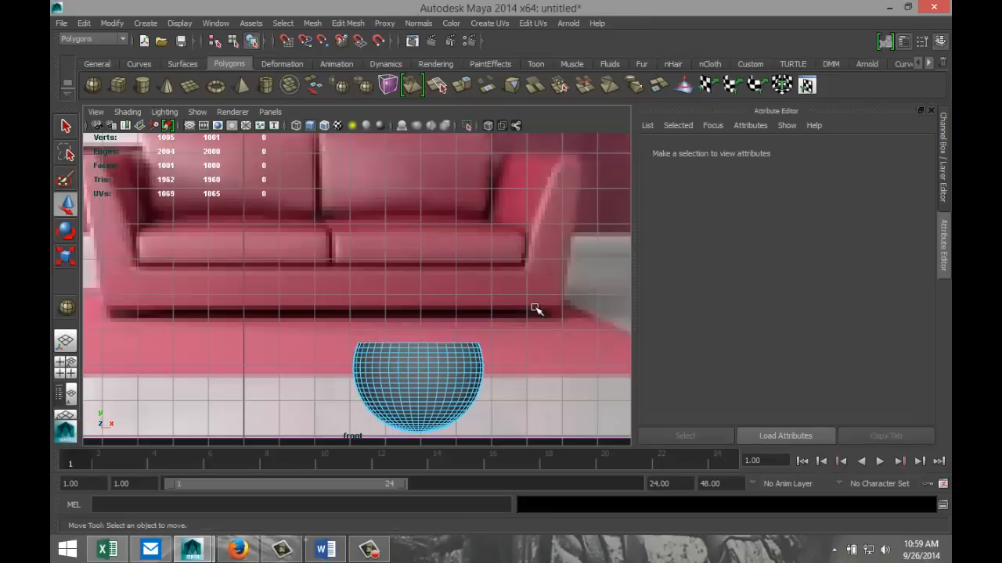
# Step: Flatten the whole bowl vertically in the perspective view by scaling it to about 0.626 in Y
pyautogui.click(66, 370)
pyautogui.press('space')
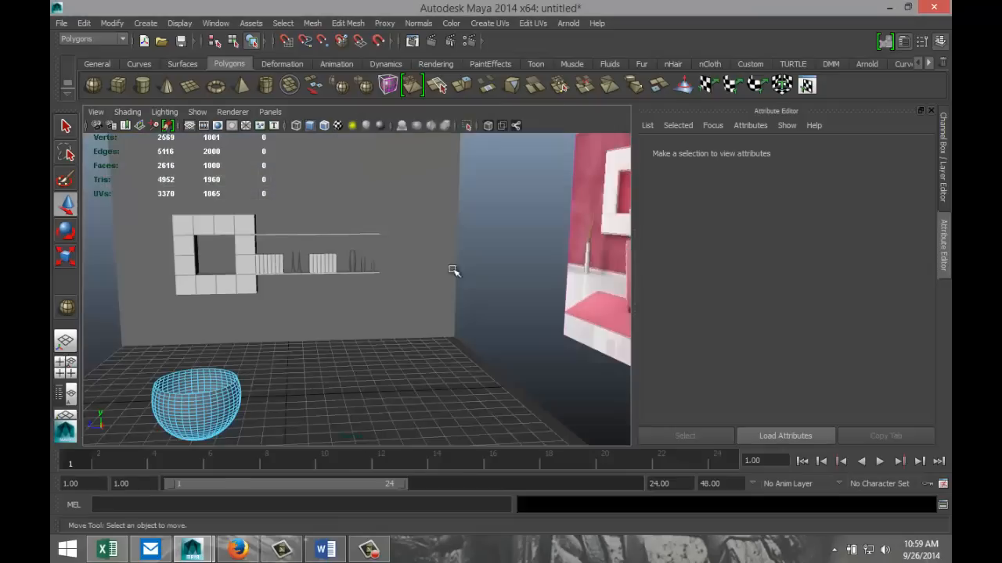
pyautogui.moveTo(199, 406); pyautogui.dragTo(262, 260, button='right')
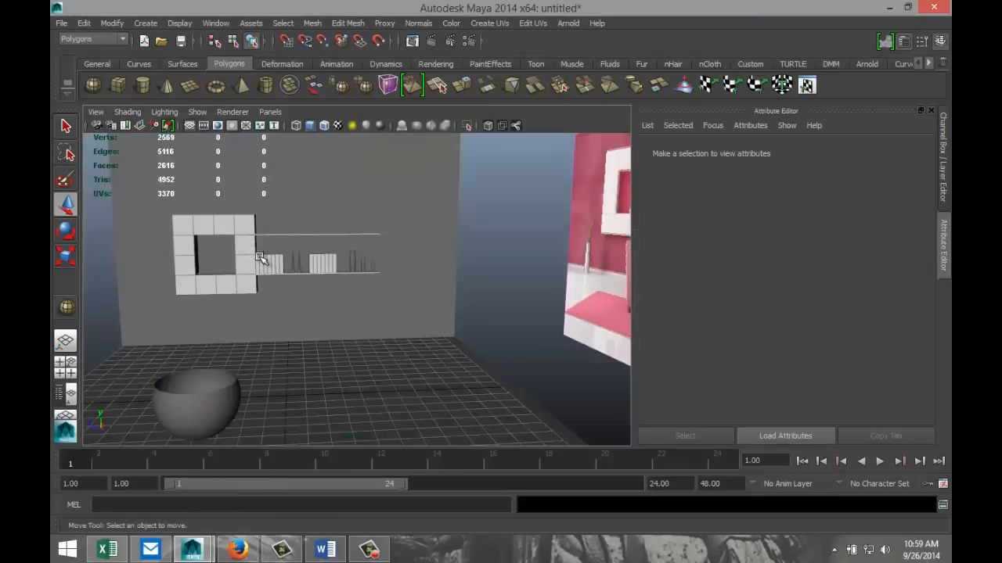
pyautogui.click(208, 412)
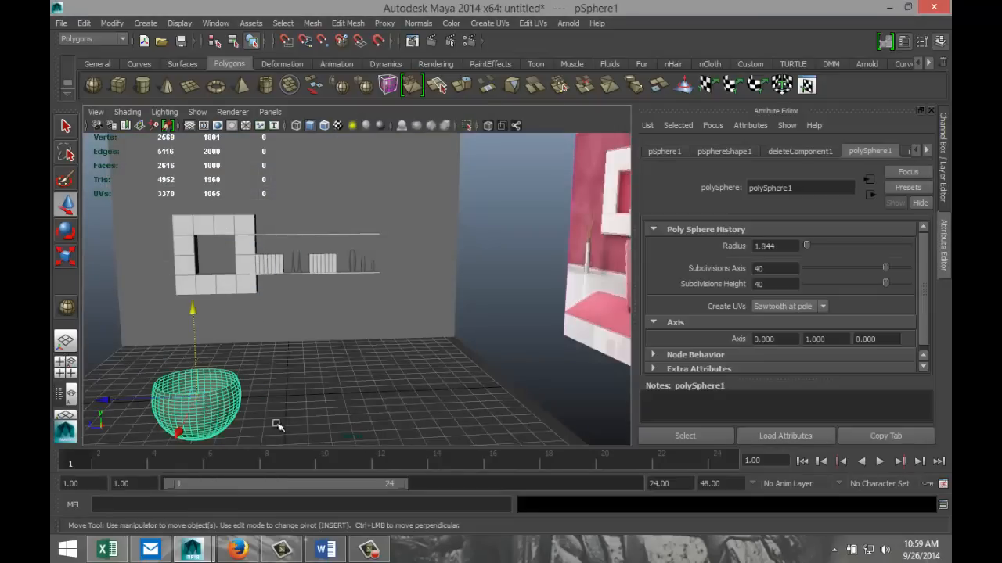
pyautogui.press('r')
pyautogui.moveTo(193, 269); pyautogui.dragTo(200, 318)
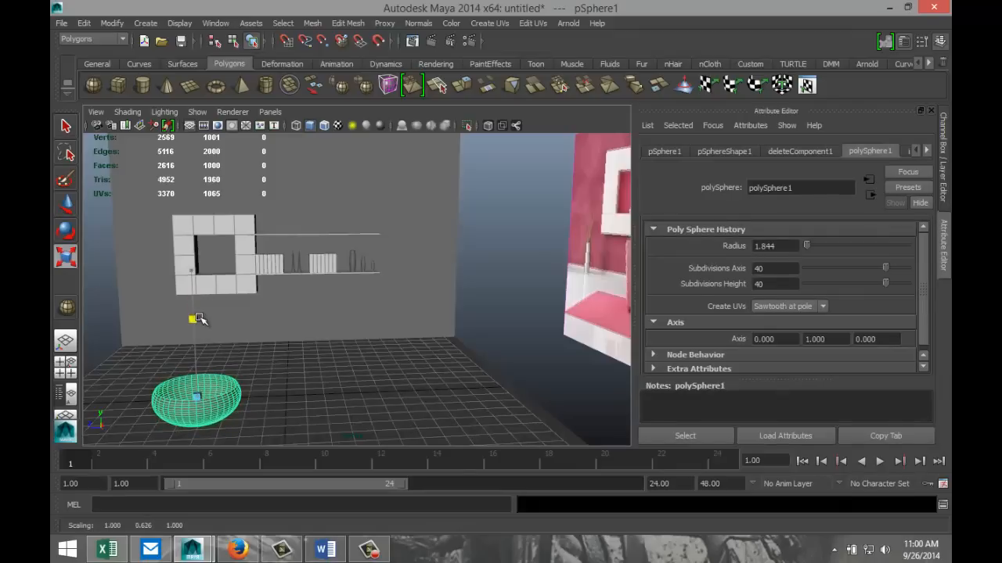
# Step: Select the bowl's open rim edge loop and raise it to about Y 7.046 to form a tall vase wall
pyautogui.keyDown('alt'); pyautogui.moveTo(340, 401); pyautogui.dragTo(418, 347); pyautogui.keyUp('alt')
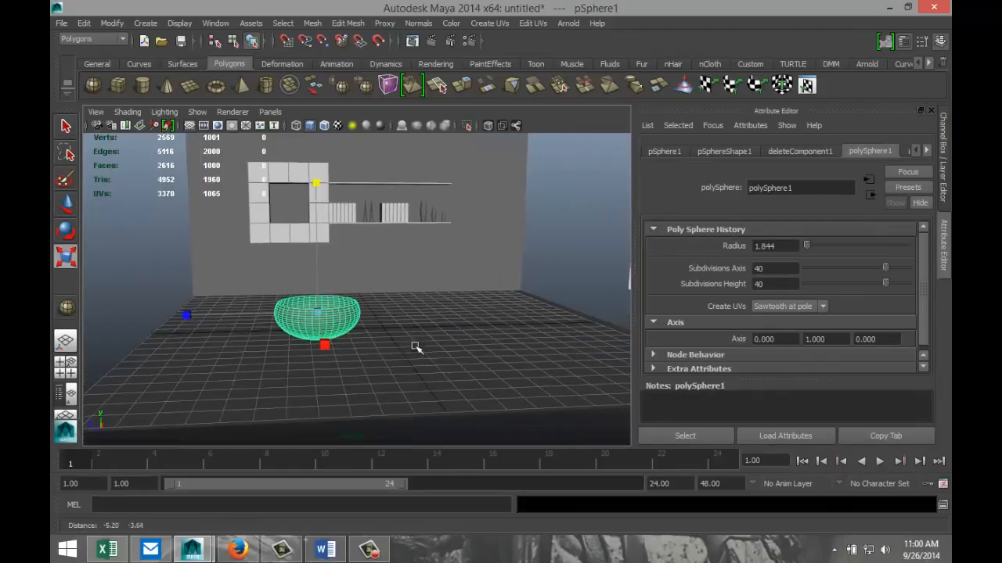
pyautogui.scroll(5, 411, 358)
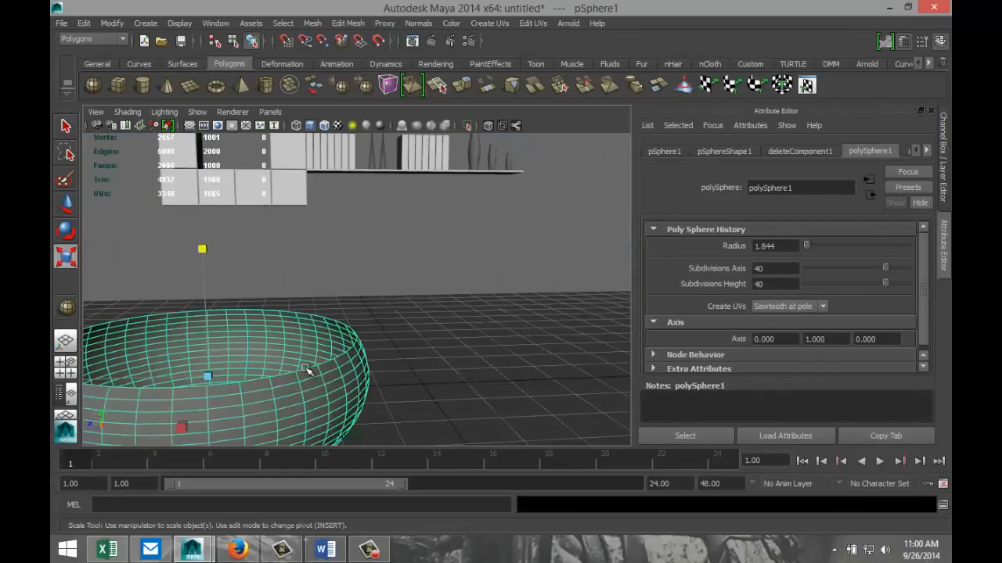
pyautogui.rightClick(305, 369)
pyautogui.moveTo(309, 327); pyautogui.dragTo(306, 235, button='right')
pyautogui.doubleClick(308, 368)
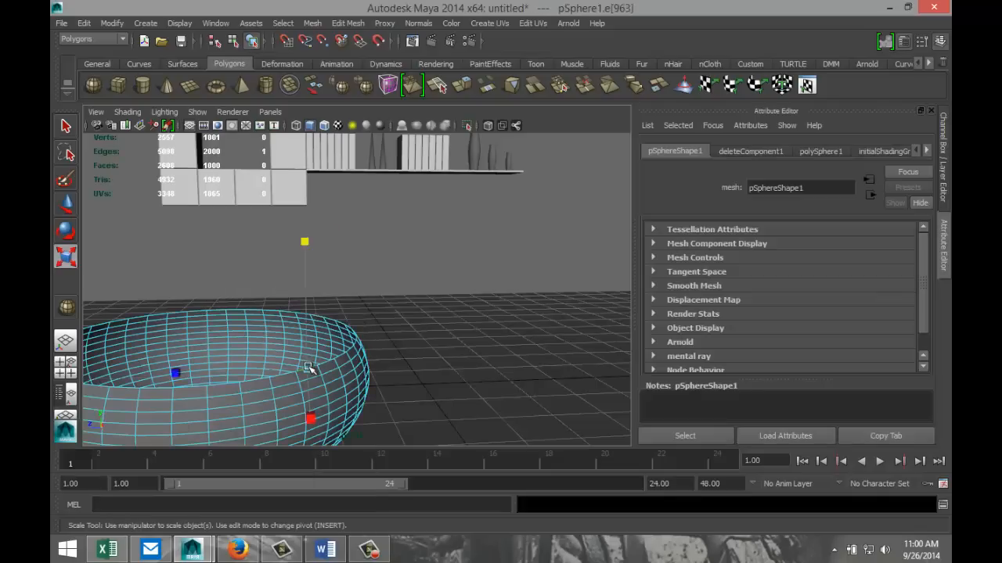
pyautogui.scroll(-3, 428, 384)
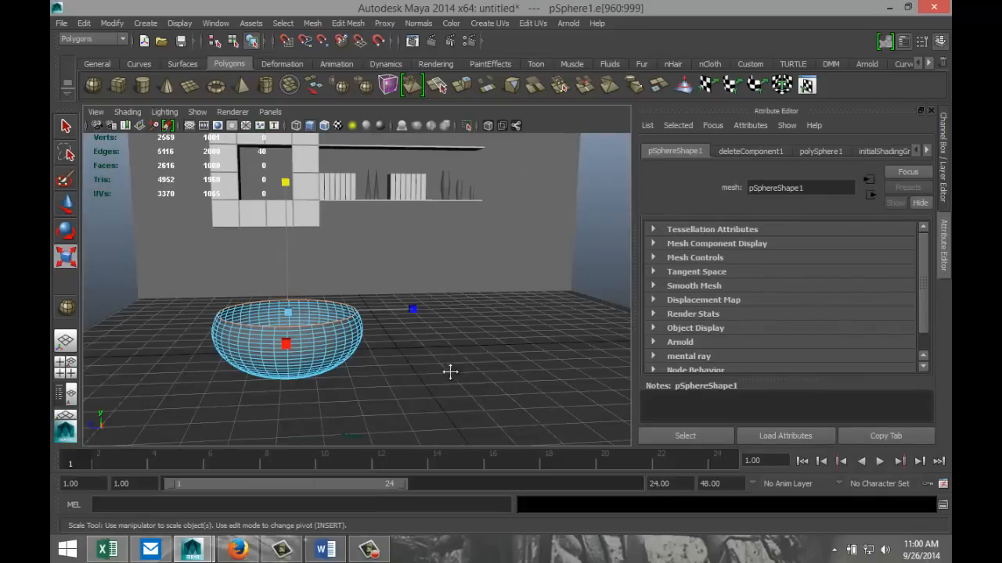
pyautogui.keyDown('alt'); pyautogui.moveTo(449, 372); pyautogui.dragTo(483, 382, button='middle'); pyautogui.keyUp('alt')
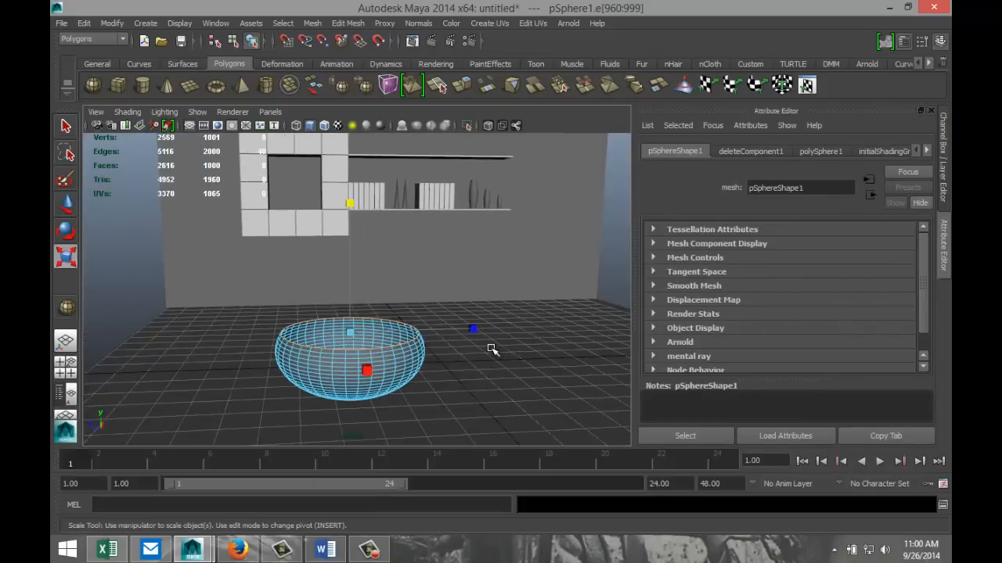
pyautogui.press('w')
pyautogui.moveTo(354, 244); pyautogui.dragTo(385, 52)
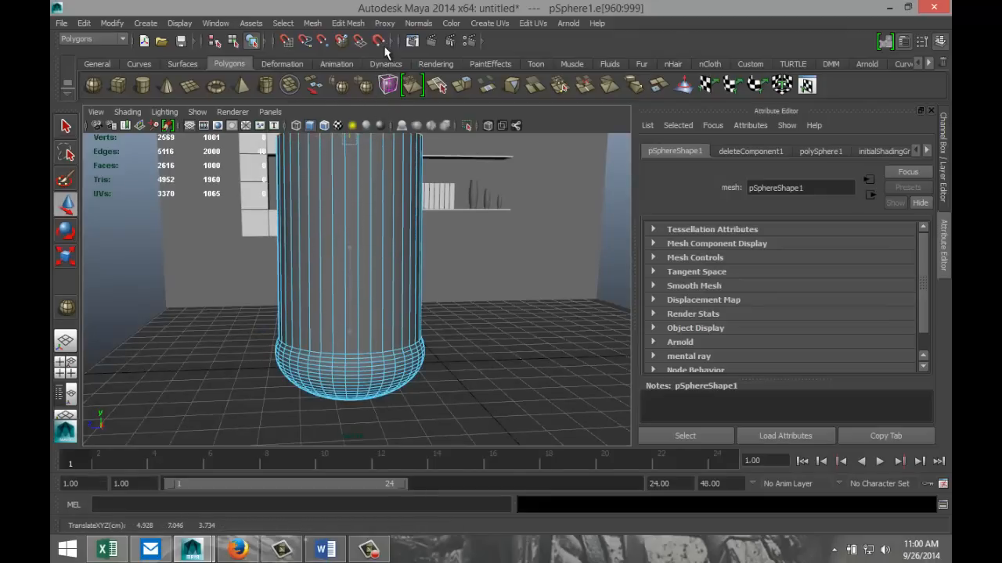
# Step: Insert 13 closely spaced horizontal edge loops down the vase's tall wall in the front view, from the rim to the bowl
pyautogui.click(66, 368)
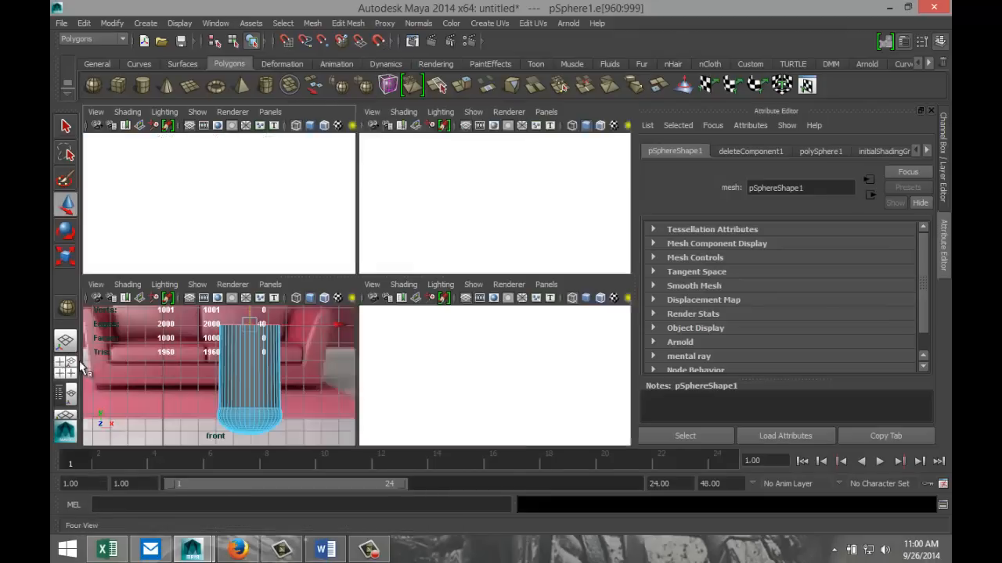
pyautogui.press('space')
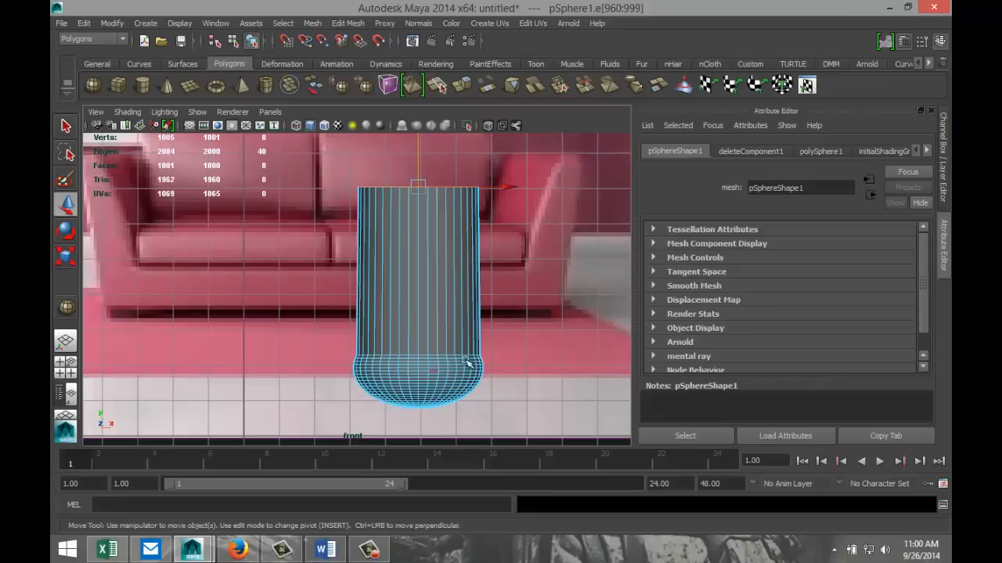
pyautogui.click(356, 24)
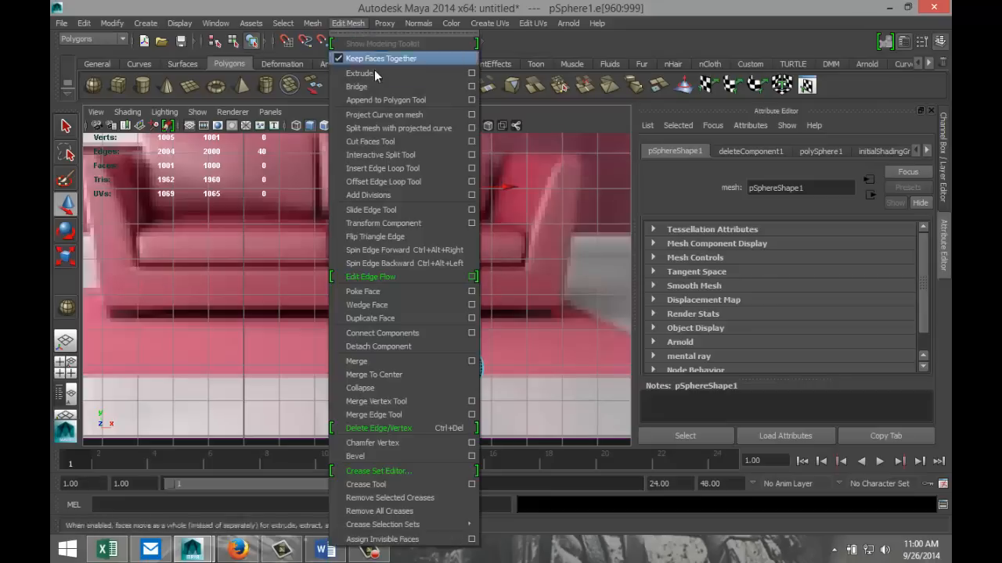
pyautogui.click(421, 169)
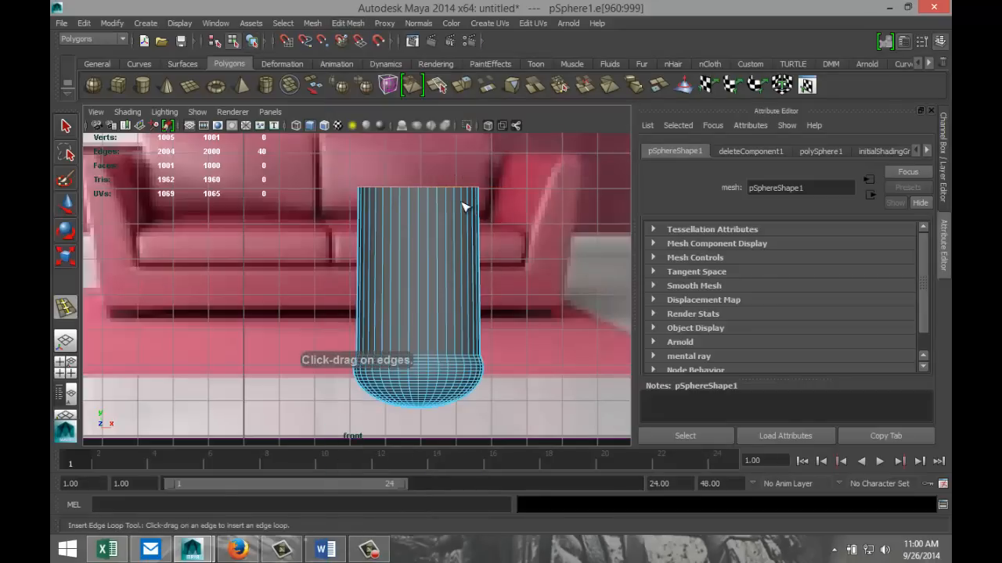
pyautogui.click(461, 201)
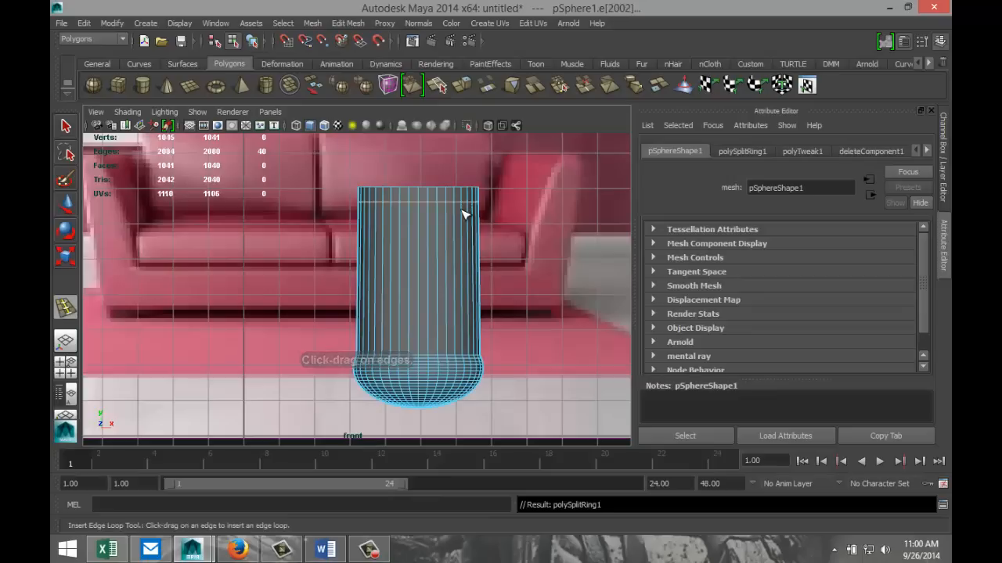
pyautogui.click(462, 214)
pyautogui.click(461, 232)
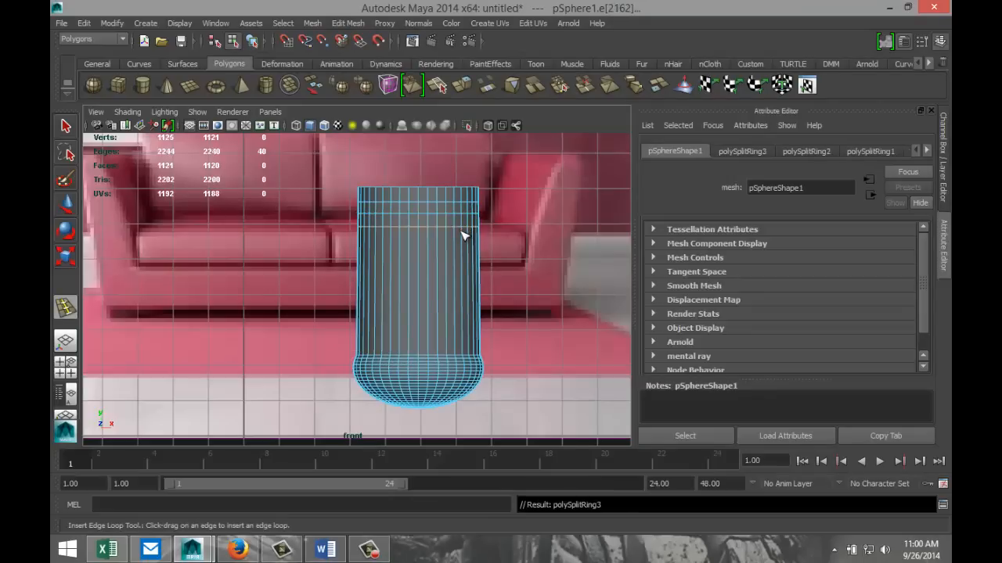
pyautogui.click(462, 243)
pyautogui.click(462, 253)
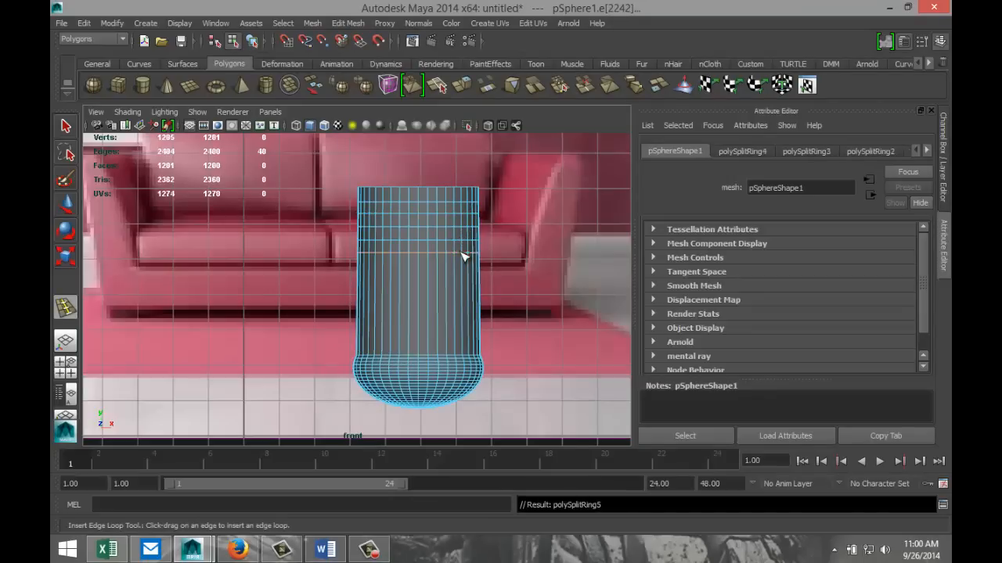
pyautogui.click(461, 266)
pyautogui.click(461, 281)
pyautogui.click(462, 297)
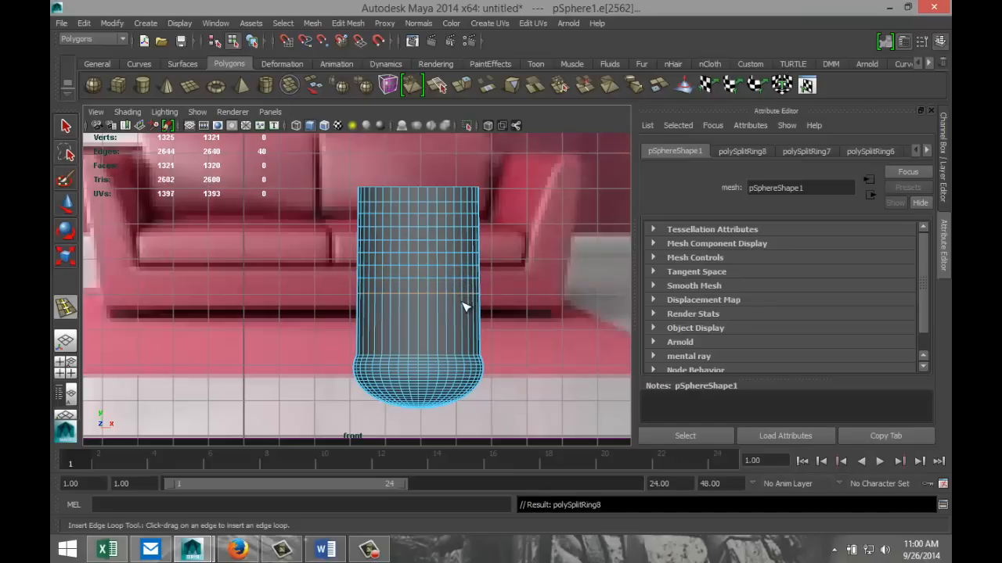
pyautogui.click(463, 313)
pyautogui.click(463, 328)
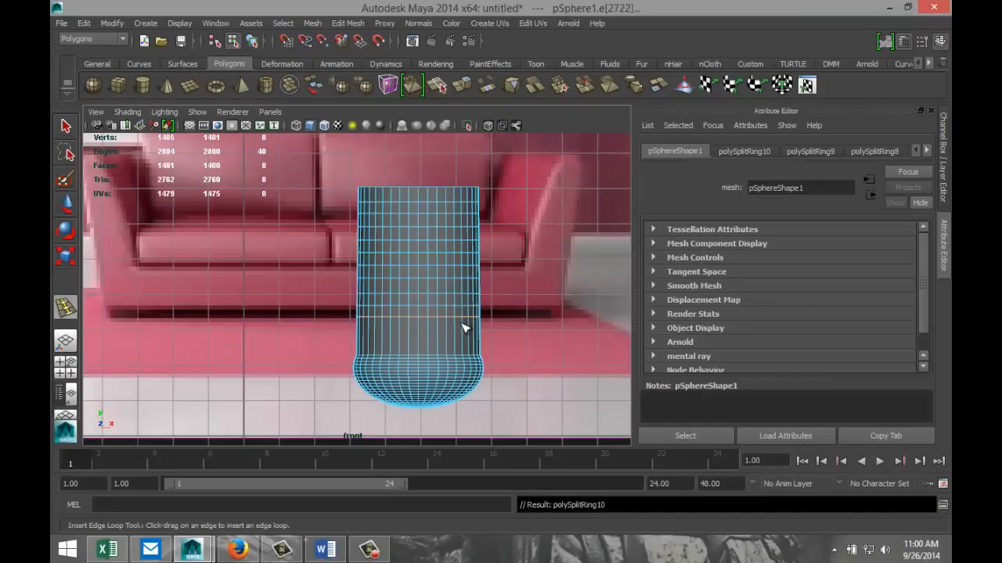
pyautogui.click(464, 338)
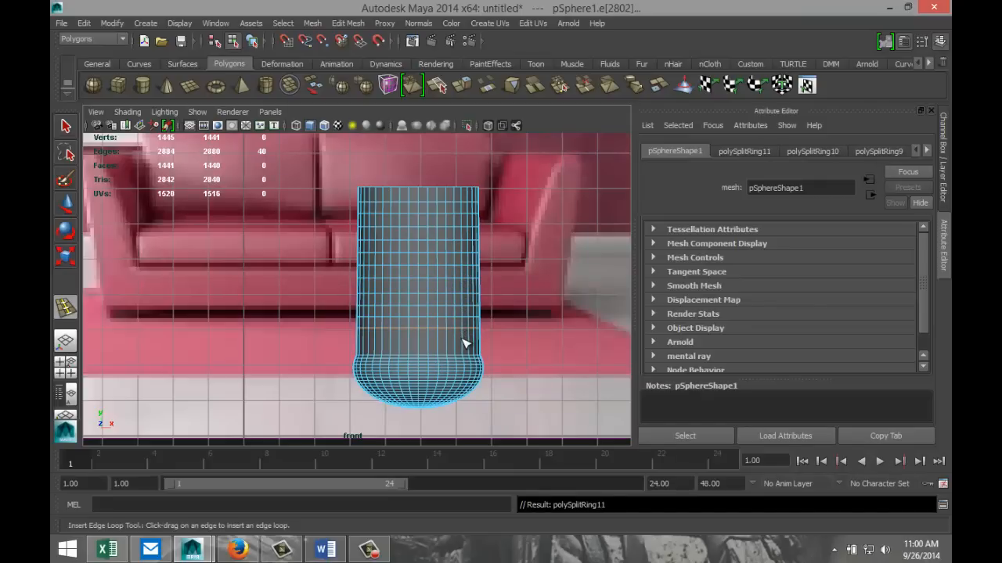
pyautogui.click(466, 346)
pyautogui.click(463, 349)
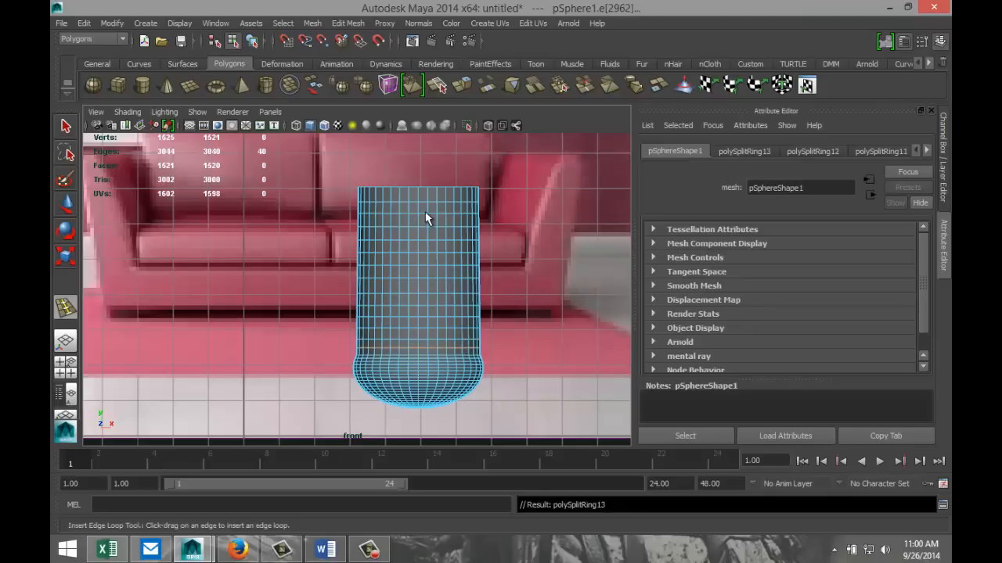
# Step: Scale the top 12 vertex rows of the vase wall slightly inward to start the taper above the bowl
pyautogui.press('q')
pyautogui.moveTo(422, 202); pyautogui.dragTo(370, 211, button='right')
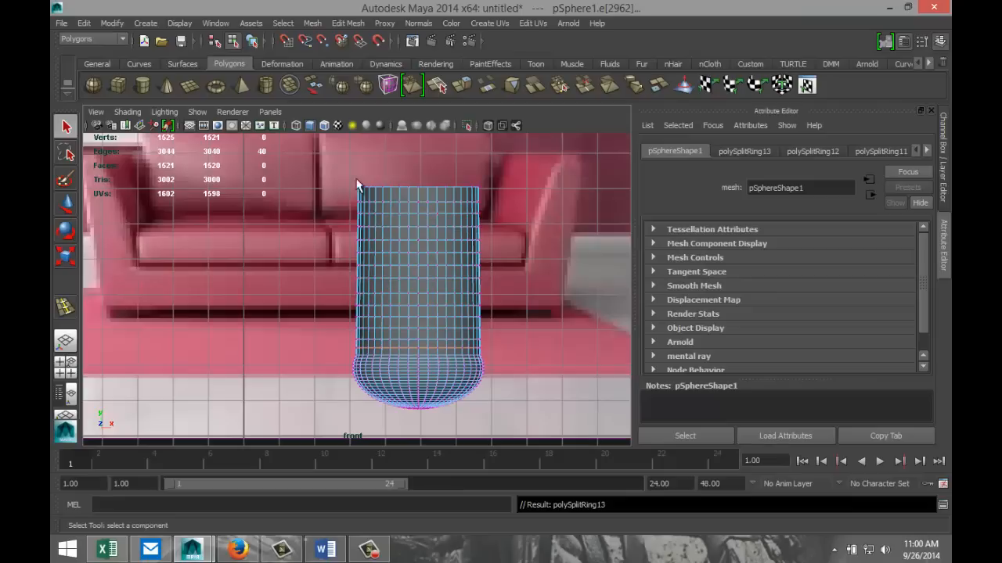
pyautogui.moveTo(319, 169); pyautogui.dragTo(514, 332)
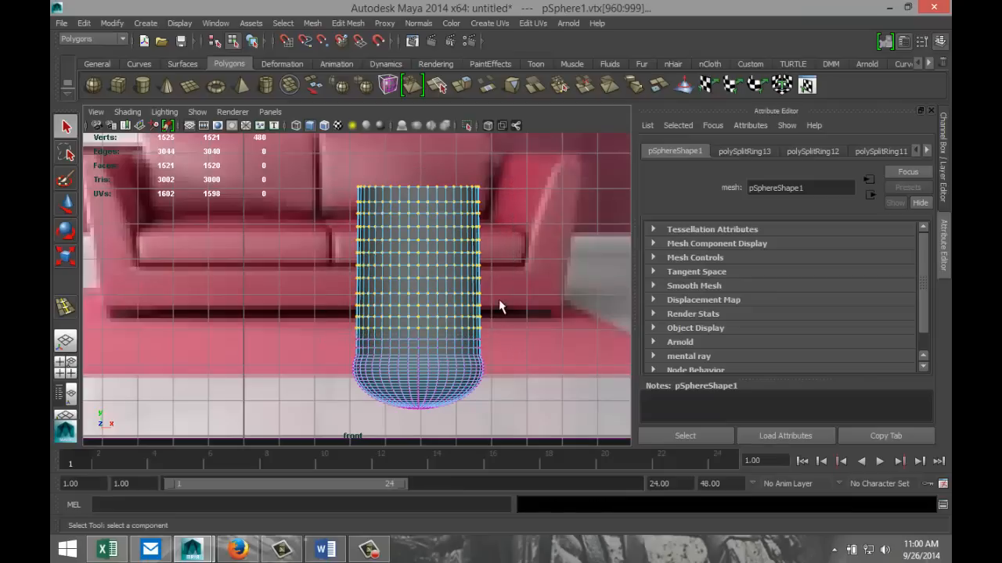
pyautogui.press('r')
pyautogui.moveTo(421, 263); pyautogui.dragTo(410, 264)
# Step: Continue tapering the vase wall by scaling the top 11, 10 and 9 vertex rows slightly inward in turn
pyautogui.moveTo(329, 173); pyautogui.dragTo(506, 307)
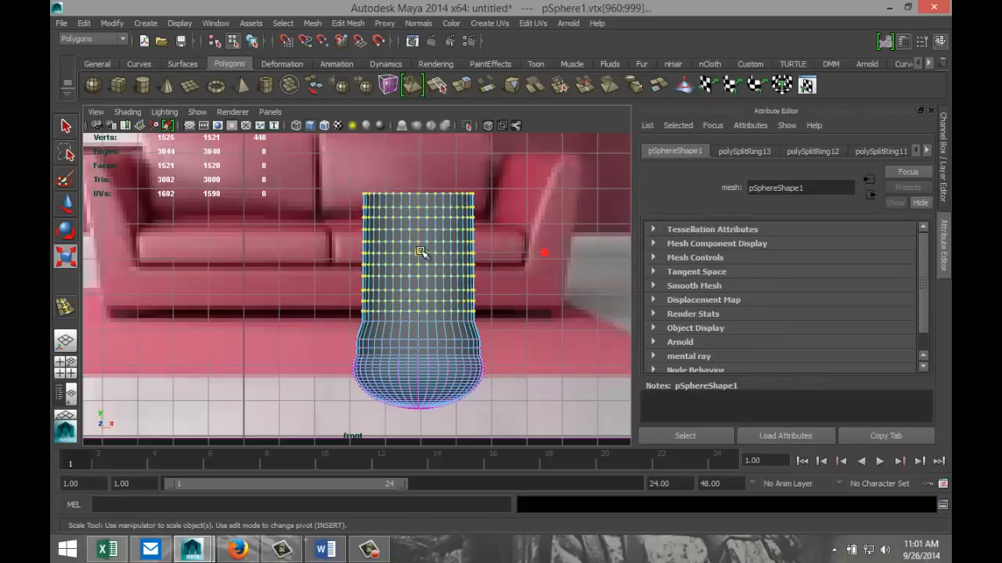
pyautogui.moveTo(421, 255); pyautogui.dragTo(413, 258)
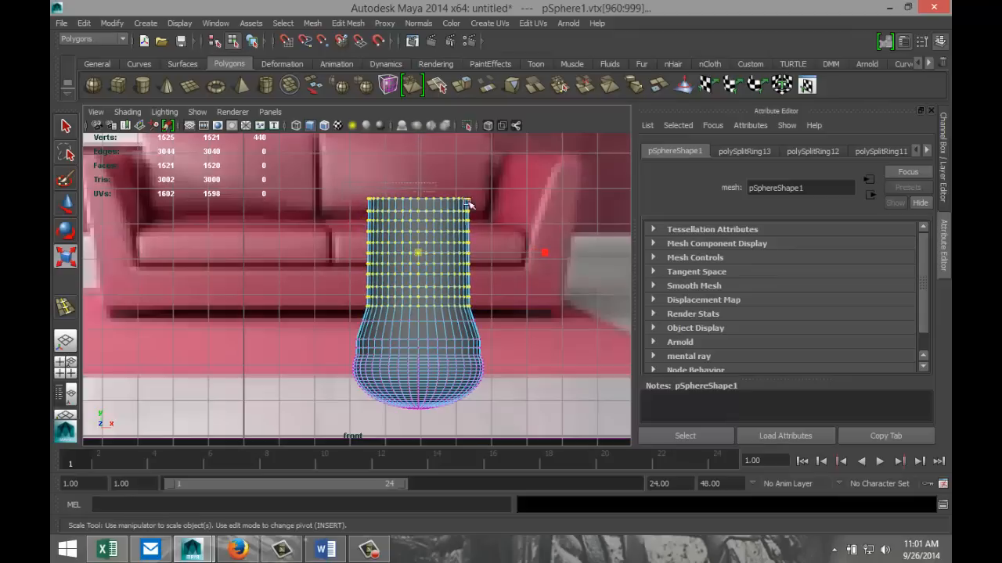
pyautogui.moveTo(341, 183); pyautogui.dragTo(509, 297)
pyautogui.moveTo(419, 248); pyautogui.dragTo(412, 248)
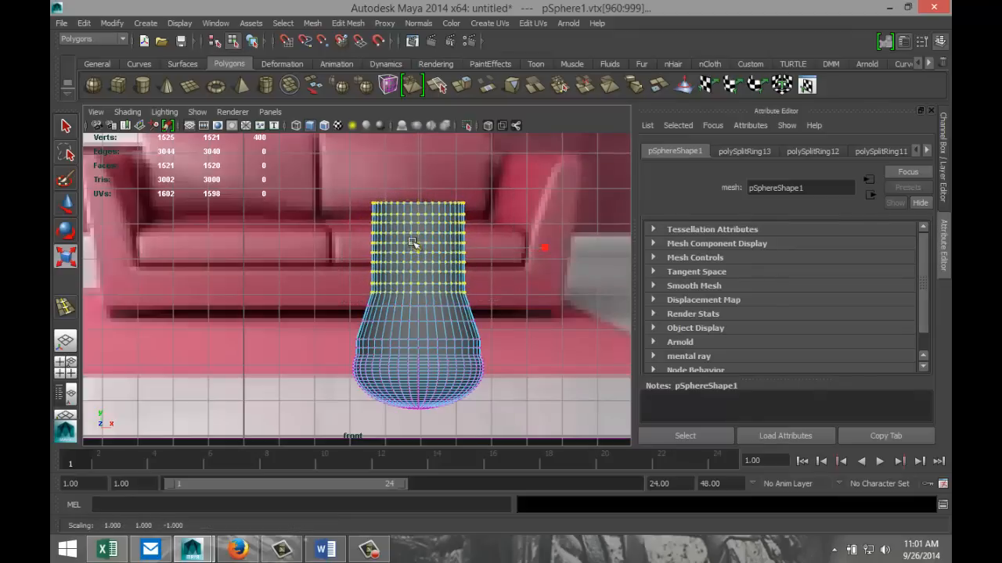
pyautogui.moveTo(357, 189); pyautogui.dragTo(493, 289)
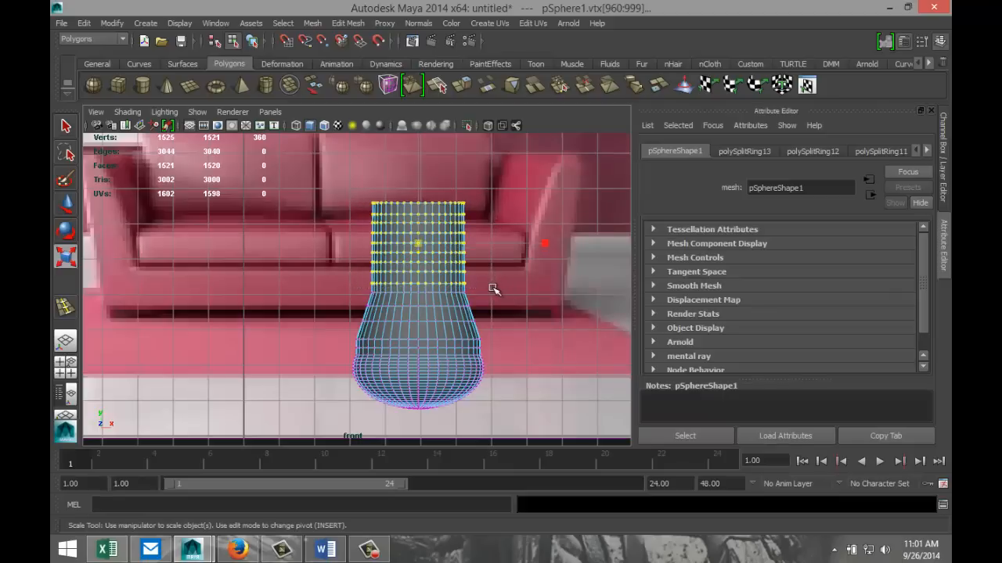
pyautogui.moveTo(418, 249); pyautogui.dragTo(412, 248)
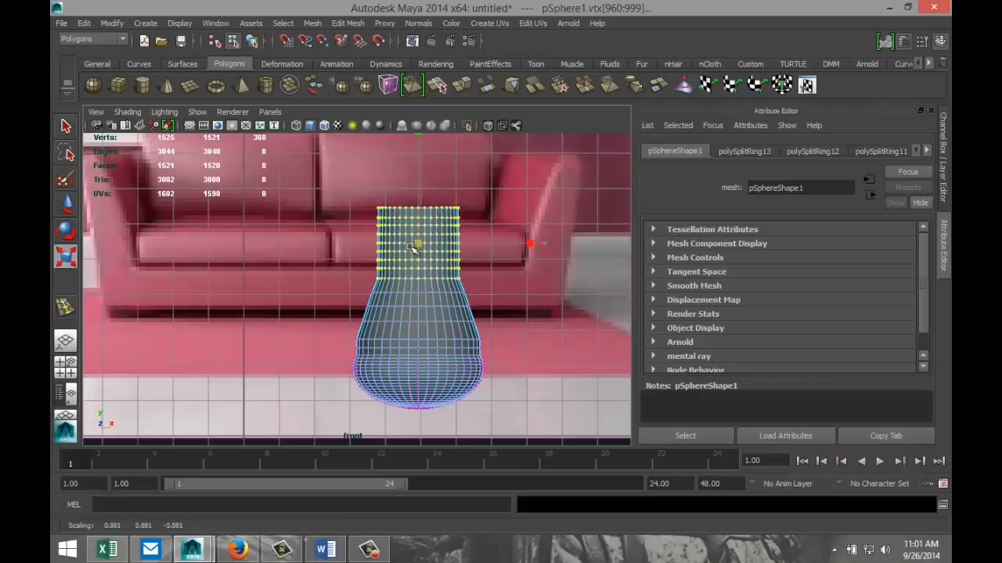
# Step: Scale the top 8, 7 and 6 vertex rows inward in turn to form a narrow neck at the rim
pyautogui.moveTo(361, 189); pyautogui.dragTo(478, 273)
pyautogui.moveTo(418, 240); pyautogui.dragTo(407, 243)
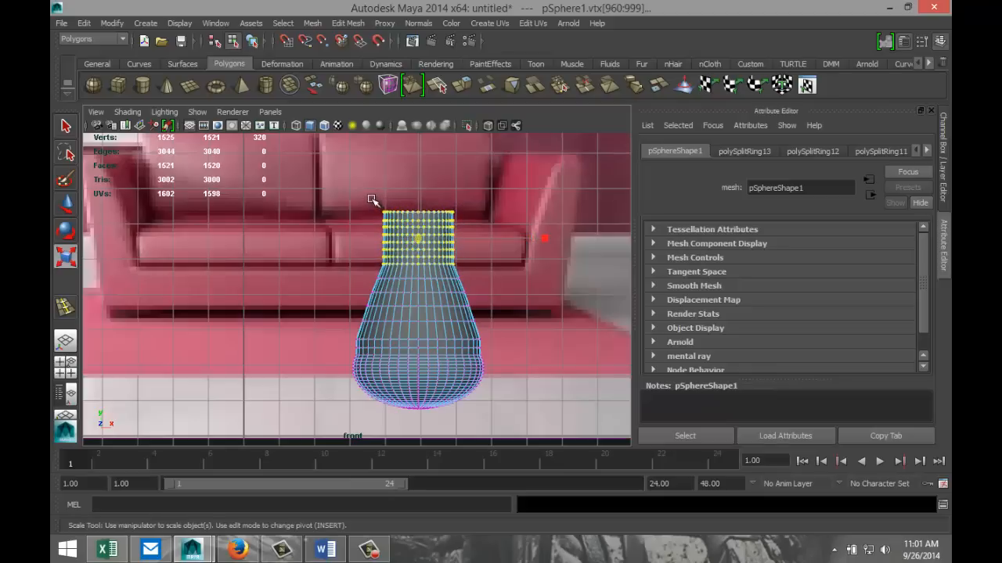
pyautogui.moveTo(372, 202); pyautogui.dragTo(474, 262)
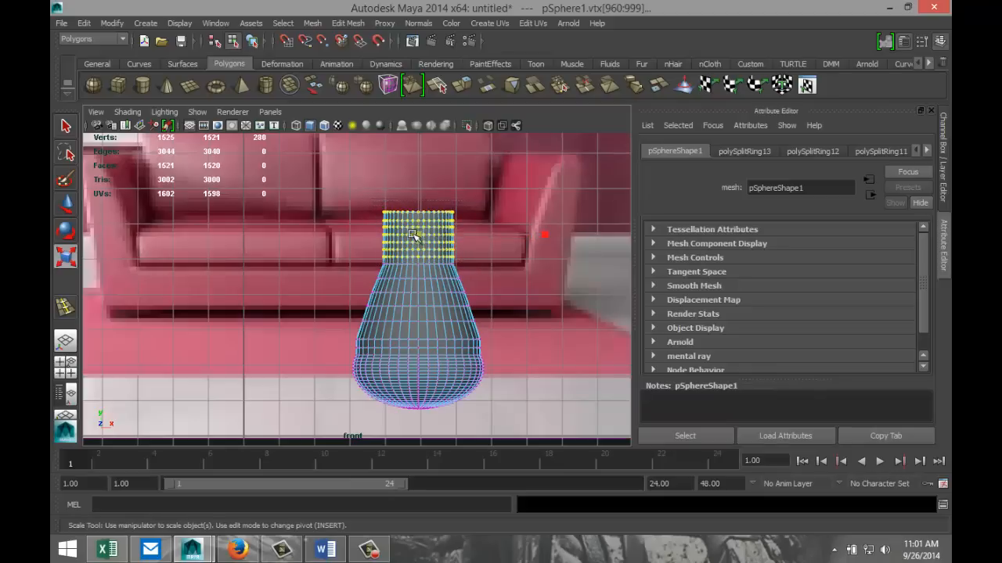
pyautogui.moveTo(417, 238); pyautogui.dragTo(409, 235)
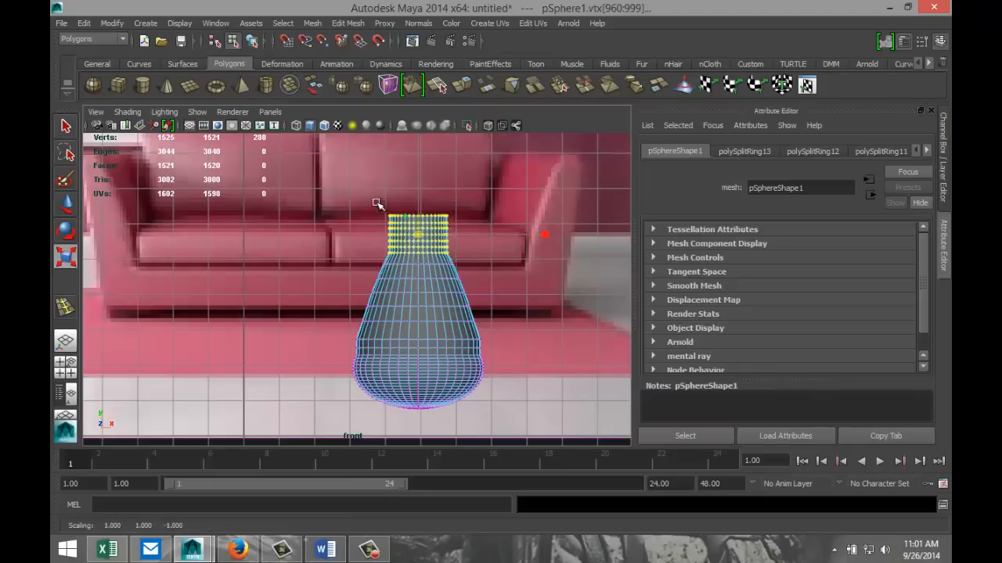
pyautogui.moveTo(369, 201); pyautogui.dragTo(473, 251)
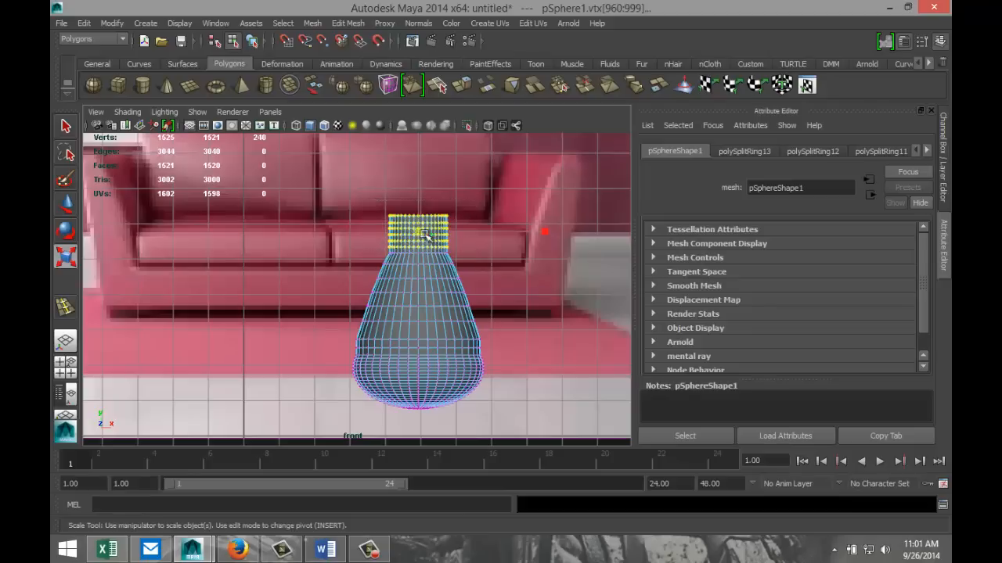
pyautogui.moveTo(419, 235); pyautogui.dragTo(411, 236)
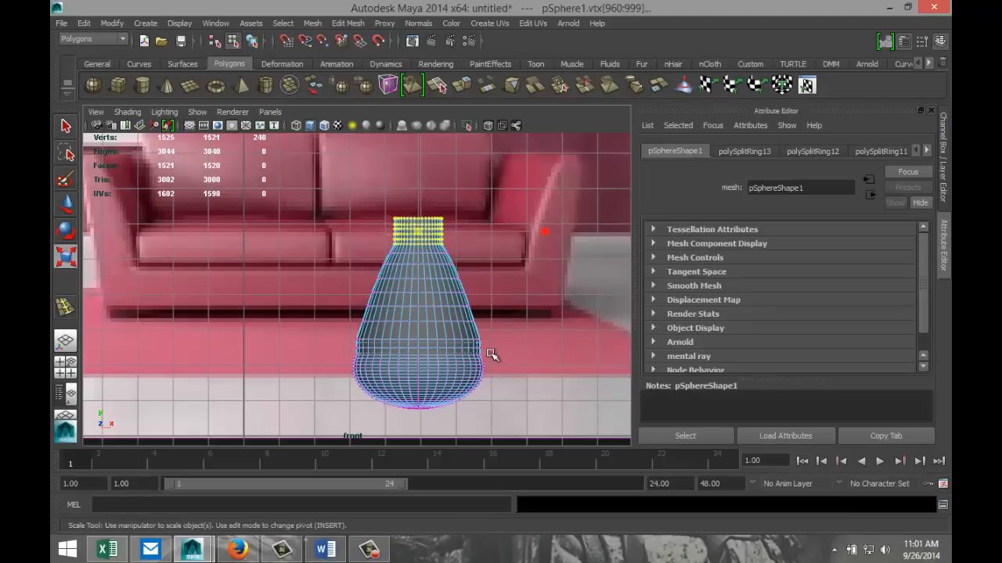
# Step: Adjust the vertex rows where the wall meets the bowl, scaling the row at the seam slightly outward to soften the transition
pyautogui.moveTo(500, 351); pyautogui.dragTo(346, 343)
pyautogui.moveTo(419, 349); pyautogui.dragTo(418, 349)
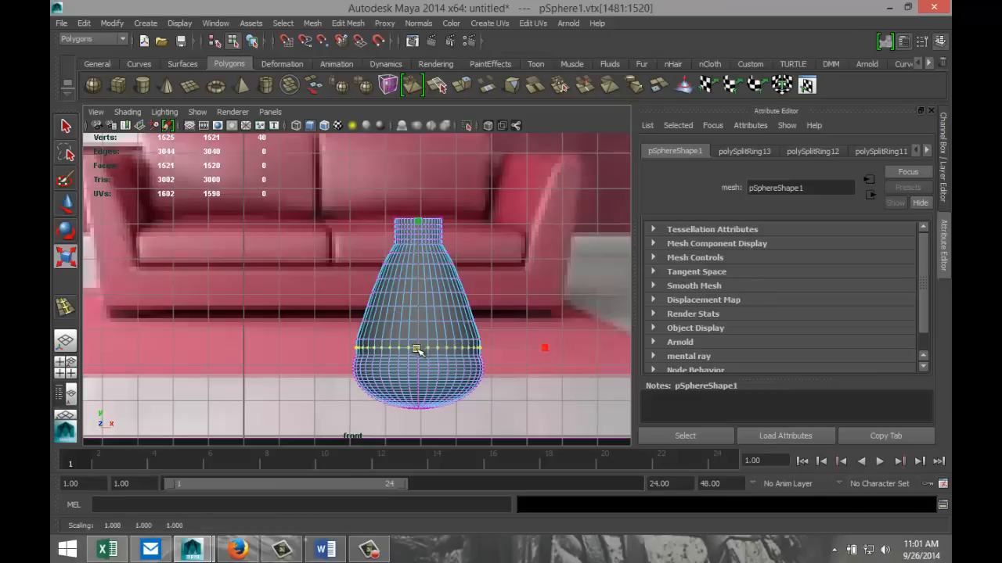
pyautogui.scroll(3, 425, 374)
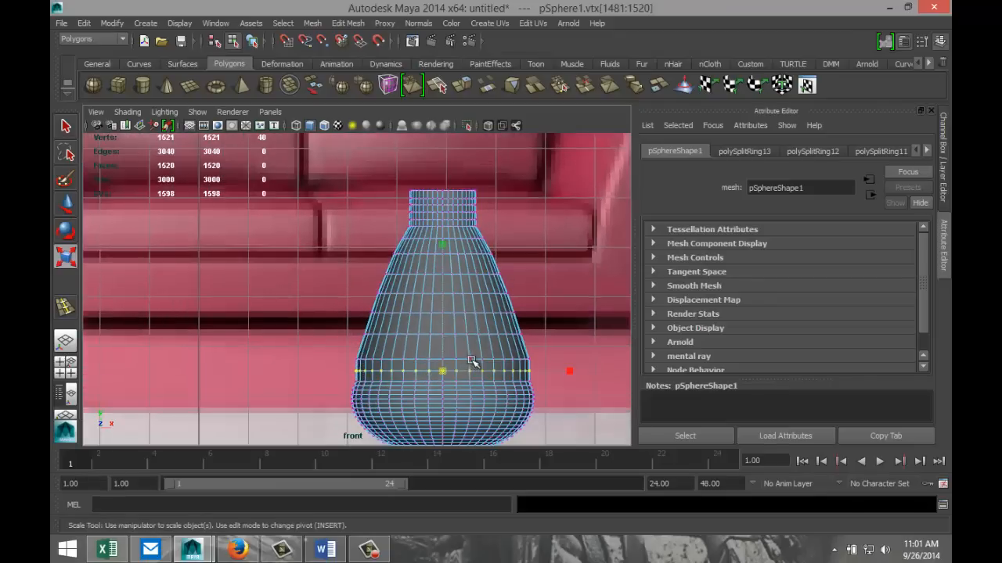
pyautogui.keyDown('alt'); pyautogui.moveTo(471, 361); pyautogui.dragTo(399, 269, button='middle'); pyautogui.keyUp('alt')
pyautogui.scroll(3, 418, 298)
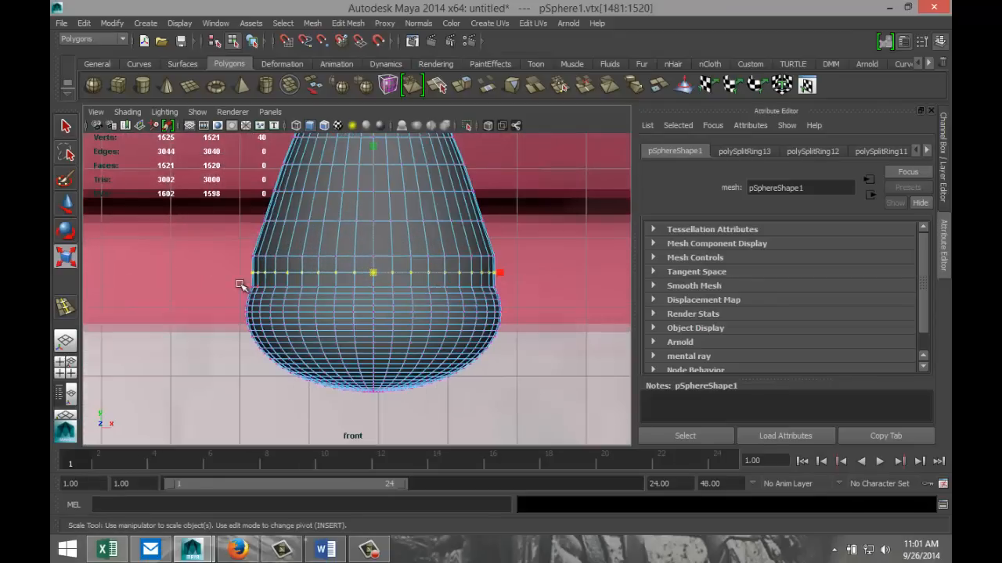
pyautogui.moveTo(240, 284); pyautogui.dragTo(512, 293)
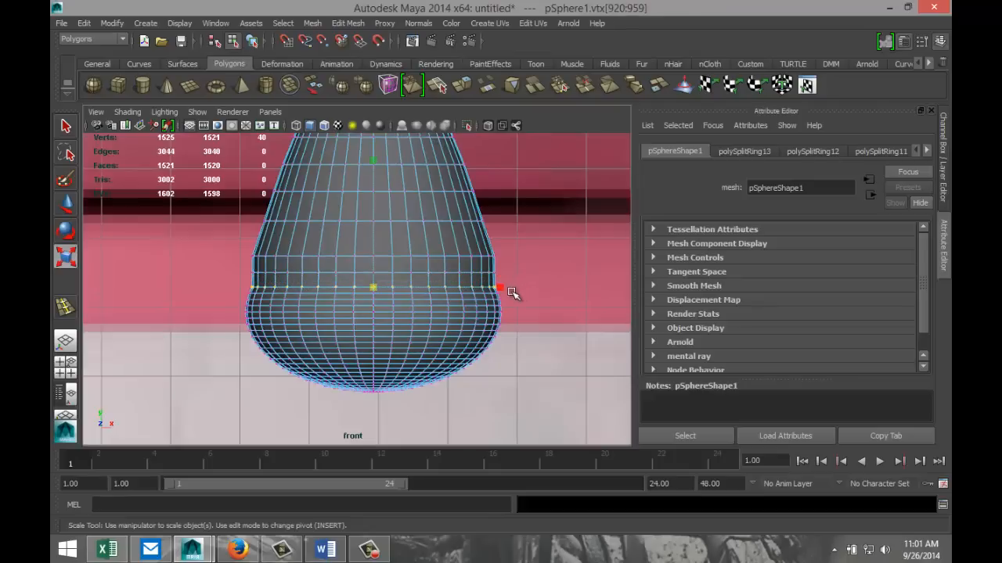
pyautogui.moveTo(378, 288); pyautogui.dragTo(383, 288)
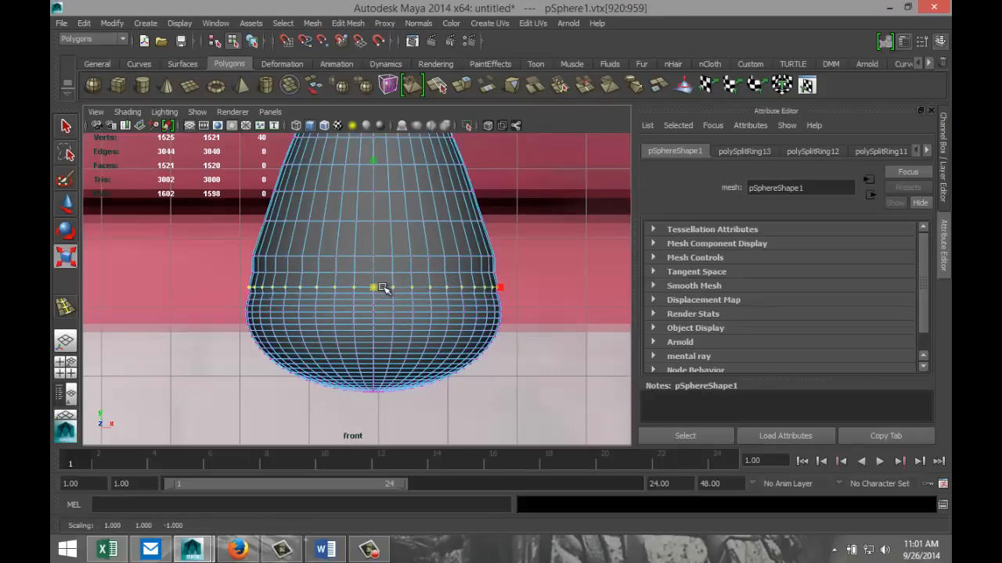
# Step: Return the vase to object mode and smooth its whole mesh
pyautogui.scroll(-5, 525, 327)
pyautogui.scroll(3, 529, 313)
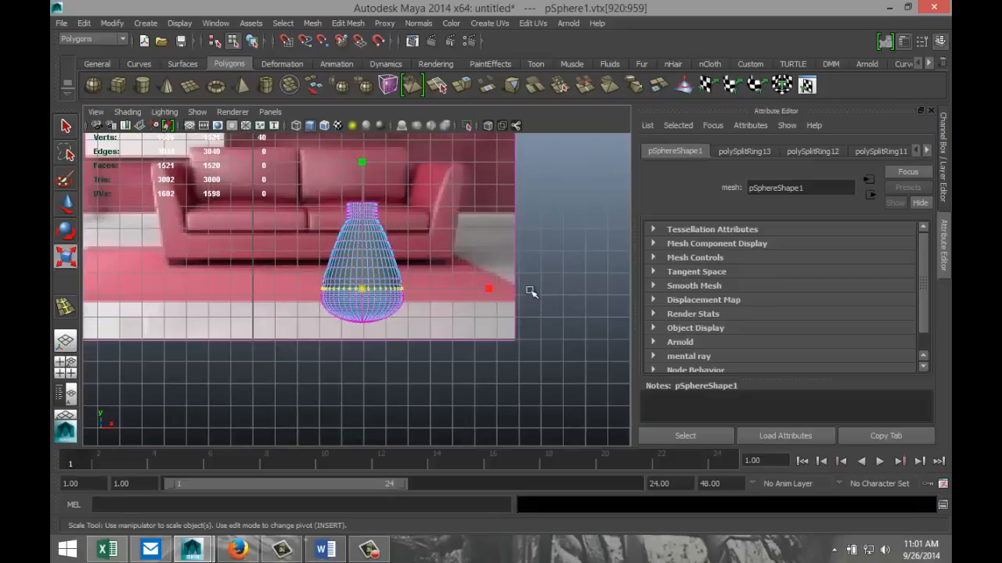
pyautogui.moveTo(365, 263); pyautogui.dragTo(419, 248, button='right')
pyautogui.click(352, 269)
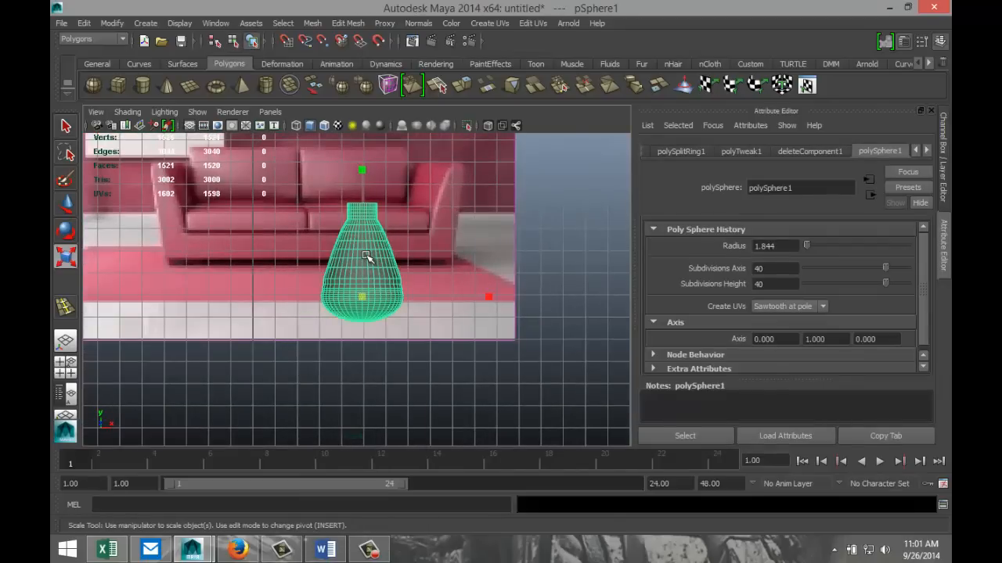
pyautogui.keyDown('shift'); pyautogui.moveTo(367, 257); pyautogui.dragTo(349, 329, button='right'); pyautogui.keyUp('shift')
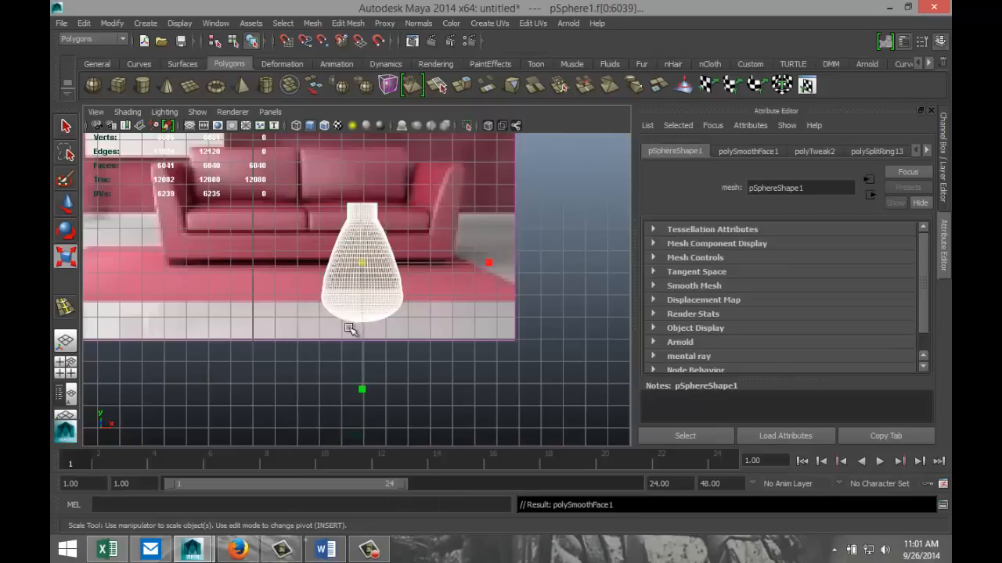
# Step: Select the vase in the perspective view and scale it down uniformly to about 0.273 in X and Z and 0.171 in Y
pyautogui.click(65, 368)
pyautogui.press('space')
pyautogui.click(517, 281)
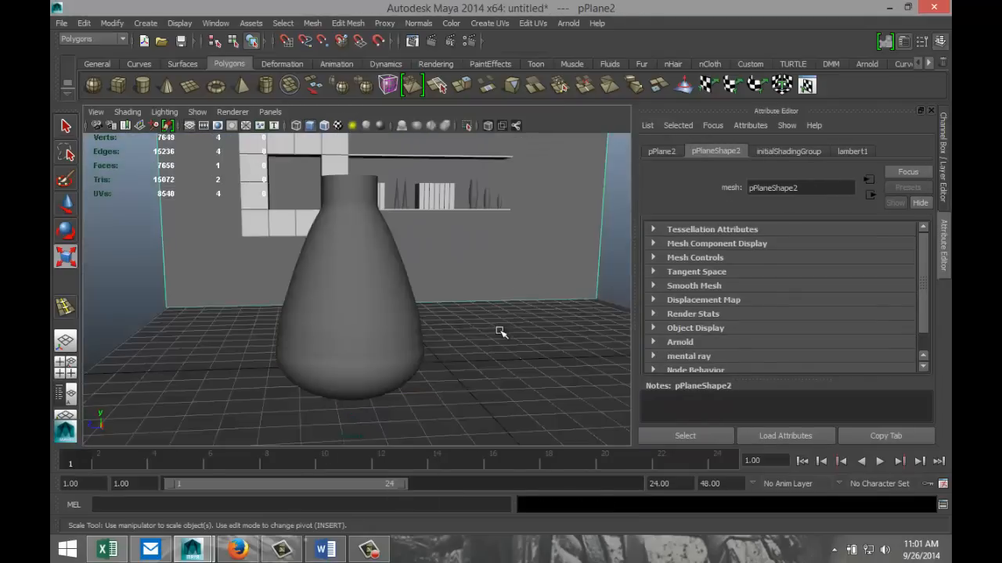
pyautogui.scroll(-6, 502, 307)
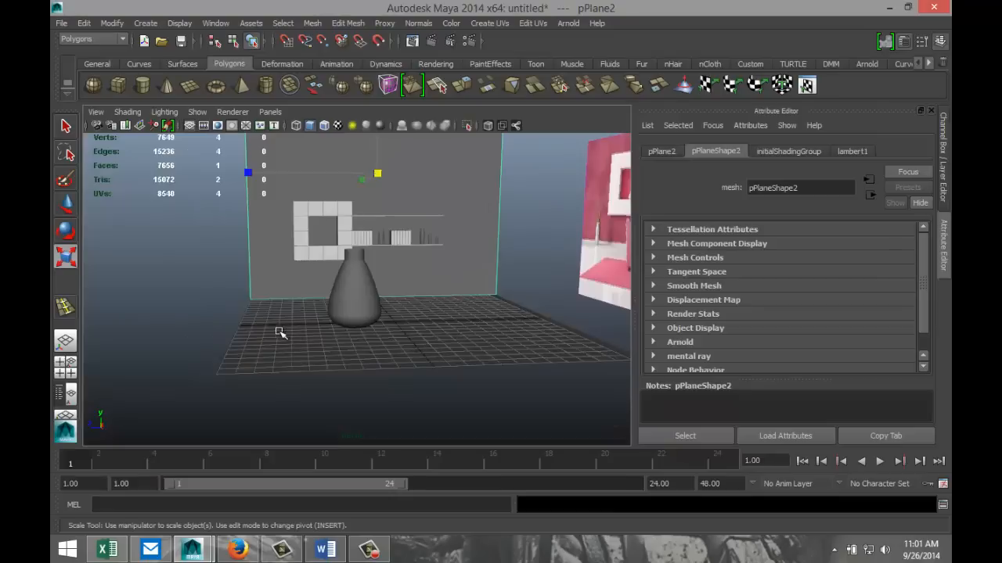
pyautogui.keyDown('alt'); pyautogui.moveTo(279, 333); pyautogui.dragTo(327, 358); pyautogui.keyUp('alt')
pyautogui.click(441, 372)
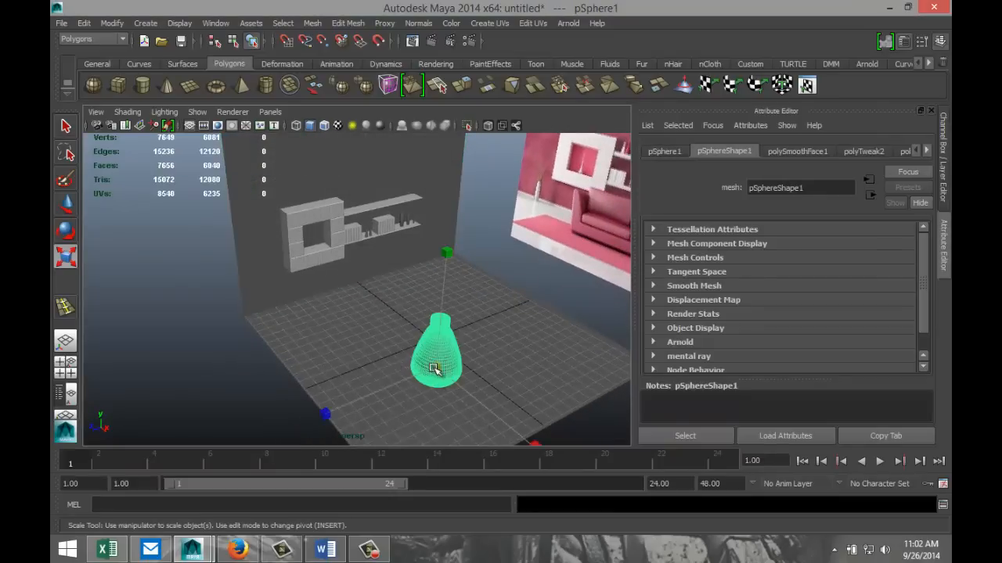
pyautogui.moveTo(434, 369); pyautogui.dragTo(391, 375)
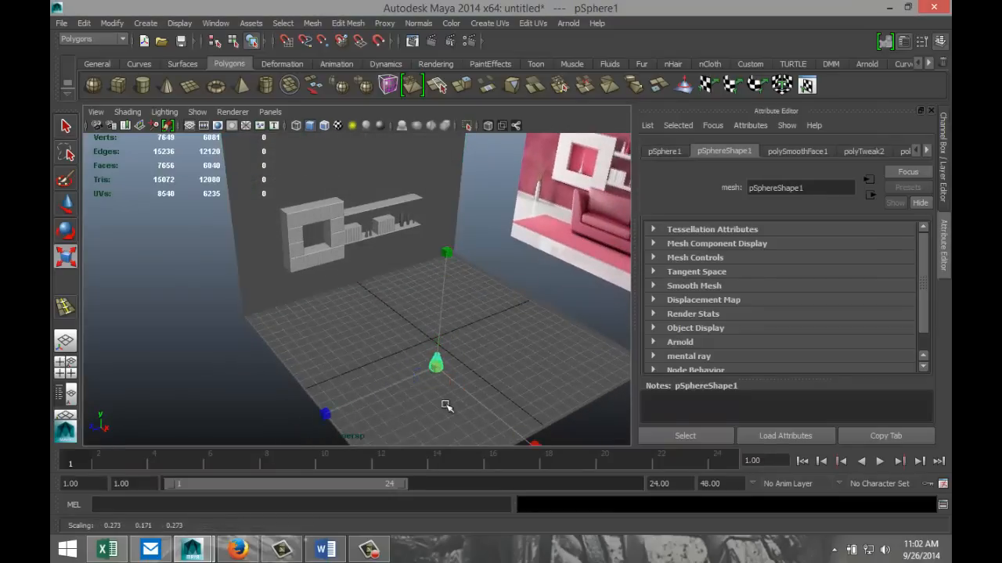
# Step: Move the vase into the opening of the square wall frame, at about X -10.859, Y 6.074, Z 5.184
pyautogui.press('w')
pyautogui.moveTo(485, 407); pyautogui.dragTo(368, 318)
pyautogui.moveTo(332, 244); pyautogui.dragTo(319, 204)
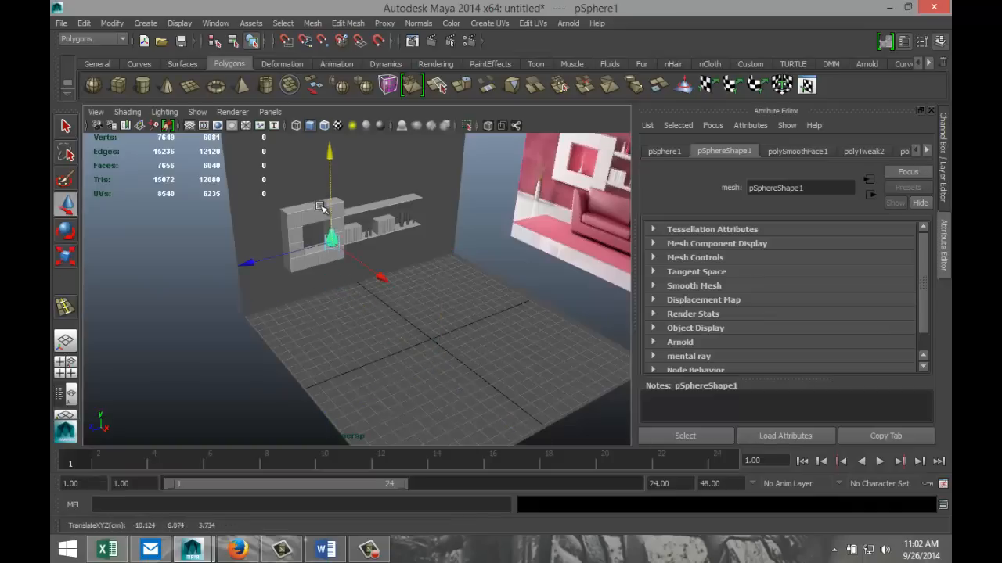
pyautogui.moveTo(300, 251); pyautogui.dragTo(280, 258)
pyautogui.moveTo(364, 280); pyautogui.dragTo(358, 279)
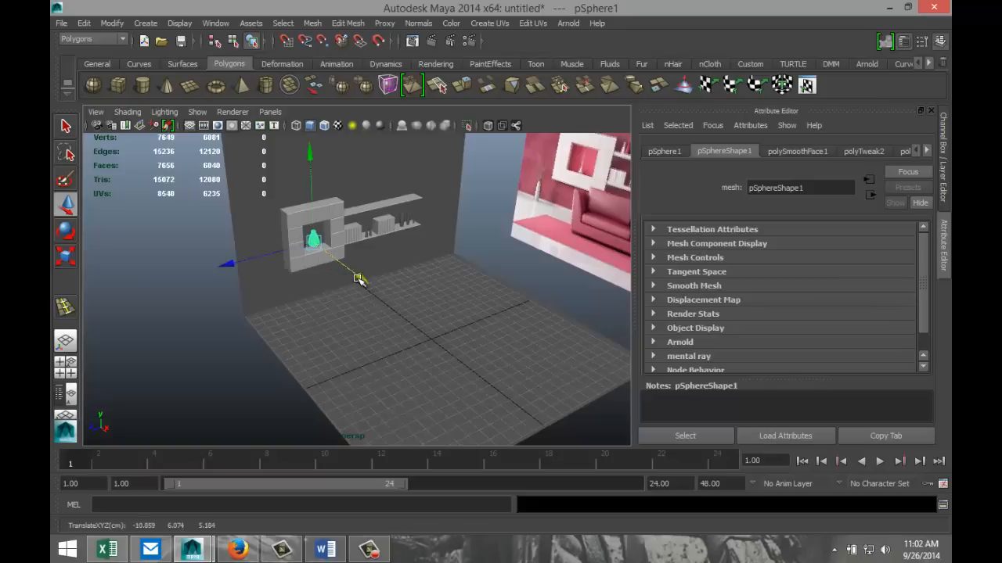
# Step: Center the vase within the frame's depth and width in the top view, at about X -11.191, Z 4.979
pyautogui.click(65, 374)
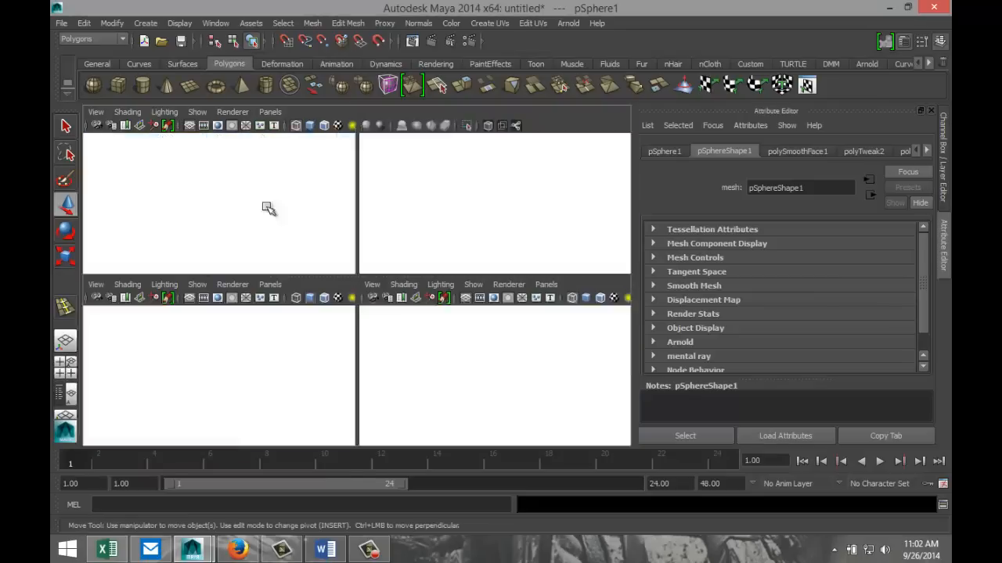
pyautogui.press('space')
pyautogui.press('f')
pyautogui.scroll(-10, 404, 308)
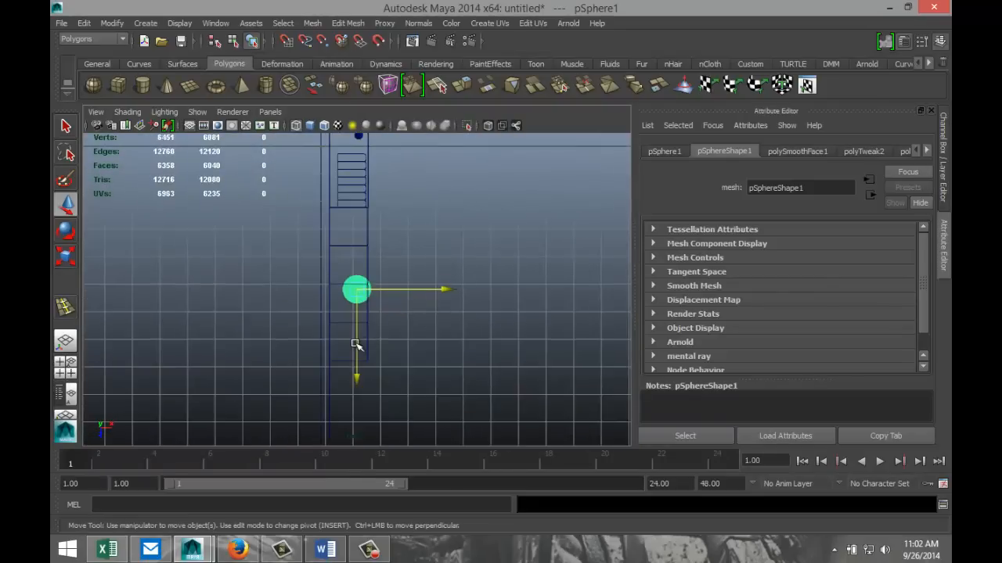
pyautogui.moveTo(357, 346); pyautogui.dragTo(355, 336)
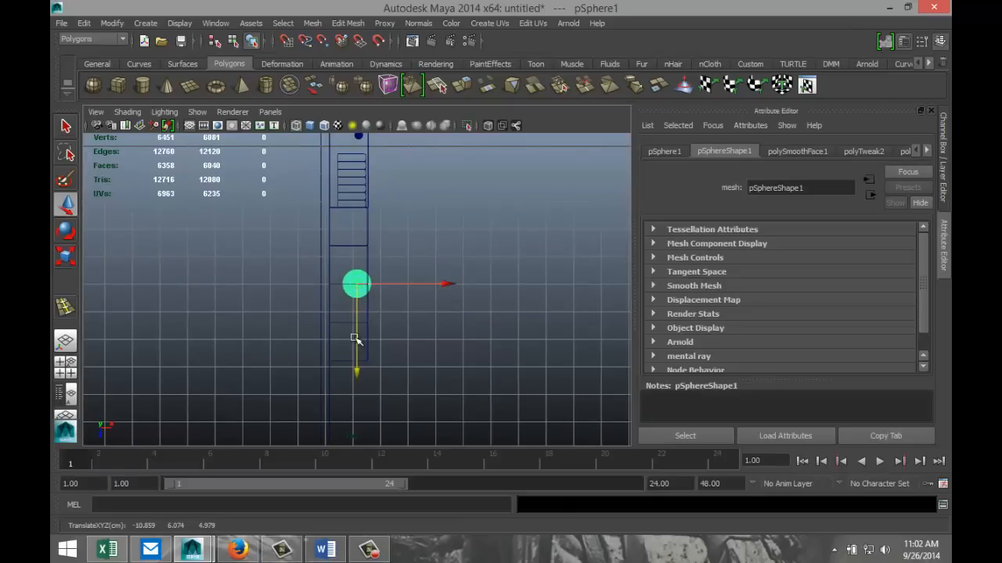
pyautogui.moveTo(439, 285); pyautogui.dragTo(435, 286)
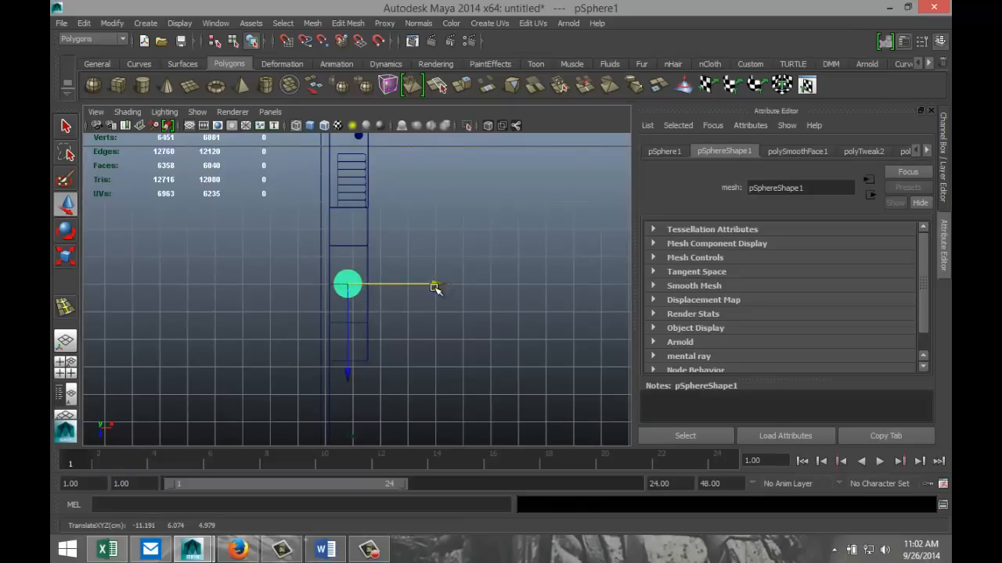
# Step: Lower the vase in the side view to about Y 5.648 so its base rests on the frame opening's lower edge
pyautogui.click(67, 368)
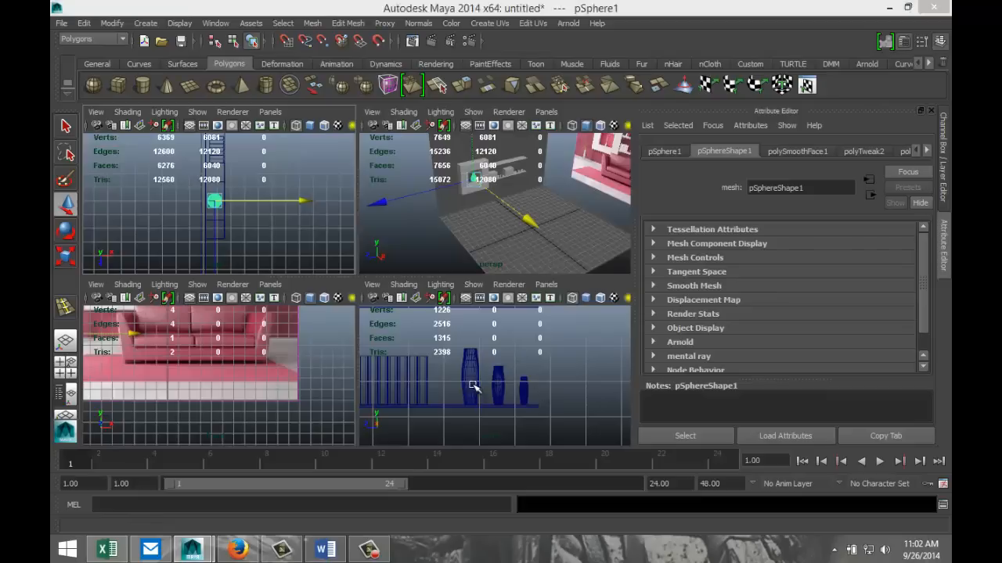
pyautogui.press('space')
pyautogui.press('f')
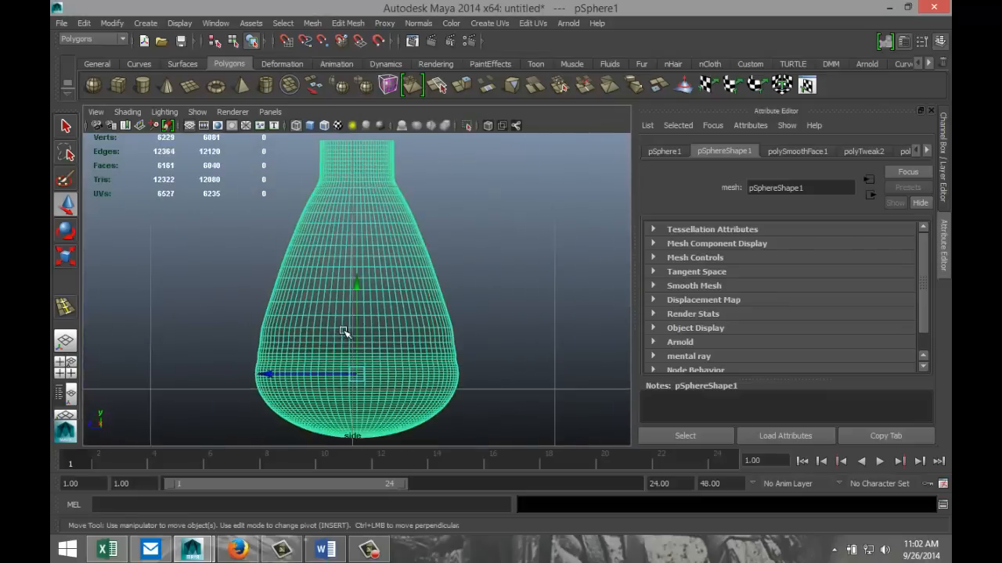
pyautogui.scroll(-6, 346, 332)
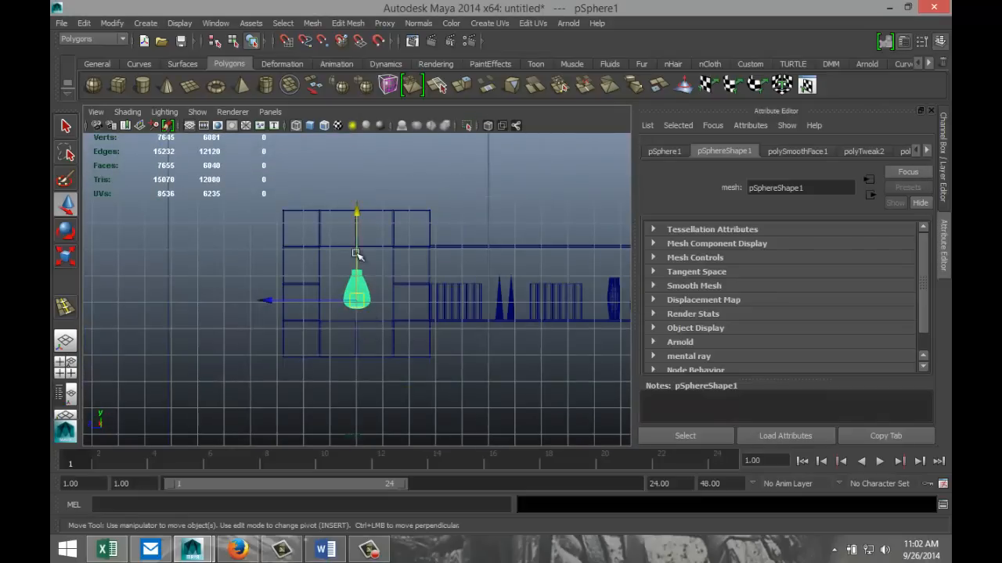
pyautogui.moveTo(357, 251); pyautogui.dragTo(356, 260)
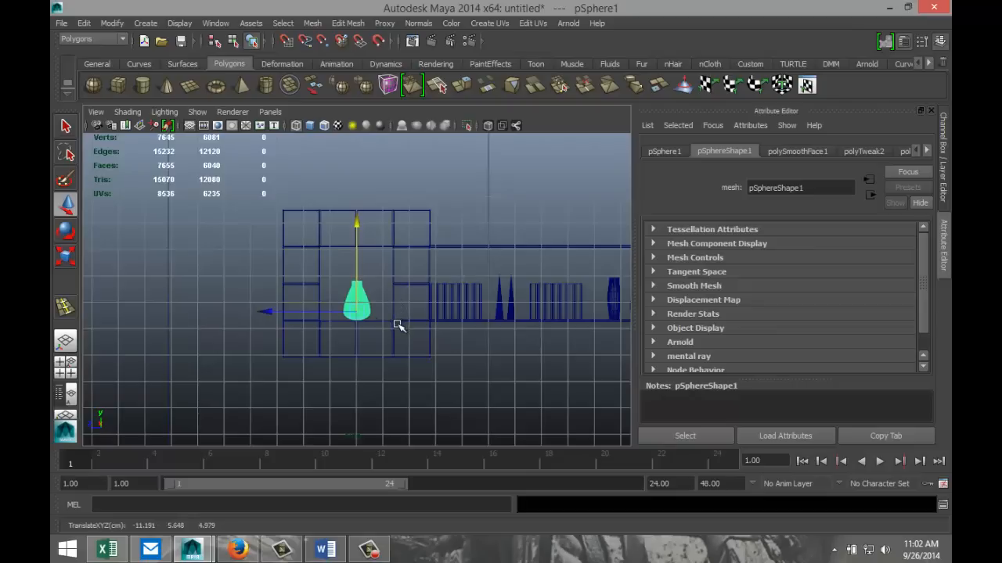
# Step: Shrink the vase uniformly to about 0.134 in X and Z, and stretch its height to about 0.135 in Y
pyautogui.press('r')
pyautogui.moveTo(357, 312); pyautogui.dragTo(342, 320)
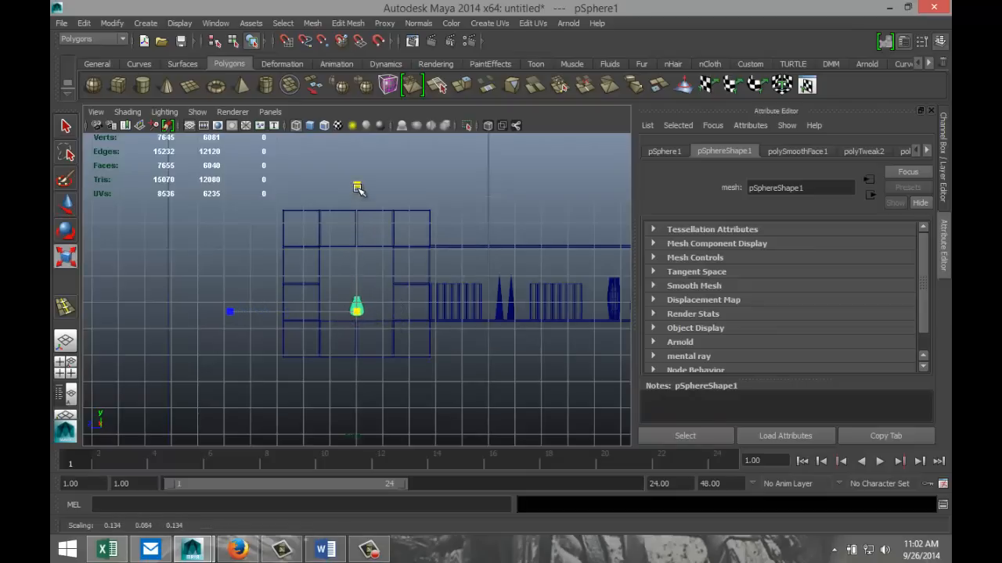
pyautogui.moveTo(357, 189); pyautogui.dragTo(359, 112)
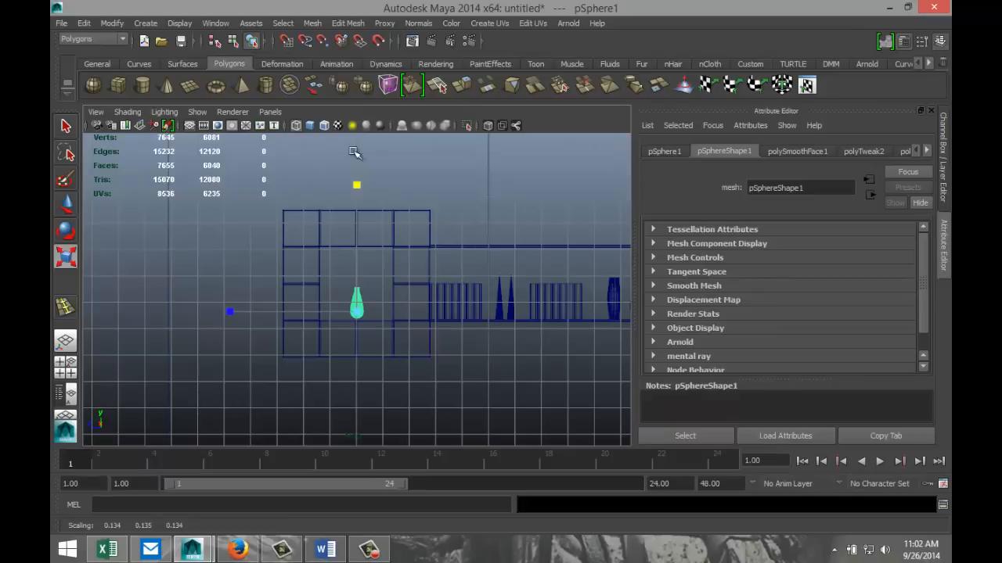
pyautogui.scroll(5, 435, 377)
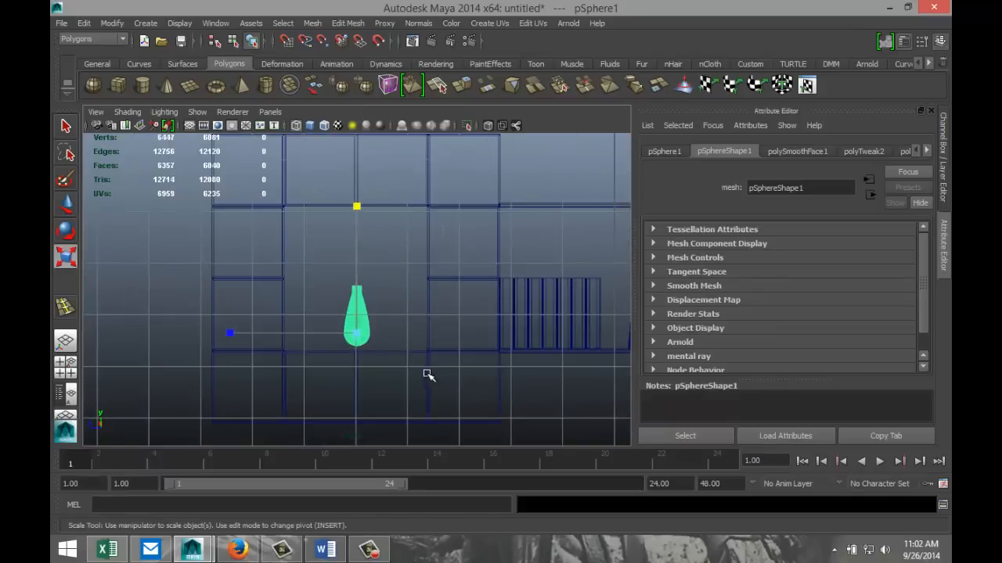
# Step: Lower the vase to about Y 5.539 so its base rests on the frame opening's lower edge, and deselect it in the perspective view
pyautogui.press('w')
pyautogui.moveTo(357, 249); pyautogui.dragTo(356, 254)
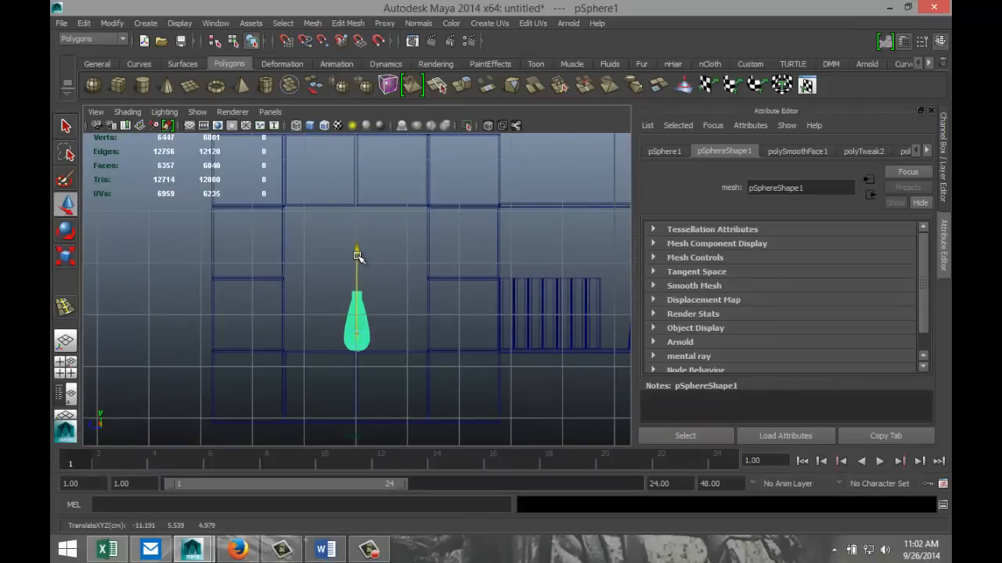
pyautogui.click(66, 364)
pyautogui.press('space')
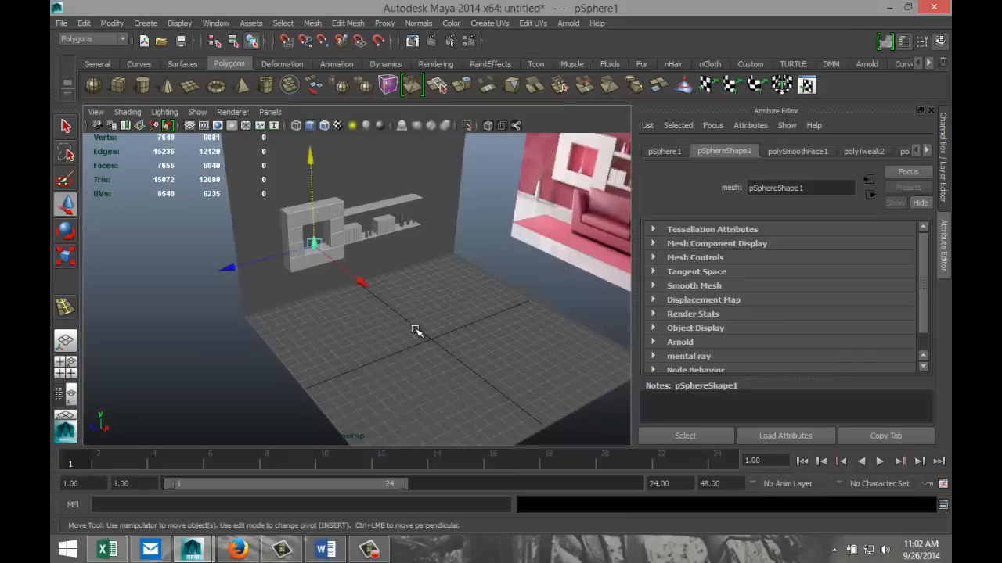
pyautogui.click(234, 378)
# Step: Draw a polygon pipe on the floor plane, about 2.456 in radius and 19.124 in height, with a thickness of 0.5
pyautogui.keyDown('alt'); pyautogui.moveTo(279, 351); pyautogui.dragTo(310, 326); pyautogui.keyUp('alt')
pyautogui.keyDown('alt'); pyautogui.moveTo(443, 339); pyautogui.dragTo(492, 336); pyautogui.keyUp('alt')
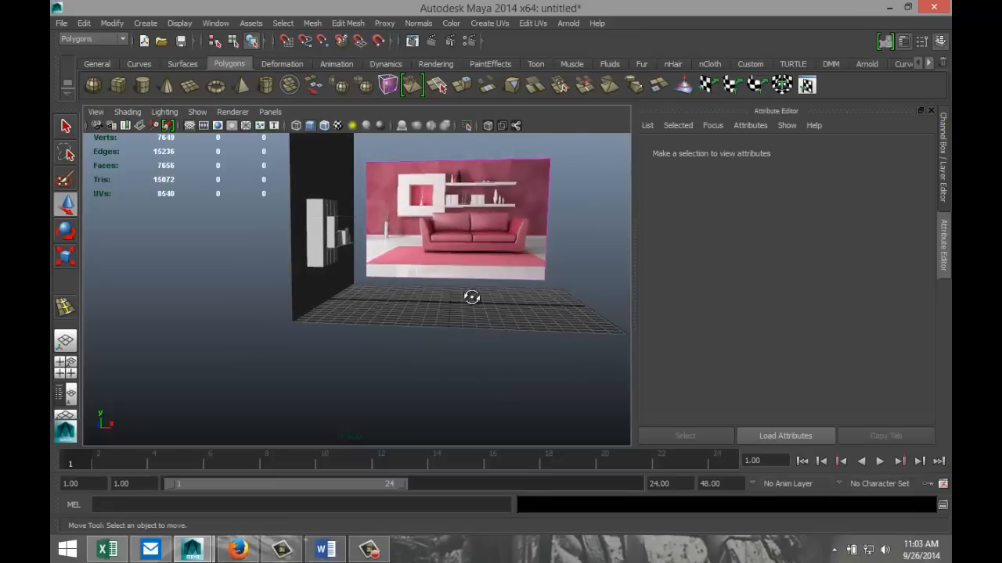
pyautogui.keyDown('alt'); pyautogui.moveTo(471, 298); pyautogui.dragTo(463, 299); pyautogui.keyUp('alt')
pyautogui.keyDown('alt'); pyautogui.moveTo(446, 293); pyautogui.dragTo(343, 361, button='middle'); pyautogui.keyUp('alt')
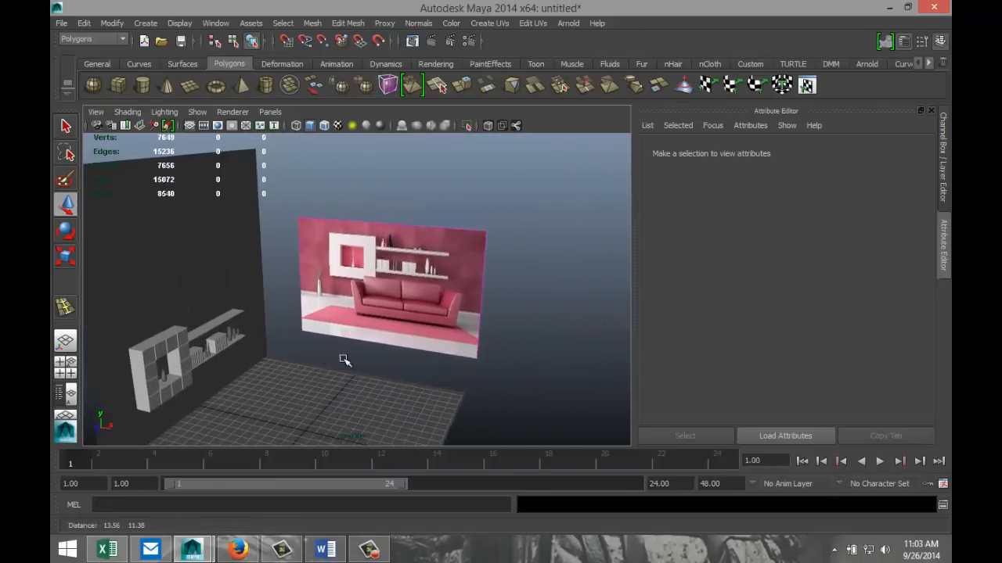
pyautogui.scroll(8, 399, 312)
pyautogui.scroll(-8, 401, 300)
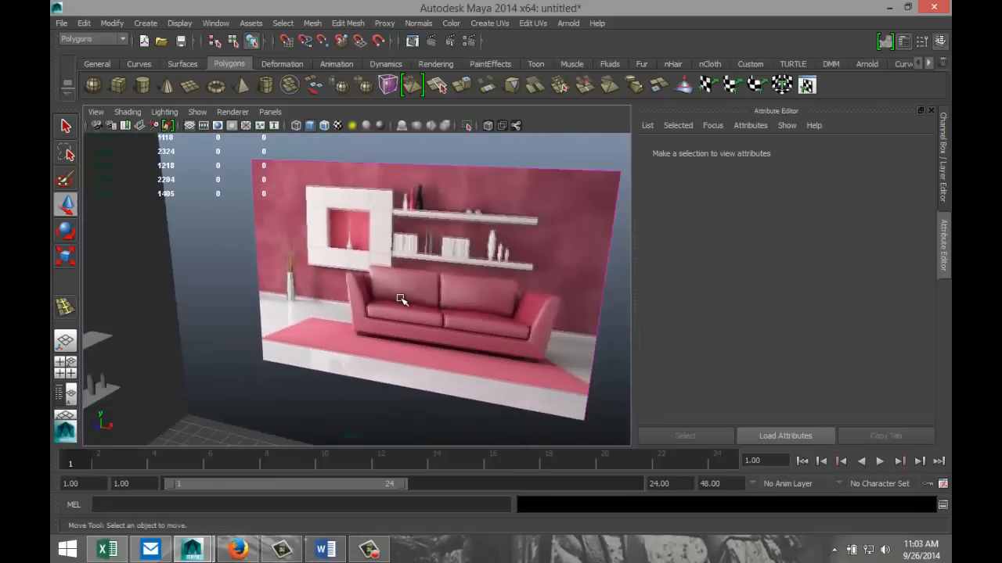
pyautogui.scroll(-3, 404, 292)
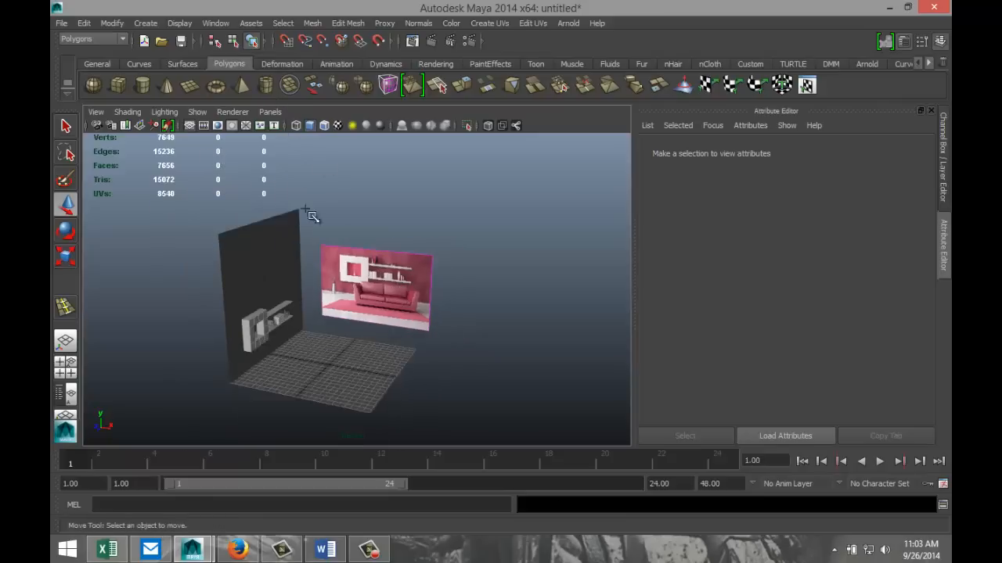
pyautogui.press('g')
pyautogui.moveTo(337, 385); pyautogui.dragTo(353, 320)
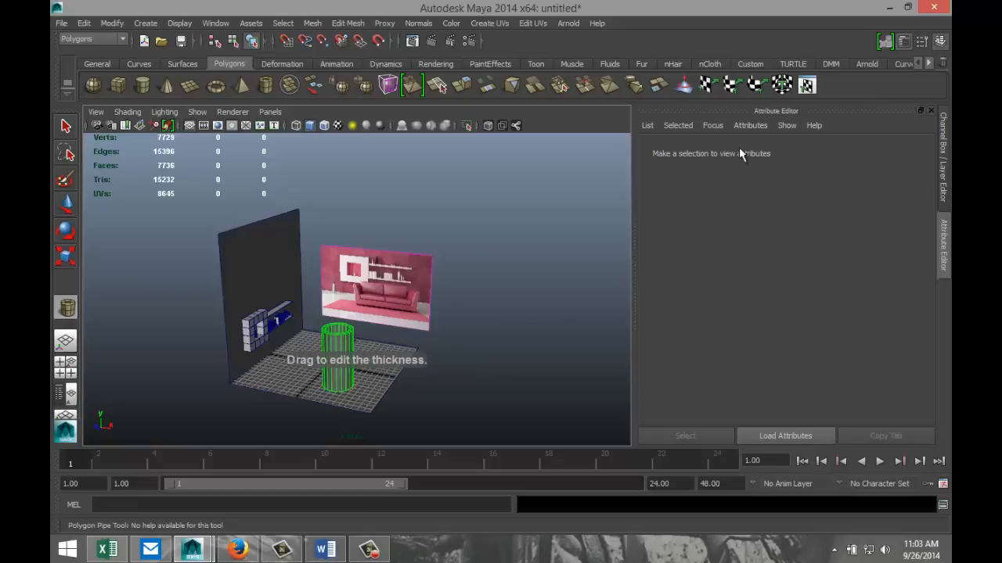
pyautogui.press('w')
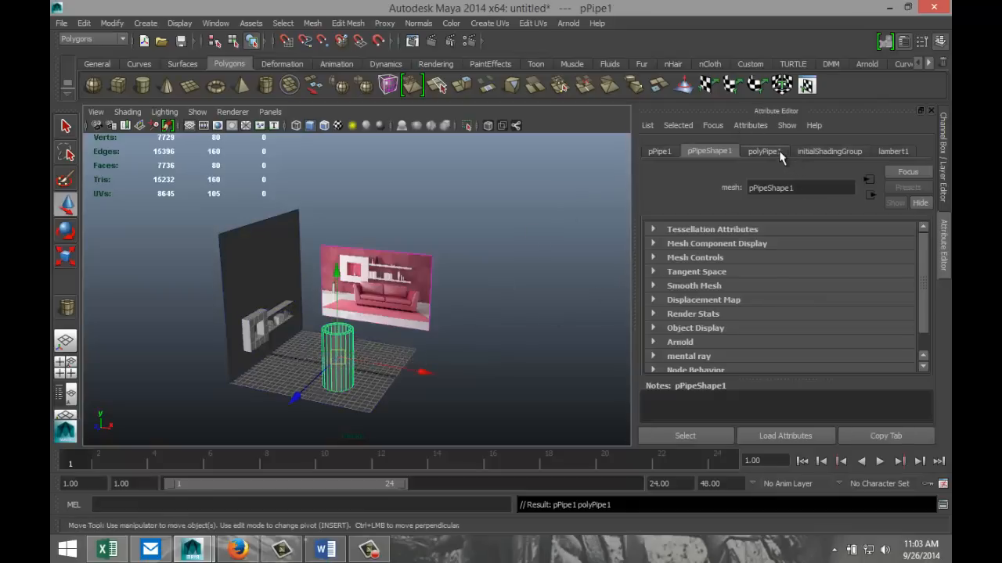
# Step: Set the pipe's axis subdivisions to 40
pyautogui.click(763, 152)
pyautogui.doubleClick(783, 300)
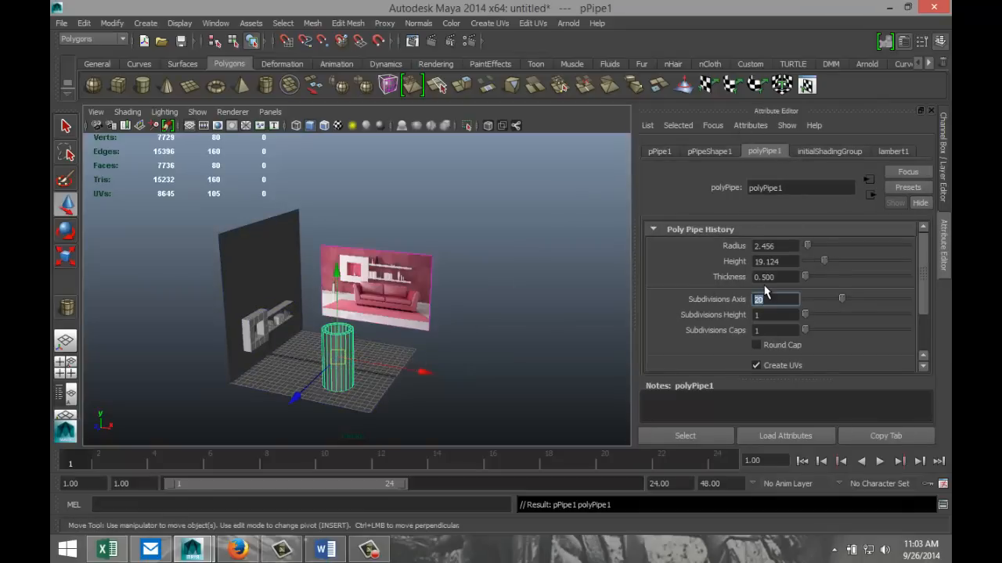
pyautogui.write('40')
pyautogui.press('Return')
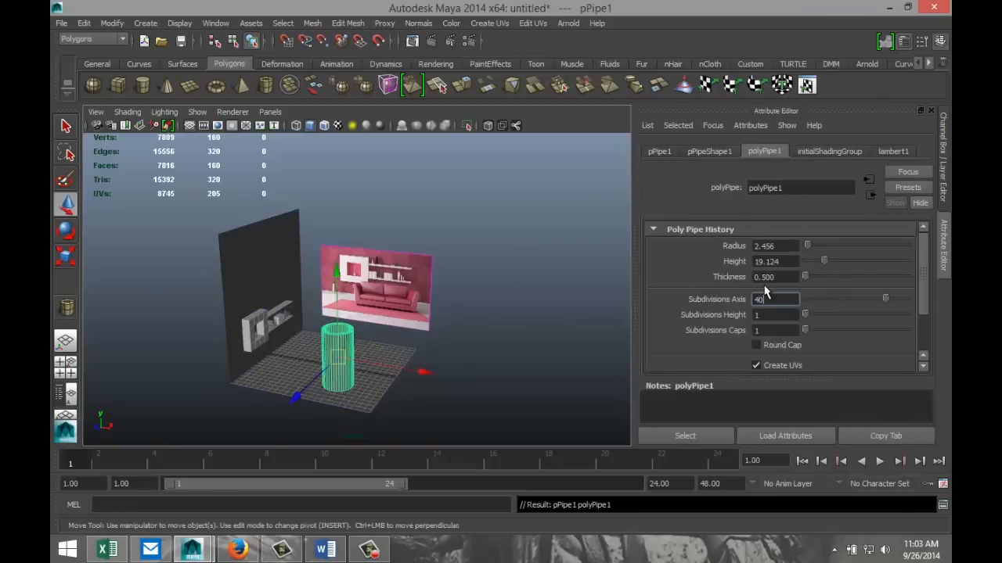
# Step: Taper the pipe by uniformly scaling down its top ring of vertices, and return to object selection
pyautogui.keyDown('alt'); pyautogui.moveTo(452, 379); pyautogui.dragTo(232, 357); pyautogui.keyUp('alt')
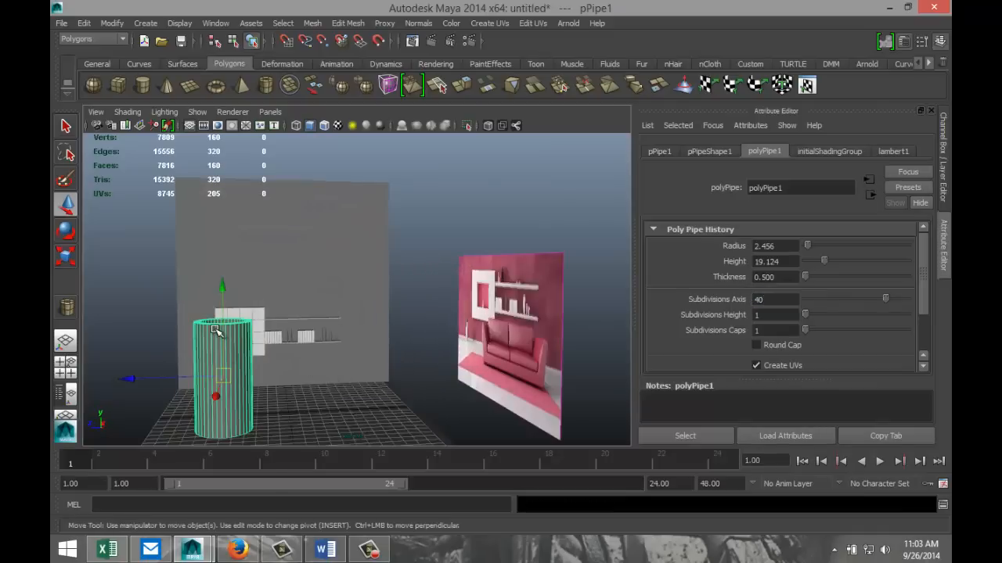
pyautogui.moveTo(219, 329); pyautogui.dragTo(194, 307, button='right')
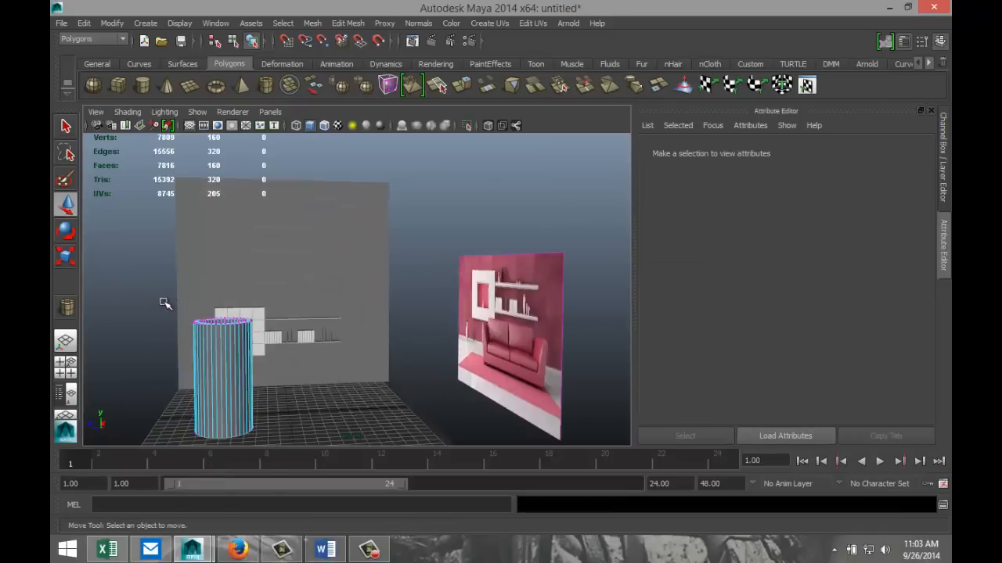
pyautogui.moveTo(154, 307); pyautogui.dragTo(280, 355)
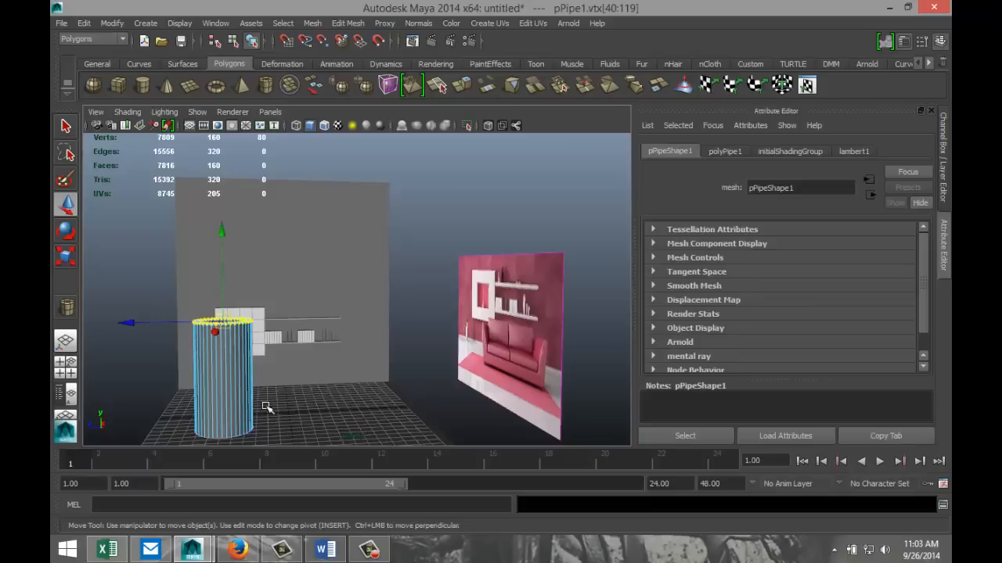
pyautogui.press('r')
pyautogui.moveTo(226, 322); pyautogui.dragTo(208, 327)
pyautogui.click(329, 420)
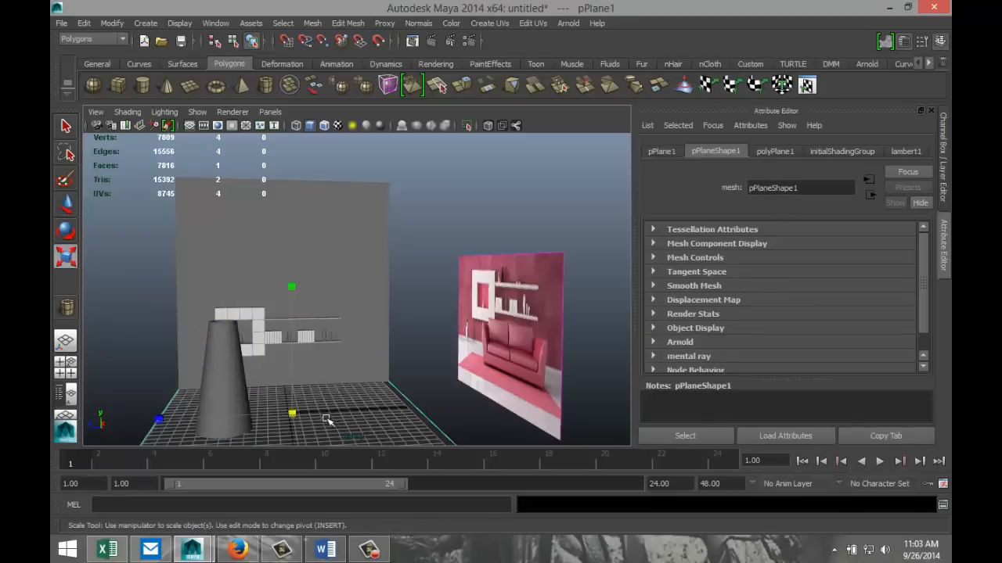
# Step: Move the tapered pipe toward the back wall beside the square frame, at about X -8.505, Z 8.965
pyautogui.keyDown('alt'); pyautogui.moveTo(291, 413); pyautogui.dragTo(248, 403); pyautogui.keyUp('alt')
pyautogui.click(243, 394)
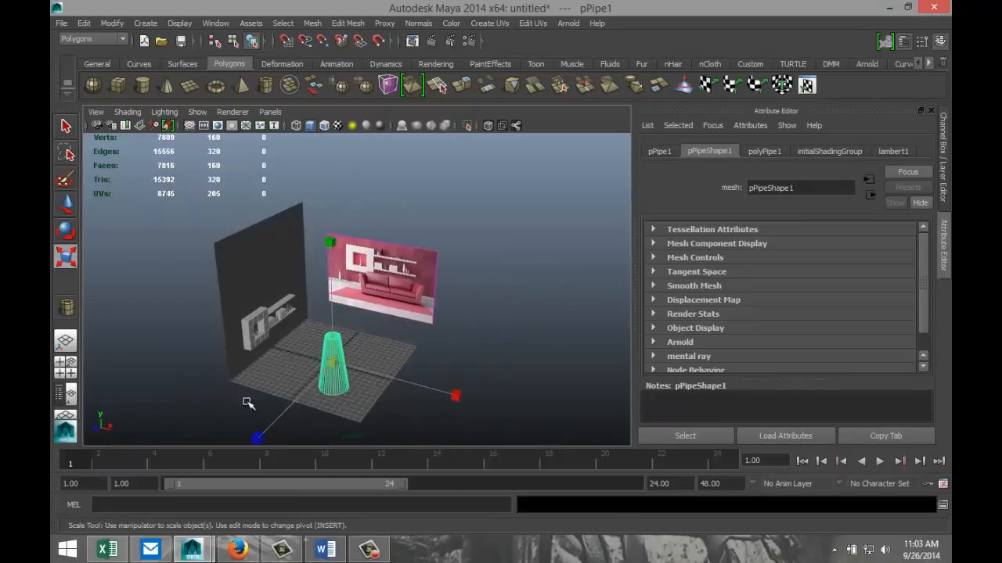
pyautogui.press('w')
pyautogui.moveTo(420, 390); pyautogui.dragTo(343, 380)
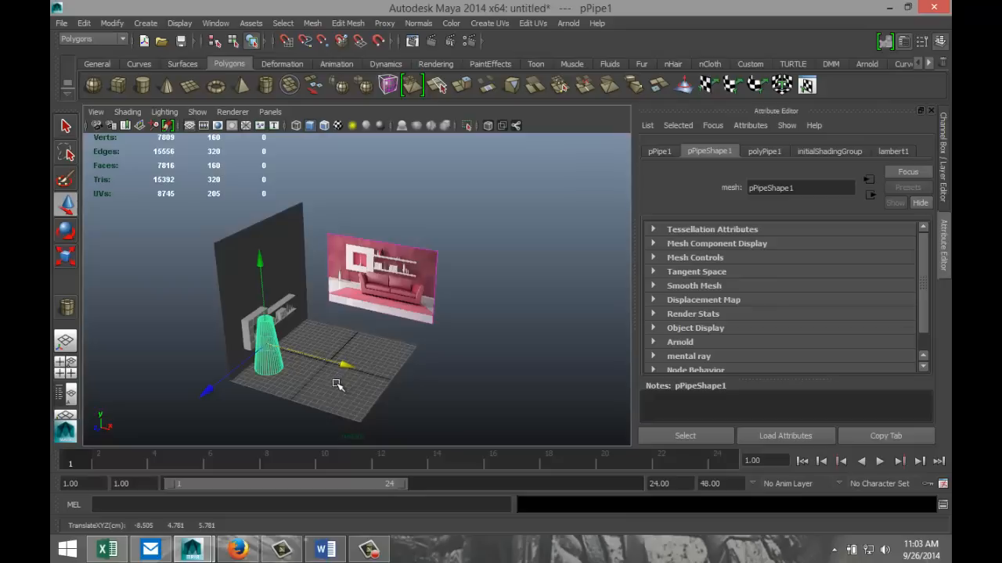
pyautogui.moveTo(221, 382); pyautogui.dragTo(207, 396)
# Step: Shrink the pipe uniformly to about 0.253 and lower it to the floor at about Y 1.218
pyautogui.press('r')
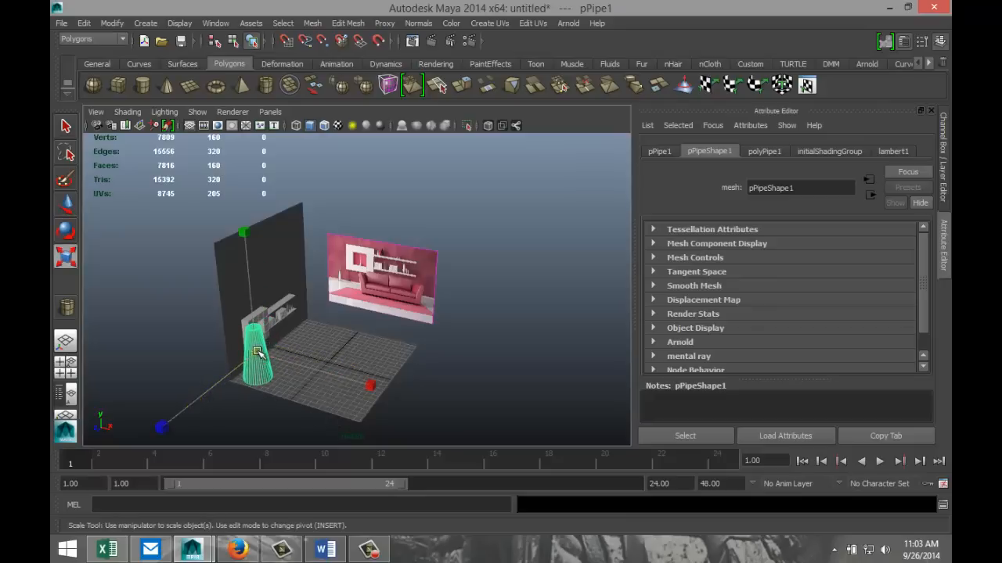
pyautogui.moveTo(257, 356); pyautogui.dragTo(233, 362)
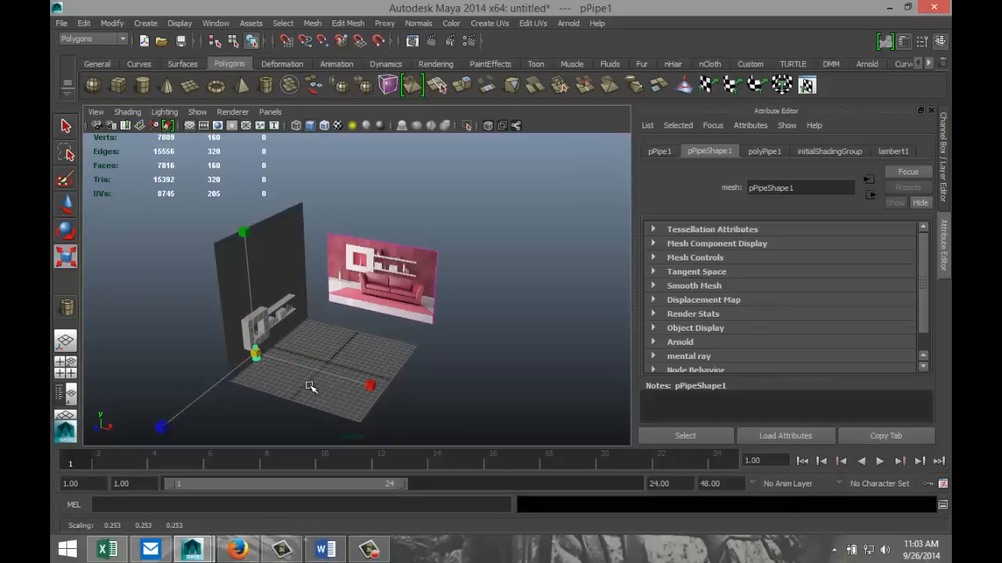
pyautogui.press('w')
pyautogui.moveTo(248, 278); pyautogui.dragTo(242, 312)
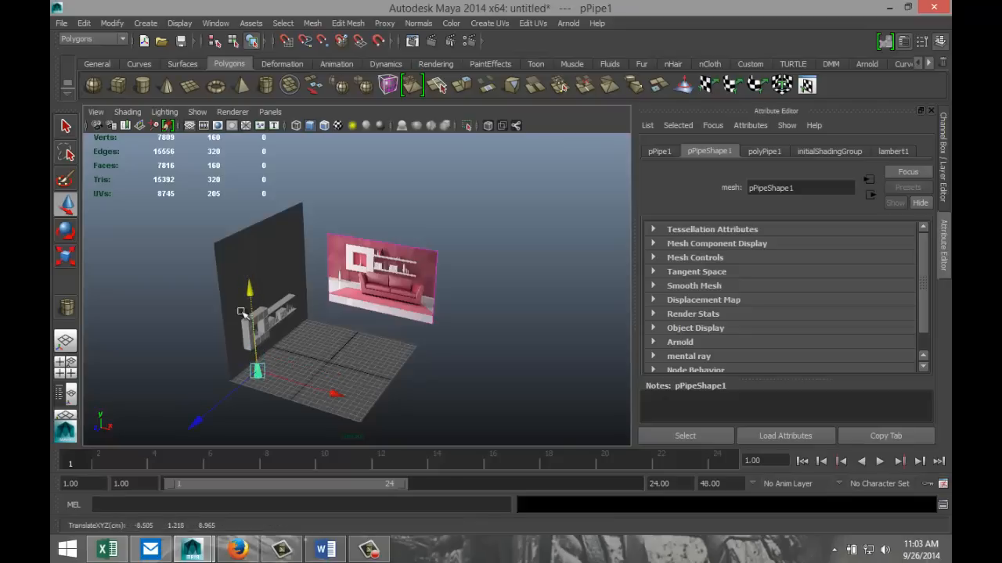
# Step: In the side view, slim the pipe to about 0.150 in X and Z and stretch its height to about 0.243 in Y
pyautogui.click(69, 373)
pyautogui.press('space')
pyautogui.scroll(-6, 438, 399)
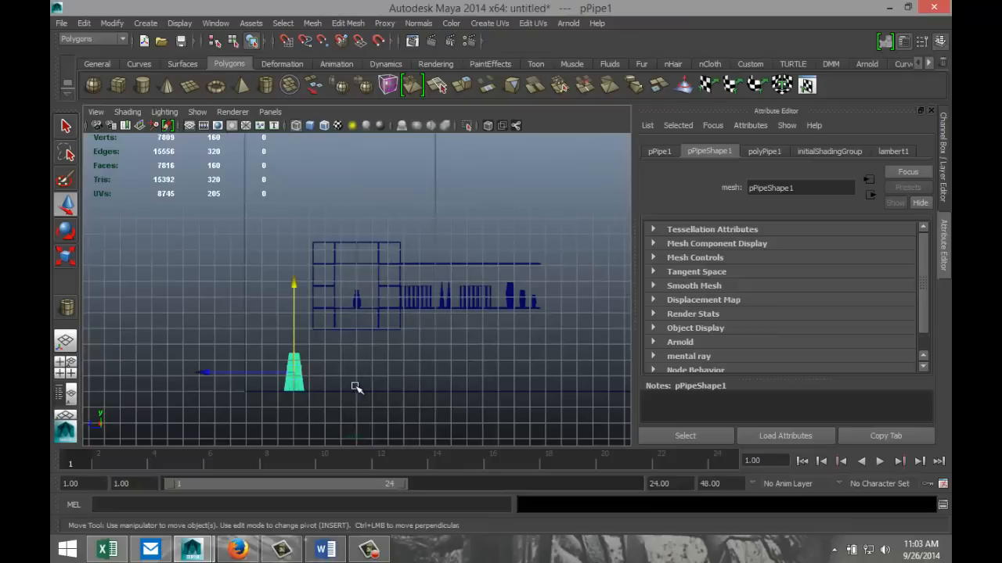
pyautogui.scroll(1, 356, 387)
pyautogui.press('r')
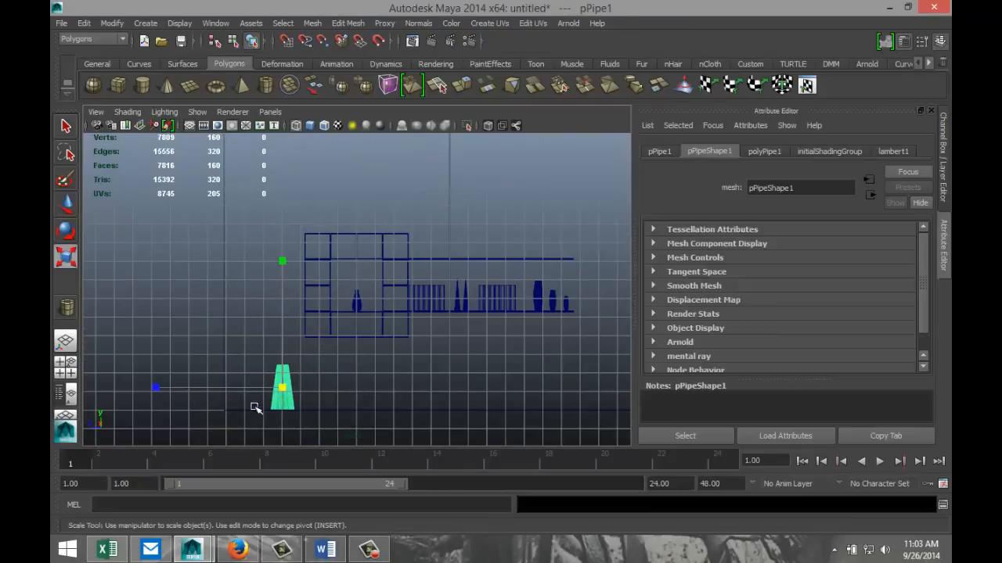
pyautogui.moveTo(282, 388); pyautogui.dragTo(271, 390)
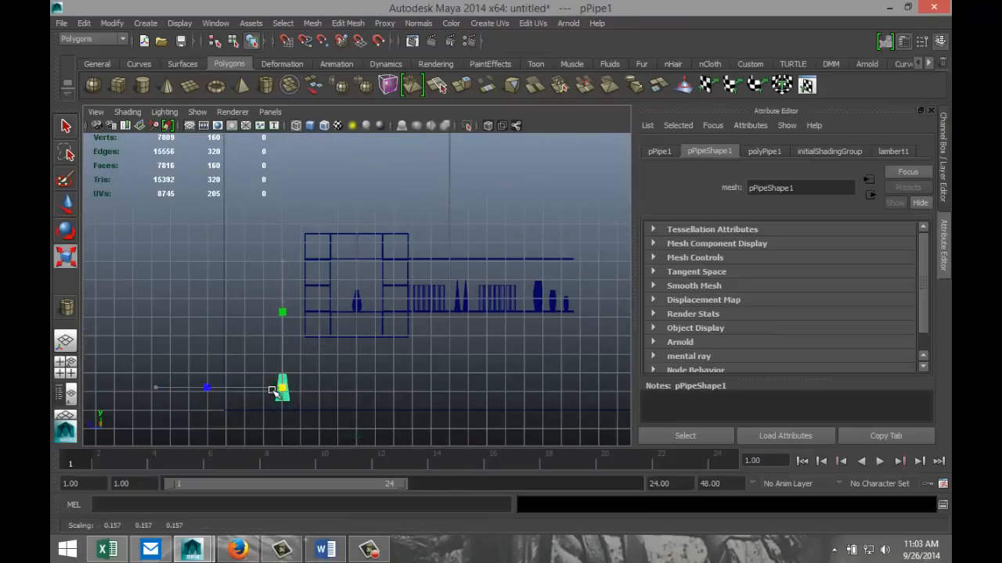
pyautogui.moveTo(283, 262); pyautogui.dragTo(284, 205)
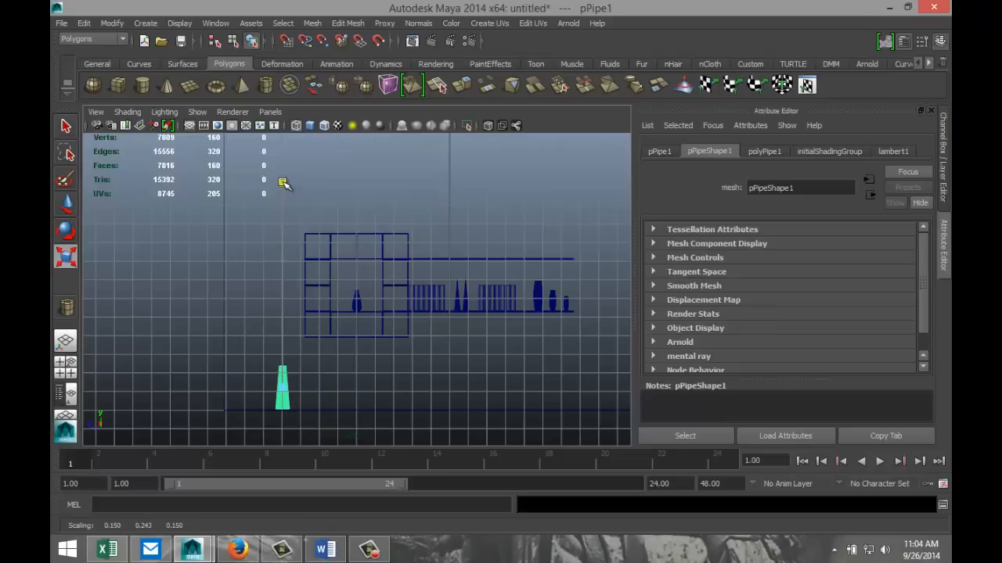
pyautogui.moveTo(283, 183); pyautogui.dragTo(283, 184)
# Step: Shift the floor vase away from the square frame along Z to about 9.872, and show it in the top view
pyautogui.press('w')
pyautogui.moveTo(247, 389); pyautogui.dragTo(227, 389)
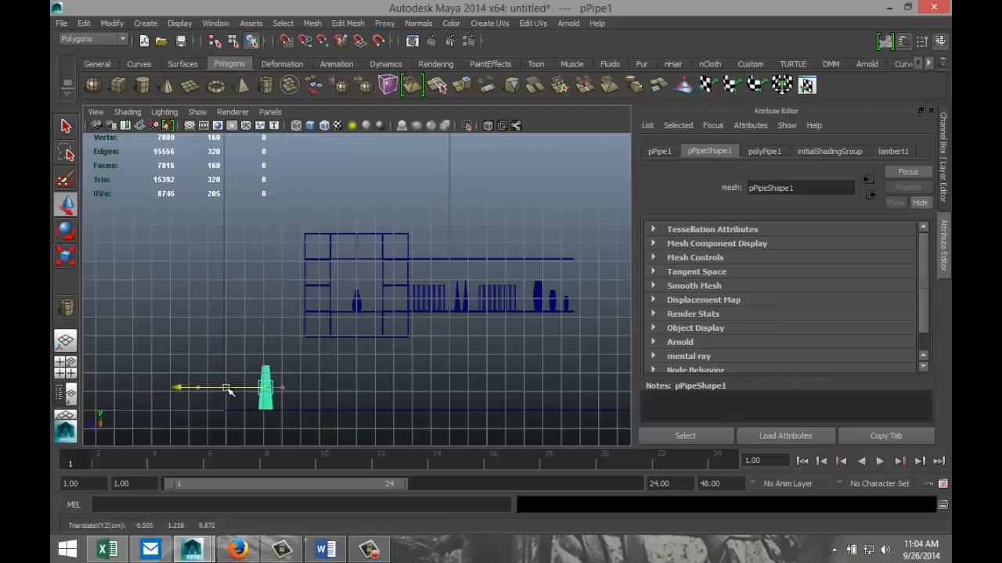
pyautogui.click(66, 364)
pyautogui.press('space')
pyautogui.scroll(-2, 287, 263)
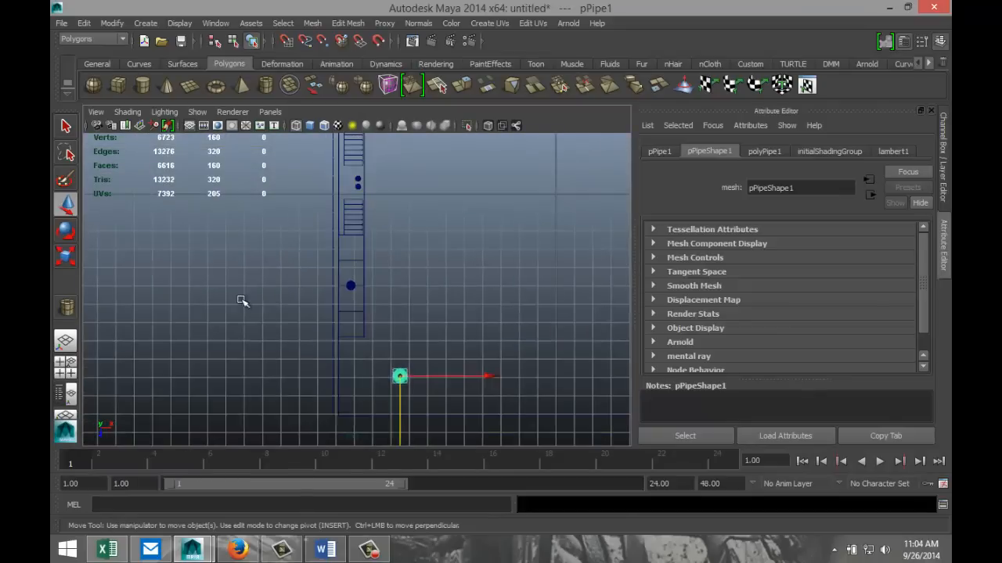
# Step: Compare the floor vase and its surroundings with the reference image in the perspective view
pyautogui.click(66, 365)
pyautogui.press('space')
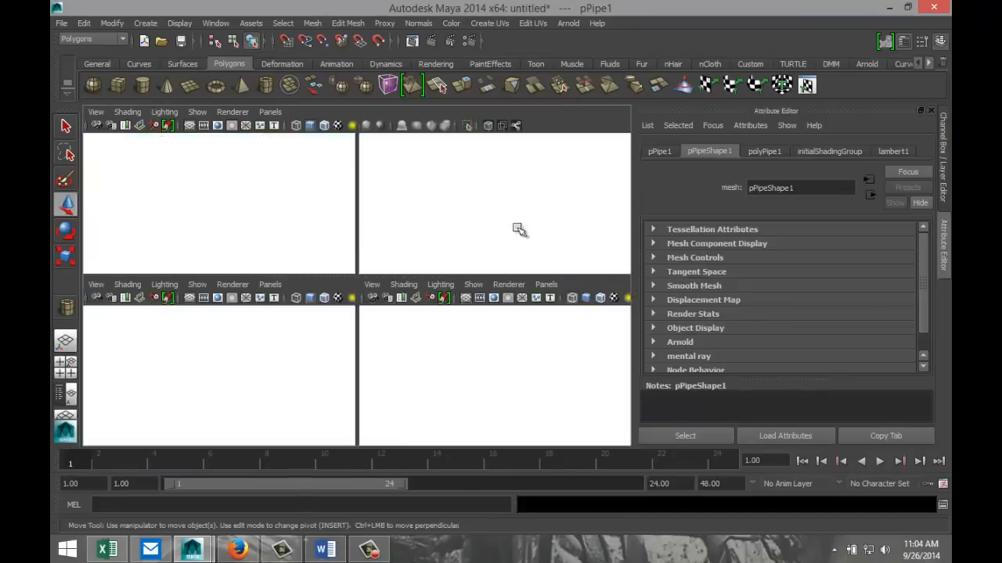
pyautogui.scroll(3, 468, 323)
pyautogui.moveTo(425, 349)
pyautogui.keyDown('alt'); pyautogui.mouseDown()
pyautogui.moveTo(418, 365)
pyautogui.moveTo(431, 356)
pyautogui.mouseUp(); pyautogui.keyUp('alt')
pyautogui.scroll(4, 493, 332)
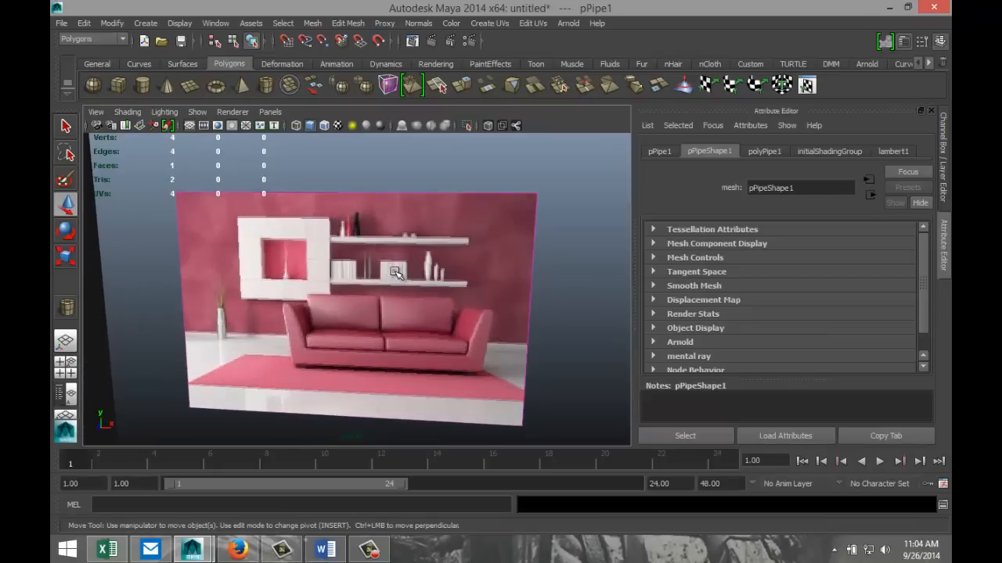
pyautogui.scroll(-3, 395, 272)
pyautogui.scroll(2, 393, 272)
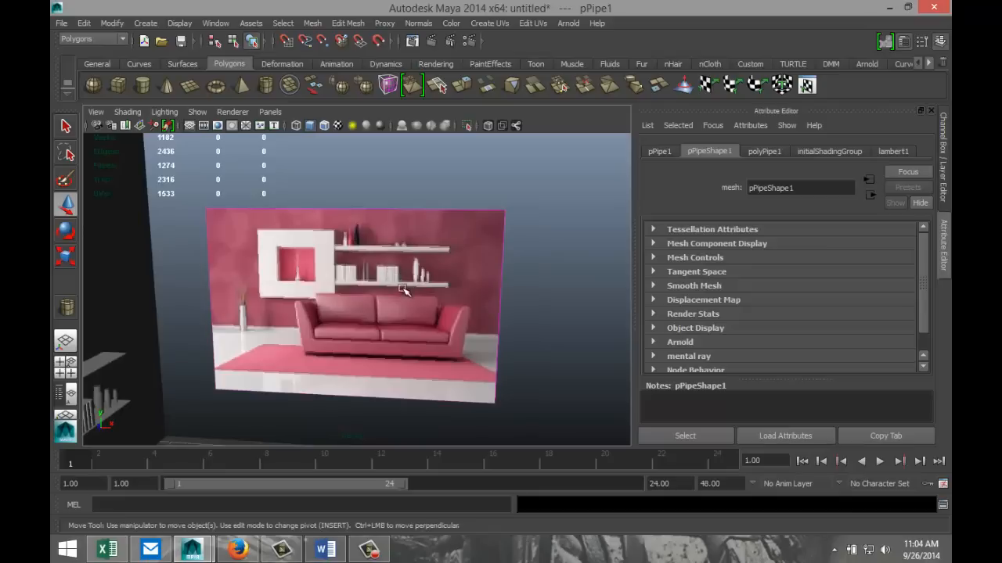
pyautogui.scroll(-2, 507, 300)
pyautogui.keyDown('alt'); pyautogui.moveTo(507, 324); pyautogui.dragTo(389, 333); pyautogui.keyUp('alt')
pyautogui.scroll(-1, 392, 324)
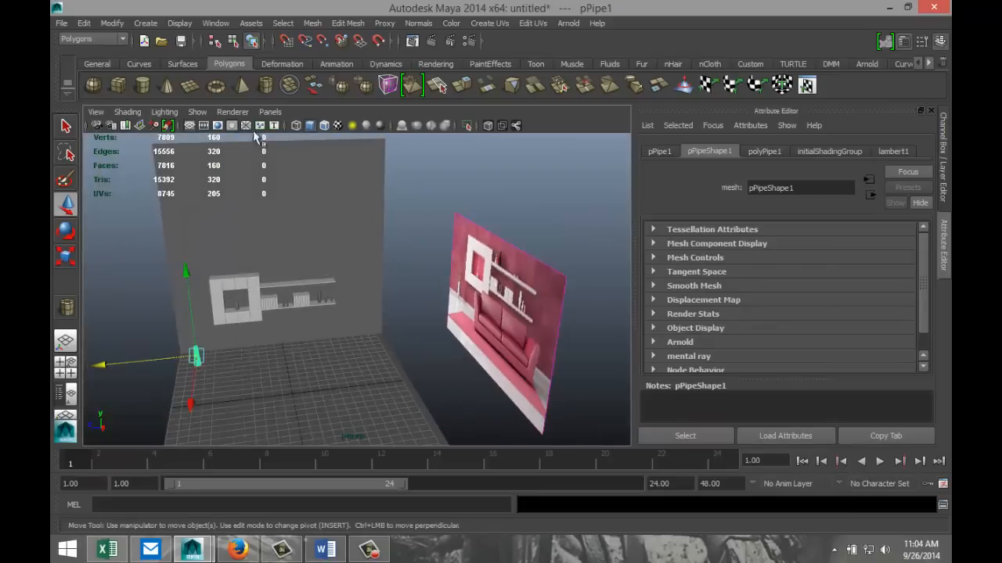
# Step: Draw a polygon cylinder on the floor, about 2.645 in radius and 8.855 high, with 40 axis and 8 height subdivisions, and show it in the front view
pyautogui.click(147, 93)
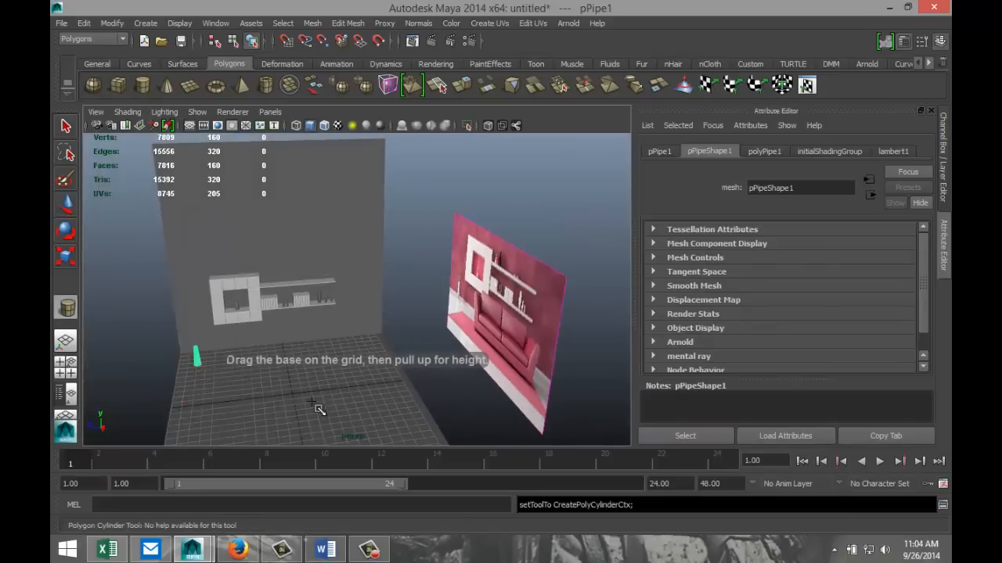
pyautogui.moveTo(304, 400); pyautogui.dragTo(327, 317)
pyautogui.click(799, 151)
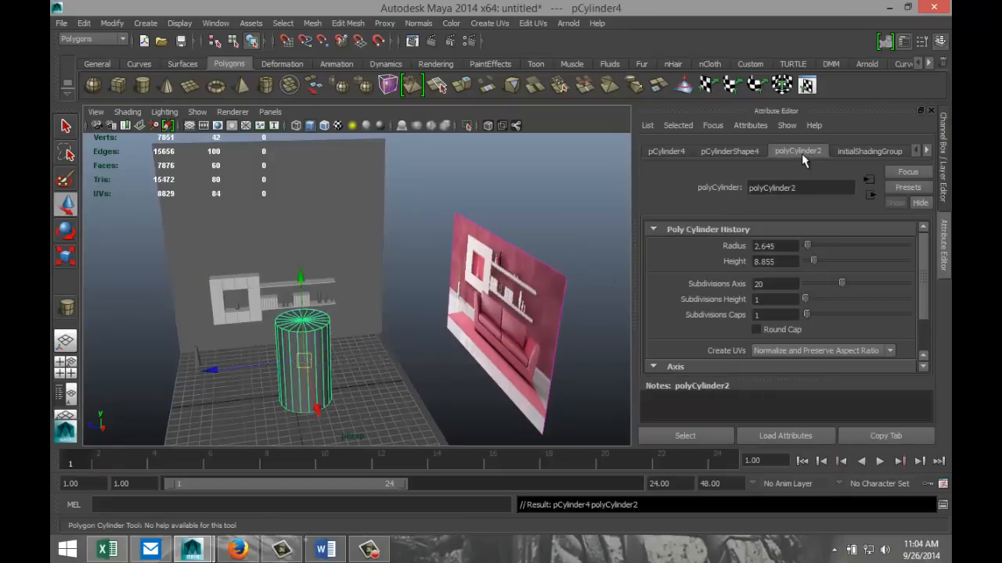
pyautogui.click(789, 284)
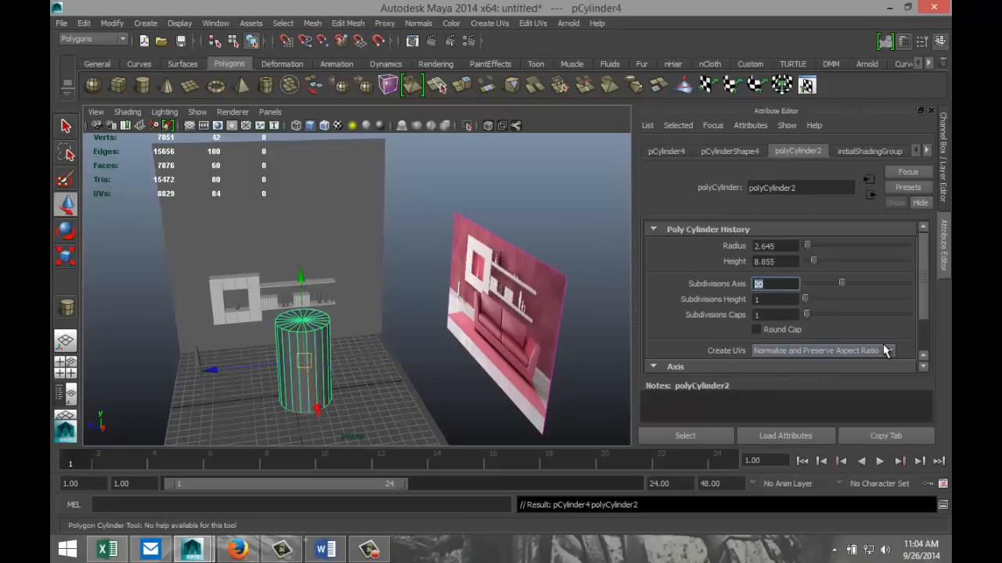
pyautogui.write('4')
pyautogui.moveTo(807, 298); pyautogui.dragTo(821, 304)
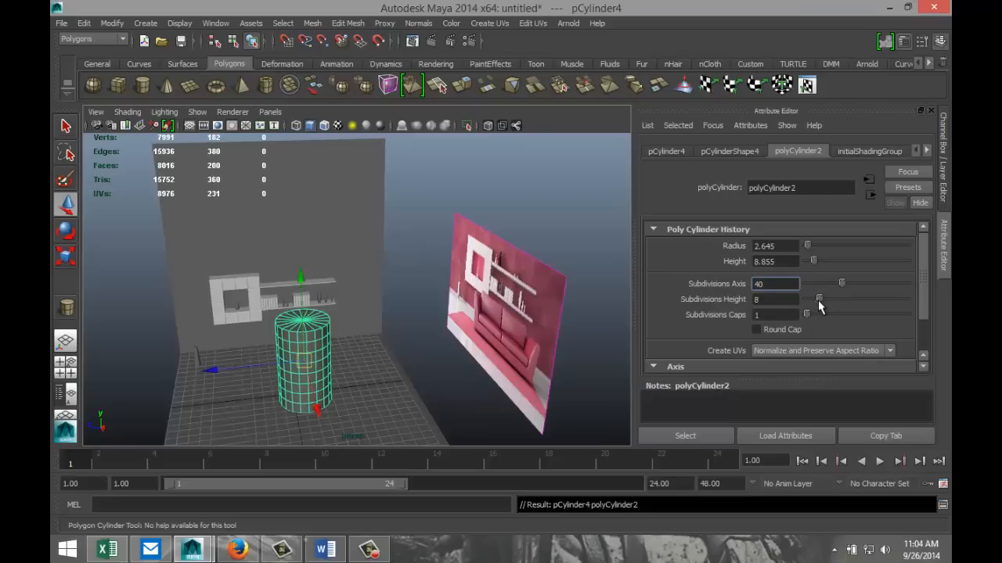
pyautogui.click(70, 367)
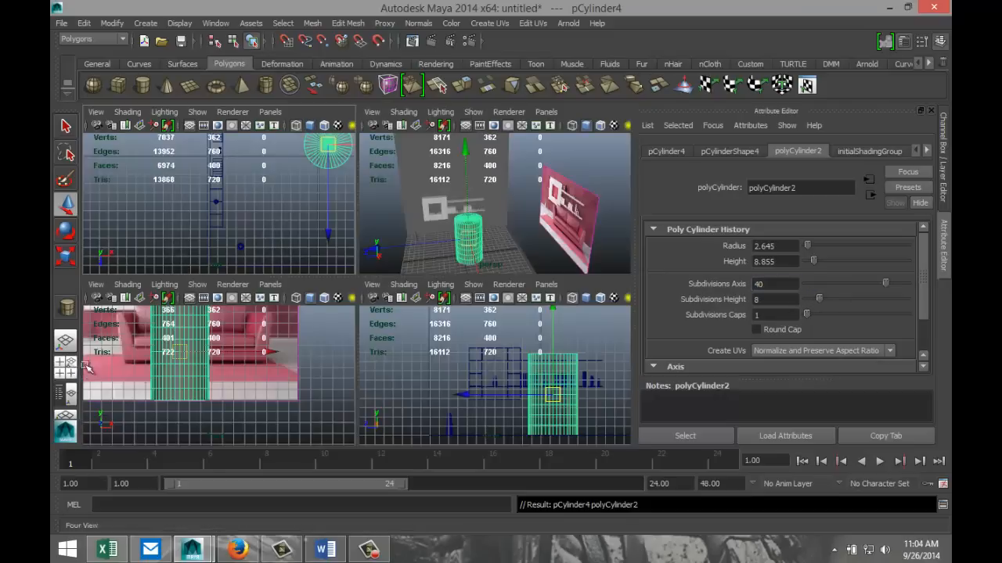
pyautogui.press('space')
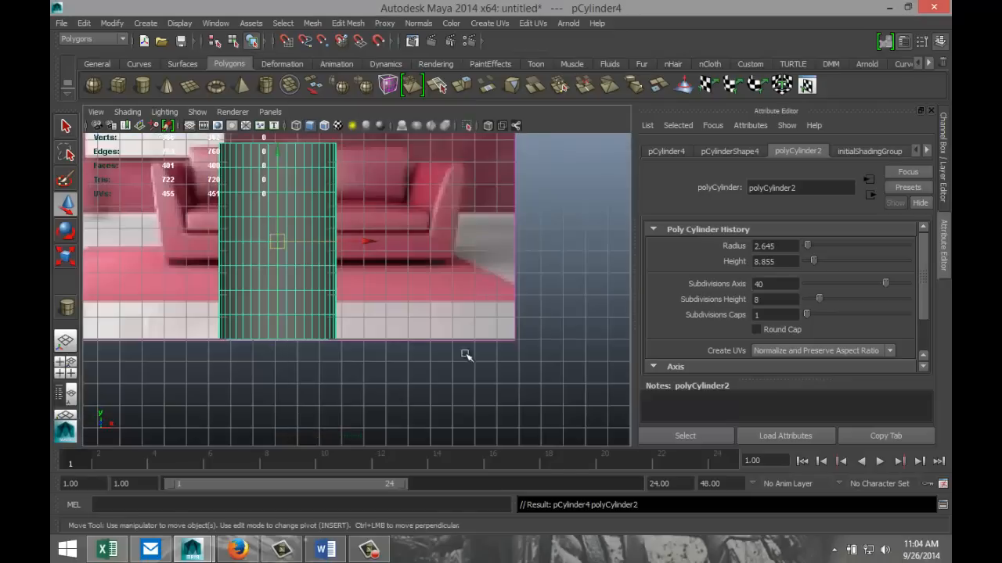
# Step: Narrow the cylinder's bottom vertex ring and slightly widen the third and fourth rings from the bottom, the fourth to about 1.025, to form a belly
pyautogui.moveTo(270, 331); pyautogui.dragTo(221, 278, button='right')
pyautogui.moveTo(192, 330); pyautogui.dragTo(379, 371)
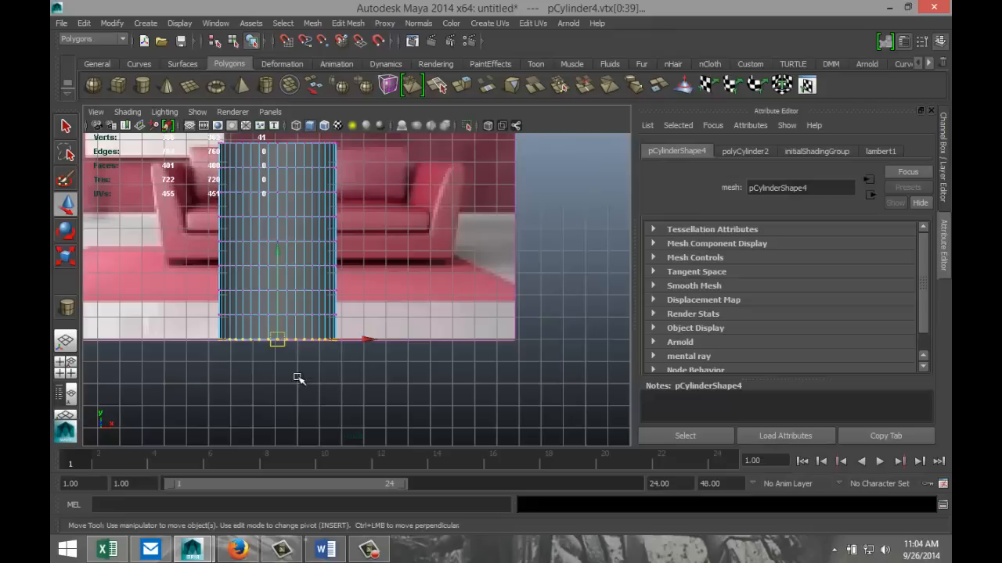
pyautogui.press('r')
pyautogui.moveTo(279, 343); pyautogui.dragTo(264, 347)
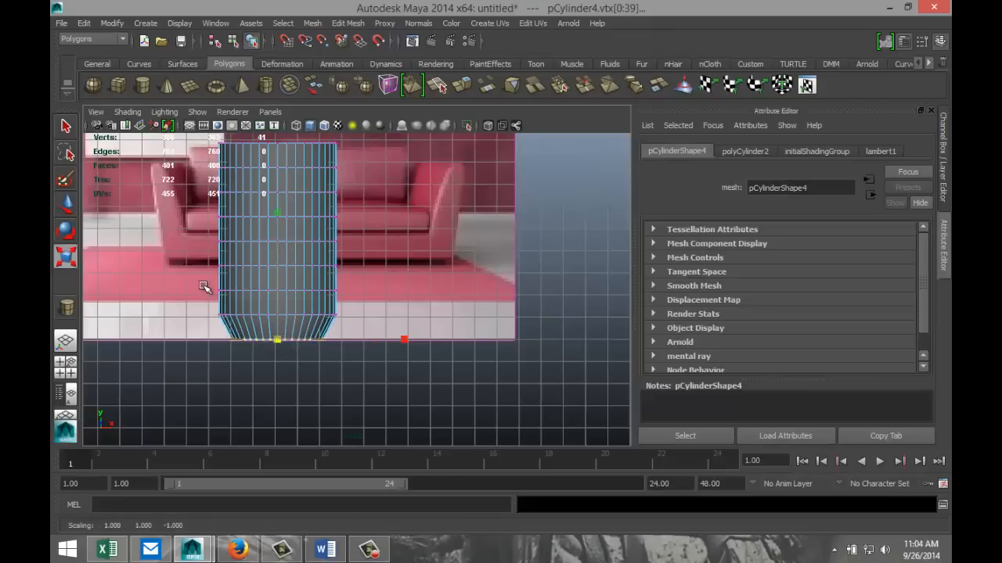
pyautogui.moveTo(203, 277); pyautogui.dragTo(365, 303)
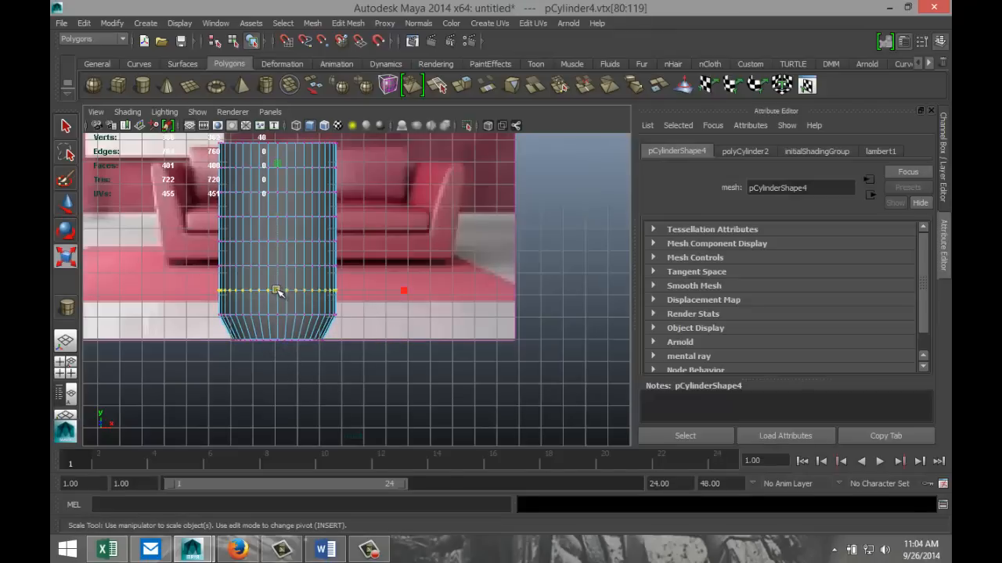
pyautogui.moveTo(278, 291); pyautogui.dragTo(286, 291)
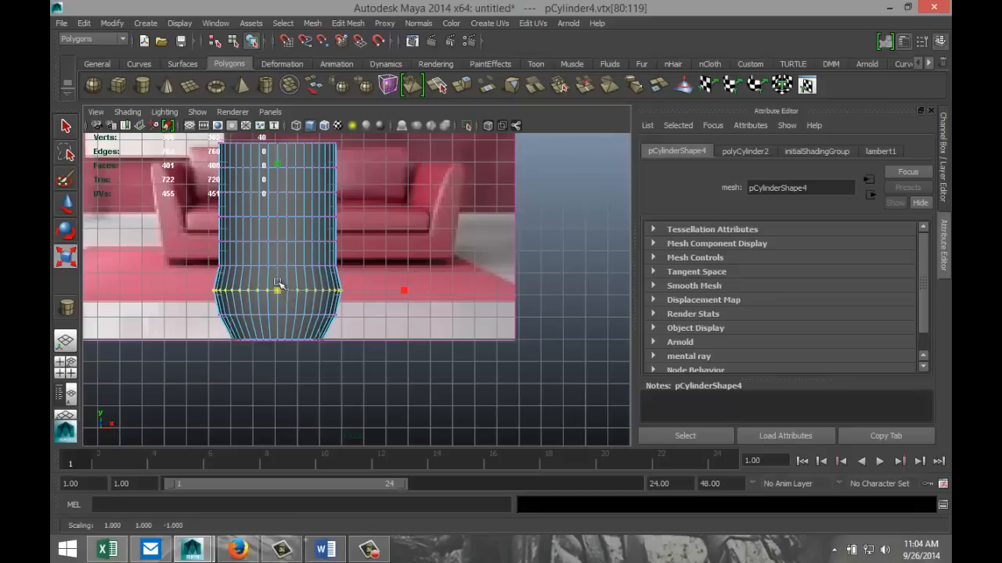
pyautogui.moveTo(210, 259); pyautogui.dragTo(356, 282)
pyautogui.moveTo(278, 266); pyautogui.dragTo(280, 266)
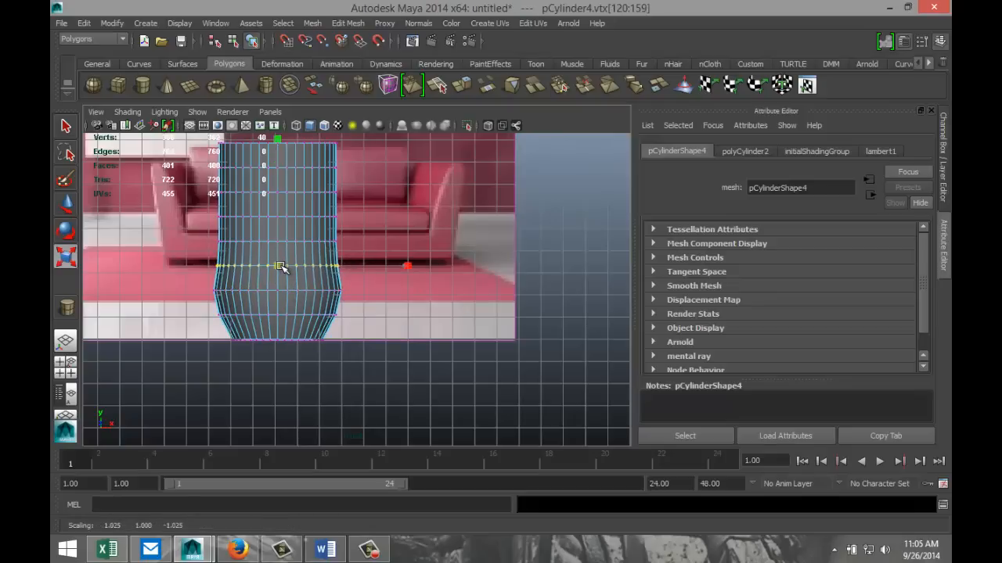
# Step: Taper the fifth and sixth vertex rings from the bottom inward, scaling the sixth to about 0.669 in X and Z, to form the shoulder
pyautogui.moveTo(198, 229); pyautogui.dragTo(358, 254)
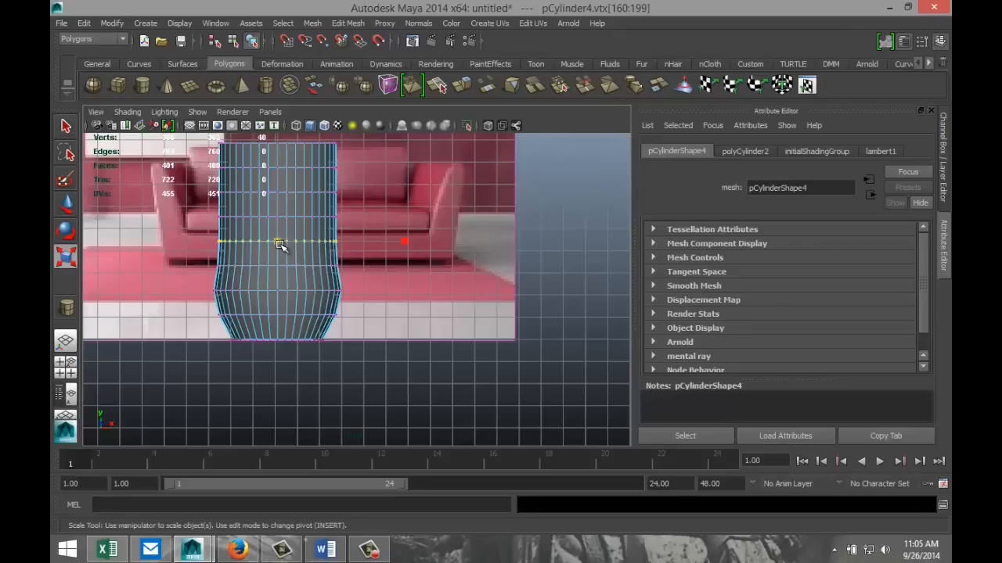
pyautogui.moveTo(277, 242); pyautogui.dragTo(273, 240)
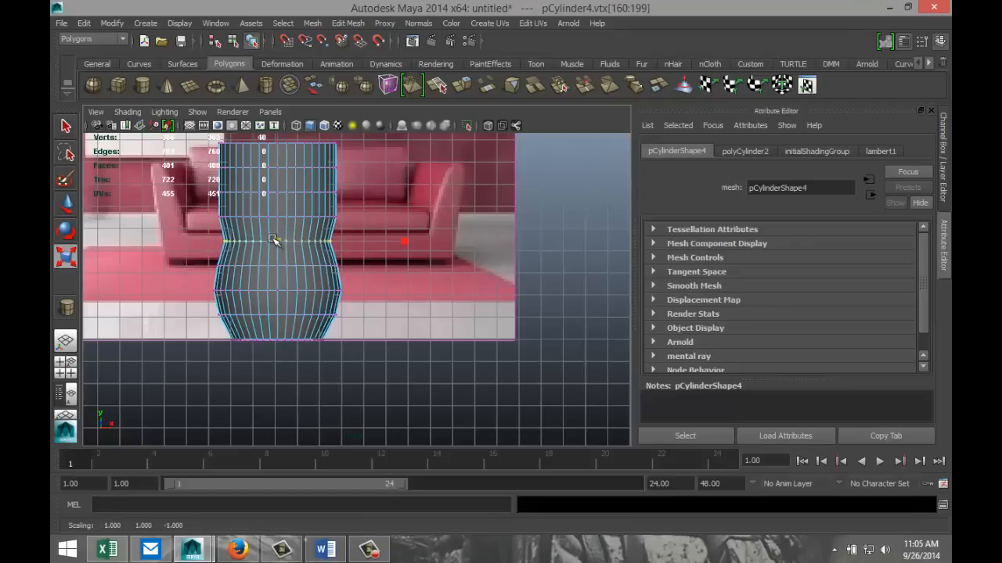
pyautogui.moveTo(202, 209); pyautogui.dragTo(351, 231)
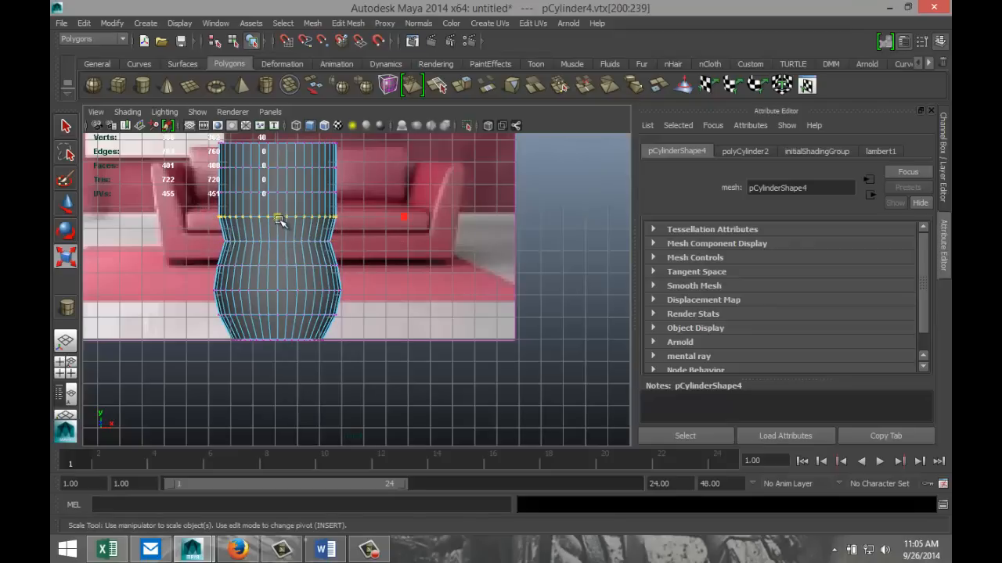
pyautogui.moveTo(278, 218); pyautogui.dragTo(267, 223)
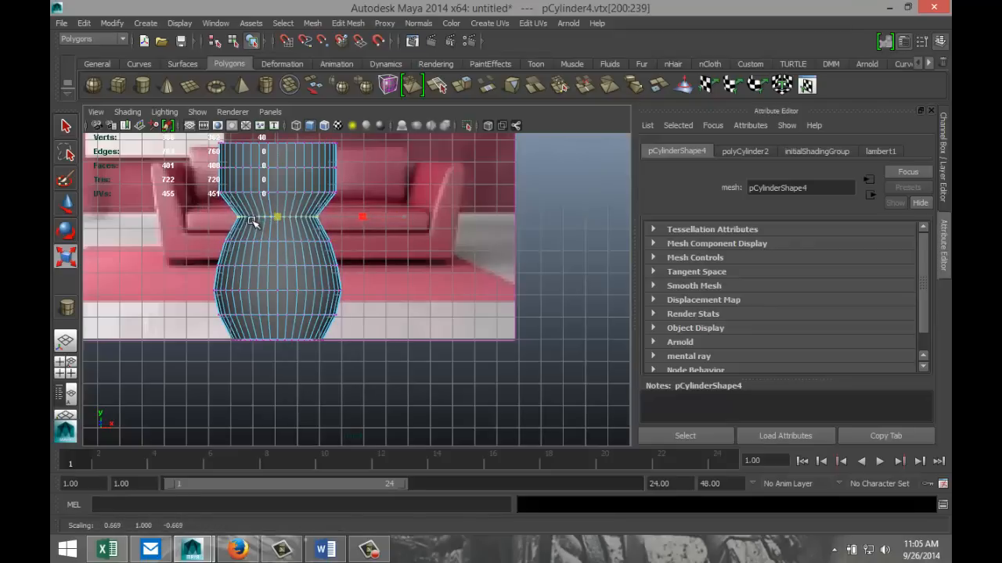
# Step: Narrow the top three vertex rings of the cylinder to equal width to form a straight vase neck
pyautogui.moveTo(200, 186); pyautogui.dragTo(375, 213)
pyautogui.moveTo(275, 193); pyautogui.dragTo(231, 195)
pyautogui.moveTo(205, 155); pyautogui.dragTo(375, 185)
pyautogui.moveTo(274, 169); pyautogui.dragTo(231, 176)
pyautogui.moveTo(196, 140); pyautogui.dragTo(232, 152)
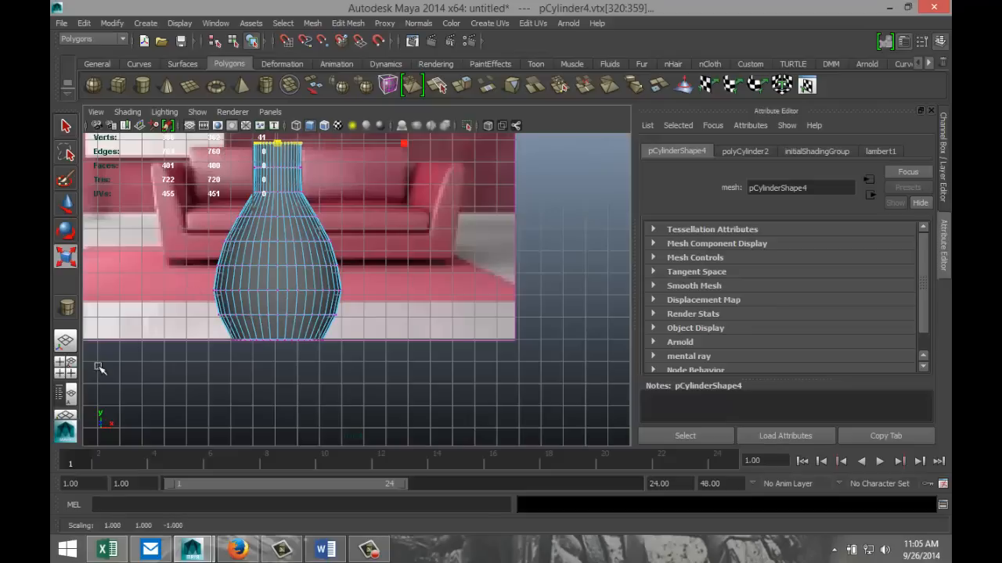
# Step: Return the vase to object selection in the perspective view and move it up beside the wall to about -10.025, 11.875, -1.295
pyautogui.click(65, 366)
pyautogui.press('space')
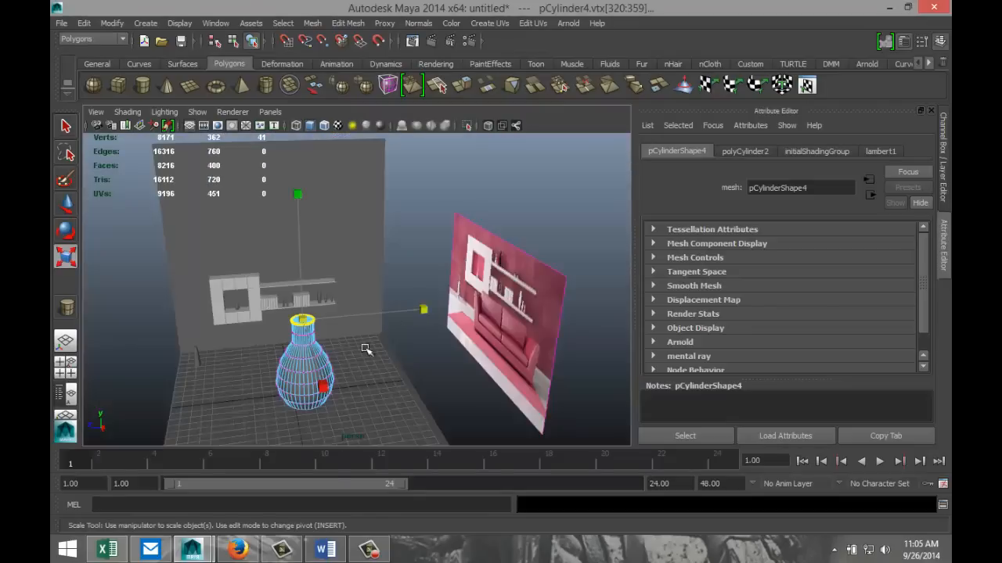
pyautogui.press('F8')
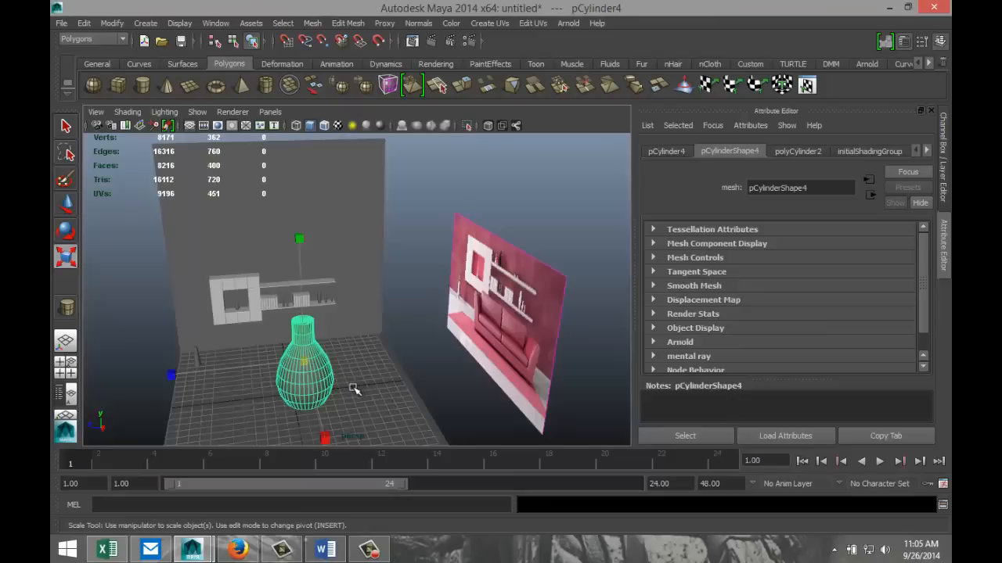
pyautogui.press('w')
pyautogui.moveTo(298, 277); pyautogui.dragTo(300, 202)
pyautogui.keyDown('alt'); pyautogui.moveTo(234, 348); pyautogui.dragTo(289, 319); pyautogui.keyUp('alt')
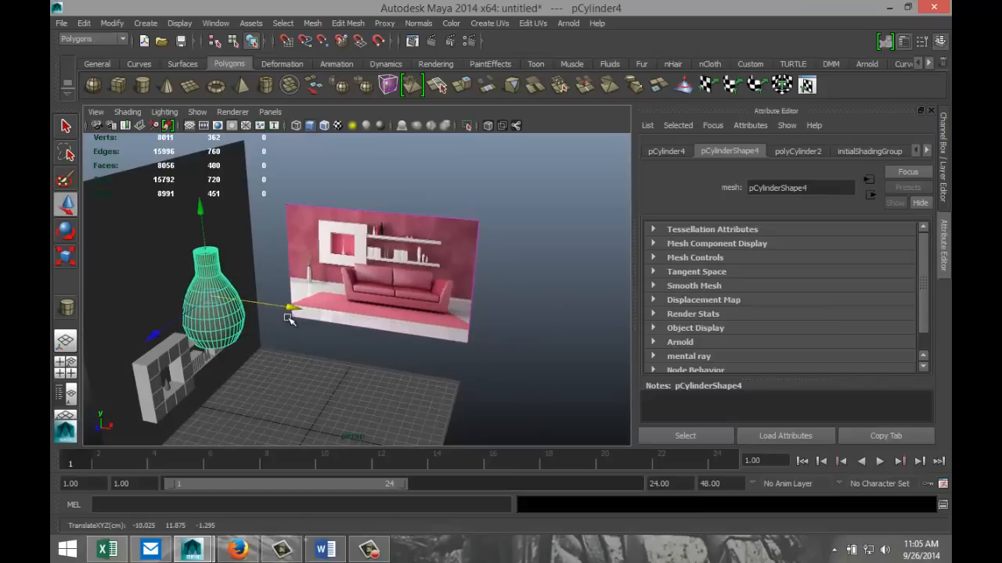
# Step: Shrink the whole vase uniformly to shelf-ornament size and lower it to about 9.644 in Y above the upper shelf
pyautogui.press('r')
pyautogui.moveTo(212, 298); pyautogui.dragTo(167, 318)
pyautogui.press('w')
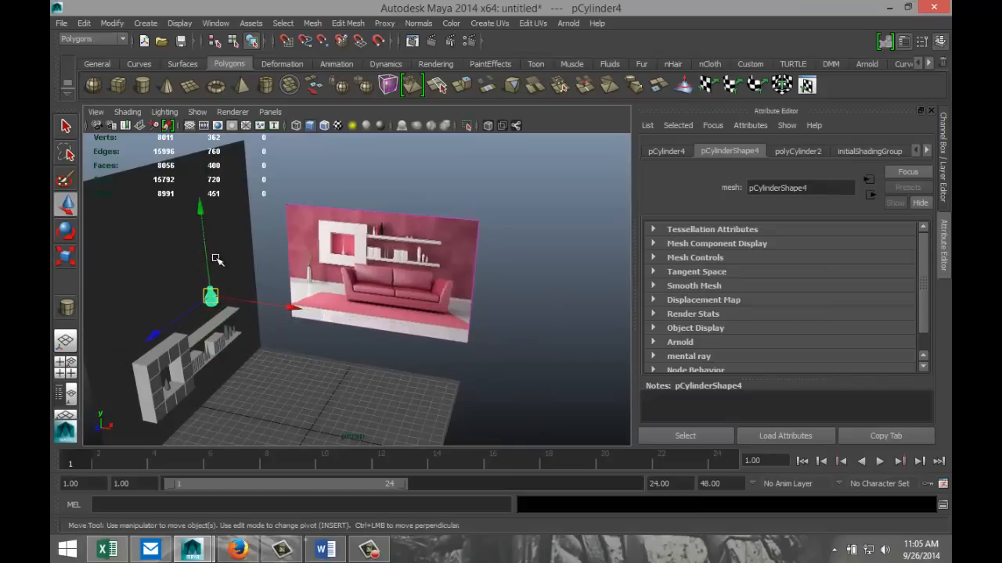
pyautogui.moveTo(212, 260); pyautogui.dragTo(215, 281)
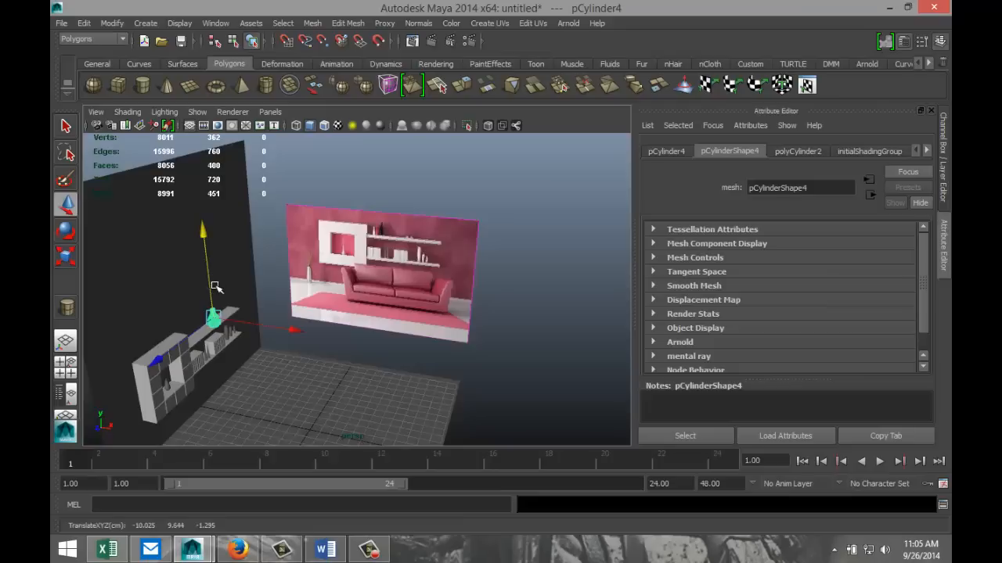
# Step: Move the vase to about -10.596 in X, scale it uniformly to about 0.103, and lower it to about 8.607 in Y
pyautogui.press('f')
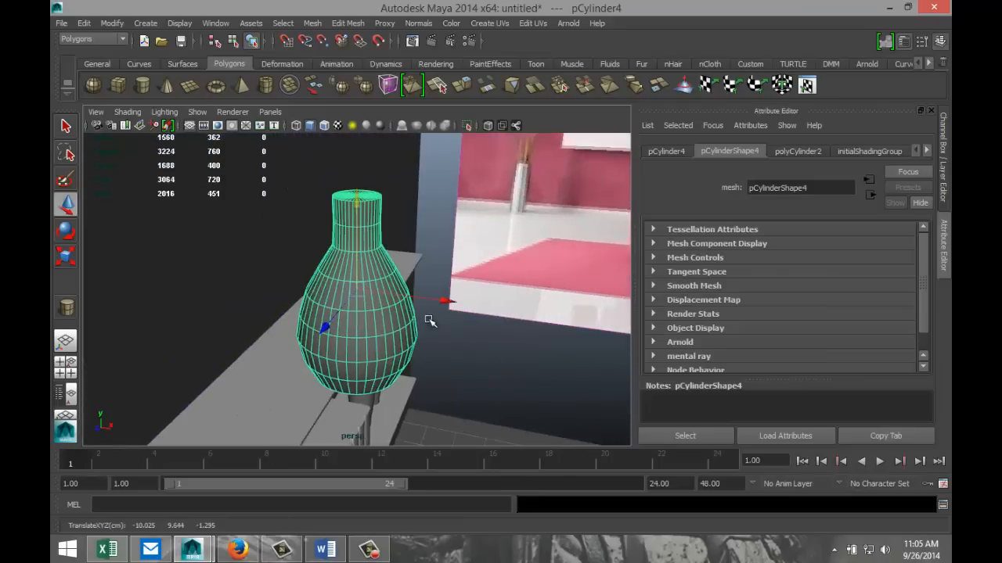
pyautogui.moveTo(446, 299); pyautogui.dragTo(385, 315)
pyautogui.press('r')
pyautogui.moveTo(302, 284); pyautogui.dragTo(245, 307)
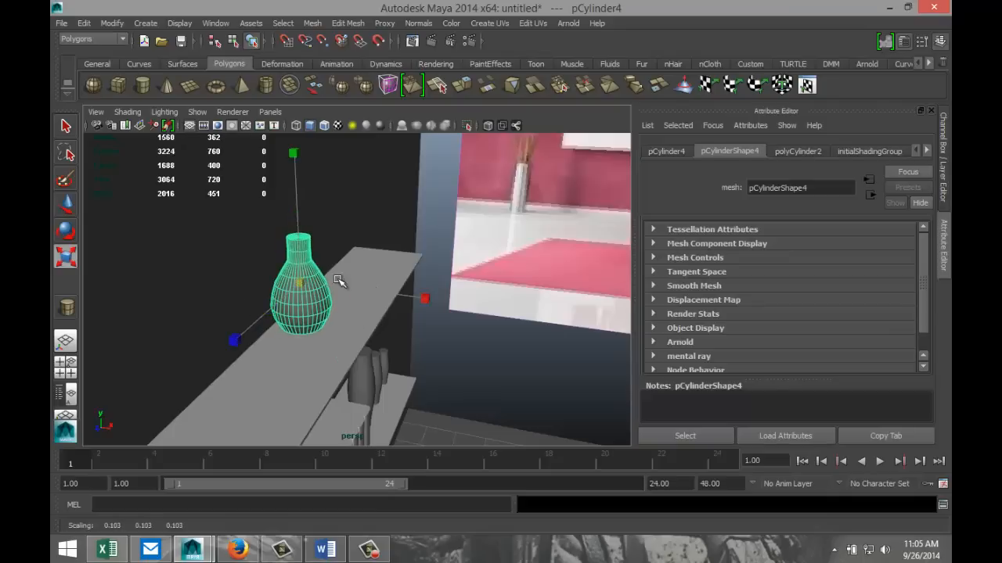
pyautogui.press('w')
pyautogui.moveTo(299, 202); pyautogui.dragTo(318, 304)
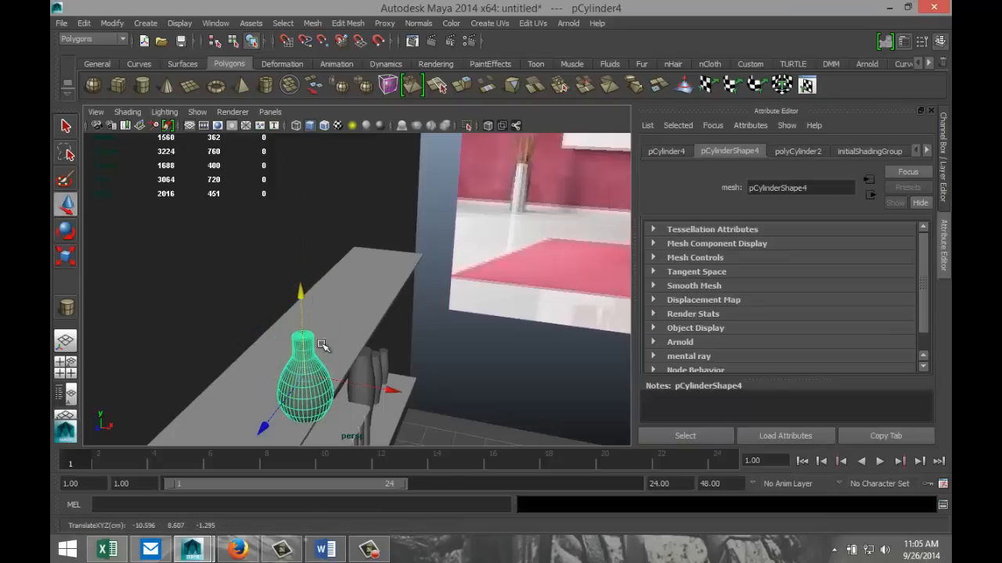
# Step: In the side view, slide the vase along the upper shelf toward the square frame to about 1.472 in Z and raise it to about 8.637 in Y
pyautogui.click(66, 367)
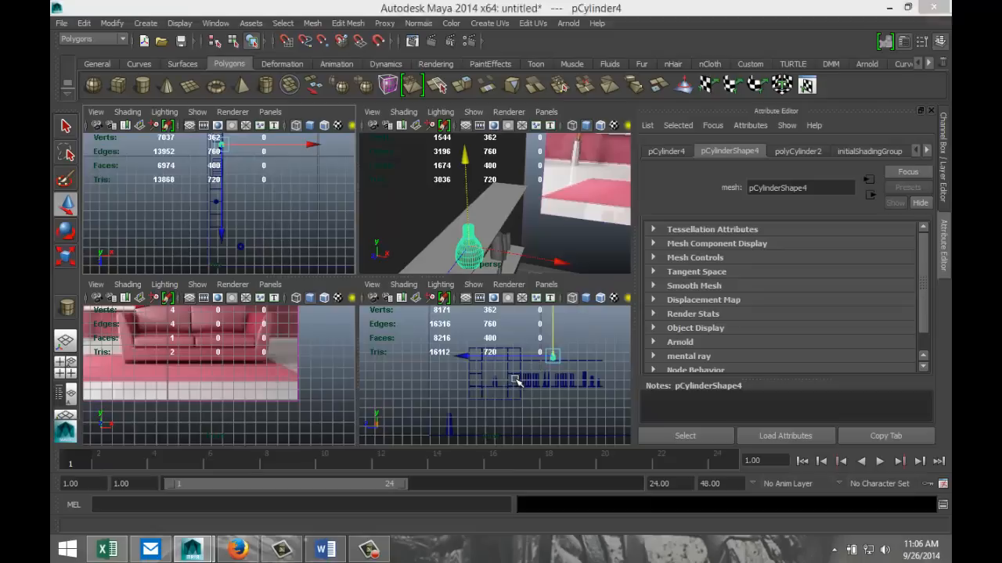
pyautogui.press('space')
pyautogui.scroll(-2, 496, 384)
pyautogui.scroll(4, 503, 373)
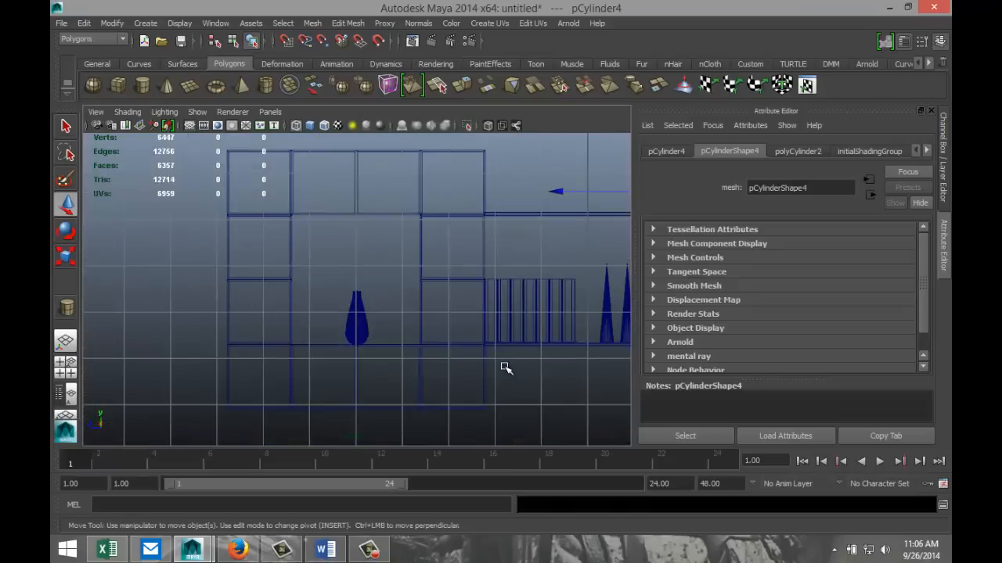
pyautogui.keyDown('alt'); pyautogui.moveTo(516, 366); pyautogui.dragTo(366, 419, button='middle'); pyautogui.keyUp('alt')
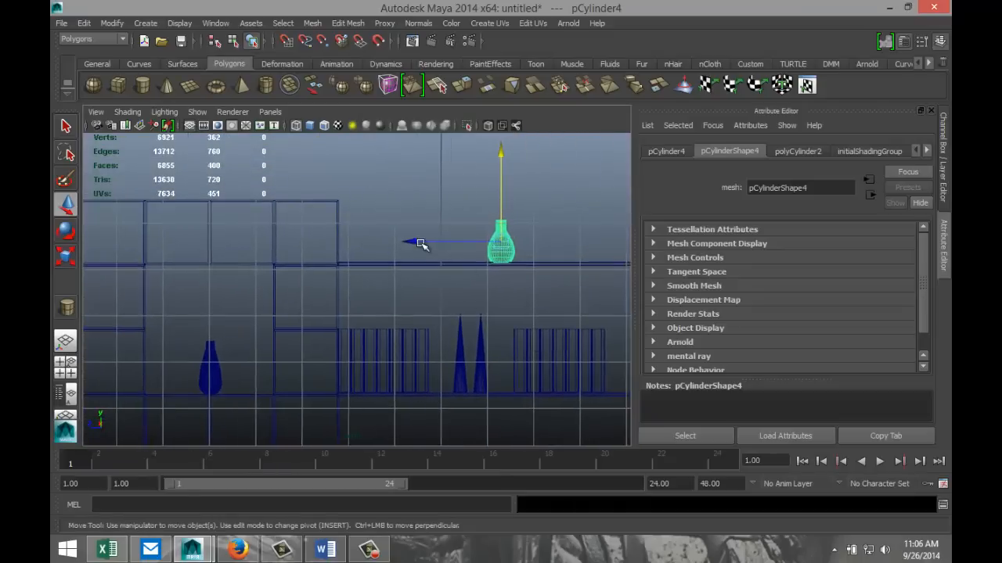
pyautogui.moveTo(420, 244); pyautogui.dragTo(294, 247)
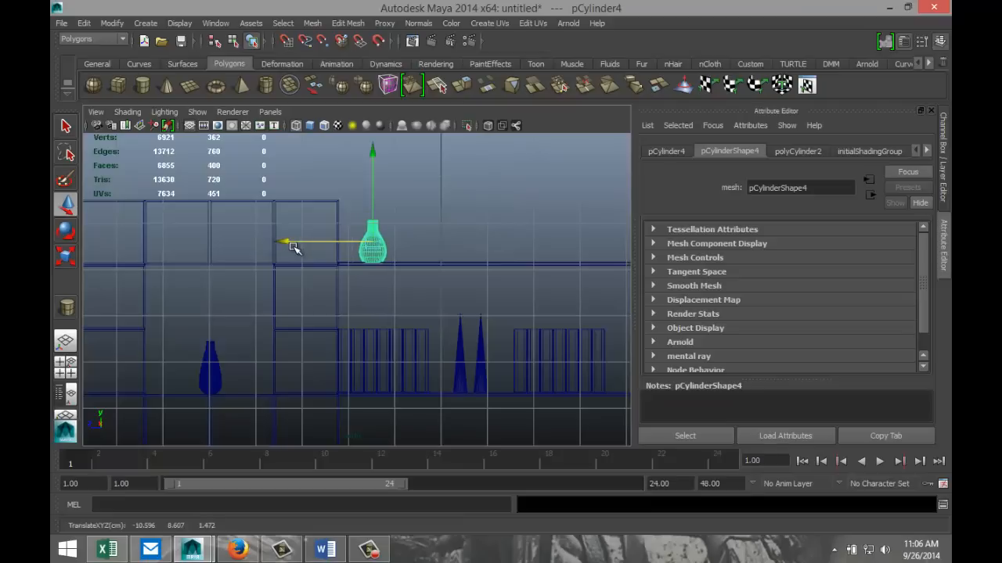
pyautogui.moveTo(377, 209); pyautogui.dragTo(375, 203)
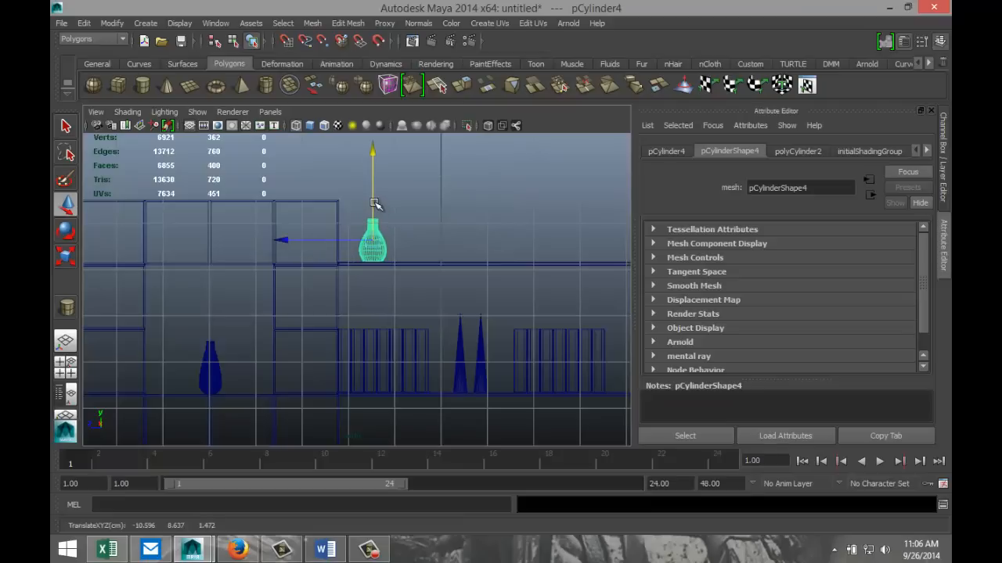
pyautogui.scroll(-3, 437, 264)
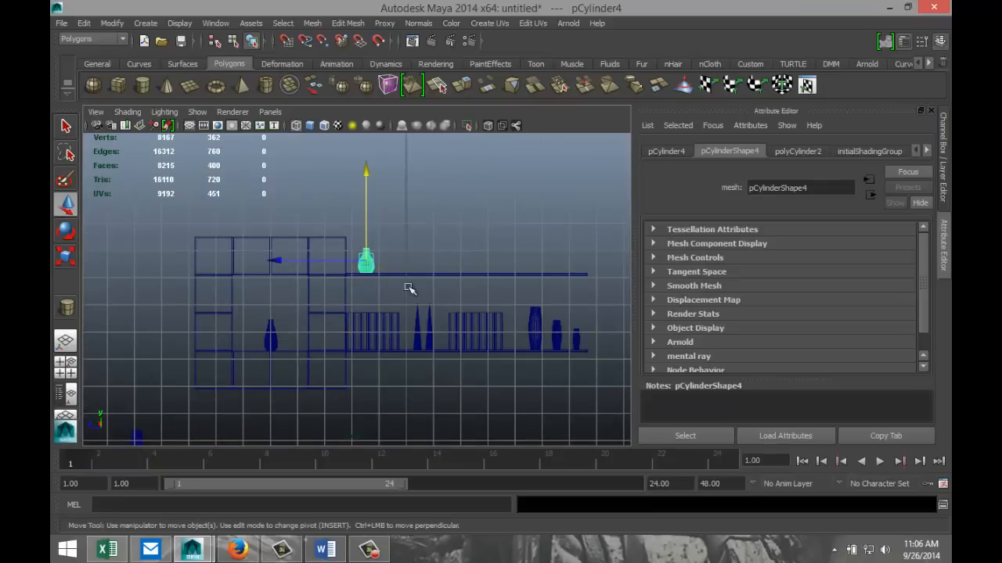
pyautogui.keyDown('alt'); pyautogui.moveTo(317, 342); pyautogui.dragTo(404, 335); pyautogui.keyUp('alt')
# Step: In the perspective view, push the vase back onto the upper shelf to about -11.054 in X
pyautogui.click(66, 367)
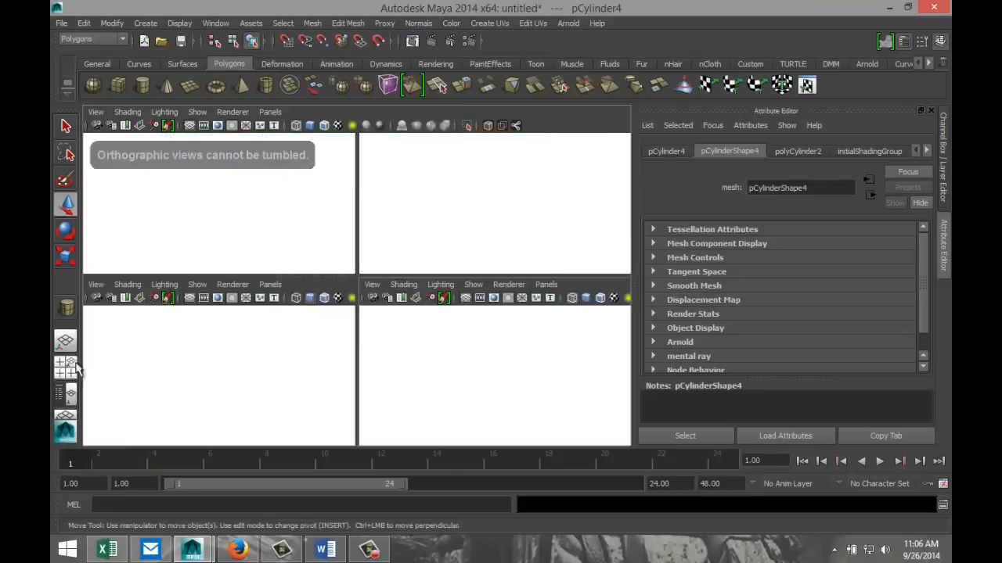
pyautogui.press('space')
pyautogui.keyDown('alt'); pyautogui.moveTo(476, 264); pyautogui.dragTo(271, 286); pyautogui.keyUp('alt')
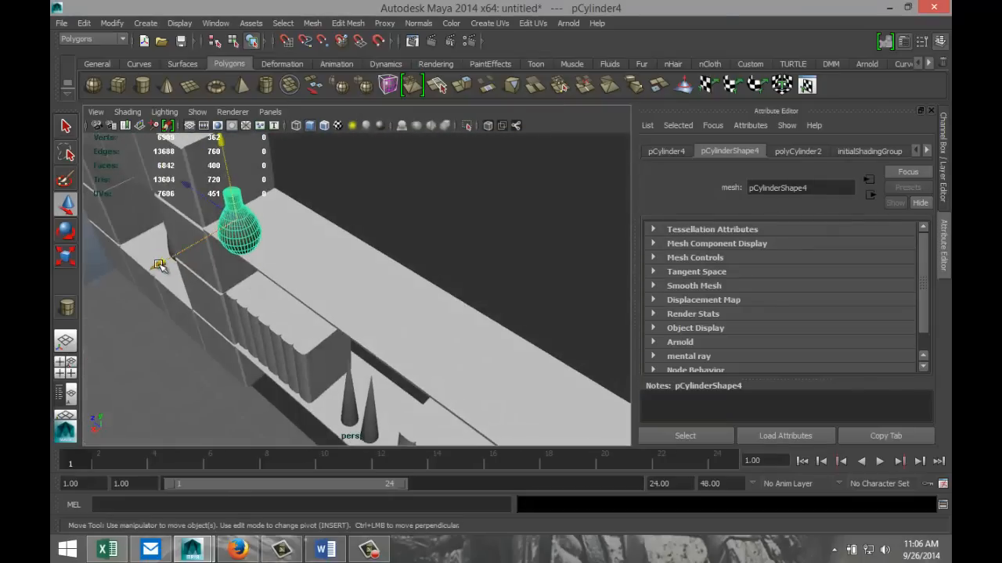
pyautogui.moveTo(161, 266); pyautogui.dragTo(193, 260)
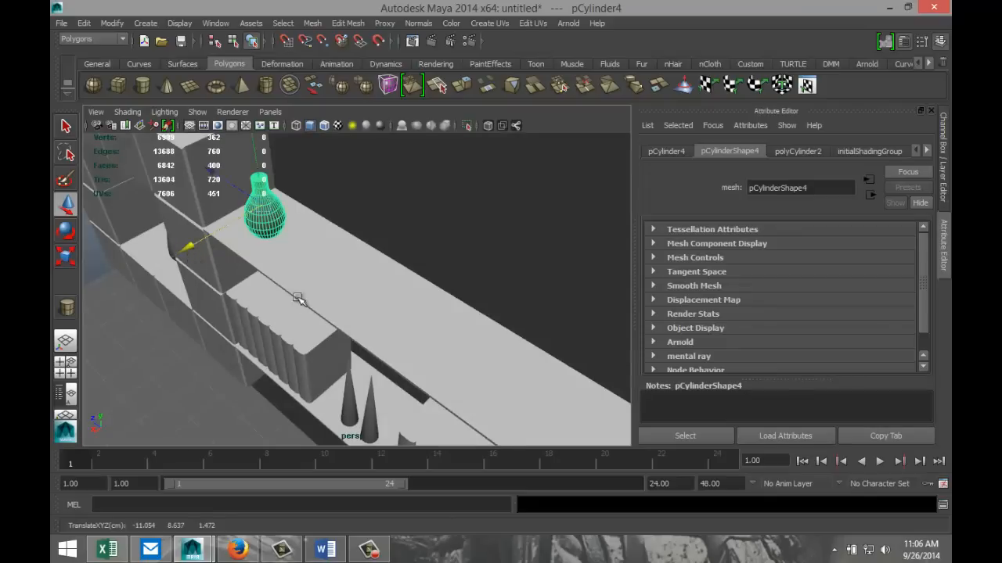
# Step: Duplicate the shelf vase and move the copy along the shelf, away from the square frame, to about 0.686 in Z
pyautogui.keyDown('alt'); pyautogui.moveTo(298, 298); pyautogui.dragTo(331, 295); pyautogui.keyUp('alt')
pyautogui.scroll(-2, 331, 295)
pyautogui.keyDown('alt'); pyautogui.moveTo(445, 277); pyautogui.dragTo(532, 260, button='middle'); pyautogui.keyUp('alt')
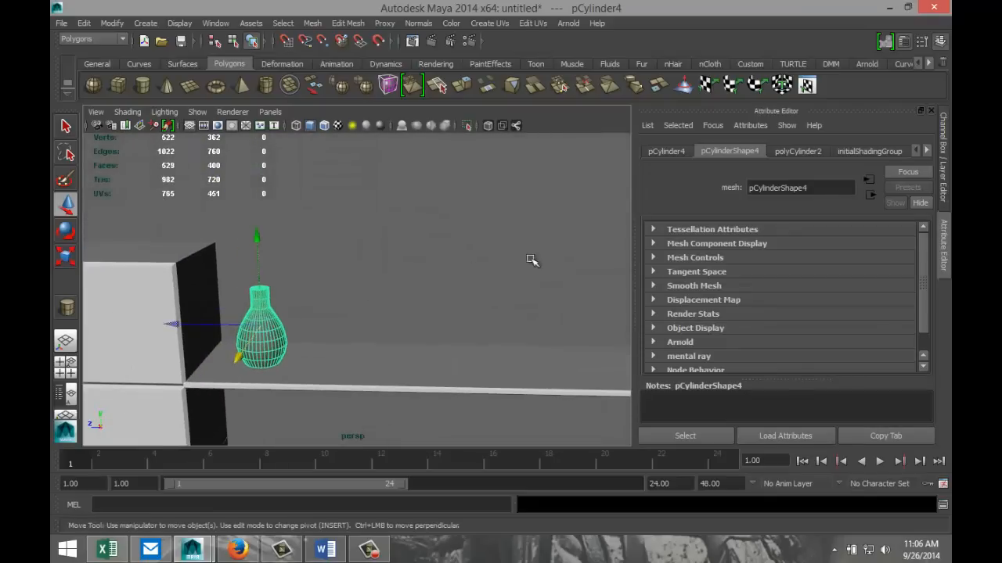
pyautogui.hotkey('ctrl', 'd')
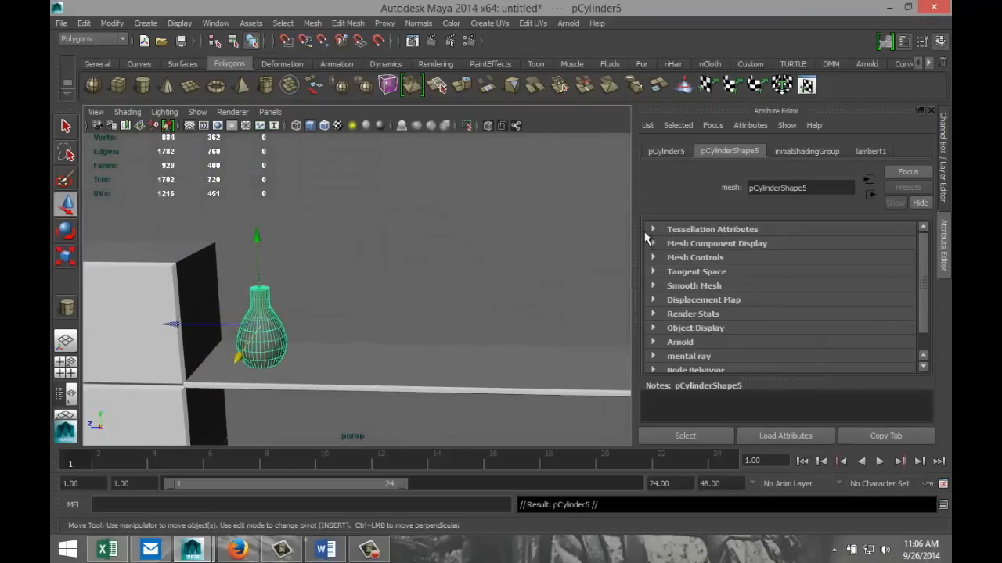
pyautogui.moveTo(190, 327); pyautogui.dragTo(253, 341)
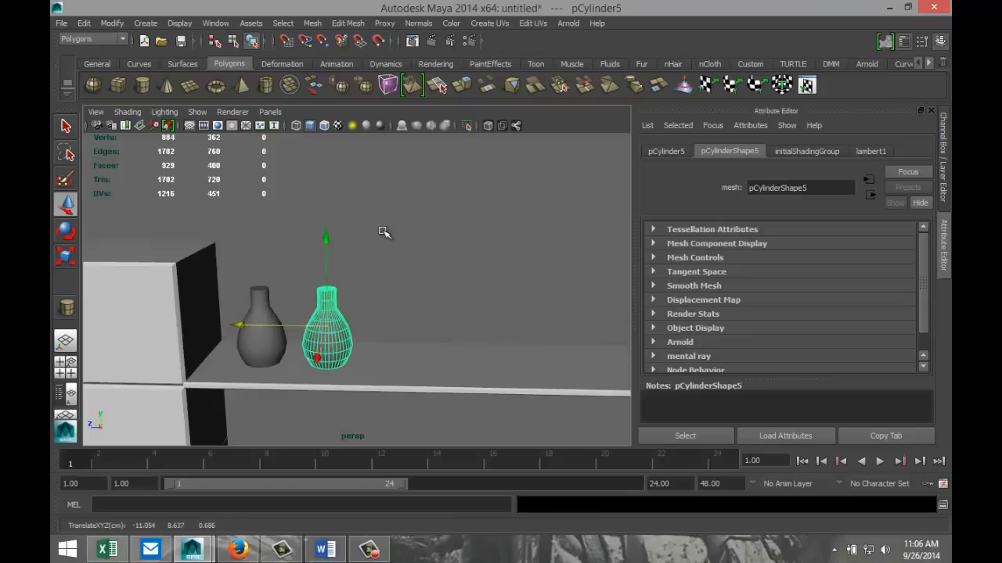
# Step: Stretch the copied vase's height to about 0.166, and scale it down uniformly to about 0.057 in X and Z and 0.100 in Y
pyautogui.press('r')
pyautogui.moveTo(326, 201); pyautogui.dragTo(327, 100)
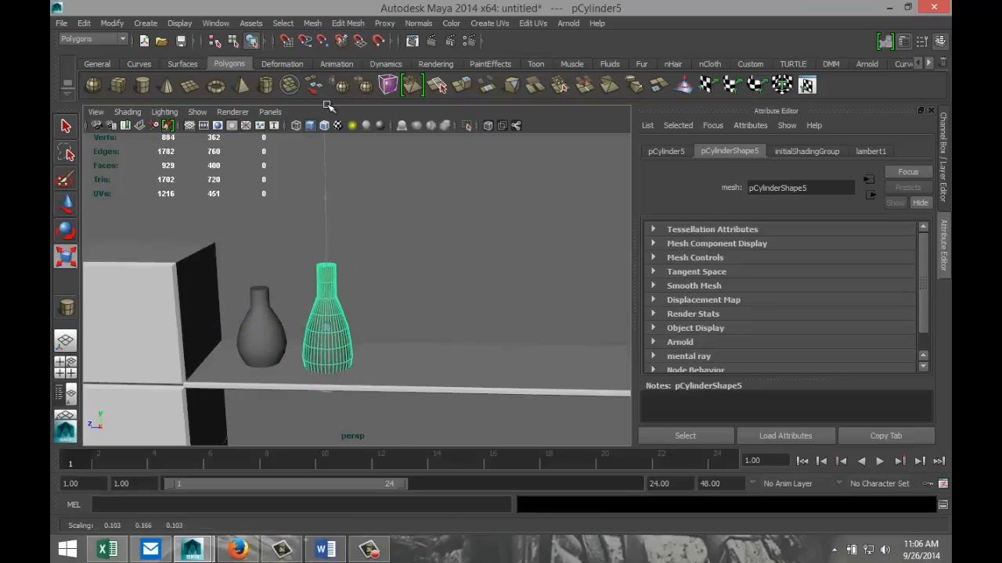
pyautogui.click(335, 340)
pyautogui.moveTo(326, 330); pyautogui.dragTo(290, 329)
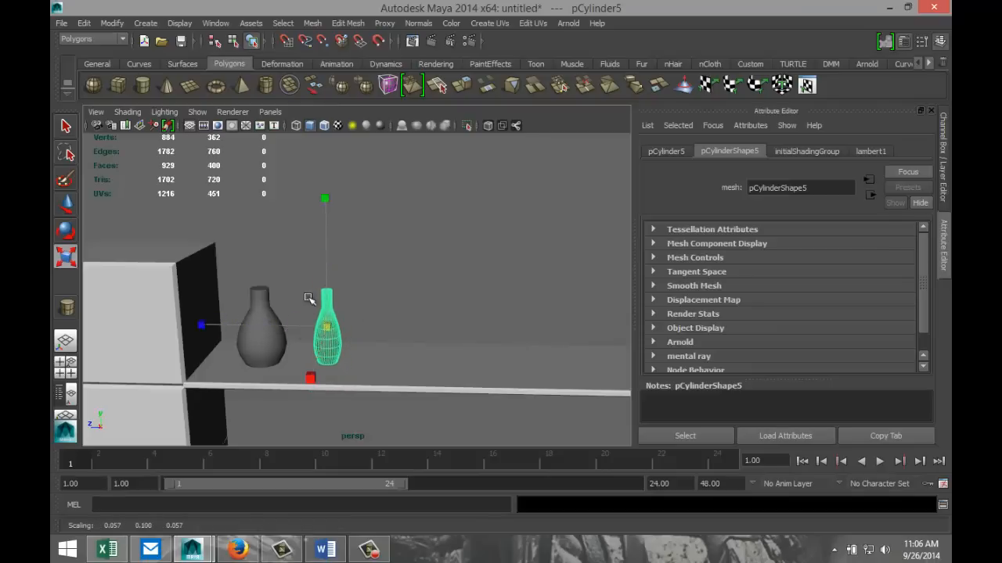
# Step: Stretch the slim vase taller again and raise it to about 8.821 in Y so its base rests on the shelf
pyautogui.moveTo(325, 261); pyautogui.dragTo(327, 139)
pyautogui.press('w')
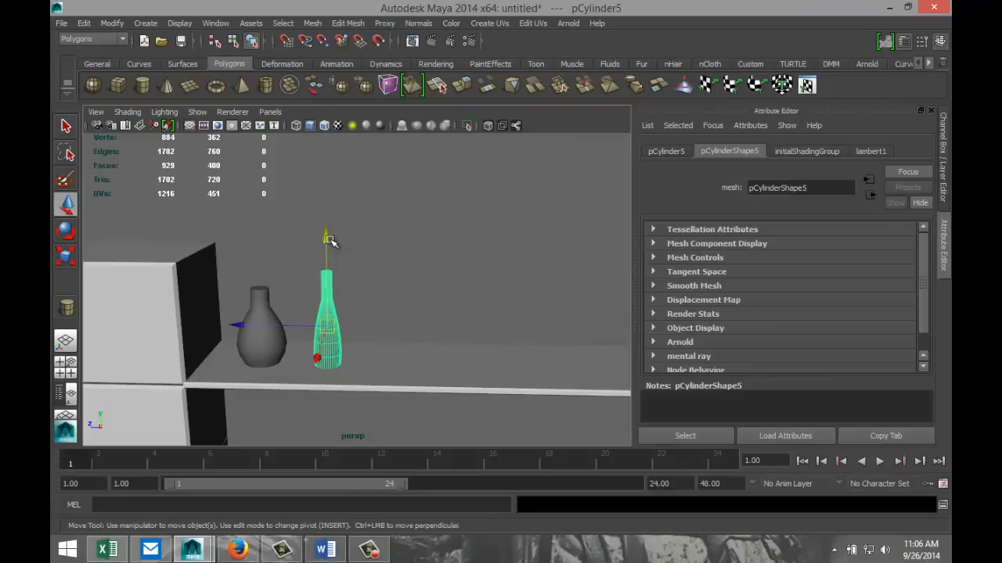
pyautogui.moveTo(326, 233); pyautogui.dragTo(330, 224)
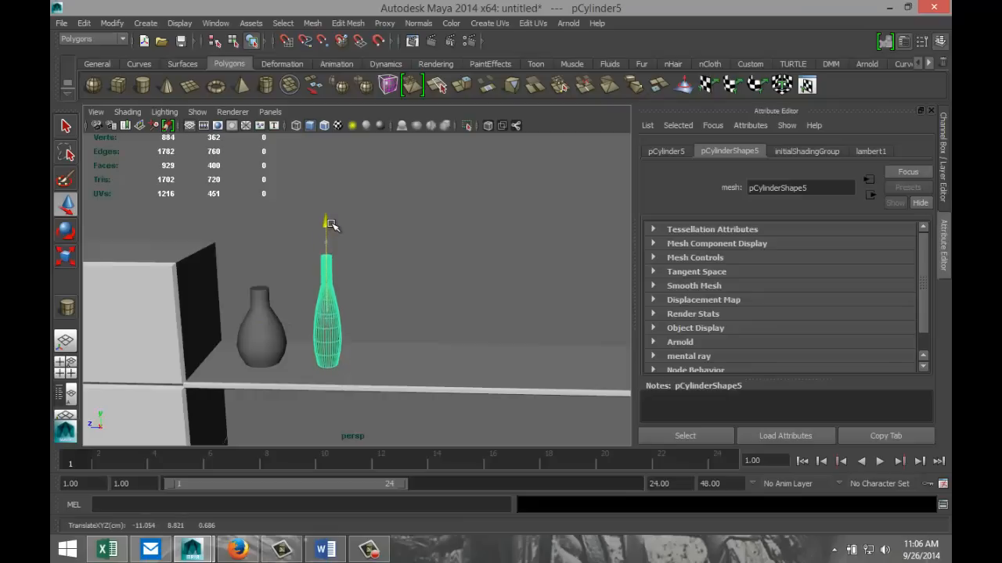
pyautogui.scroll(-3, 421, 315)
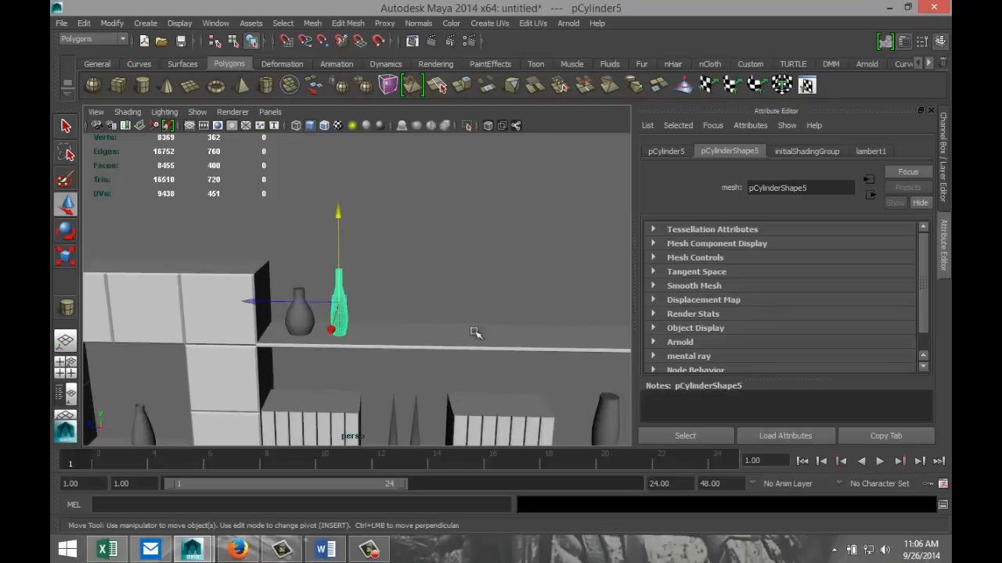
# Step: Duplicate the round vase on the upper shelf and move the copy past the slim vase to about -0.055 in Z
pyautogui.click(299, 323)
pyautogui.hotkey('ctrl', 'd')
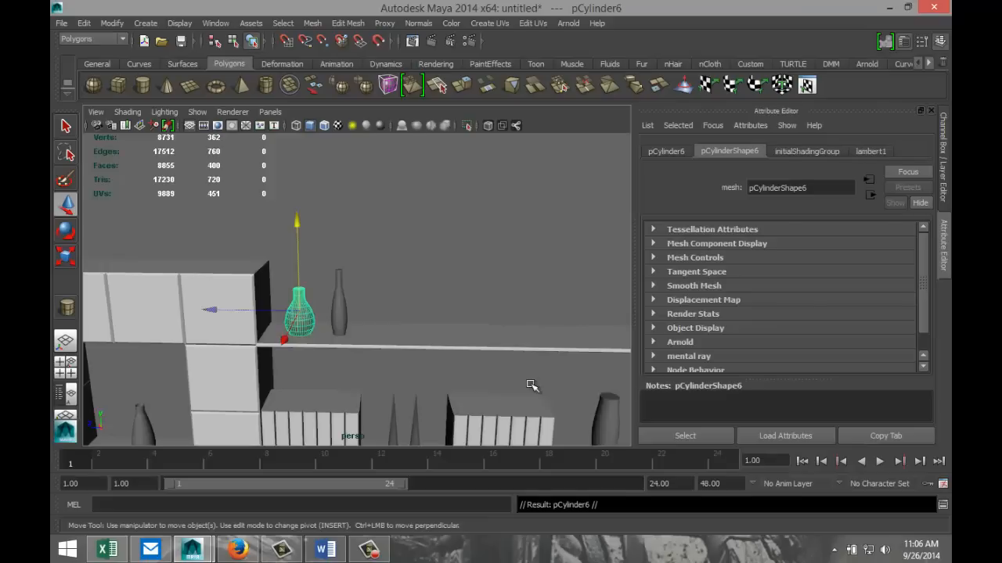
pyautogui.moveTo(216, 310); pyautogui.dragTo(295, 317)
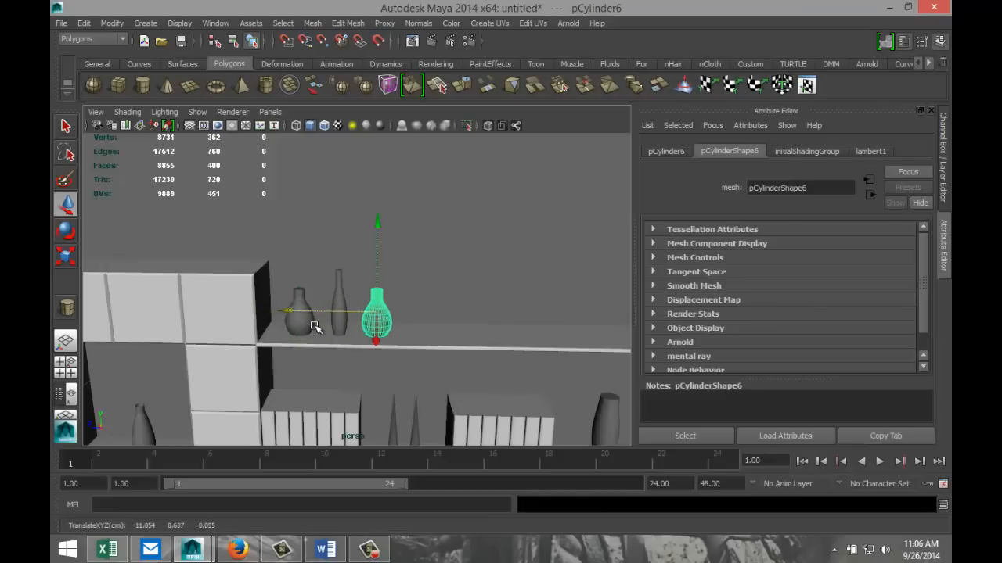
# Step: Shorten the copied vase's height and lower it toward the shelf to about 8.460 in Y
pyautogui.press('r')
pyautogui.moveTo(379, 186); pyautogui.dragTo(379, 261)
pyautogui.press('w')
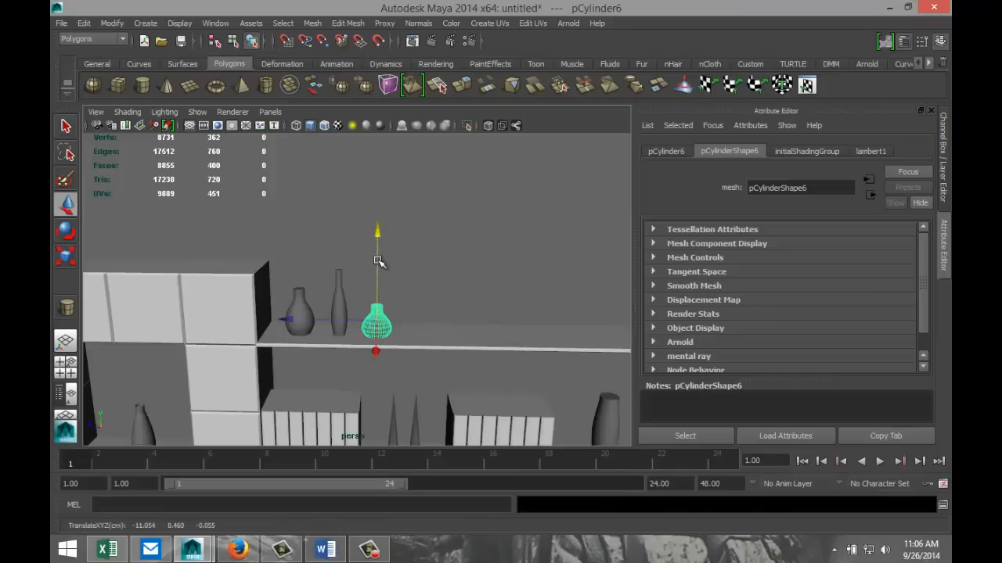
# Step: In the side view, lower the first round vase onto the shelf surface and raise the short vase to about 8.477 in Y
pyautogui.click(66, 363)
pyautogui.press('space')
pyautogui.scroll(8, 454, 344)
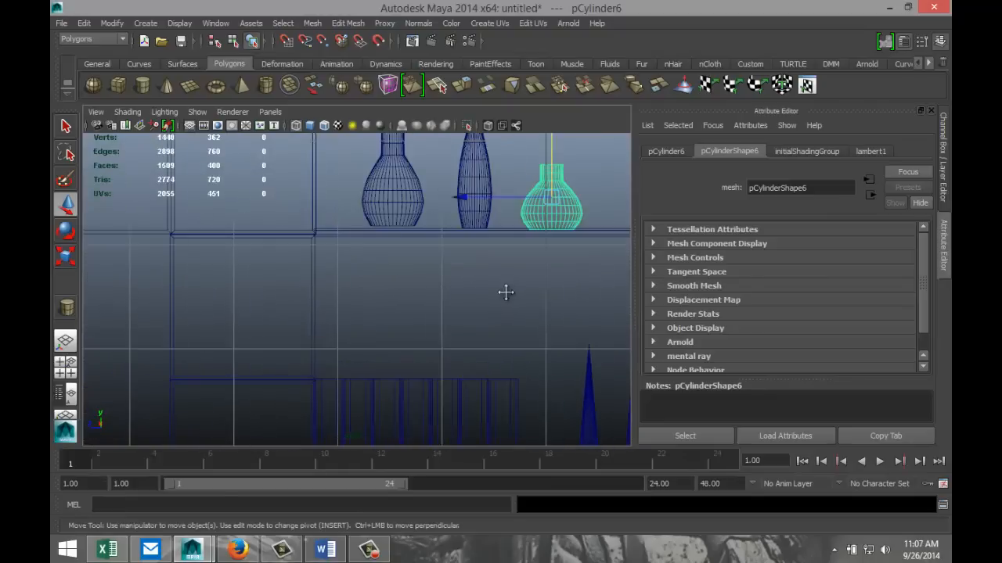
pyautogui.scroll(5, 506, 292)
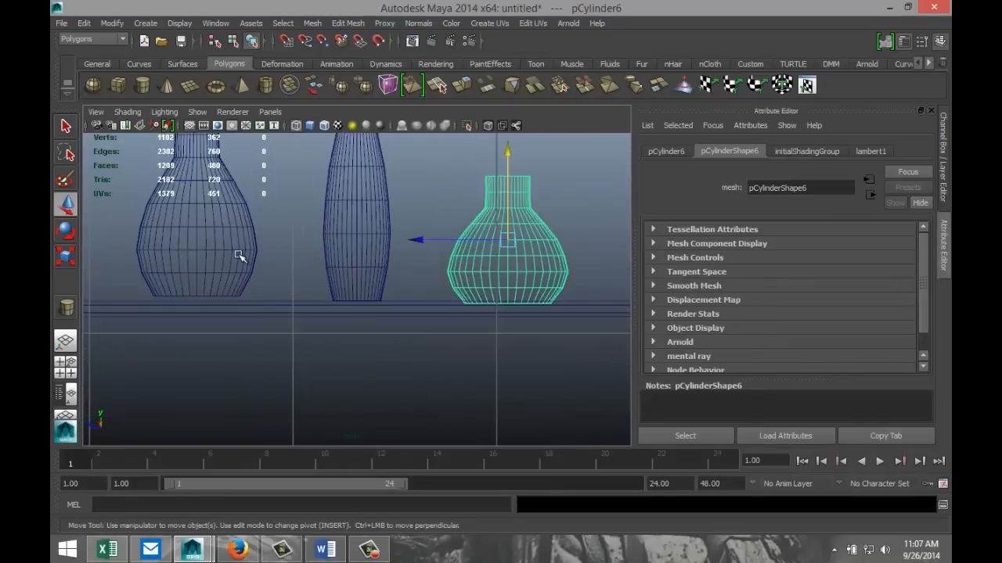
pyautogui.click(240, 256)
pyautogui.moveTo(195, 169); pyautogui.dragTo(200, 174)
pyautogui.click(531, 286)
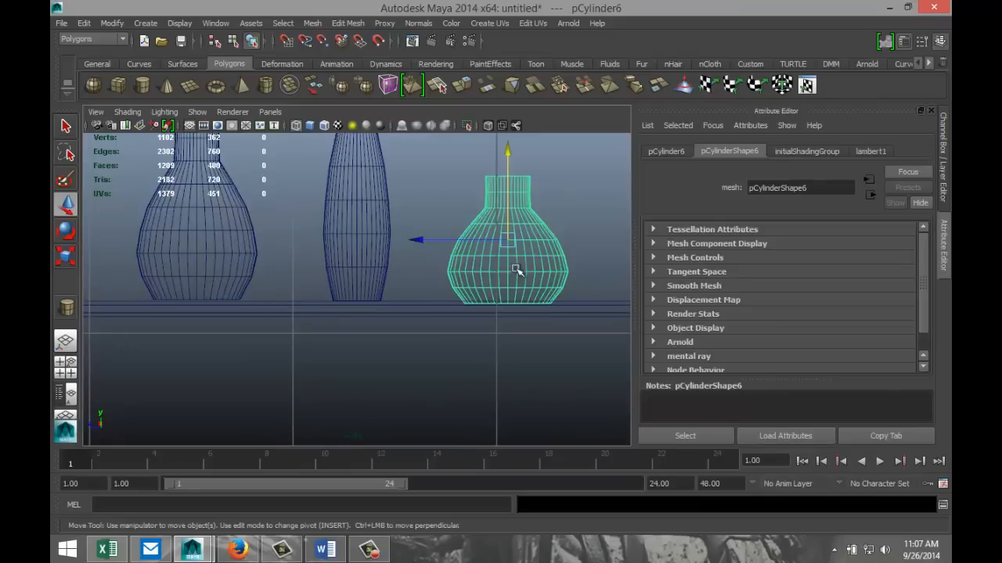
pyautogui.moveTo(509, 210); pyautogui.dragTo(507, 213)
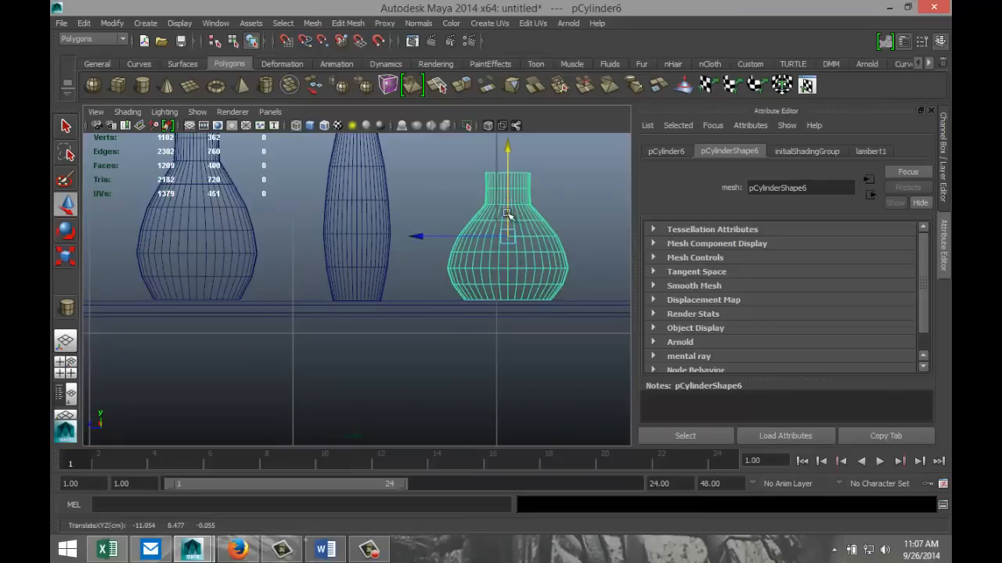
# Step: Check the vases' placement from above and compare the upper shelf's decorations with the reference image
pyautogui.click(66, 363)
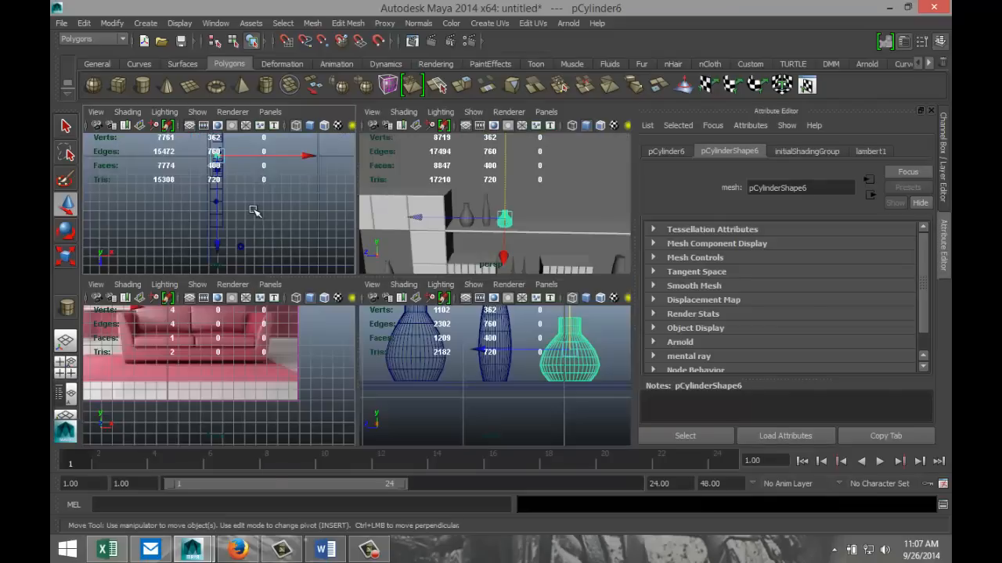
pyautogui.press('space')
pyautogui.press('f')
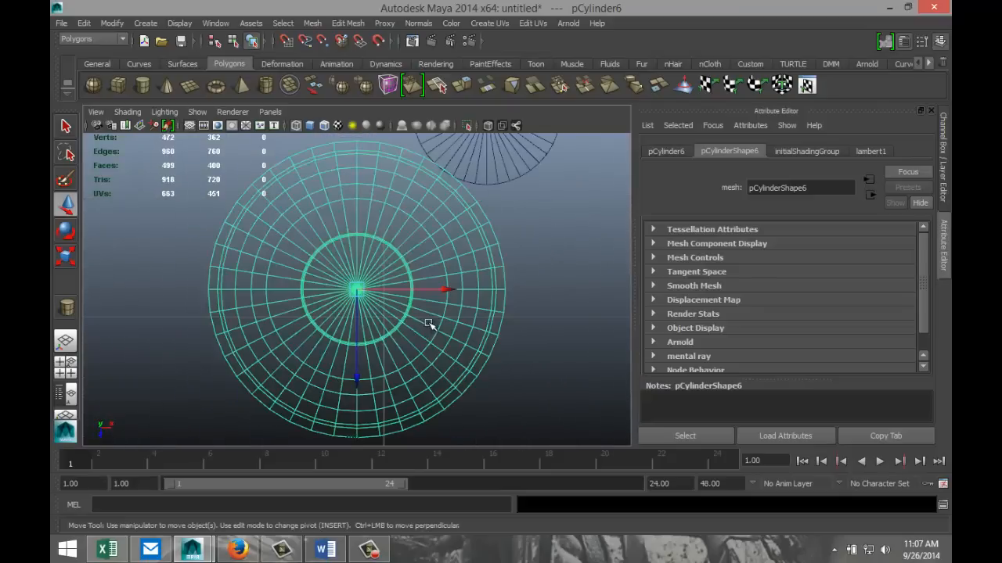
pyautogui.scroll(-10, 435, 325)
pyautogui.scroll(2, 439, 326)
pyautogui.scroll(3, 439, 325)
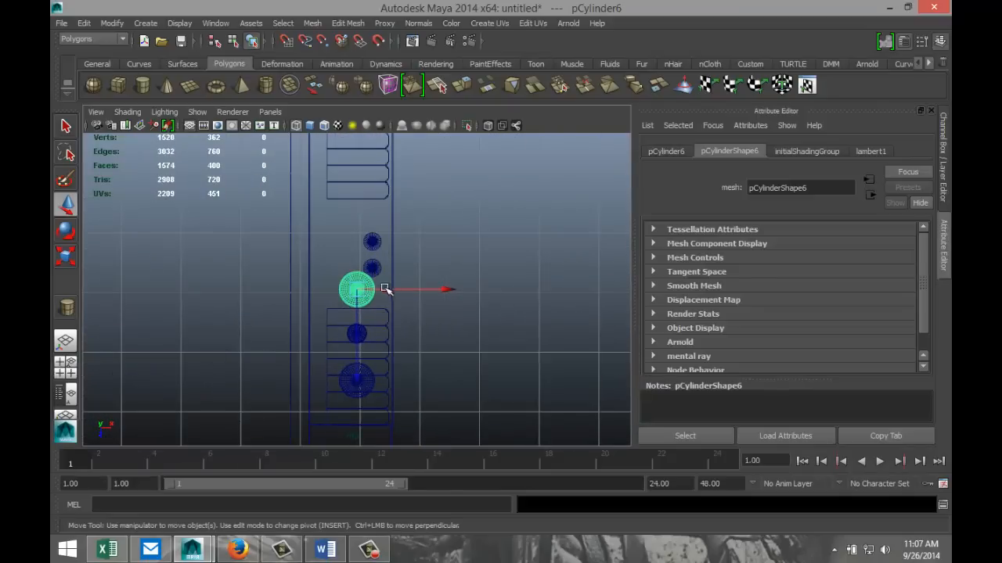
pyautogui.click(65, 367)
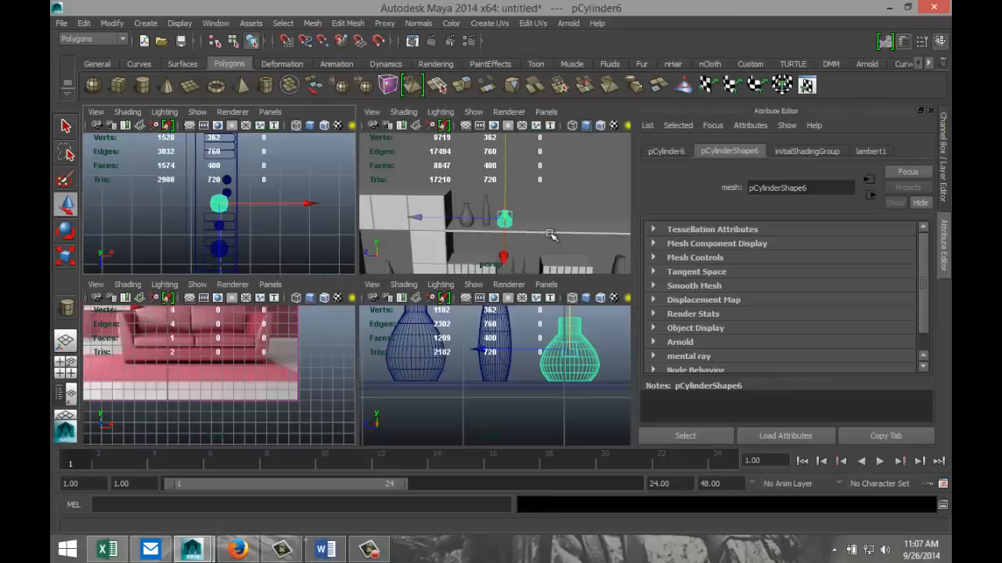
pyautogui.press('space')
pyautogui.scroll(-2, 462, 313)
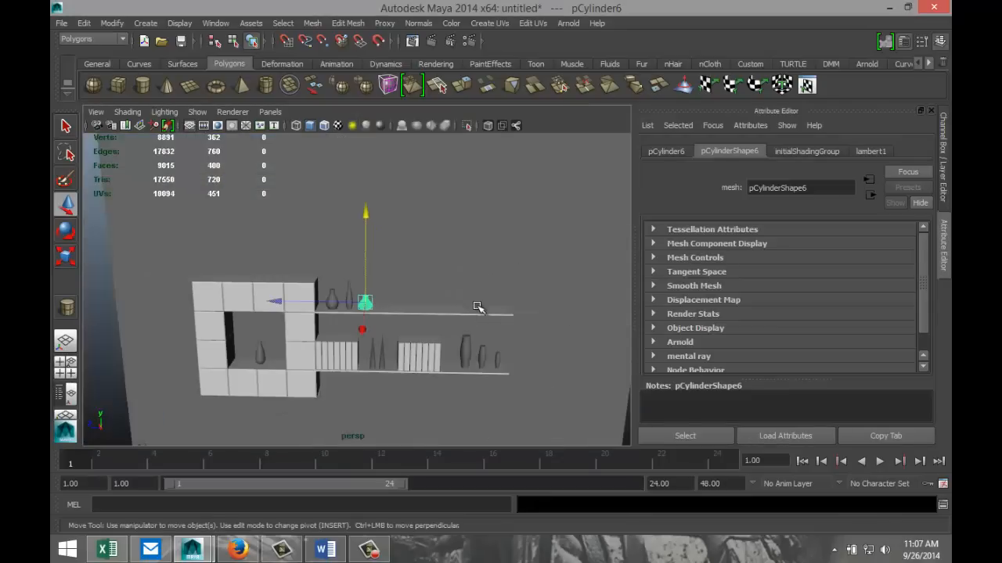
pyautogui.scroll(-3, 480, 314)
pyautogui.keyDown('alt'); pyautogui.moveTo(370, 407); pyautogui.dragTo(530, 389); pyautogui.keyUp('alt')
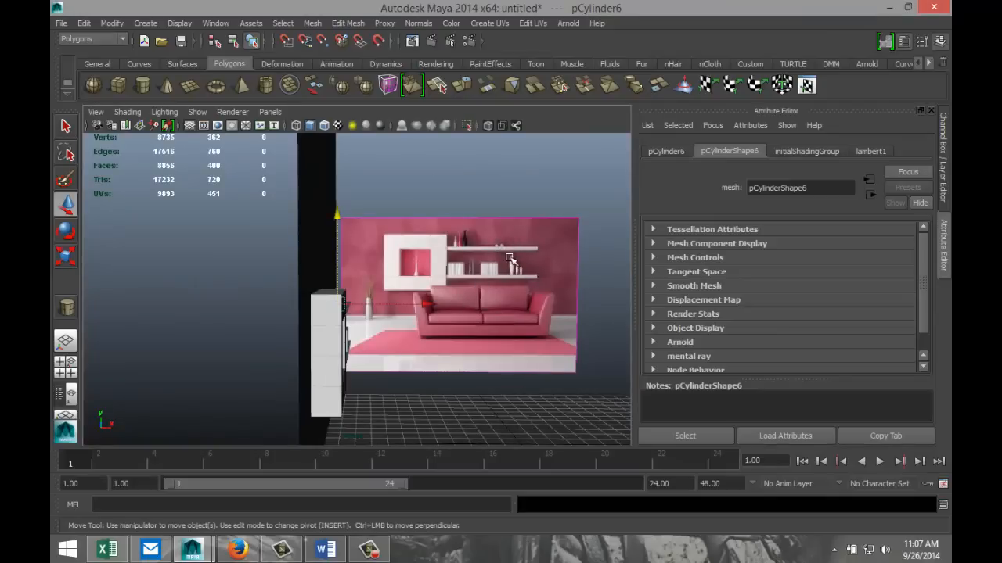
pyautogui.keyDown('alt'); pyautogui.moveTo(486, 327); pyautogui.dragTo(376, 394); pyautogui.keyUp('alt')
pyautogui.keyDown('alt'); pyautogui.moveTo(456, 373); pyautogui.dragTo(376, 331); pyautogui.keyUp('alt')
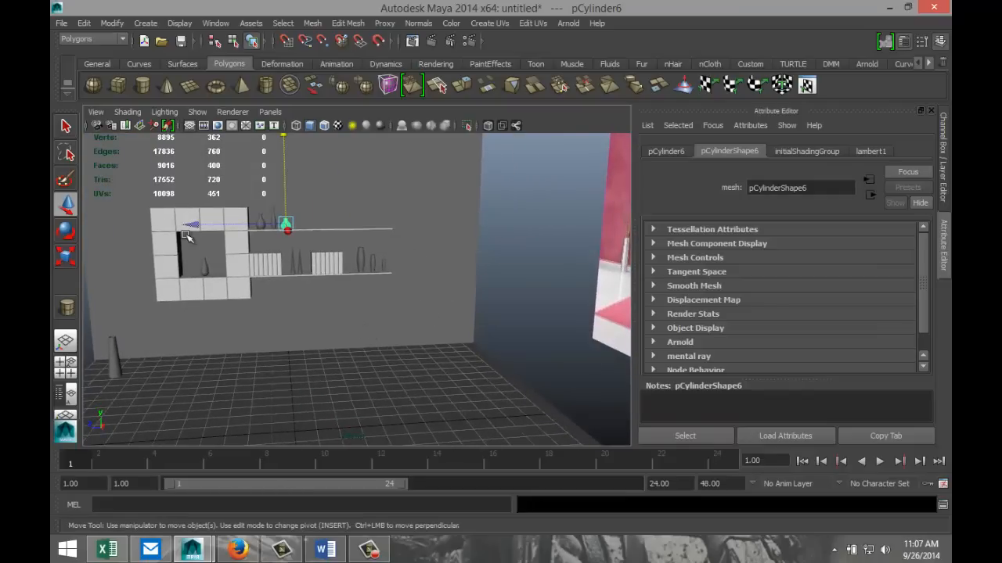
# Step: Create a polygon cylinder on the floor grid, about 1.601 in radius and 1.456 high, with 40 axis subdivisions
pyautogui.click(142, 86)
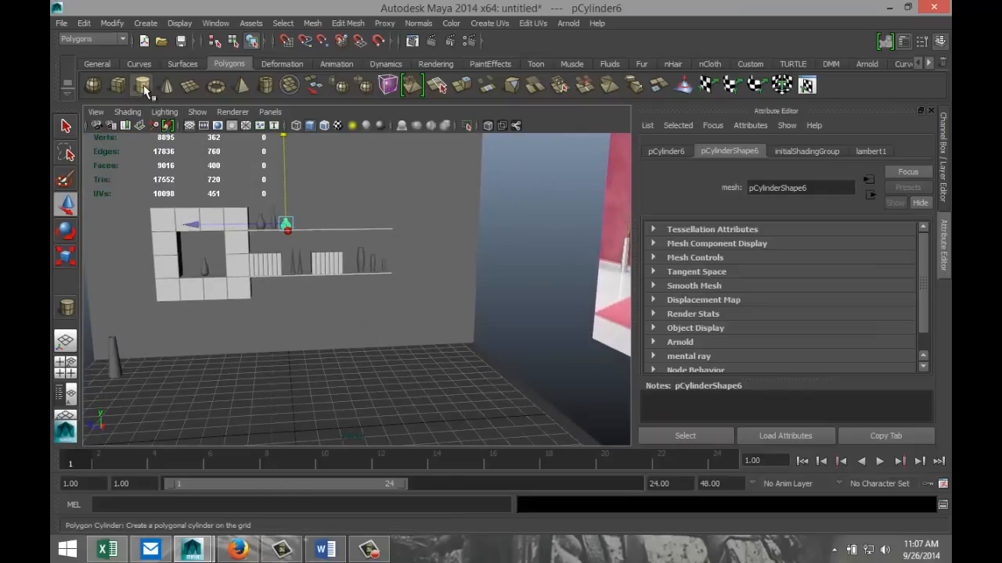
pyautogui.moveTo(317, 415); pyautogui.dragTo(335, 384)
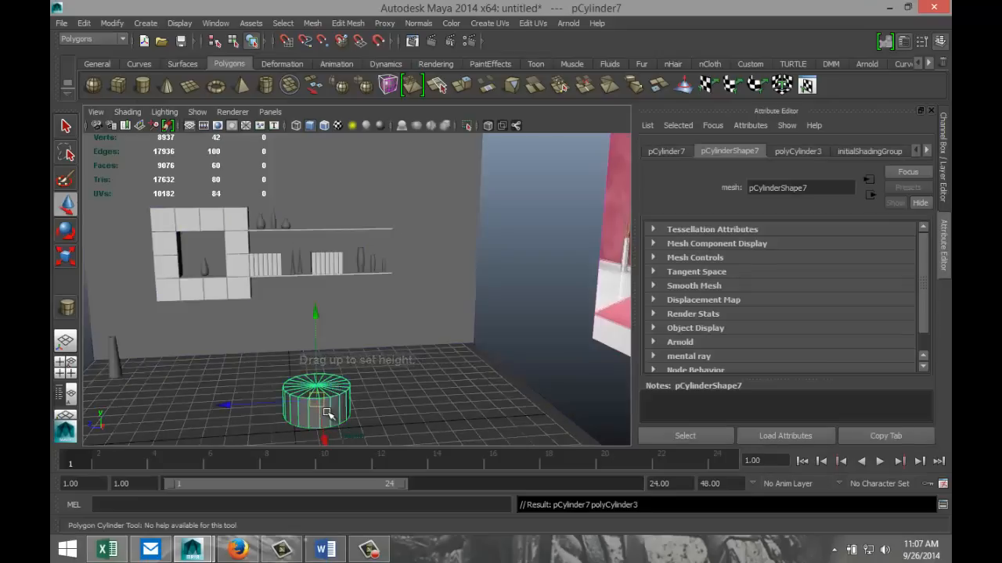
pyautogui.click(798, 152)
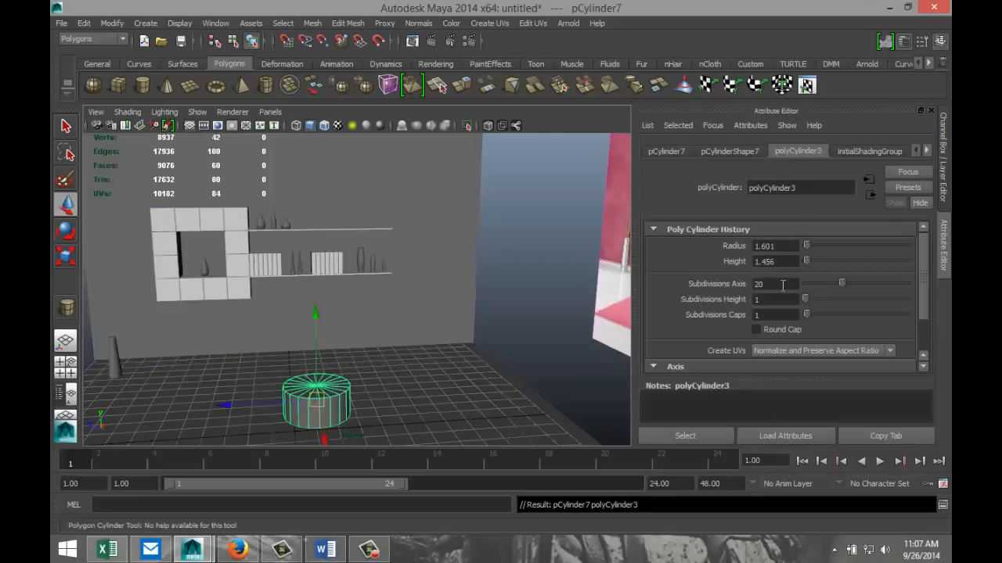
pyautogui.write('40')
pyautogui.click(486, 375)
# Step: Set the new cylinder's cap subdivisions to 0
pyautogui.scroll(3, 342, 430)
pyautogui.click(320, 432)
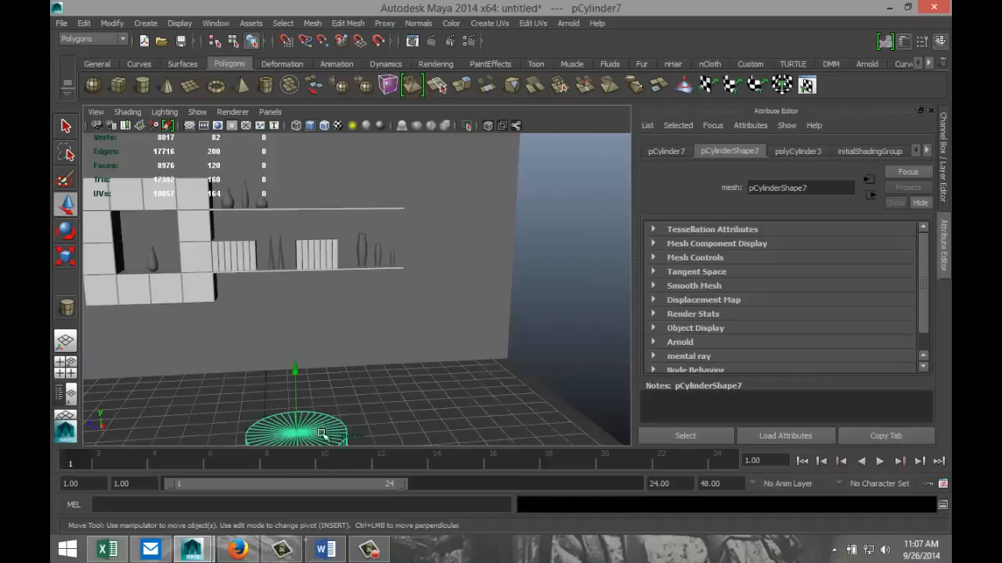
pyautogui.press('f')
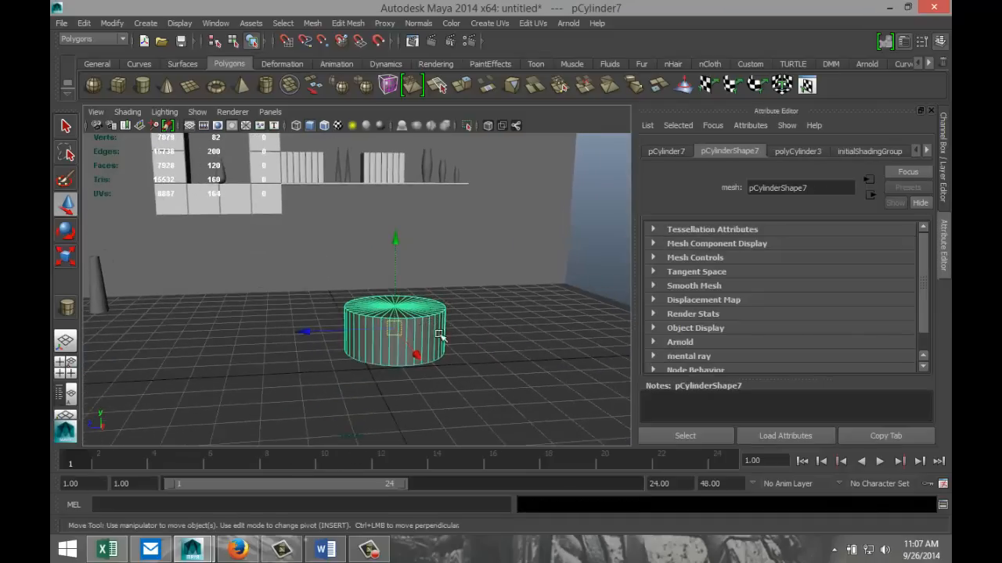
pyautogui.click(801, 154)
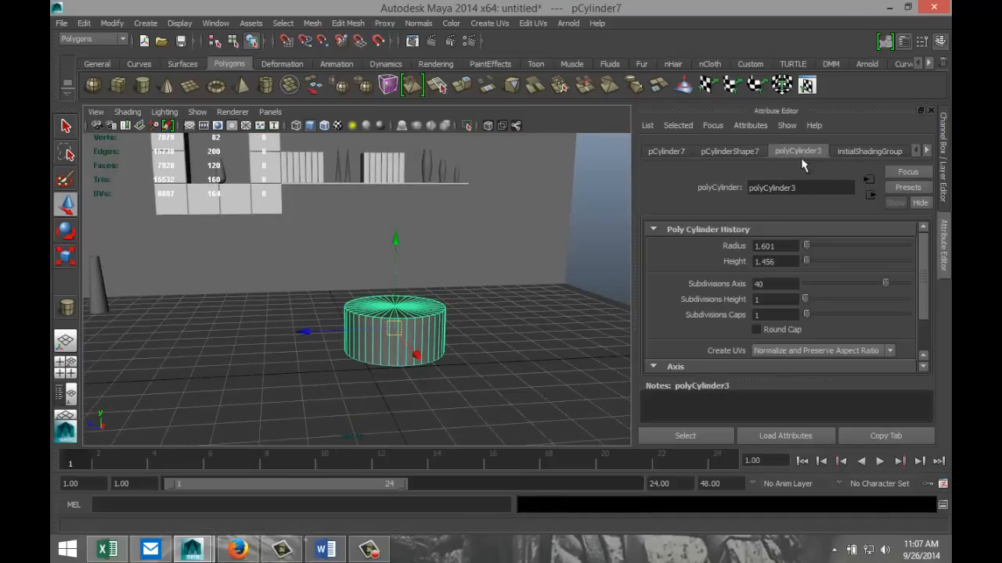
pyautogui.click(789, 315)
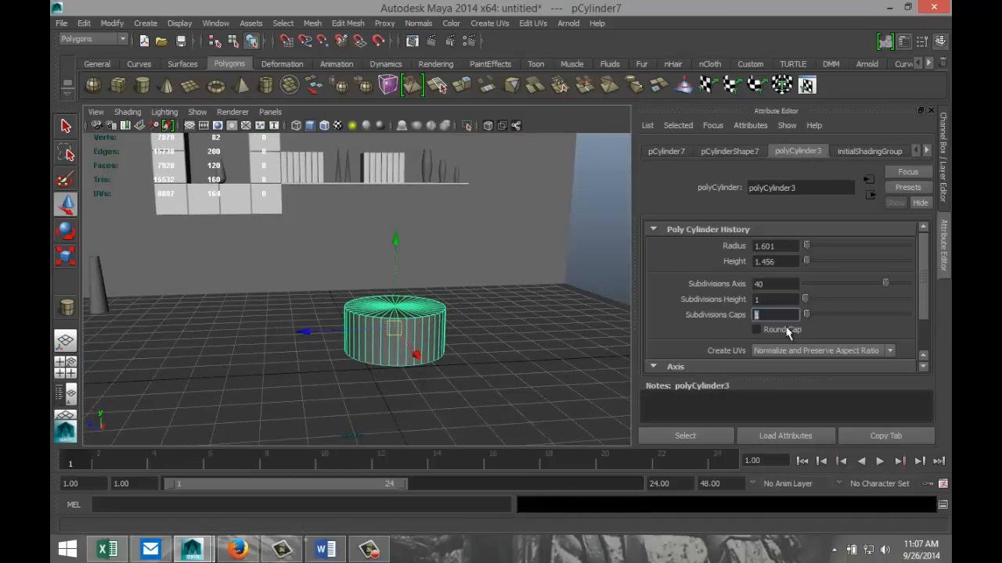
pyautogui.write('0')
pyautogui.click(778, 300)
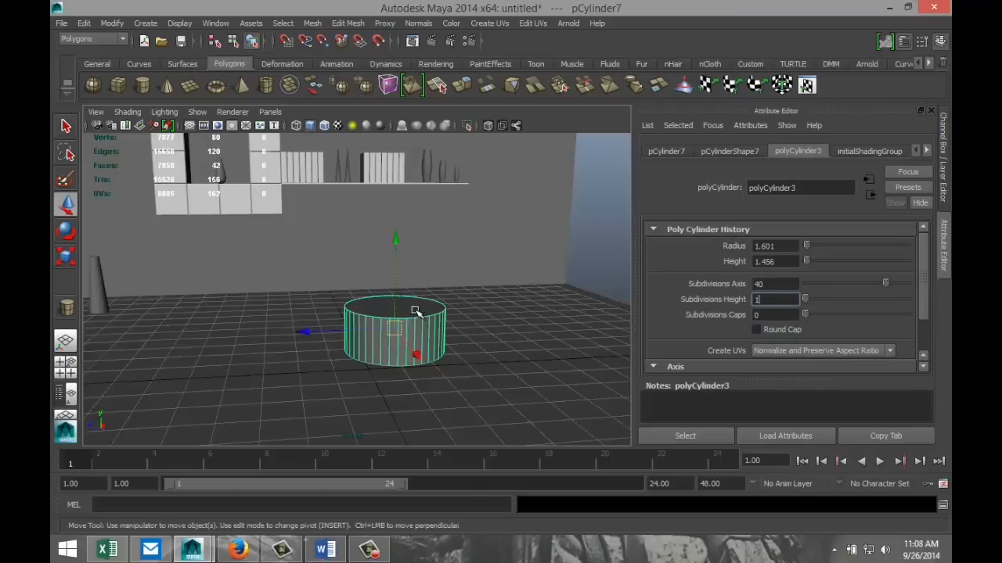
# Step: Select only the full ring of edges around the cylinder's top rim
pyautogui.moveTo(416, 311); pyautogui.dragTo(418, 240, button='right')
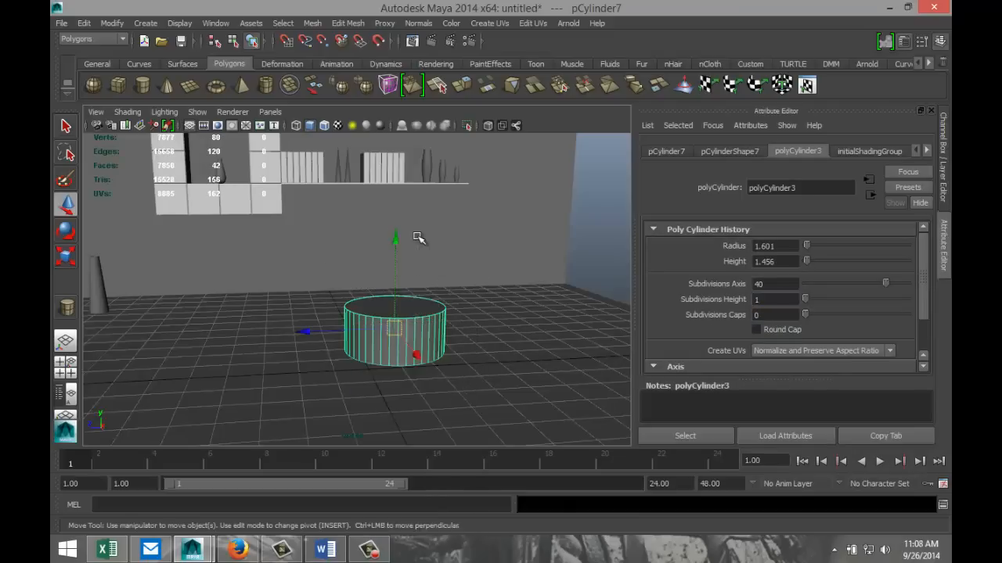
pyautogui.click(411, 320)
pyautogui.scroll(2, 438, 345)
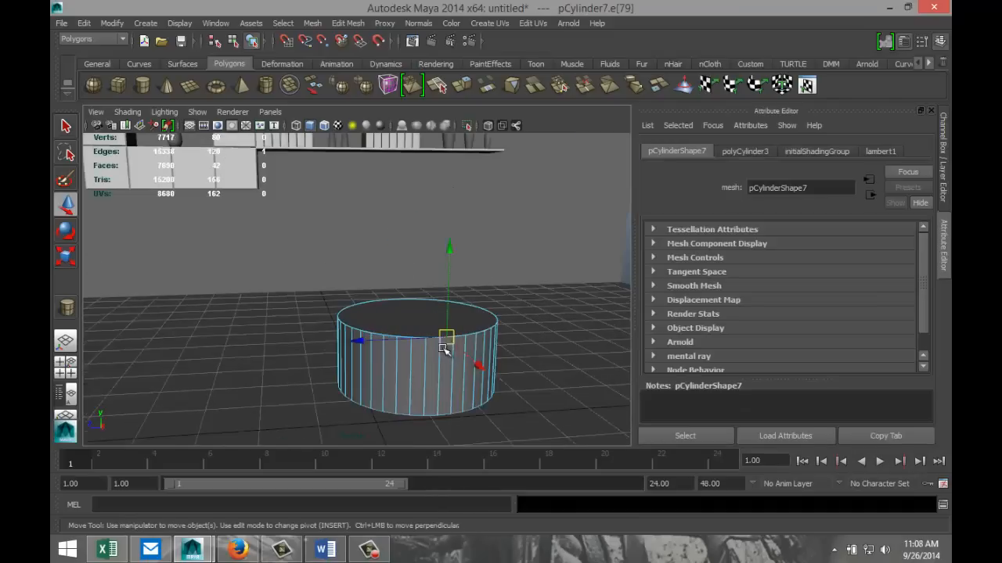
pyautogui.keyDown('alt'); pyautogui.moveTo(402, 337); pyautogui.dragTo(417, 349); pyautogui.keyUp('alt')
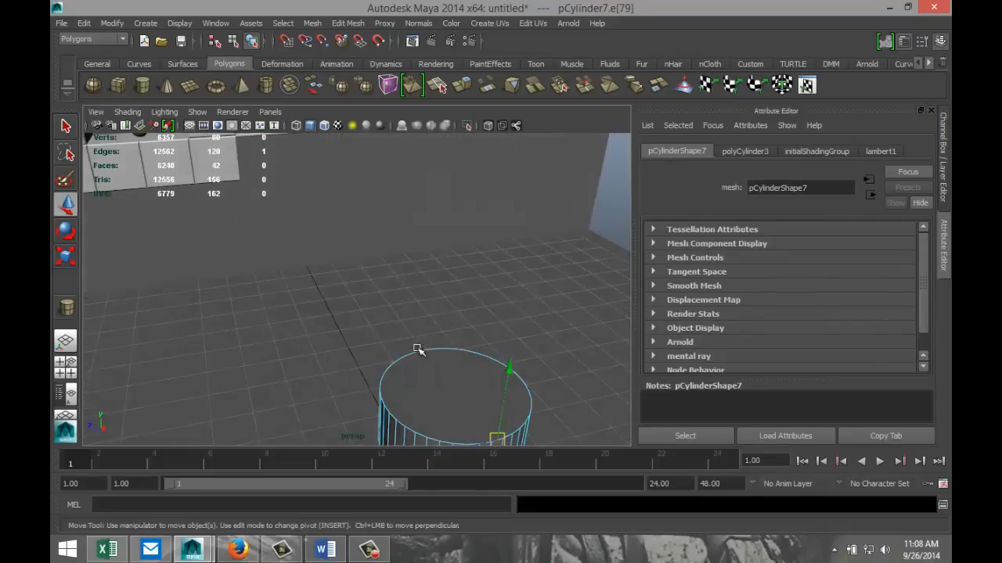
pyautogui.click(400, 423)
pyautogui.keyDown('alt'); pyautogui.moveTo(513, 407); pyautogui.dragTo(493, 366); pyautogui.keyUp('alt')
pyautogui.moveTo(438, 305); pyautogui.dragTo(445, 237, button='right')
pyautogui.moveTo(441, 266); pyautogui.dragTo(559, 323)
pyautogui.keyDown('alt'); pyautogui.moveTo(544, 386); pyautogui.dragTo(510, 384); pyautogui.keyUp('alt')
pyautogui.keyDown('ctrl'); pyautogui.moveTo(311, 300); pyautogui.dragTo(564, 346); pyautogui.keyUp('ctrl')
# Step: Bevel the top rim edges with an offset of 0.400 and 12 segments
pyautogui.click(354, 24)
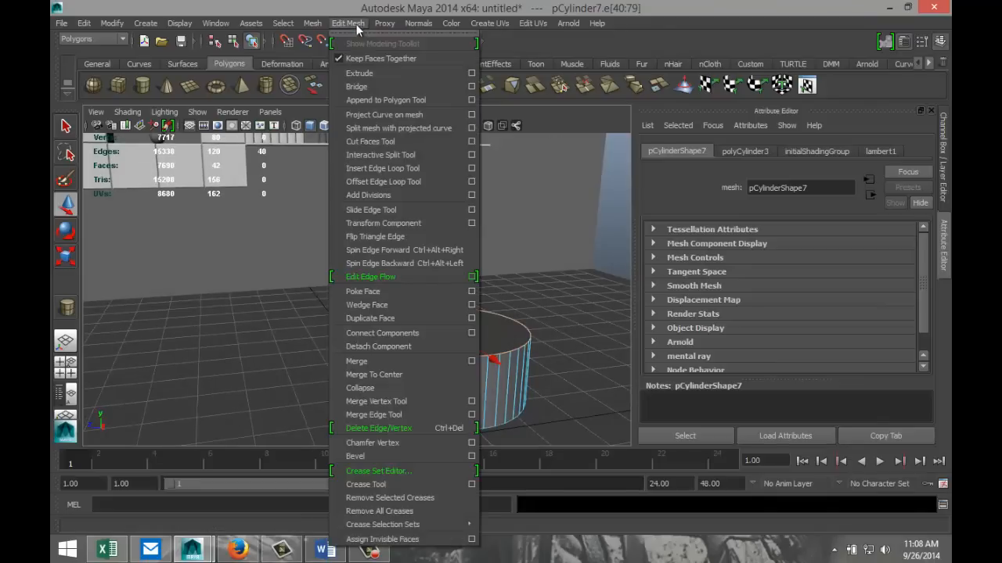
pyautogui.click(403, 450)
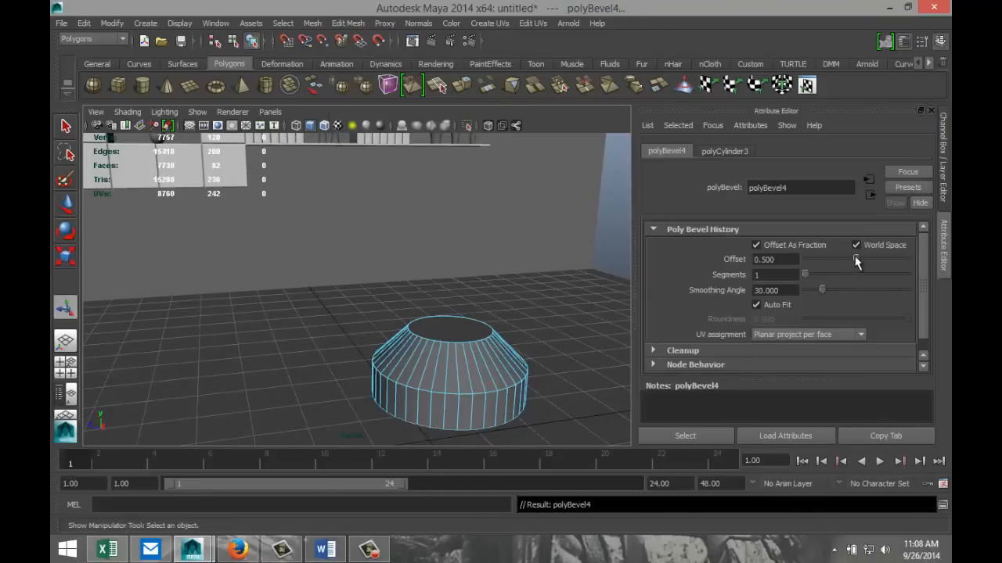
pyautogui.moveTo(855, 259); pyautogui.dragTo(911, 287)
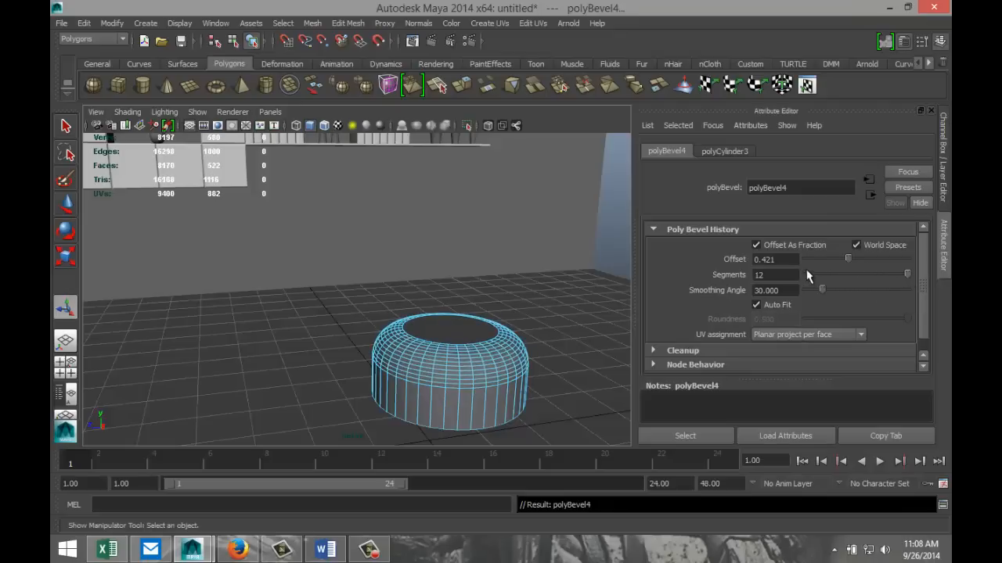
pyautogui.click(754, 259)
pyautogui.press('Return')
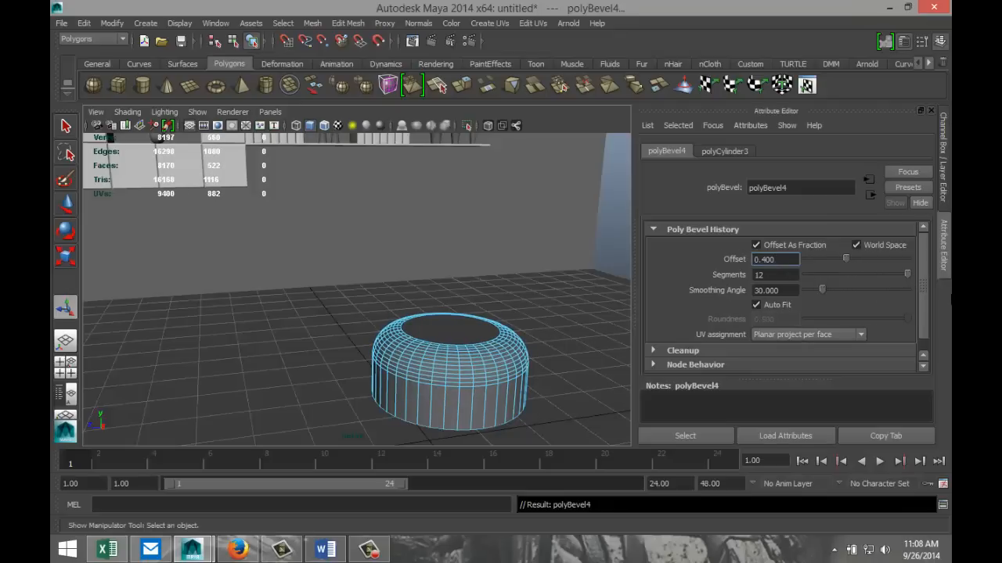
# Step: Move the beveled cylinder to the far end of the upper shelf, at about -12.387, 8.875, -5.018
pyautogui.click(579, 315)
pyautogui.scroll(-3, 553, 345)
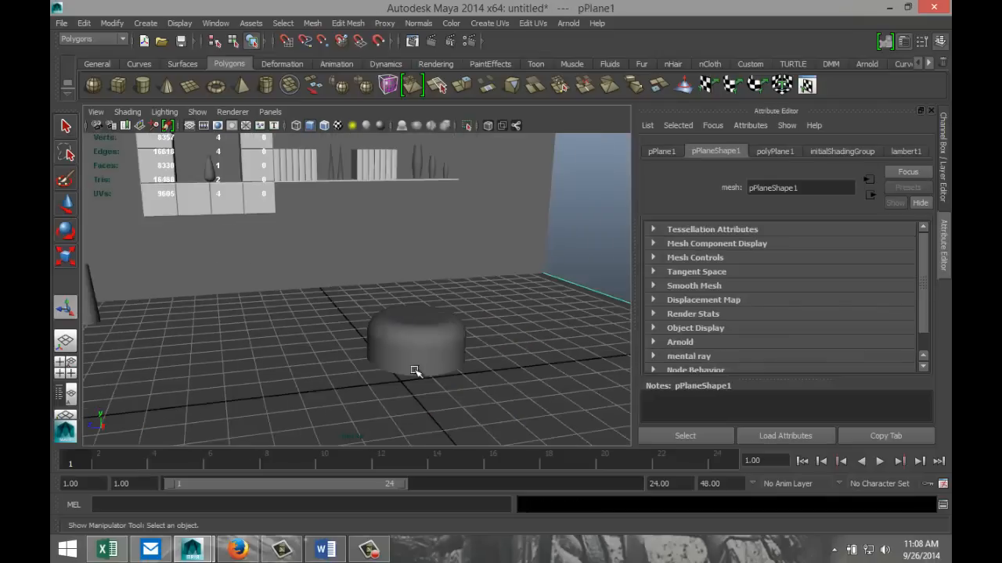
pyautogui.click(424, 354)
pyautogui.scroll(-4, 493, 266)
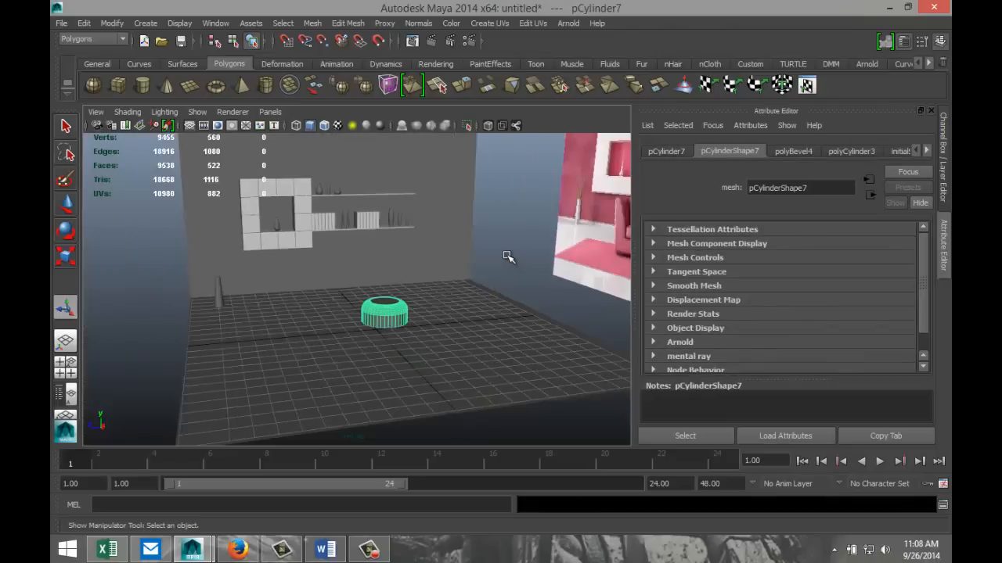
pyautogui.keyDown('alt'); pyautogui.moveTo(494, 332); pyautogui.dragTo(478, 337, button='middle'); pyautogui.keyUp('alt')
pyautogui.press('w')
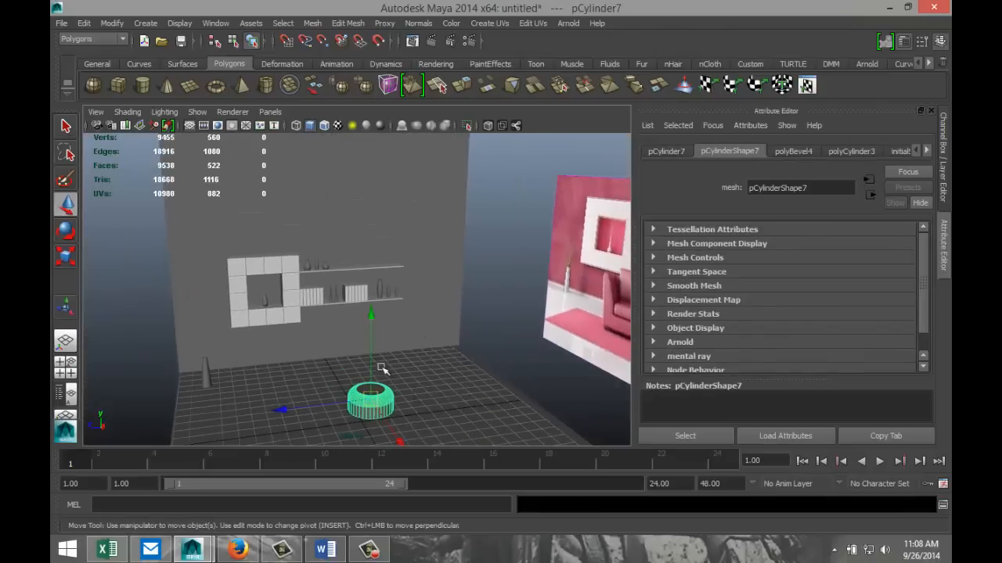
pyautogui.moveTo(372, 359); pyautogui.dragTo(372, 234)
pyautogui.moveTo(387, 300); pyautogui.dragTo(292, 265)
# Step: Scale the beveled cylinder down uniformly to about 0.176
pyautogui.scroll(2, 391, 292)
pyautogui.press('f')
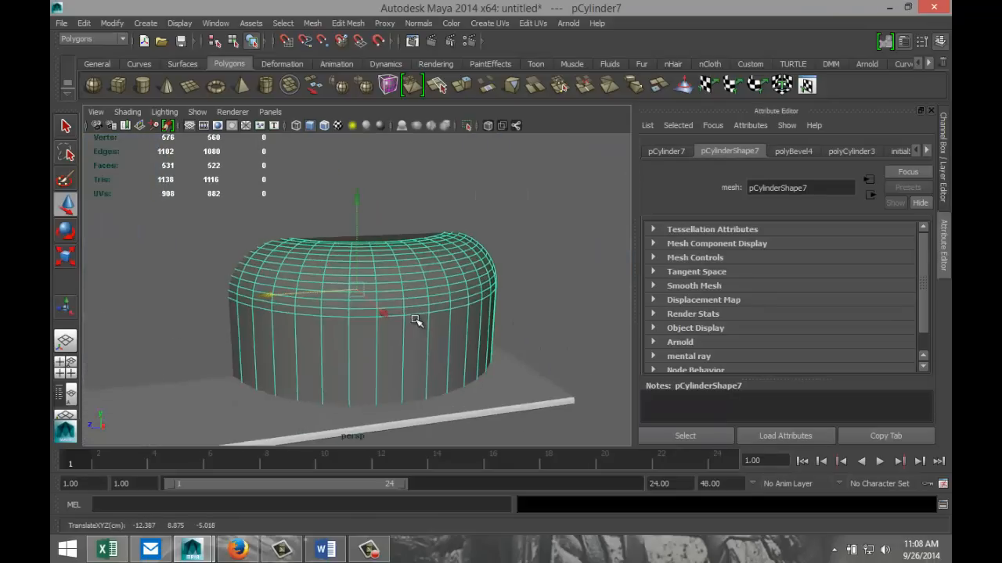
pyautogui.scroll(-2, 439, 330)
pyautogui.press('r')
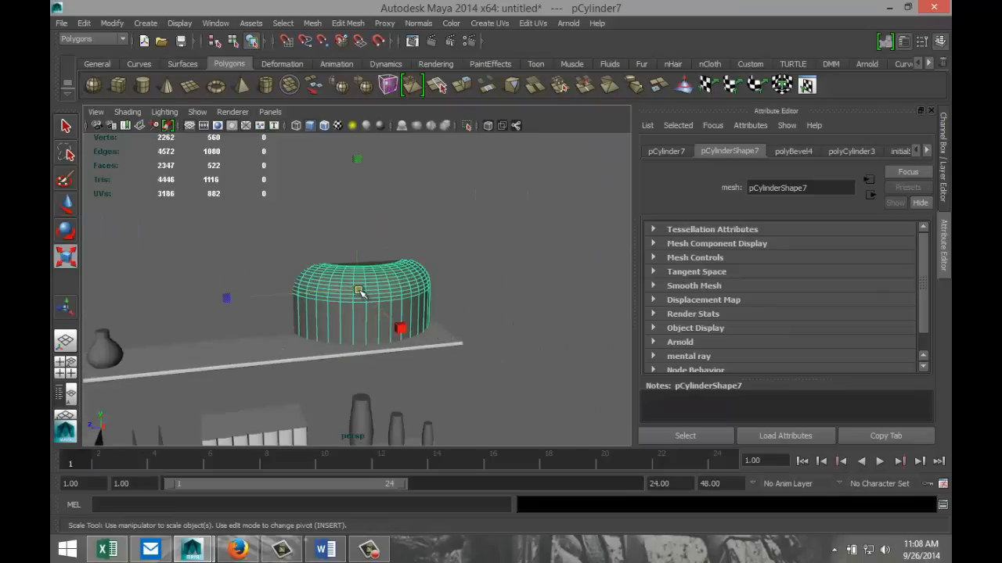
pyautogui.moveTo(358, 288); pyautogui.dragTo(278, 313)
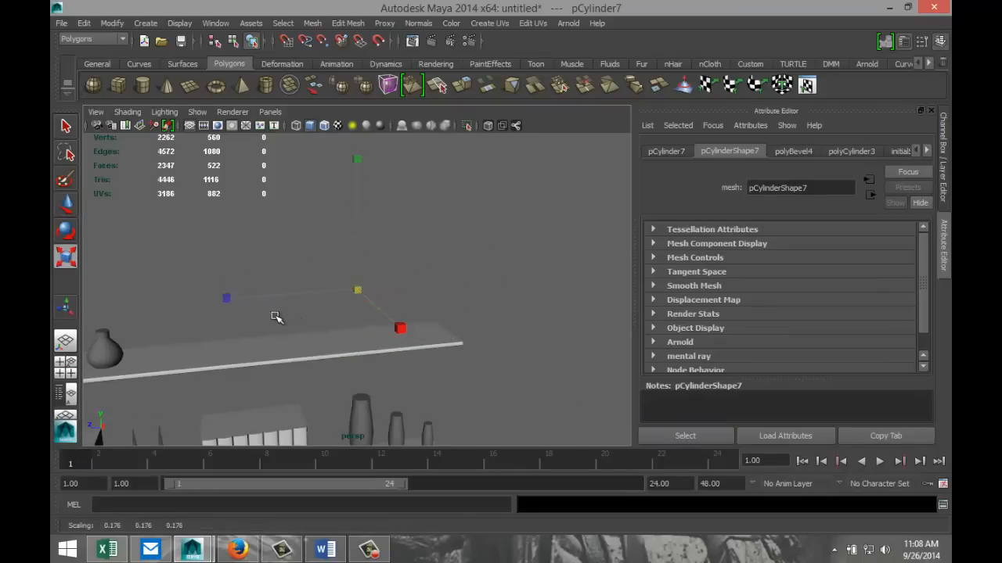
# Step: Lower the beveled cylinder onto the upper shelf at about -11.128, 8.300, -5.018, and place a duplicate beside it at Z about -4.182
pyautogui.press('w')
pyautogui.moveTo(387, 314); pyautogui.dragTo(407, 339)
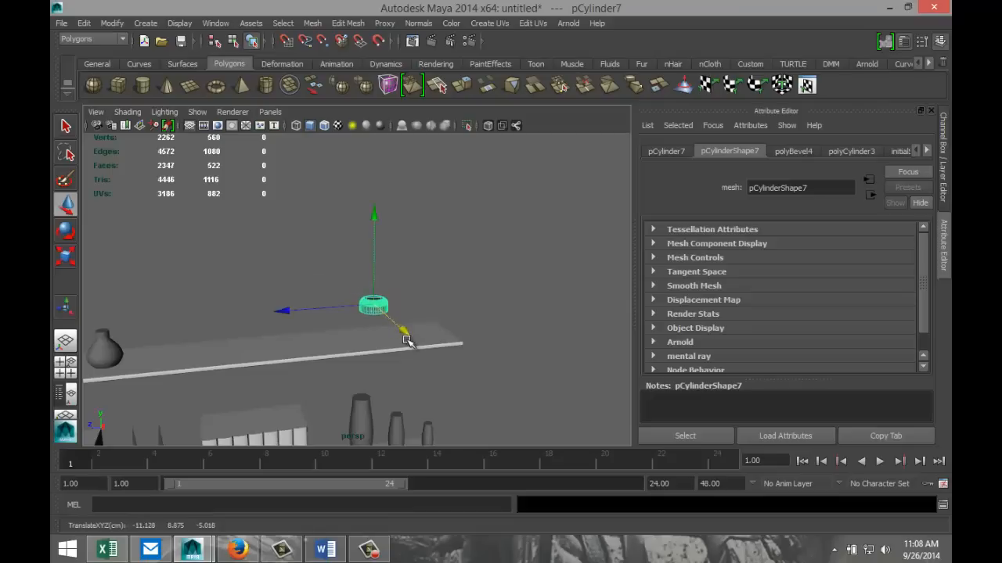
pyautogui.moveTo(375, 256); pyautogui.dragTo(384, 284)
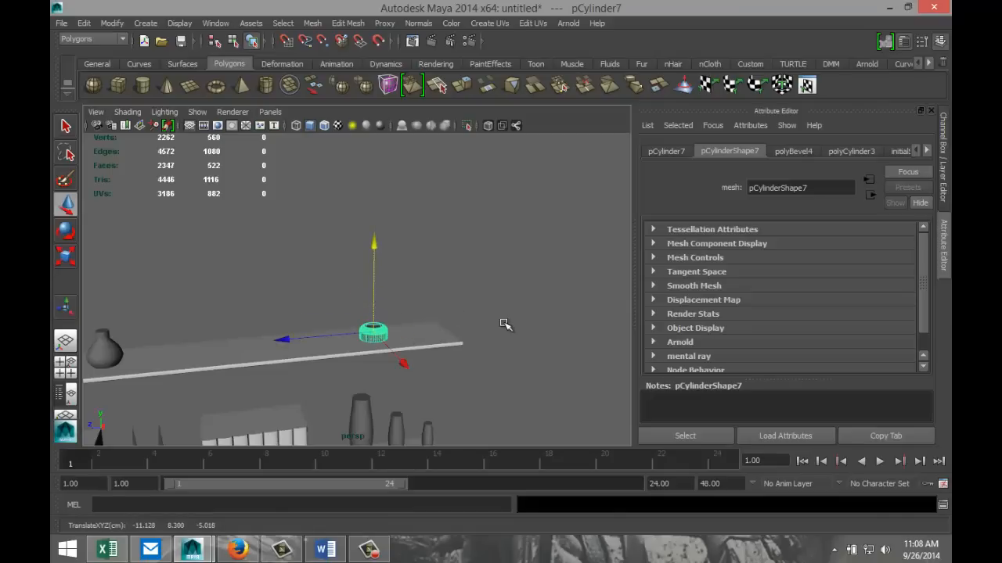
pyautogui.hotkey('ctrl', 'd')
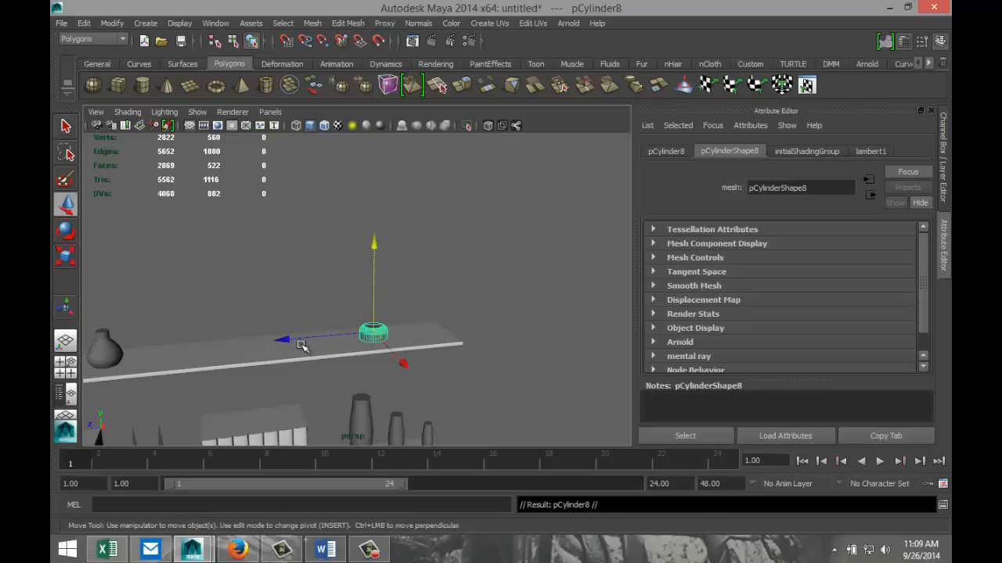
pyautogui.moveTo(302, 347); pyautogui.dragTo(259, 352)
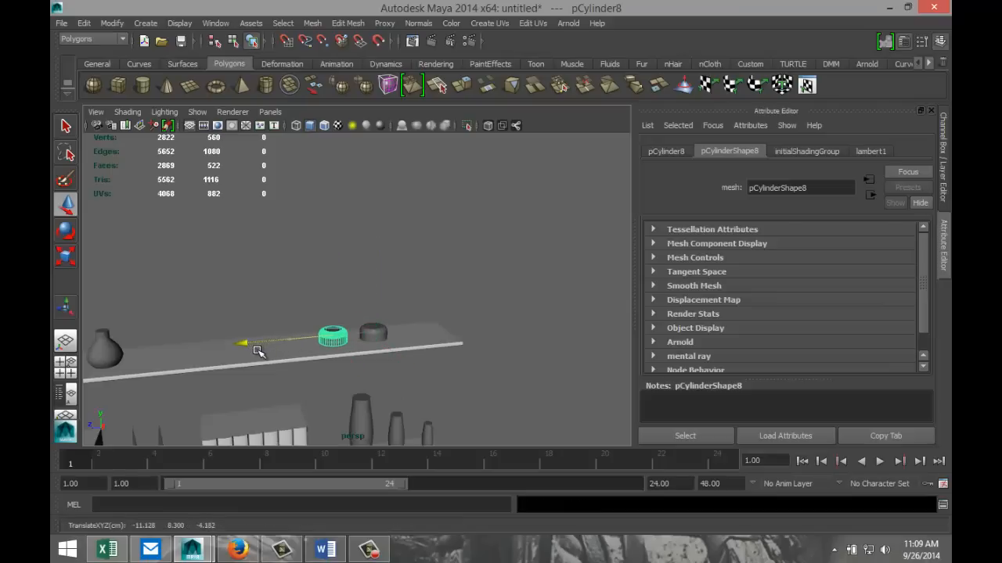
# Step: Select both beveled cylinders in the side view and lower them slightly so they rest on the upper shelf
pyautogui.click(65, 362)
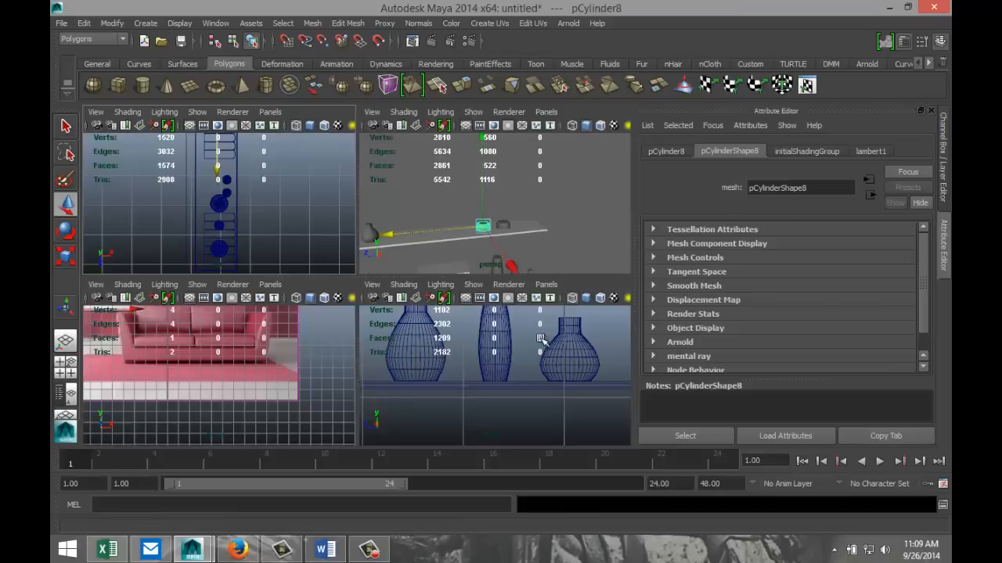
pyautogui.press('space')
pyautogui.press('f')
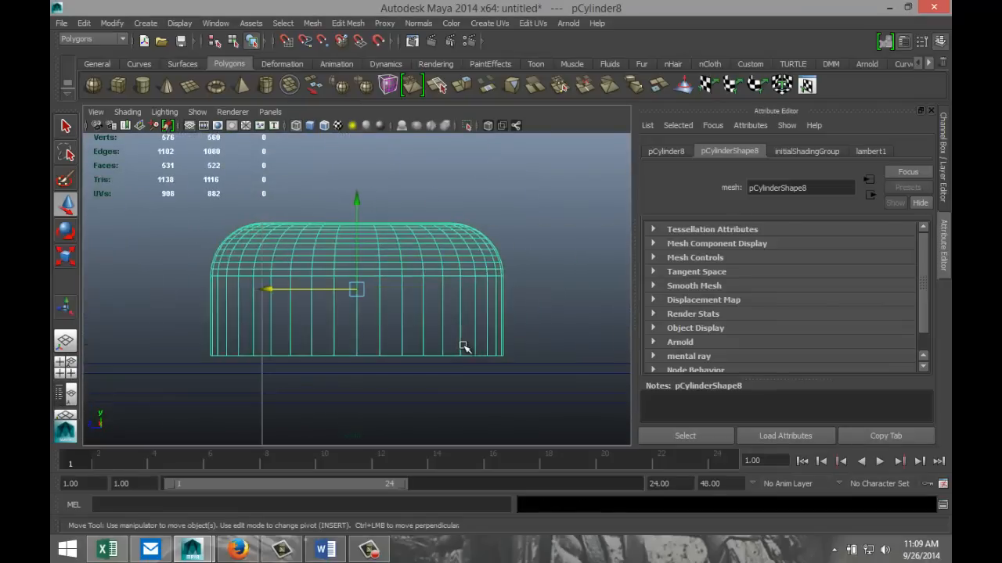
pyautogui.scroll(-5, 465, 346)
pyautogui.scroll(3, 436, 315)
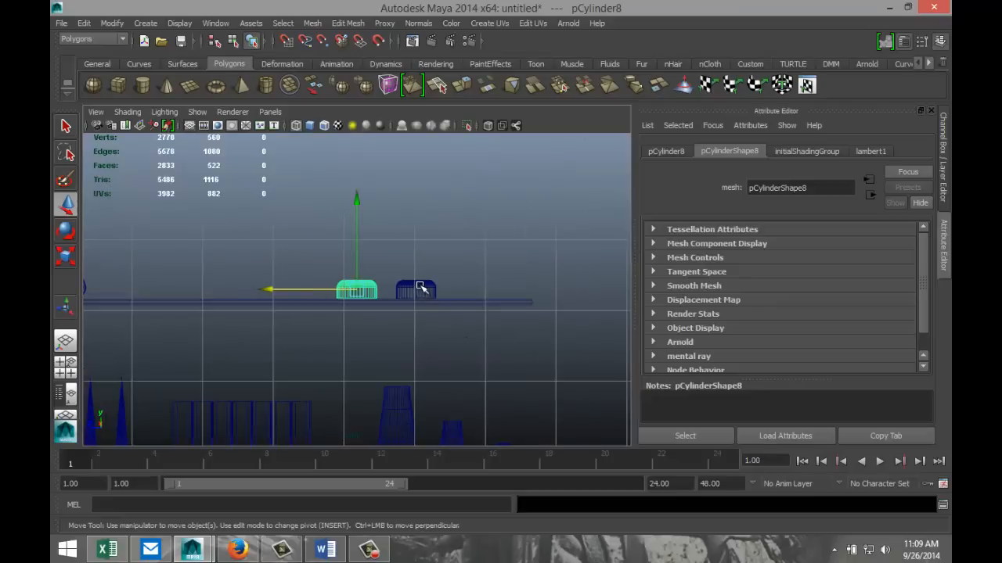
pyautogui.click(421, 287)
pyautogui.scroll(3, 438, 274)
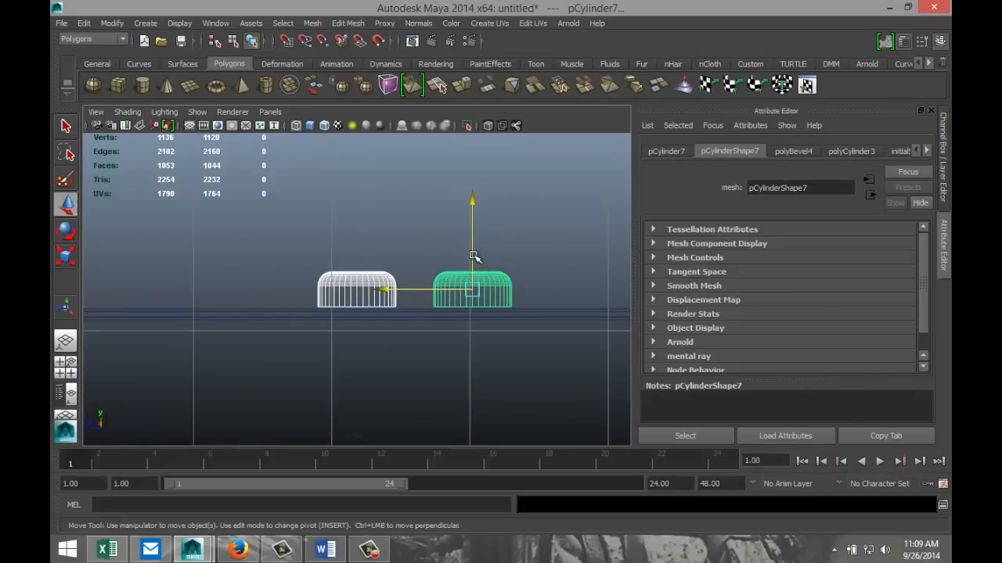
pyautogui.moveTo(474, 254); pyautogui.dragTo(477, 255)
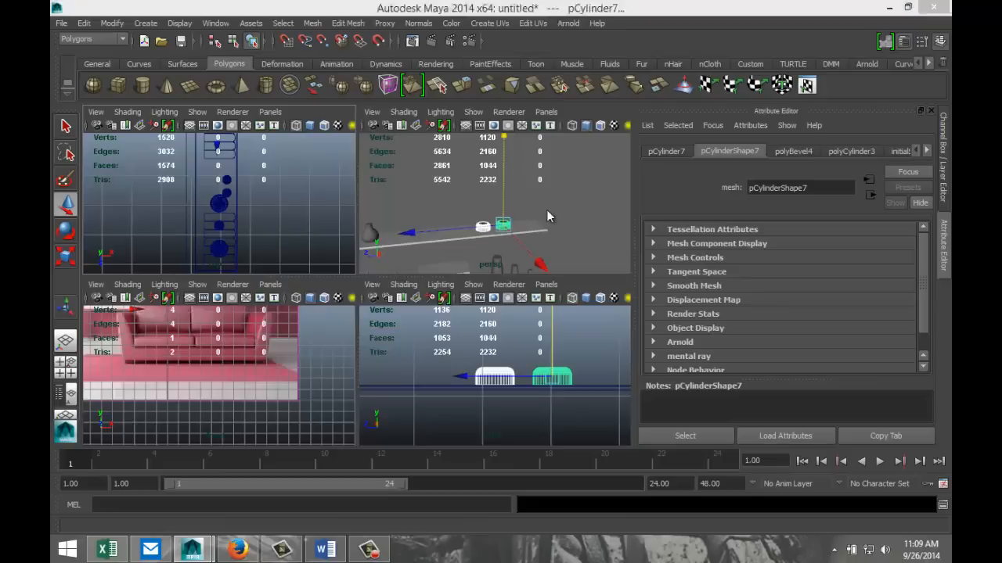
# Step: Create a wide, thin polygon cube on the floor grid as the rug and scale its height to about 0.455
pyautogui.press('space')
pyautogui.keyDown('alt'); pyautogui.moveTo(446, 336); pyautogui.dragTo(460, 368); pyautogui.keyUp('alt')
pyautogui.scroll(3, 441, 344)
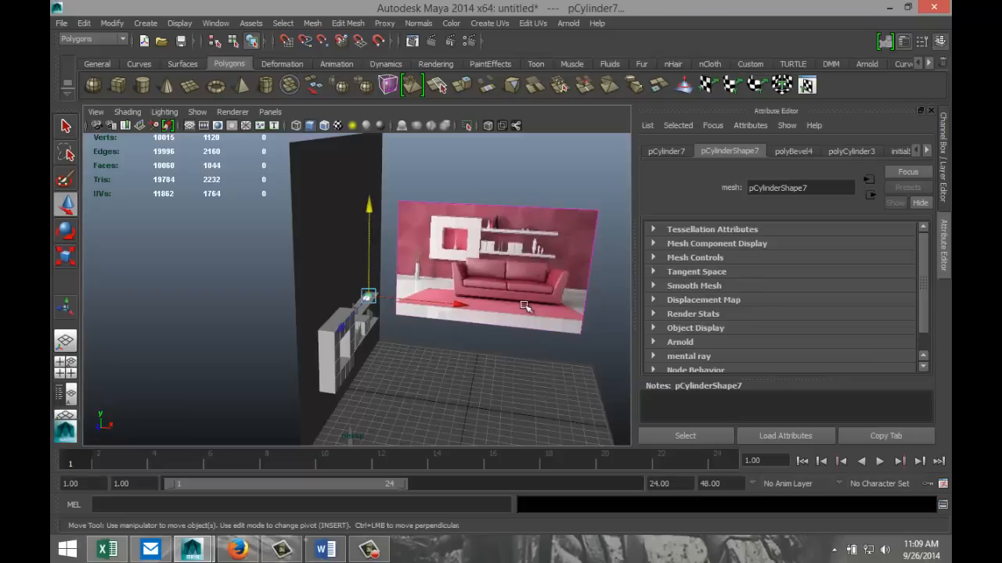
pyautogui.keyDown('alt'); pyautogui.moveTo(548, 327); pyautogui.dragTo(440, 347); pyautogui.keyUp('alt')
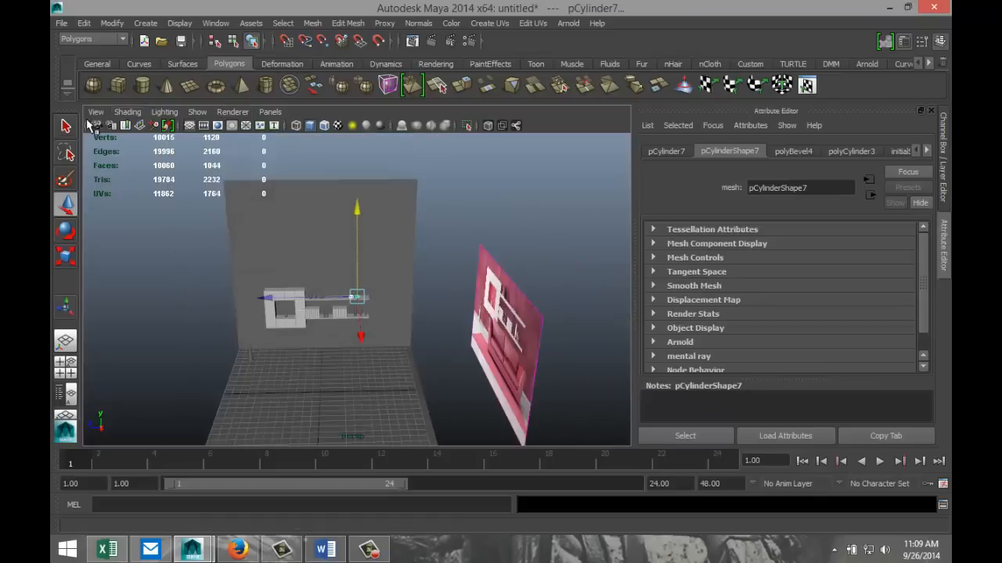
pyautogui.click(117, 84)
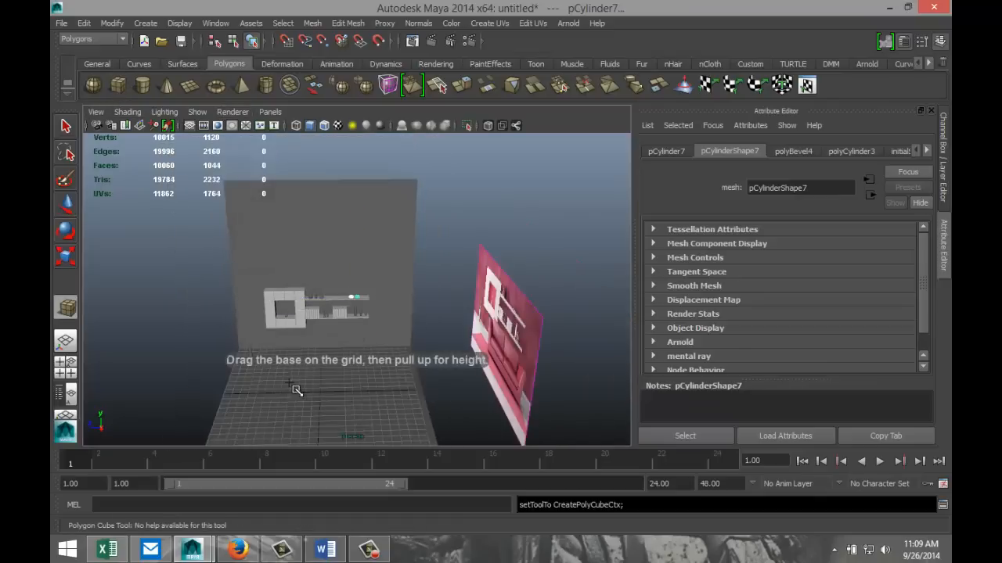
pyautogui.moveTo(283, 375)
pyautogui.mouseDown()
pyautogui.moveTo(335, 384)
pyautogui.moveTo(358, 425)
pyautogui.moveTo(389, 449)
pyautogui.moveTo(384, 392)
pyautogui.moveTo(380, 406)
pyautogui.mouseUp()
pyautogui.press('f')
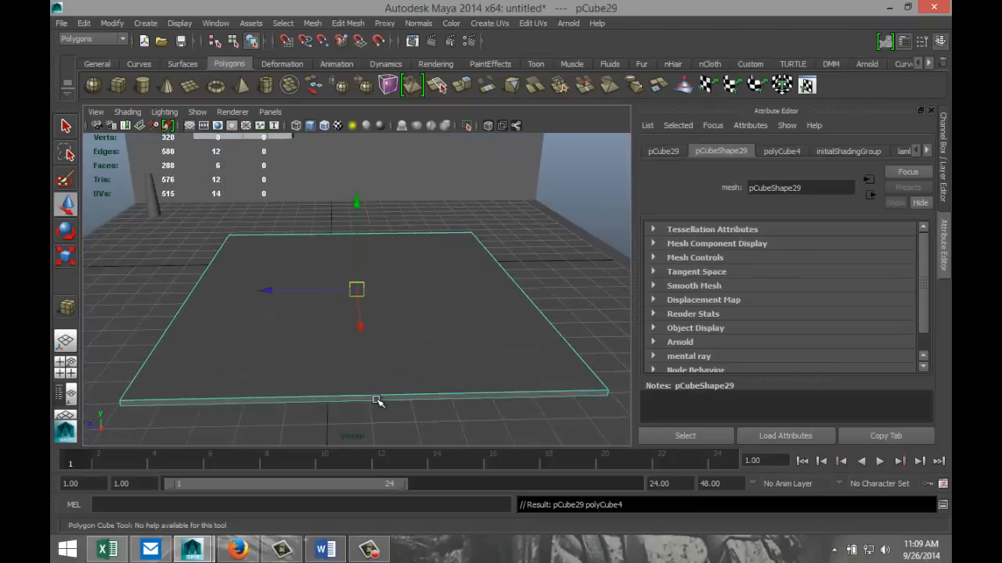
pyautogui.press('r')
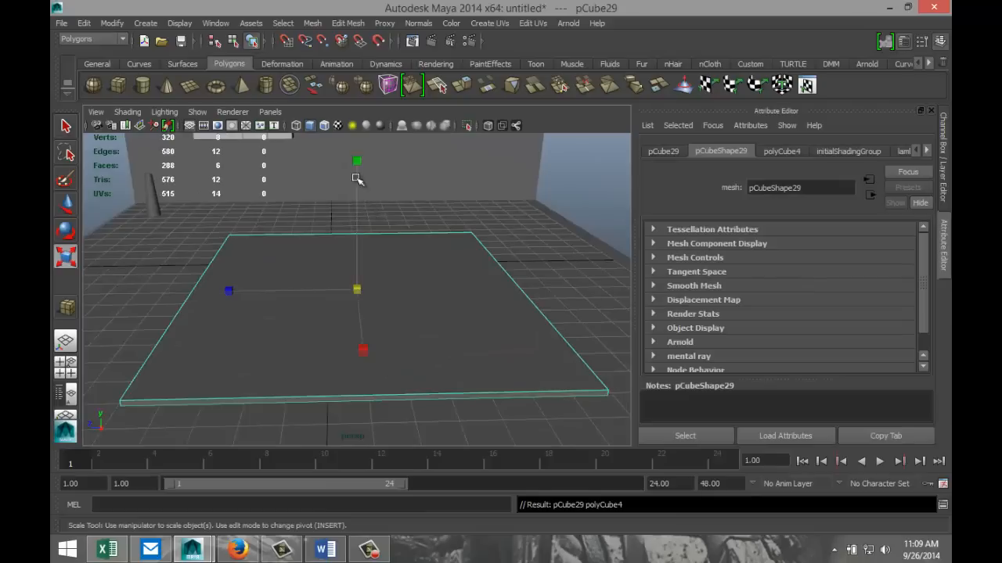
pyautogui.moveTo(356, 162); pyautogui.dragTo(367, 235)
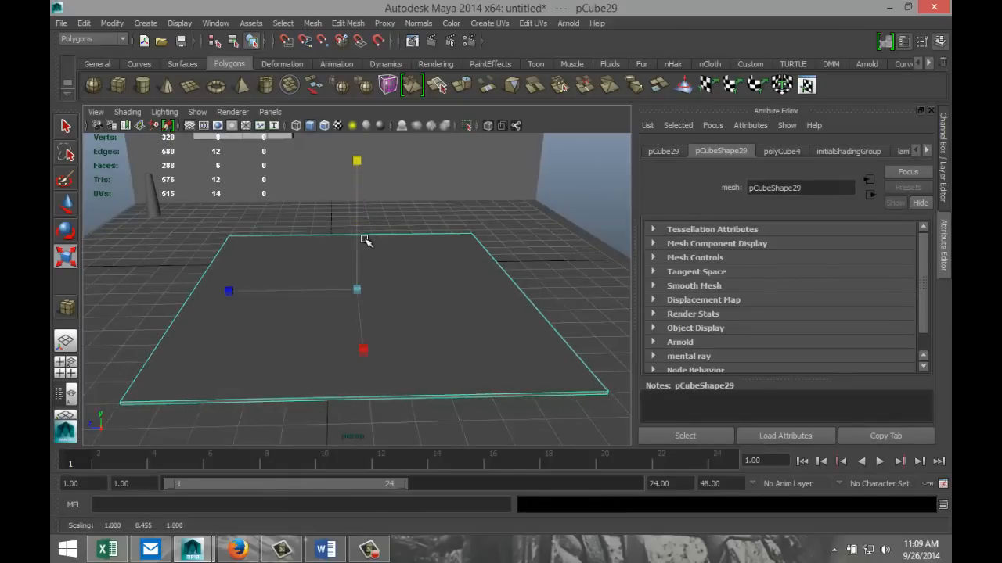
# Step: Lower the rug slab in the side view so it lies on the floor, at Y about 0.064
pyautogui.click(65, 368)
pyautogui.press('space')
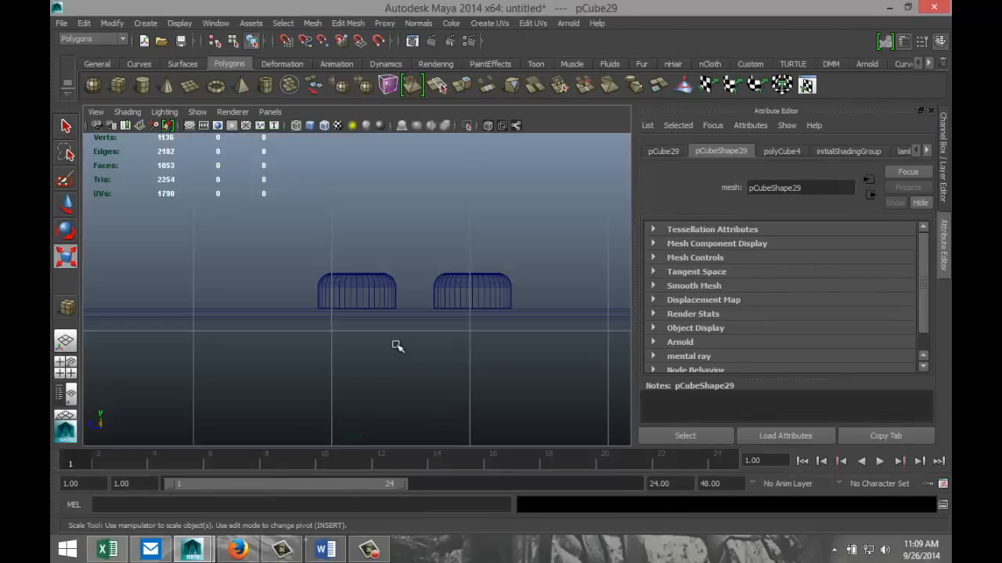
pyautogui.press('f')
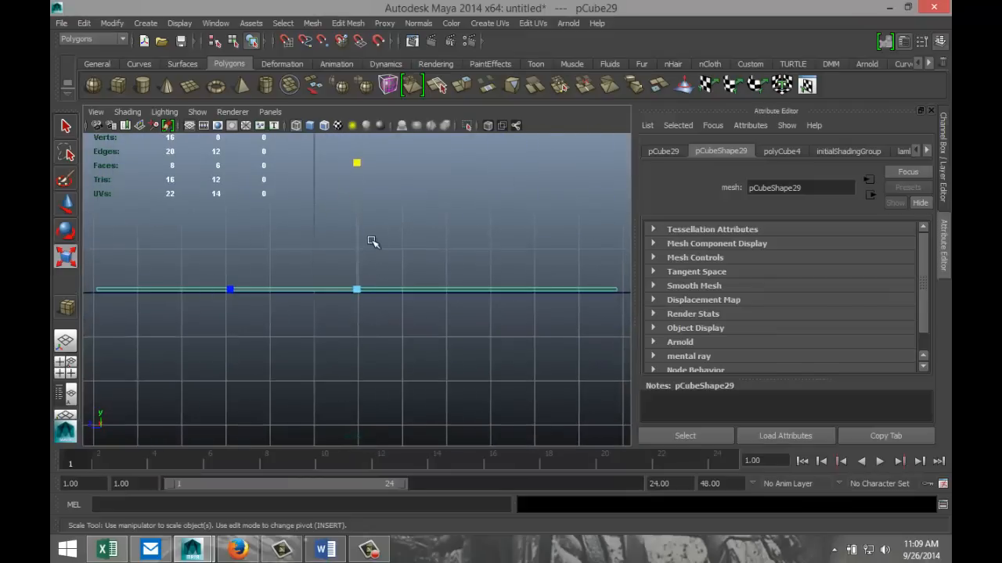
pyautogui.press('w')
pyautogui.moveTo(359, 227); pyautogui.dragTo(358, 228)
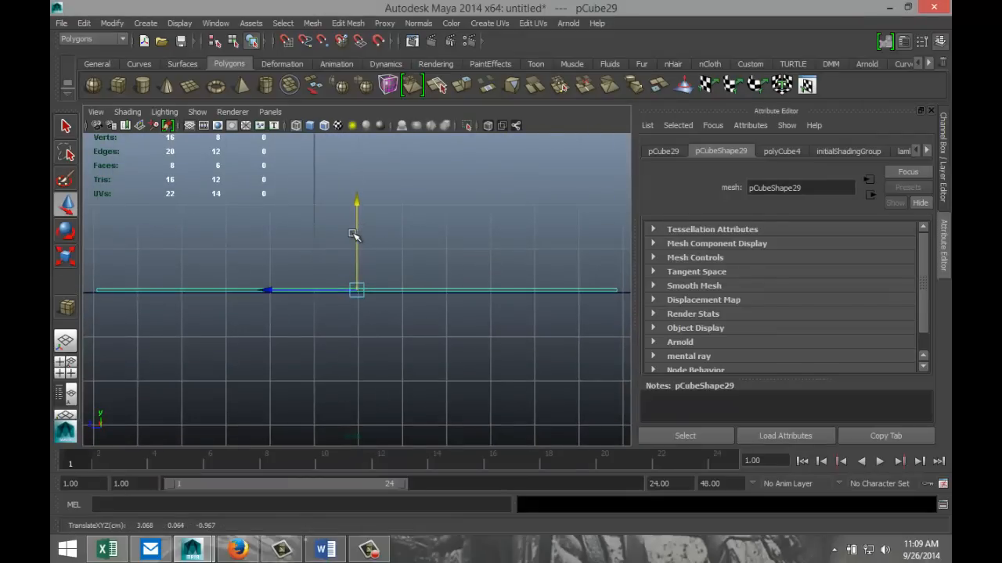
# Step: Compare the rug with the reference image, and center it on the floor in the top view at X about 0.166, Z about -0.774
pyautogui.click(66, 372)
pyautogui.press('space')
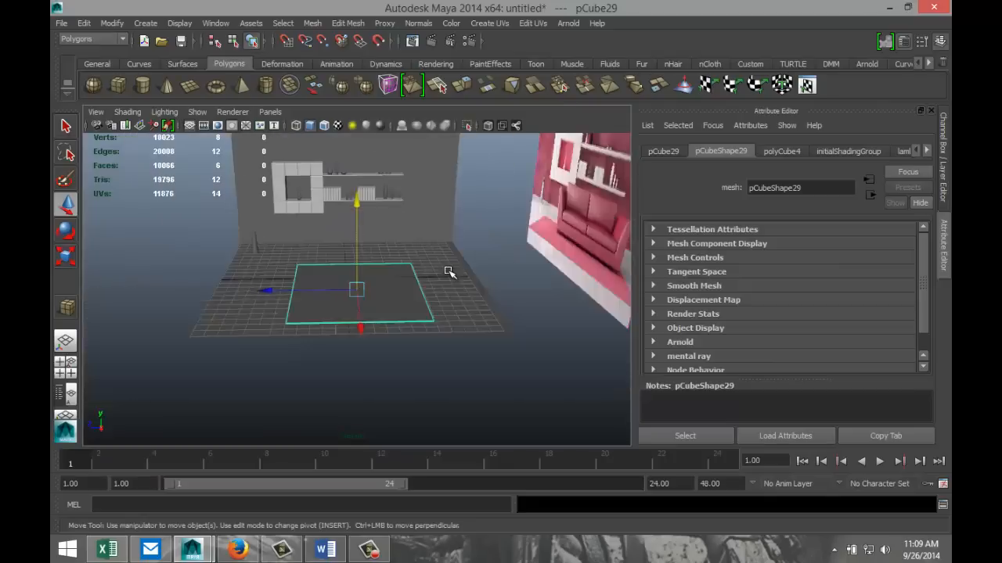
pyautogui.keyDown('alt'); pyautogui.moveTo(359, 307); pyautogui.dragTo(473, 296); pyautogui.keyUp('alt')
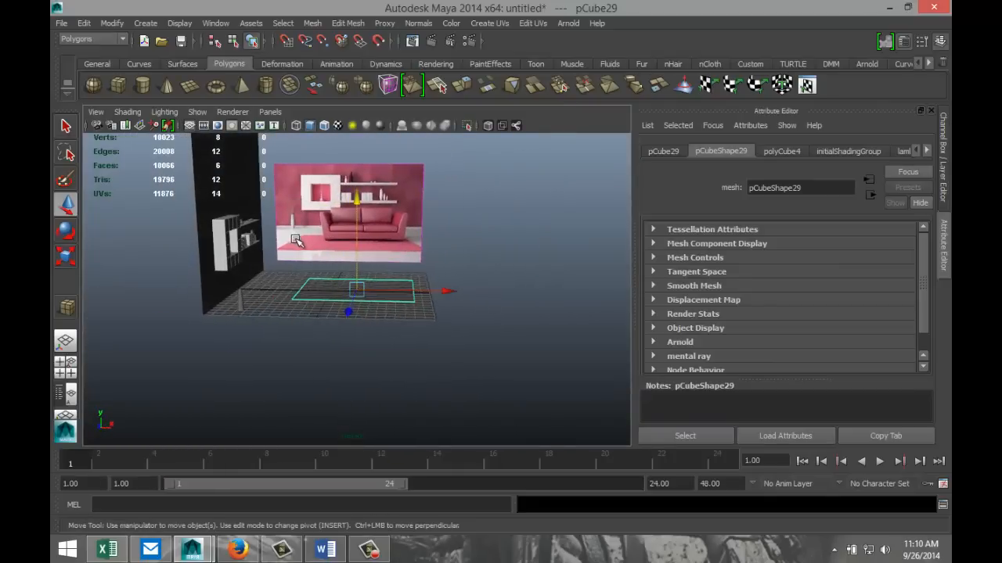
pyautogui.keyDown('alt'); pyautogui.moveTo(424, 292); pyautogui.dragTo(342, 327); pyautogui.keyUp('alt')
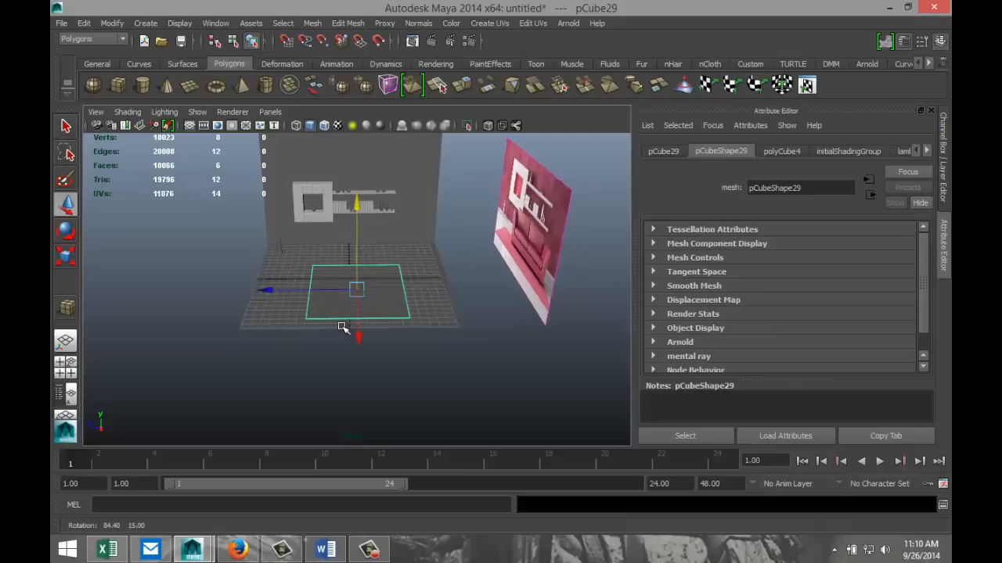
pyautogui.click(65, 362)
pyautogui.press('space')
pyautogui.scroll(-5, 503, 274)
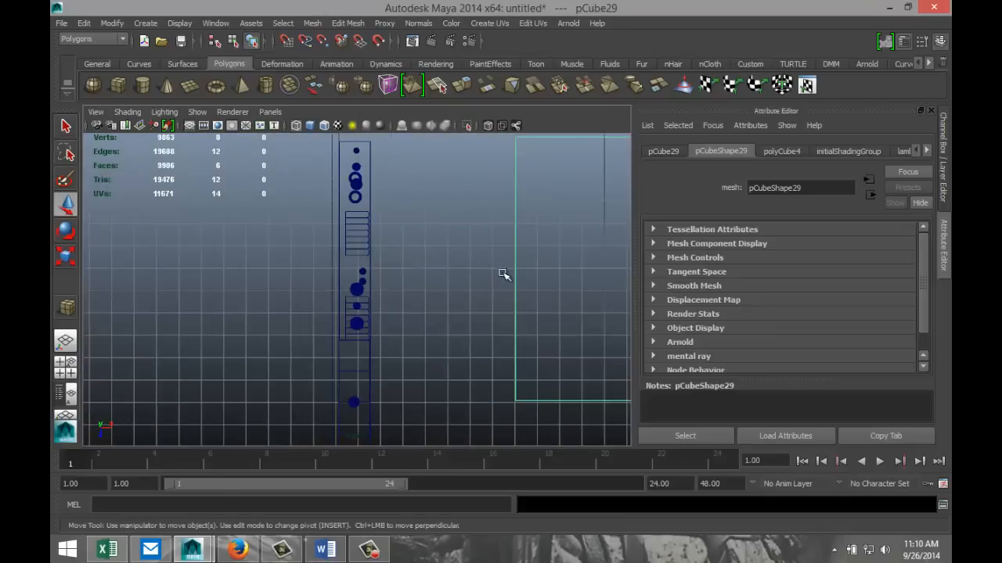
pyautogui.scroll(-2, 520, 291)
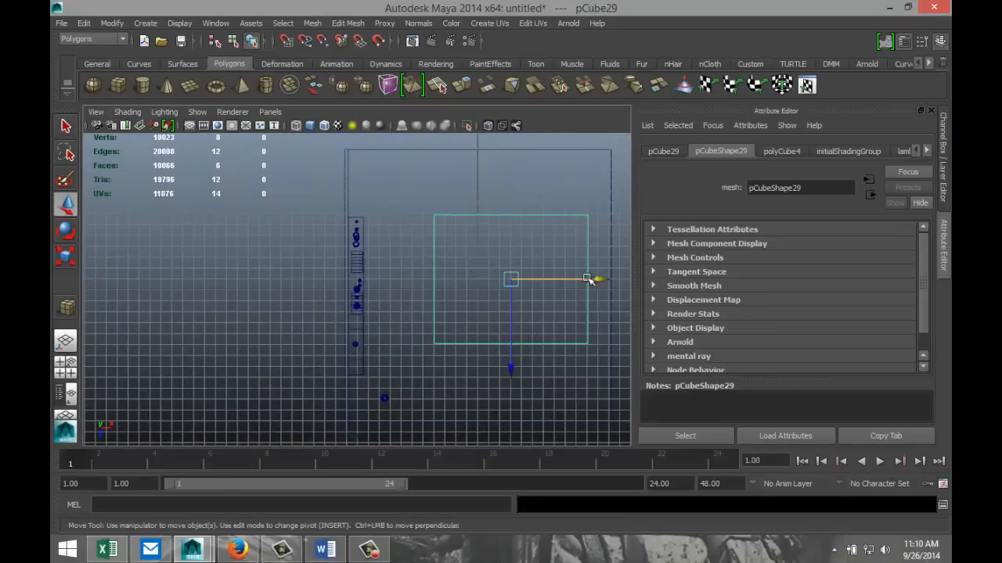
pyautogui.moveTo(600, 280); pyautogui.dragTo(562, 286)
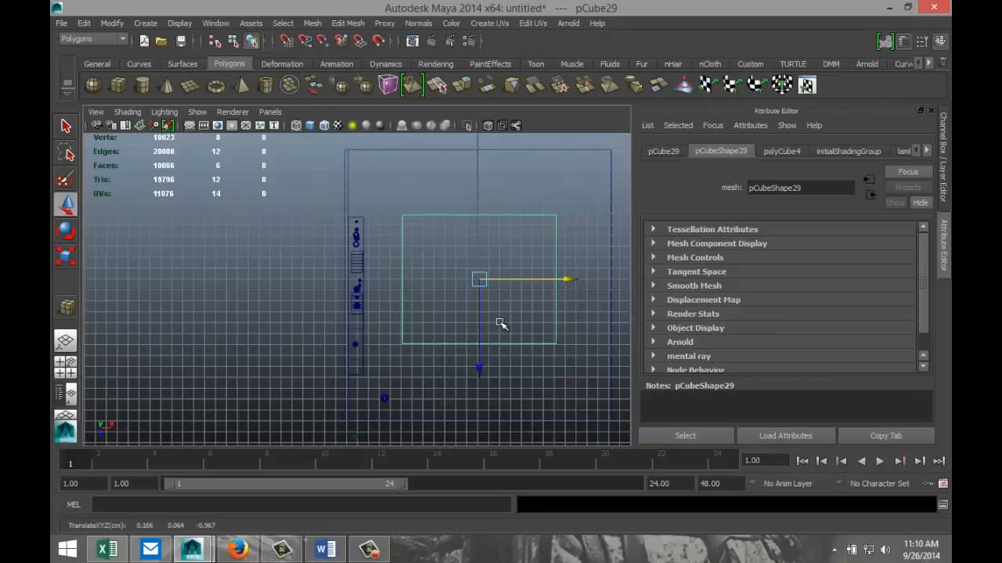
pyautogui.moveTo(480, 327); pyautogui.dragTo(483, 337)
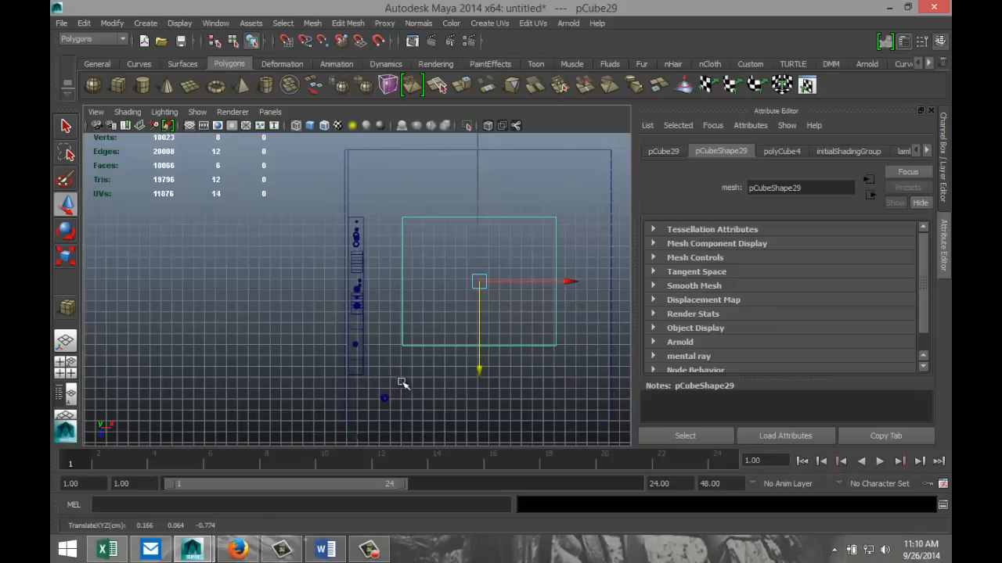
# Step: Enlarge the rug in the top view to a scale of about 1.218 and shift it along Z to about 0.452
pyautogui.press('r')
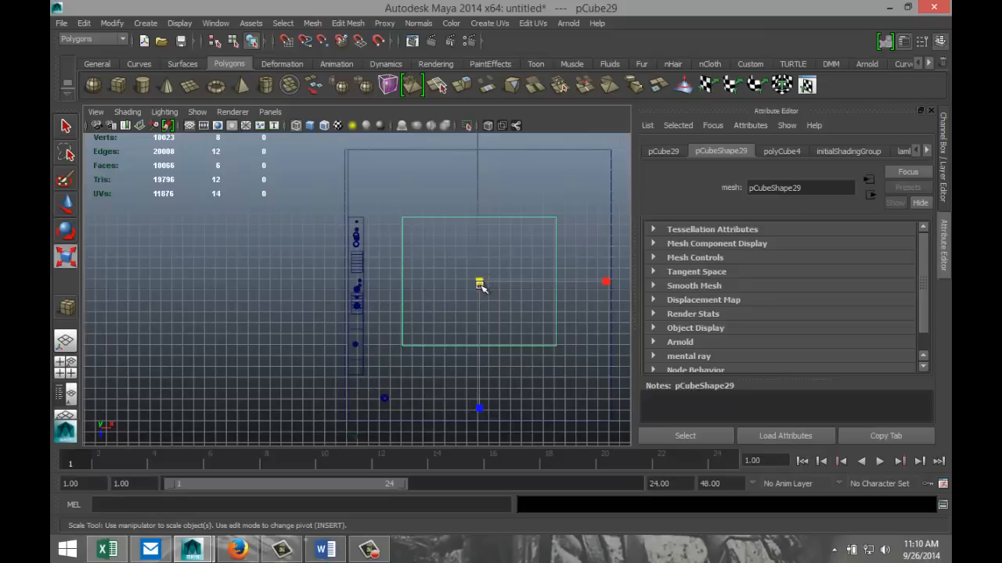
pyautogui.click(66, 364)
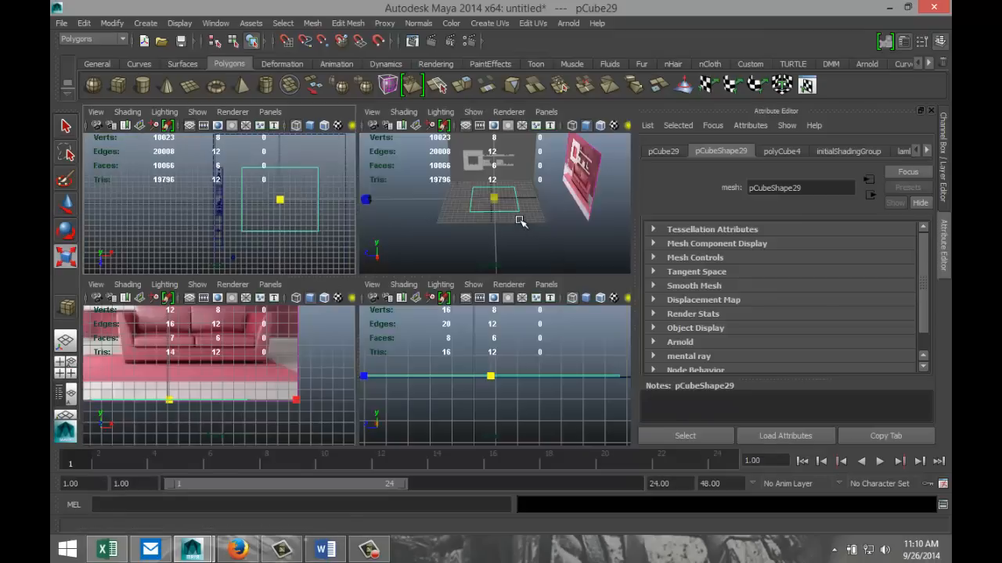
pyautogui.press('space')
pyautogui.keyDown('alt'); pyautogui.moveTo(454, 270); pyautogui.dragTo(457, 319); pyautogui.keyUp('alt')
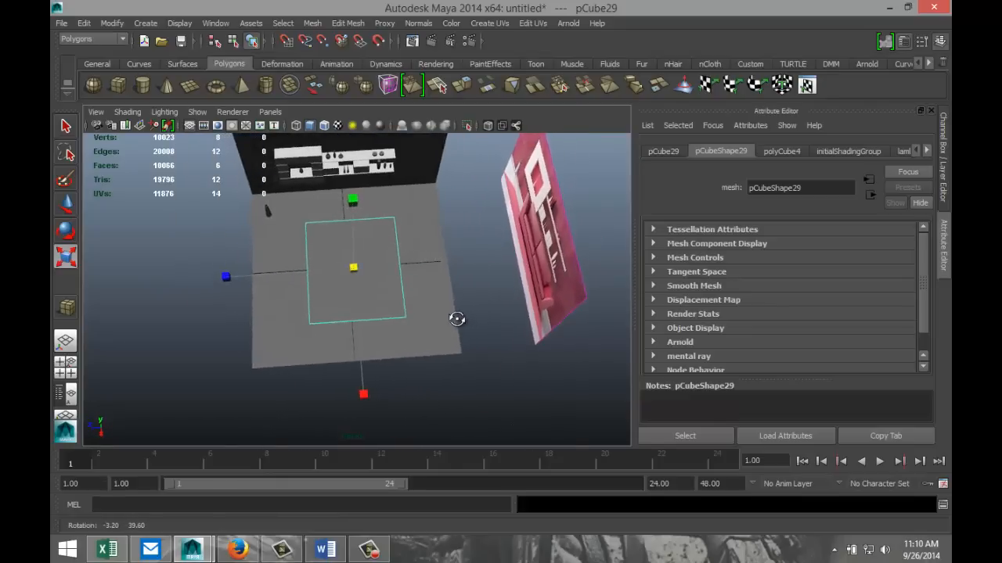
pyautogui.click(66, 364)
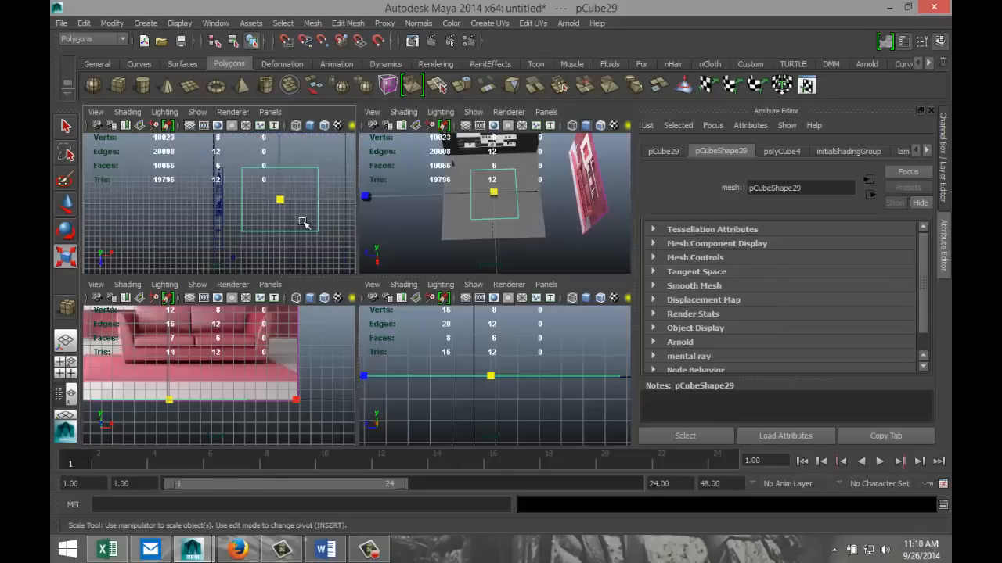
pyautogui.press('space')
pyautogui.moveTo(482, 283); pyautogui.dragTo(480, 335)
pyautogui.press('w')
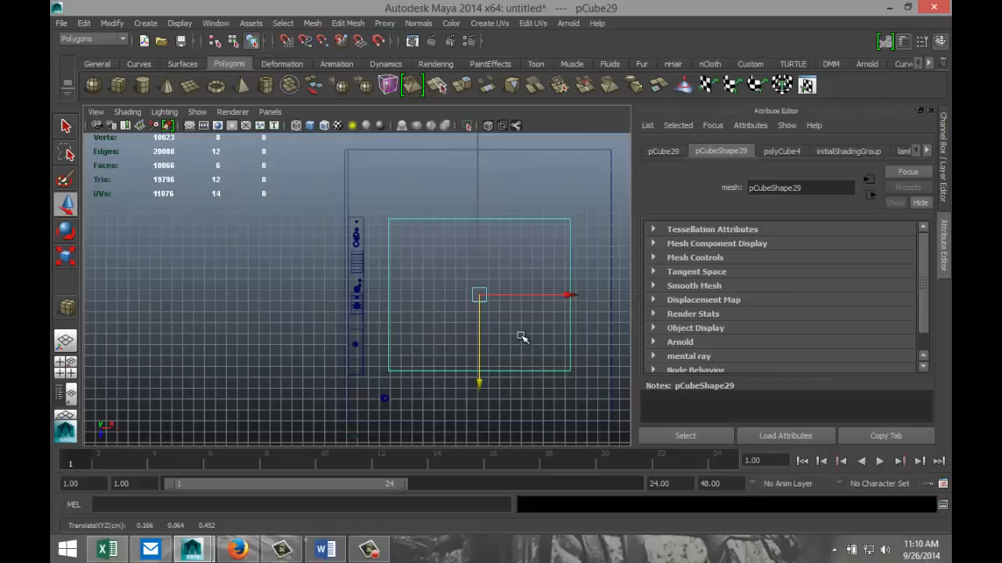
pyautogui.press('r')
pyautogui.moveTo(480, 295); pyautogui.dragTo(485, 297)
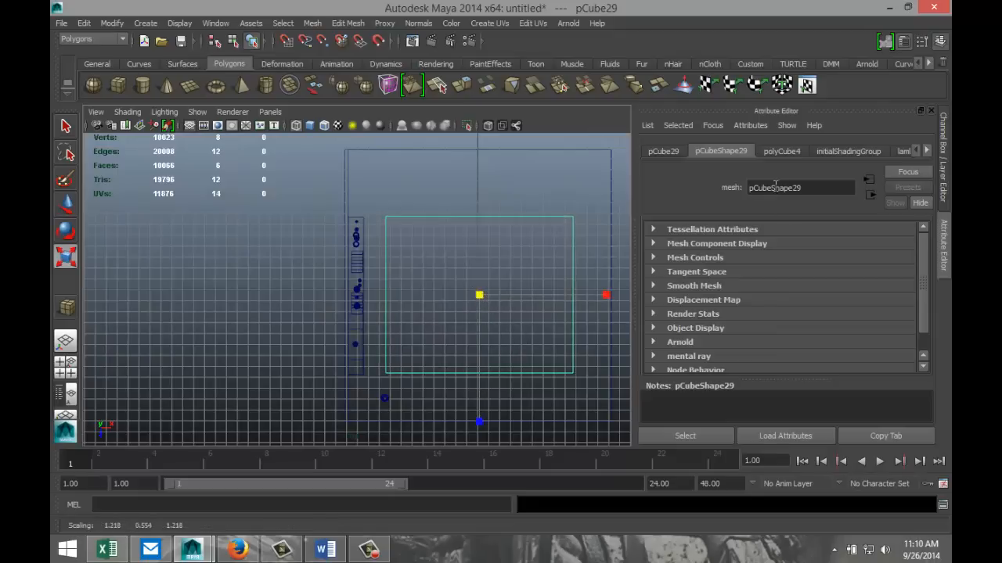
# Step: Set the rug cube's width and depth to 10 and its height to 0.161
pyautogui.click(784, 152)
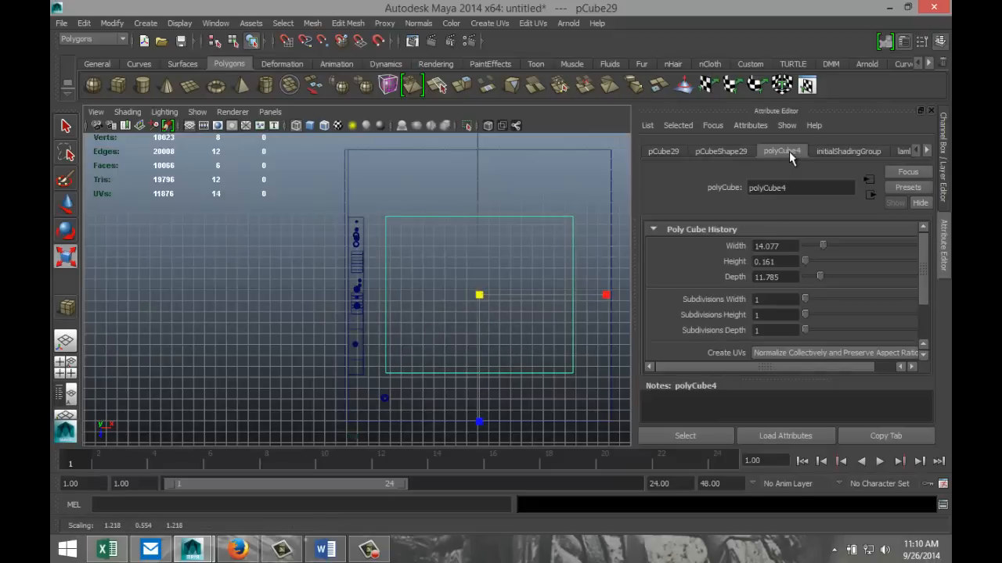
pyautogui.click(794, 247)
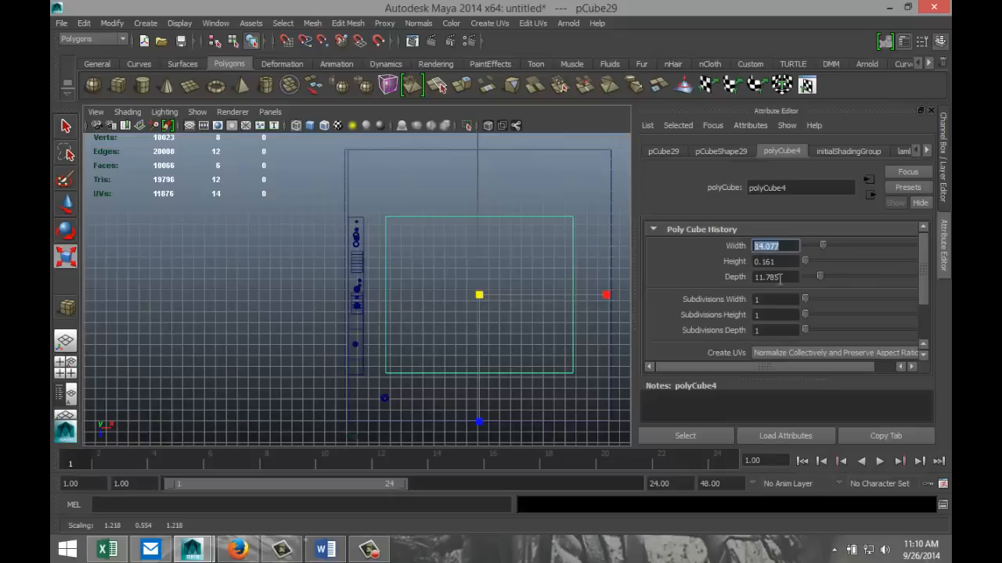
pyautogui.write('10')
pyautogui.click(798, 276)
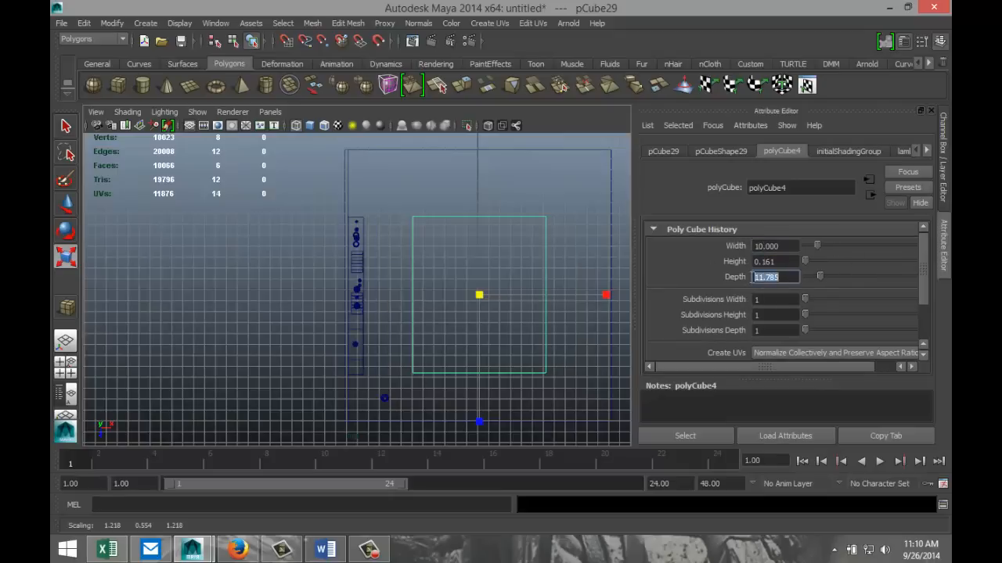
pyautogui.write('10')
pyautogui.click(795, 261)
pyautogui.write('0.161')
pyautogui.press('Return')
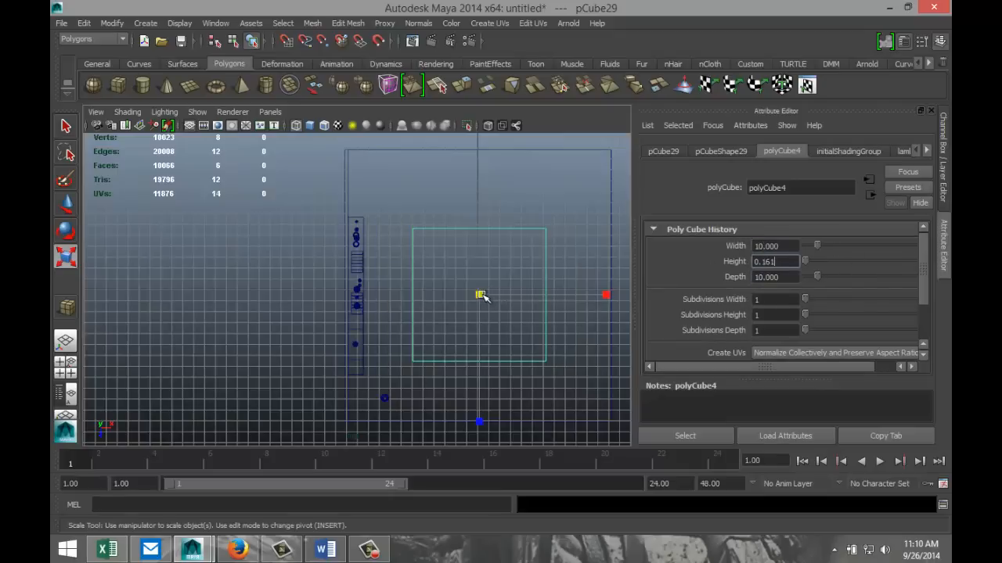
# Step: Scale the rug up uniformly in the top view to about 1.418 in width and depth, and return to the perspective view
pyautogui.moveTo(482, 296); pyautogui.dragTo(497, 299)
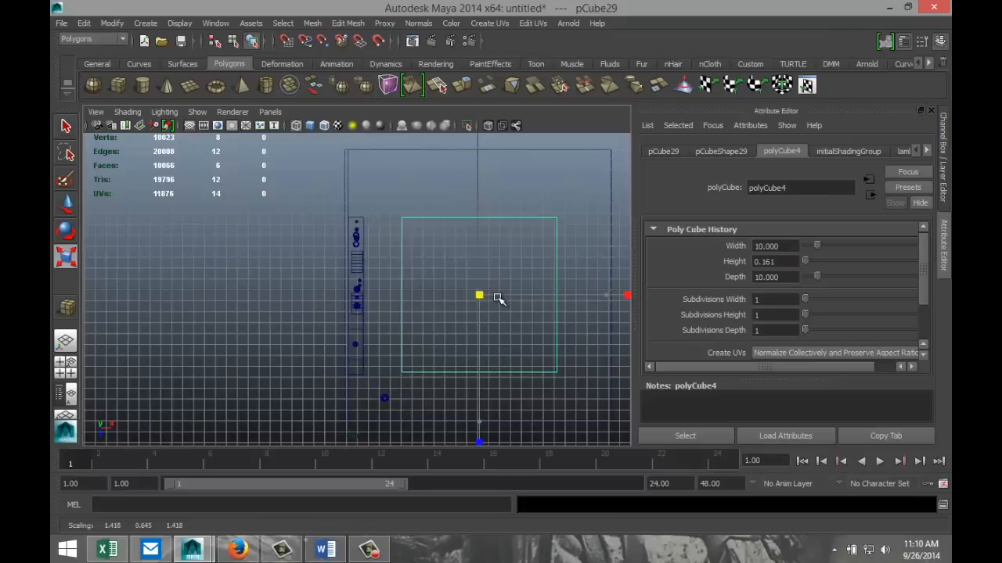
pyautogui.click(67, 368)
pyautogui.keyDown('alt'); pyautogui.moveTo(466, 239); pyautogui.dragTo(532, 217); pyautogui.keyUp('alt')
pyautogui.press('space')
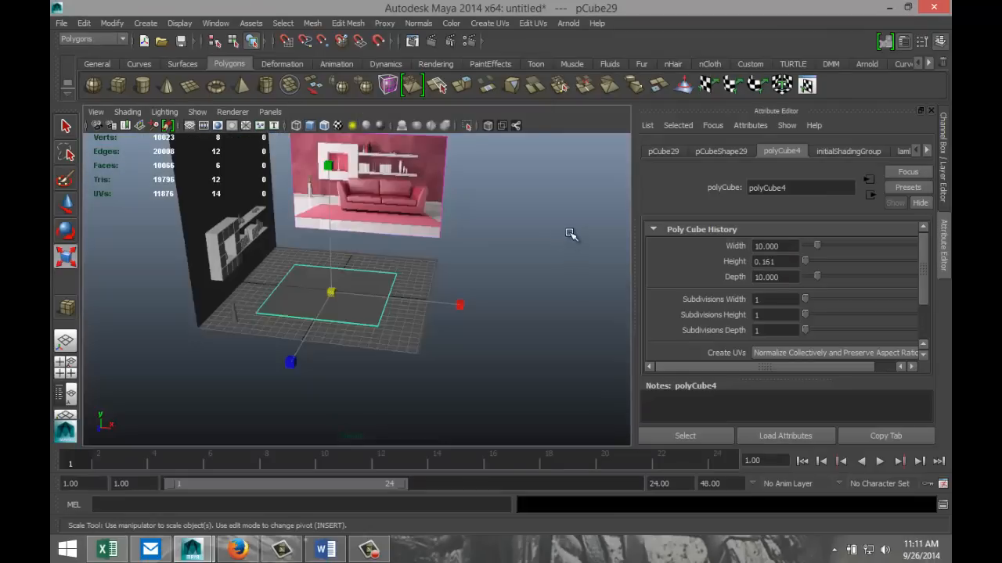
# Step: Examine the sofa and rug in the reference image and compare their layout with the modeled room
pyautogui.scroll(3, 568, 232)
pyautogui.keyDown('alt'); pyautogui.moveTo(543, 217); pyautogui.dragTo(513, 327, button='middle'); pyautogui.keyUp('alt')
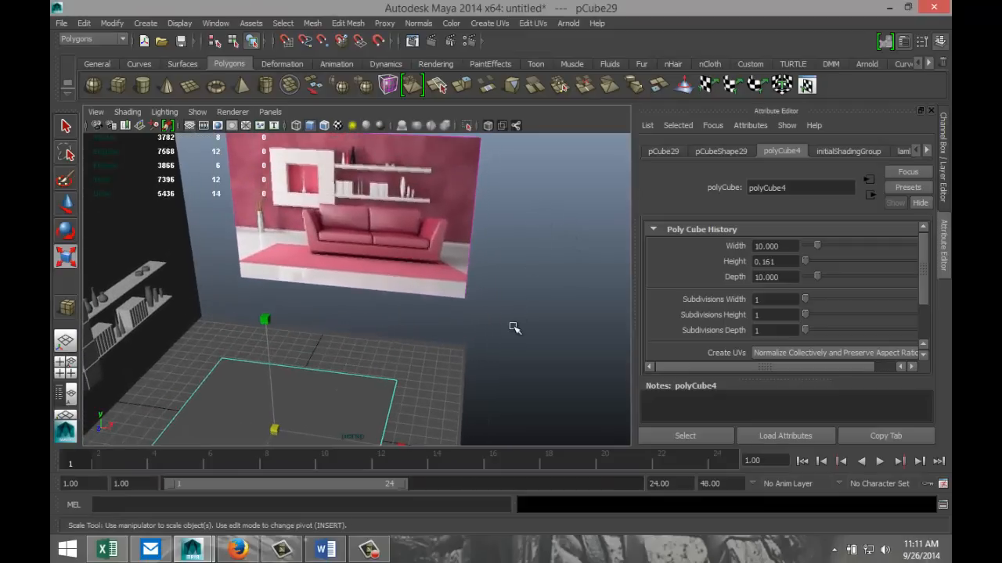
pyautogui.scroll(-2, 526, 311)
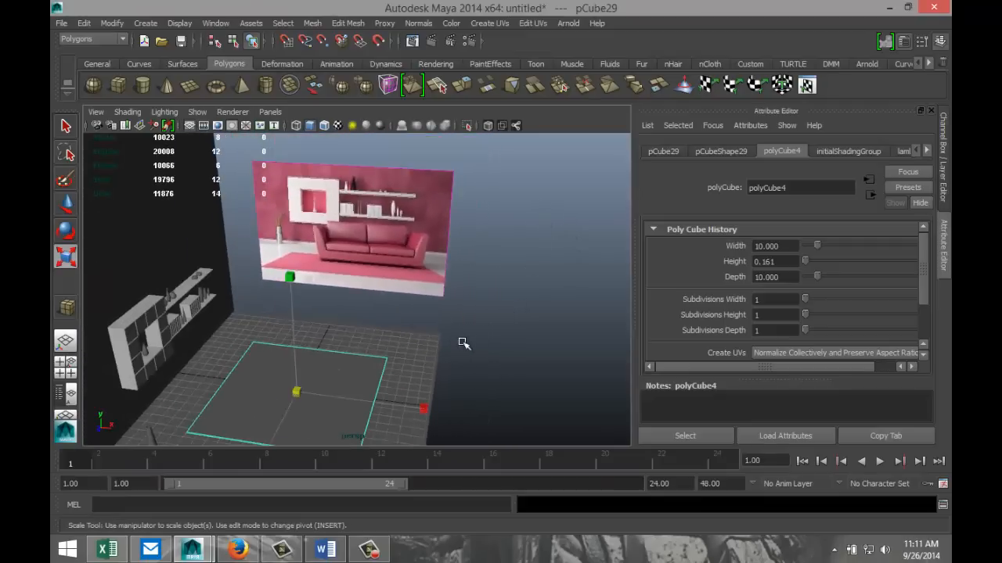
pyautogui.keyDown('alt'); pyautogui.moveTo(463, 343); pyautogui.dragTo(415, 322); pyautogui.keyUp('alt')
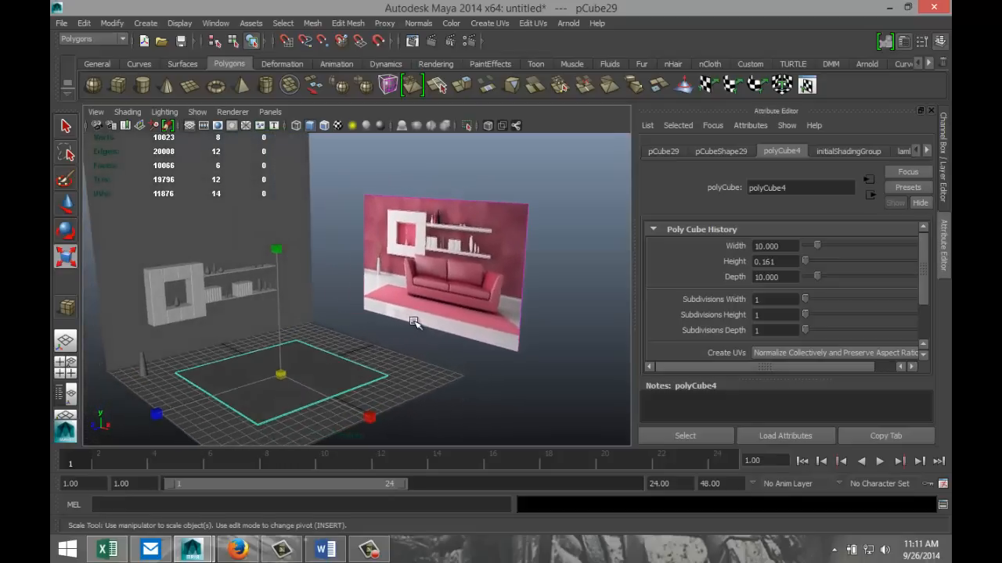
pyautogui.scroll(2, 472, 305)
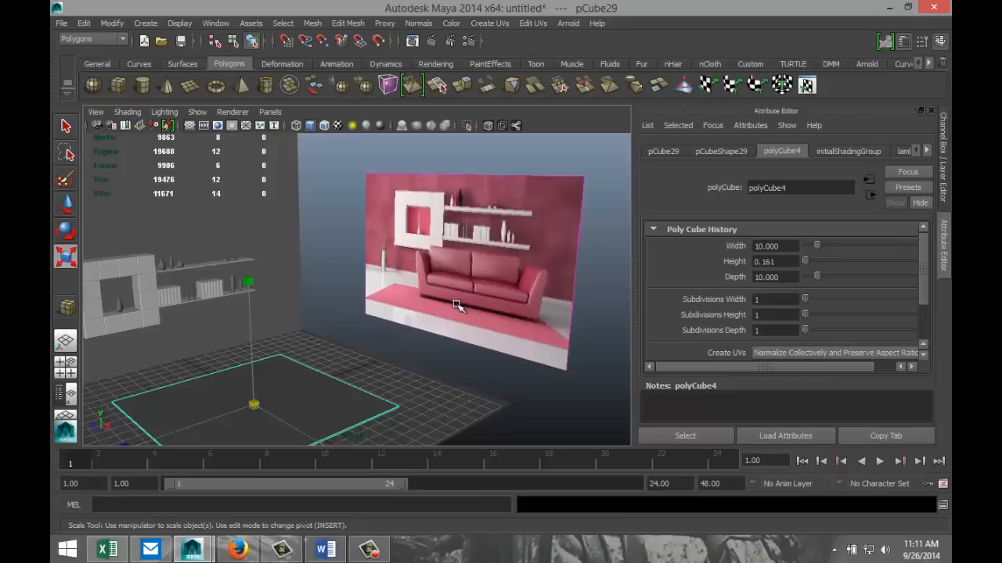
pyautogui.scroll(-3, 452, 305)
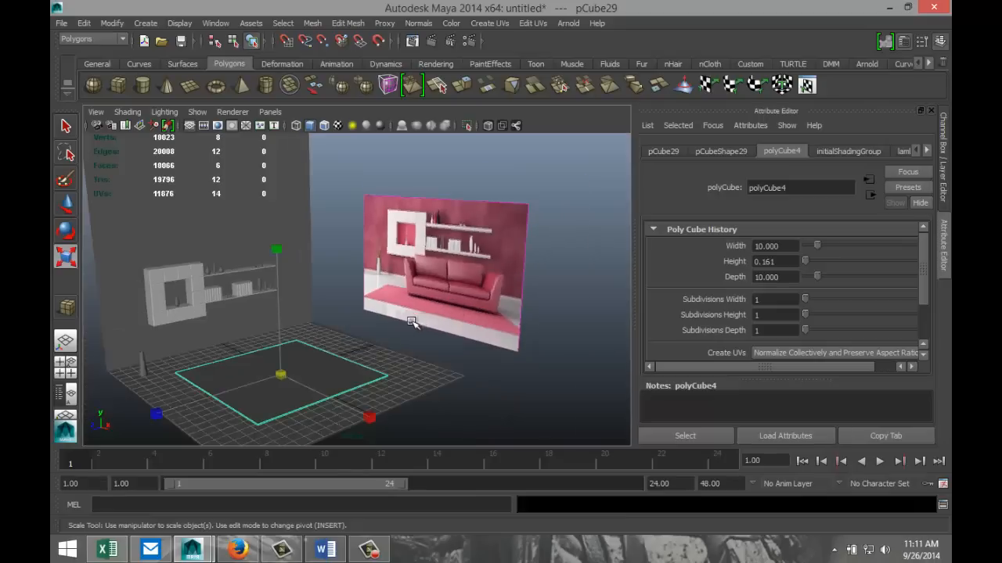
pyautogui.keyDown('alt'); pyautogui.moveTo(423, 322); pyautogui.dragTo(346, 327); pyautogui.keyUp('alt')
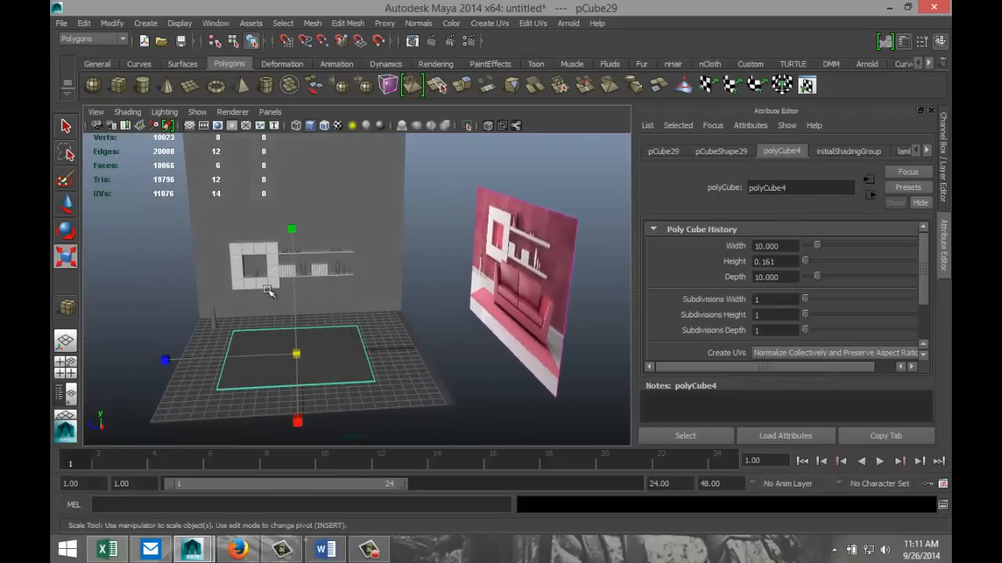
# Step: Create a low polygon cube in front of the rug for the sofa base, about 5.398 wide, 0.963 high and 10.976 deep
pyautogui.click(121, 88)
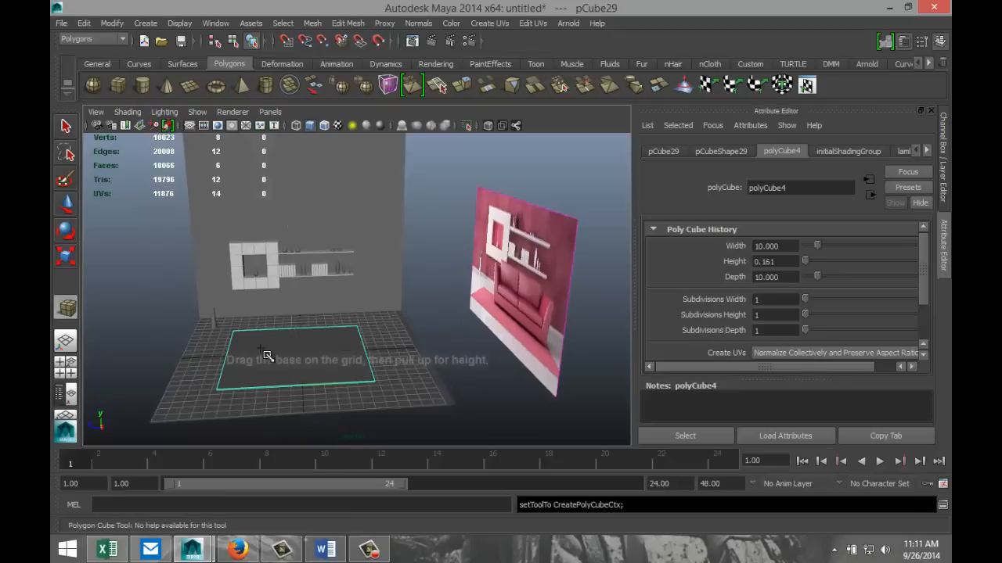
pyautogui.moveTo(237, 401); pyautogui.dragTo(371, 405)
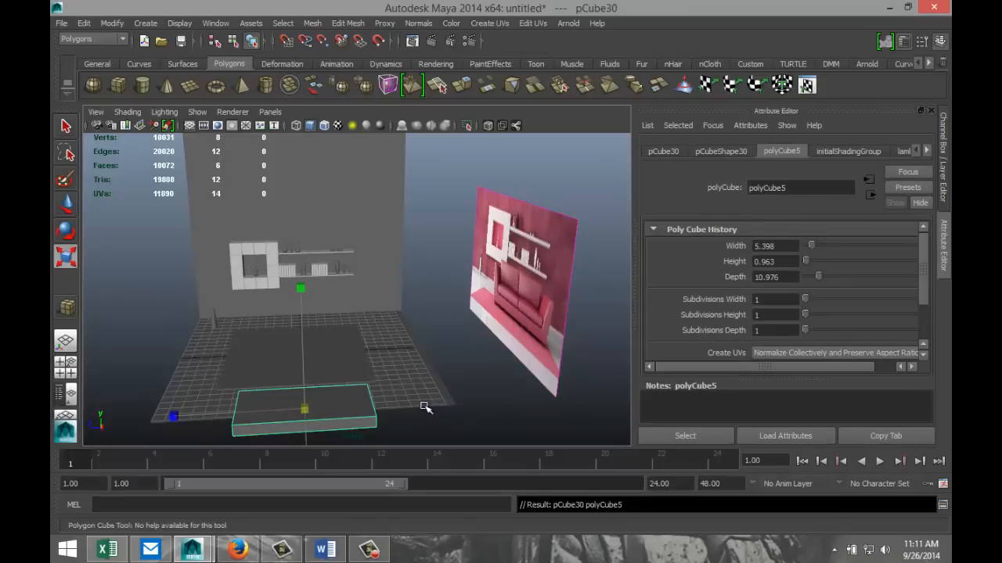
pyautogui.press('r')
pyautogui.keyDown('alt'); pyautogui.moveTo(414, 406); pyautogui.dragTo(418, 329); pyautogui.keyUp('alt')
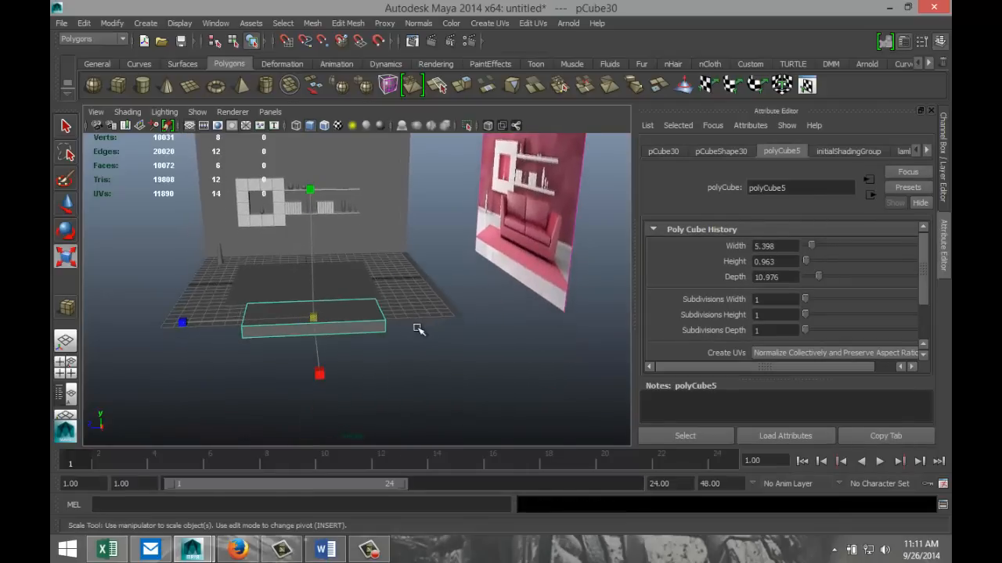
pyautogui.scroll(3, 411, 344)
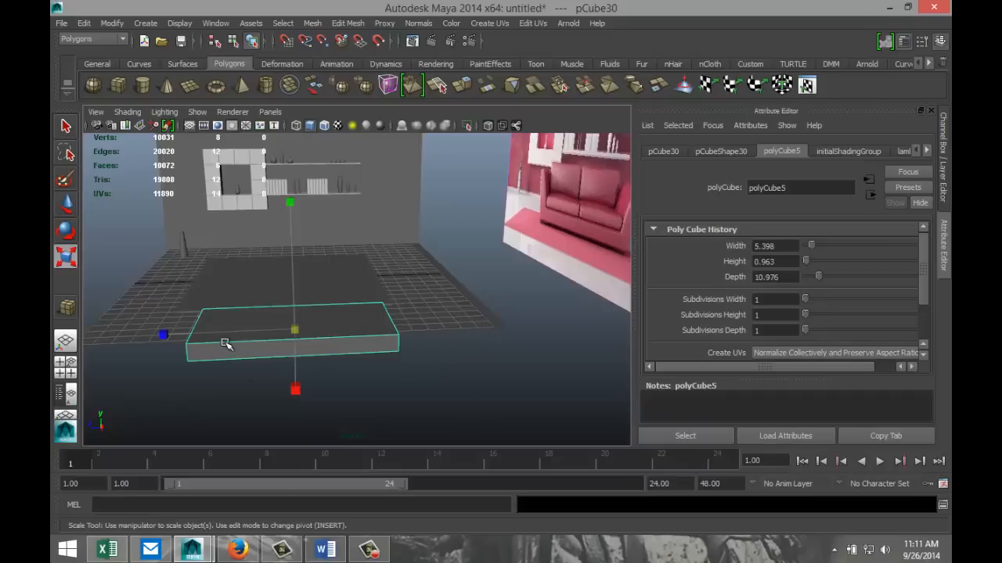
# Step: Set the sofa base's X, Y and Z translation to 0 and frame it in the top view
pyautogui.click(65, 366)
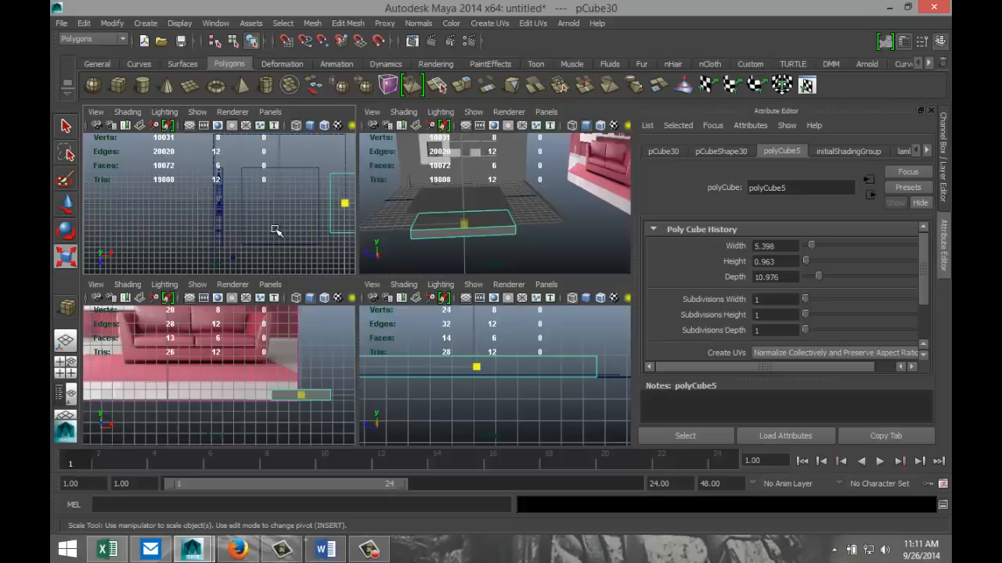
pyautogui.press('space')
pyautogui.scroll(-2, 425, 279)
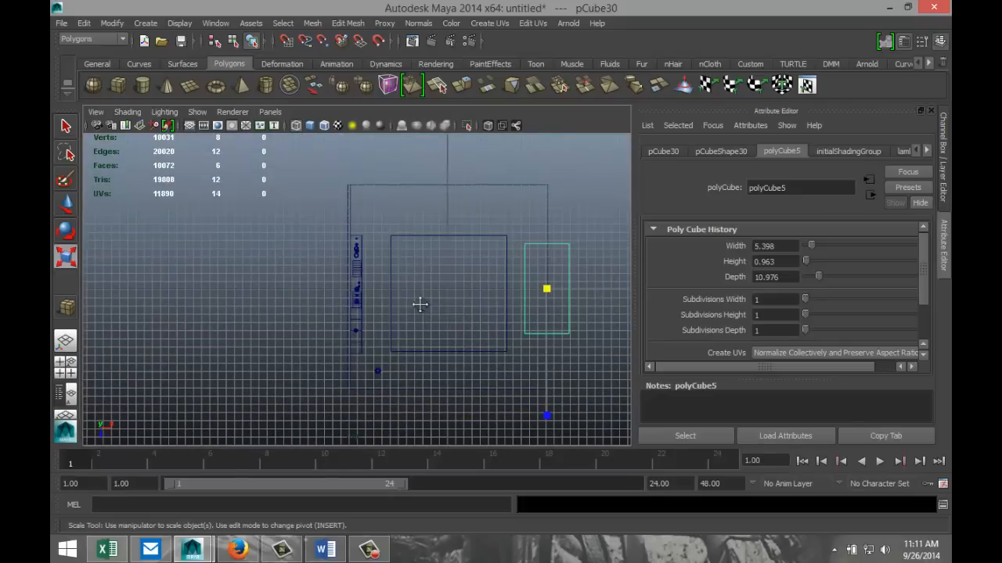
pyautogui.keyDown('alt'); pyautogui.moveTo(420, 305); pyautogui.dragTo(264, 306, button='middle'); pyautogui.keyUp('alt')
pyautogui.keyDown('alt'); pyautogui.moveTo(467, 304); pyautogui.dragTo(552, 333, button='right'); pyautogui.keyUp('alt')
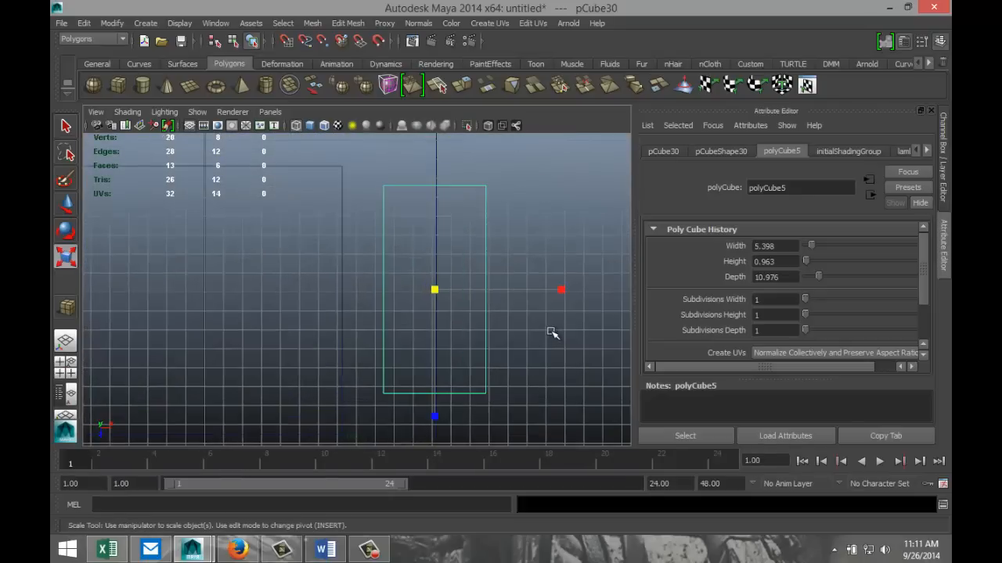
pyautogui.keyDown('alt'); pyautogui.moveTo(549, 335); pyautogui.dragTo(467, 332, button='middle'); pyautogui.keyUp('alt')
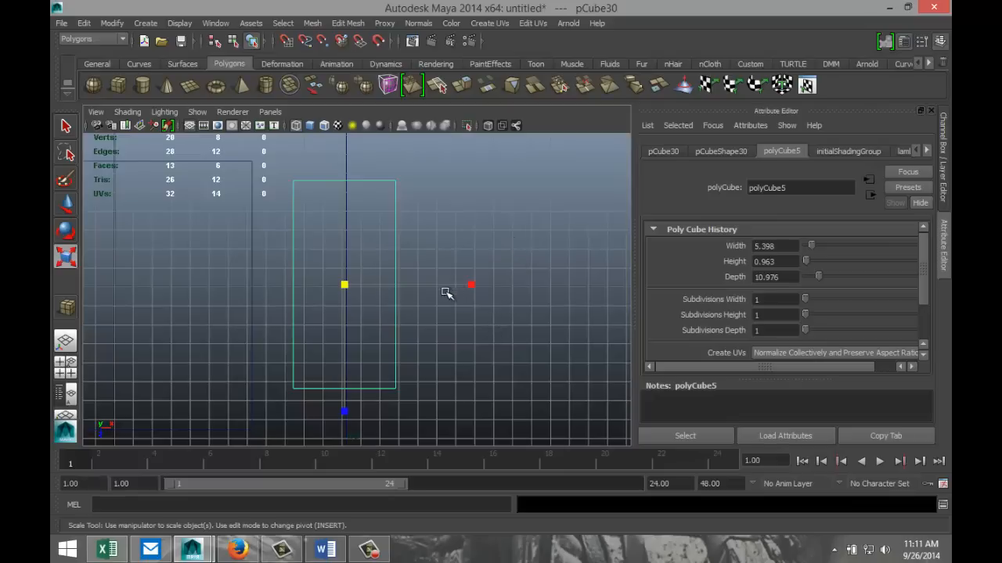
pyautogui.click(711, 151)
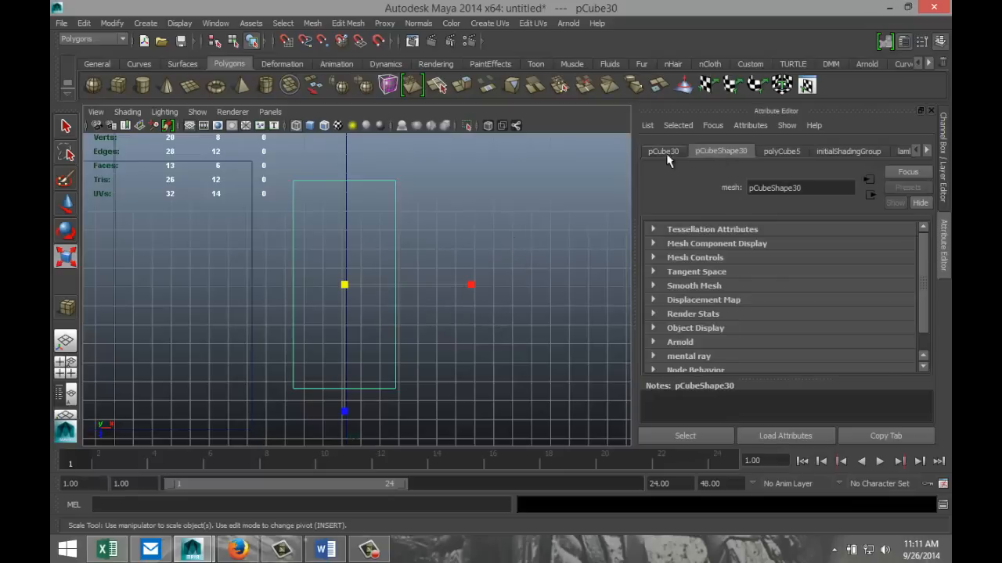
pyautogui.click(666, 154)
pyautogui.click(790, 248)
pyautogui.moveTo(790, 247); pyautogui.dragTo(729, 261)
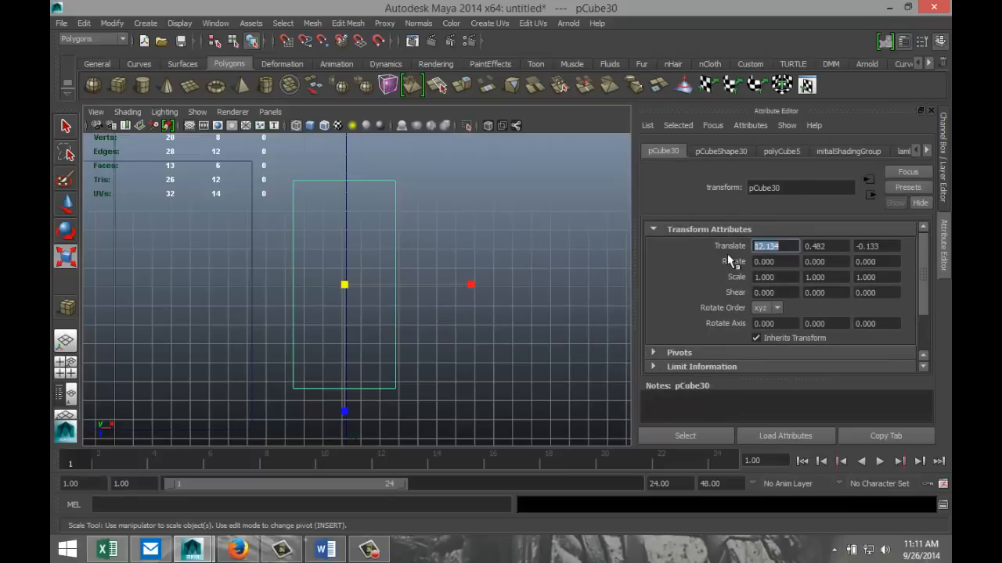
pyautogui.write('0')
pyautogui.press('Tab')
pyautogui.write('0')
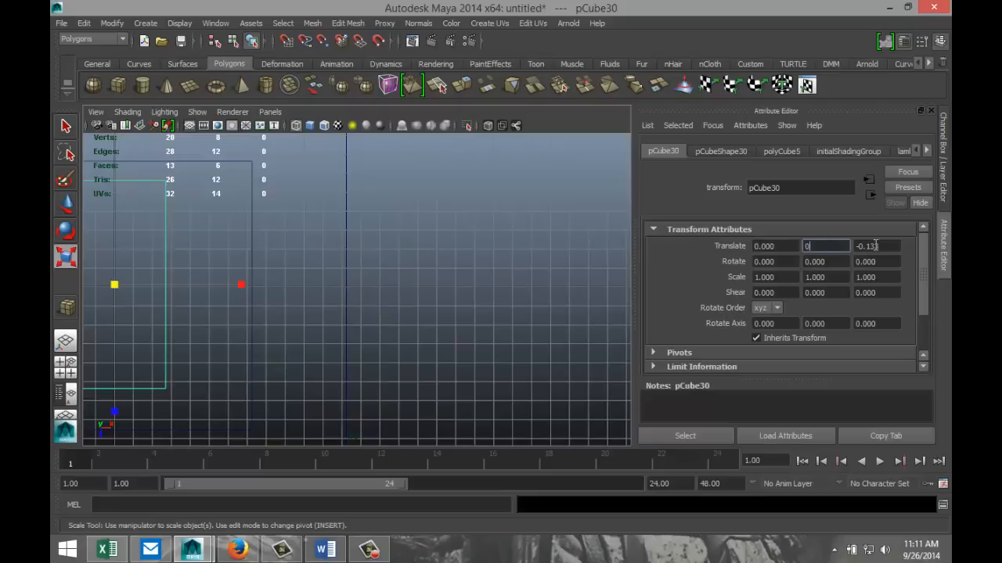
pyautogui.click(861, 245)
pyautogui.moveTo(861, 245); pyautogui.dragTo(826, 248)
pyautogui.write('0')
pyautogui.click(825, 247)
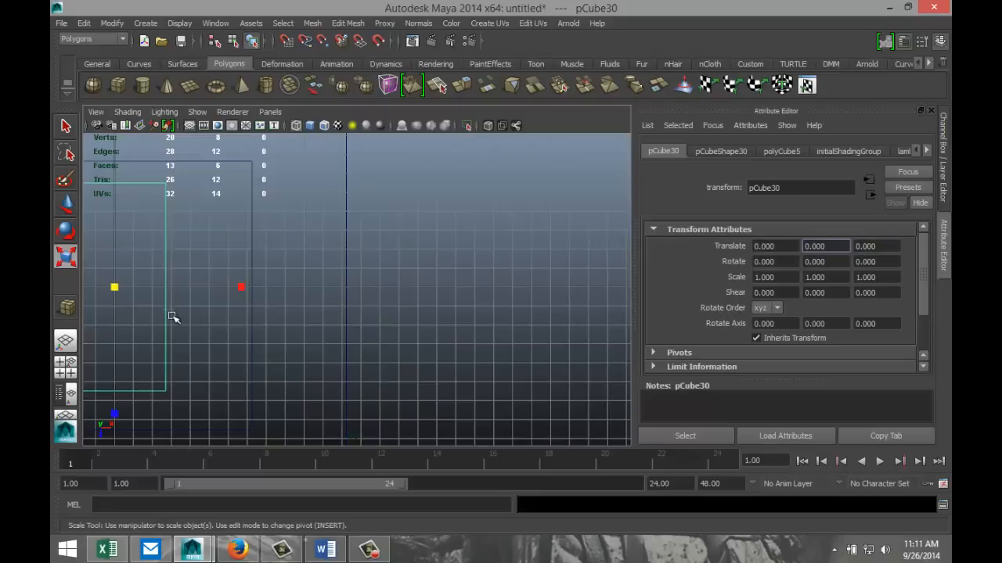
pyautogui.press('f')
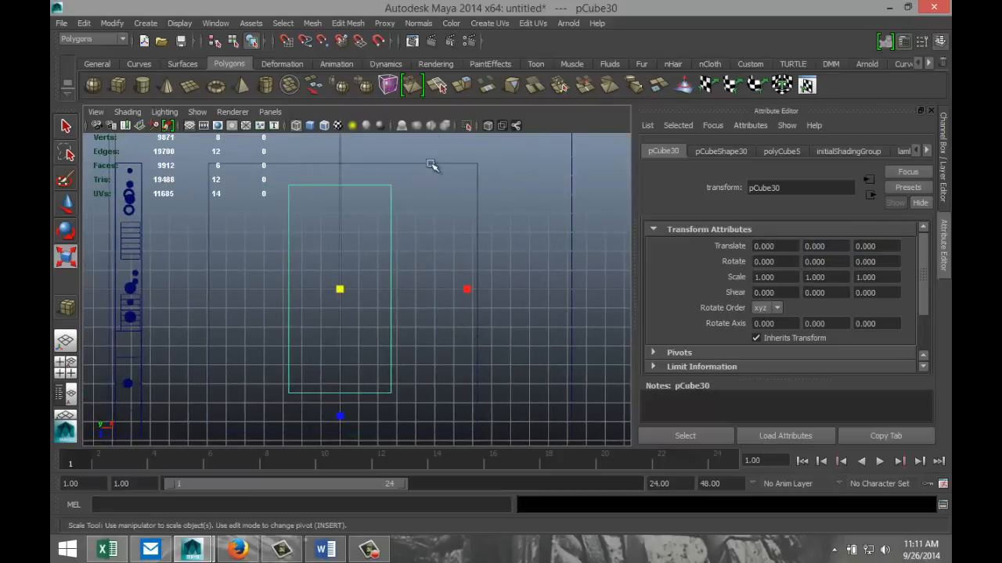
# Step: Insert an edge loop across the sofa base near each of its two short ends
pyautogui.click(354, 24)
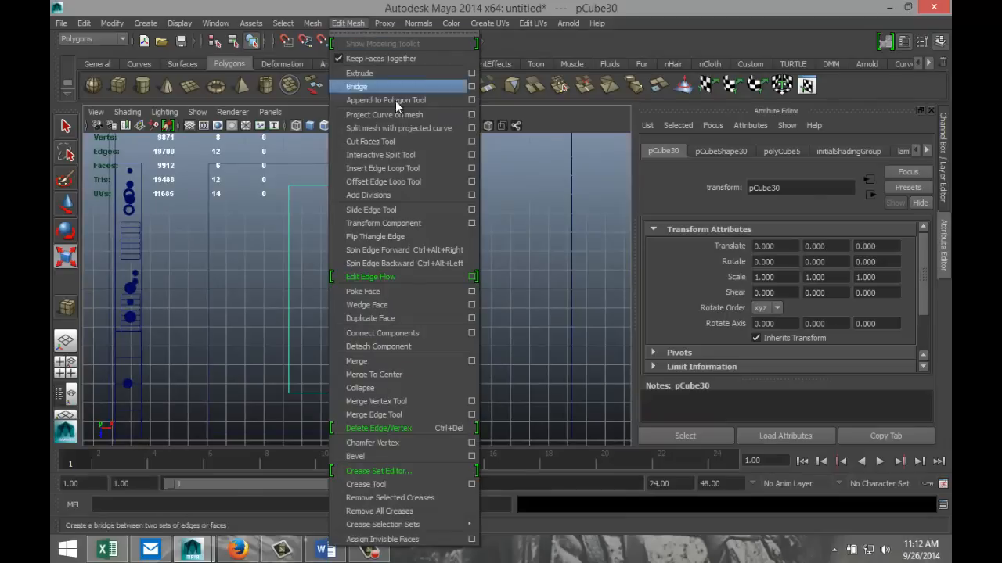
pyautogui.click(410, 173)
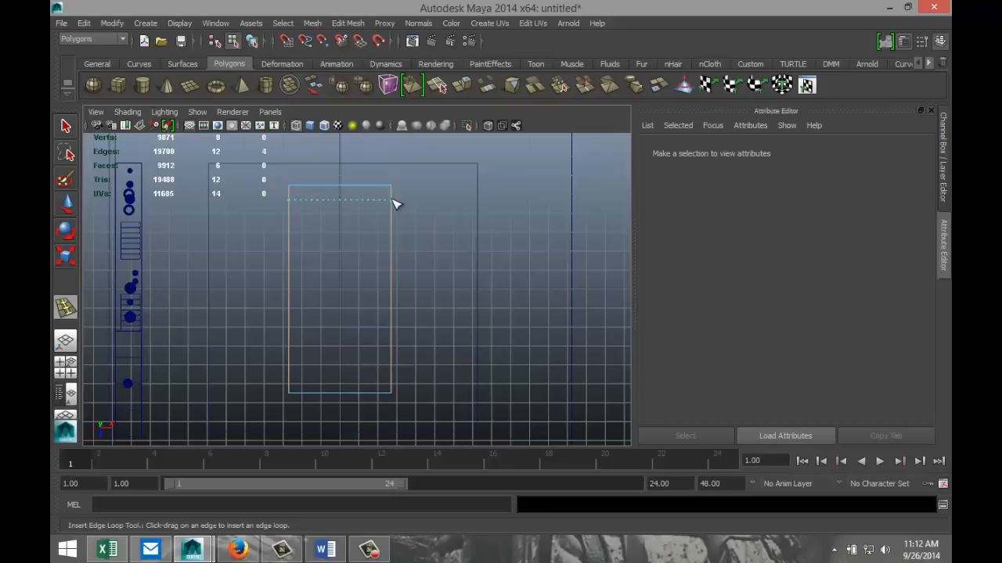
pyautogui.click(394, 204)
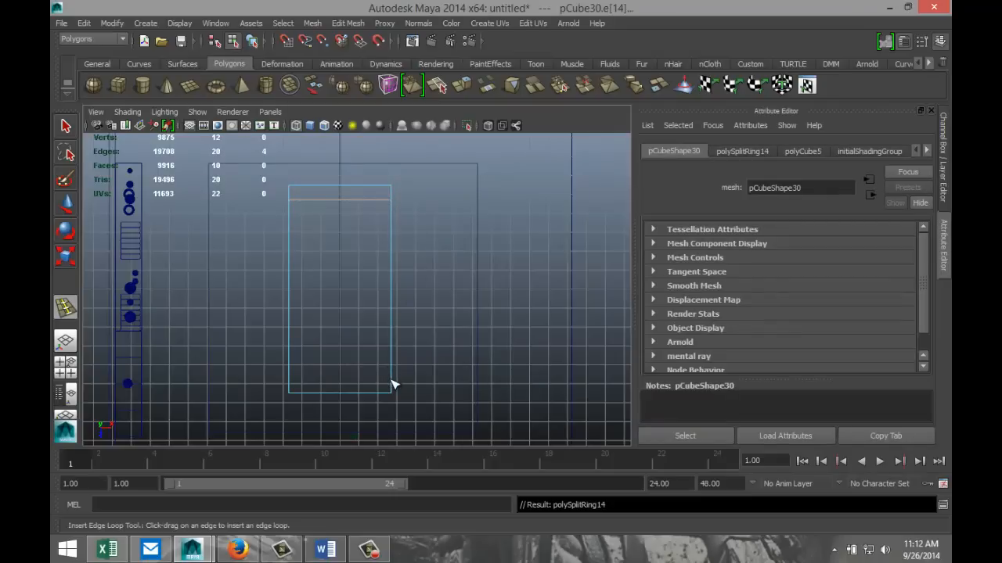
pyautogui.moveTo(394, 384); pyautogui.dragTo(393, 384)
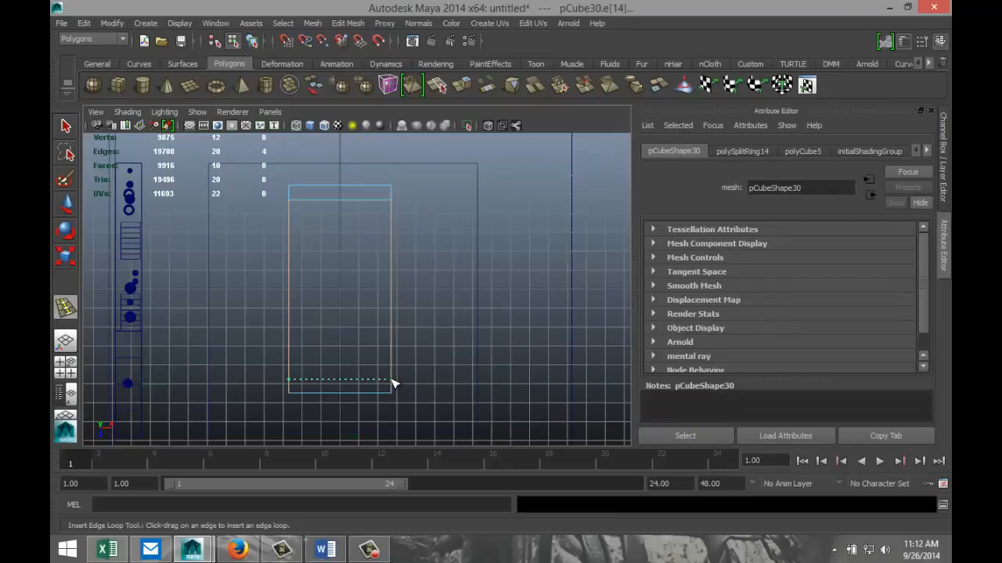
pyautogui.moveTo(393, 383); pyautogui.dragTo(394, 385)
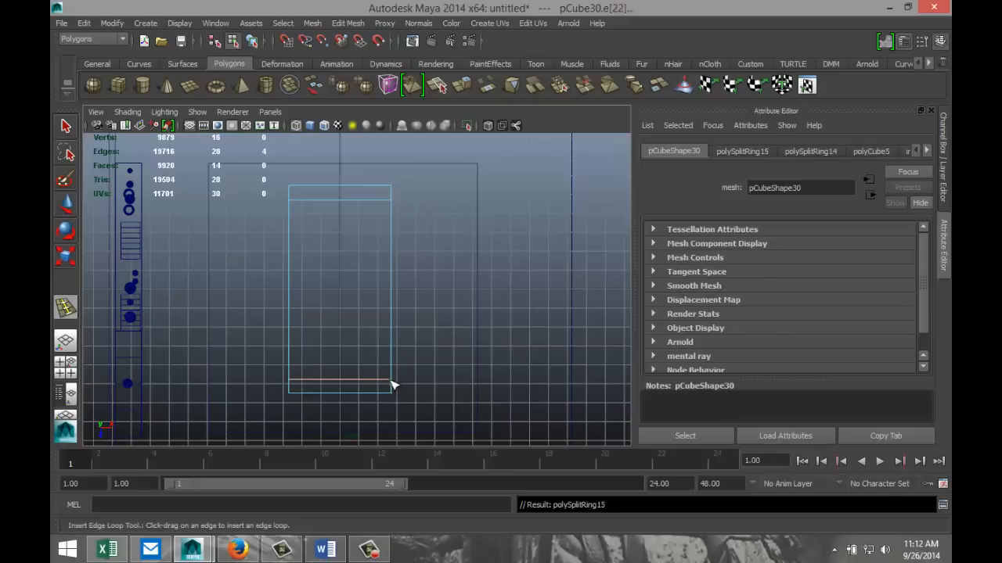
# Step: Move both edge loops of the sofa base slightly inward in the perspective view, placing the positive Z loop at about 4.219
pyautogui.click(65, 367)
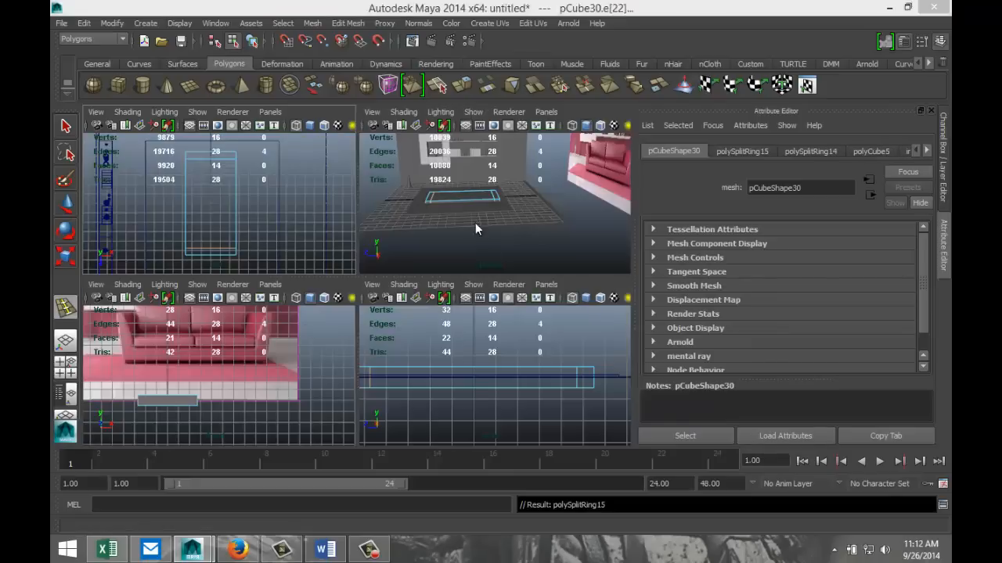
pyautogui.press('space')
pyautogui.keyDown('alt'); pyautogui.moveTo(437, 302); pyautogui.dragTo(427, 339); pyautogui.keyUp('alt')
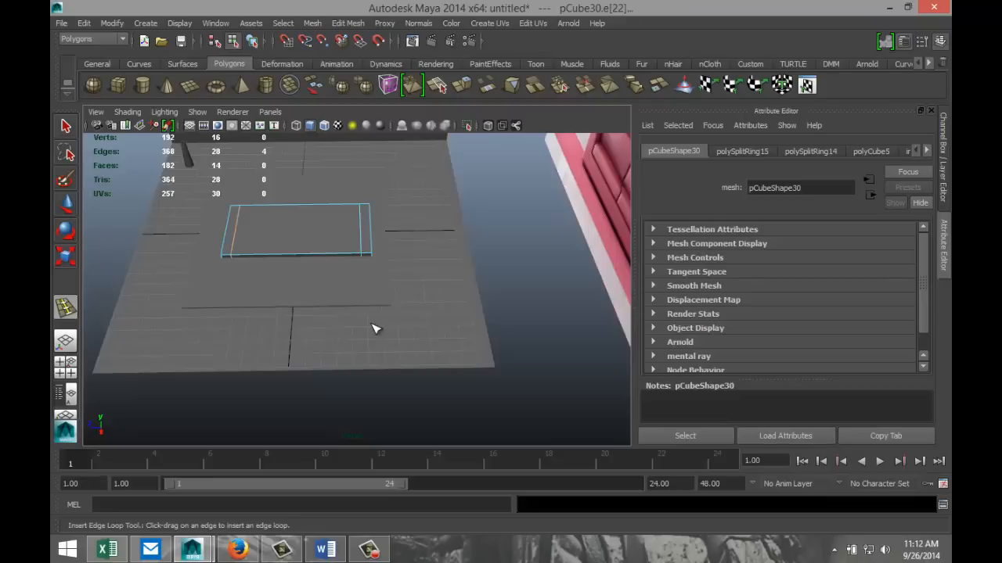
pyautogui.scroll(2, 374, 329)
pyautogui.press('q')
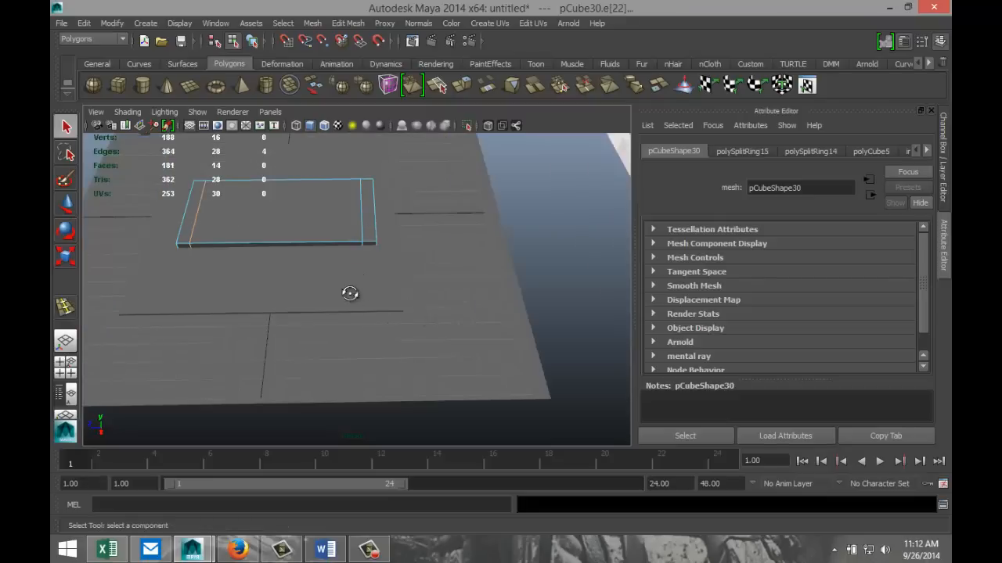
pyautogui.keyDown('alt'); pyautogui.moveTo(346, 293); pyautogui.dragTo(364, 234); pyautogui.keyUp('alt')
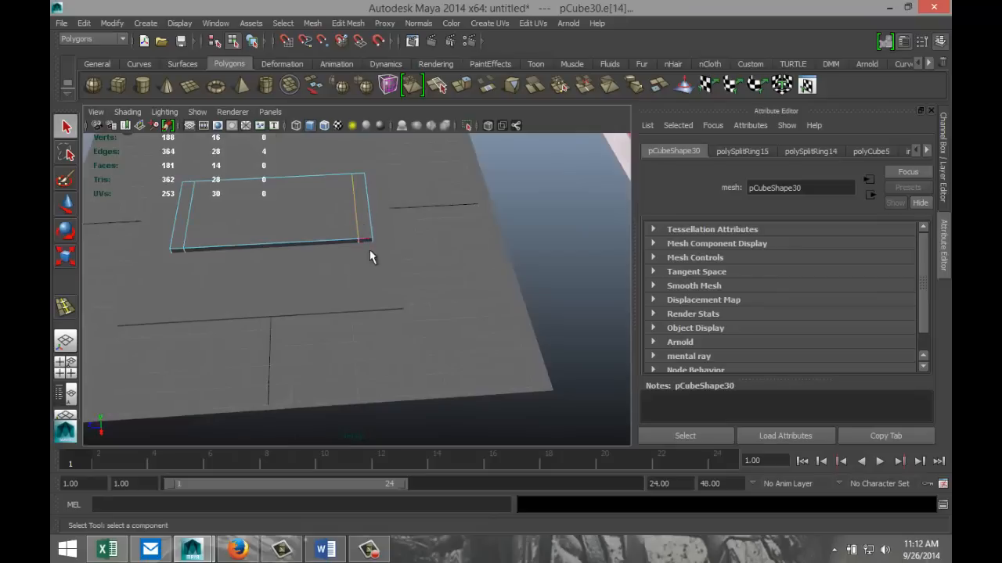
pyautogui.press('w')
pyautogui.moveTo(324, 215); pyautogui.dragTo(311, 216)
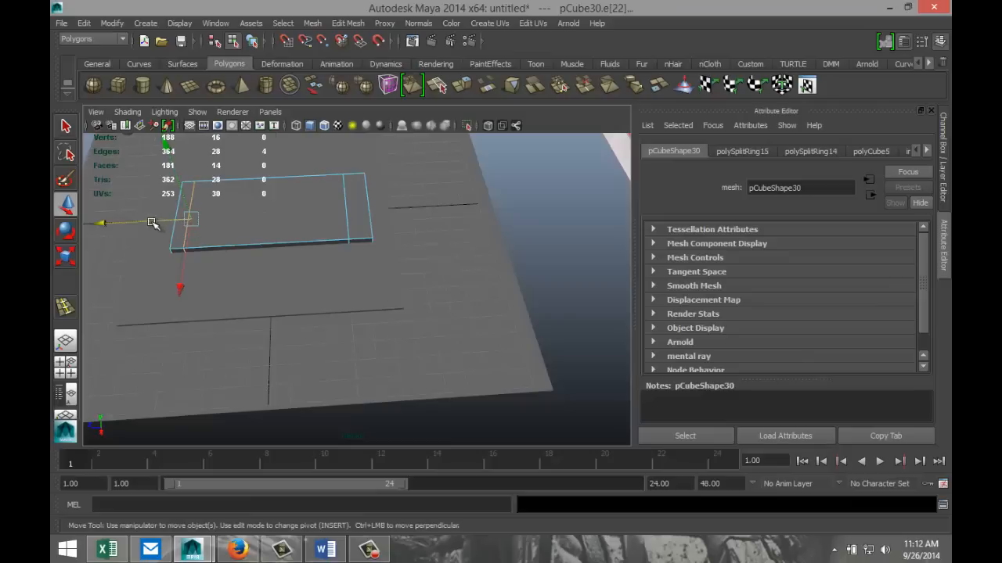
pyautogui.moveTo(152, 220); pyautogui.dragTo(154, 219)
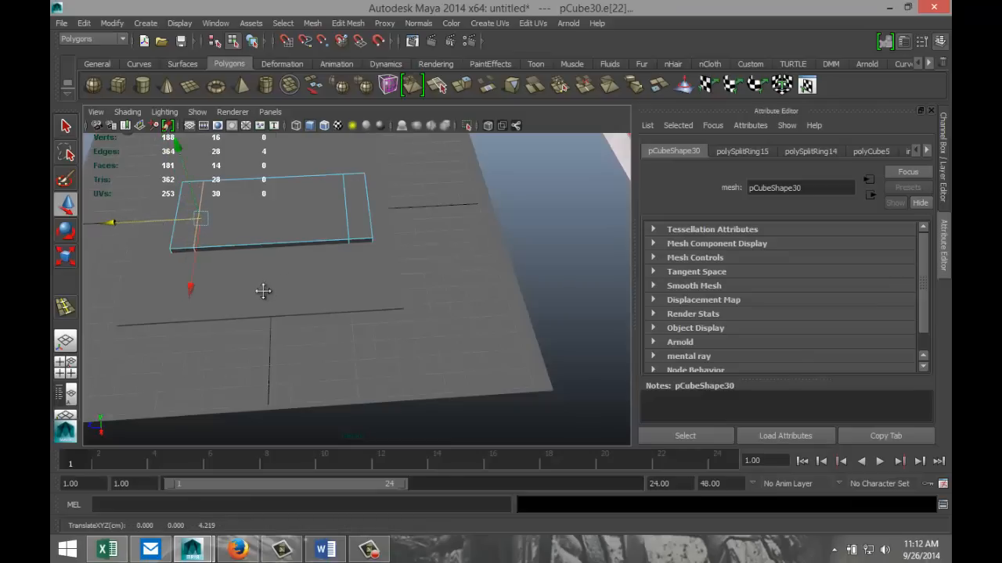
# Step: Switch the sofa base to face selection and select the narrow top face at one end
pyautogui.keyDown('alt'); pyautogui.moveTo(263, 291); pyautogui.dragTo(447, 342); pyautogui.keyUp('alt')
pyautogui.rightClick(507, 302)
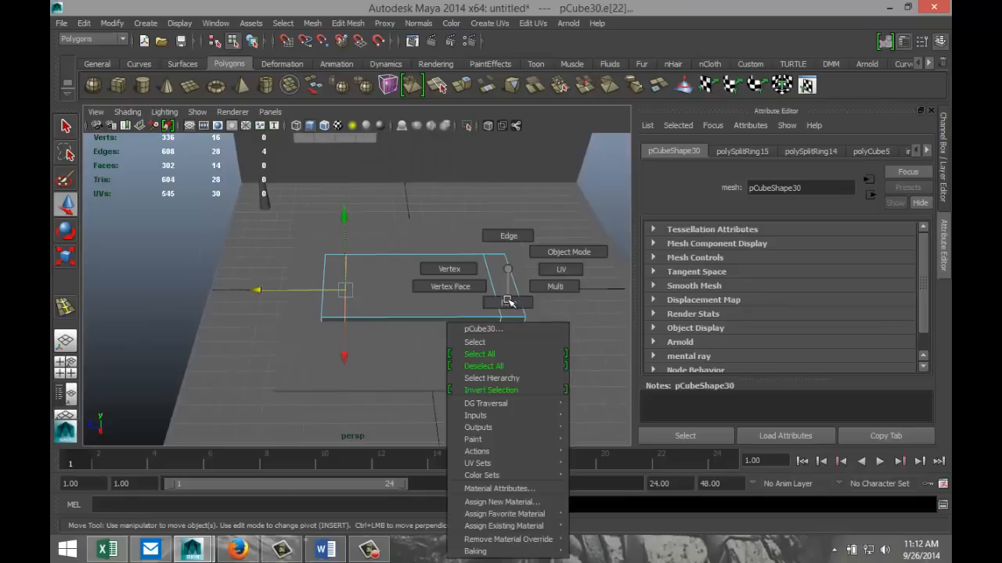
pyautogui.click(507, 302)
pyautogui.click(512, 292)
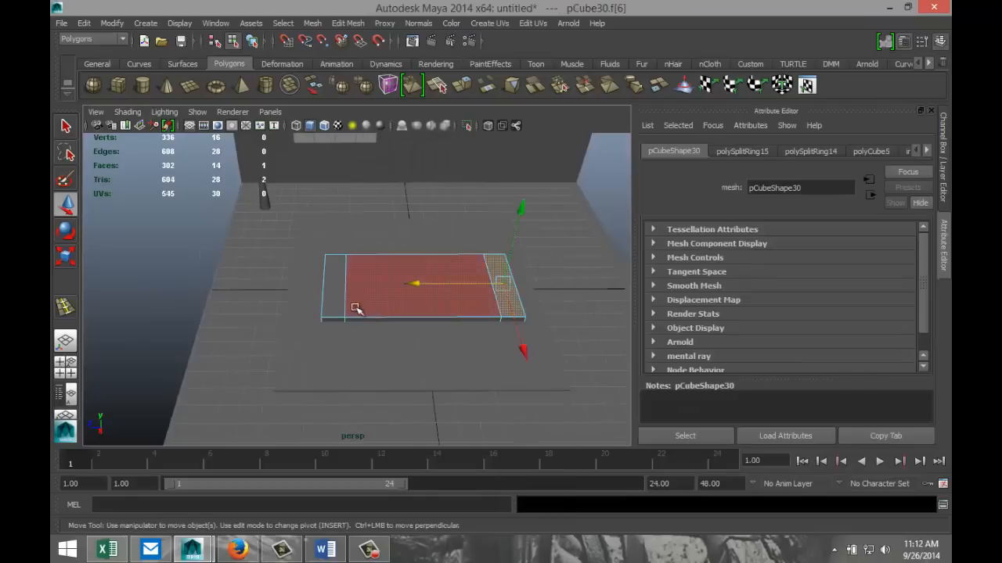
# Step: Select both narrow end faces on top of the base slab and extrude them upward to a height of about 3.11 as armrests
pyautogui.keyDown('shift'); pyautogui.click(337, 296); pyautogui.keyUp('shift')
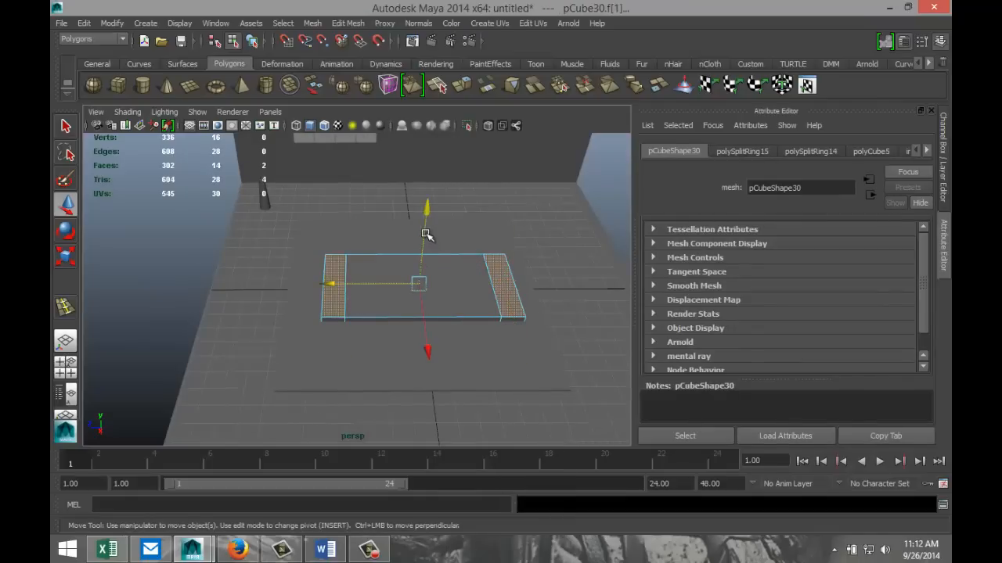
pyautogui.click(347, 23)
pyautogui.click(368, 74)
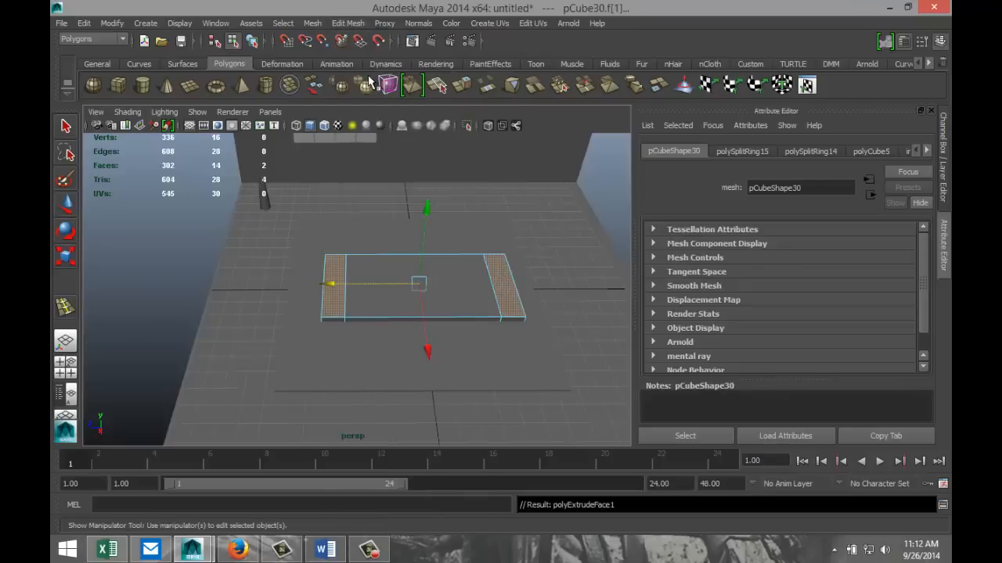
pyautogui.press('w')
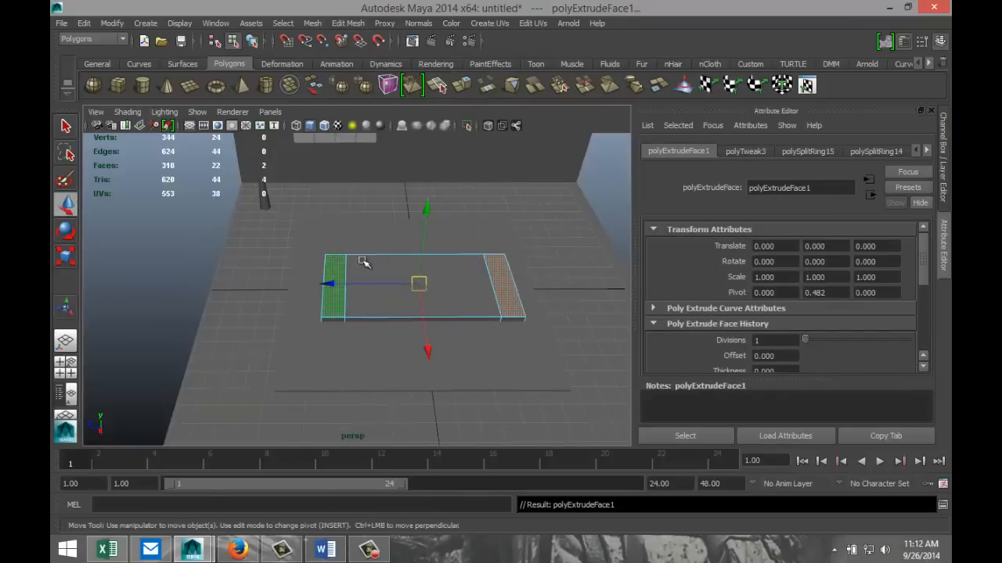
pyautogui.moveTo(427, 235); pyautogui.dragTo(431, 188)
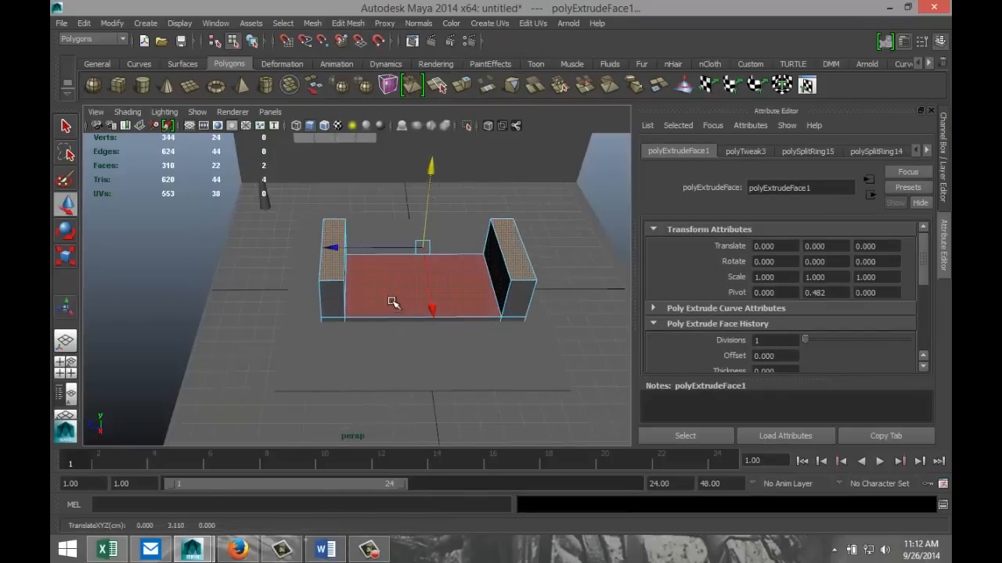
# Step: Switch to object mode and raise the whole sofa frame about 0.616 units above the floor
pyautogui.keyDown('alt'); pyautogui.moveTo(393, 303); pyautogui.dragTo(441, 286); pyautogui.keyUp('alt')
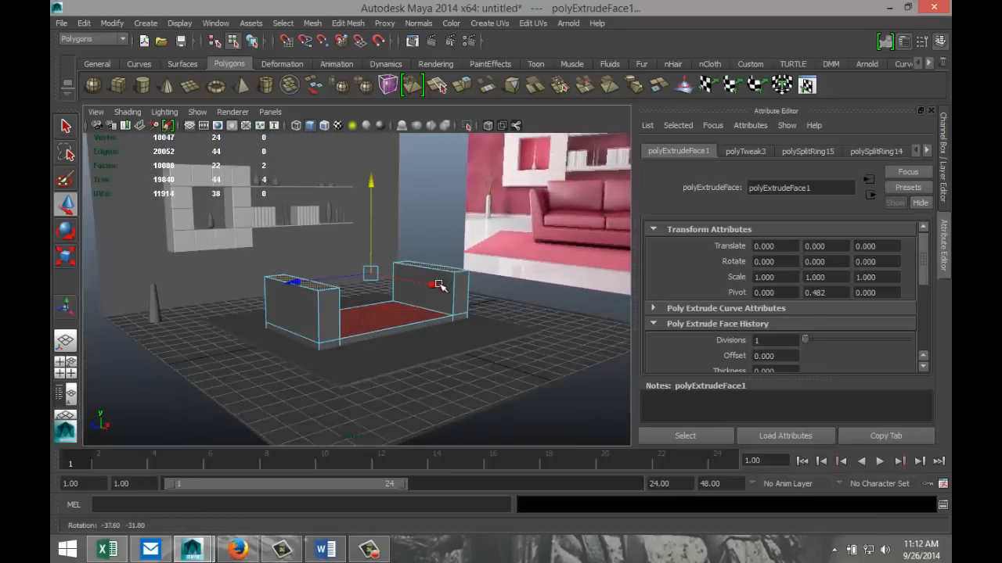
pyautogui.moveTo(394, 321); pyautogui.dragTo(459, 252, button='right')
pyautogui.click(401, 325)
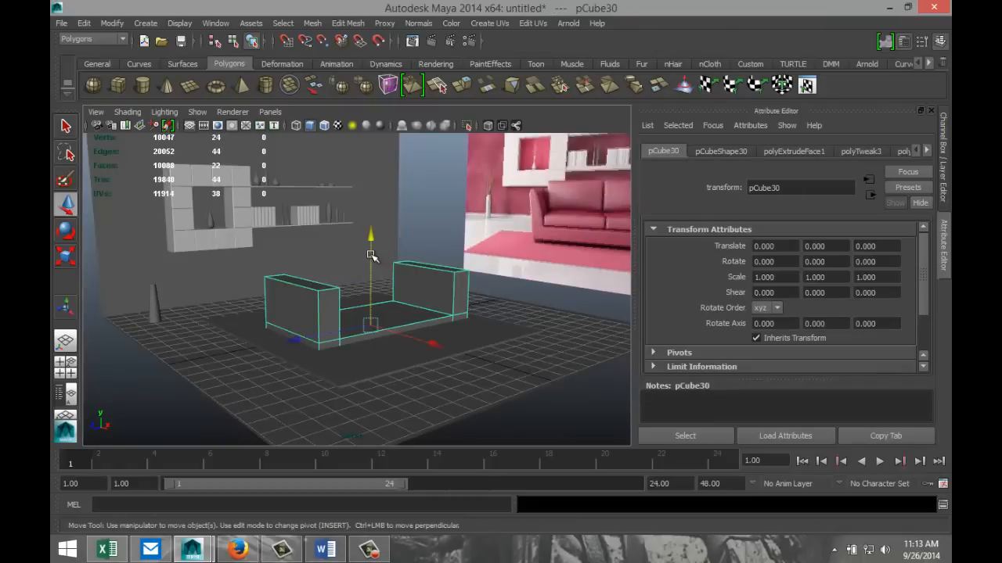
pyautogui.moveTo(371, 255); pyautogui.dragTo(377, 246)
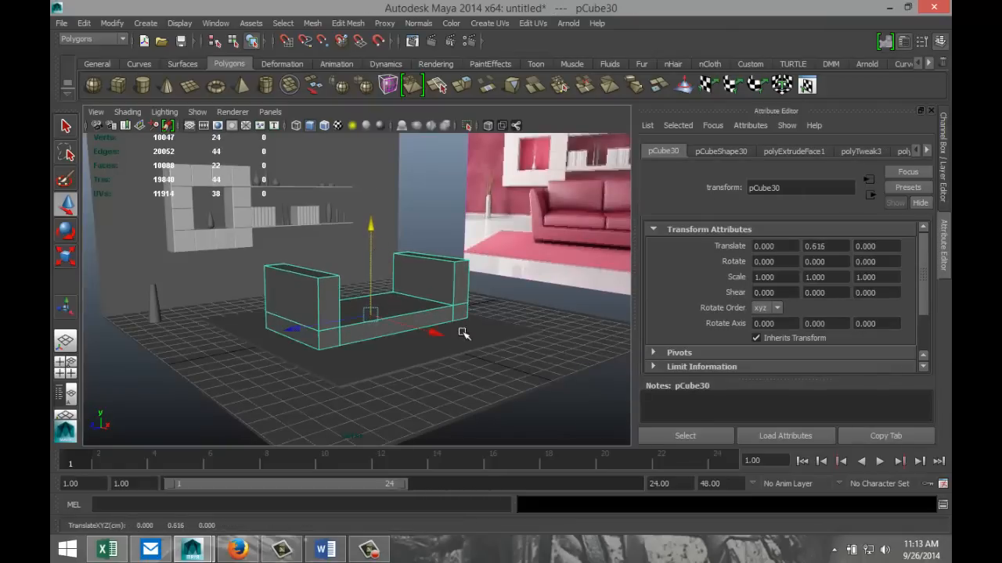
# Step: Try to narrow the top faces of both armrests together by scaling them along the sofa's length
pyautogui.keyDown('alt'); pyautogui.moveTo(487, 348); pyautogui.dragTo(410, 374); pyautogui.keyUp('alt')
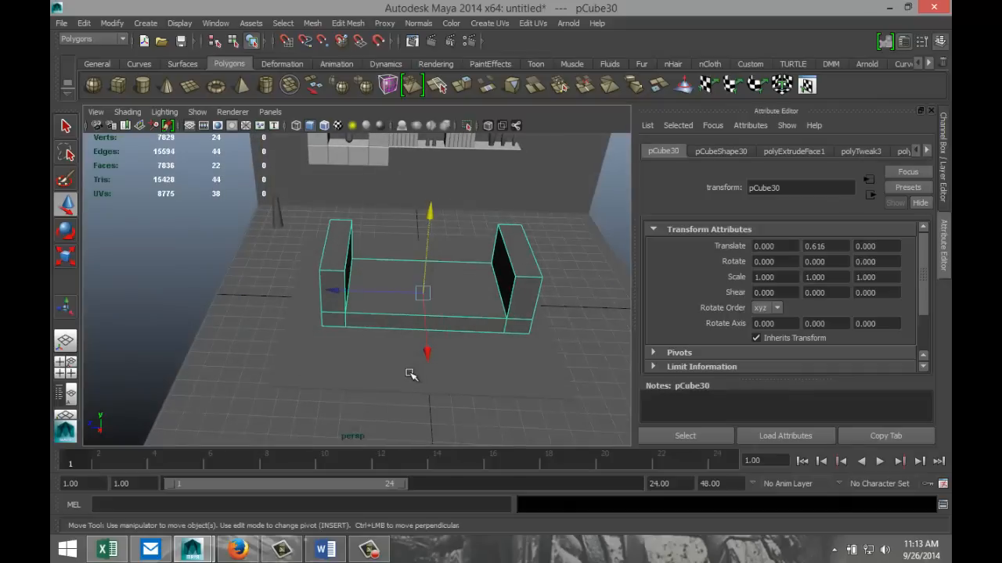
pyautogui.moveTo(338, 249)
pyautogui.mouseDown(button='right')
pyautogui.moveTo(341, 231)
pyautogui.moveTo(336, 278)
pyautogui.moveTo(338, 258)
pyautogui.mouseUp(button='right')
pyautogui.click(337, 258)
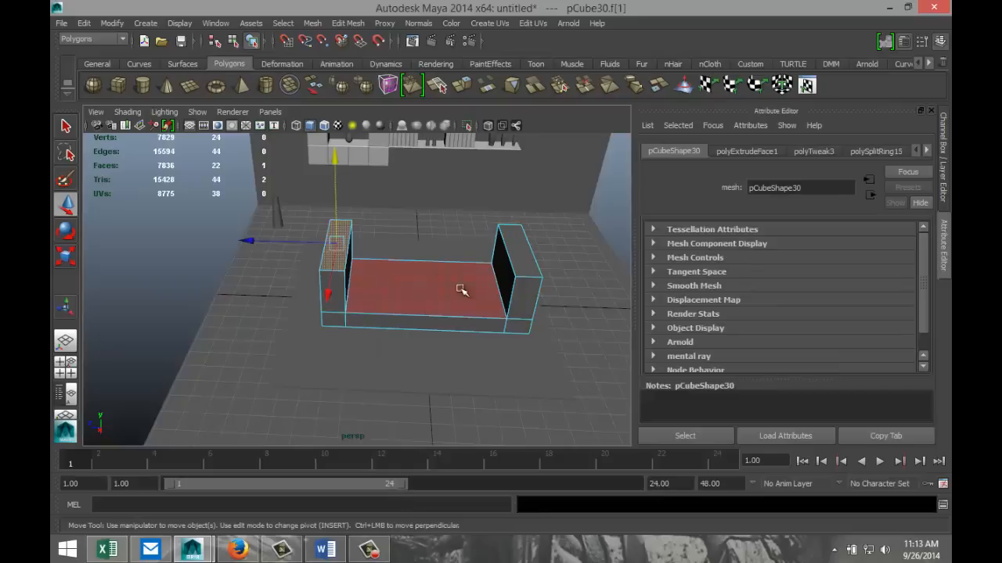
pyautogui.keyDown('shift'); pyautogui.click(516, 250); pyautogui.keyUp('shift')
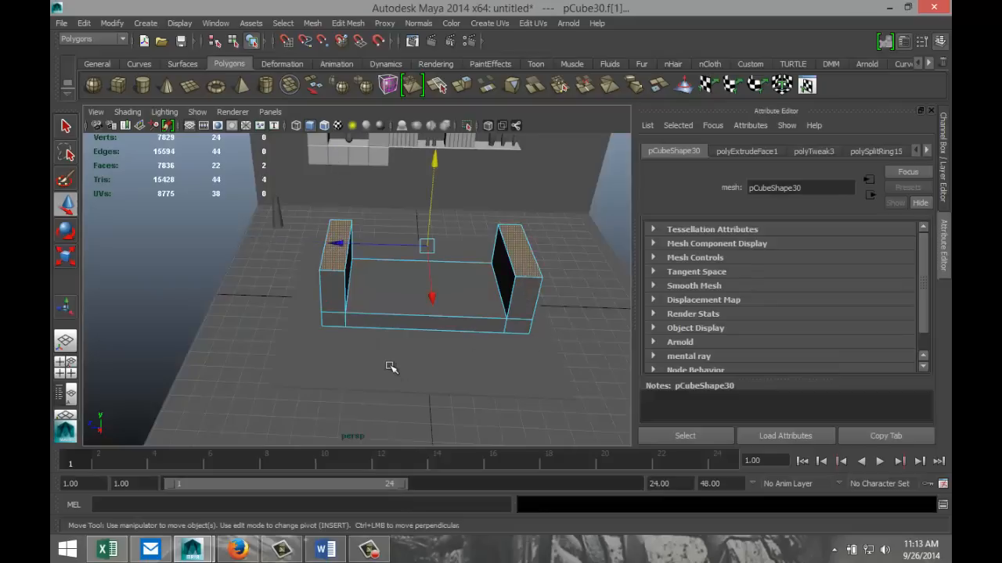
pyautogui.press('r')
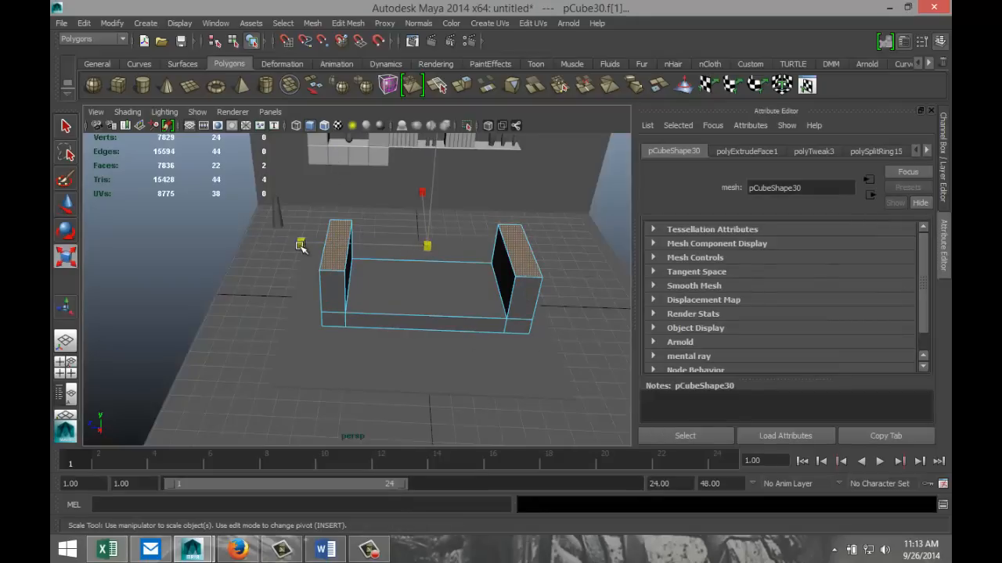
pyautogui.moveTo(300, 245); pyautogui.dragTo(309, 249)
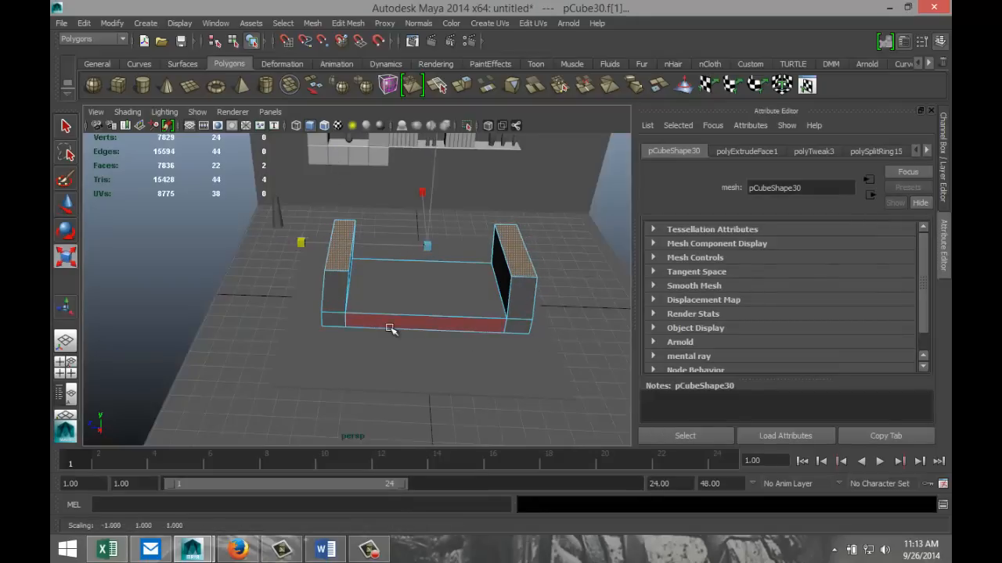
pyautogui.hotkey('ctrl', 'z')
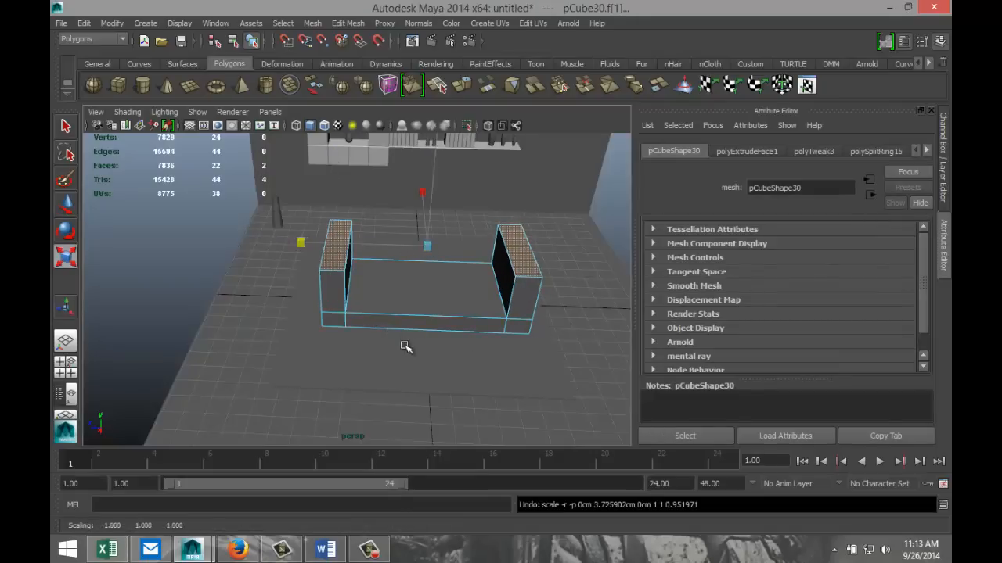
# Step: Narrow each armrest's top face separately along the sofa's length, the left to about 0.75 and the right to about 0.68
pyautogui.click(335, 259)
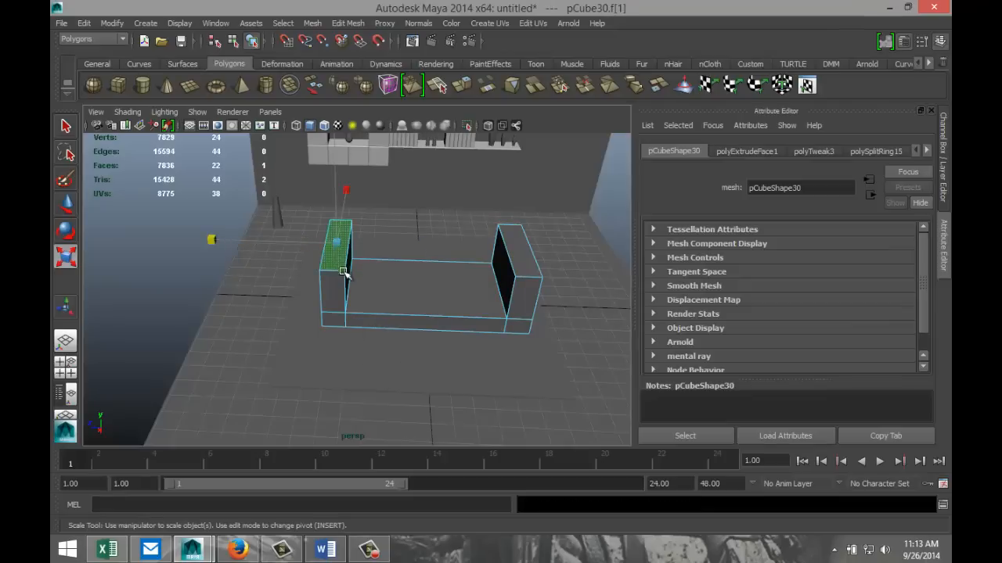
pyautogui.press('r')
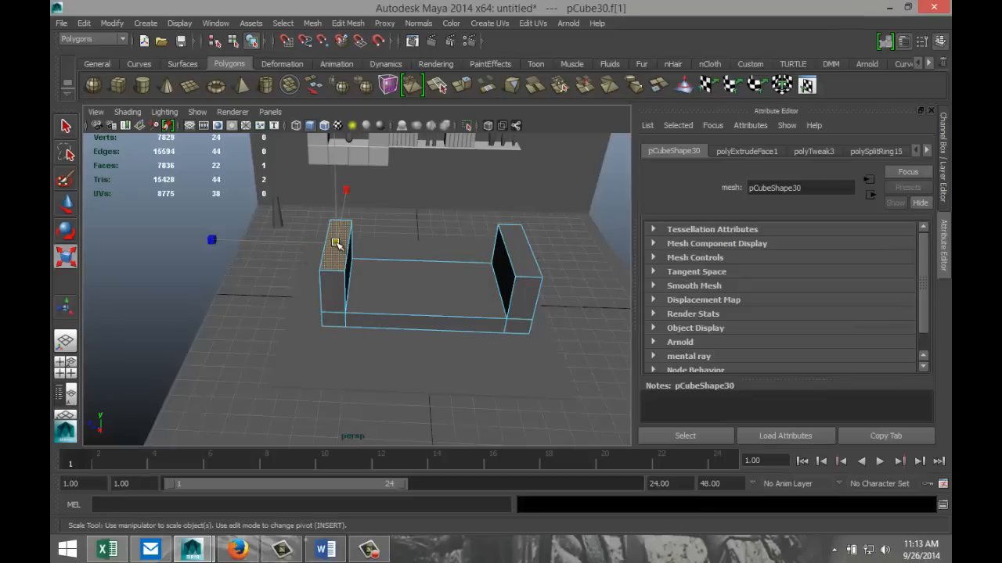
pyautogui.moveTo(211, 241); pyautogui.dragTo(245, 245, button='middle')
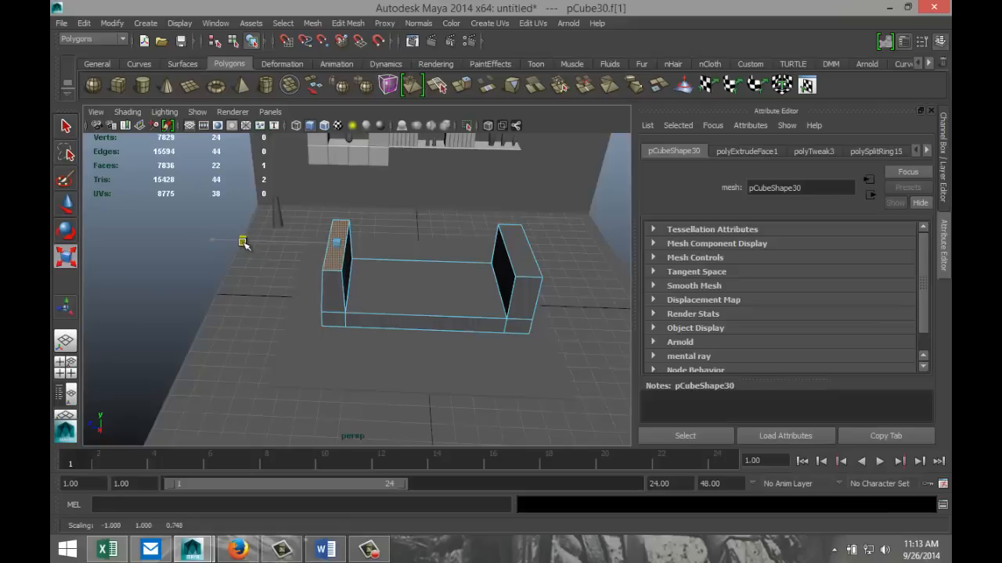
pyautogui.click(518, 263)
pyautogui.moveTo(389, 243); pyautogui.dragTo(435, 257, button='middle')
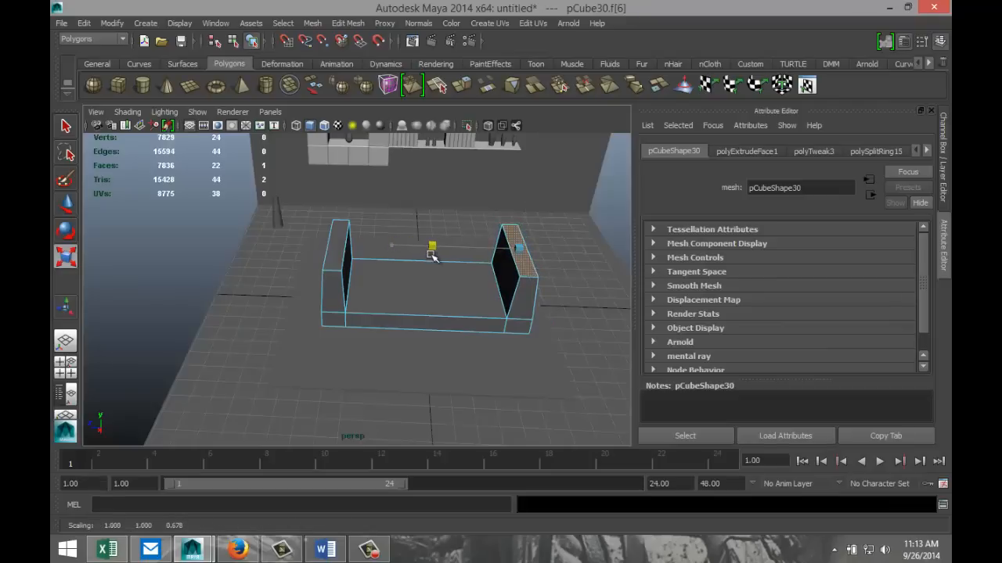
pyautogui.click(72, 365)
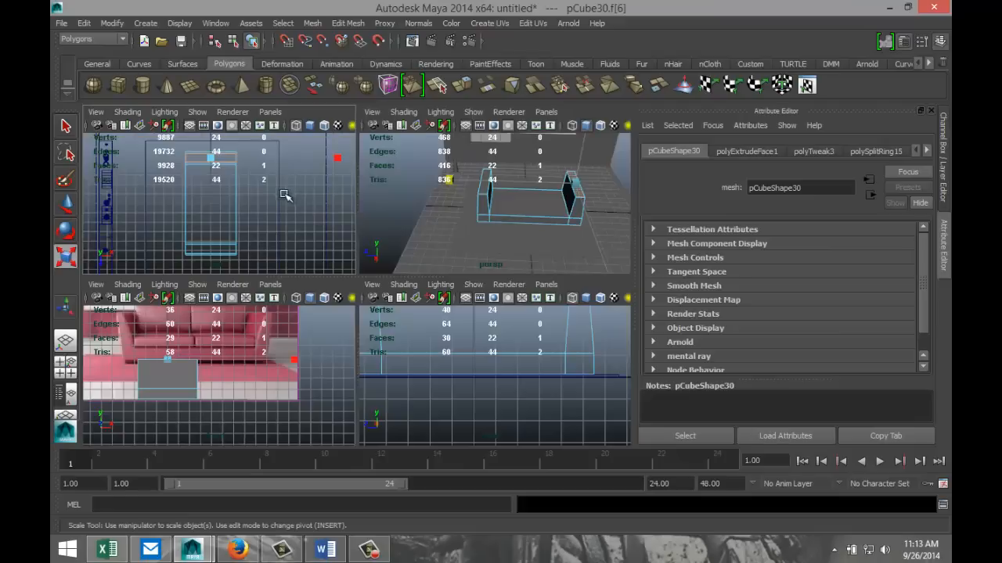
pyautogui.press('space')
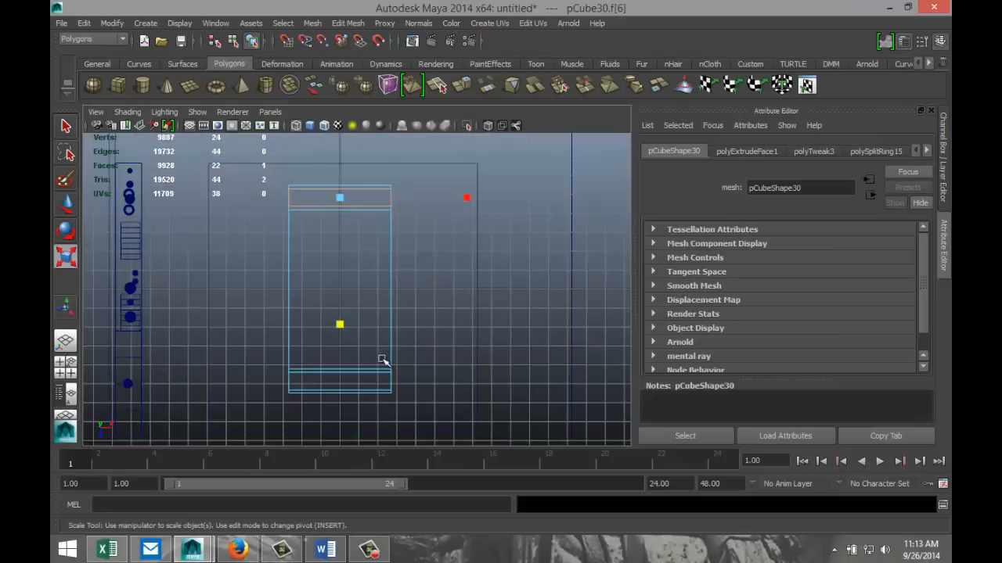
pyautogui.click(68, 365)
pyautogui.press('space')
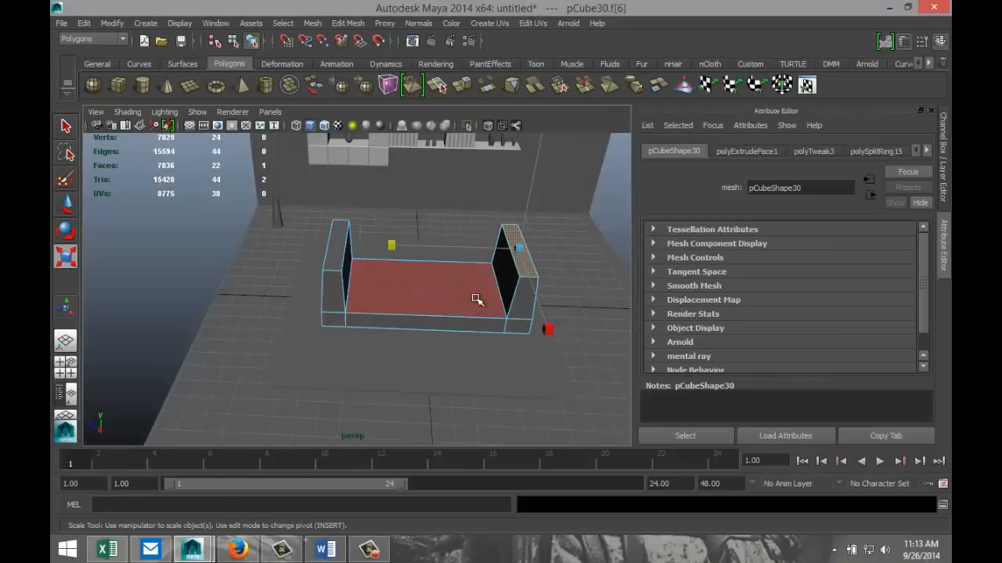
# Step: In the wireframe side view, move the left armrest's top face outward to about Z 5.01, flush with the base's outer side
pyautogui.moveTo(476, 311)
pyautogui.keyDown('alt'); pyautogui.mouseDown()
pyautogui.moveTo(494, 331)
pyautogui.moveTo(501, 283)
pyautogui.moveTo(585, 271)
pyautogui.moveTo(476, 283)
pyautogui.moveTo(479, 296)
pyautogui.mouseUp(); pyautogui.keyUp('alt')
pyautogui.press('r')
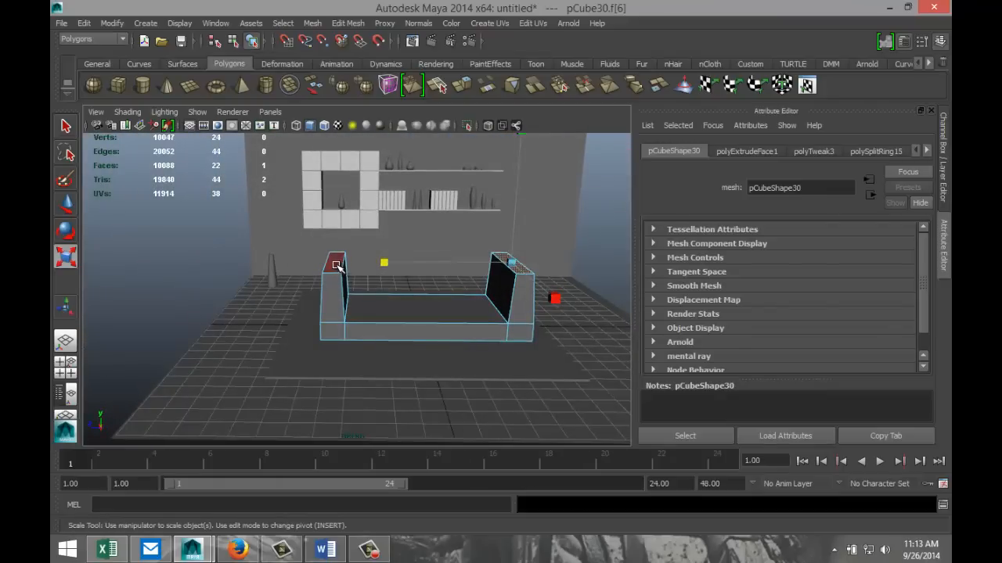
pyautogui.click(336, 265)
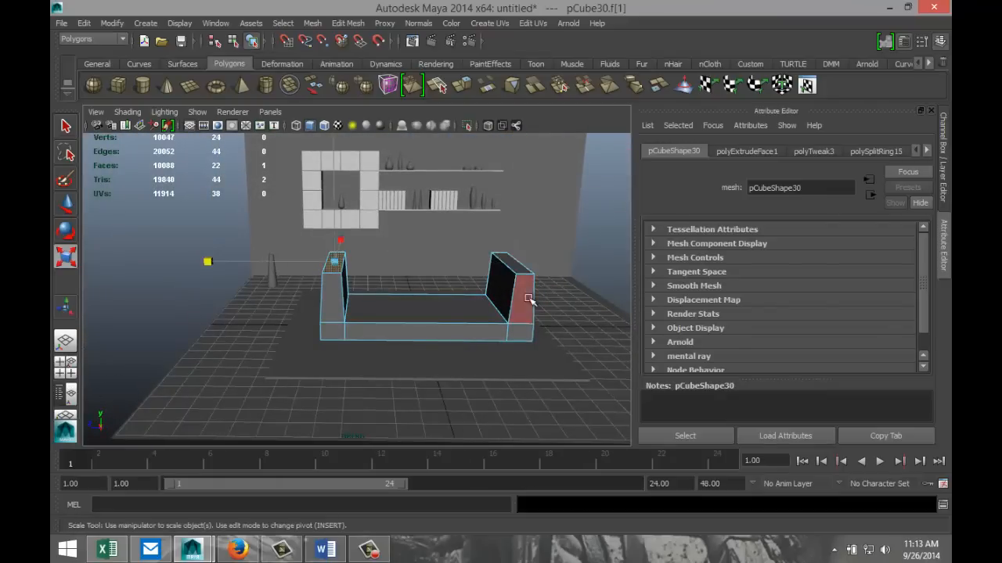
pyautogui.click(65, 368)
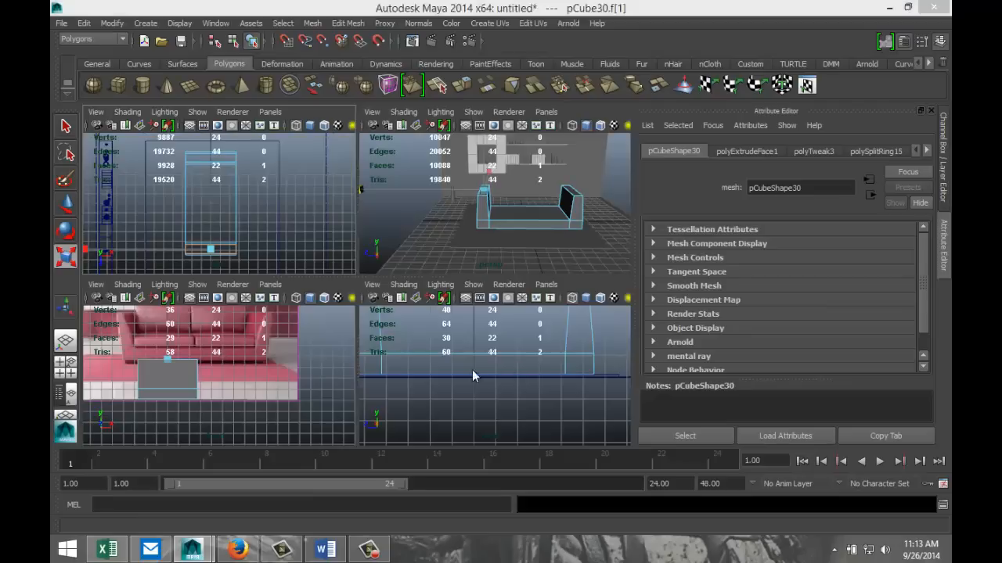
pyautogui.press('space')
pyautogui.scroll(-4, 368, 292)
pyautogui.scroll(1, 318, 300)
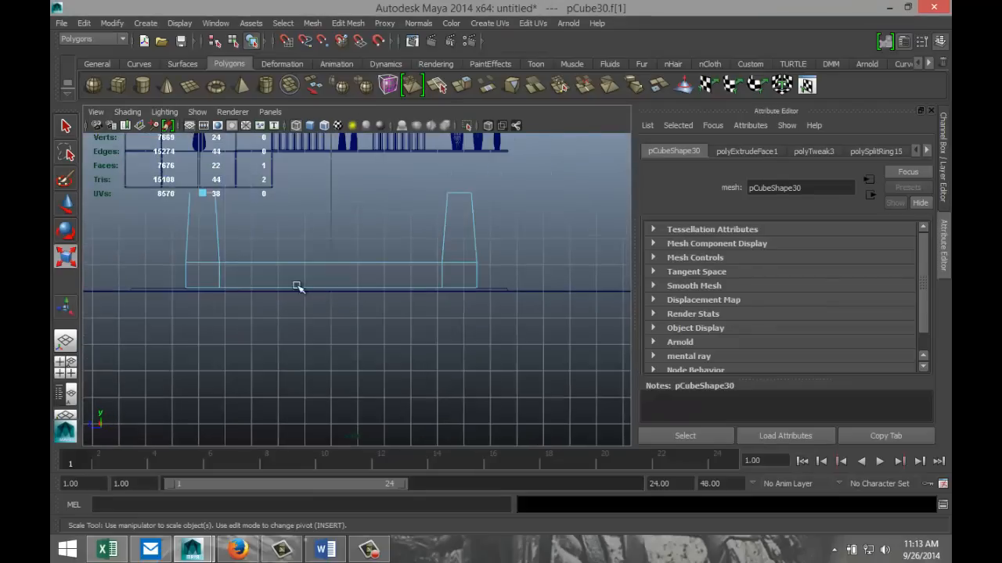
pyautogui.keyDown('alt'); pyautogui.moveTo(306, 286); pyautogui.dragTo(456, 331, button='middle'); pyautogui.keyUp('alt')
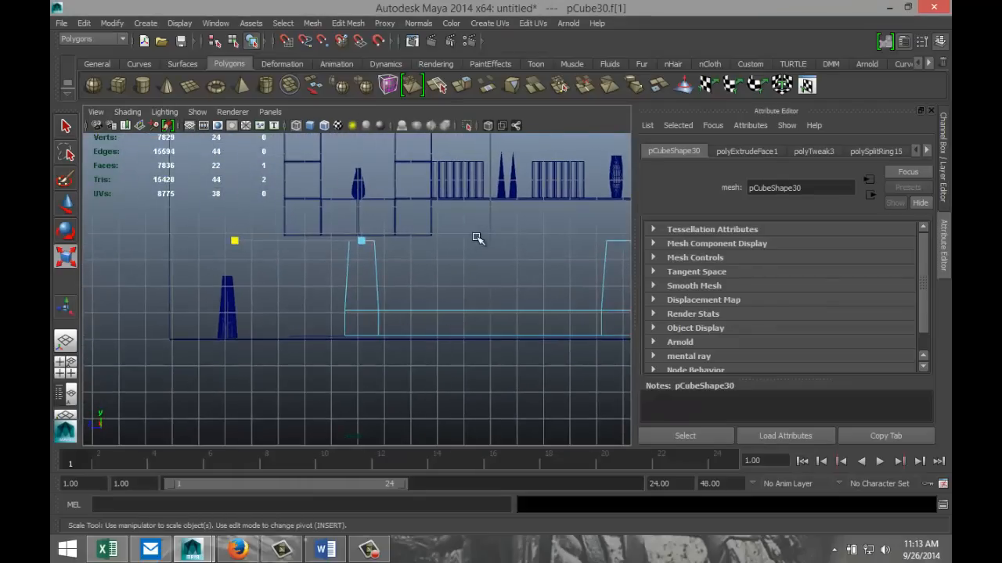
pyautogui.press('w')
pyautogui.click(271, 241)
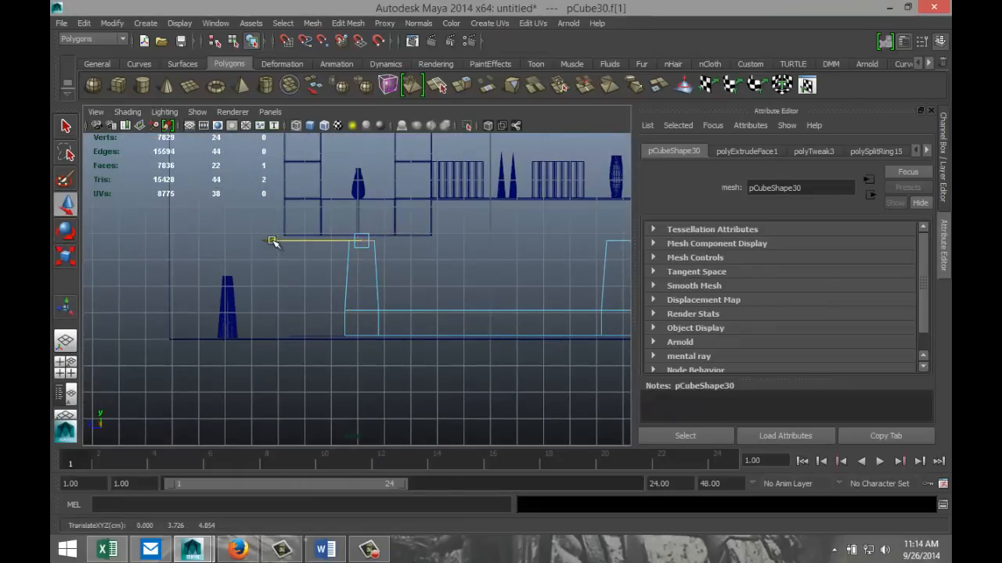
pyautogui.moveTo(271, 240); pyautogui.dragTo(268, 241)
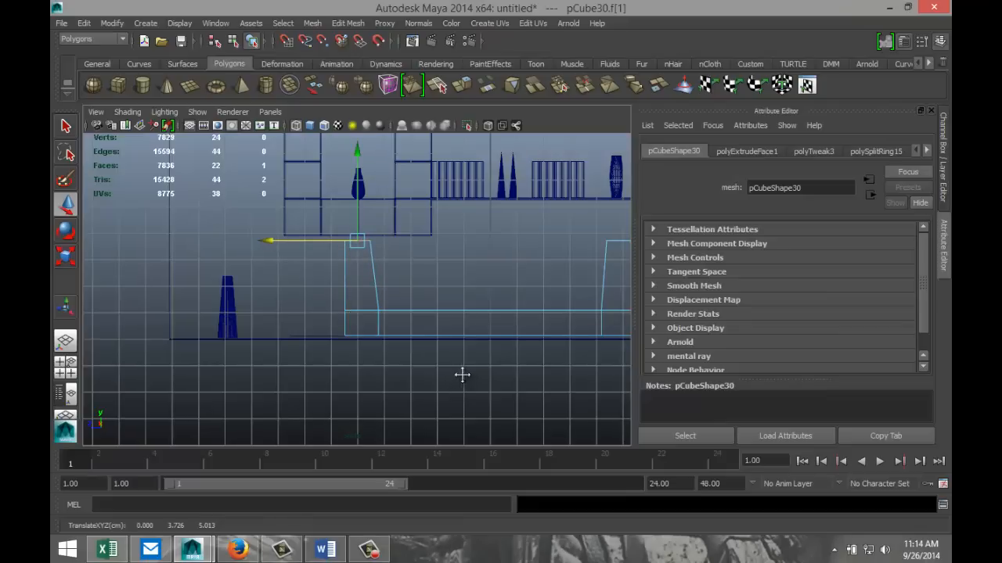
# Step: Move the right armrest's top face outward to about Z -4.97, flush with the base, and return to object mode in perspective
pyautogui.click(66, 367)
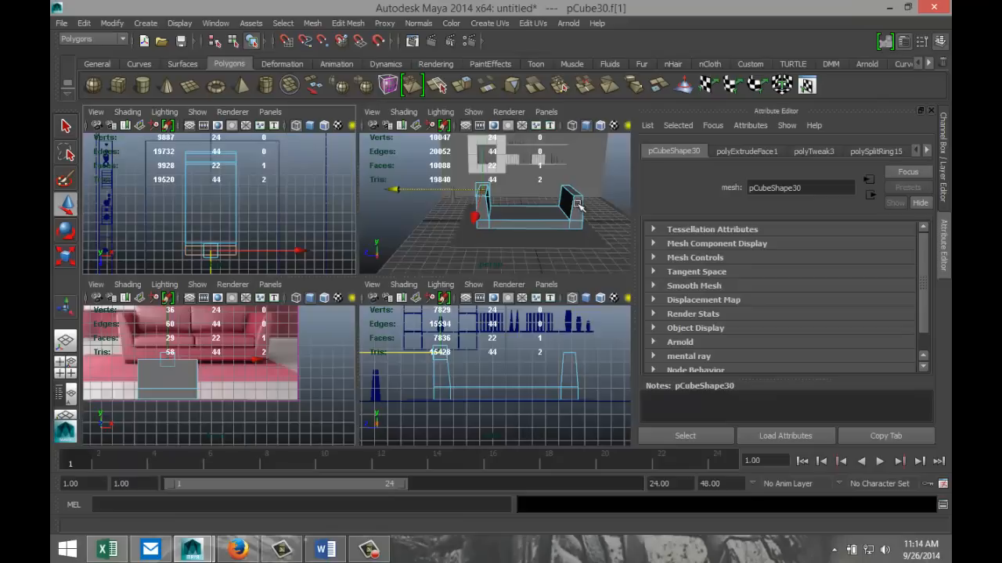
pyautogui.press('space')
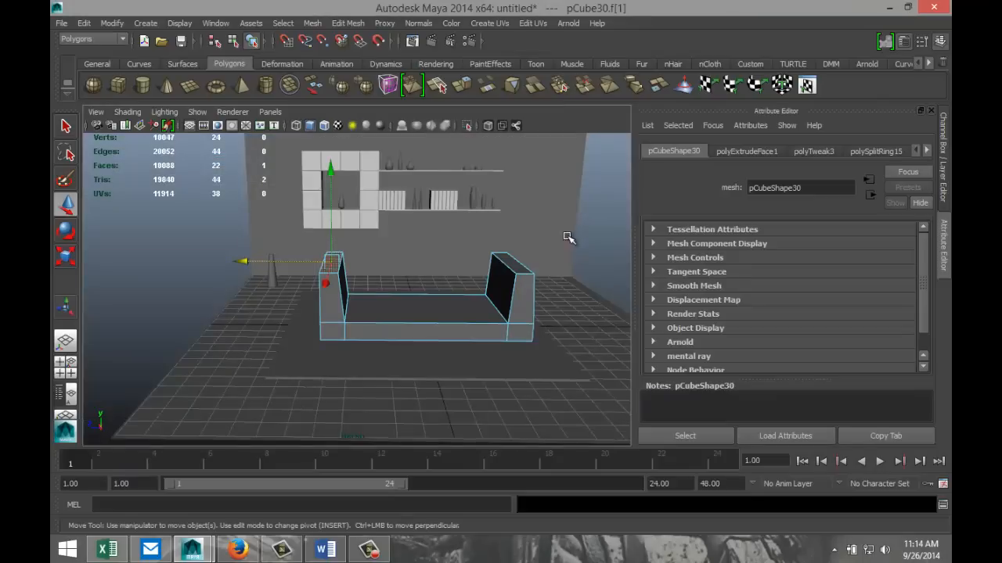
pyautogui.keyDown('alt'); pyautogui.moveTo(545, 273); pyautogui.dragTo(534, 290); pyautogui.keyUp('alt')
pyautogui.click(528, 261)
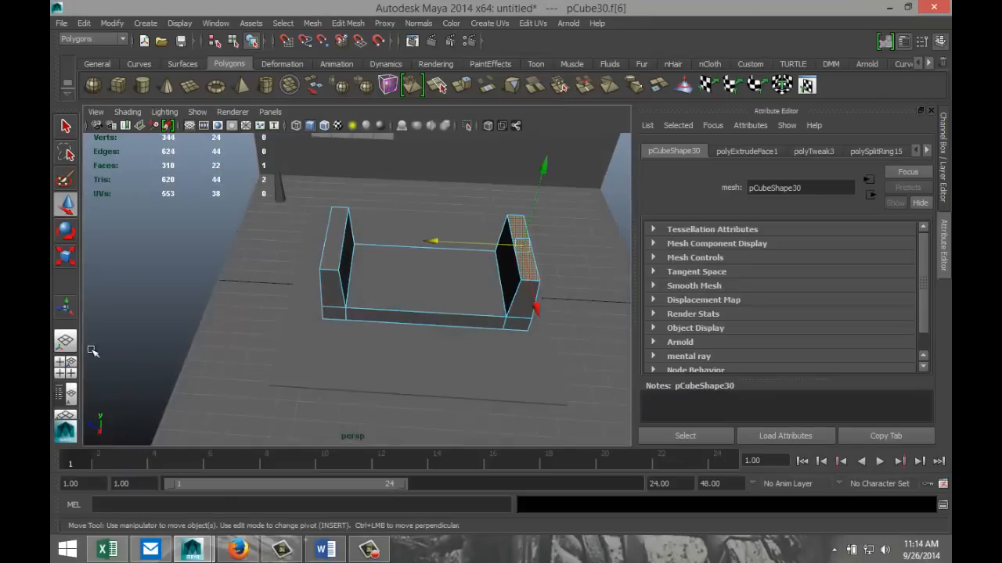
pyautogui.click(66, 366)
pyautogui.press('space')
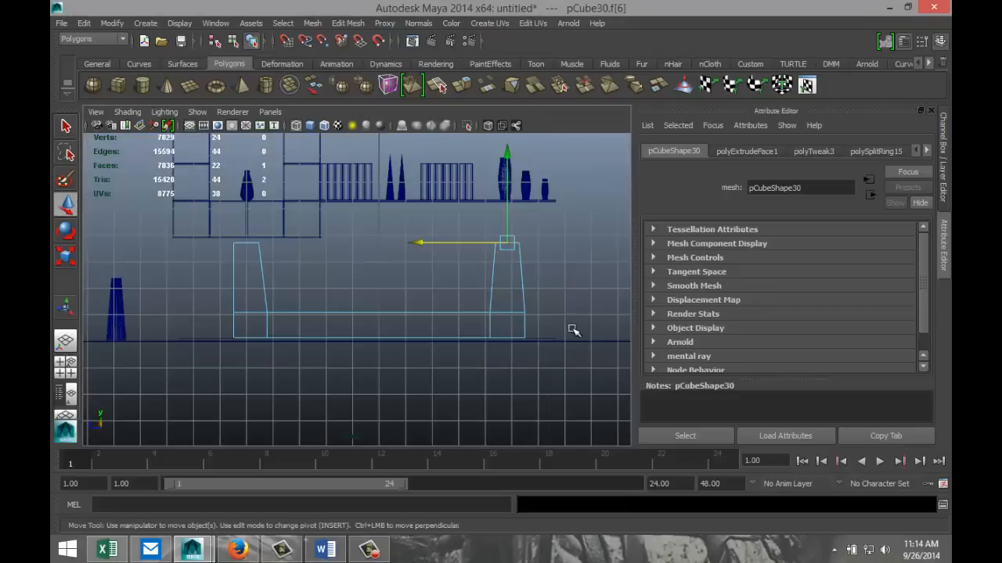
pyautogui.moveTo(415, 242); pyautogui.dragTo(423, 244)
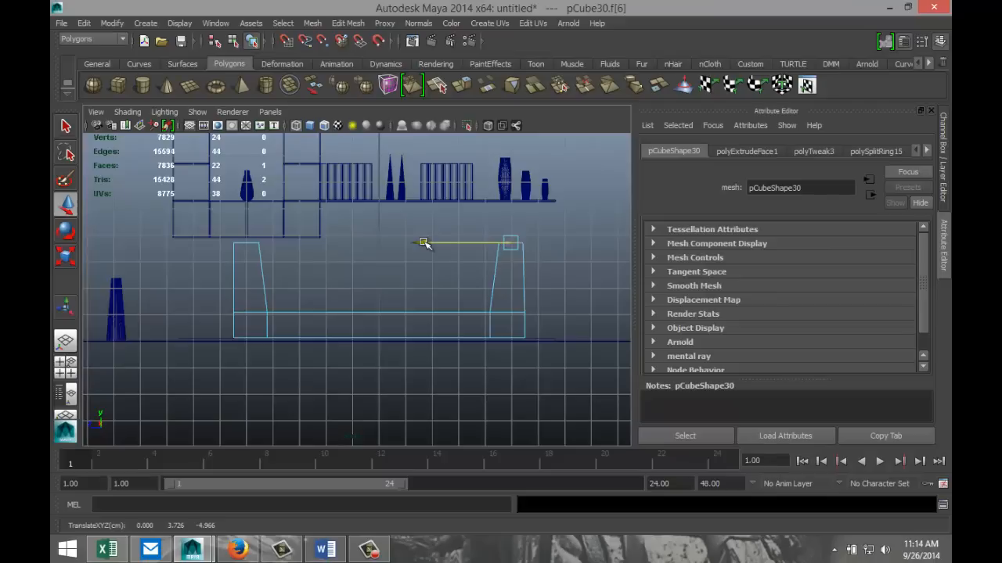
pyautogui.click(66, 366)
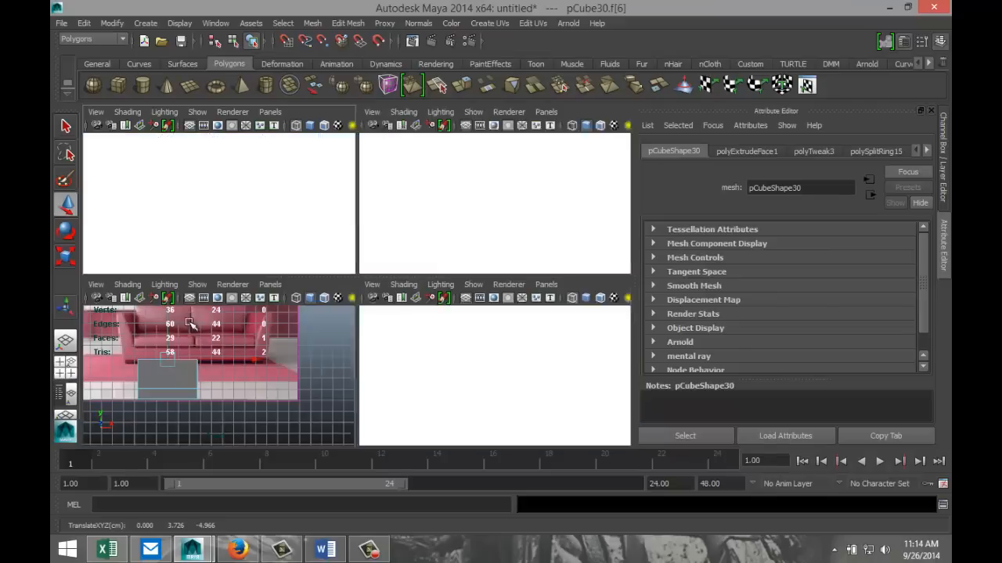
pyautogui.press('space')
pyautogui.keyDown('alt'); pyautogui.moveTo(391, 358); pyautogui.dragTo(405, 326); pyautogui.keyUp('alt')
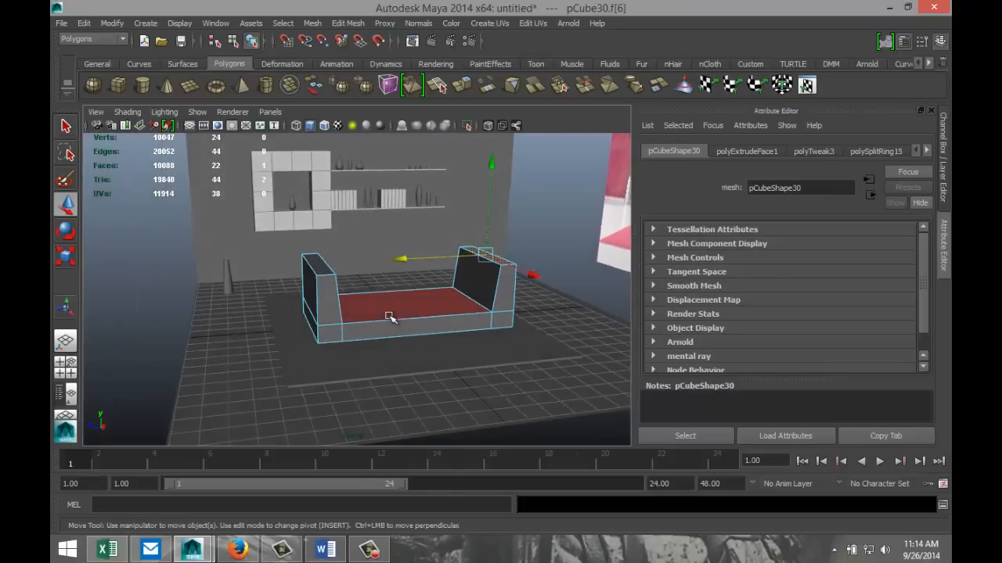
pyautogui.moveTo(389, 317); pyautogui.dragTo(442, 255, button='right')
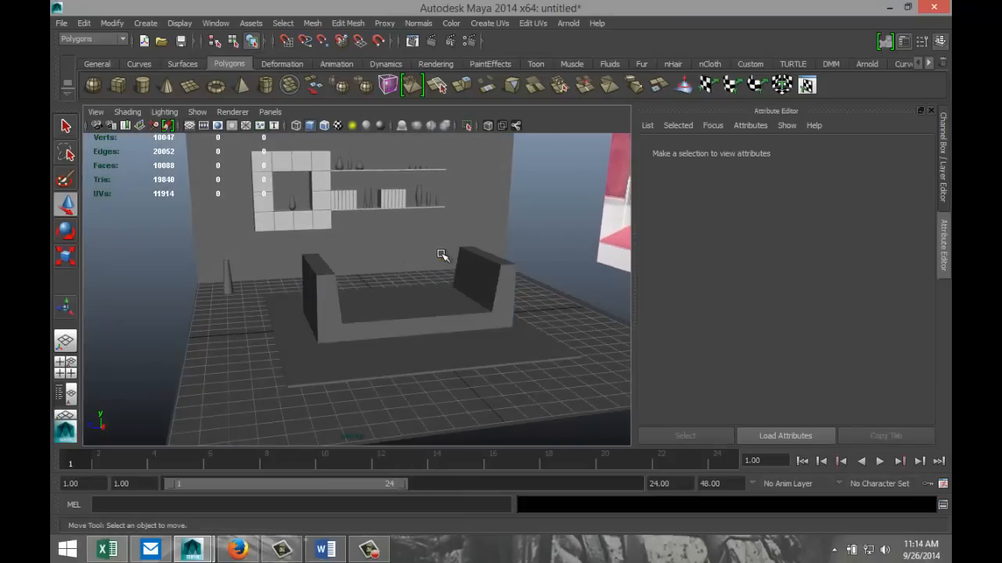
# Step: Select all edges of the sofa frame and bevel them
pyautogui.click(383, 313)
pyautogui.moveTo(421, 317); pyautogui.dragTo(444, 240, button='right')
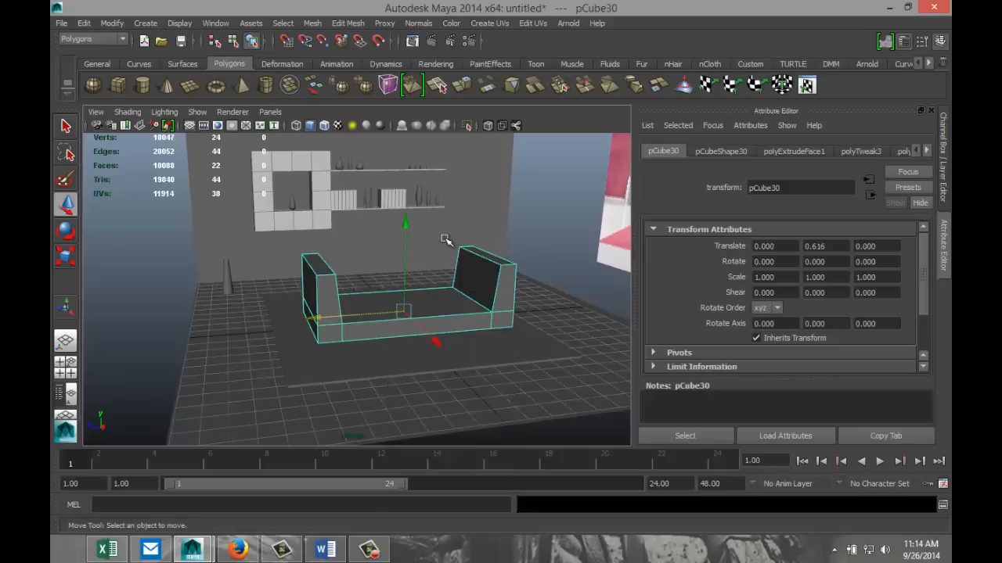
pyautogui.moveTo(251, 243); pyautogui.dragTo(561, 369)
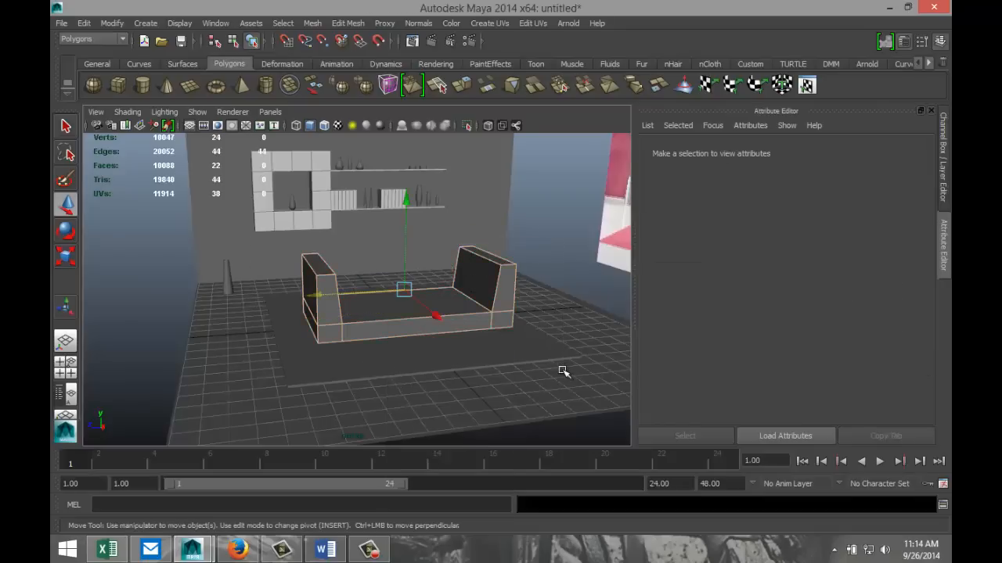
pyautogui.click(348, 22)
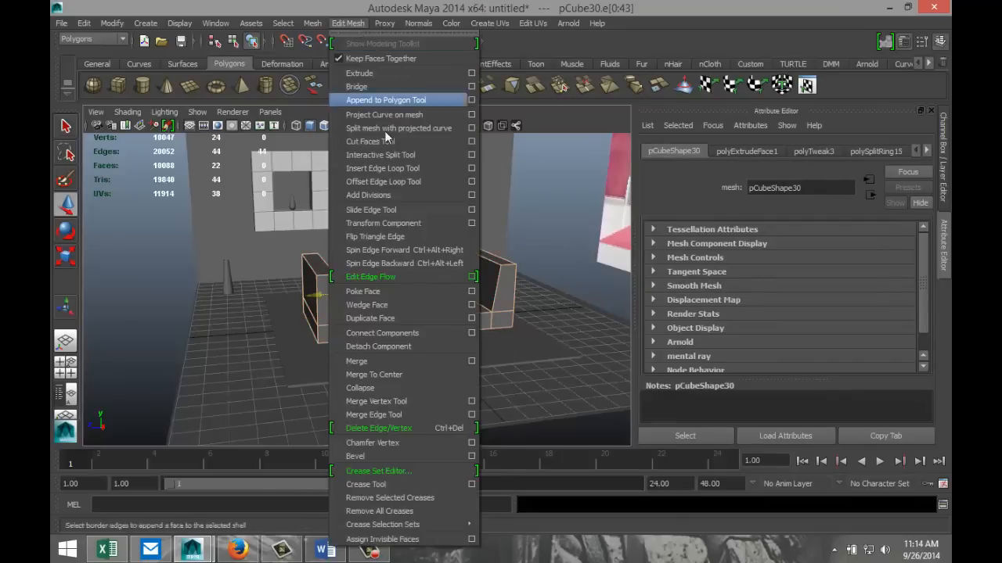
pyautogui.click(378, 456)
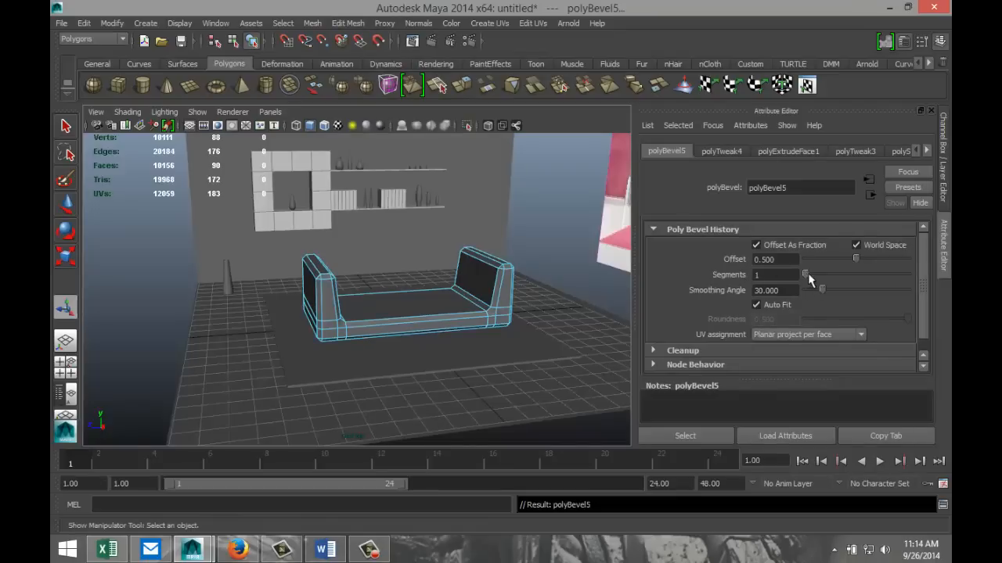
# Step: Set the sofa frame's bevel to 10 segments with an offset of about 0.51
pyautogui.moveTo(809, 276); pyautogui.dragTo(887, 261)
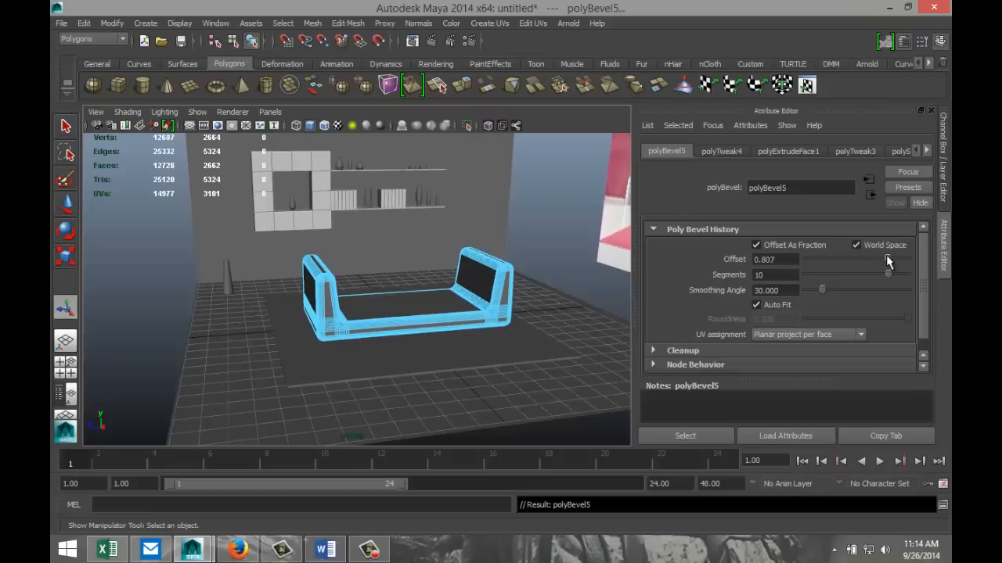
pyautogui.keyDown('alt'); pyautogui.moveTo(511, 365); pyautogui.dragTo(731, 331); pyautogui.keyUp('alt')
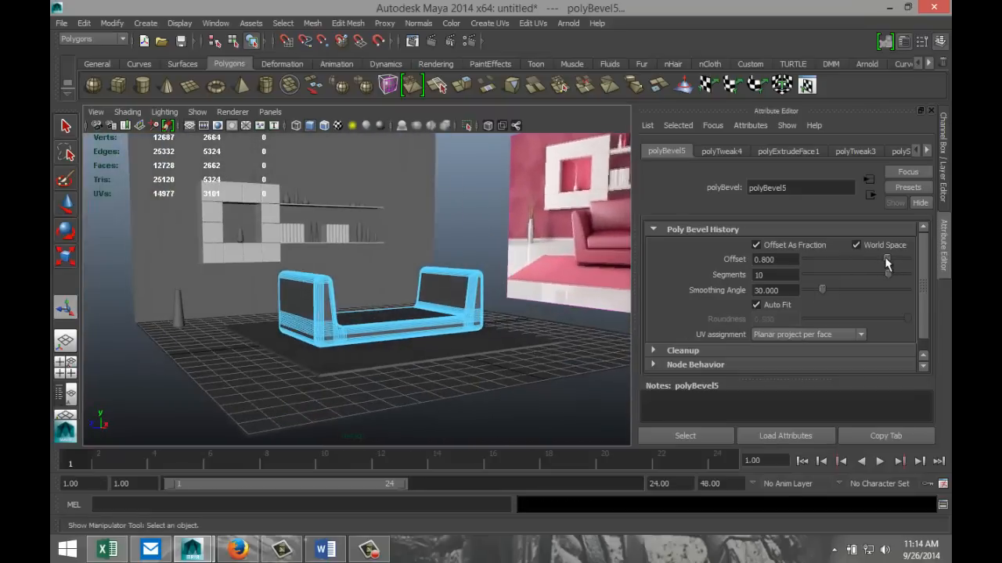
pyautogui.moveTo(884, 257); pyautogui.dragTo(857, 264)
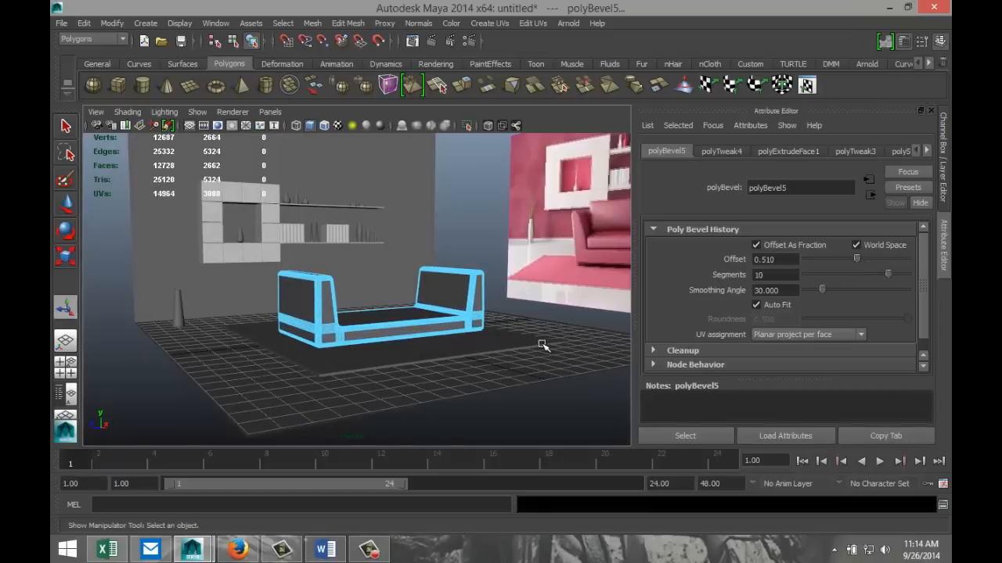
# Step: Draw a flat polygon cube on the floor in front of the sofa, about 6.32 wide, 0.97 high and 5.26 deep
pyautogui.keyDown('alt'); pyautogui.moveTo(543, 345); pyautogui.dragTo(600, 346); pyautogui.keyUp('alt')
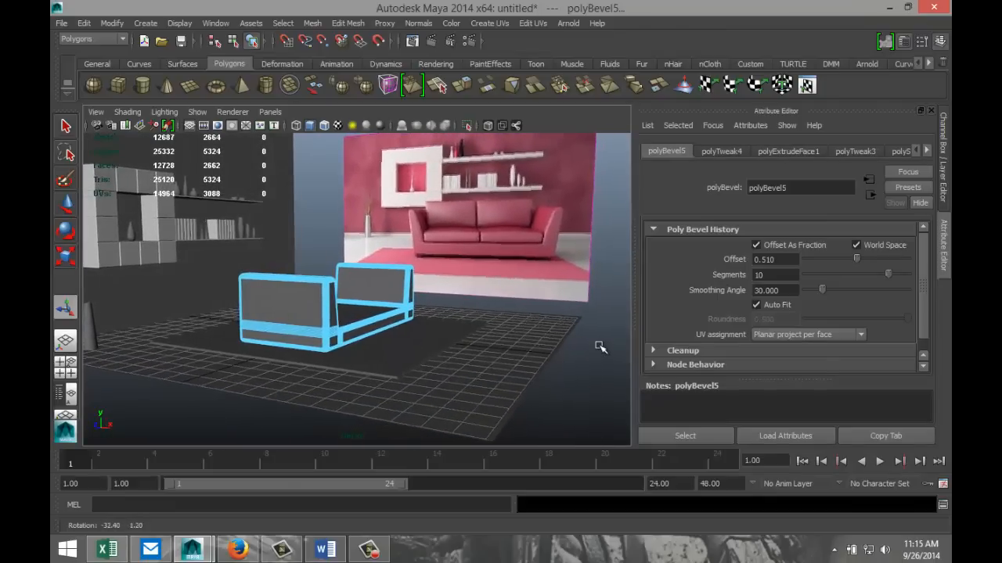
pyautogui.scroll(-3, 514, 327)
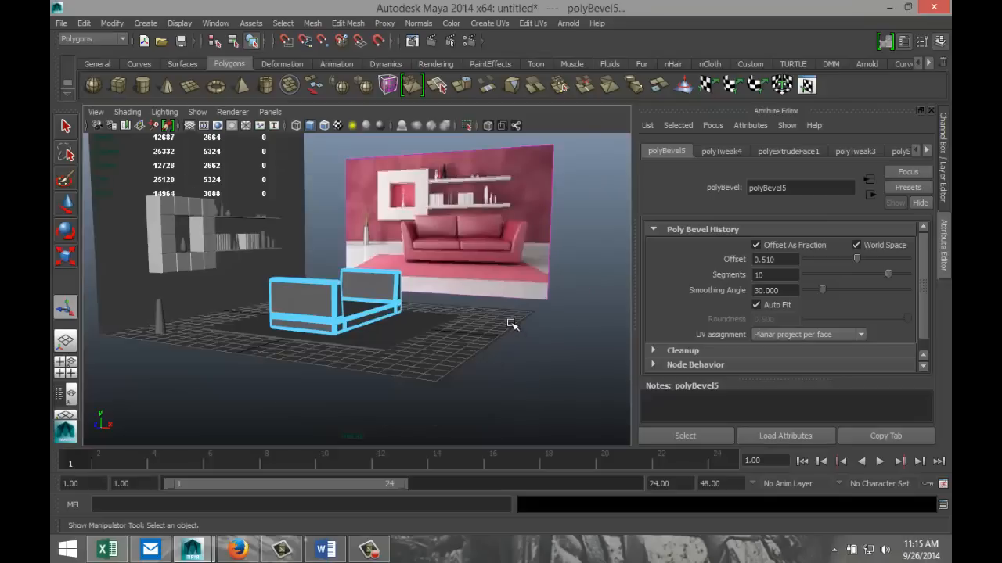
pyautogui.scroll(3, 512, 324)
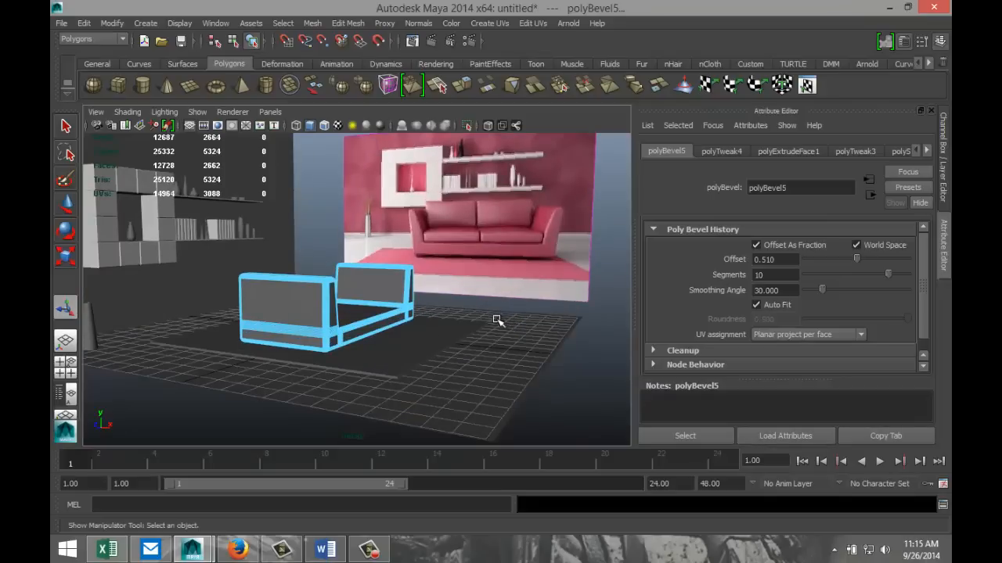
pyautogui.keyDown('alt'); pyautogui.moveTo(503, 317); pyautogui.dragTo(261, 295); pyautogui.keyUp('alt')
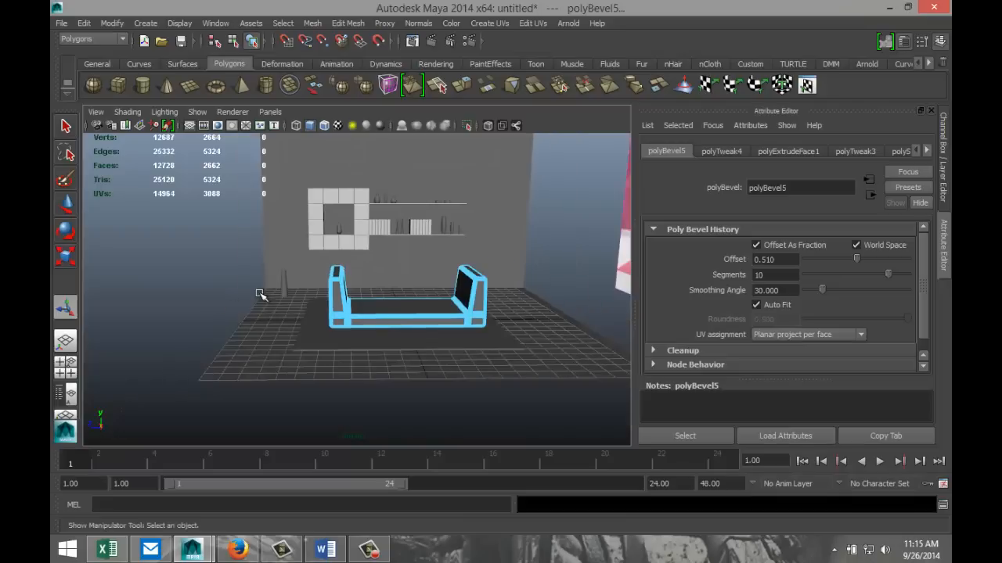
pyautogui.click(119, 85)
pyautogui.moveTo(254, 369); pyautogui.dragTo(341, 366)
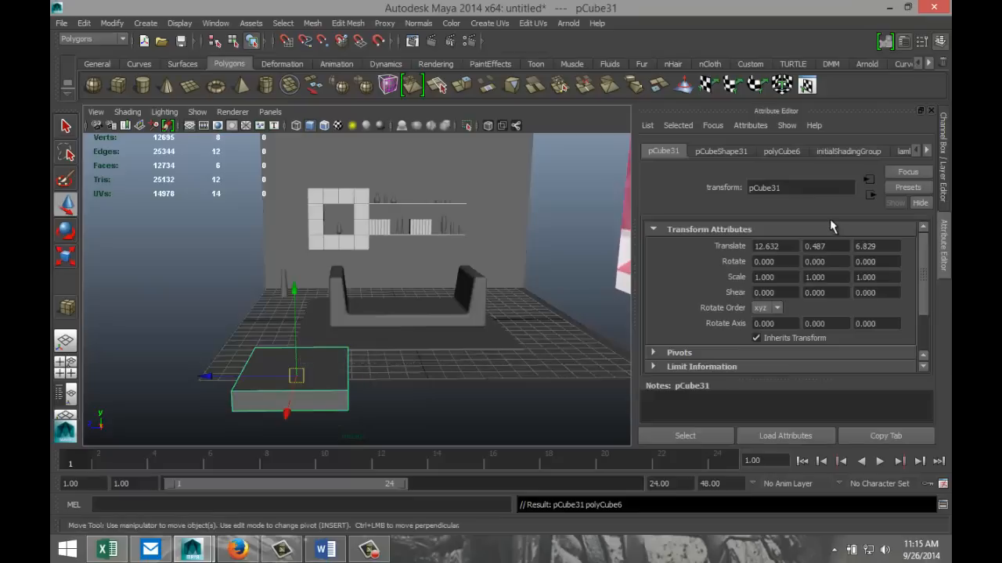
# Step: Set the new cube's width and depth to 5
pyautogui.click(782, 151)
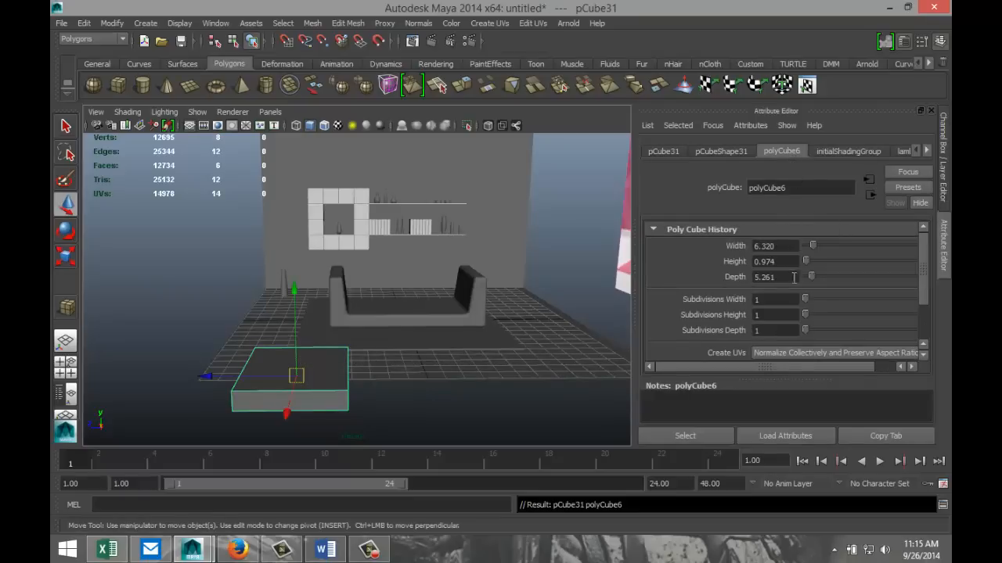
pyautogui.moveTo(798, 247); pyautogui.dragTo(703, 246)
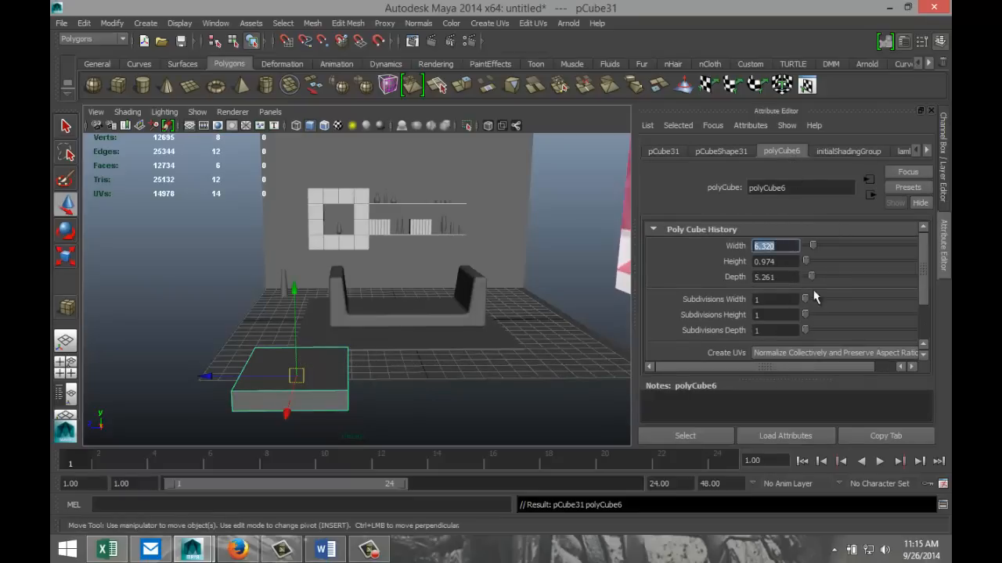
pyautogui.moveTo(776, 276); pyautogui.dragTo(728, 281)
pyautogui.write('5')
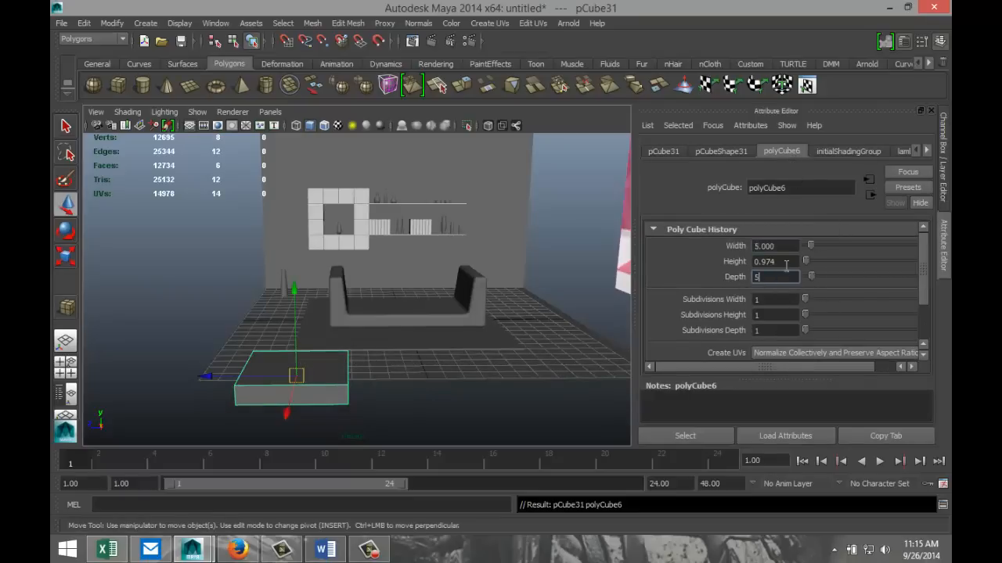
pyautogui.click(788, 262)
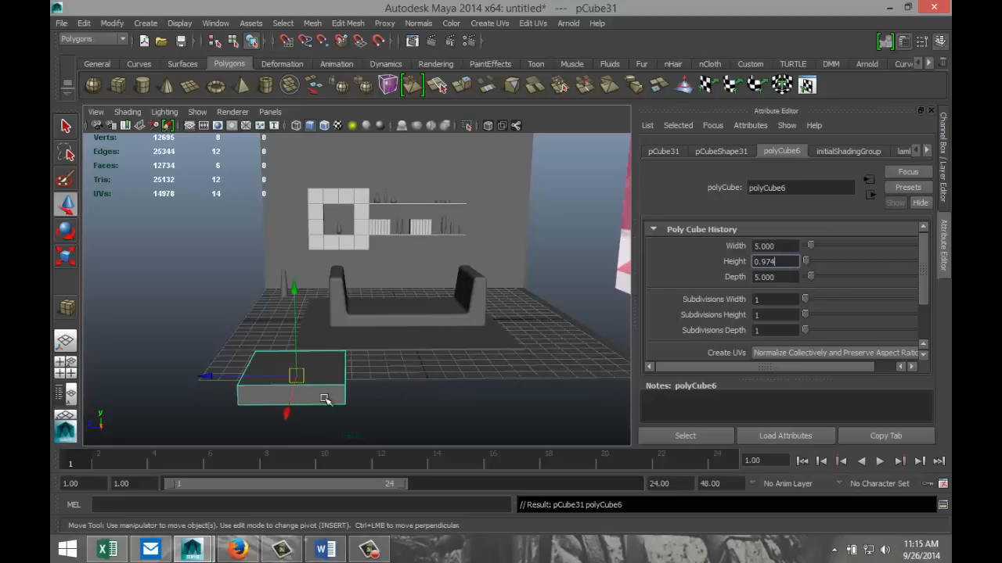
# Step: Set the flat cube's width, height and depth subdivisions to 10 each
pyautogui.click(787, 299)
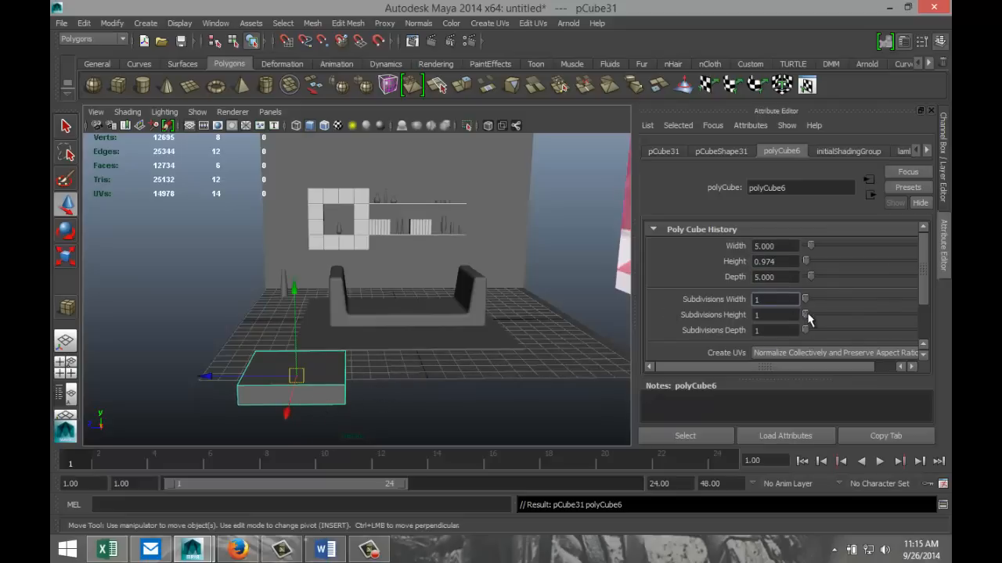
pyautogui.write('0')
pyautogui.click(770, 316)
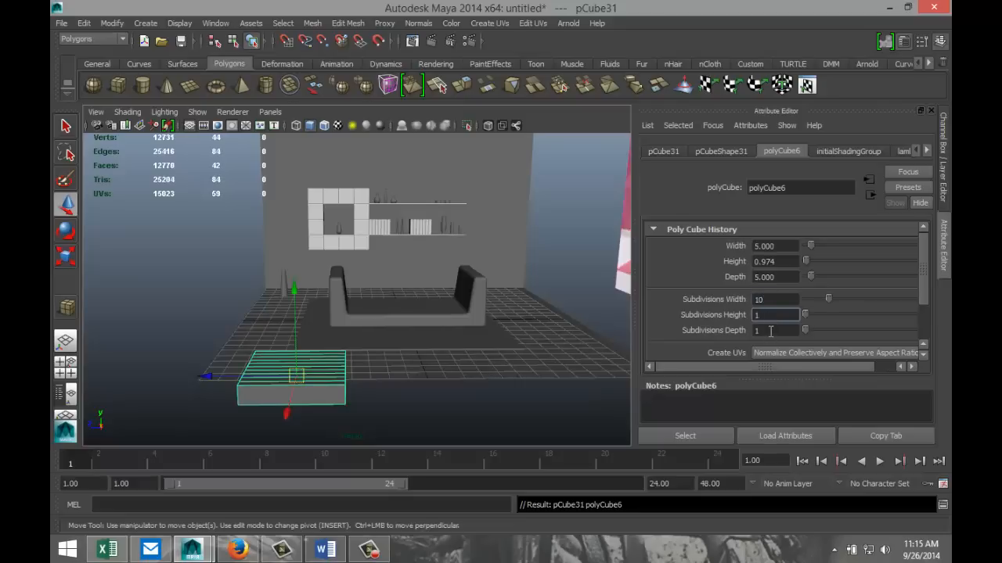
pyautogui.write('0')
pyautogui.click(771, 330)
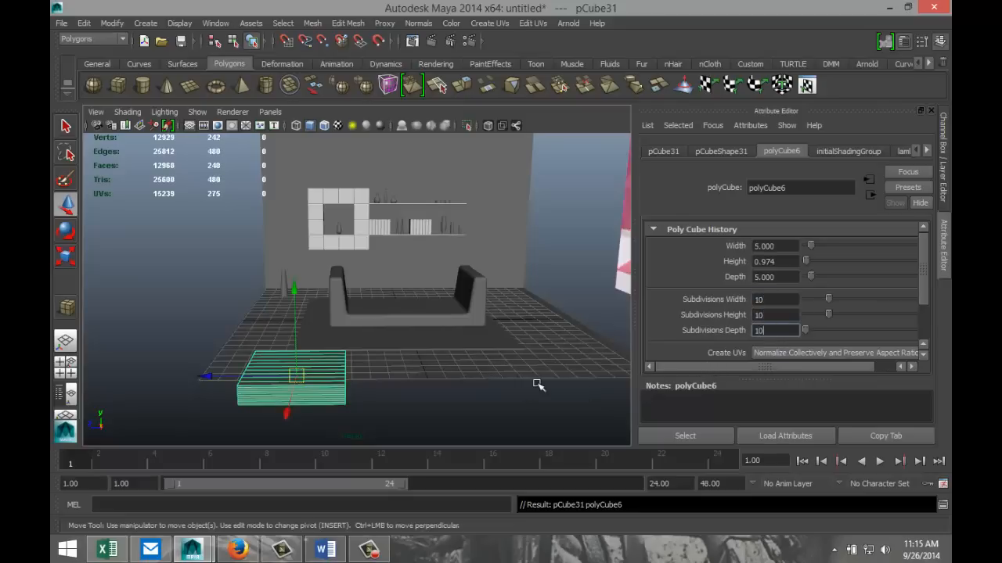
pyautogui.click(537, 384)
pyautogui.click(305, 381)
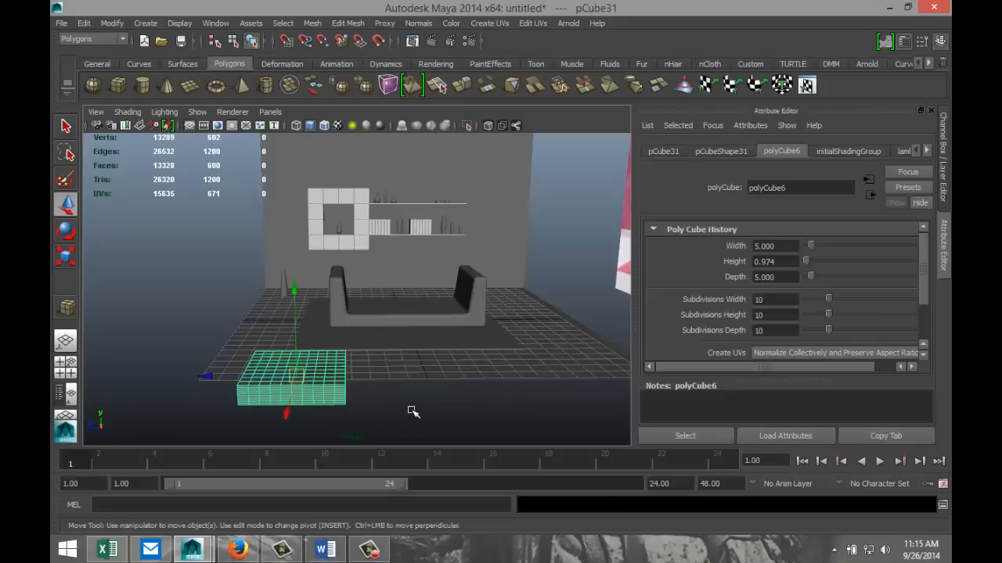
# Step: Select the border edges along all four sides of the flat cube's top face
pyautogui.scroll(2, 414, 410)
pyautogui.keyDown('alt'); pyautogui.moveTo(401, 409); pyautogui.dragTo(467, 316, button='middle'); pyautogui.keyUp('alt')
pyautogui.keyDown('alt'); pyautogui.moveTo(464, 332); pyautogui.dragTo(515, 327); pyautogui.keyUp('alt')
pyautogui.scroll(2, 472, 343)
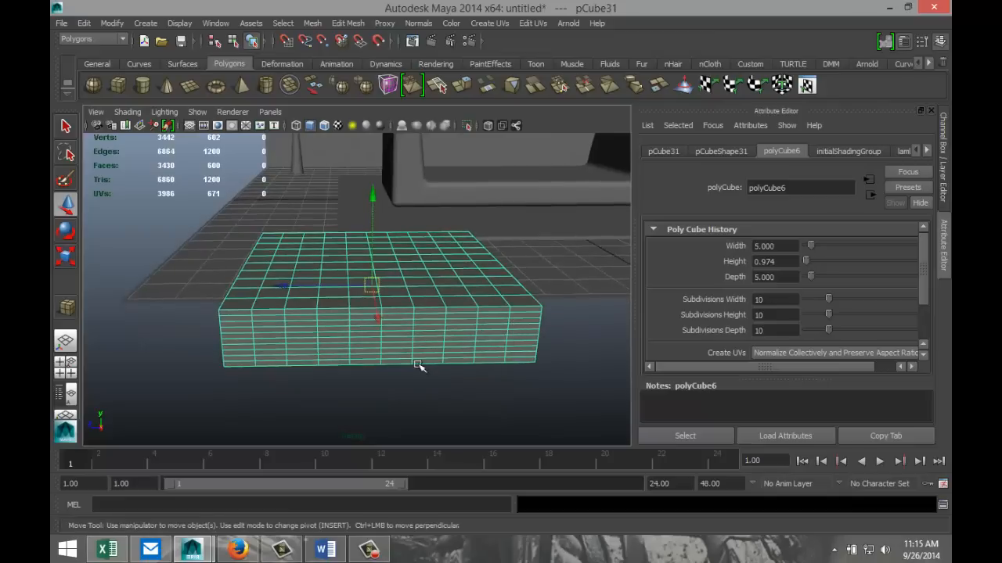
pyautogui.moveTo(401, 309); pyautogui.dragTo(407, 236, button='right')
pyautogui.click(399, 308)
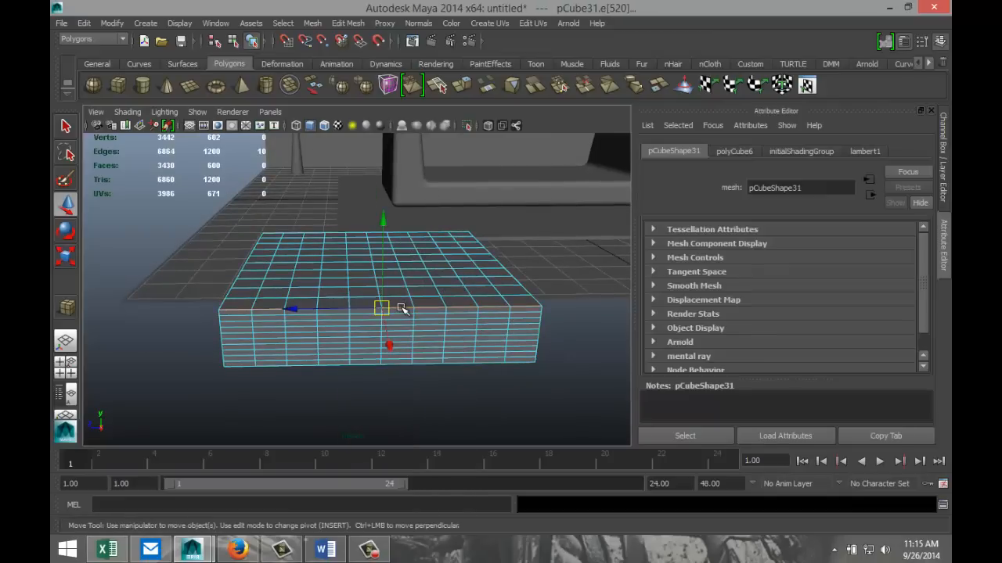
pyautogui.keyDown('alt'); pyautogui.moveTo(268, 371); pyautogui.dragTo(352, 374); pyautogui.keyUp('alt')
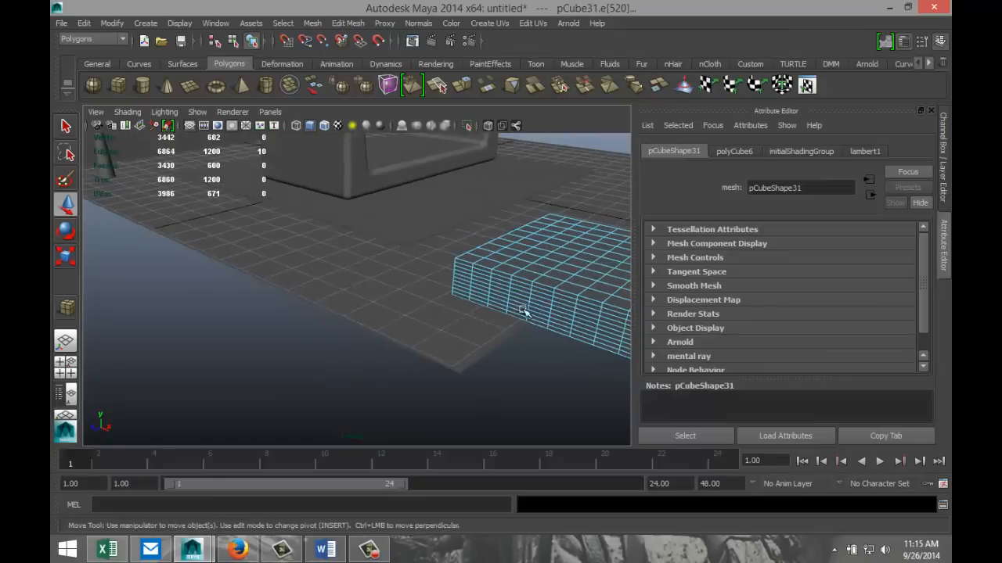
pyautogui.keyDown('shift'); pyautogui.doubleClick(546, 287); pyautogui.keyUp('shift')
pyautogui.keyDown('alt'); pyautogui.moveTo(572, 352); pyautogui.dragTo(392, 336); pyautogui.keyUp('alt')
pyautogui.keyDown('shift'); pyautogui.doubleClick(209, 317); pyautogui.keyUp('shift')
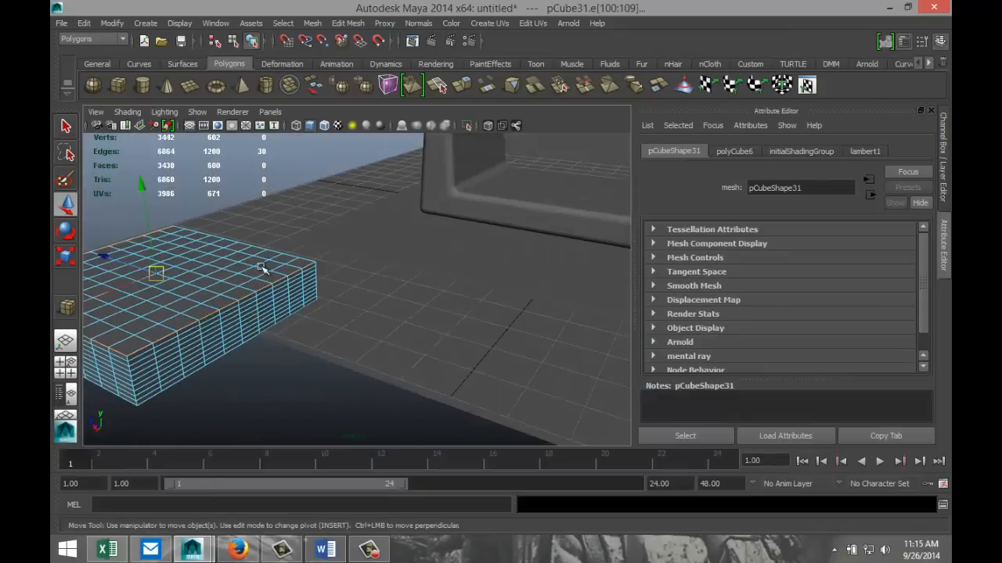
pyautogui.keyDown('shift'); pyautogui.doubleClick(262, 248); pyautogui.keyUp('shift')
# Step: Add the border edges of the flat cube's bottom face to the selection and bevel both borders
pyautogui.keyDown('alt'); pyautogui.moveTo(282, 374); pyautogui.dragTo(275, 309); pyautogui.keyUp('alt')
pyautogui.keyDown('shift'); pyautogui.doubleClick(298, 315); pyautogui.keyUp('shift')
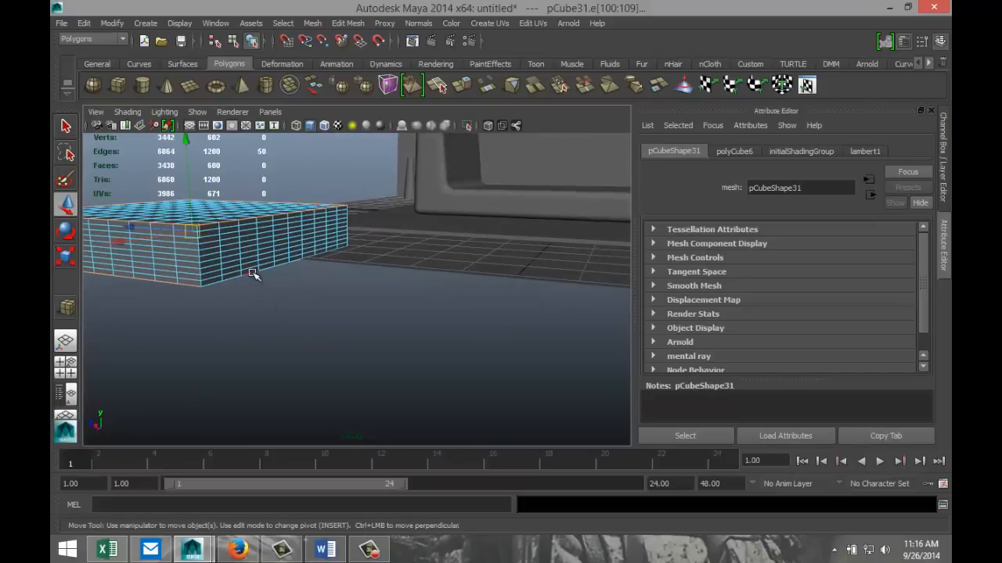
pyautogui.keyDown('alt'); pyautogui.moveTo(252, 275); pyautogui.dragTo(502, 332); pyautogui.keyUp('alt')
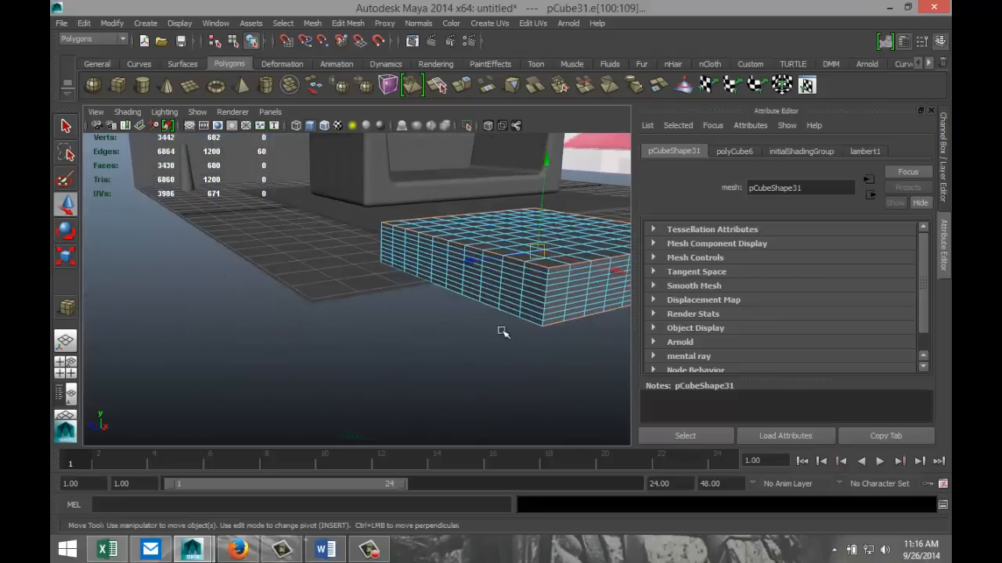
pyautogui.keyDown('shift'); pyautogui.doubleClick(506, 315); pyautogui.keyUp('shift')
pyautogui.keyDown('alt'); pyautogui.moveTo(567, 325); pyautogui.dragTo(274, 266); pyautogui.keyUp('alt')
pyautogui.keyDown('alt'); pyautogui.moveTo(238, 174); pyautogui.dragTo(488, 339, button='middle'); pyautogui.keyUp('alt')
pyautogui.scroll(1, 473, 323)
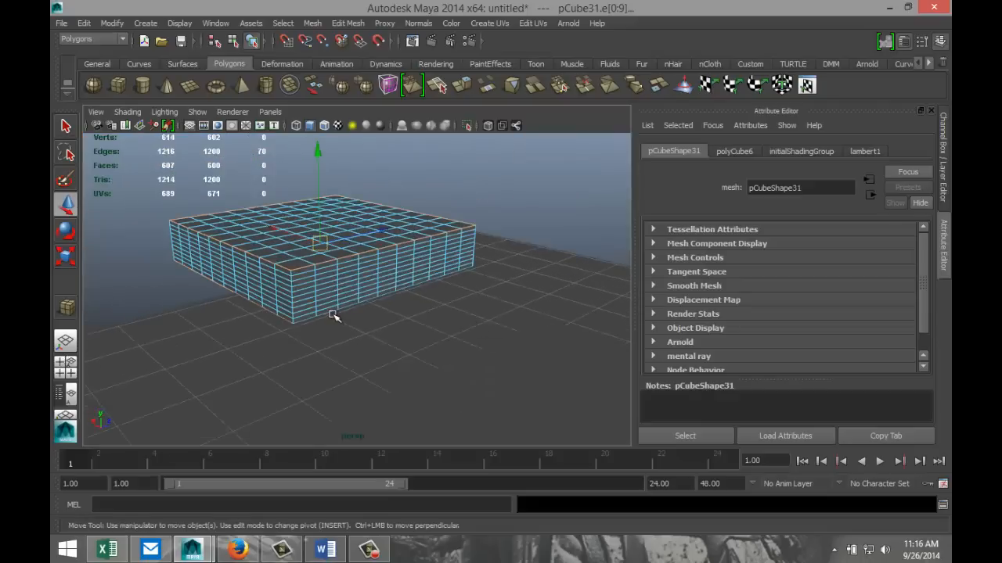
pyautogui.click(347, 23)
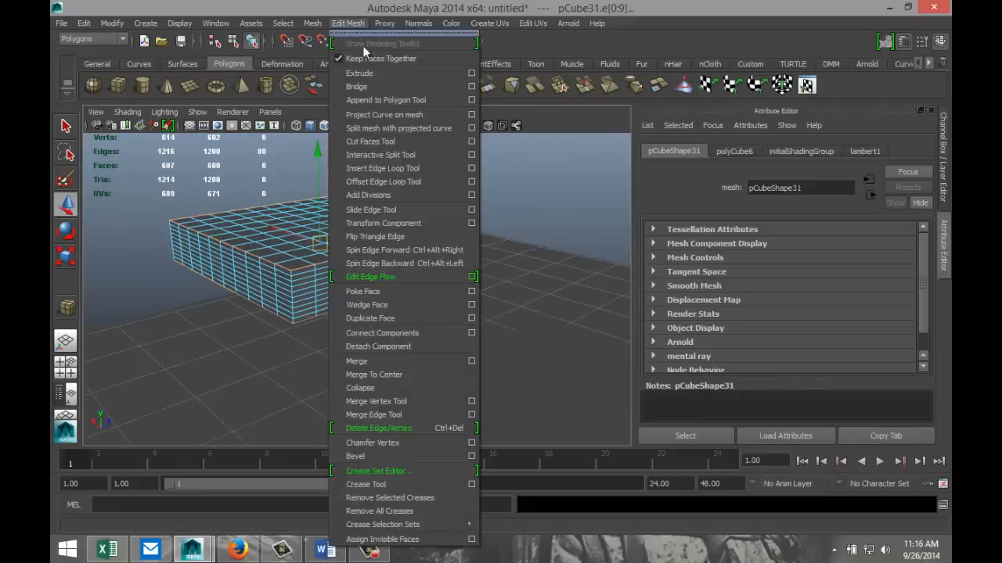
pyautogui.click(384, 457)
# Step: Select the flat cube's top-face vertices in the three middle columns, covering the seven inner rows
pyautogui.keyDown('alt'); pyautogui.moveTo(217, 352); pyautogui.dragTo(565, 374); pyautogui.keyUp('alt')
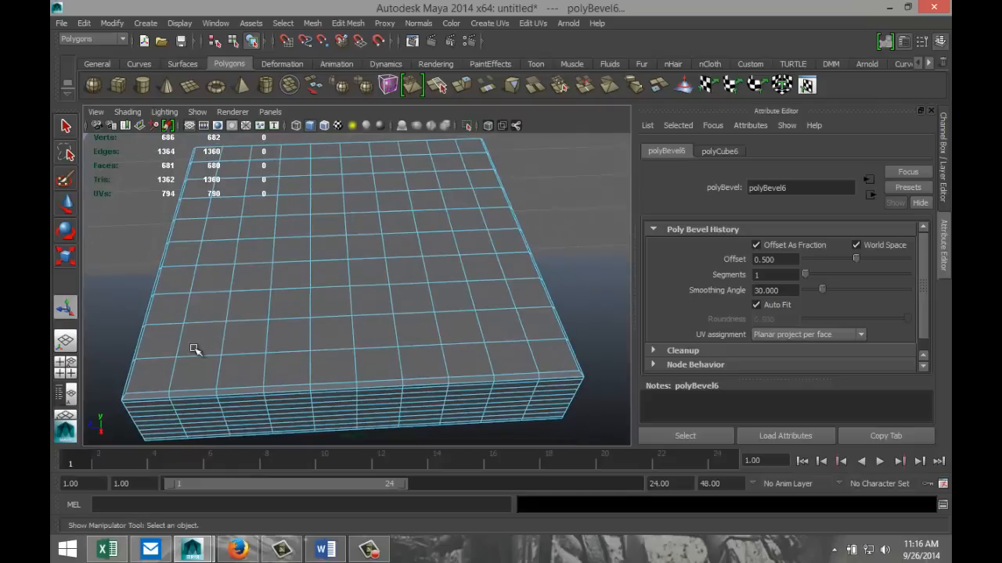
pyautogui.moveTo(179, 360); pyautogui.dragTo(145, 271, button='right')
pyautogui.scroll(-3, 399, 321)
pyautogui.keyDown('alt'); pyautogui.moveTo(558, 346); pyautogui.dragTo(552, 349); pyautogui.keyUp('alt')
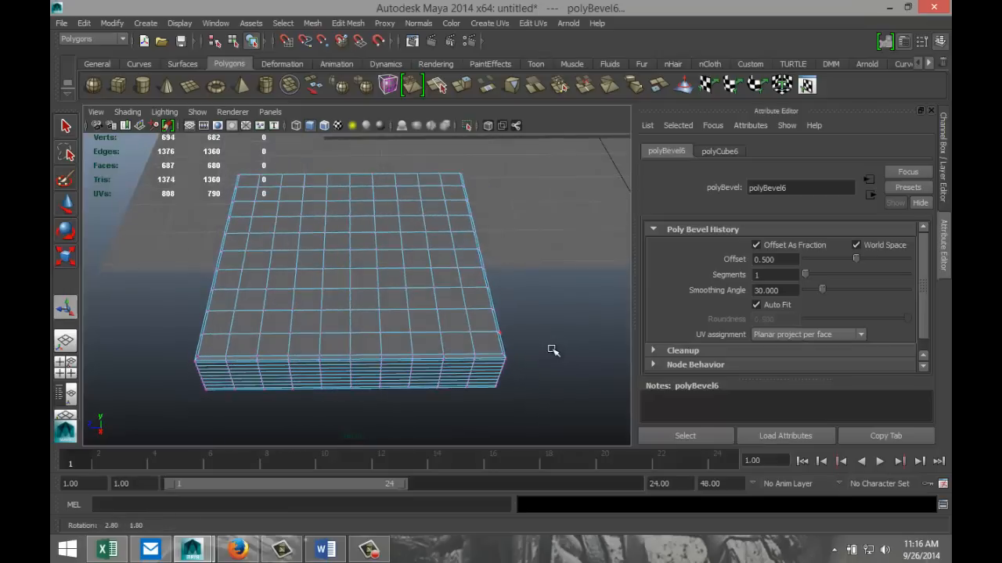
pyautogui.keyDown('alt'); pyautogui.moveTo(539, 333); pyautogui.dragTo(554, 362, button='middle'); pyautogui.keyUp('alt')
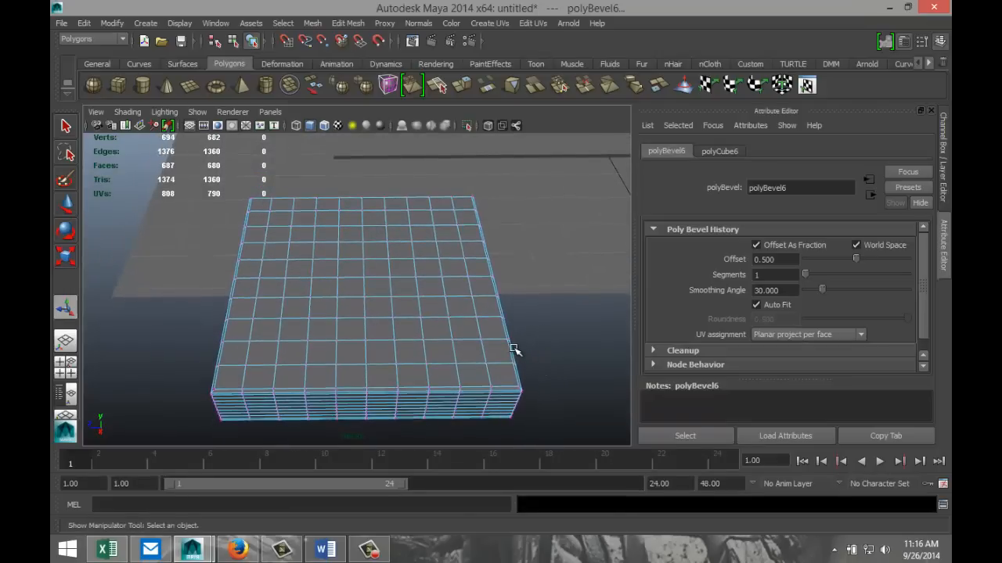
pyautogui.click(338, 260)
pyautogui.keyDown('shift'); pyautogui.click(363, 259); pyautogui.keyUp('shift')
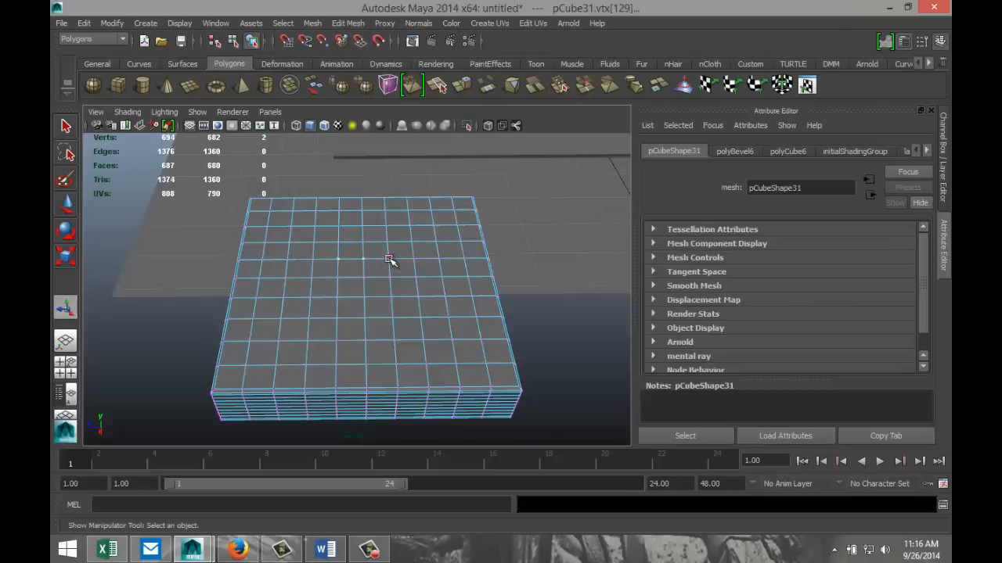
pyautogui.keyDown('shift'); pyautogui.click(388, 260); pyautogui.keyUp('shift')
pyautogui.keyDown('shift'); pyautogui.click(389, 277); pyautogui.keyUp('shift')
pyautogui.keyDown('shift'); pyautogui.click(363, 277); pyautogui.keyUp('shift')
pyautogui.keyDown('shift'); pyautogui.click(336, 277); pyautogui.keyUp('shift')
pyautogui.keyDown('shift'); pyautogui.click(388, 297); pyautogui.keyUp('shift')
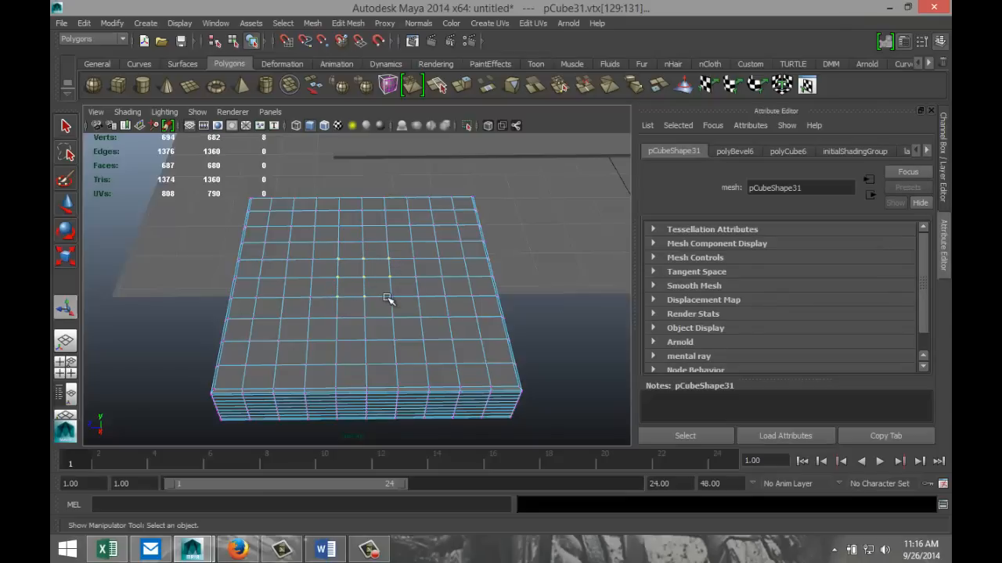
pyautogui.keyDown('shift'); pyautogui.click(391, 316); pyautogui.keyUp('shift')
pyautogui.keyDown('shift'); pyautogui.click(337, 318); pyautogui.keyUp('shift')
pyautogui.keyDown('shift'); pyautogui.click(338, 226); pyautogui.keyUp('shift')
pyautogui.keyDown('shift'); pyautogui.click(385, 226); pyautogui.keyUp('shift')
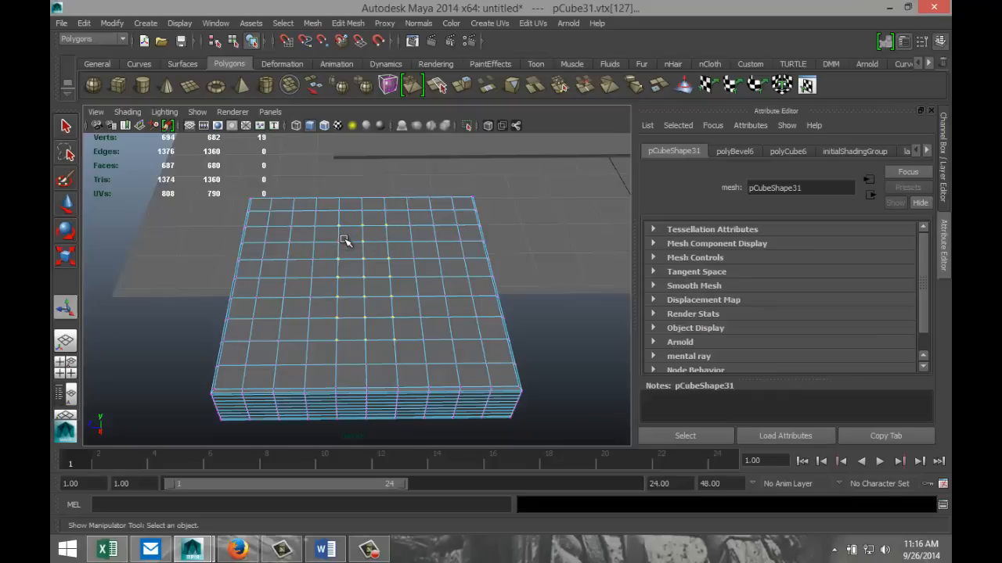
pyautogui.keyDown('shift'); pyautogui.click(362, 245); pyautogui.keyUp('shift')
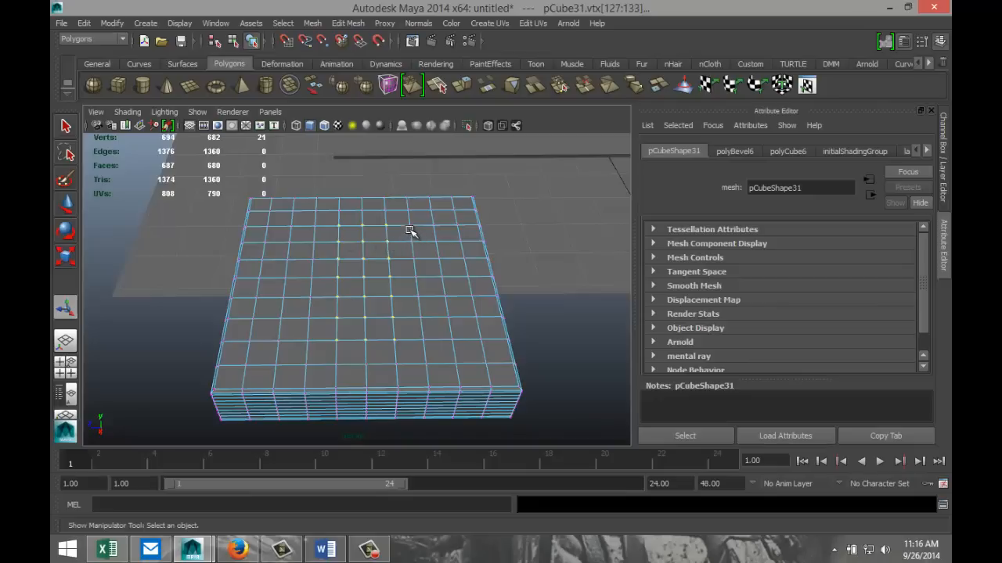
# Step: Add the next two vertex columns on the right side of the top face to the selection, seven rows each
pyautogui.keyDown('shift'); pyautogui.click(410, 227); pyautogui.keyUp('shift')
pyautogui.keyDown('shift'); pyautogui.click(411, 242); pyautogui.keyUp('shift')
pyautogui.keyDown('shift'); pyautogui.click(411, 257); pyautogui.keyUp('shift')
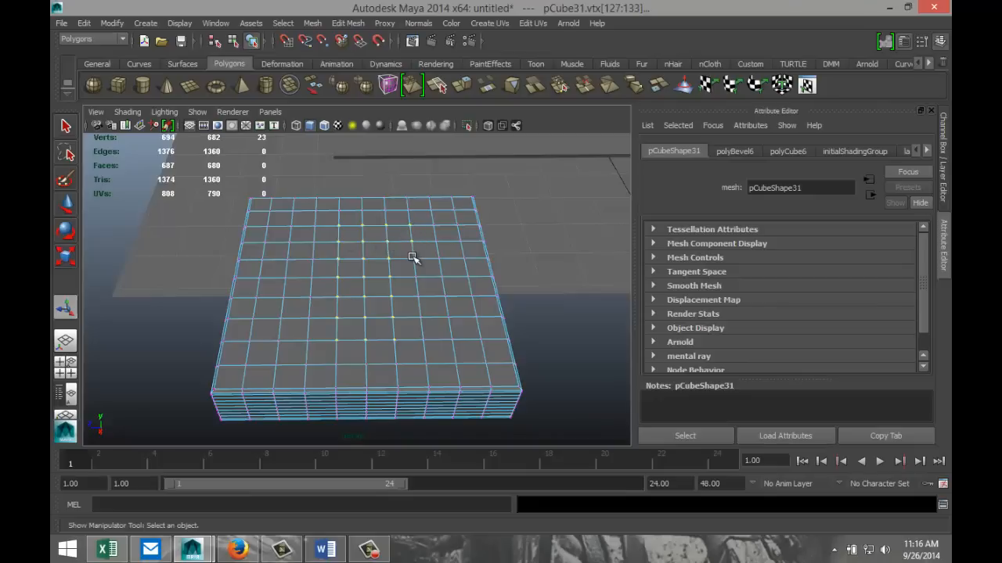
pyautogui.keyDown('shift'); pyautogui.click(417, 297); pyautogui.keyUp('shift')
pyautogui.keyDown('shift'); pyautogui.click(423, 340); pyautogui.keyUp('shift')
pyautogui.keyDown('shift'); pyautogui.click(451, 340); pyautogui.keyUp('shift')
pyautogui.keyDown('shift'); pyautogui.click(447, 317); pyautogui.keyUp('shift')
pyautogui.keyDown('shift'); pyautogui.click(444, 297); pyautogui.keyUp('shift')
pyautogui.keyDown('shift'); pyautogui.click(441, 276); pyautogui.keyUp('shift')
pyautogui.keyDown('shift'); pyautogui.click(438, 242); pyautogui.keyUp('shift')
pyautogui.keyDown('shift'); pyautogui.click(435, 225); pyautogui.keyUp('shift')
# Step: Add the two vertex columns on the left side, completing a 7 by 7 block of inner top-face vertices
pyautogui.keyDown('shift'); pyautogui.click(315, 227); pyautogui.keyUp('shift')
pyautogui.keyDown('shift'); pyautogui.click(296, 233); pyautogui.keyUp('shift')
pyautogui.keyDown('shift'); pyautogui.click(289, 226); pyautogui.keyUp('shift')
pyautogui.keyDown('shift'); pyautogui.click(289, 243); pyautogui.keyUp('shift')
pyautogui.keyDown('shift'); pyautogui.click(288, 259); pyautogui.keyUp('shift')
pyautogui.keyDown('shift'); pyautogui.click(283, 298); pyautogui.keyUp('shift')
pyautogui.keyDown('shift'); pyautogui.click(282, 317); pyautogui.keyUp('shift')
pyautogui.keyDown('shift'); pyautogui.click(278, 341); pyautogui.keyUp('shift')
pyautogui.keyDown('shift'); pyautogui.click(308, 341); pyautogui.keyUp('shift')
pyautogui.keyDown('shift'); pyautogui.click(310, 296); pyautogui.keyUp('shift')
pyautogui.keyDown('shift'); pyautogui.click(311, 276); pyautogui.keyUp('shift')
# Step: Raise the selected inner vertices slightly along Y to puff up the cushion's top
pyautogui.keyDown('alt'); pyautogui.moveTo(504, 384); pyautogui.dragTo(513, 358); pyautogui.keyUp('alt')
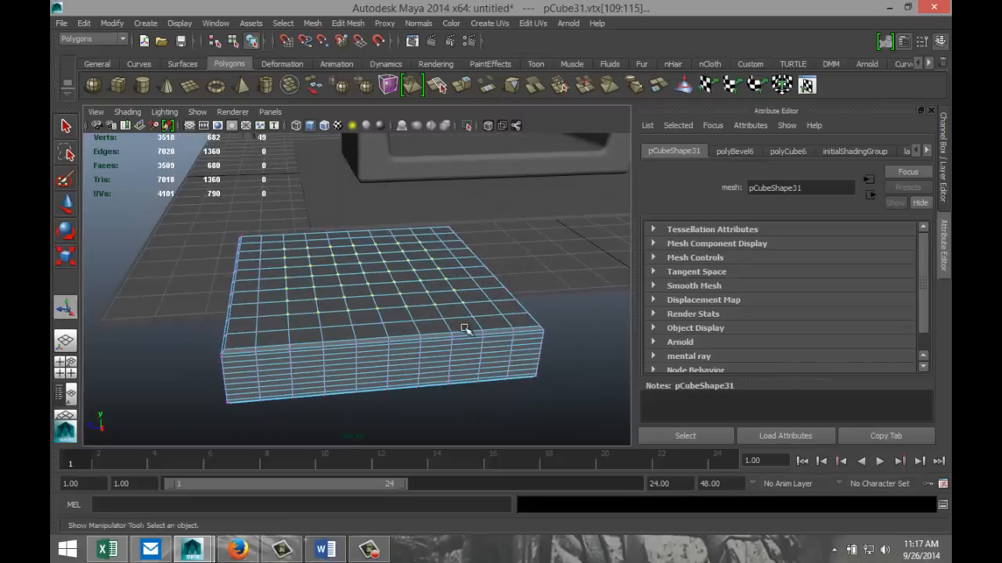
pyautogui.press('w')
pyautogui.moveTo(365, 213); pyautogui.dragTo(368, 209)
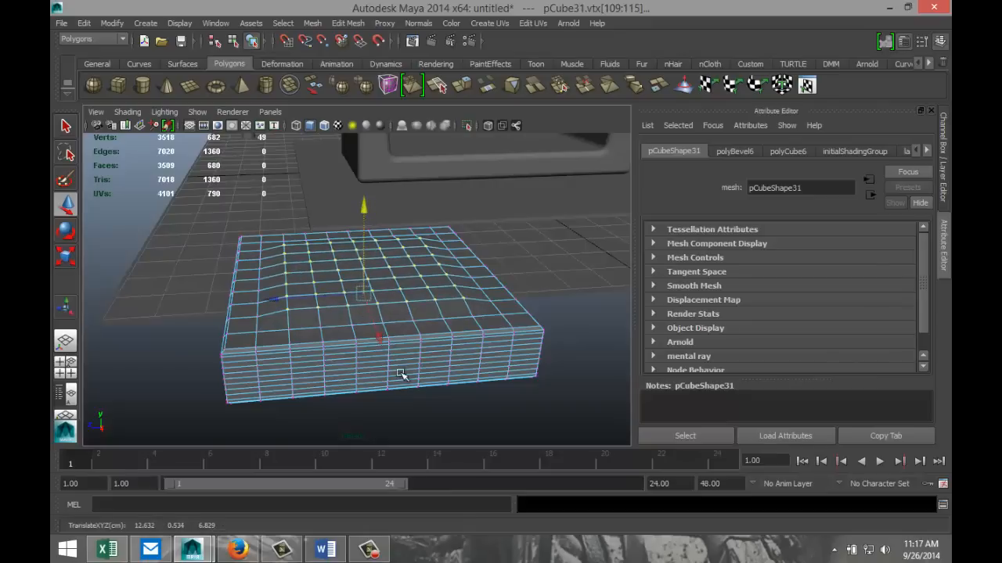
pyautogui.keyDown('alt'); pyautogui.moveTo(399, 374); pyautogui.dragTo(418, 360); pyautogui.keyUp('alt')
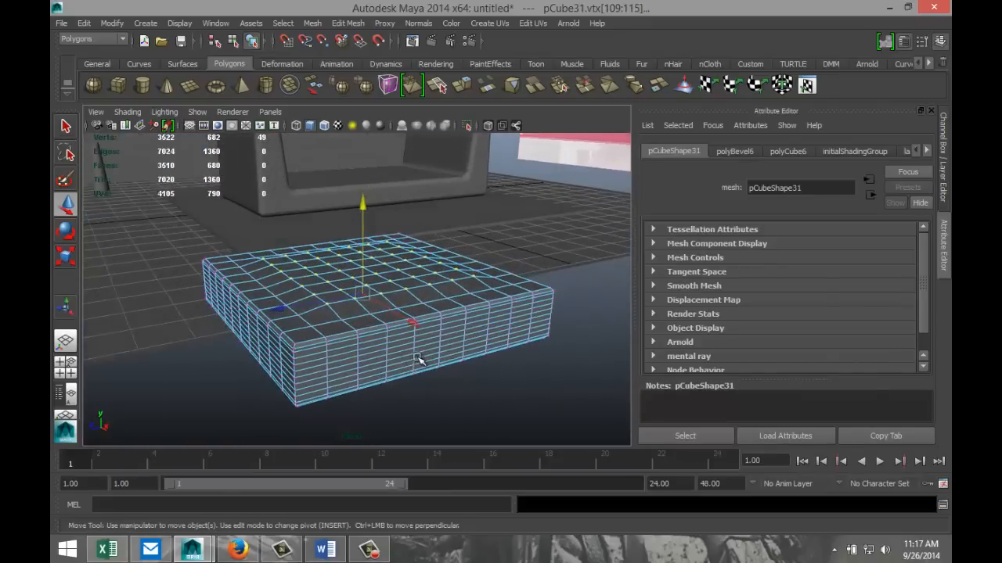
# Step: Return the cushion to object selection and turn on its smooth mesh preview with the cage displayed
pyautogui.moveTo(456, 271); pyautogui.dragTo(494, 260, button='right')
pyautogui.click(462, 308)
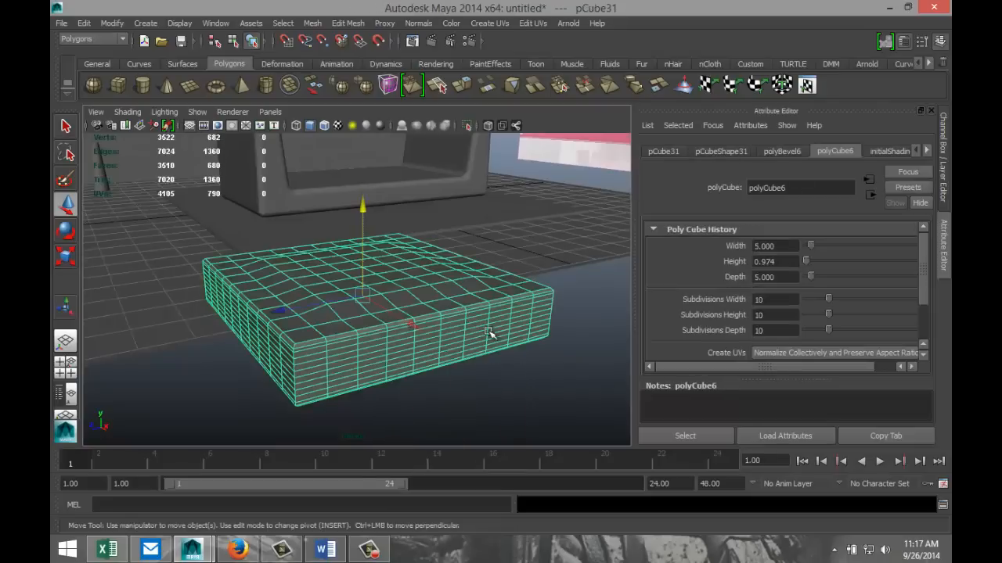
pyautogui.press('1')
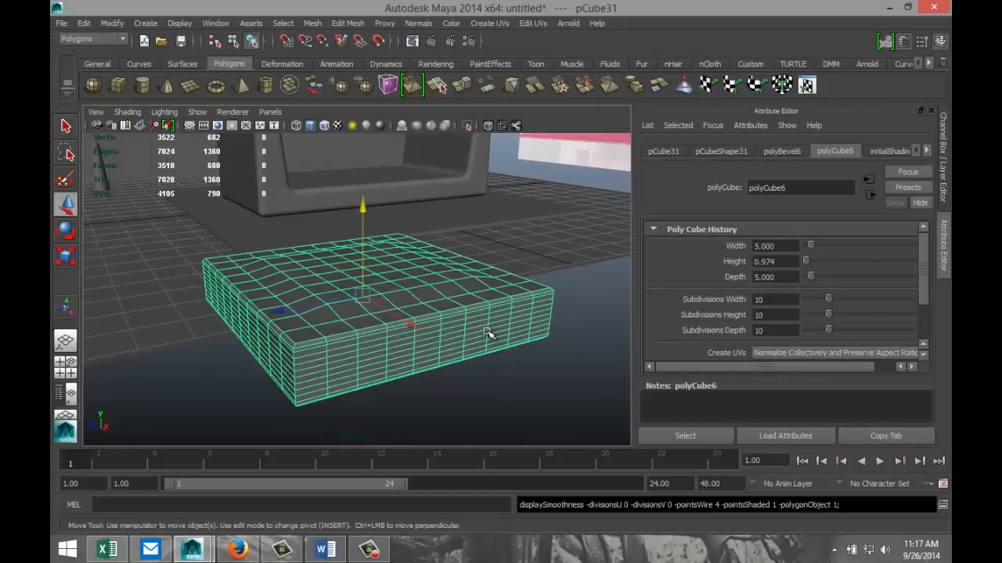
pyautogui.press('2')
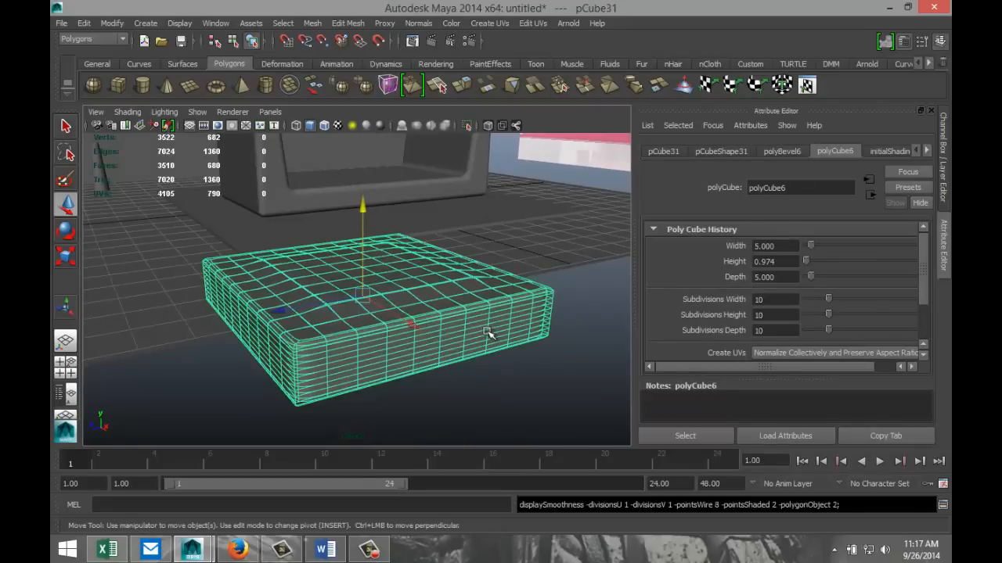
pyautogui.click(505, 392)
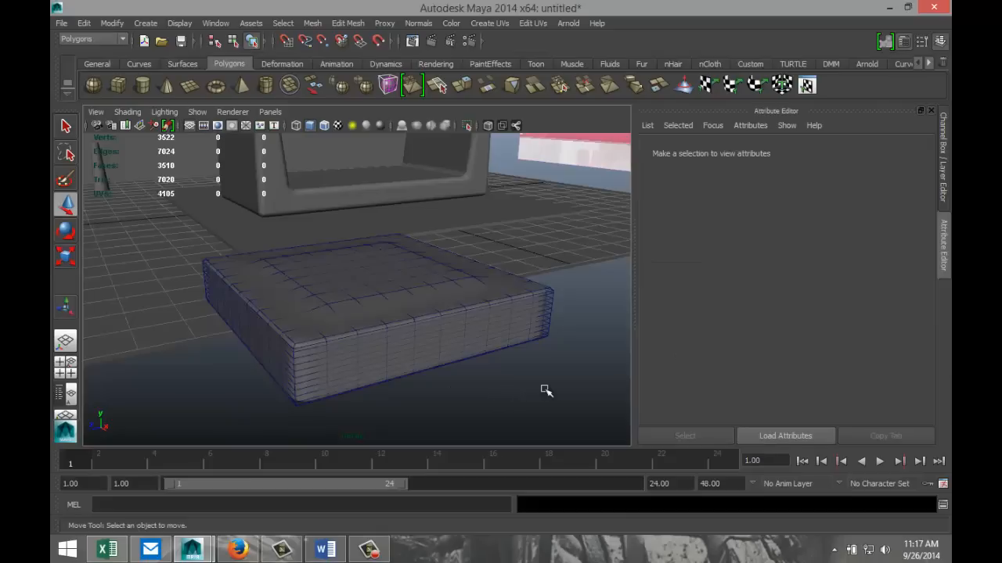
pyautogui.click(524, 342)
pyautogui.keyDown('alt'); pyautogui.moveTo(524, 342); pyautogui.dragTo(523, 384); pyautogui.keyUp('alt')
pyautogui.moveTo(419, 342); pyautogui.dragTo(460, 266, button='right')
pyautogui.click(422, 325)
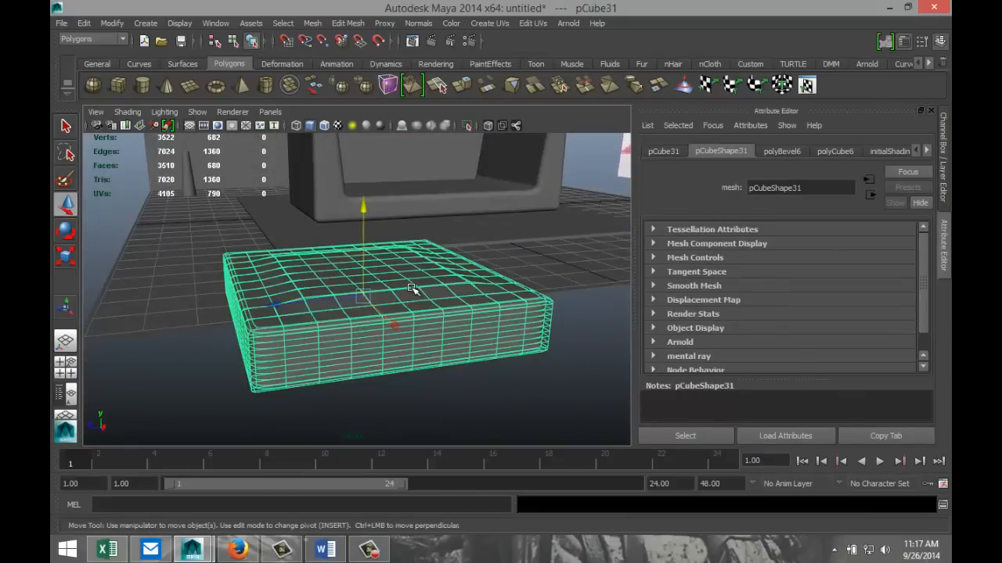
# Step: Try a Smooth operation on the cushion mesh and undo it
pyautogui.keyDown('shift'); pyautogui.moveTo(414, 290); pyautogui.dragTo(392, 358, button='right'); pyautogui.keyUp('shift')
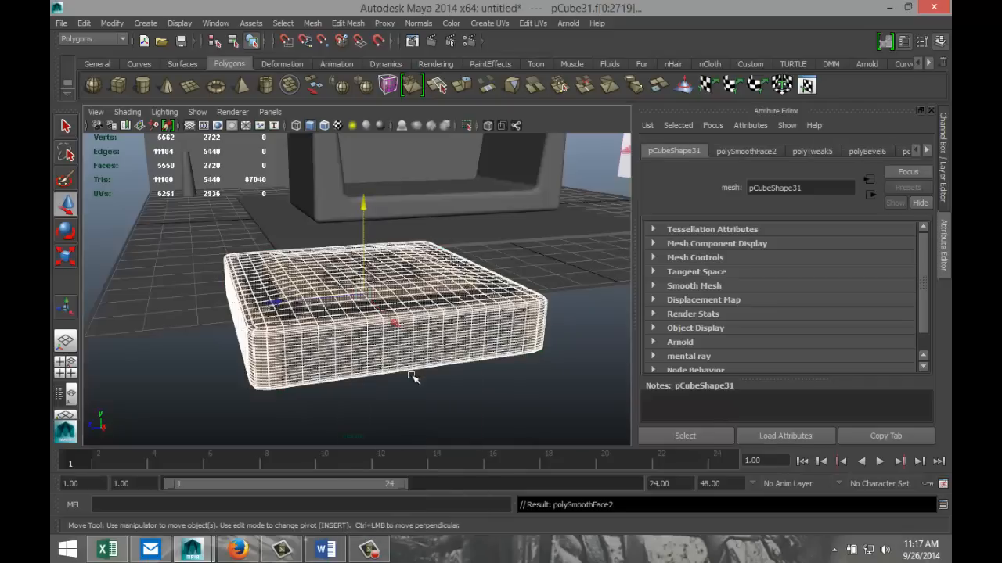
pyautogui.click(475, 404)
pyautogui.keyDown('alt'); pyautogui.moveTo(239, 358); pyautogui.dragTo(313, 380); pyautogui.keyUp('alt')
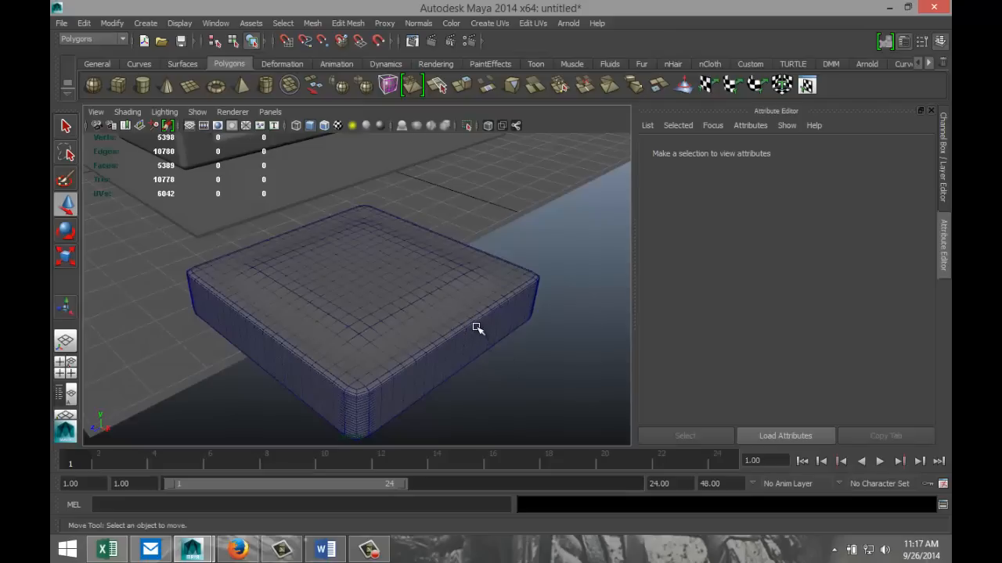
pyautogui.hotkey('ctrl', 'z')
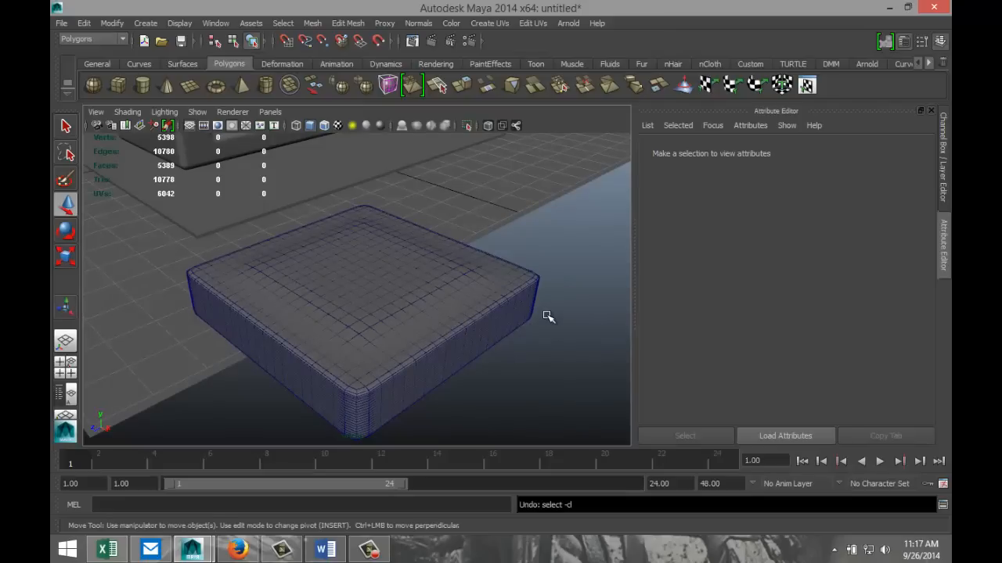
pyautogui.hotkey('ctrl', 'z')
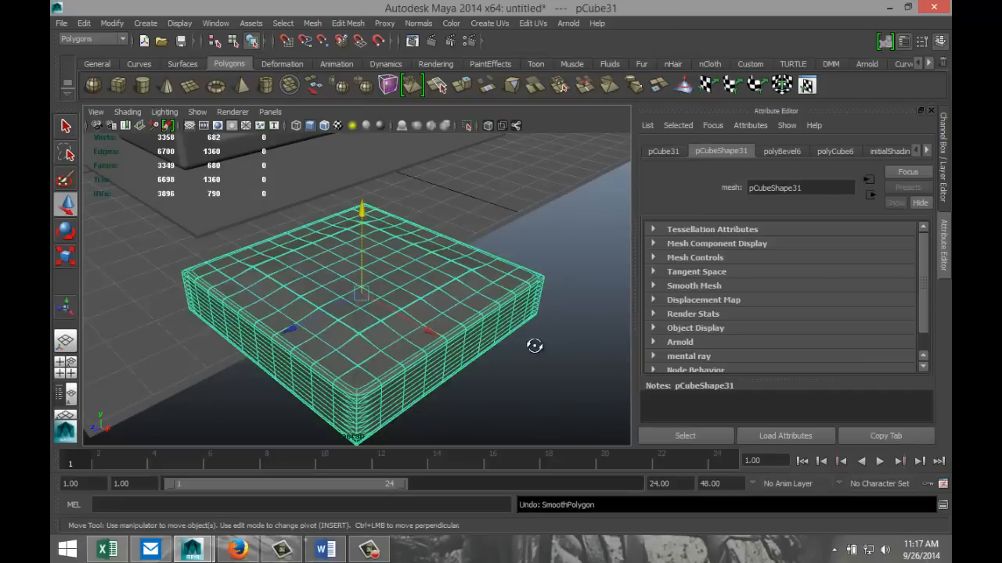
# Step: Apply Smooth to the cushion mesh and deselect it
pyautogui.keyDown('alt'); pyautogui.moveTo(532, 344); pyautogui.dragTo(496, 331); pyautogui.keyUp('alt')
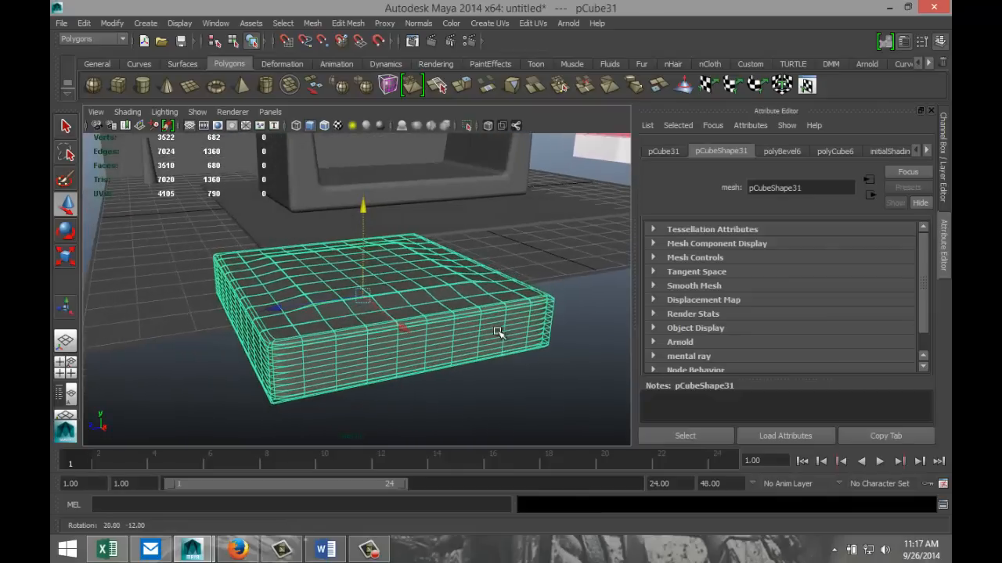
pyautogui.keyDown('shift'); pyautogui.rightClick(429, 281); pyautogui.keyUp('shift')
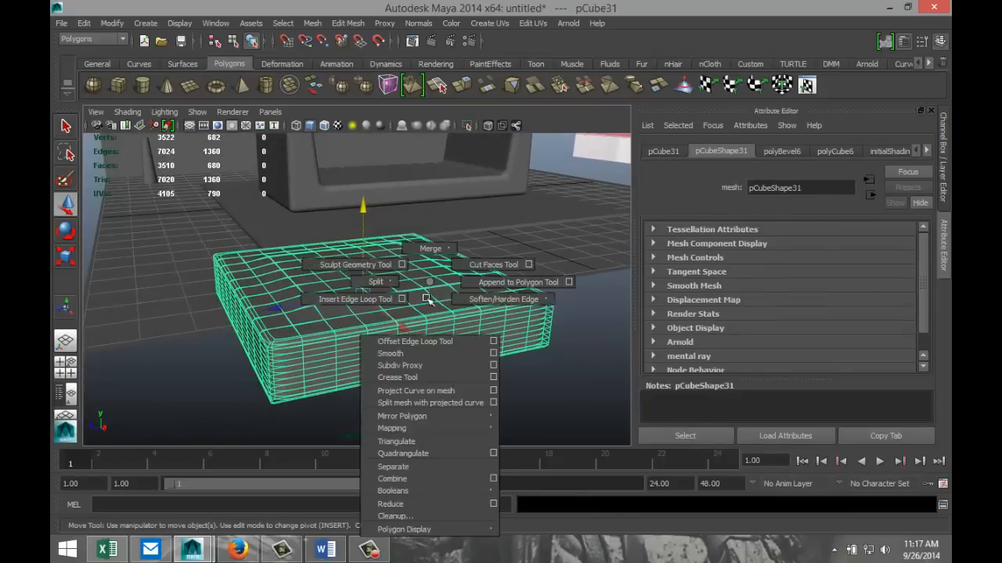
pyautogui.click(390, 354)
pyautogui.click(486, 407)
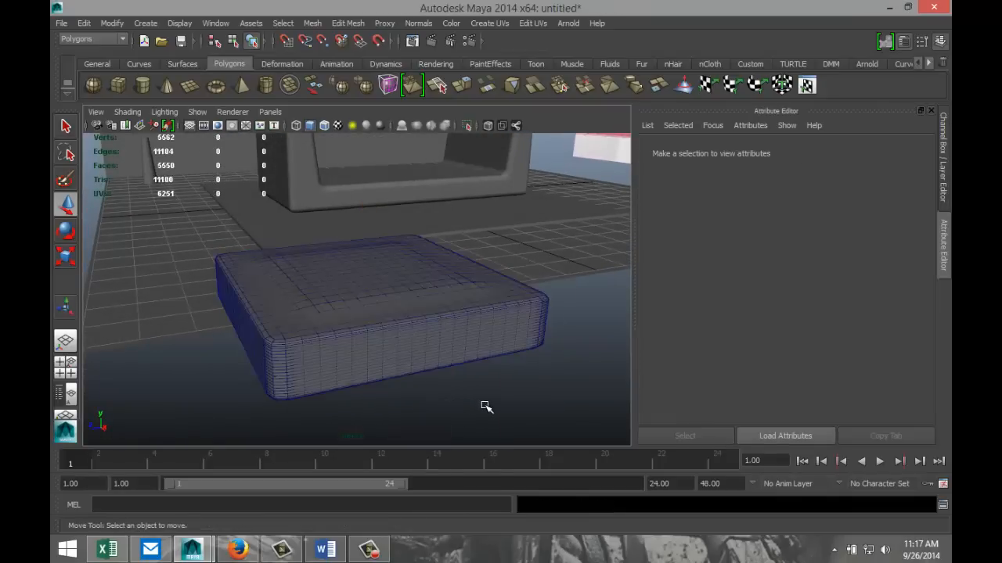
# Step: Move the cushion onto the sofa base beside the left armrest, at about X -0.09, Y 1.6, Z 1.5
pyautogui.keyDown('alt'); pyautogui.moveTo(469, 384); pyautogui.dragTo(461, 383); pyautogui.keyUp('alt')
pyautogui.scroll(-6, 462, 365)
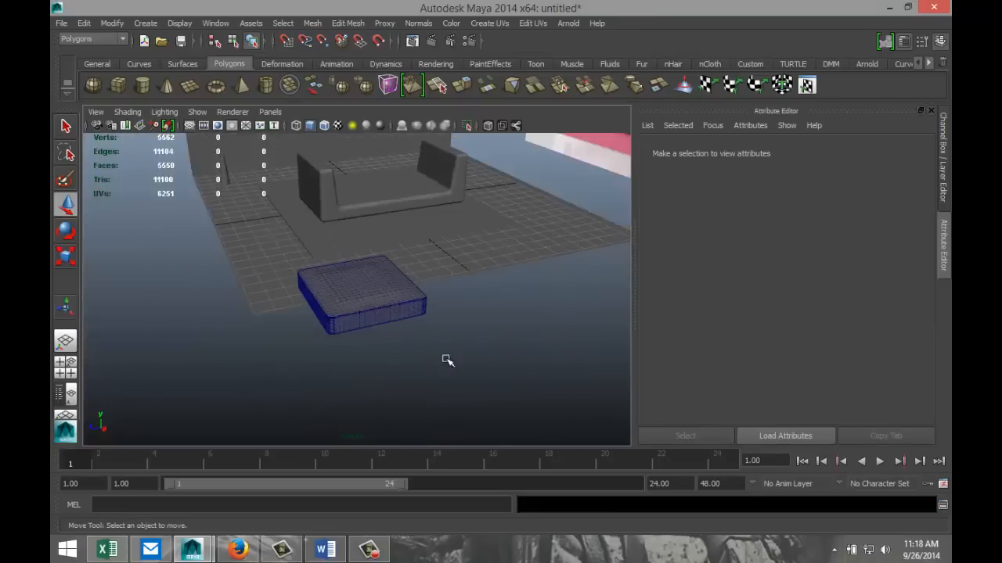
pyautogui.keyDown('alt'); pyautogui.moveTo(380, 348); pyautogui.dragTo(348, 222); pyautogui.keyUp('alt')
pyautogui.click(353, 287)
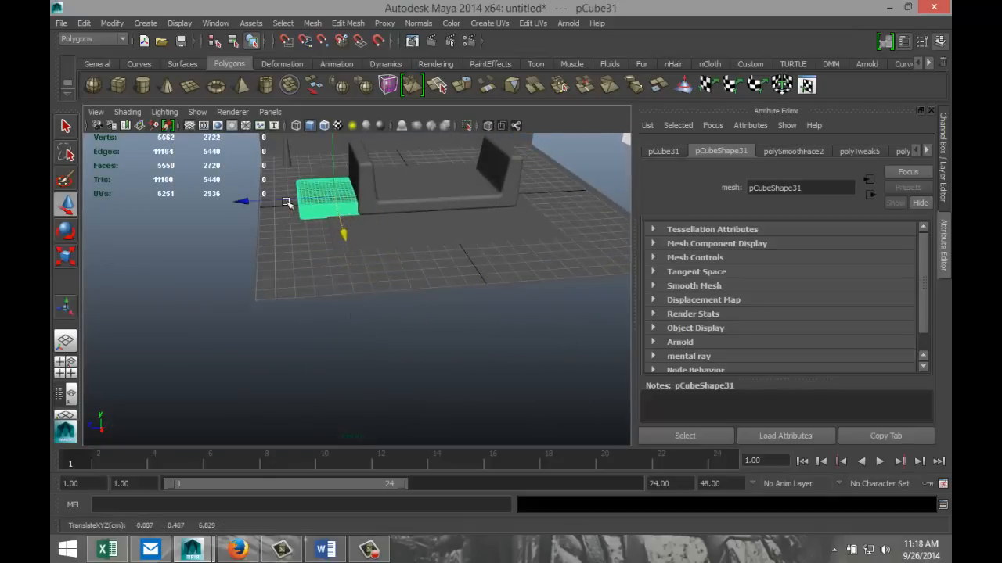
pyautogui.moveTo(286, 202); pyautogui.dragTo(417, 154)
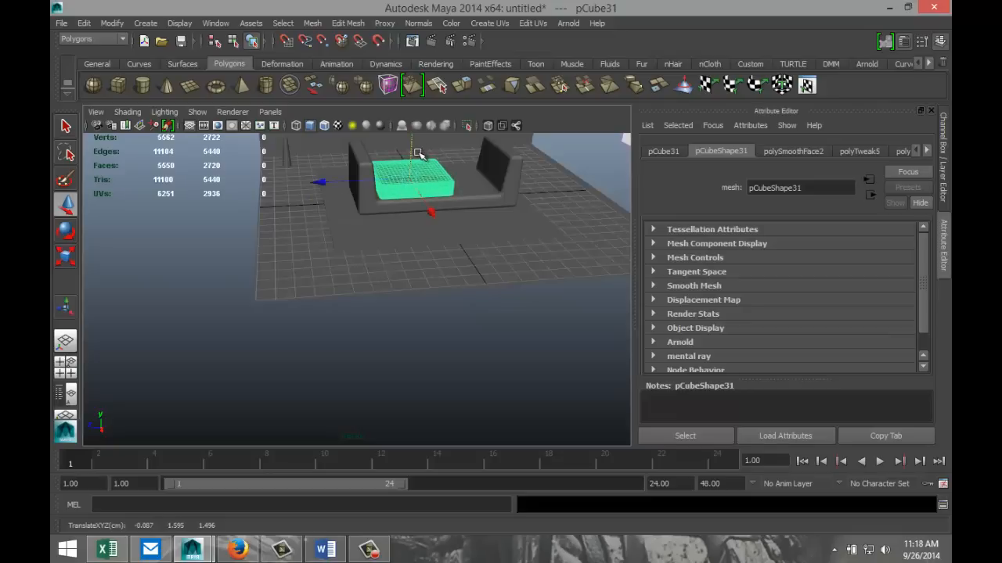
# Step: In the top view, scale the cushion down uniformly to about 0.77
pyautogui.press('f')
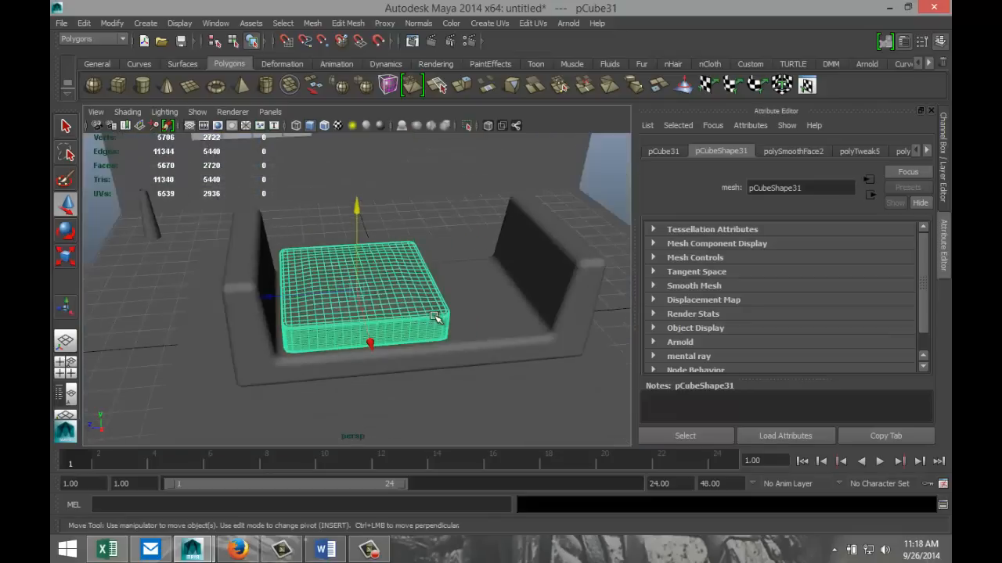
pyautogui.click(65, 364)
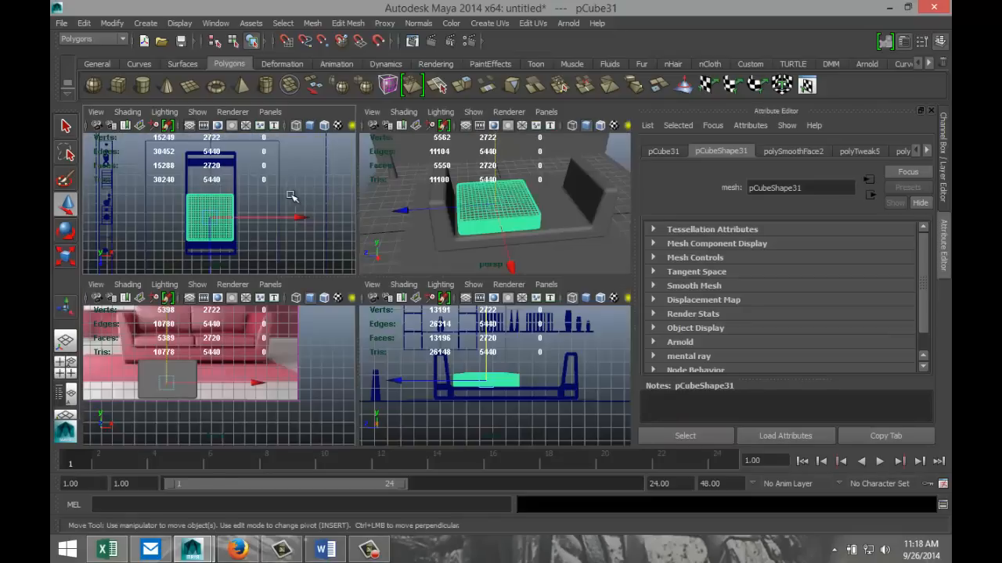
pyautogui.press('space')
pyautogui.scroll(-2, 425, 331)
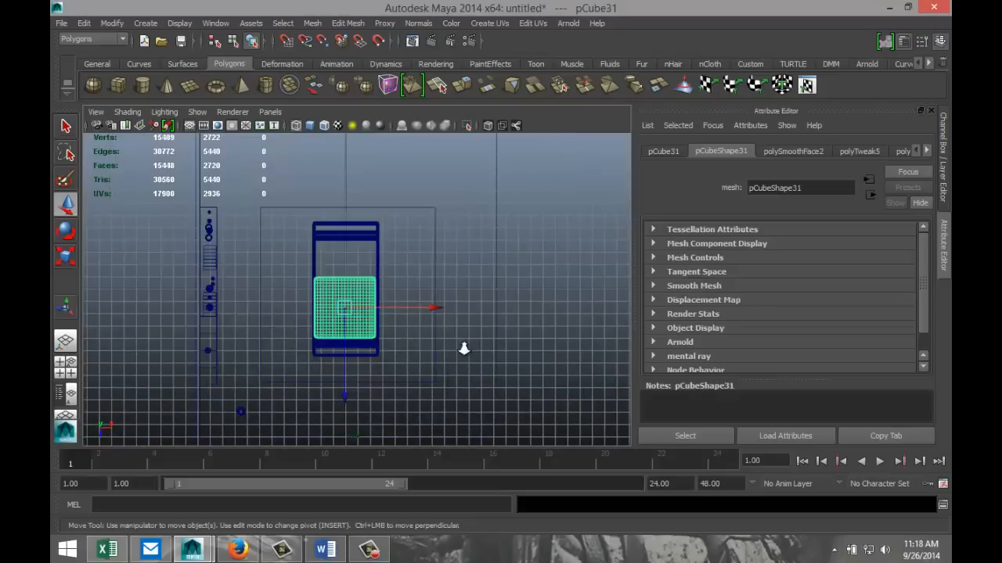
pyautogui.scroll(6, 464, 348)
pyautogui.keyDown('alt'); pyautogui.moveTo(469, 362); pyautogui.dragTo(483, 273, button='middle'); pyautogui.keyUp('alt')
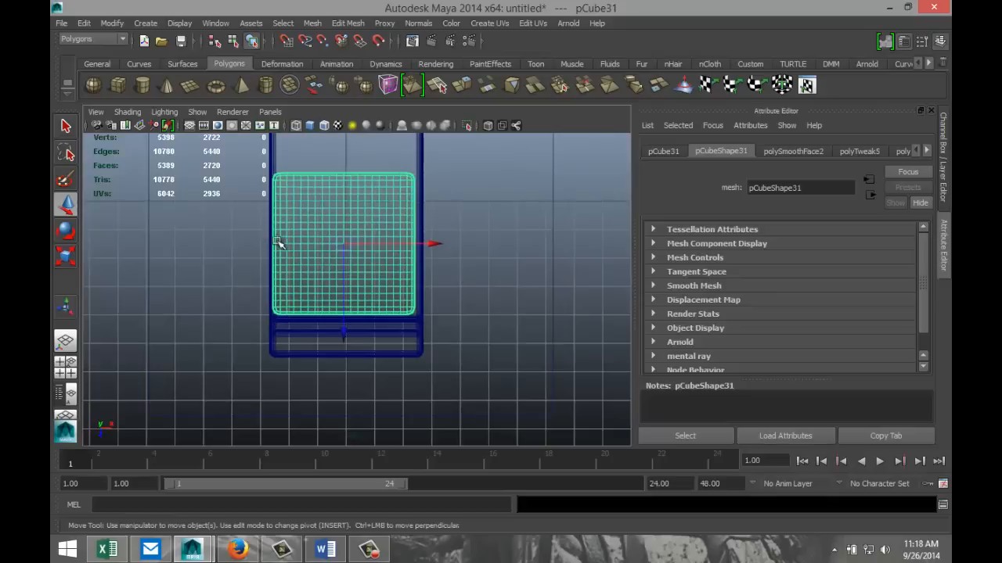
pyautogui.press('r')
pyautogui.moveTo(344, 247); pyautogui.dragTo(326, 257)
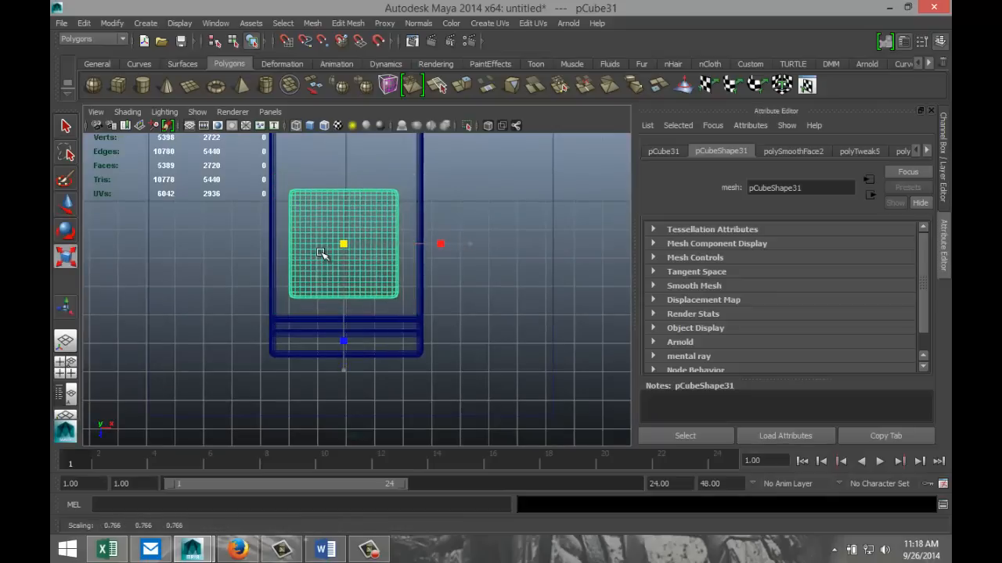
# Step: Move the cushion to the sofa's front edge and against the armrest, at about X 1, Z 2.07
pyautogui.press('w')
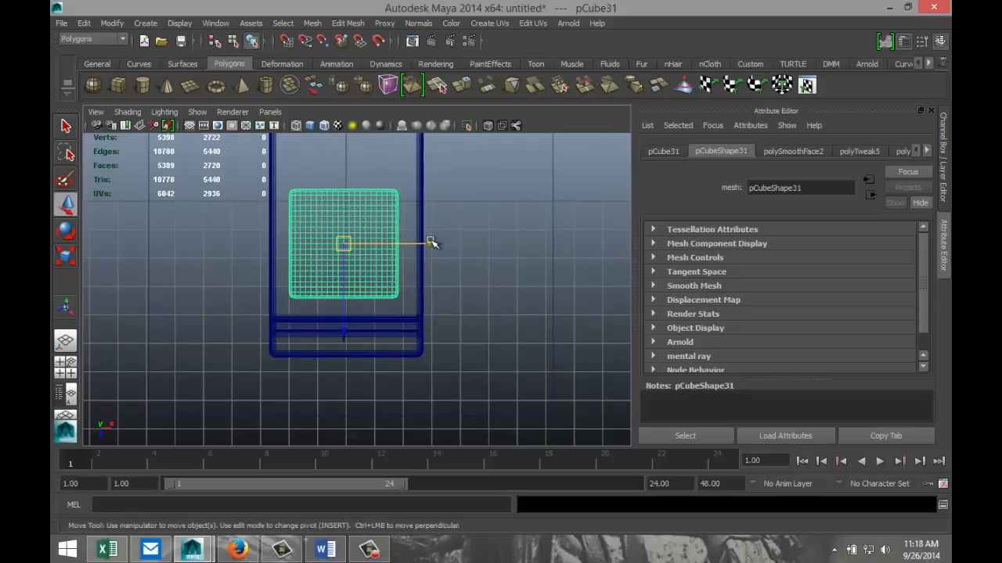
pyautogui.moveTo(432, 243); pyautogui.dragTo(459, 246)
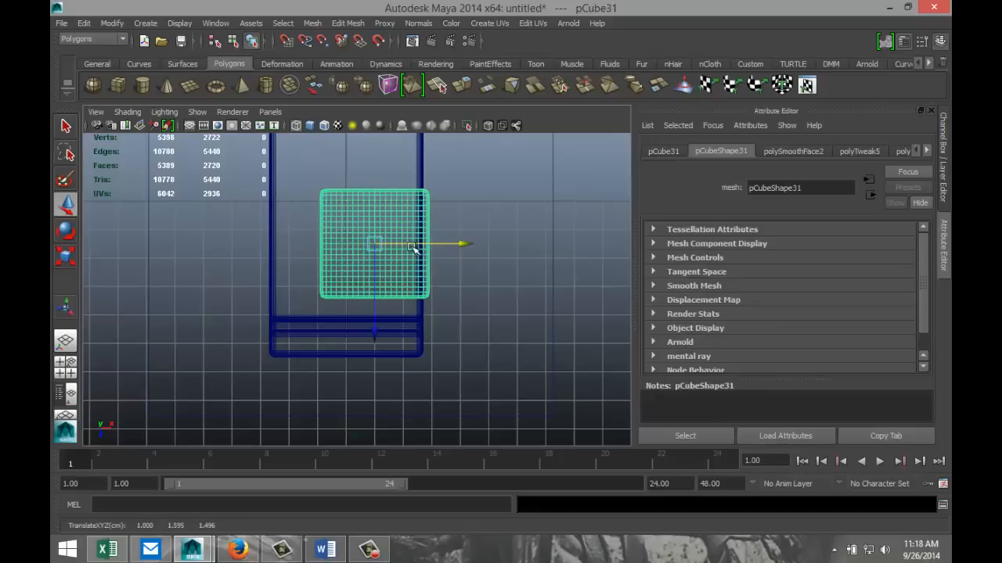
pyautogui.moveTo(376, 278); pyautogui.dragTo(377, 294)
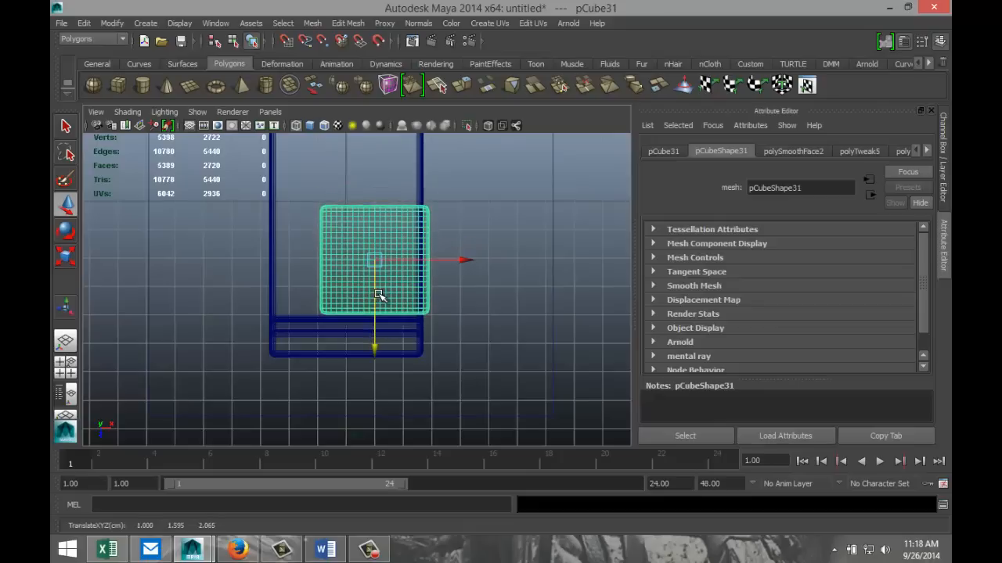
pyautogui.scroll(-4, 465, 300)
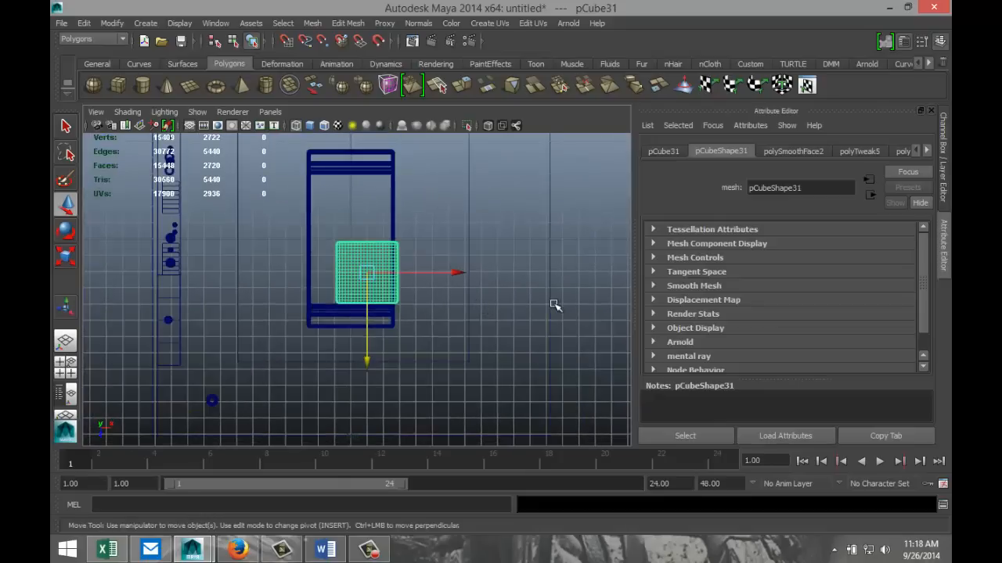
# Step: Duplicate the seat cushion and move the copy along Z beside the original, to about Z -1.96
pyautogui.hotkey('ctrl', 'd')
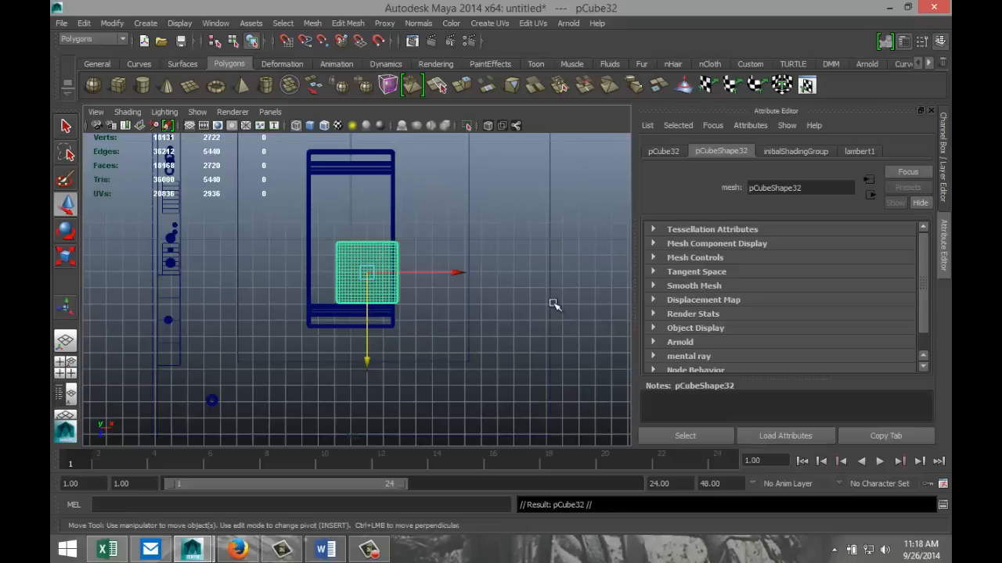
pyautogui.moveTo(368, 356); pyautogui.dragTo(373, 291)
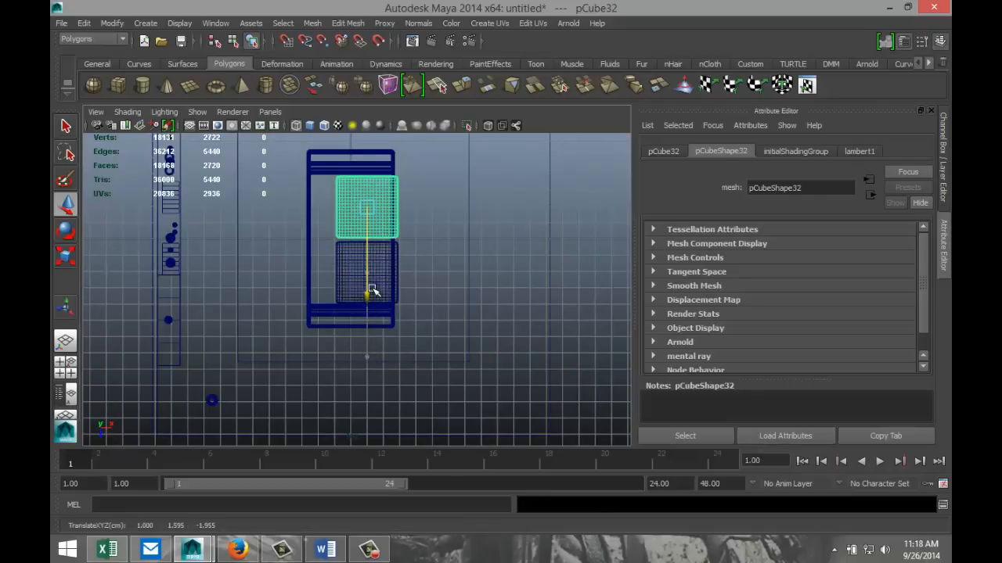
pyautogui.click(66, 363)
pyautogui.press('space')
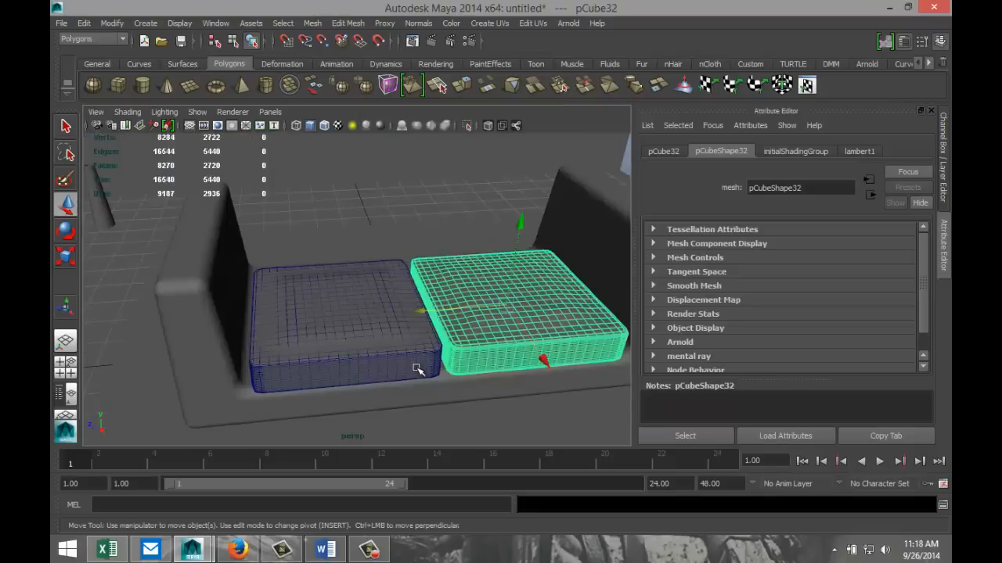
pyautogui.keyDown('alt'); pyautogui.moveTo(407, 389); pyautogui.dragTo(415, 431); pyautogui.keyUp('alt')
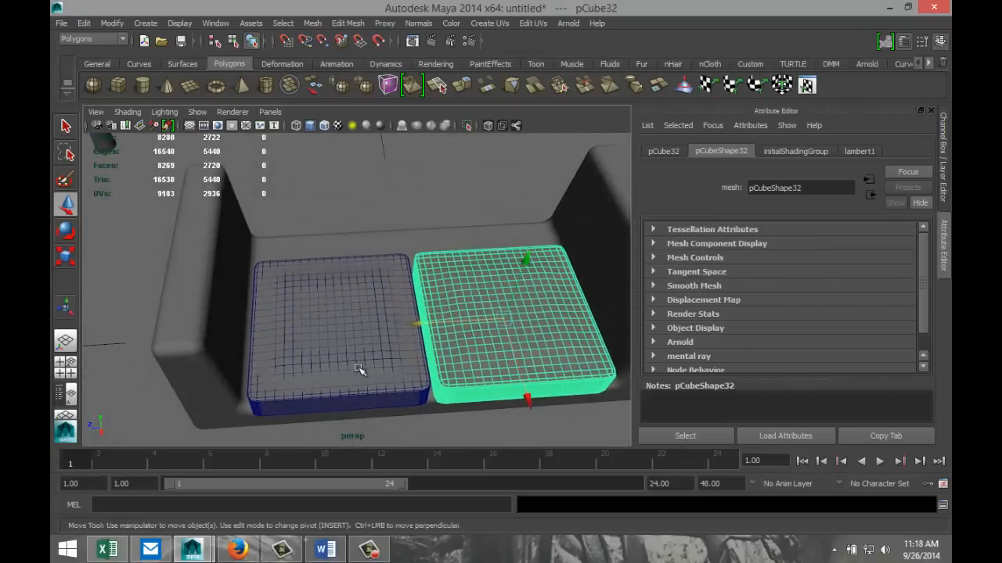
# Step: Scale both seat cushions up together uniformly to about 0.834
pyautogui.click(346, 345)
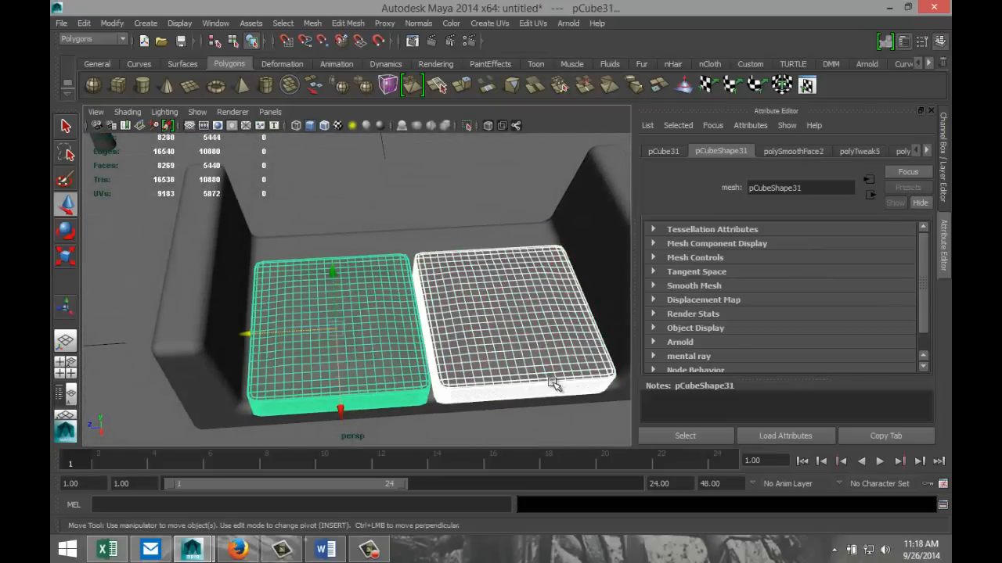
pyautogui.press('r')
pyautogui.moveTo(341, 328); pyautogui.dragTo(349, 328)
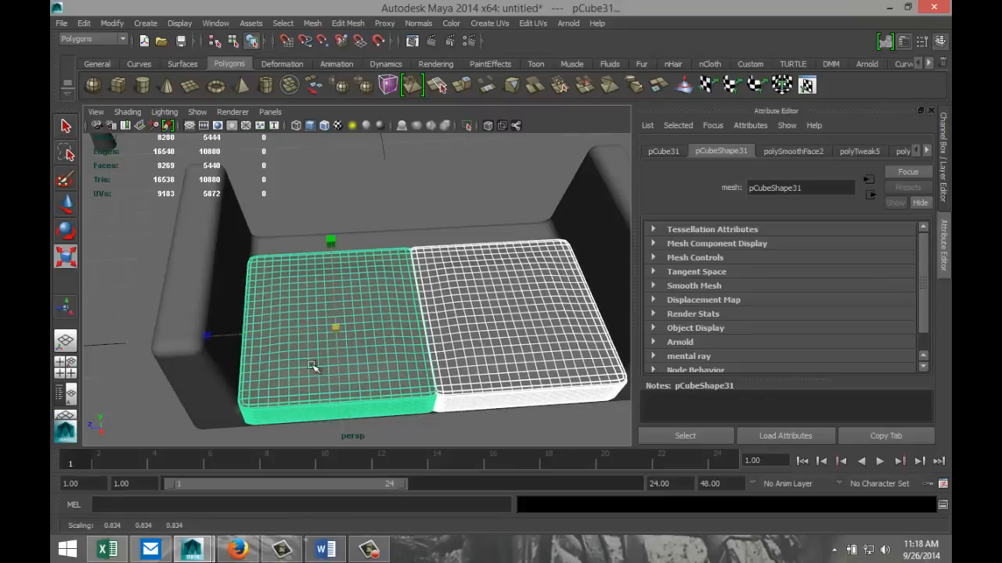
# Step: Shift the cushions toward the left armrest, the left one to about Z 2.2, and move the right one back to leave a narrow gap
pyautogui.press('w')
pyautogui.moveTo(251, 333); pyautogui.dragTo(296, 333)
pyautogui.click(324, 184)
pyautogui.click(306, 345)
pyautogui.click(515, 368)
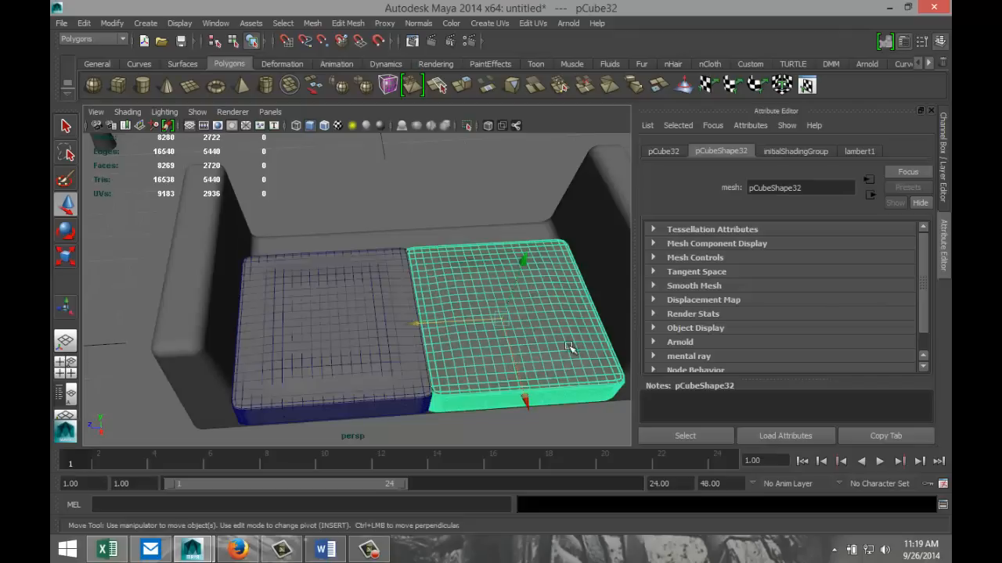
pyautogui.moveTo(443, 322); pyautogui.dragTo(454, 325)
# Step: In the side view, lower both seat cushions onto the sofa base, to about Y 1.54
pyautogui.keyDown('alt'); pyautogui.moveTo(396, 412); pyautogui.dragTo(381, 359); pyautogui.keyUp('alt')
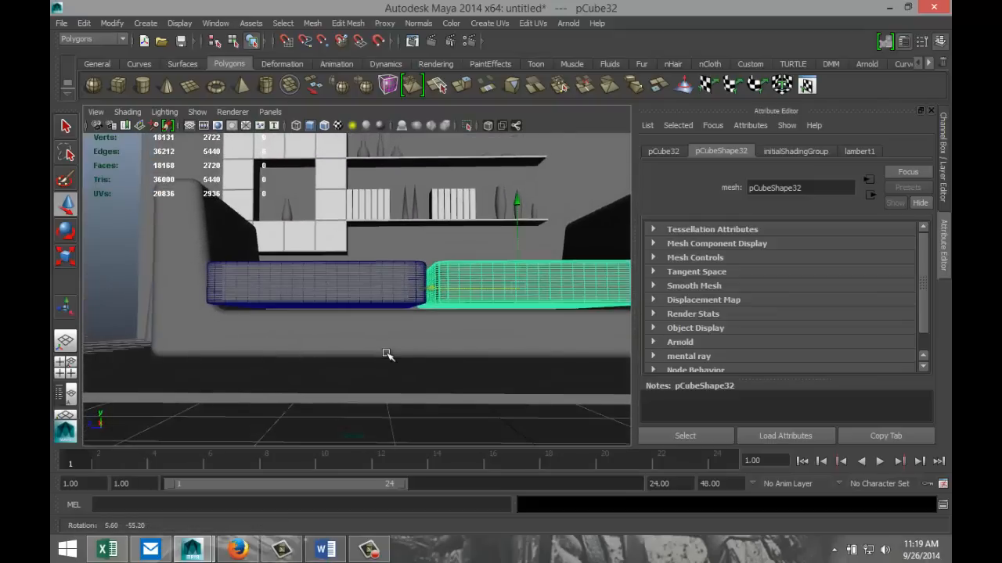
pyautogui.click(65, 367)
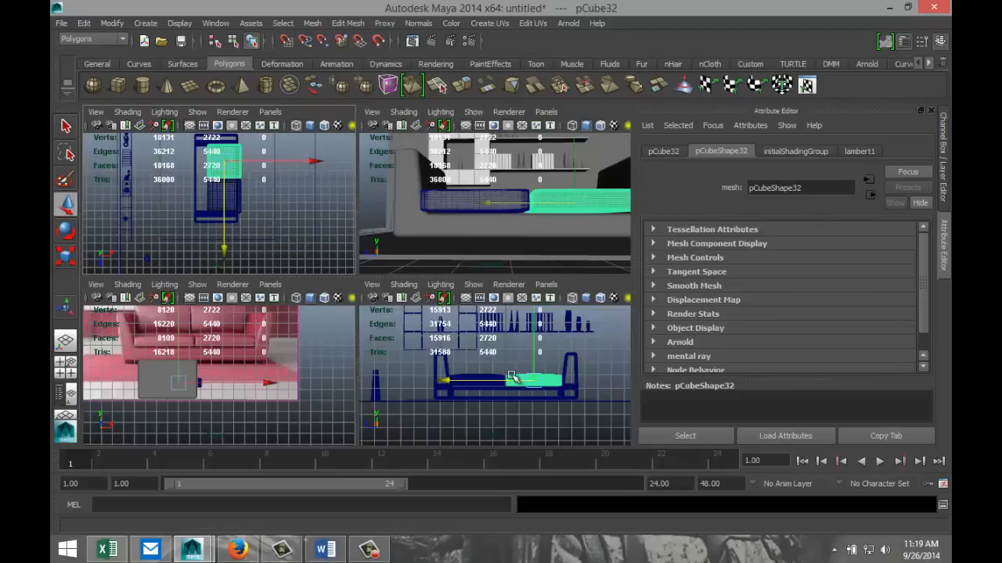
pyautogui.press('space')
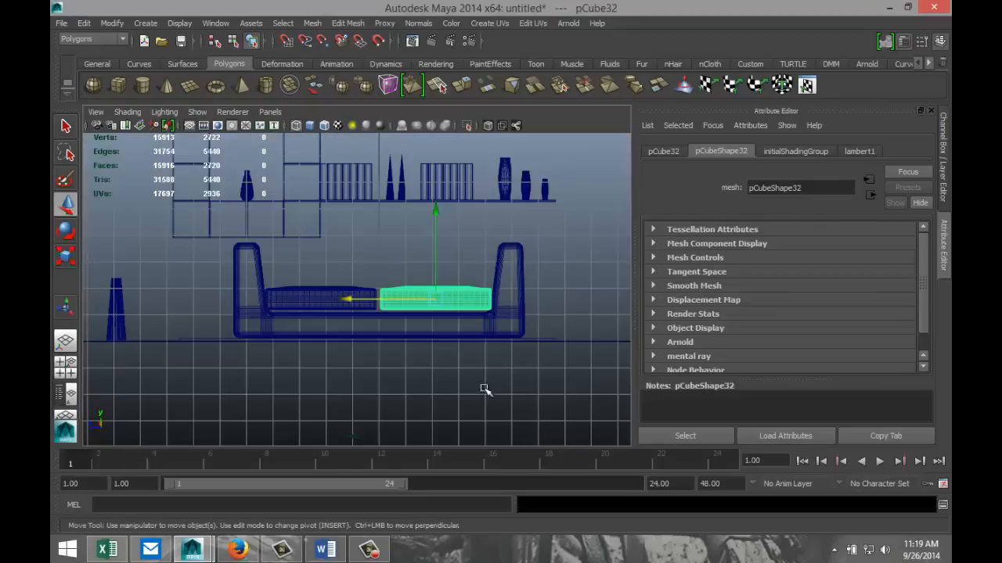
pyautogui.keyDown('shift'); pyautogui.click(312, 292); pyautogui.keyUp('shift')
pyautogui.click(324, 248)
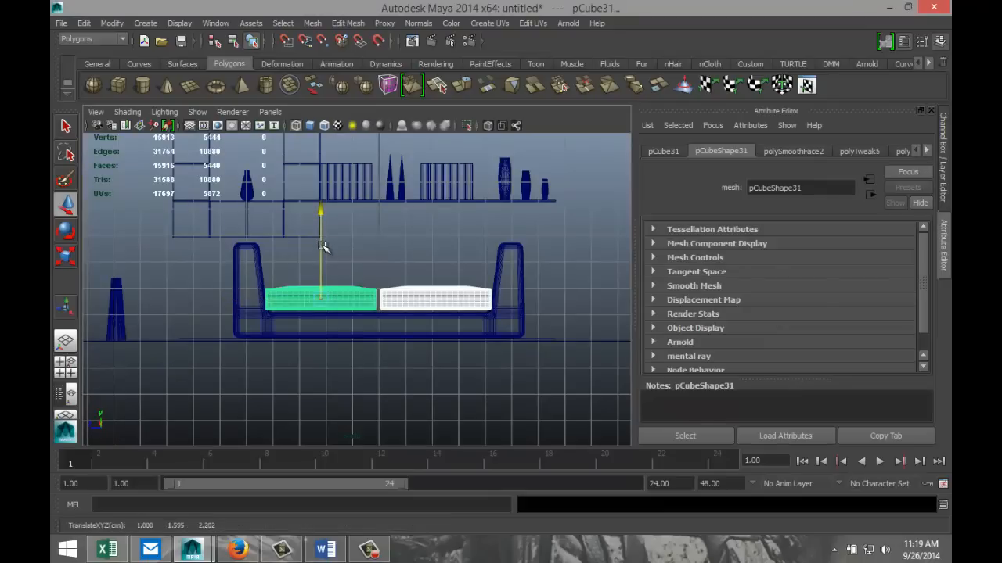
pyautogui.moveTo(324, 245); pyautogui.dragTo(325, 248)
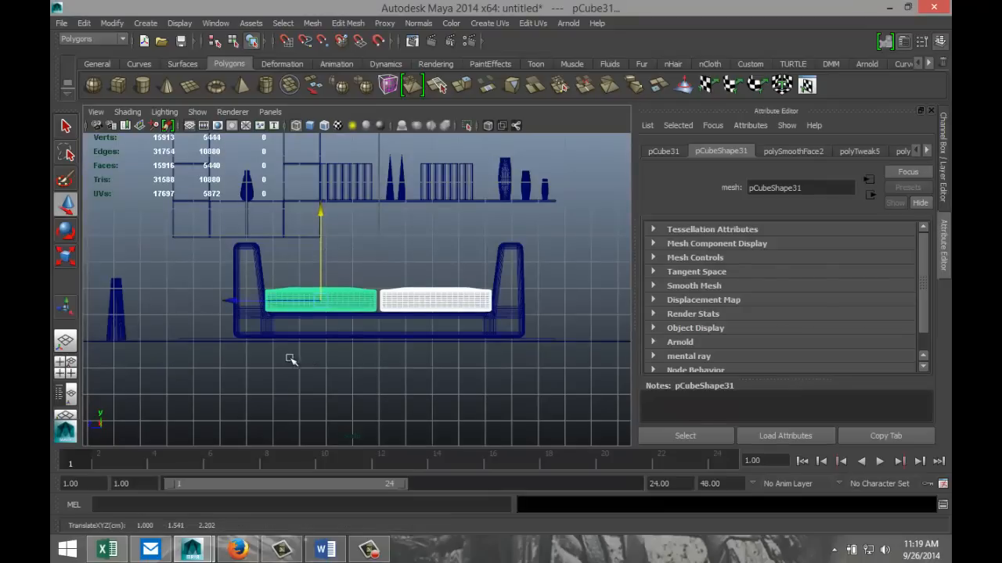
# Step: Duplicate both seat cushions and move the copies along X behind the originals, toward the sofa's back
pyautogui.keyDown('alt'); pyautogui.moveTo(274, 356); pyautogui.dragTo(275, 383); pyautogui.keyUp('alt')
pyautogui.press('space')
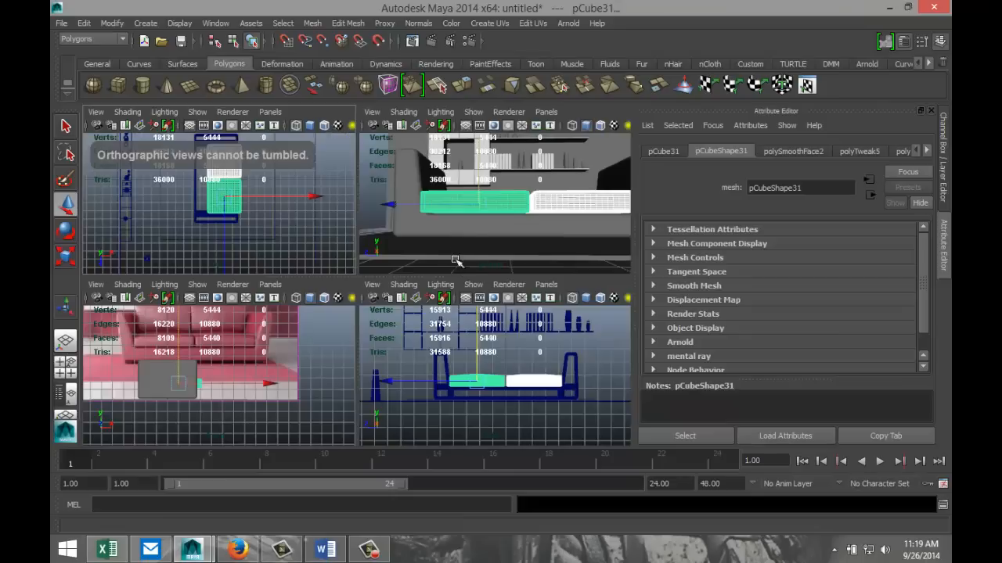
pyautogui.press('space')
pyautogui.scroll(-3, 442, 282)
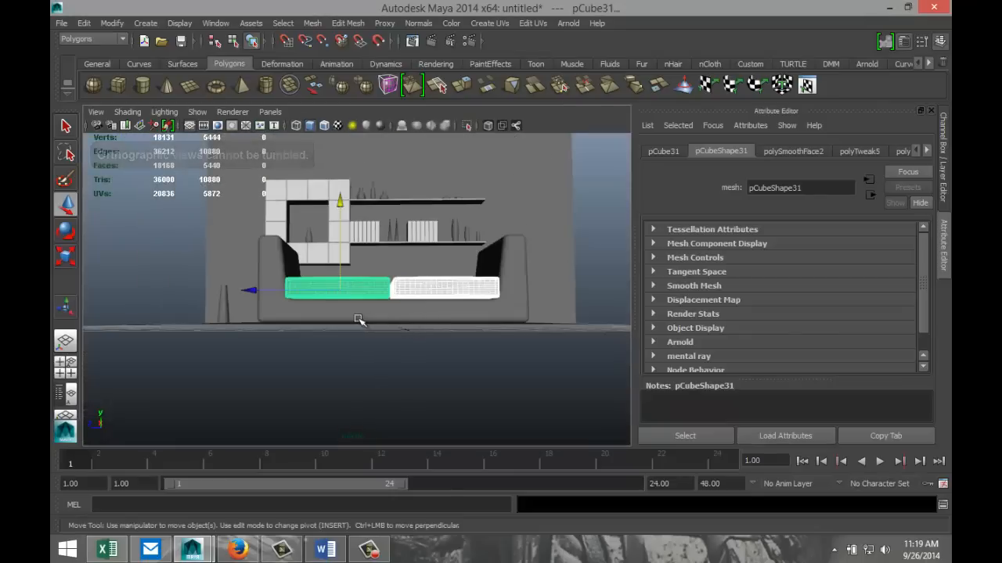
pyautogui.keyDown('alt'); pyautogui.moveTo(359, 319); pyautogui.dragTo(391, 371); pyautogui.keyUp('alt')
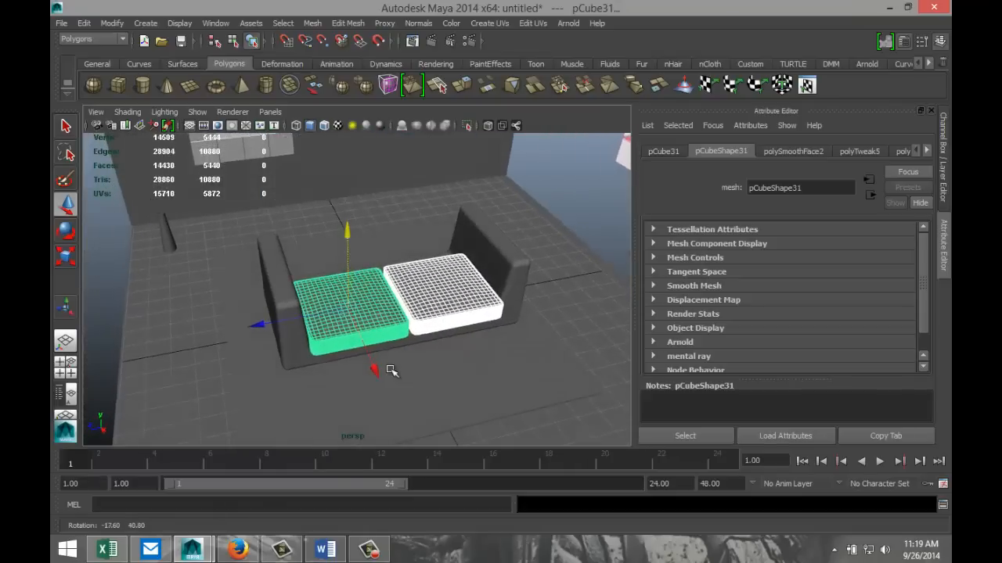
pyautogui.keyDown('alt'); pyautogui.moveTo(466, 361); pyautogui.dragTo(436, 354); pyautogui.keyUp('alt')
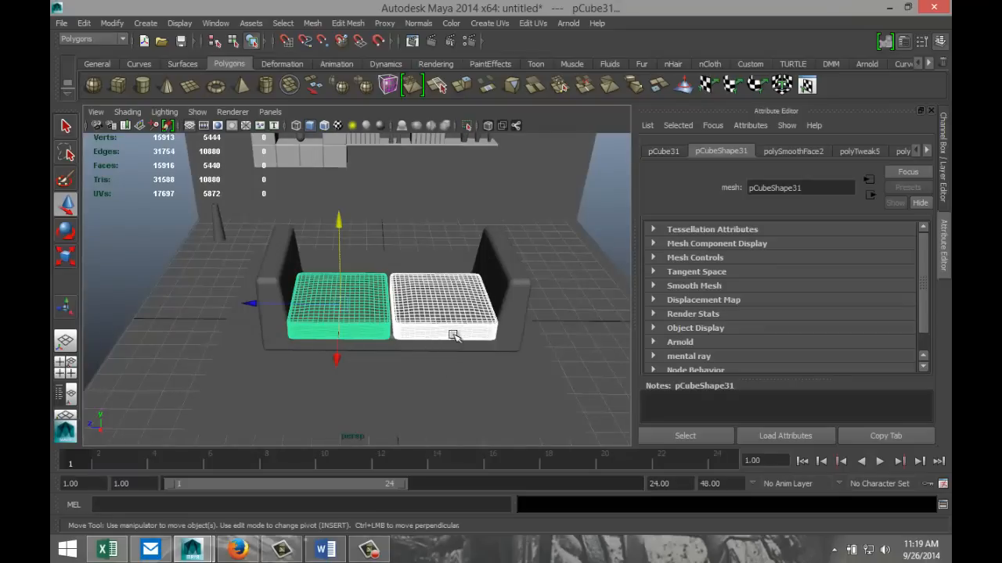
pyautogui.hotkey('ctrl', 'd')
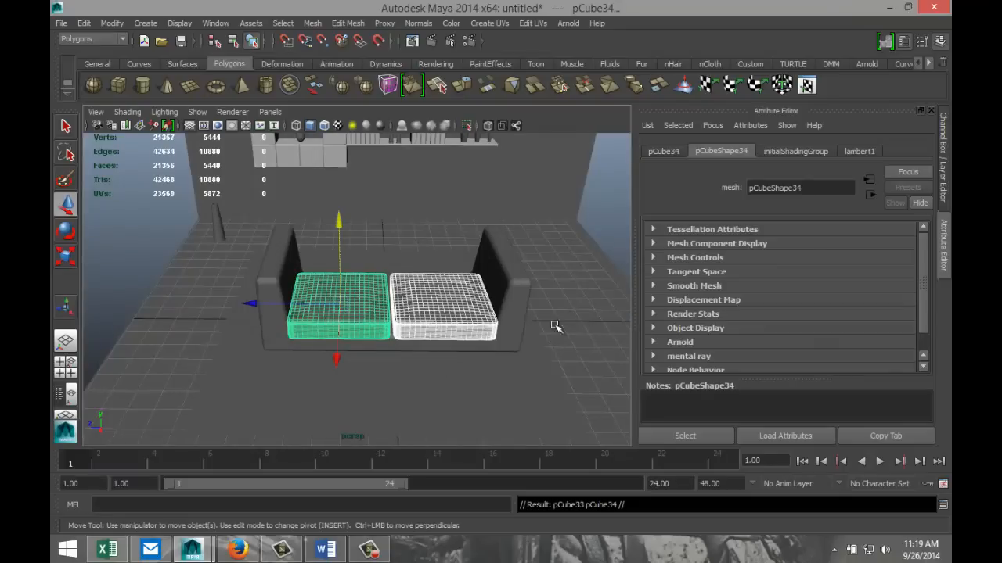
pyautogui.moveTo(336, 360); pyautogui.dragTo(354, 294)
# Step: Rotate the two duplicated cushions about Z to about -79.3° so they stand as leaning back cushions
pyautogui.press('e')
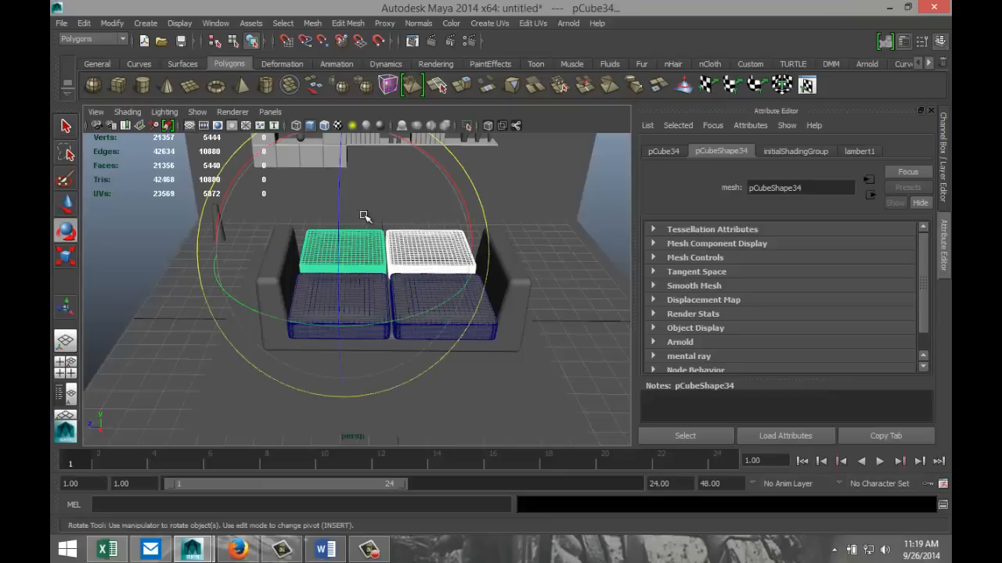
pyautogui.moveTo(337, 182); pyautogui.dragTo(351, 355)
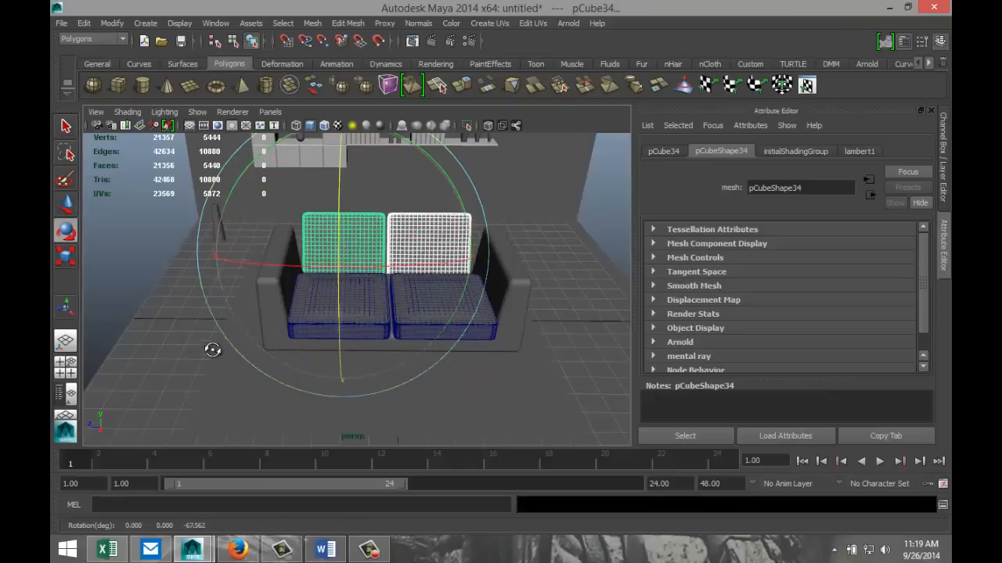
pyautogui.keyDown('alt'); pyautogui.moveTo(212, 346); pyautogui.dragTo(379, 333); pyautogui.keyUp('alt')
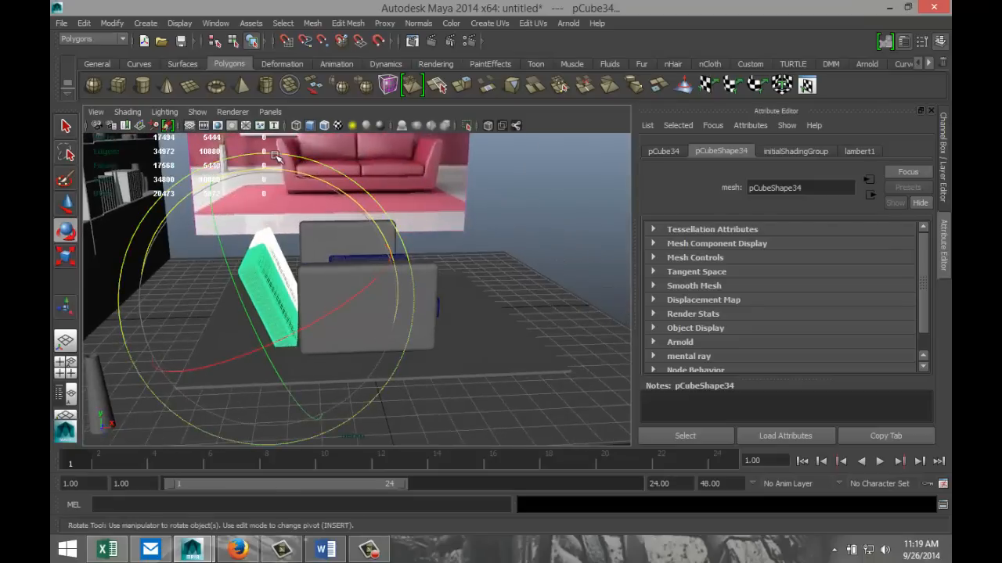
pyautogui.moveTo(305, 177); pyautogui.dragTo(327, 180)
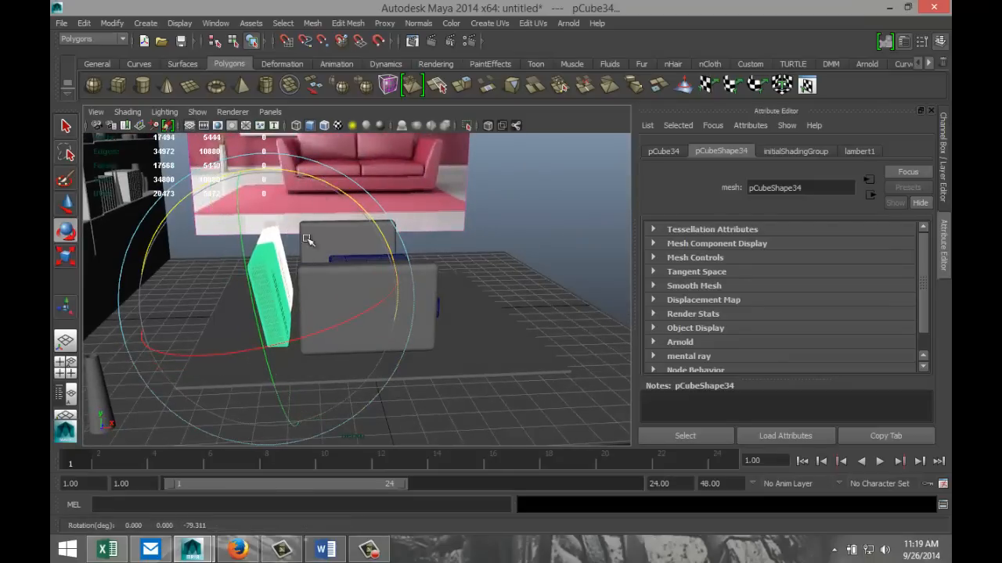
# Step: Raise the back cushions and move them forward over the sofa's rear edge, to about X -1.91, Y 3.52
pyautogui.press('w')
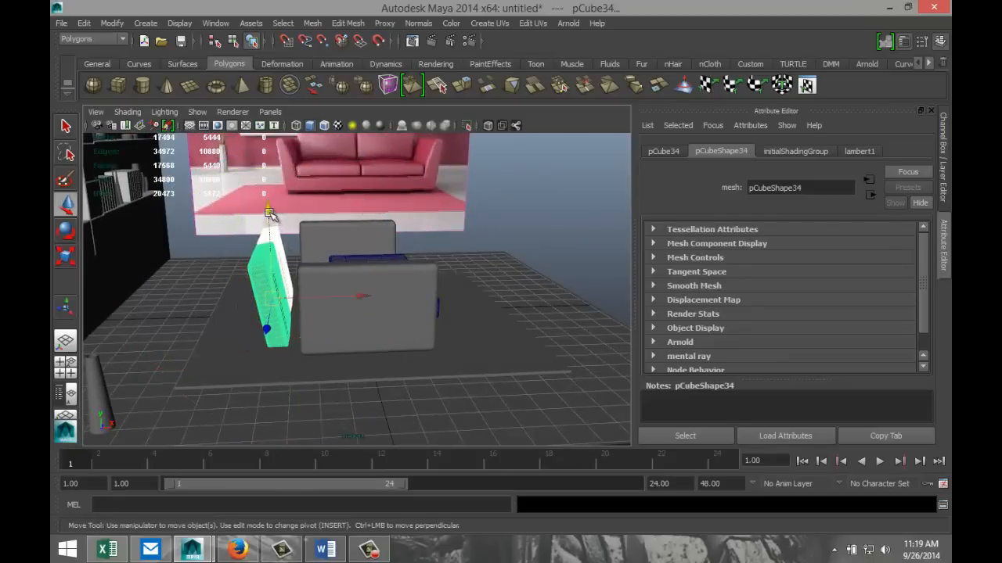
pyautogui.moveTo(271, 209); pyautogui.dragTo(270, 166)
pyautogui.moveTo(332, 249); pyautogui.dragTo(398, 258)
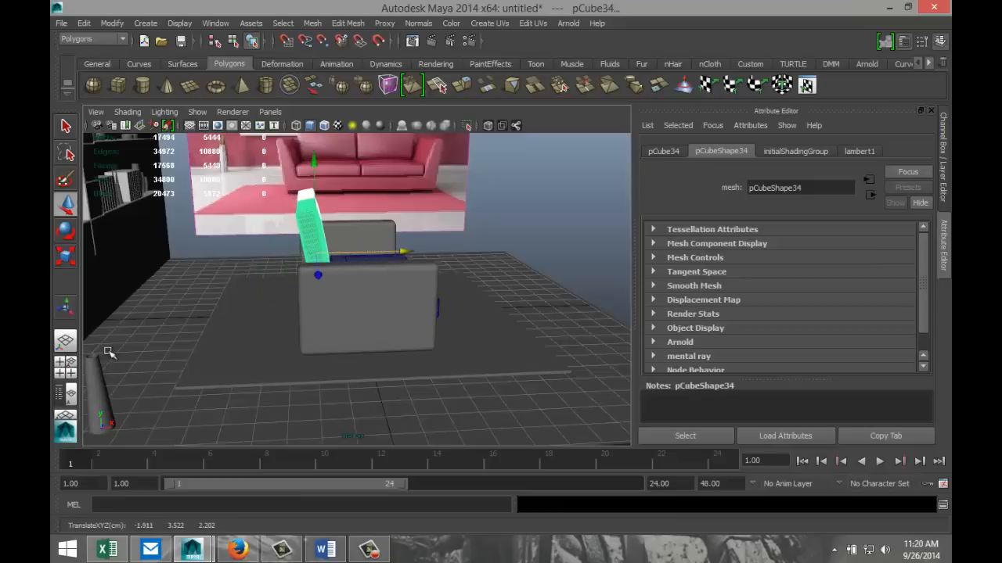
# Step: In the side view, reduce the back cushions' height to a scale of about 0.498 and lower them to about Y 2.49
pyautogui.click(66, 364)
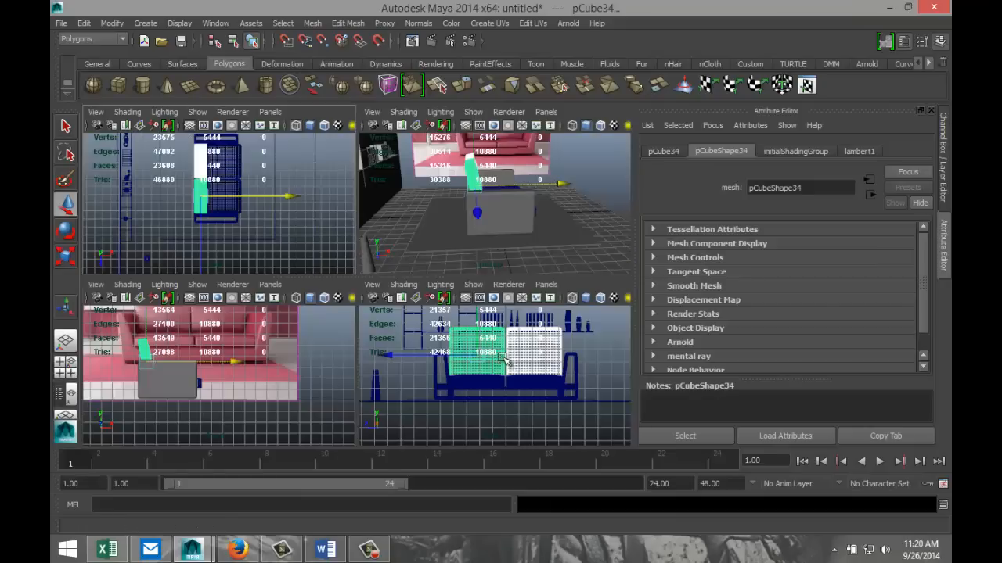
pyautogui.press('space')
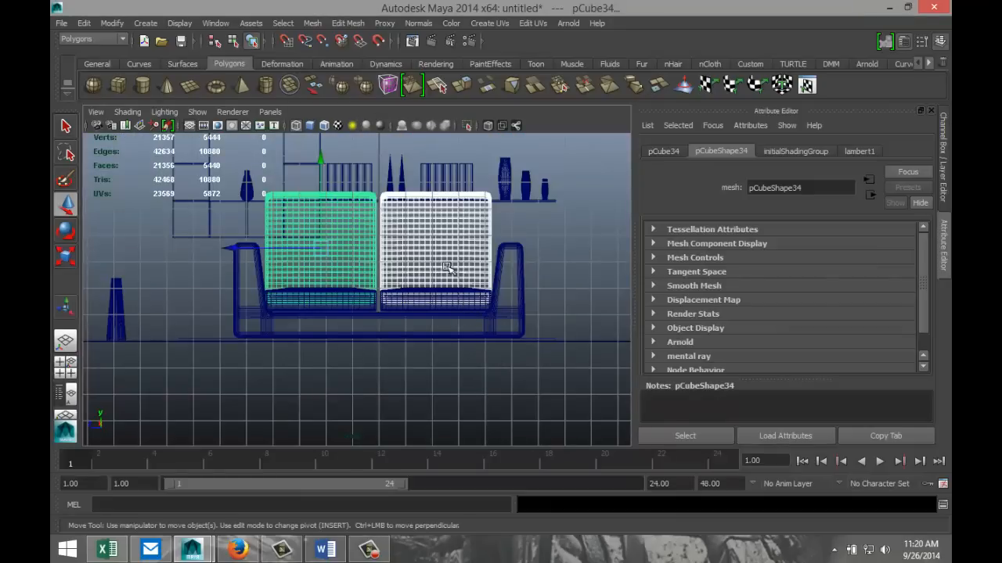
pyautogui.press('r')
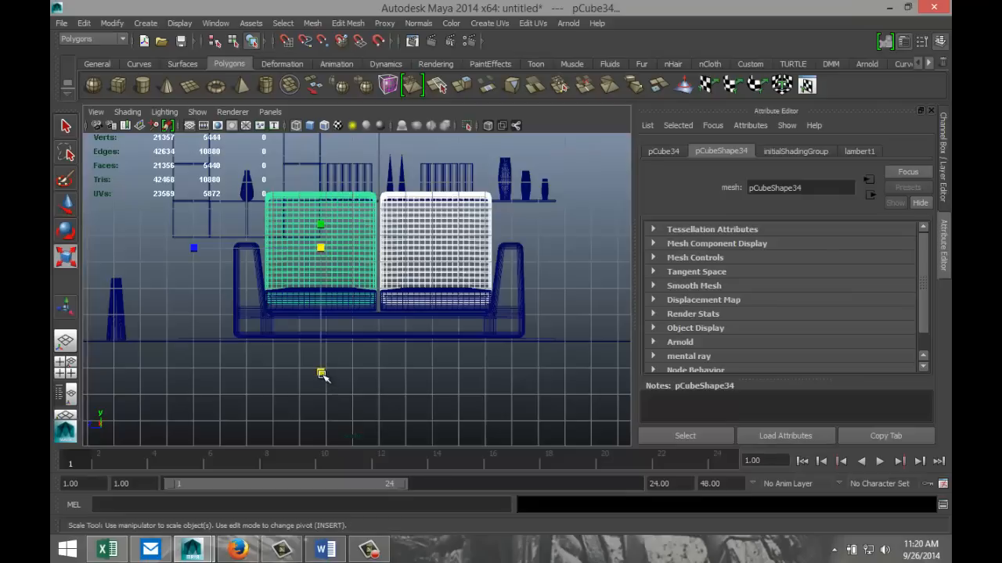
pyautogui.moveTo(321, 374); pyautogui.dragTo(320, 323)
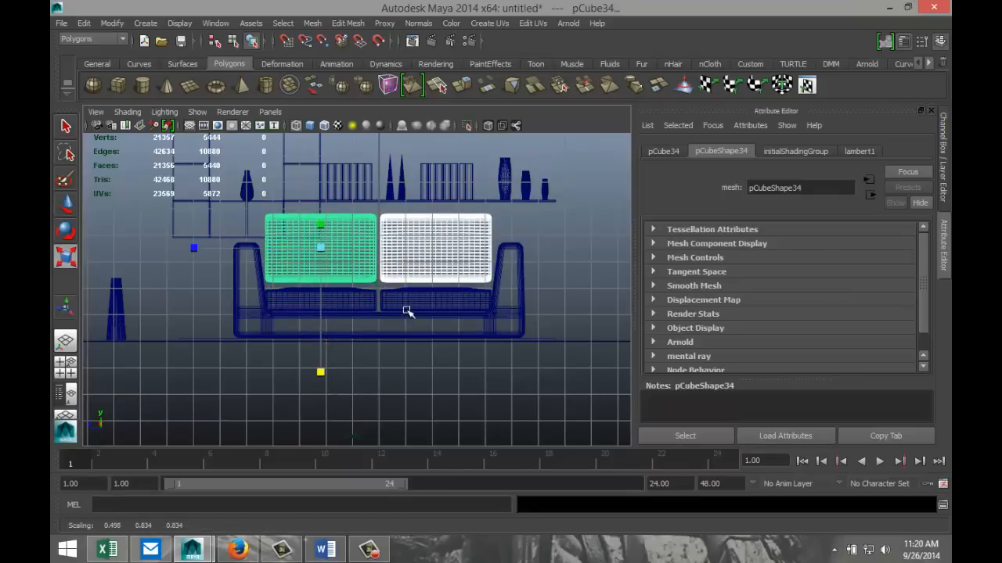
pyautogui.press('w')
pyautogui.moveTo(321, 169); pyautogui.dragTo(325, 197)
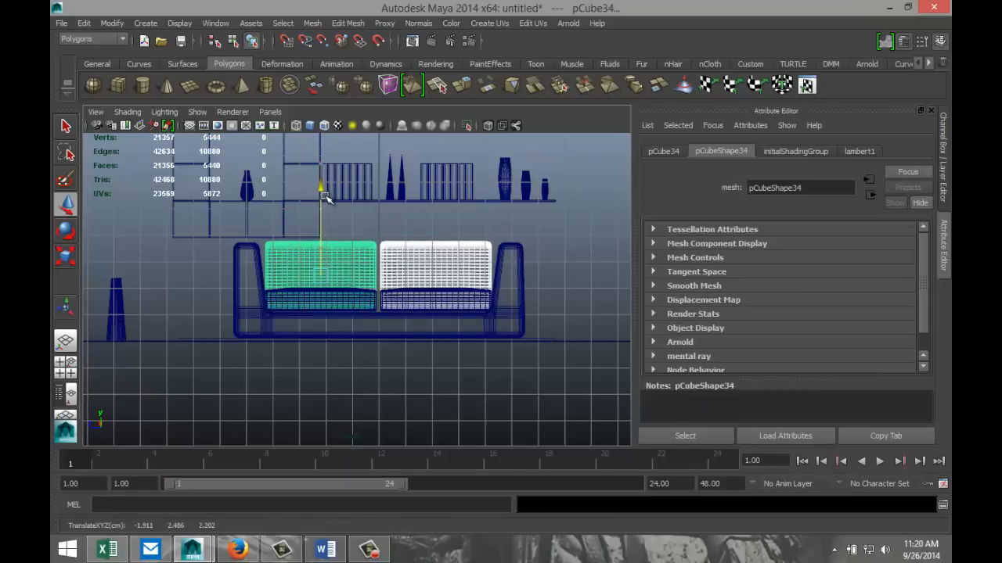
# Step: Increase the back cushions' height to a scale of about 0.604 so they rise slightly above the armrests
pyautogui.click(65, 362)
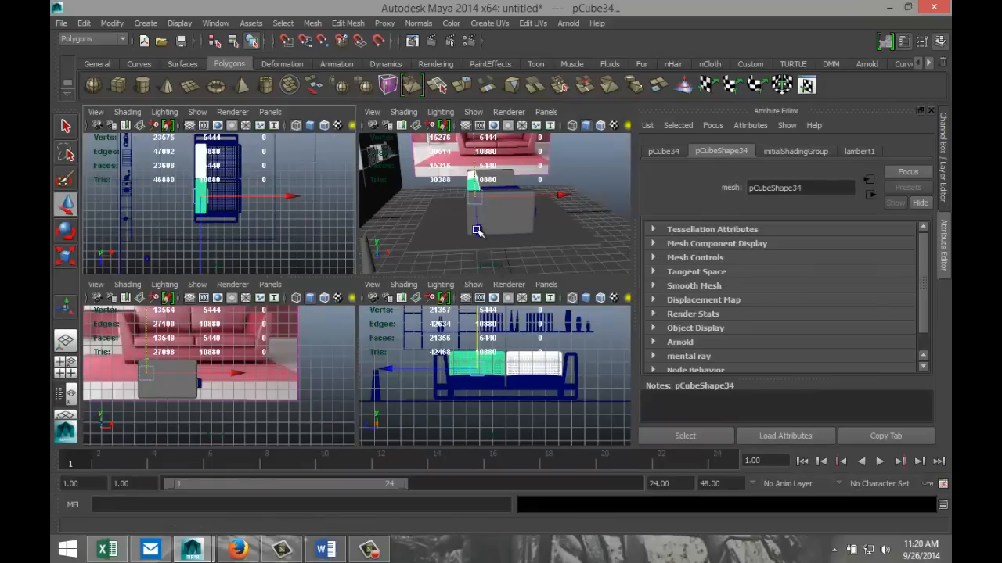
pyautogui.keyDown('alt'); pyautogui.moveTo(476, 231); pyautogui.dragTo(468, 216); pyautogui.keyUp('alt')
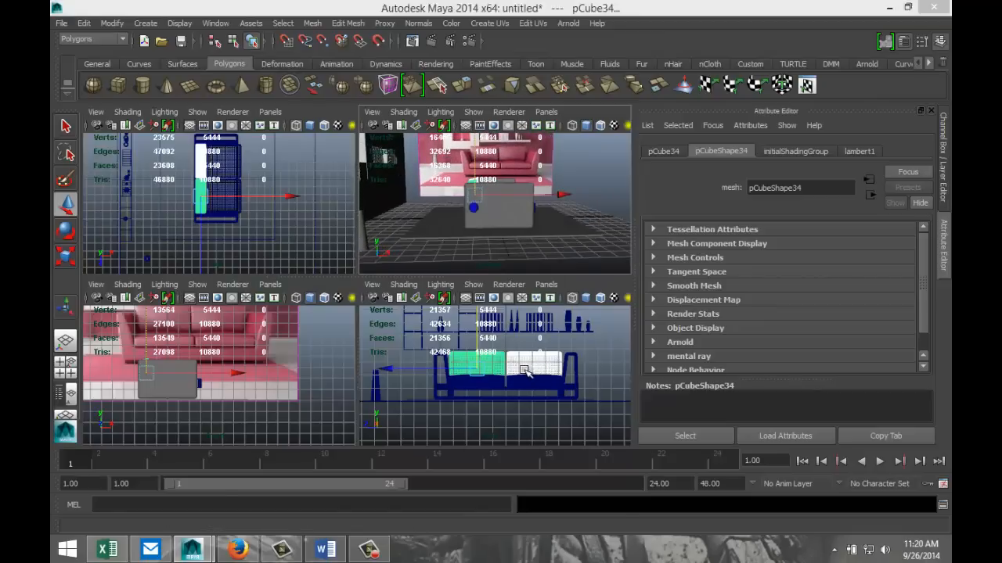
pyautogui.press('space')
pyautogui.press('r')
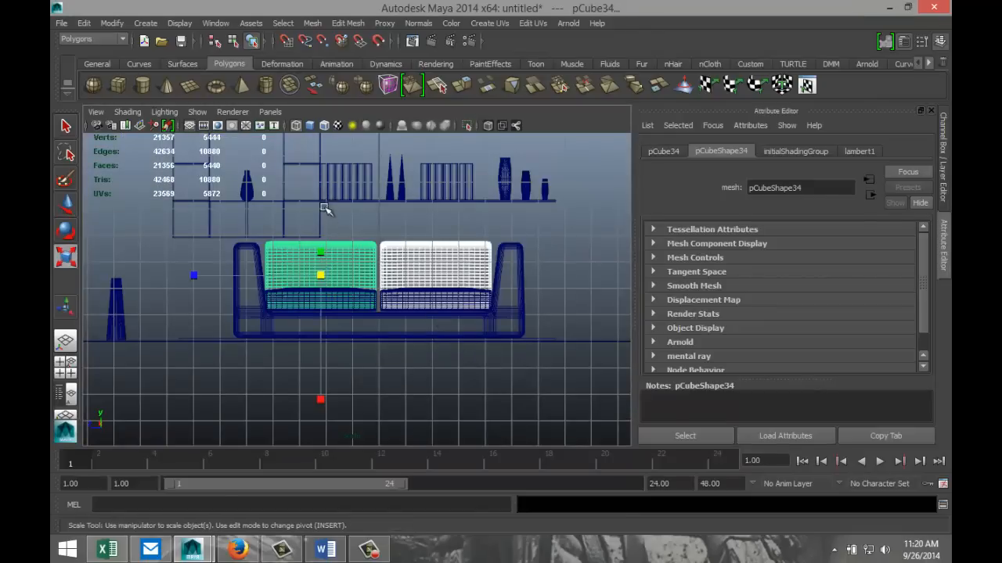
pyautogui.moveTo(321, 400); pyautogui.dragTo(322, 428)
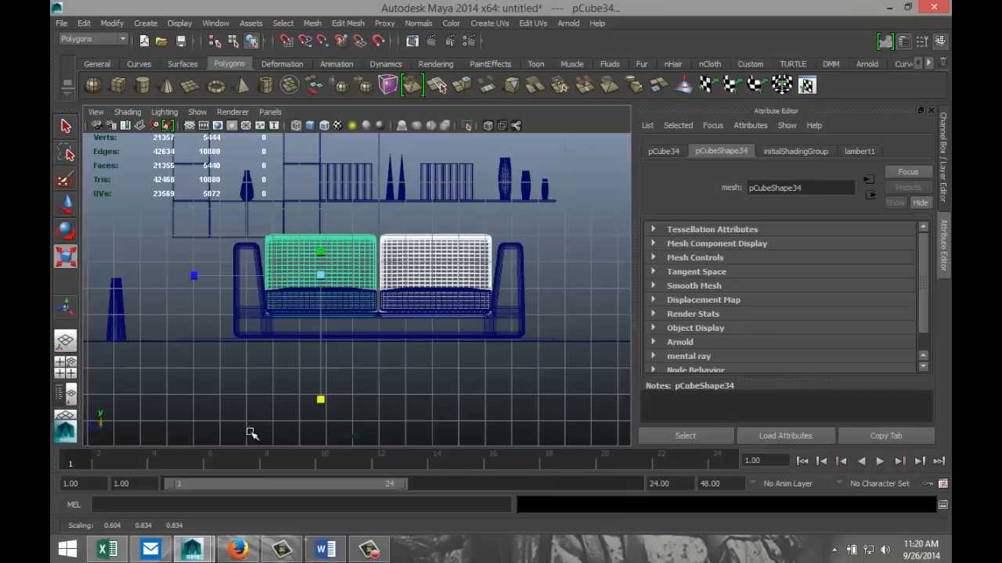
# Step: In the wireframe front view, raise the back cushions to about Y 2.77 and shift them forward to about X -1.82
pyautogui.click(70, 374)
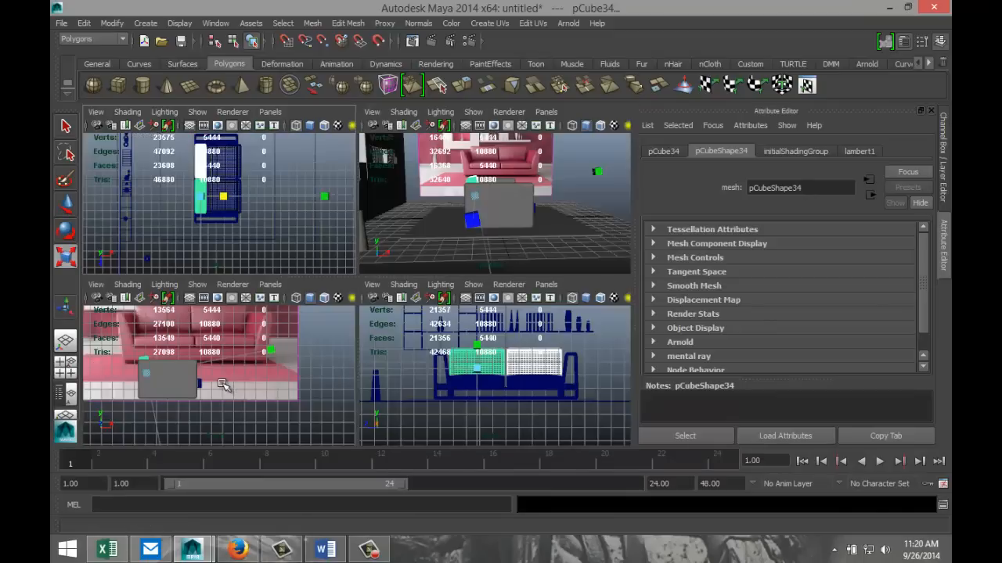
pyautogui.press('space')
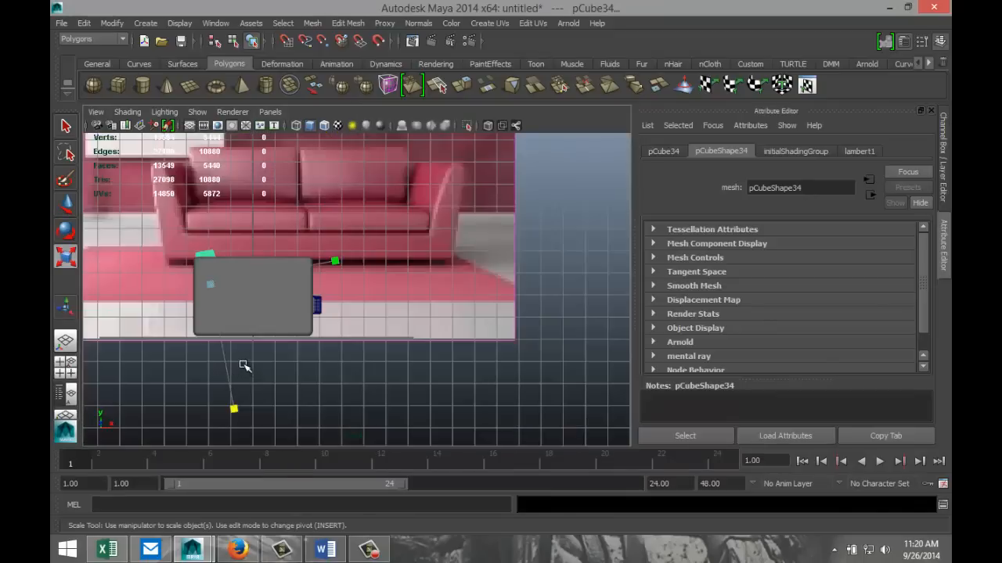
pyautogui.press('4')
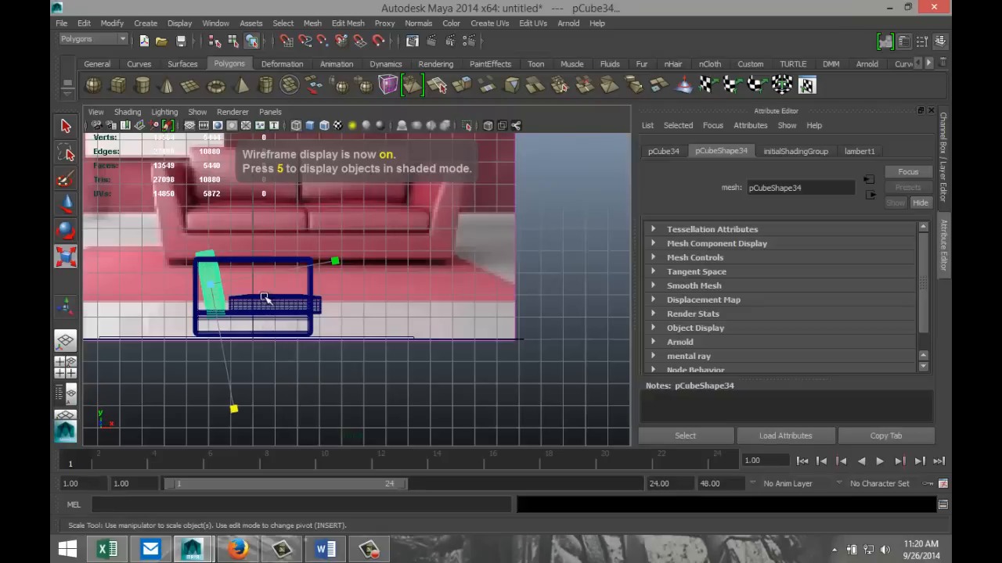
pyautogui.press('w')
pyautogui.moveTo(210, 212); pyautogui.dragTo(211, 203)
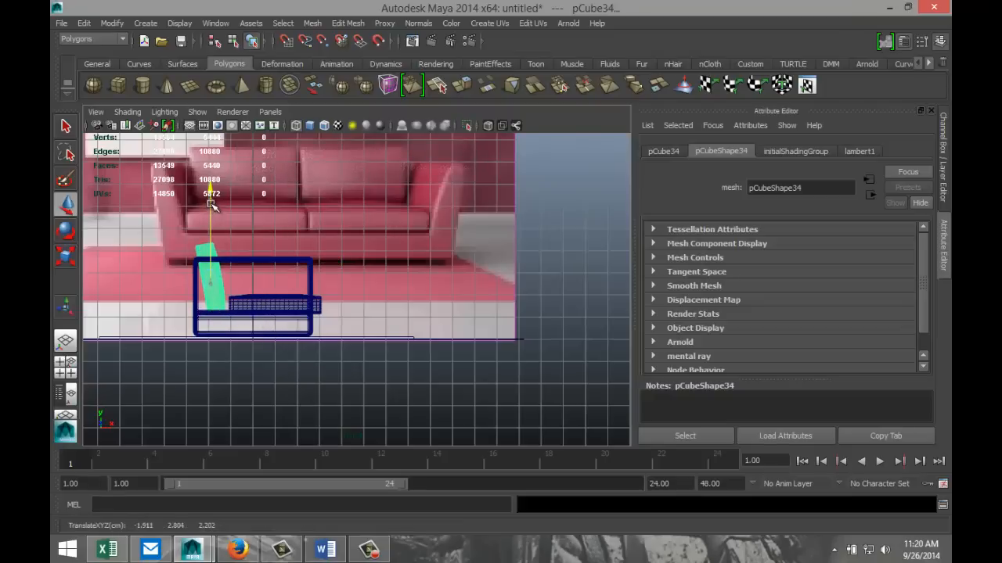
pyautogui.moveTo(301, 277); pyautogui.dragTo(303, 280)
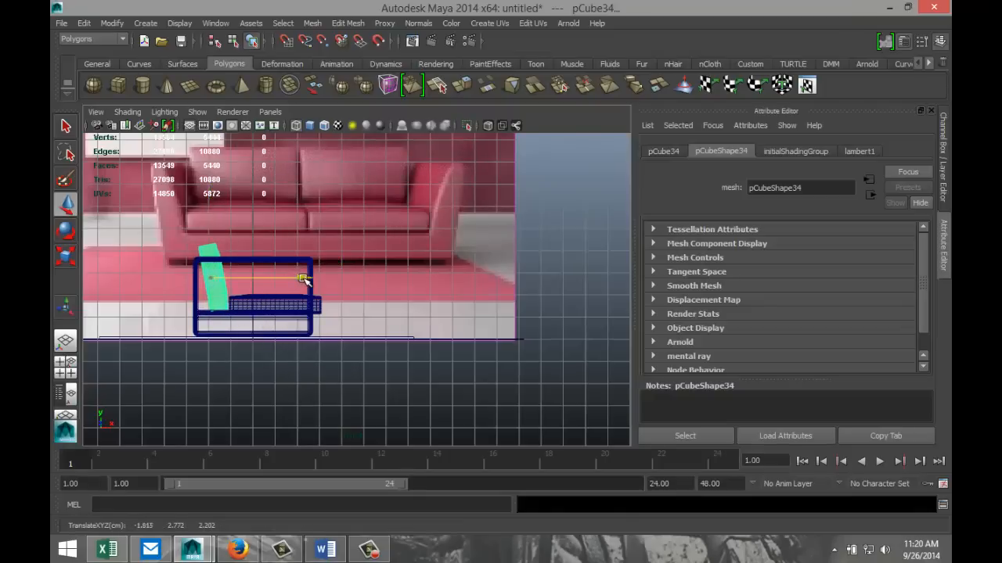
pyautogui.click(65, 364)
pyautogui.press('space')
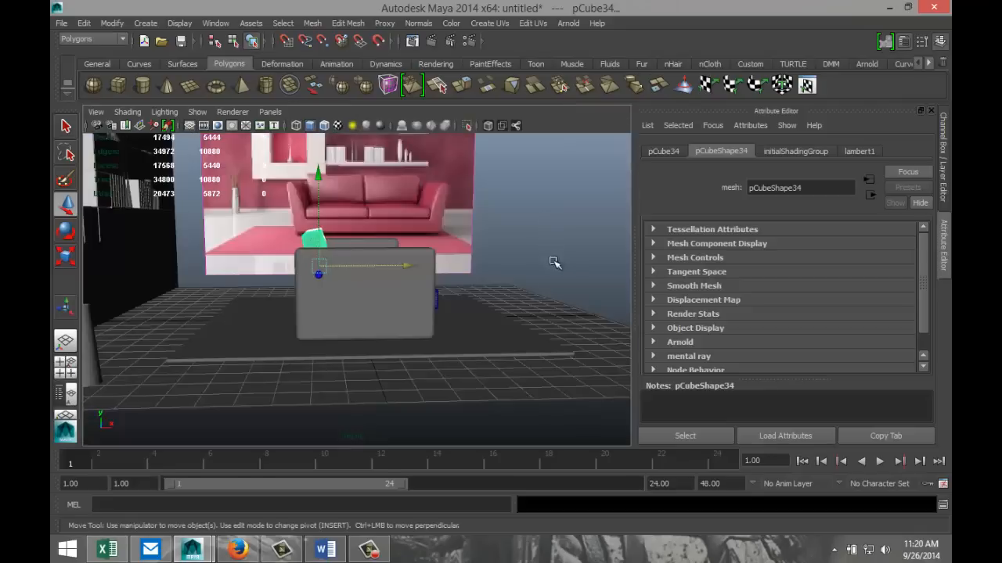
pyautogui.keyDown('alt'); pyautogui.moveTo(545, 312); pyautogui.dragTo(396, 293); pyautogui.keyUp('alt')
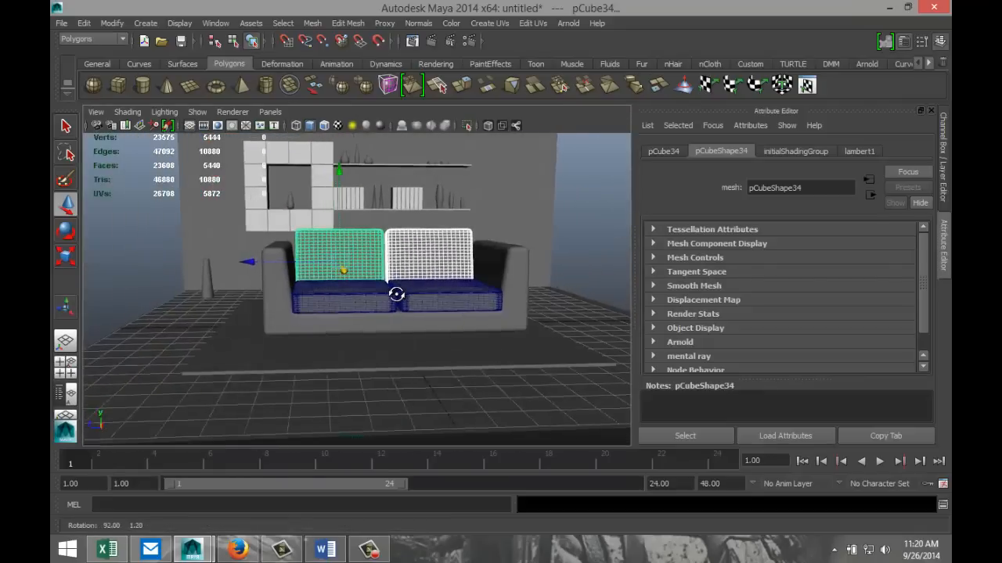
# Step: Select the sofa frame with all four cushions and shift the whole sofa slightly along negative Z
pyautogui.click(188, 338)
pyautogui.scroll(-5, 233, 331)
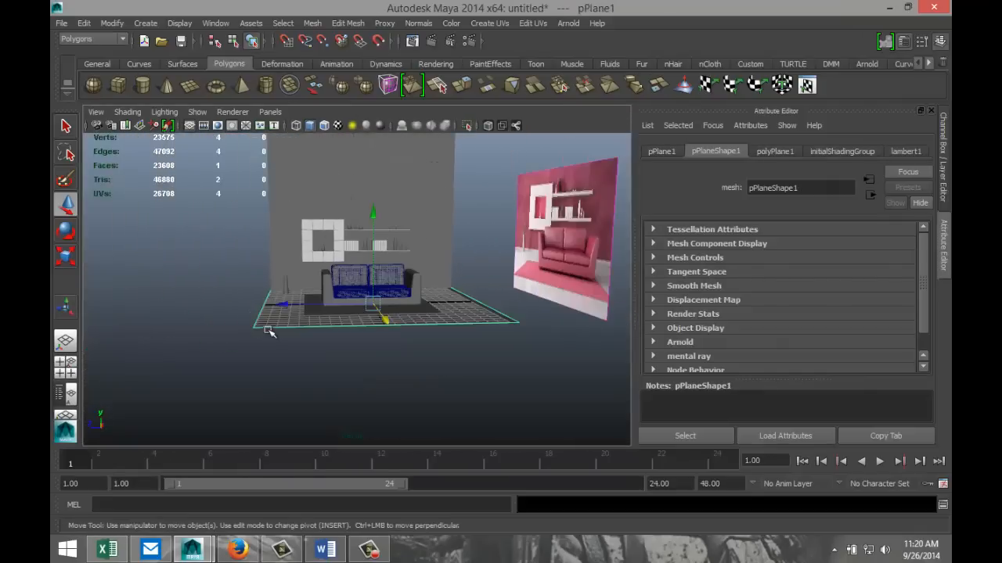
pyautogui.scroll(2, 273, 332)
pyautogui.scroll(-3, 423, 345)
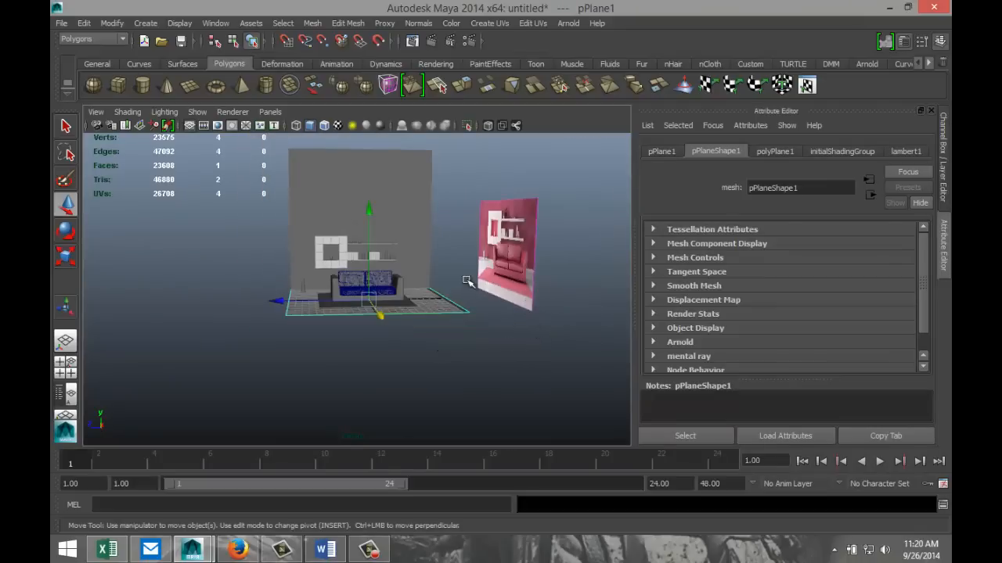
pyautogui.keyDown('alt'); pyautogui.moveTo(516, 335); pyautogui.dragTo(466, 362); pyautogui.keyUp('alt')
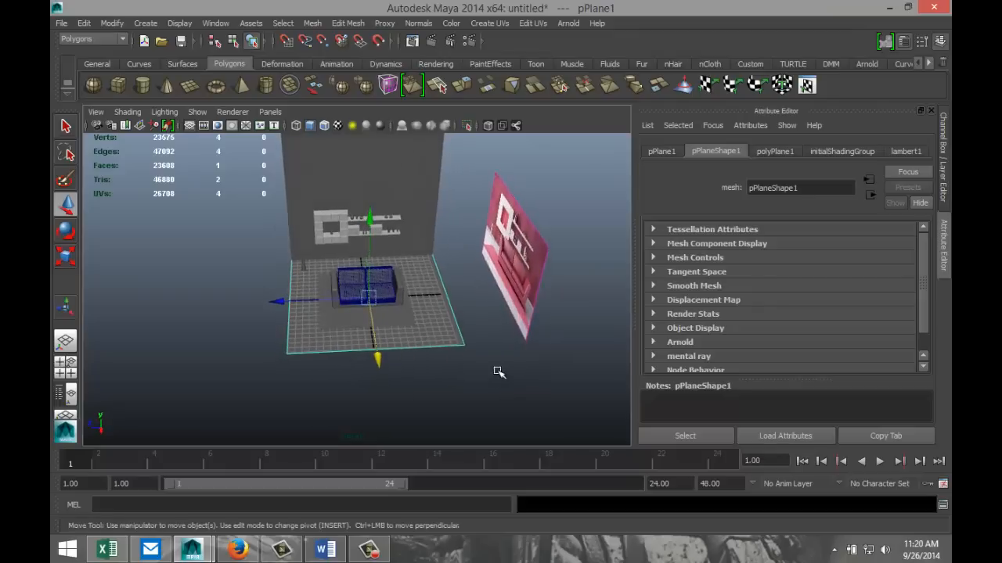
pyautogui.press('f')
pyautogui.click(396, 314)
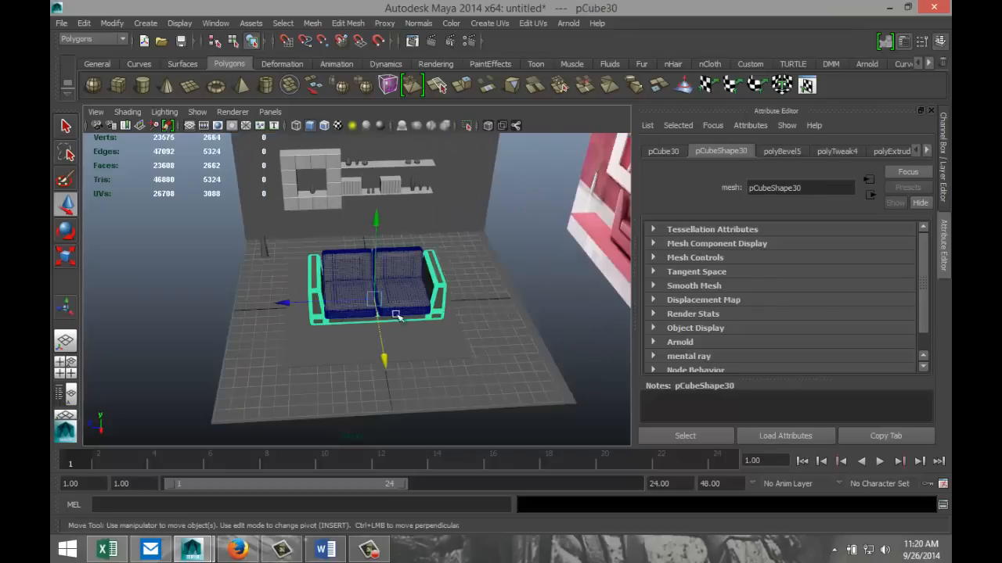
pyautogui.click(352, 263)
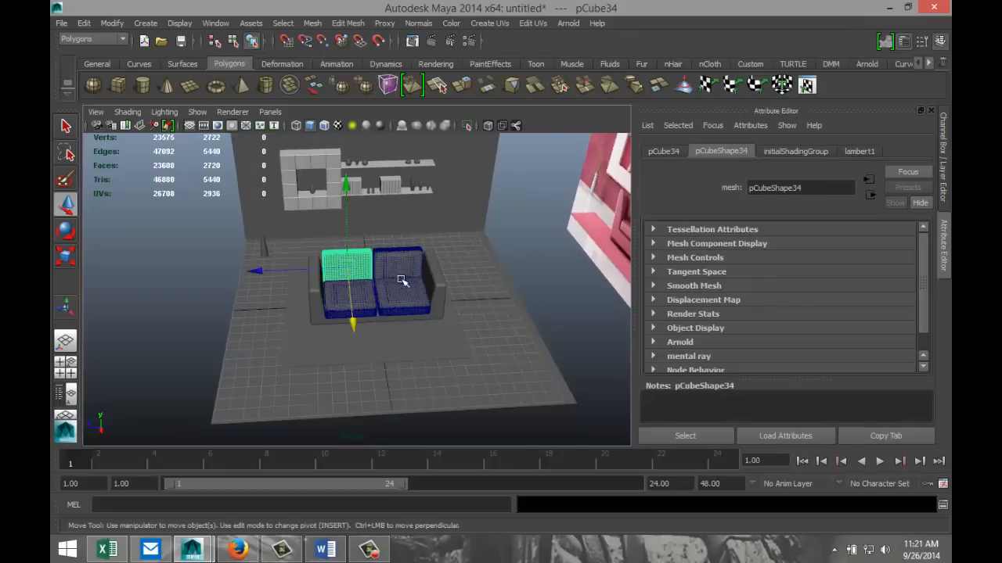
pyautogui.click(402, 281)
pyautogui.click(357, 312)
pyautogui.click(403, 302)
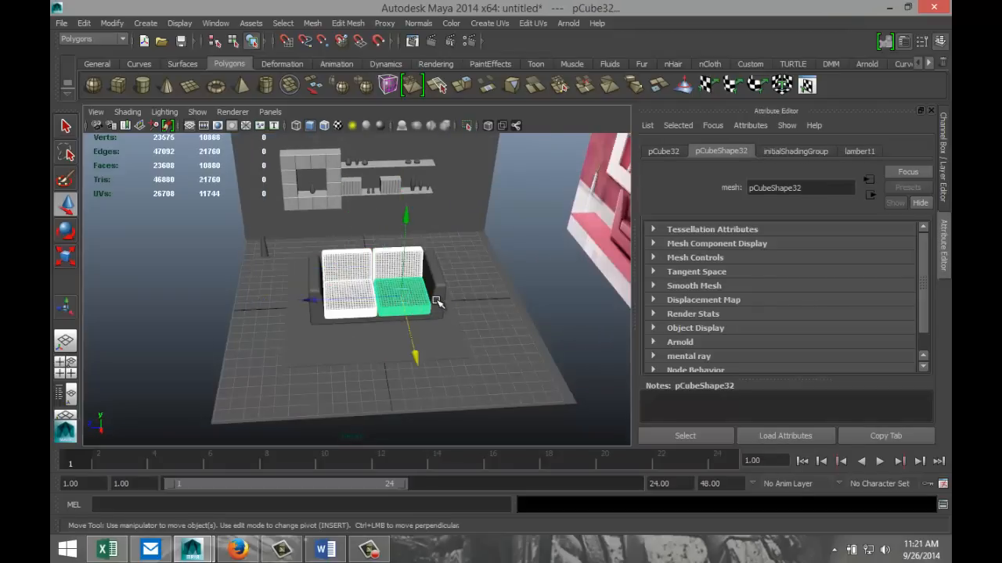
pyautogui.click(436, 302)
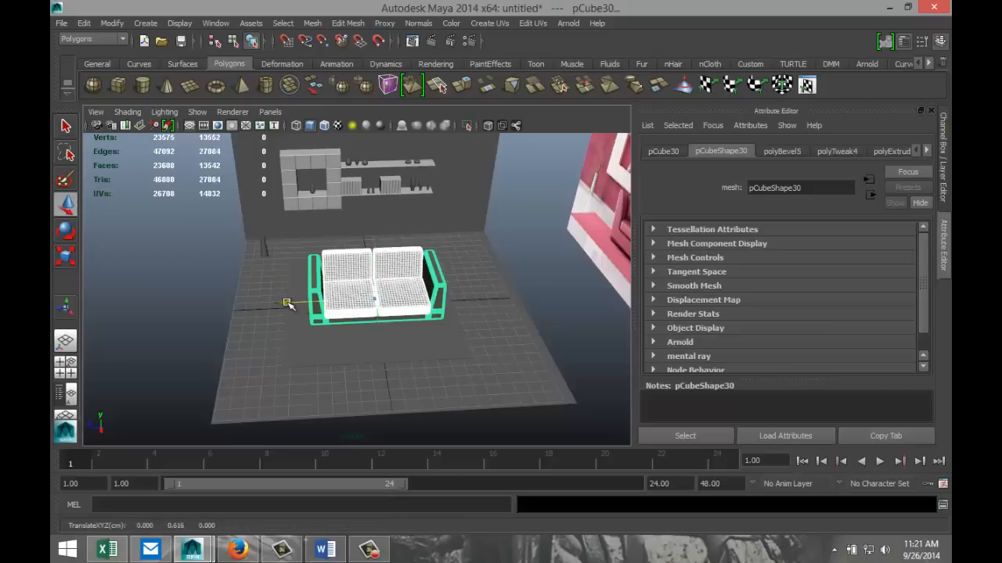
pyautogui.moveTo(287, 304); pyautogui.dragTo(298, 306)
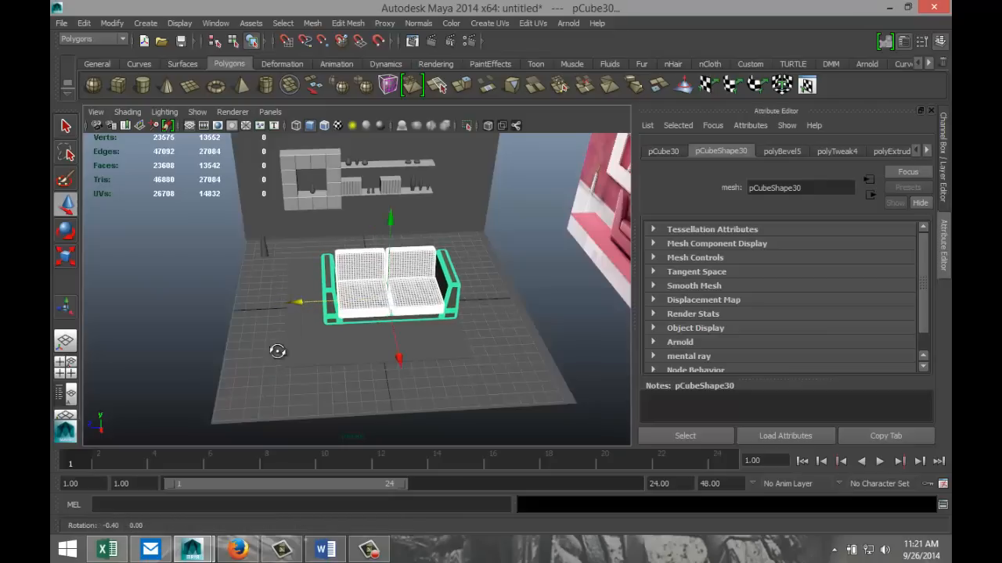
# Step: Assign a new mia_material_x to the floor vase, the lower shelf's three-vase group, the upper shelf's tall vase and the framed vase
pyautogui.moveTo(275, 349)
pyautogui.keyDown('alt'); pyautogui.mouseDown()
pyautogui.moveTo(284, 336)
pyautogui.moveTo(304, 340)
pyautogui.moveTo(283, 335)
pyautogui.mouseUp(); pyautogui.keyUp('alt')
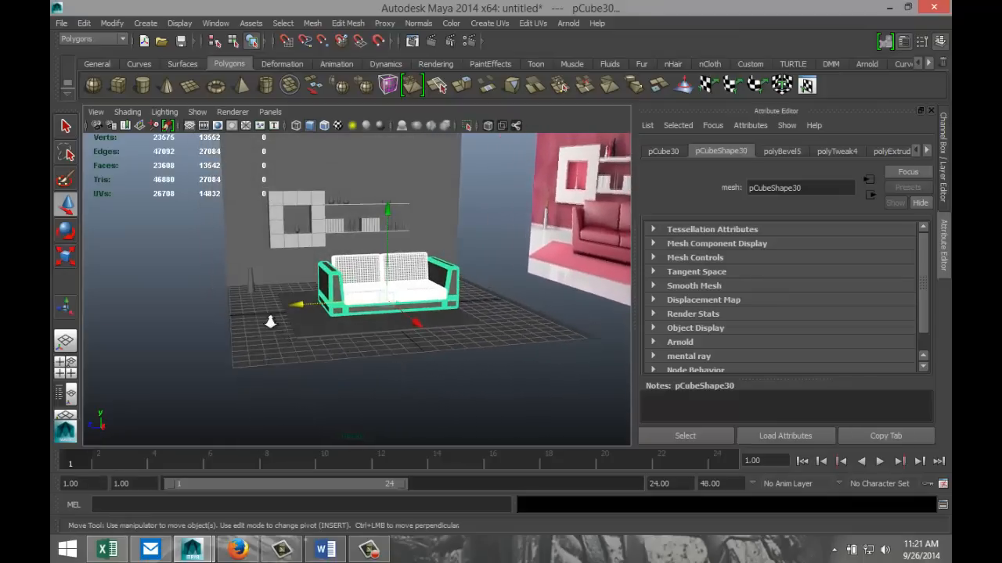
pyautogui.scroll(4, 270, 322)
pyautogui.keyDown('alt'); pyautogui.moveTo(284, 324); pyautogui.dragTo(275, 333, button='middle'); pyautogui.keyUp('alt')
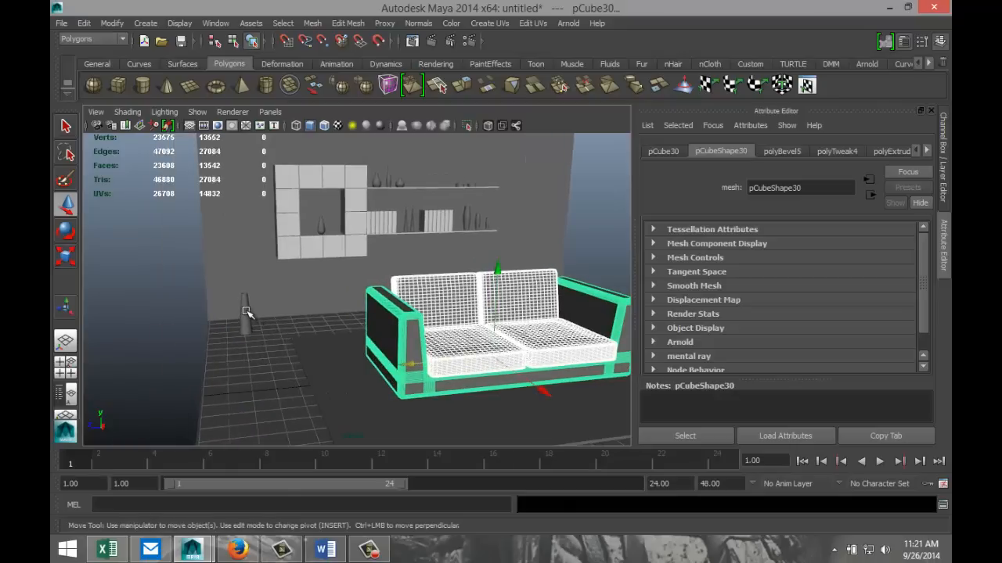
pyautogui.click(247, 313)
pyautogui.moveTo(258, 376)
pyautogui.keyDown('alt'); pyautogui.mouseDown()
pyautogui.moveTo(342, 364)
pyautogui.moveTo(259, 380)
pyautogui.mouseUp(); pyautogui.keyUp('alt')
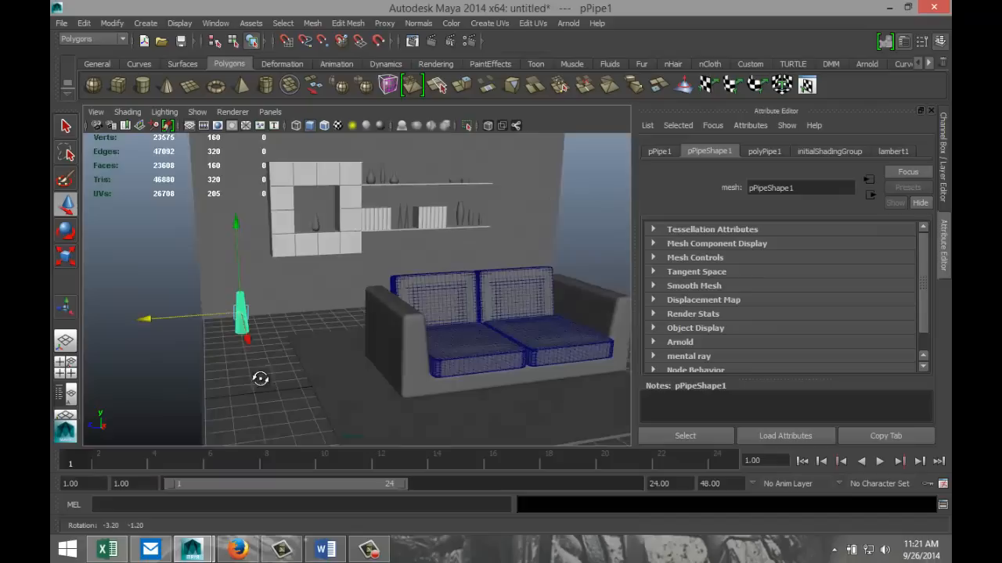
pyautogui.click(463, 207)
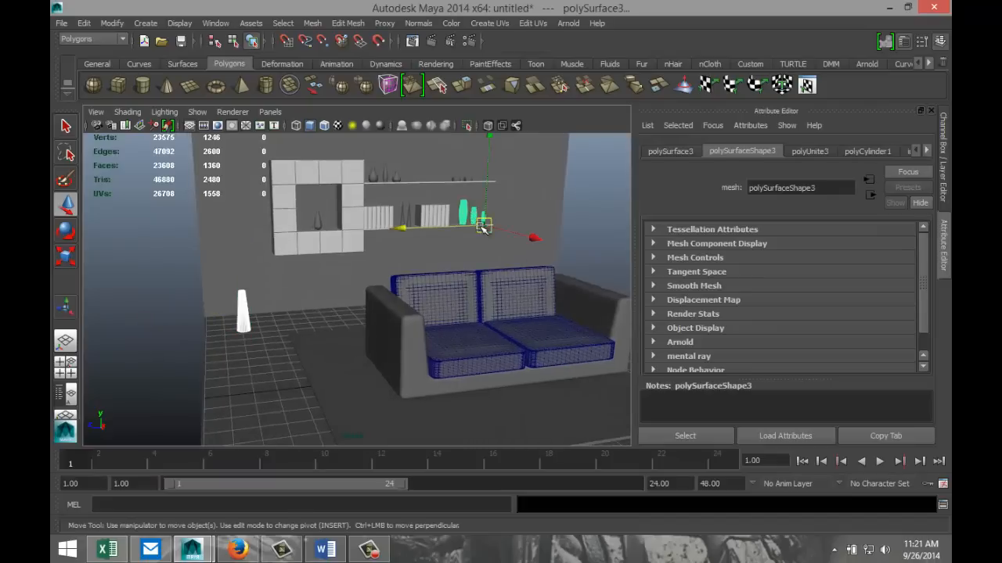
pyautogui.click(386, 168)
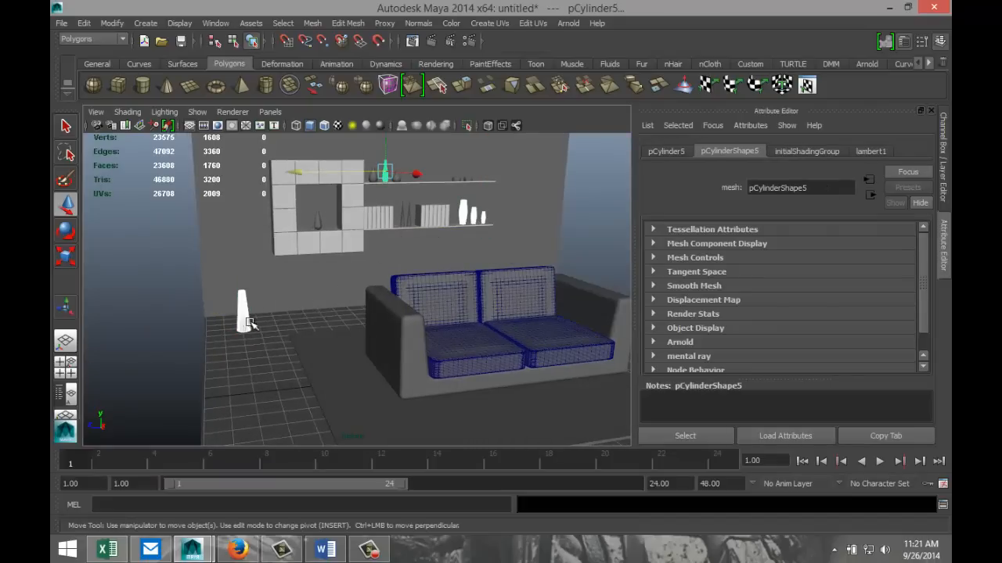
pyautogui.keyDown('alt'); pyautogui.moveTo(313, 300); pyautogui.dragTo(304, 269); pyautogui.keyUp('alt')
pyautogui.click(276, 226)
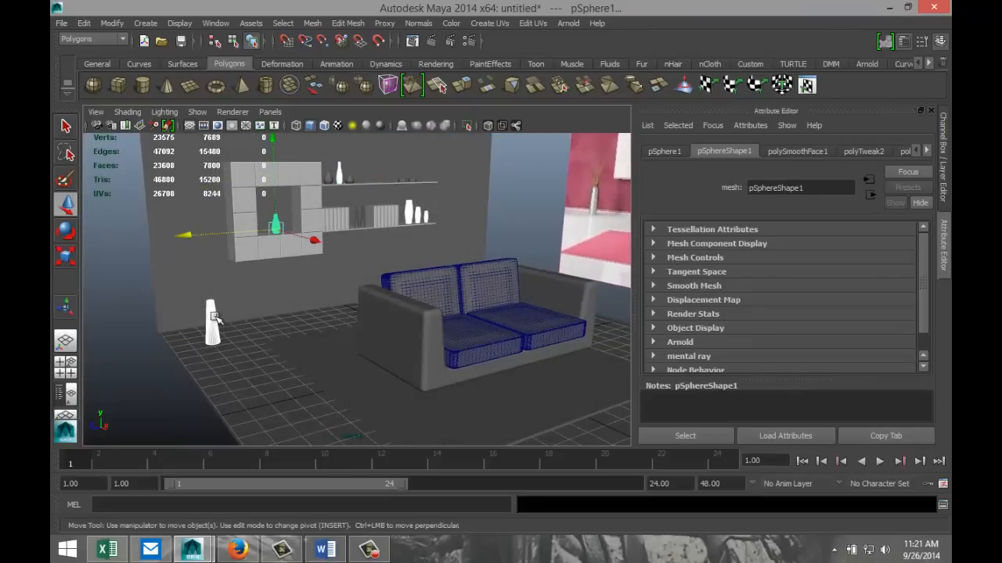
pyautogui.moveTo(213, 316); pyautogui.dragTo(245, 504, button='right')
pyautogui.click(404, 112)
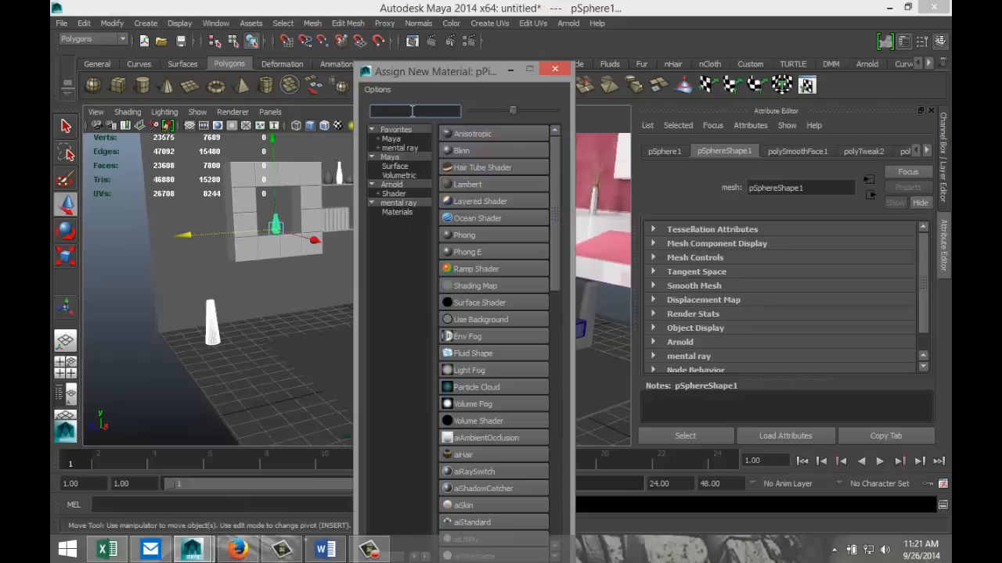
pyautogui.write('mia')
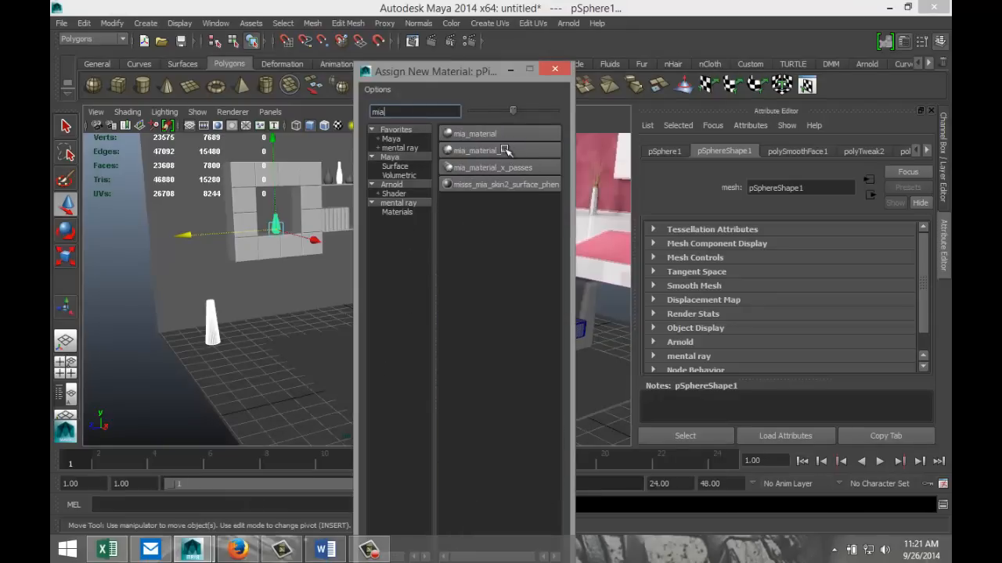
pyautogui.click(505, 150)
# Step: Apply the Chrome preset to the vases' mia_material_x material
pyautogui.click(756, 151)
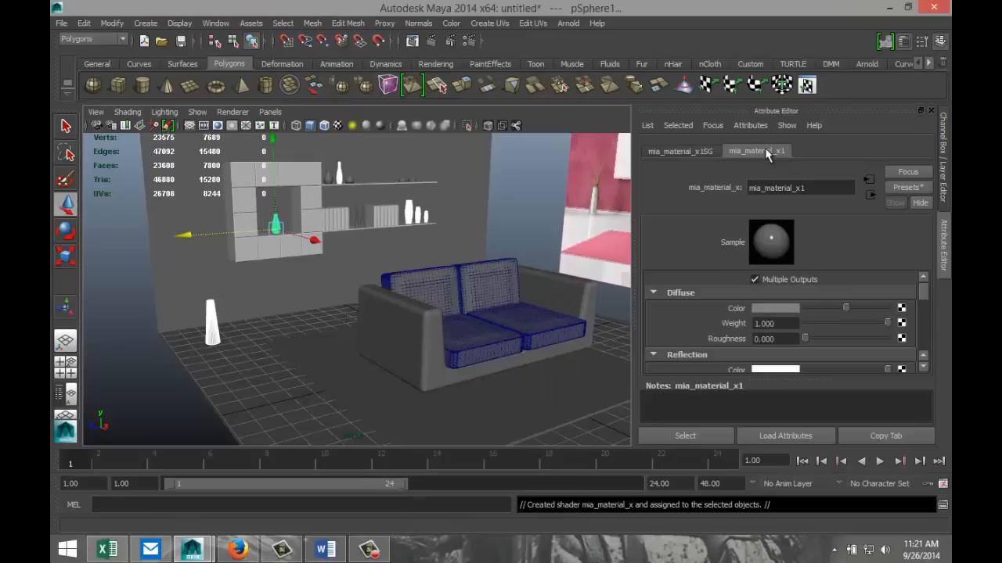
pyautogui.click(898, 190)
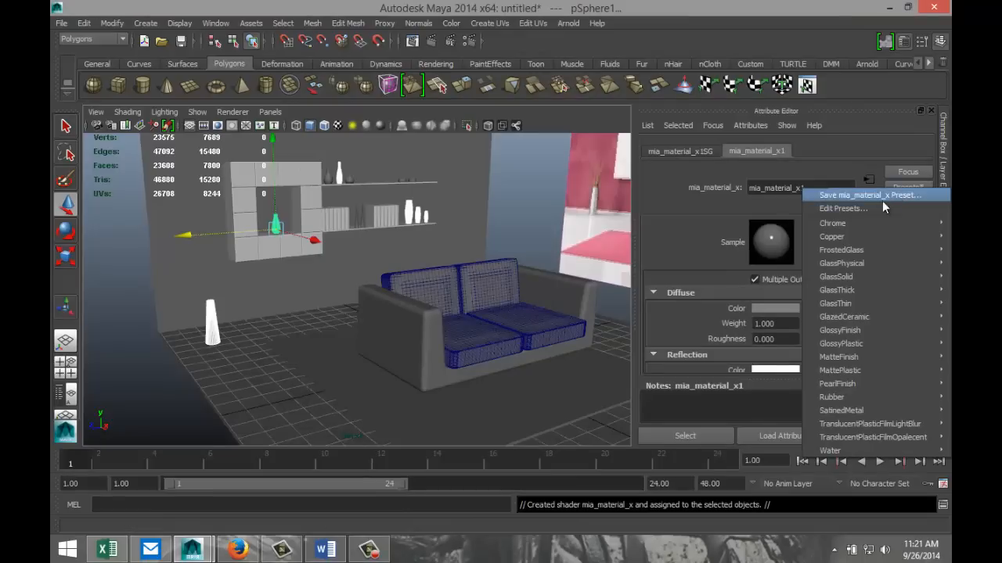
pyautogui.moveTo(860, 225)
pyautogui.click(770, 224)
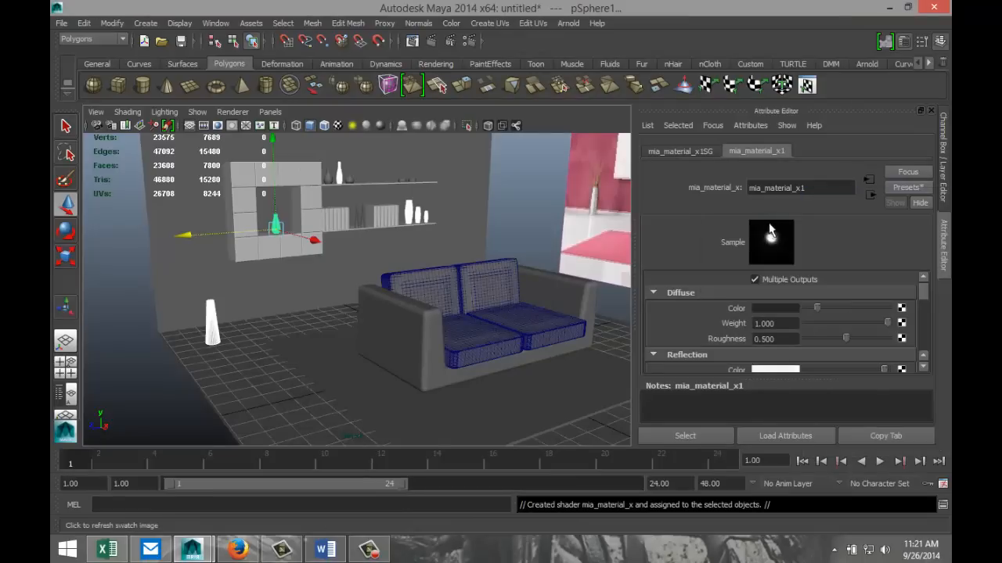
# Step: Assign a new Phong E material to the upper shelf's vase nearest the square frame
pyautogui.keyDown('alt'); pyautogui.moveTo(321, 345); pyautogui.dragTo(260, 347); pyautogui.keyUp('alt')
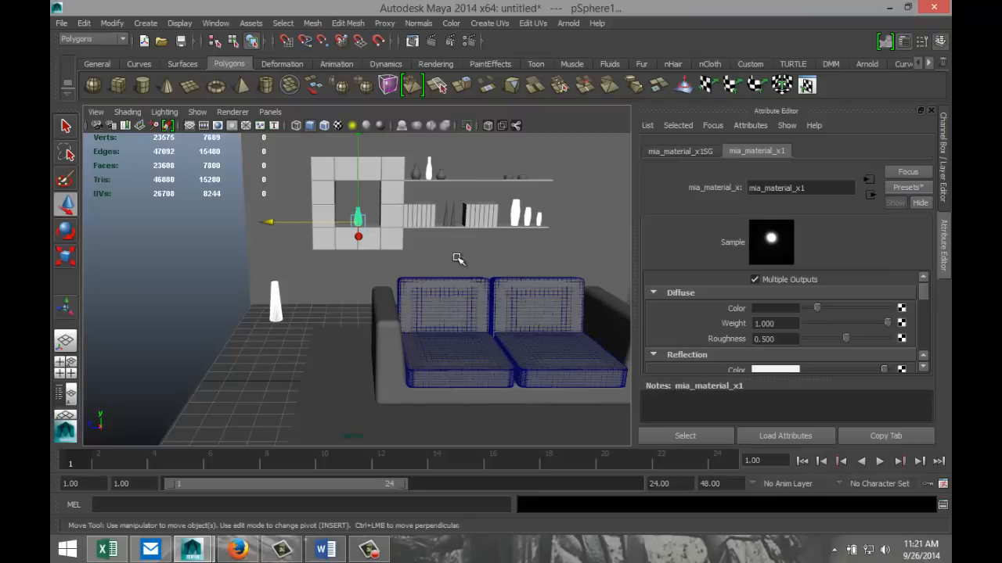
pyautogui.click(456, 215)
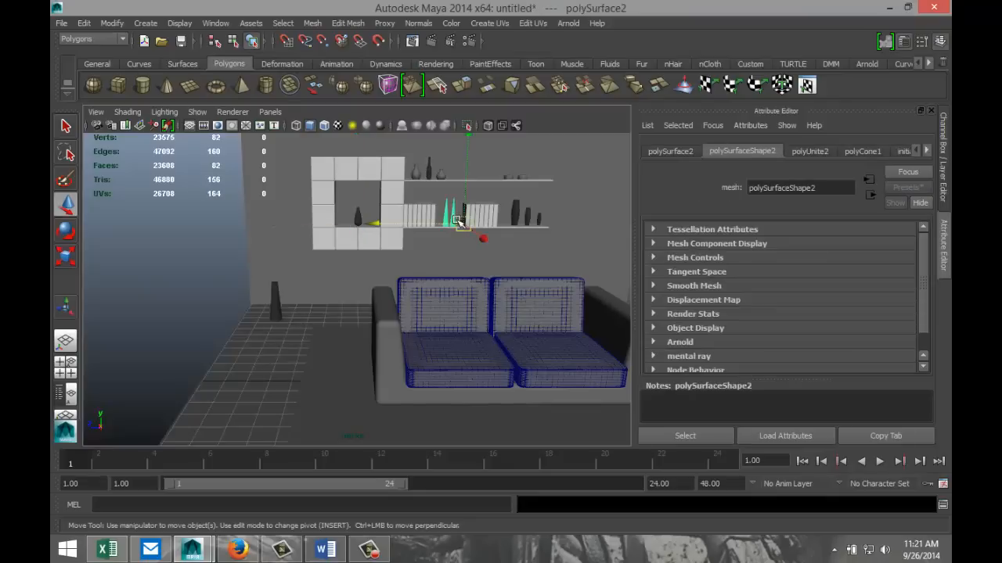
pyautogui.click(418, 172)
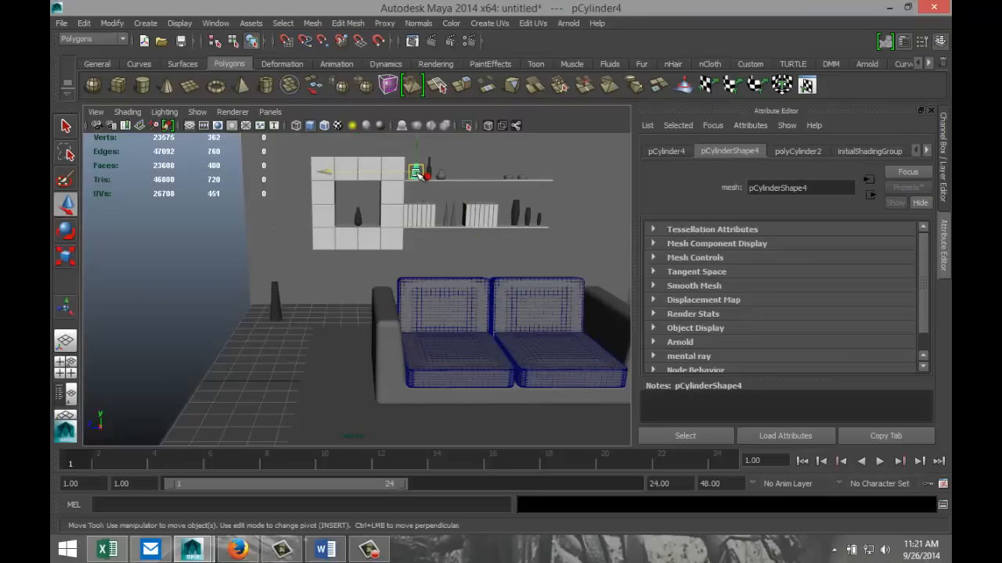
pyautogui.moveTo(418, 174); pyautogui.dragTo(412, 408, button='right')
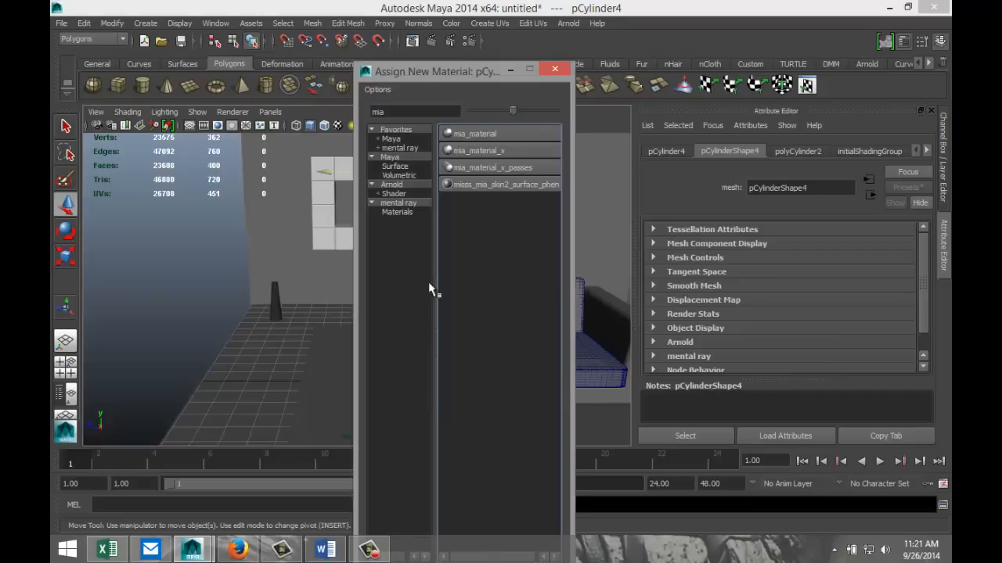
pyautogui.doubleClick(408, 112)
pyautogui.write('ph')
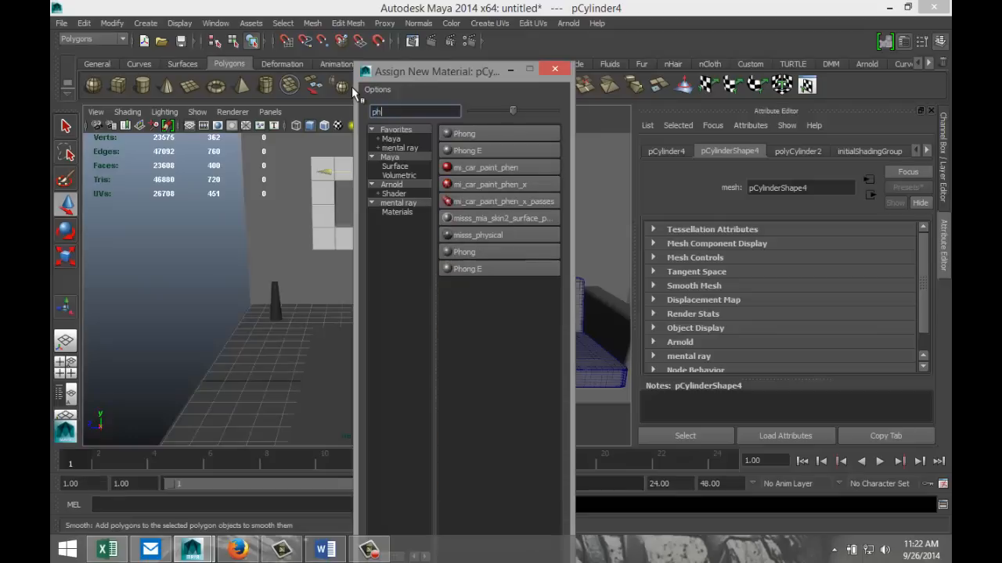
pyautogui.click(492, 151)
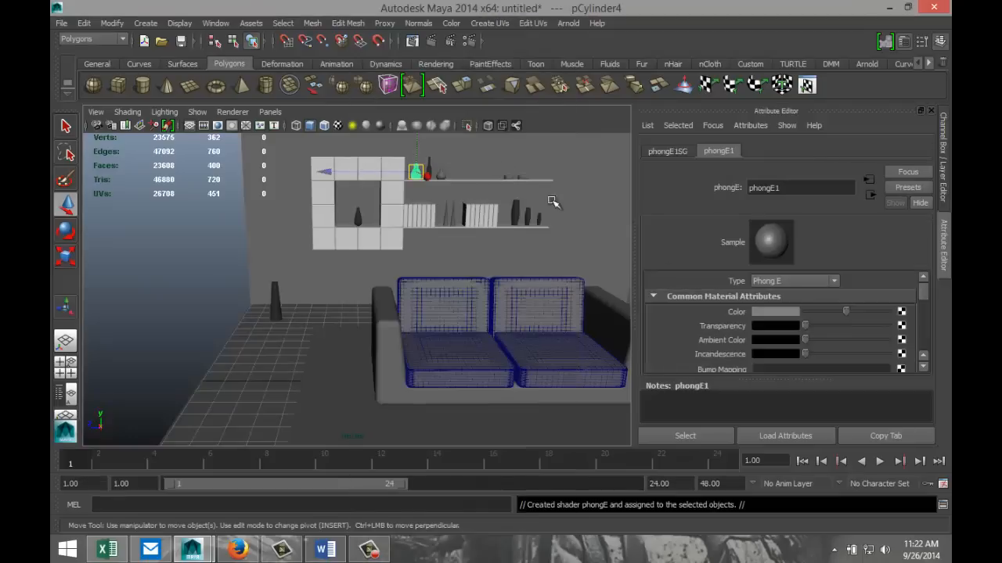
# Step: Set the Phong E material's colour to light pink by picking magenta and lowering its saturation
pyautogui.click(787, 313)
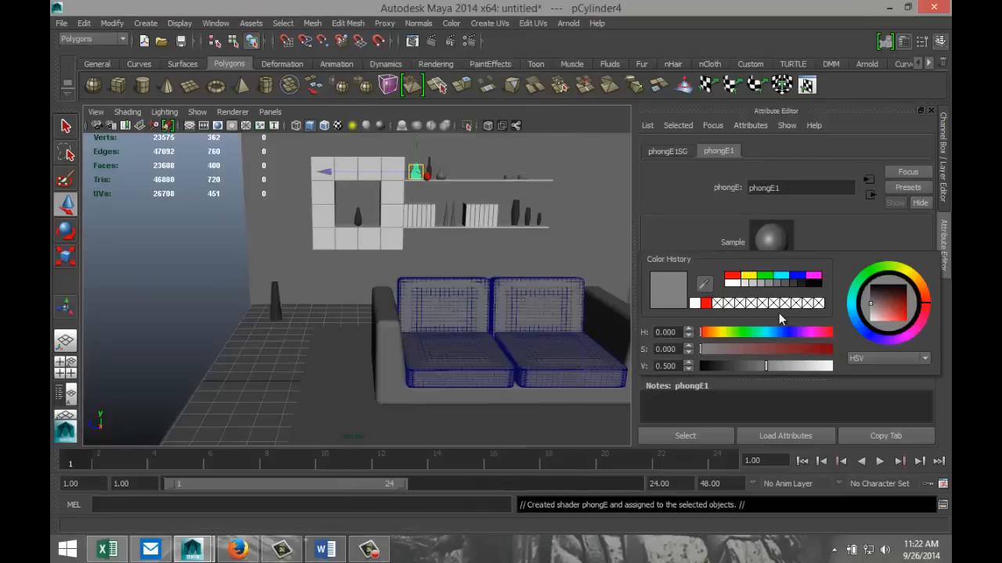
pyautogui.click(817, 278)
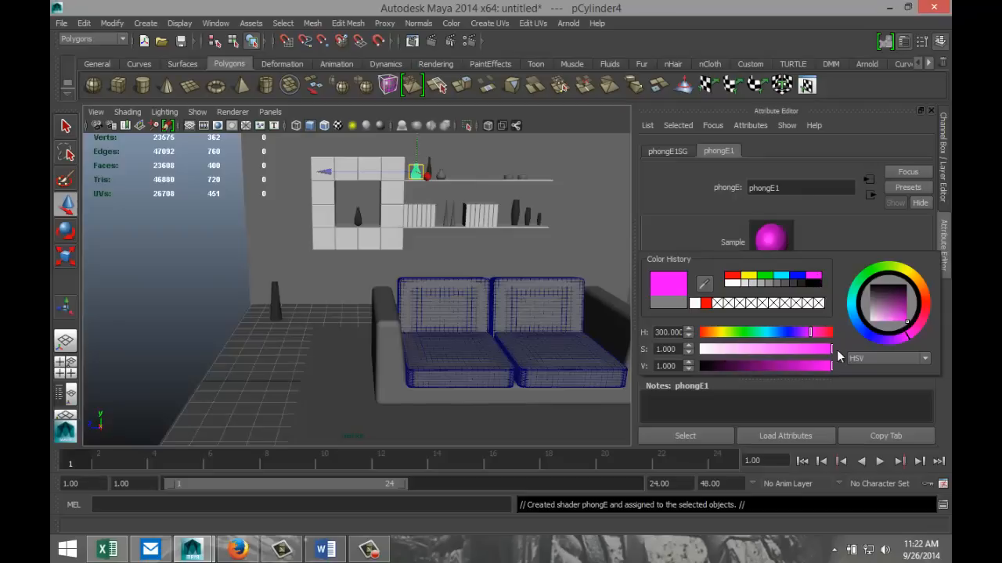
pyautogui.moveTo(832, 350); pyautogui.dragTo(773, 357)
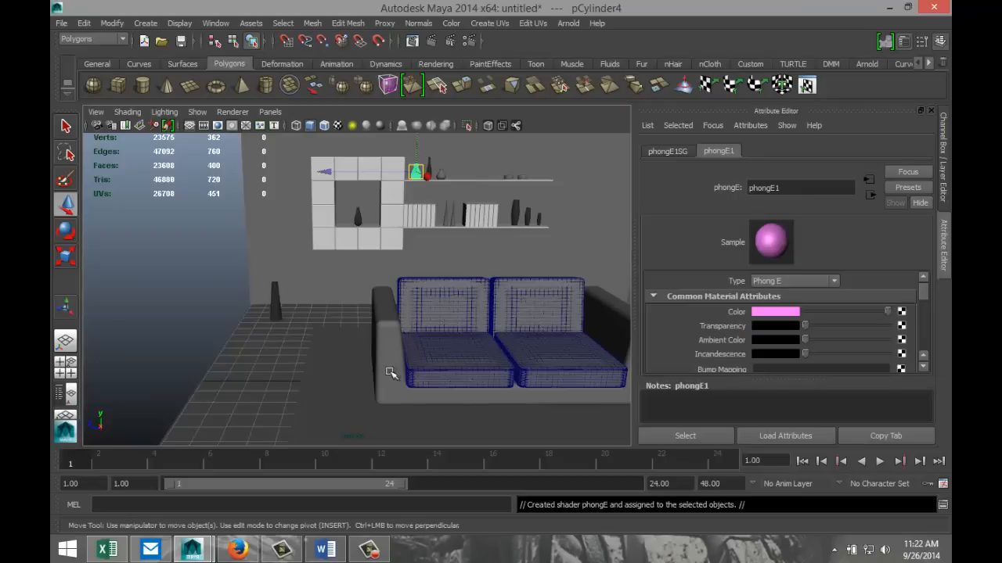
# Step: Assign a new black Phong E material to the upper shelf's two small bowls and small round vase
pyautogui.keyDown('alt'); pyautogui.moveTo(279, 381); pyautogui.dragTo(257, 386); pyautogui.keyUp('alt')
pyautogui.keyDown('alt'); pyautogui.moveTo(297, 342); pyautogui.dragTo(435, 290); pyautogui.keyUp('alt')
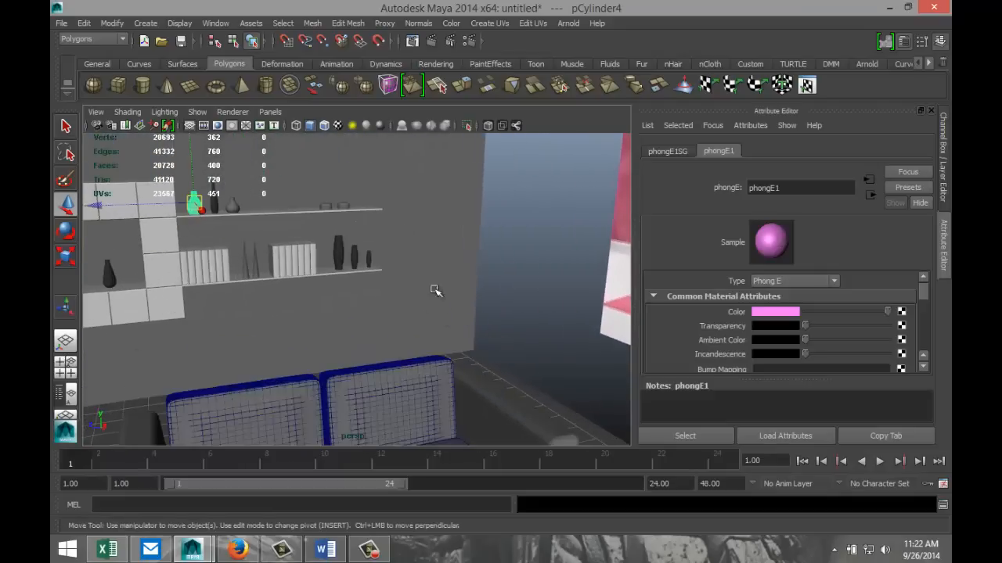
pyautogui.click(338, 206)
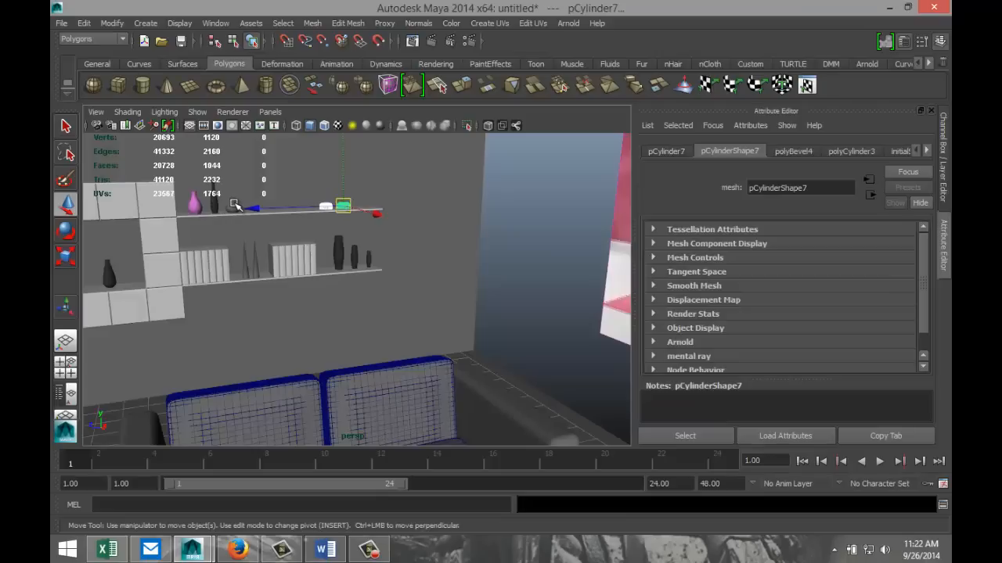
pyautogui.click(235, 205)
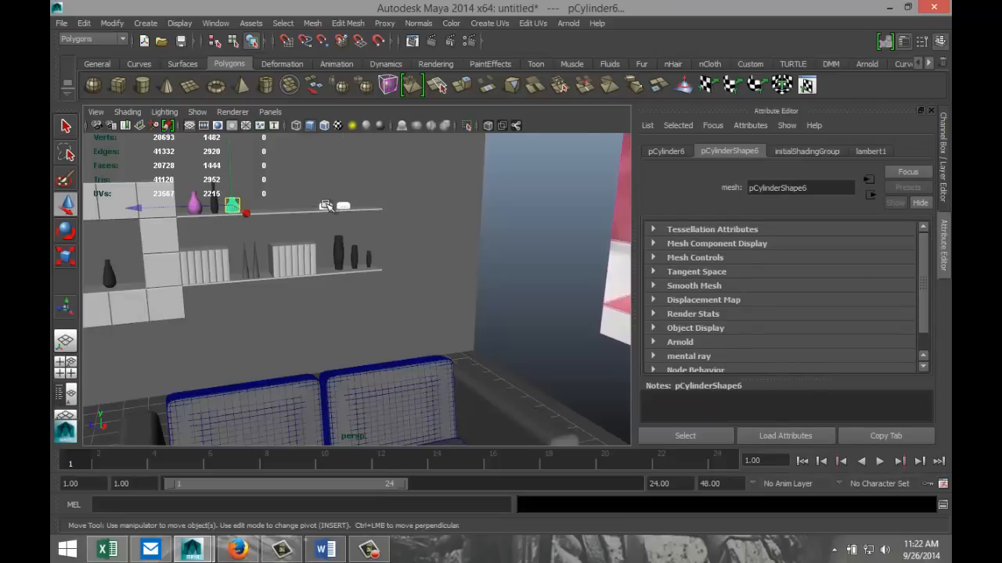
pyautogui.moveTo(325, 206); pyautogui.dragTo(348, 435, button='right')
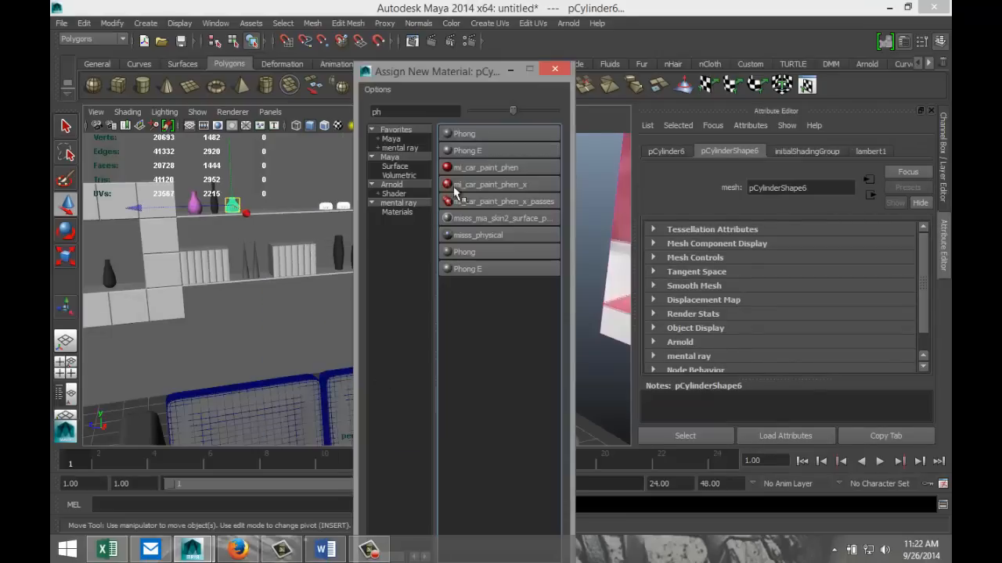
pyautogui.click(478, 151)
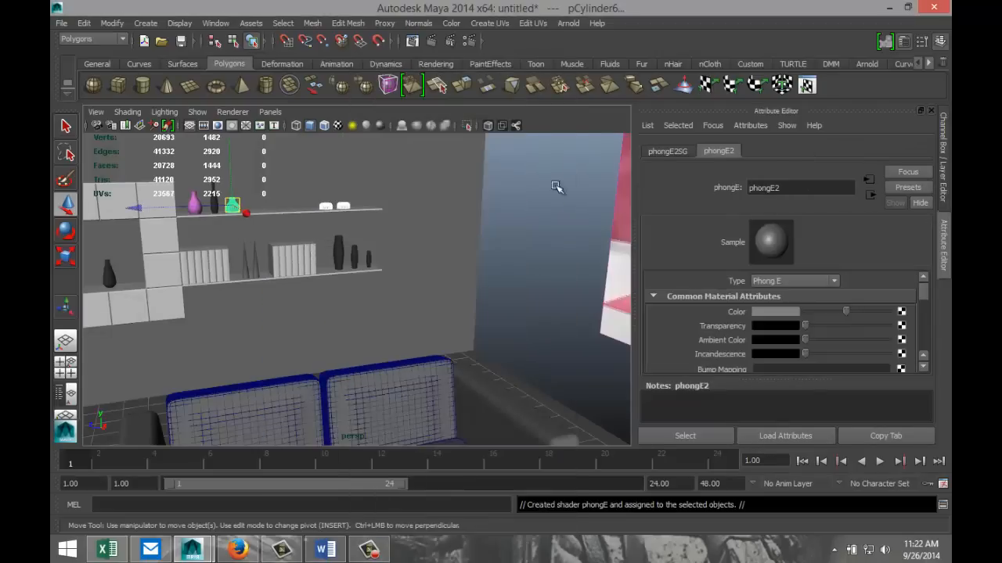
pyautogui.click(789, 311)
pyautogui.click(821, 282)
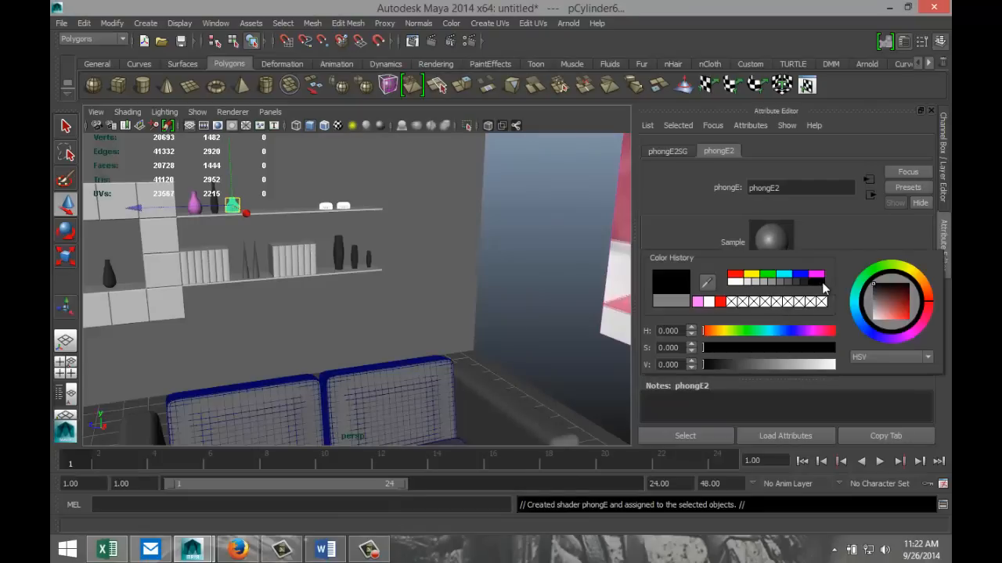
# Step: Assign a new Lambert material to the back wall and the rug under the sofa
pyautogui.scroll(-5, 496, 283)
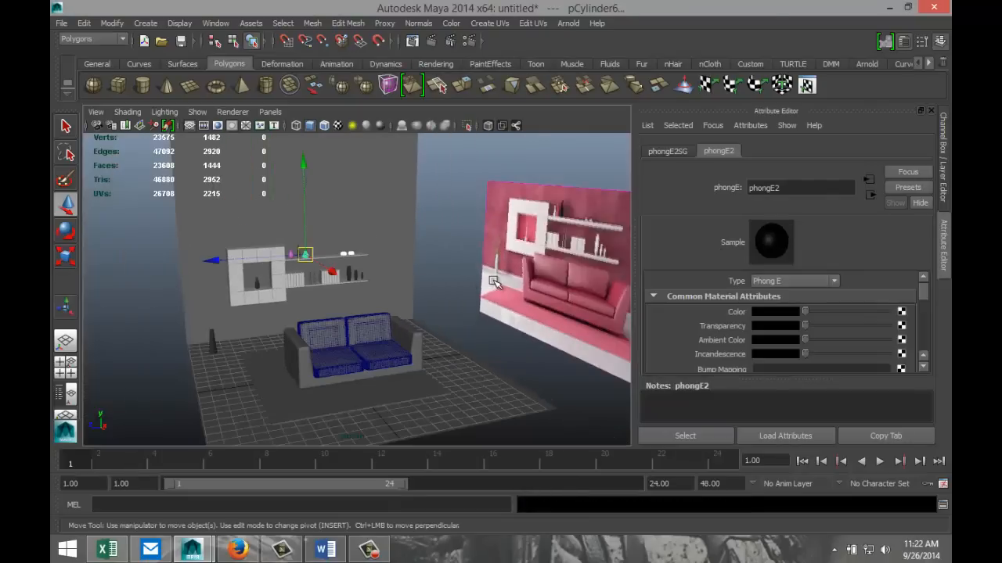
pyautogui.click(390, 190)
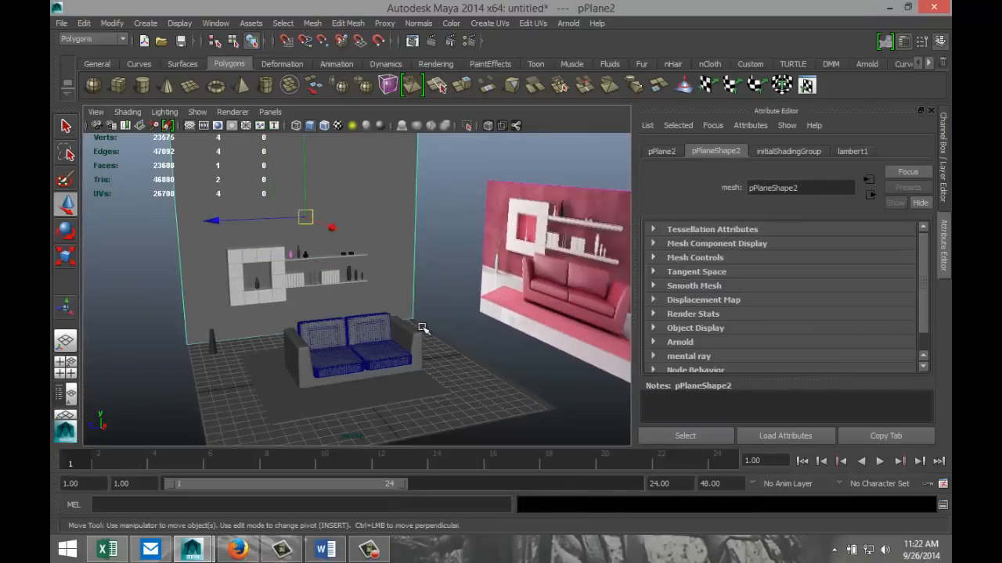
pyautogui.click(284, 405)
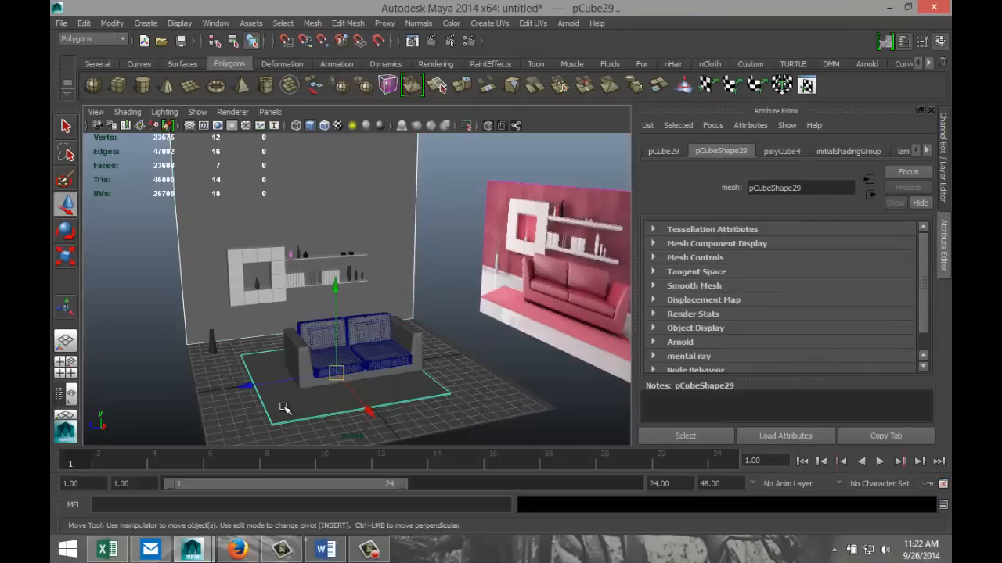
pyautogui.rightClick(284, 408)
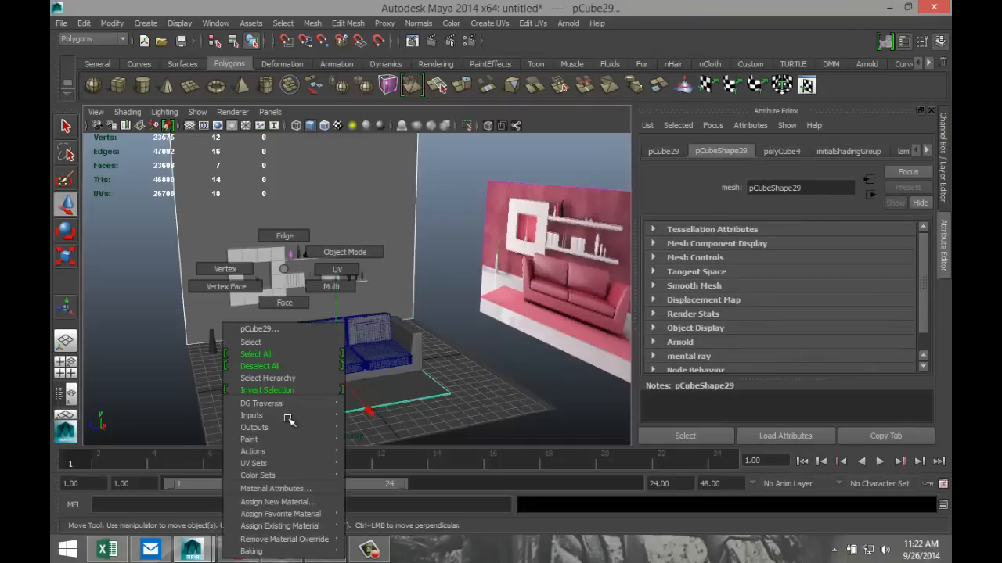
pyautogui.click(277, 502)
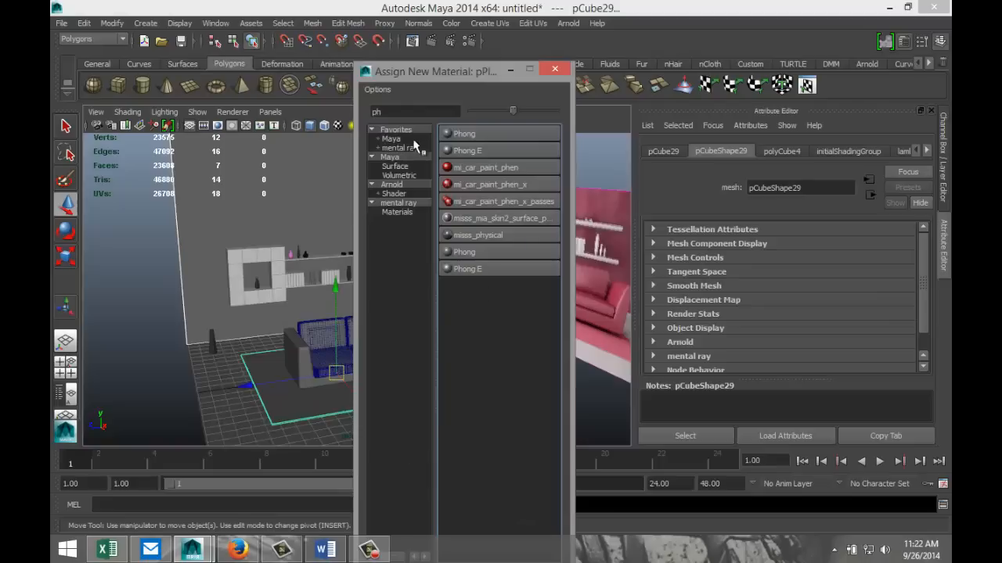
pyautogui.click(400, 112)
pyautogui.write('la')
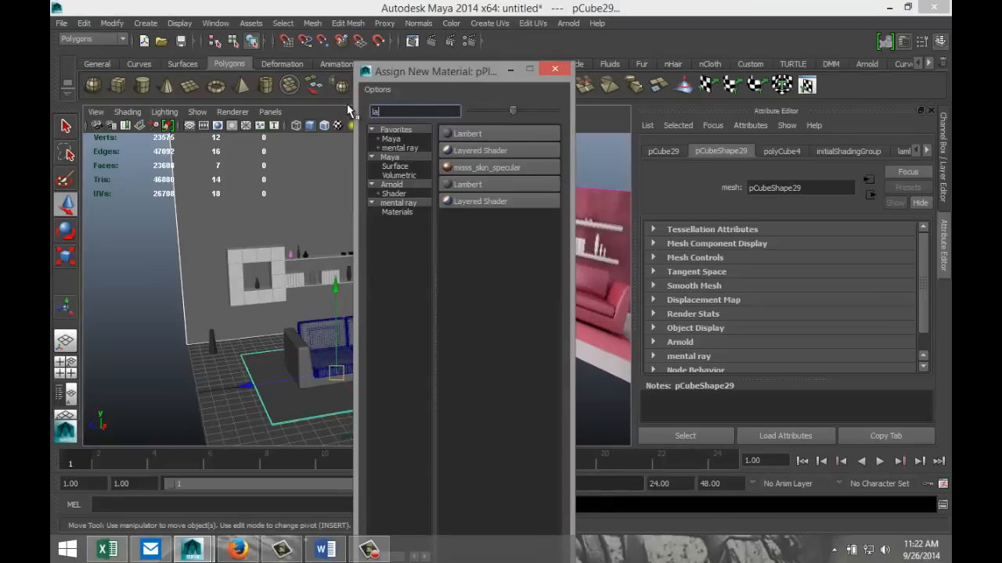
pyautogui.click(479, 133)
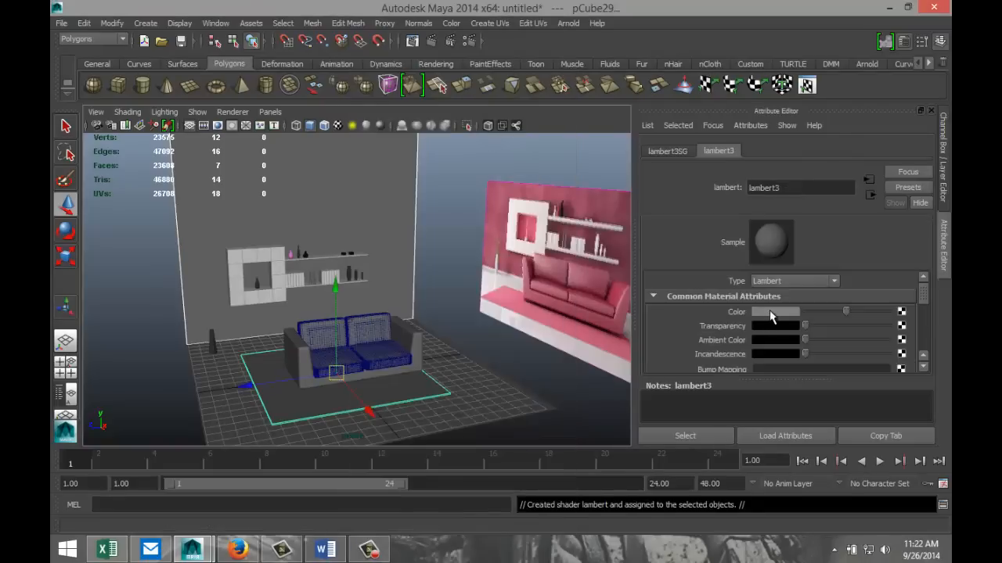
# Step: Set the wall and rug material's colour to salmon pink by reusing the recent light pink with hue 347.865
pyautogui.click(774, 314)
pyautogui.click(691, 302)
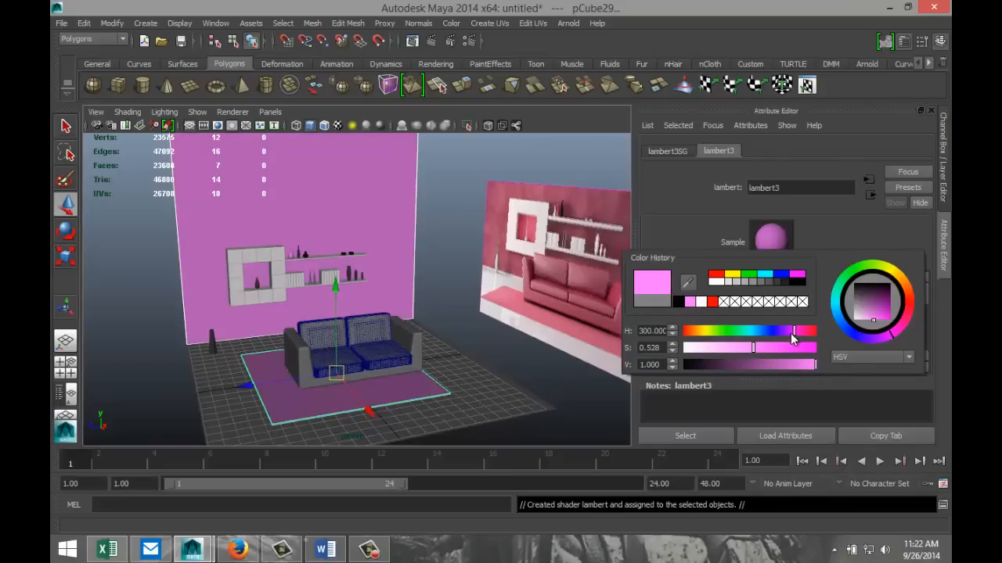
pyautogui.moveTo(792, 334); pyautogui.dragTo(810, 335)
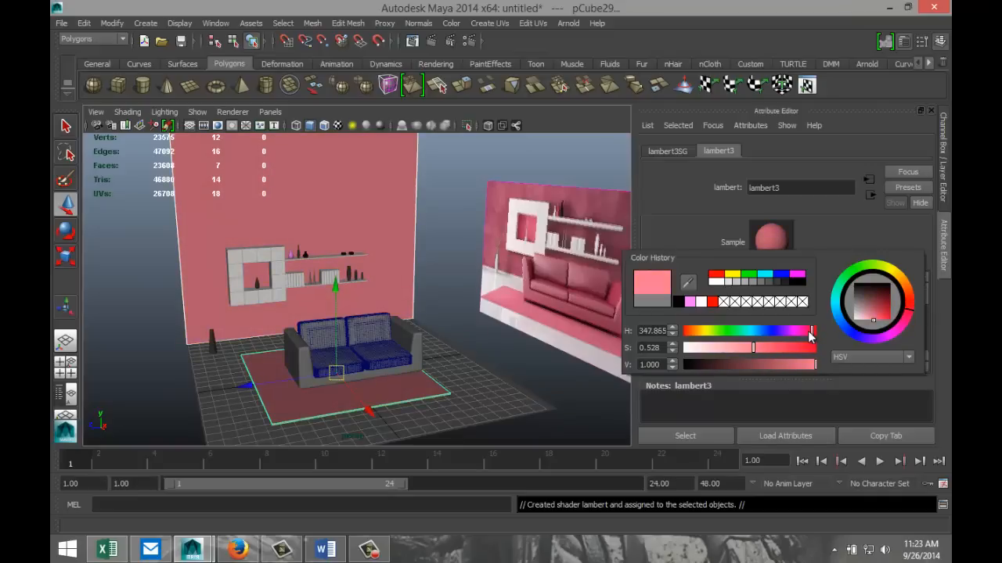
# Step: Try assigning the existing phongE2 material to the upper shelf's vase nearest the square frame
pyautogui.click(505, 390)
pyautogui.scroll(5, 360, 337)
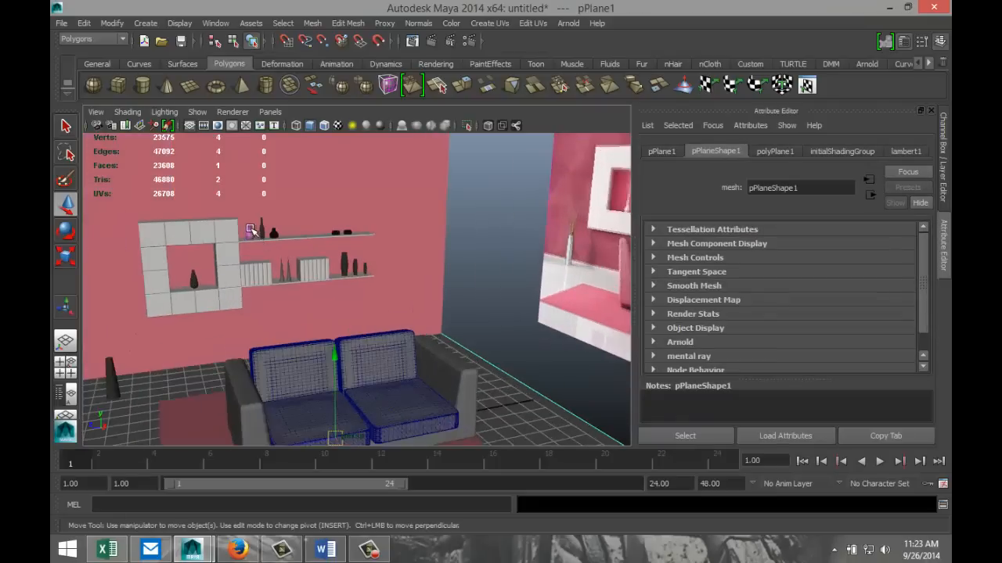
pyautogui.click(249, 229)
pyautogui.moveTo(250, 233); pyautogui.dragTo(360, 540, button='right')
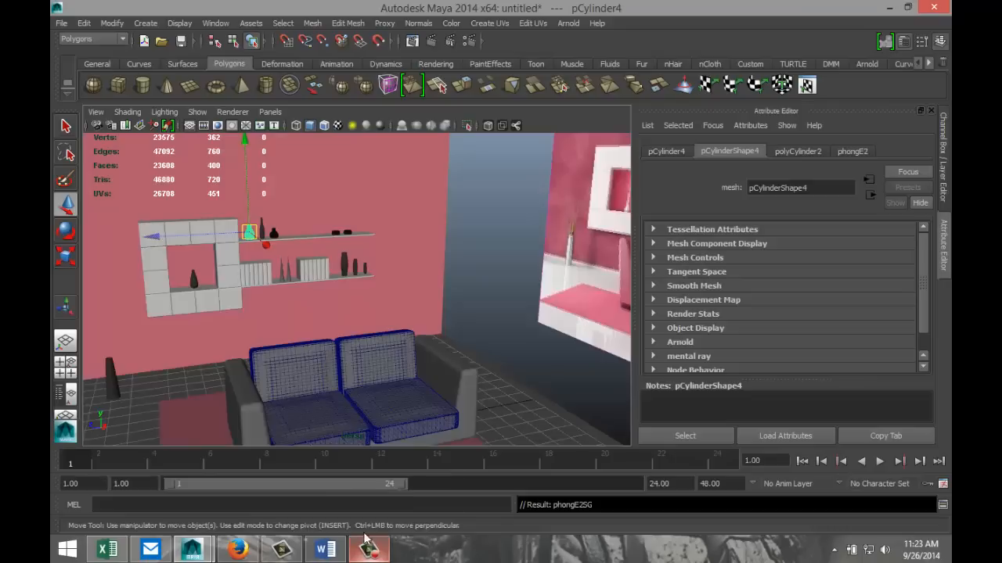
pyautogui.click(481, 313)
pyautogui.click(365, 193)
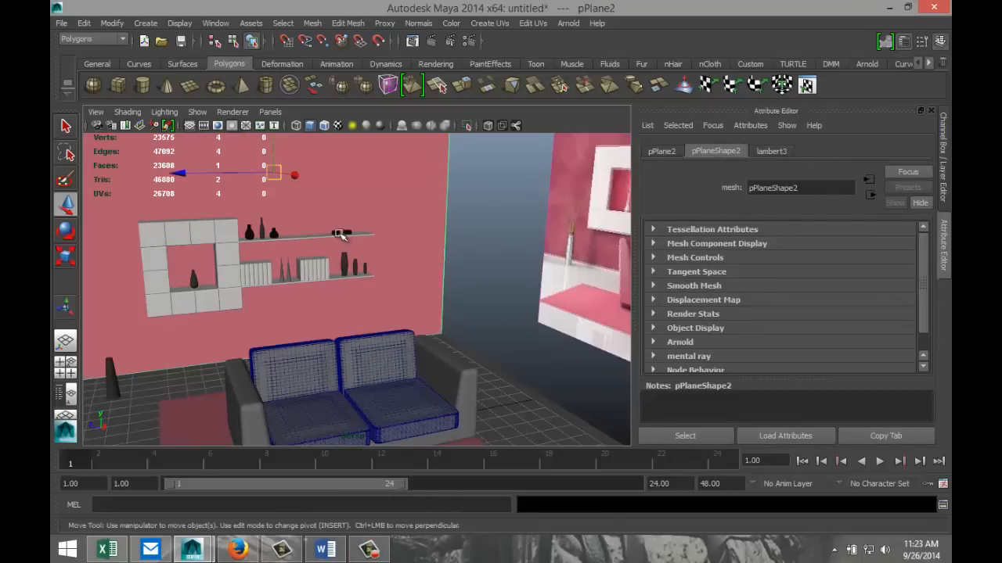
# Step: Assign a new Phong E material to the vase nearest the square frame and colour it the wall's salmon pink
pyautogui.click(249, 232)
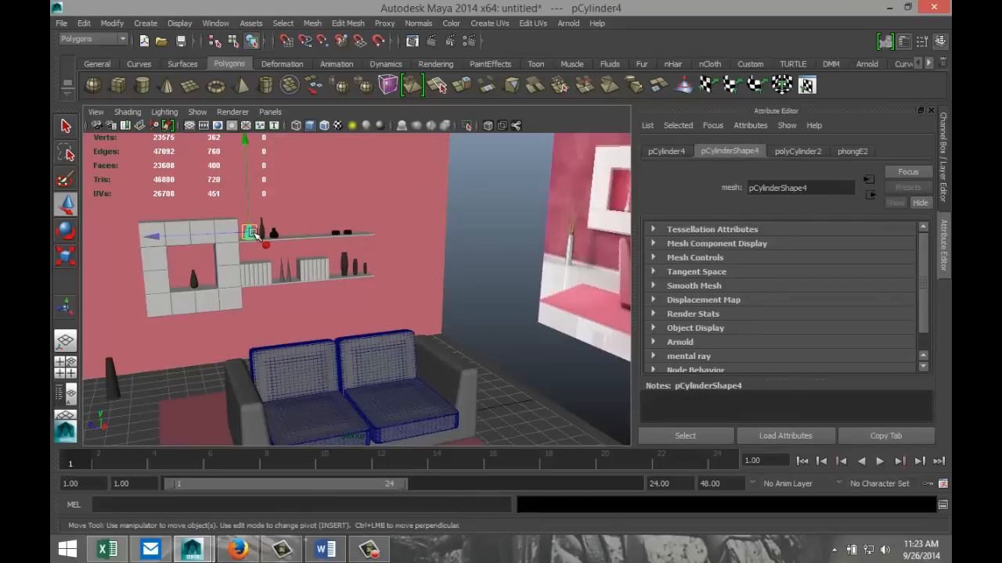
pyautogui.moveTo(247, 232); pyautogui.dragTo(284, 467, button='right')
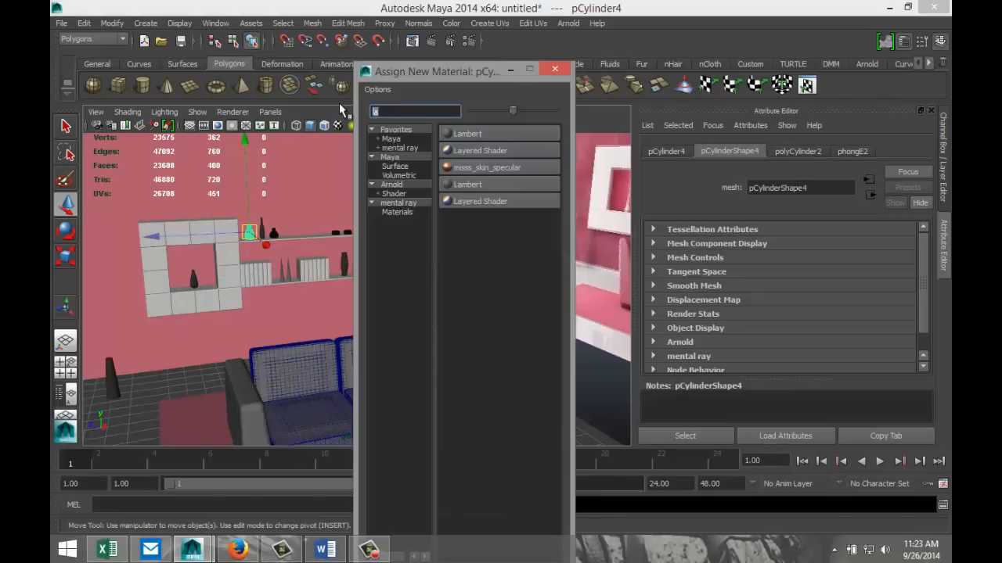
pyautogui.write('ph')
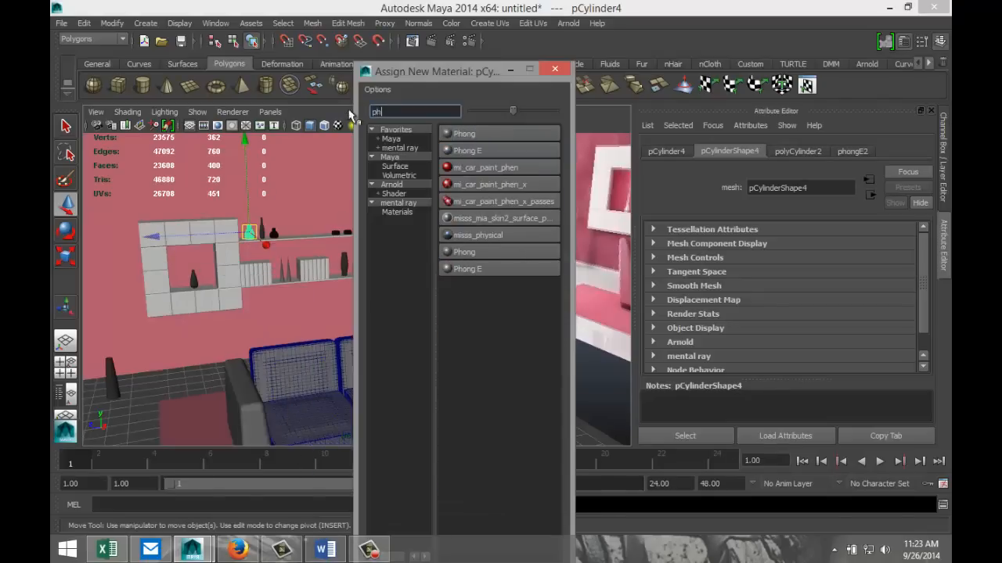
pyautogui.click(507, 151)
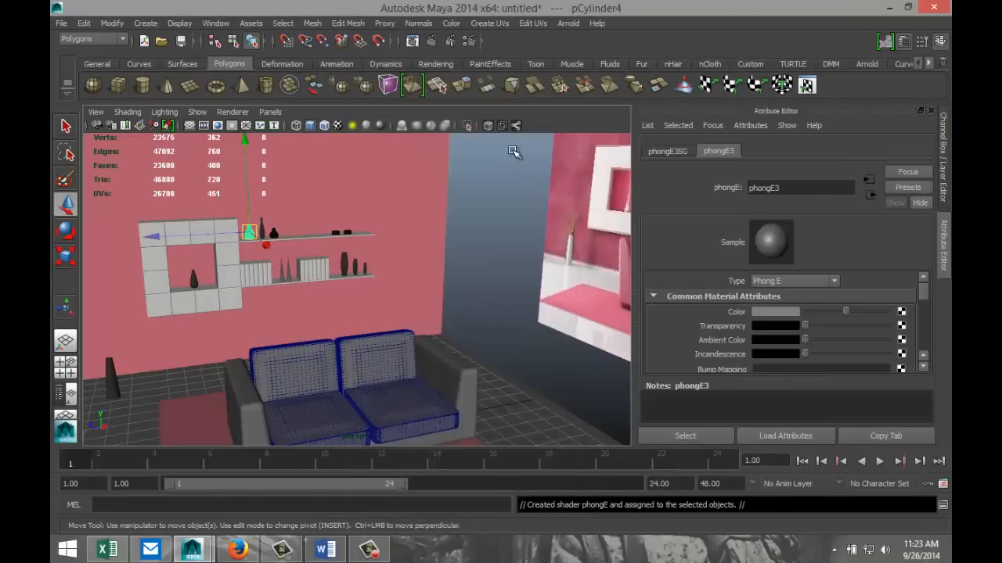
pyautogui.click(763, 312)
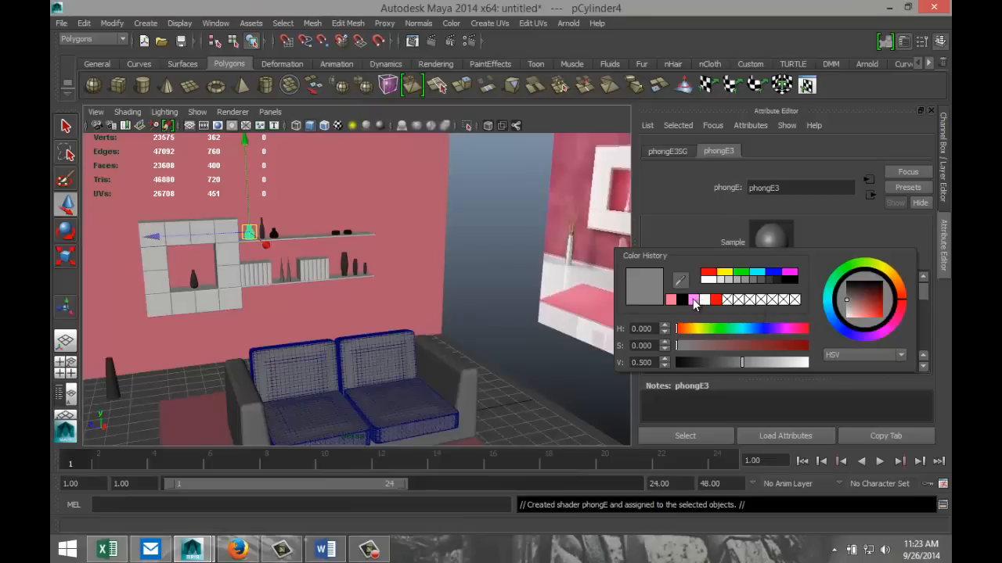
pyautogui.click(671, 302)
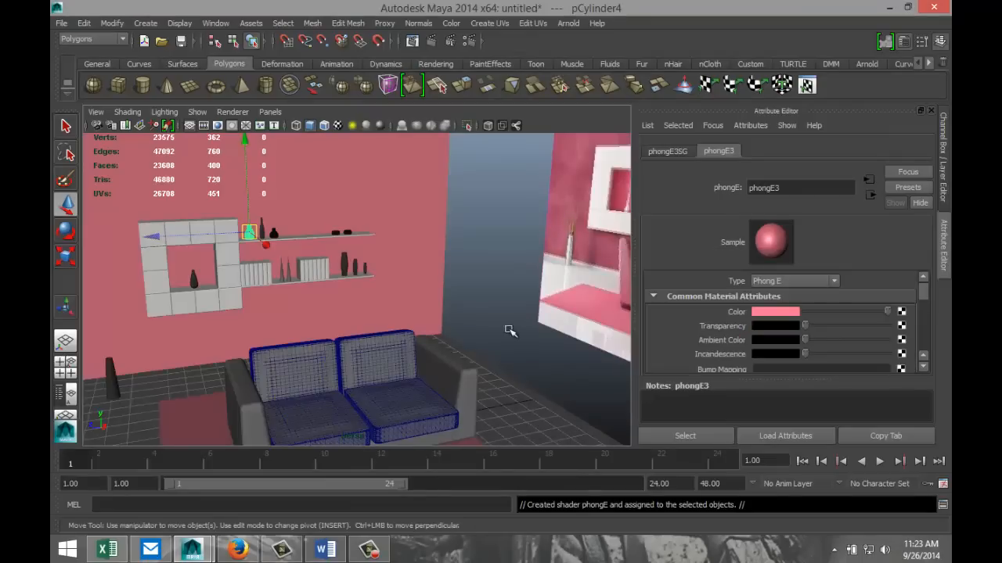
pyautogui.click(477, 280)
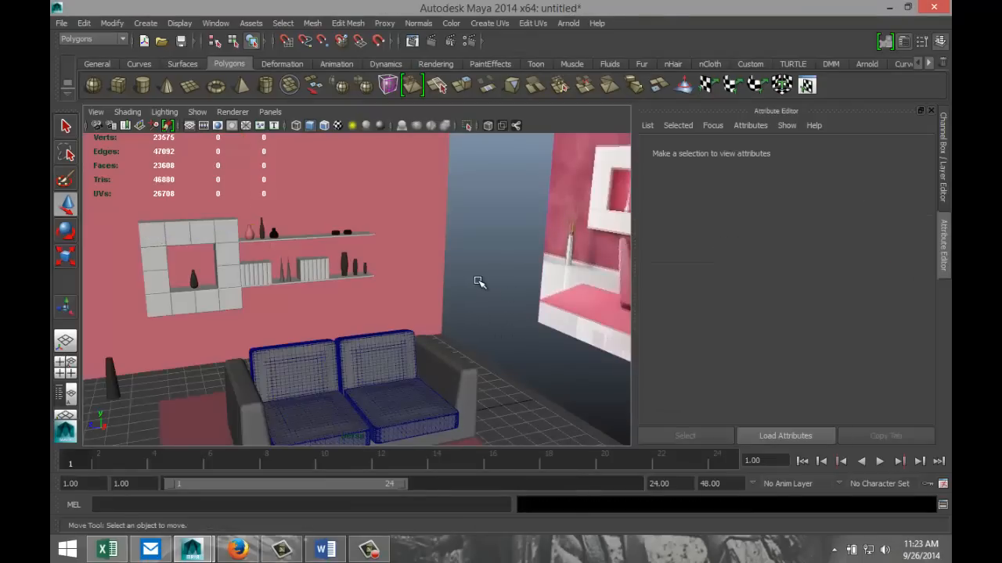
# Step: Assign a new Lambert material to the sofa frame together with its two back and two seat cushions
pyautogui.scroll(-3, 480, 280)
pyautogui.scroll(-2, 480, 283)
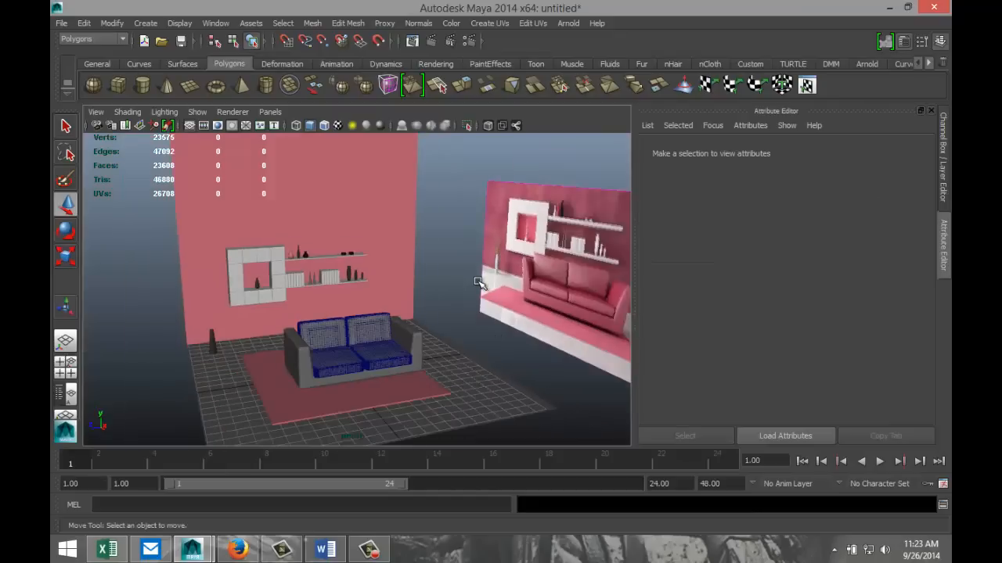
pyautogui.scroll(2, 480, 282)
pyautogui.keyDown('alt'); pyautogui.moveTo(466, 296); pyautogui.dragTo(496, 307); pyautogui.keyUp('alt')
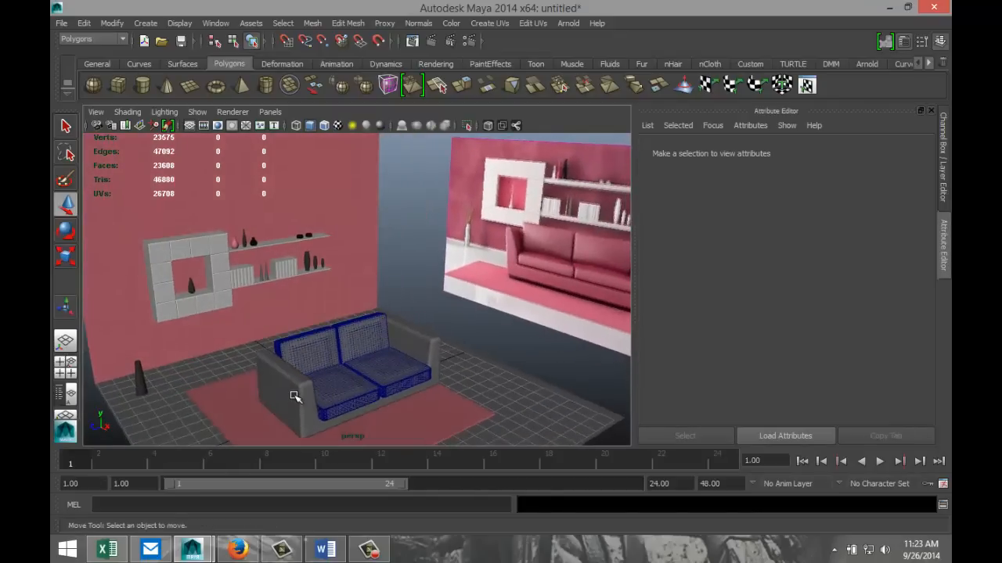
pyautogui.click(294, 396)
pyautogui.keyDown('shift'); pyautogui.click(317, 351); pyautogui.keyUp('shift')
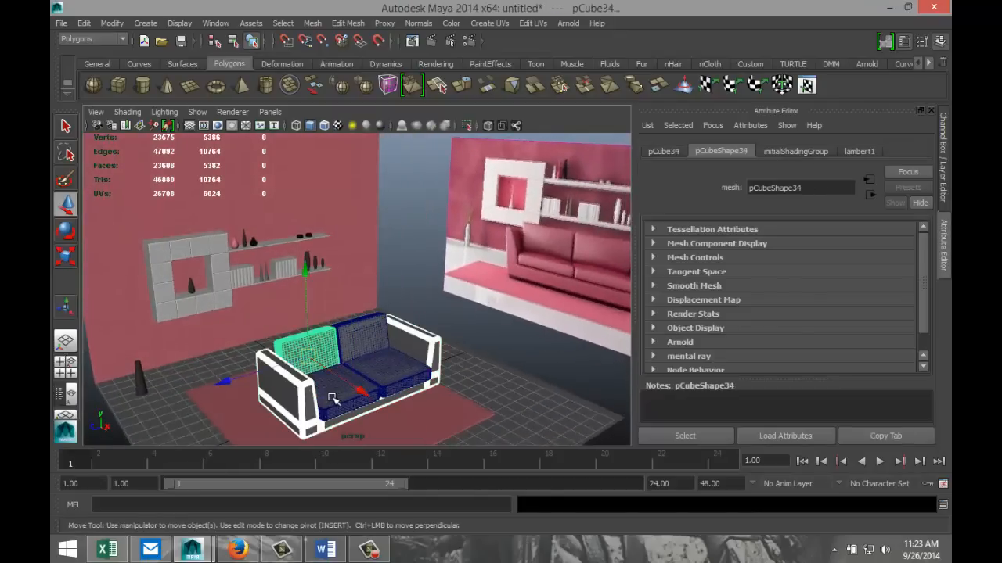
pyautogui.keyDown('shift'); pyautogui.click(333, 399); pyautogui.keyUp('shift')
pyautogui.keyDown('shift'); pyautogui.click(392, 373); pyautogui.keyUp('shift')
pyautogui.keyDown('shift'); pyautogui.click(363, 330); pyautogui.keyUp('shift')
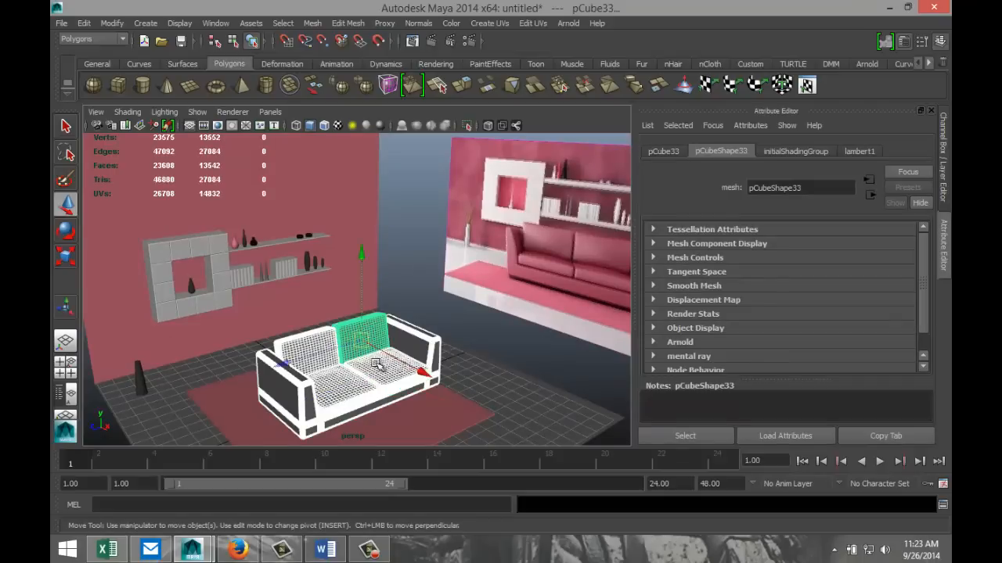
pyautogui.moveTo(302, 392); pyautogui.dragTo(301, 504, button='right')
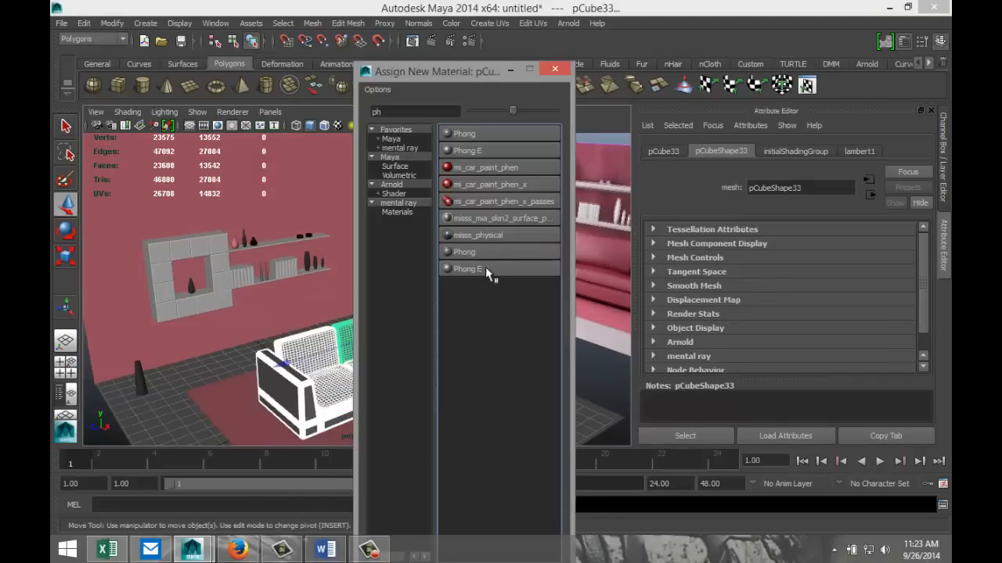
pyautogui.doubleClick(412, 112)
pyautogui.press('BackSpace')
pyautogui.write('lam')
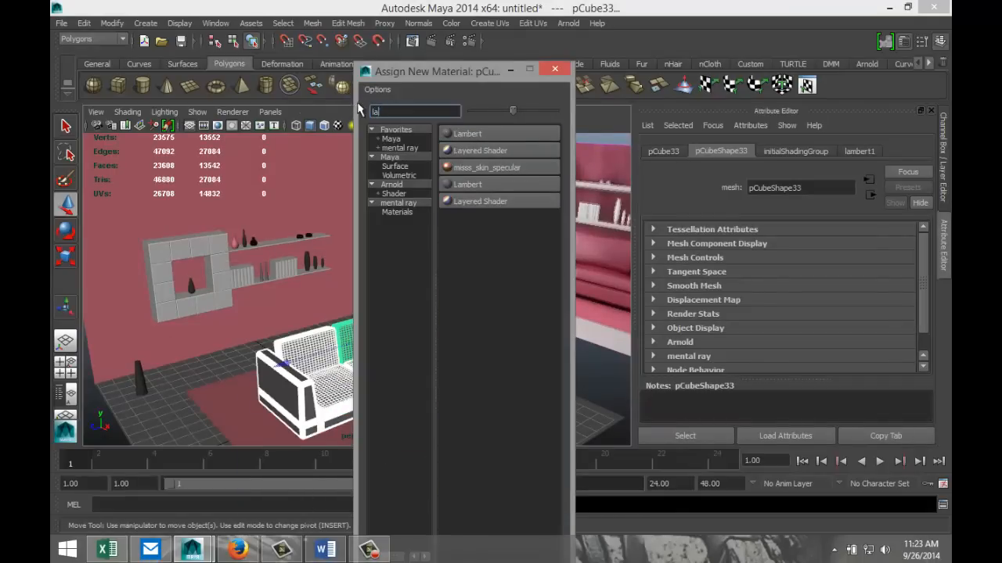
pyautogui.click(480, 134)
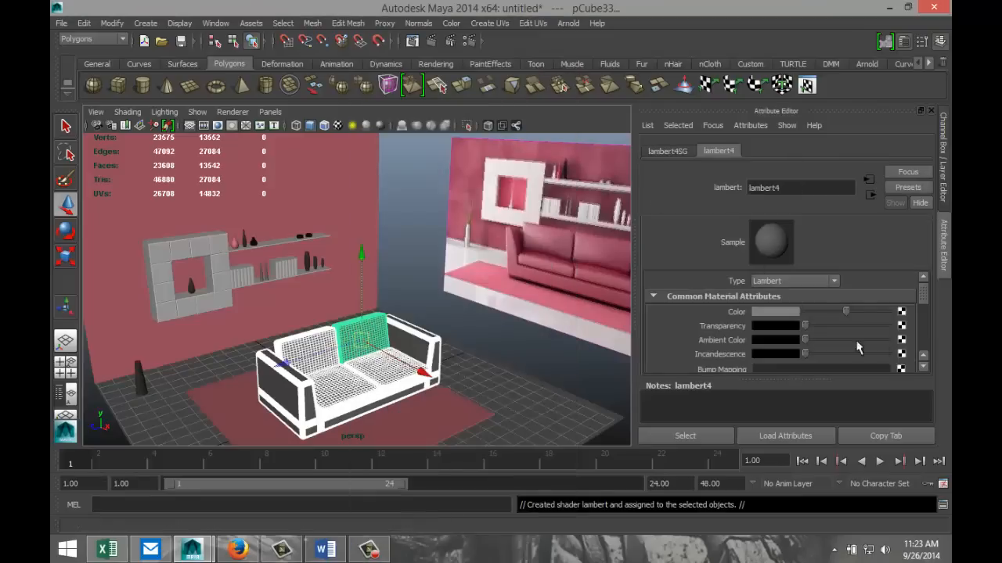
# Step: Map a Leather texture to the colour of the sofa's Lambert material
pyautogui.click(902, 312)
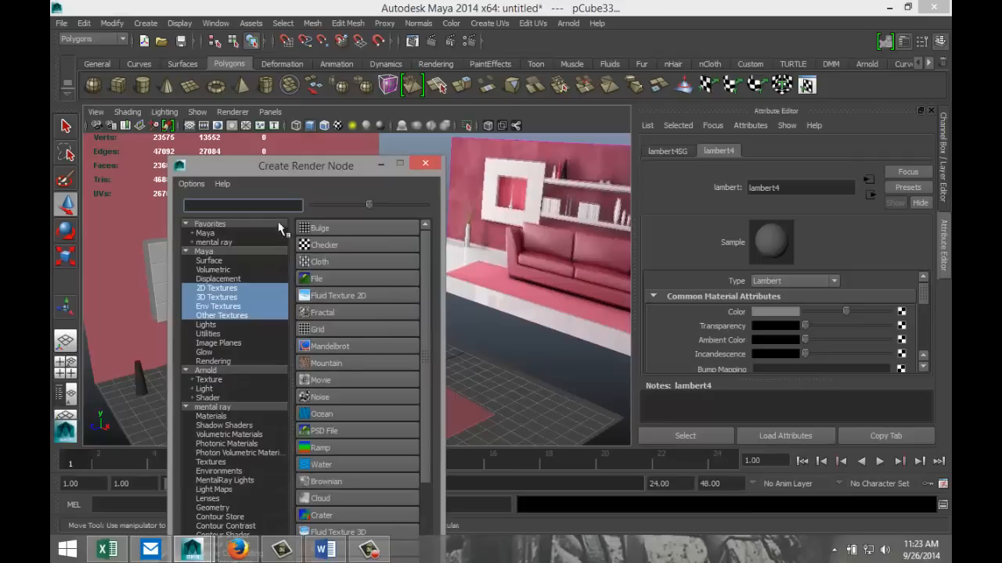
pyautogui.write('leat')
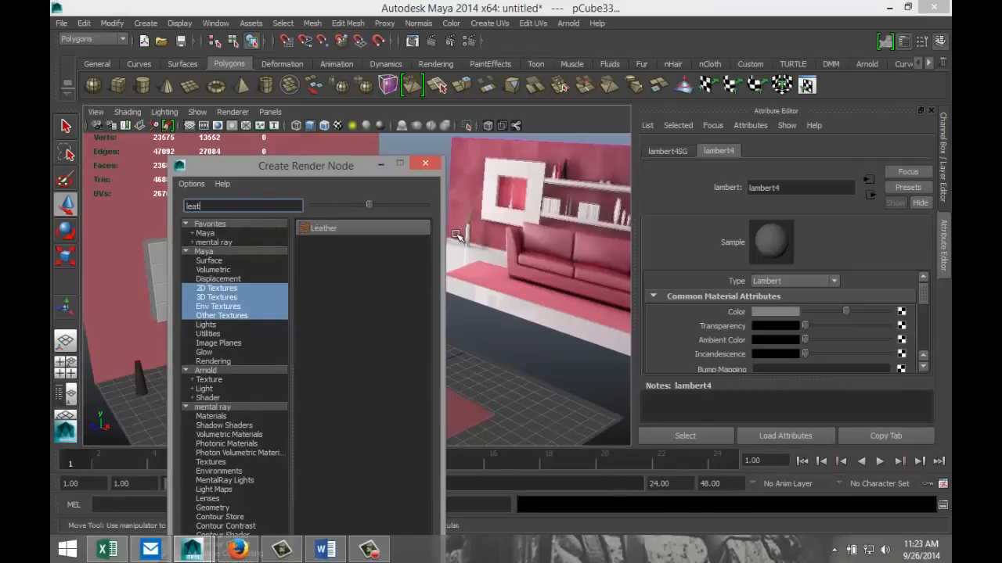
pyautogui.click(377, 231)
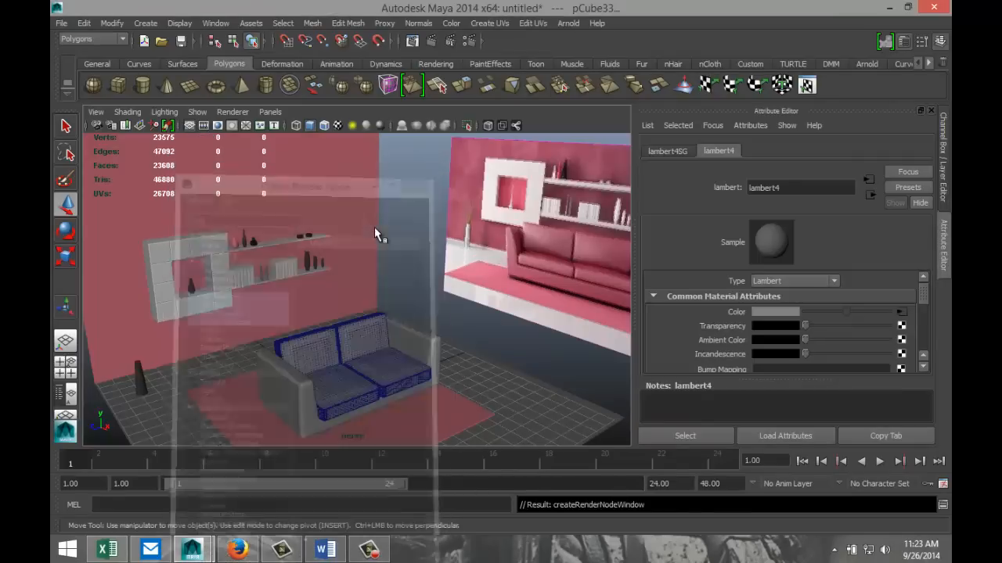
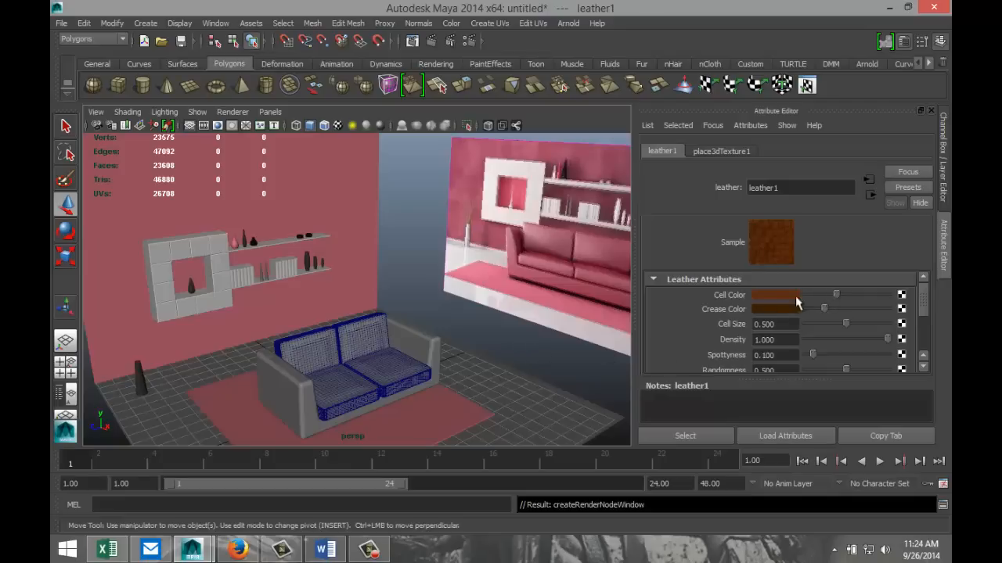
# Step: Colour the sofa's leather cells the saved salmon pink and the creases a more saturated version of the same pink
pyautogui.click(775, 294)
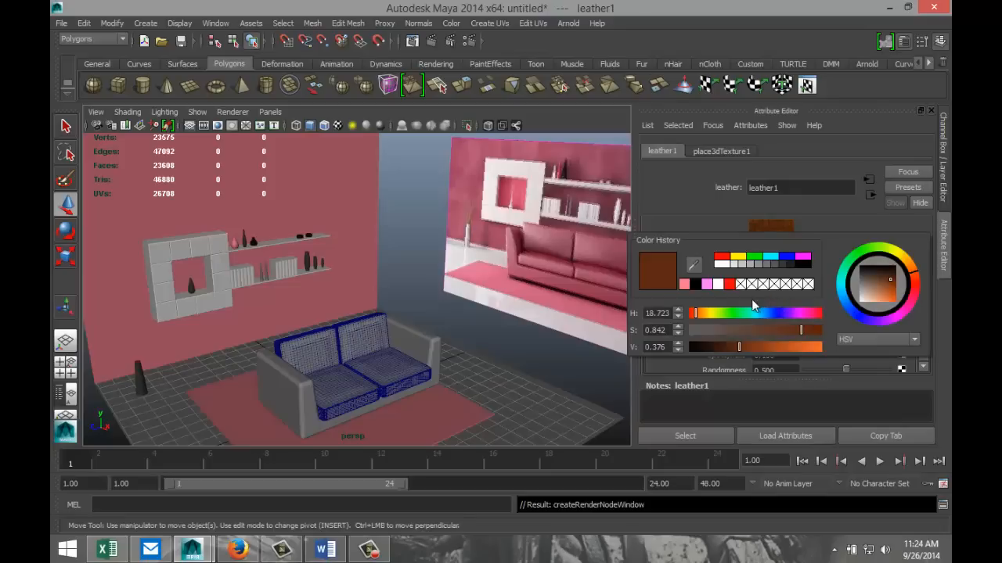
pyautogui.click(684, 284)
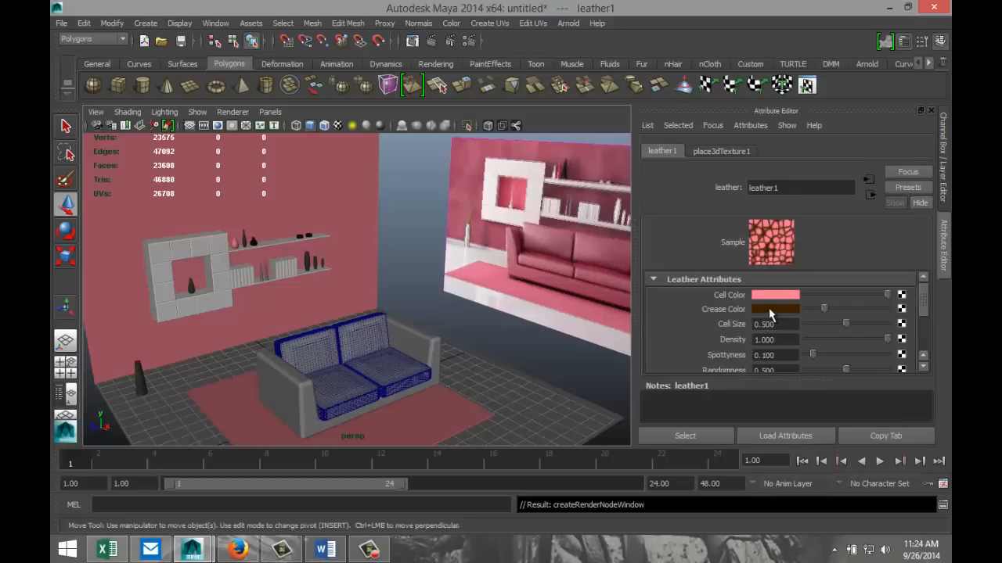
pyautogui.click(770, 309)
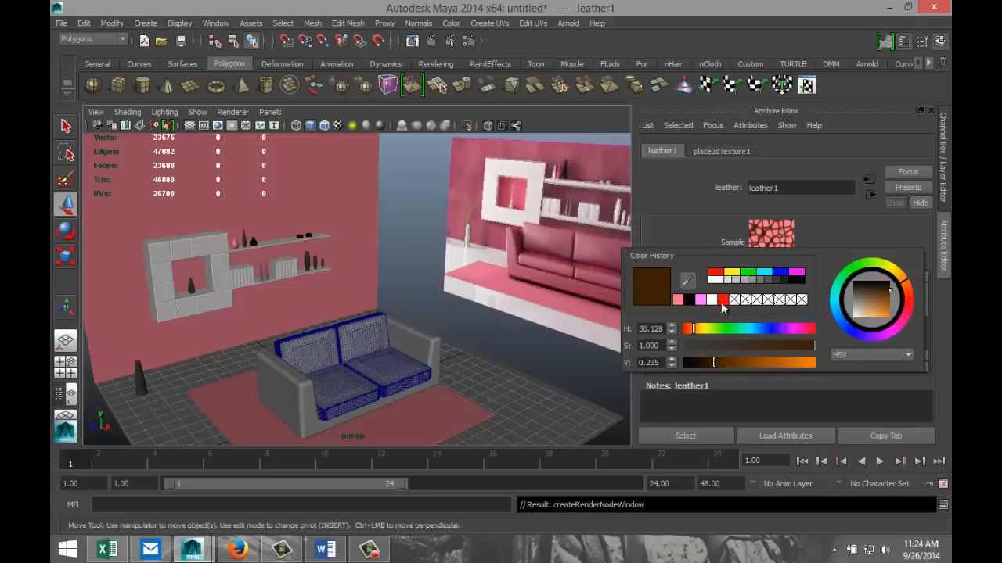
pyautogui.click(678, 300)
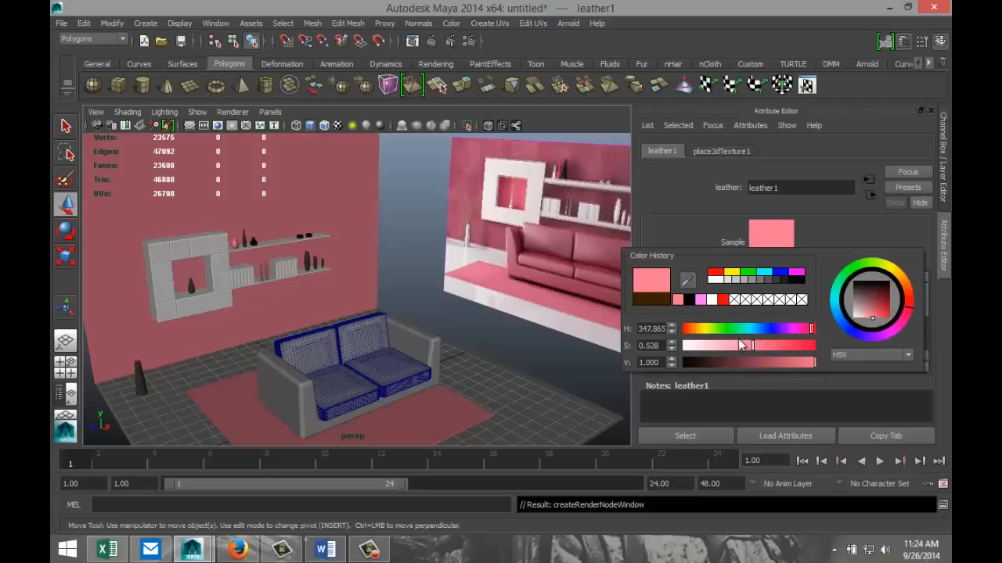
pyautogui.moveTo(751, 345); pyautogui.dragTo(771, 346)
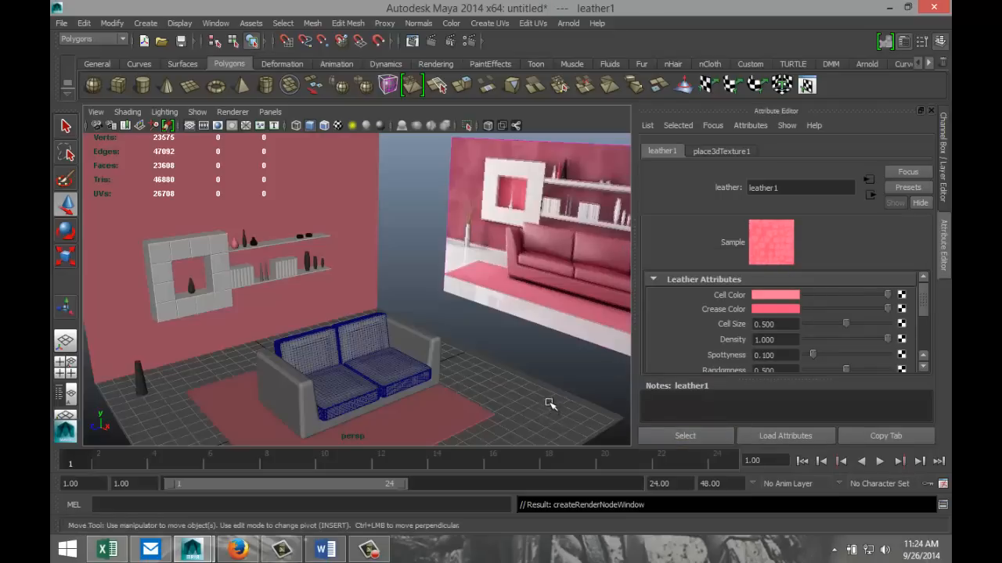
# Step: Turn on textured display in the perspective view and inspect the sofa's leather with nothing selected
pyautogui.click(339, 127)
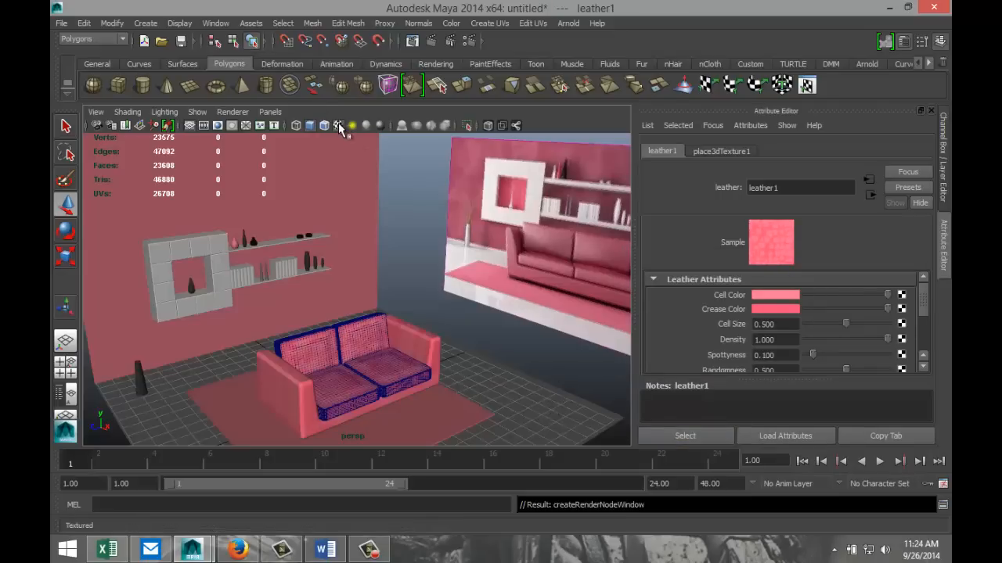
pyautogui.click(484, 342)
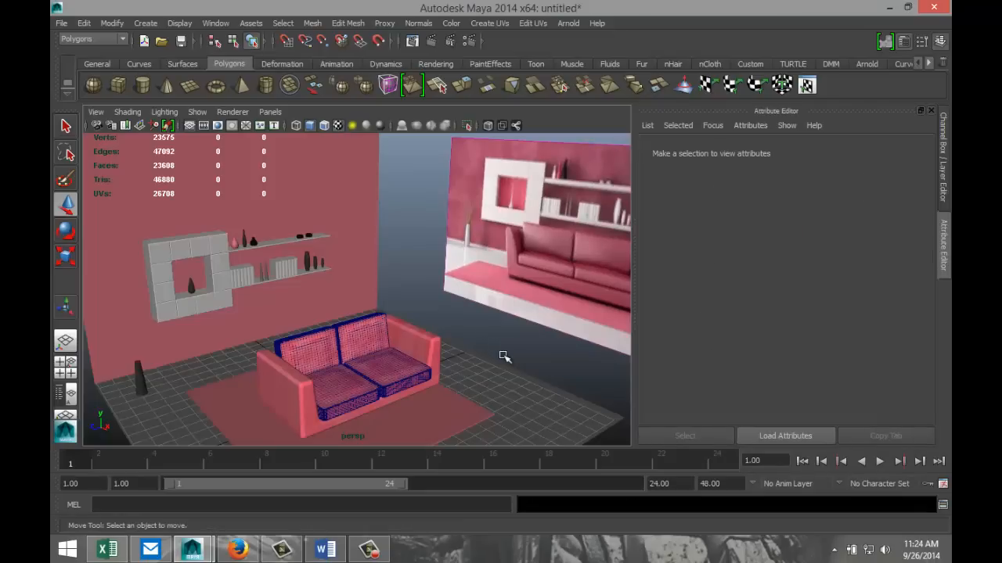
pyautogui.scroll(2, 504, 357)
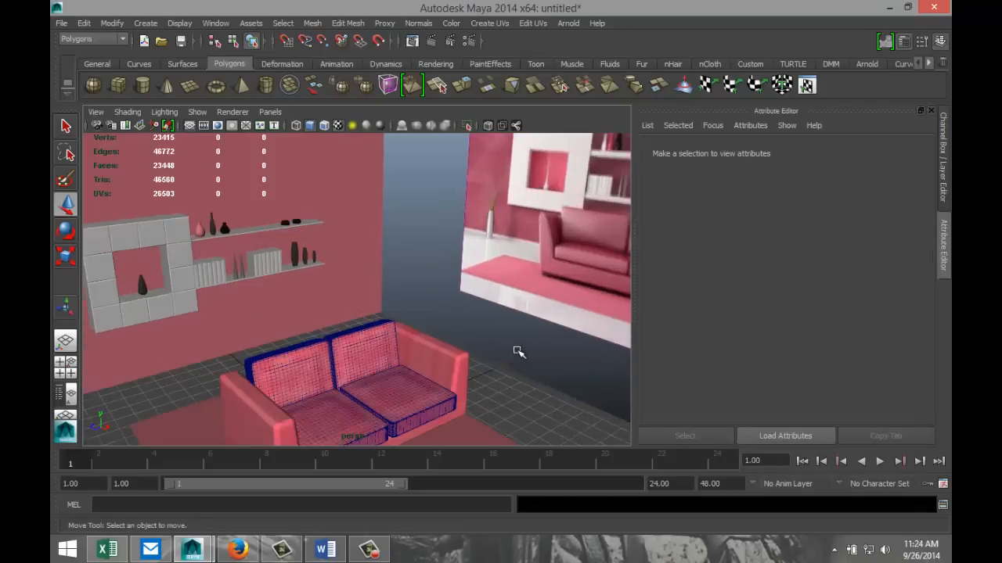
pyautogui.scroll(-3, 516, 354)
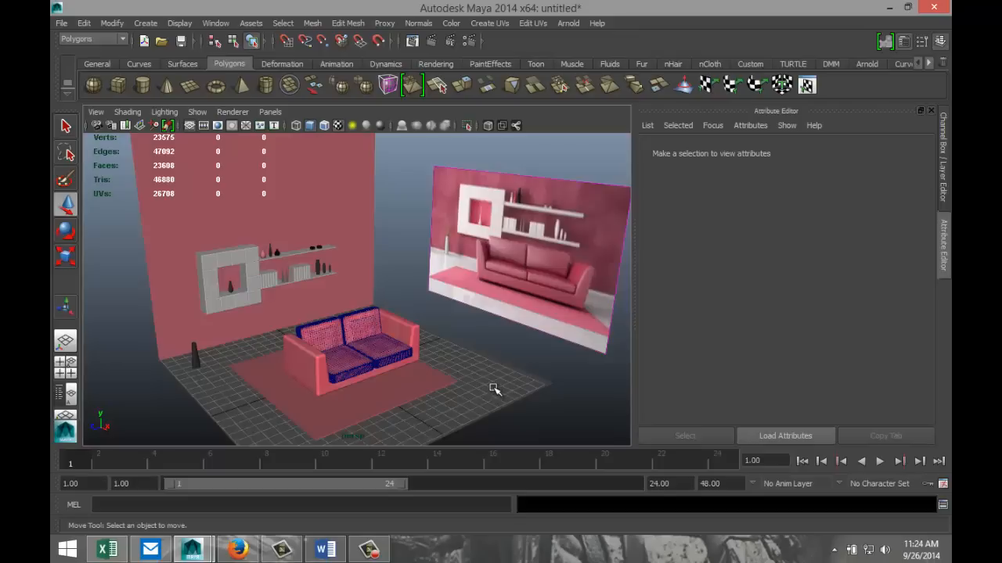
# Step: Assign a new Phong E material to the floor plane and colour it white
pyautogui.keyDown('alt'); pyautogui.moveTo(492, 385); pyautogui.dragTo(471, 317); pyautogui.keyUp('alt')
pyautogui.click(473, 319)
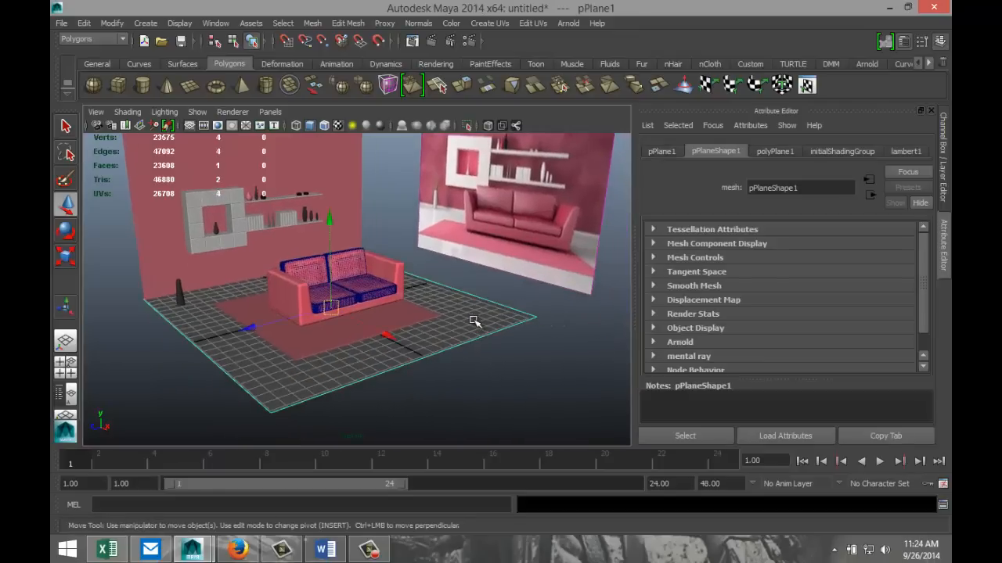
pyautogui.moveTo(472, 320); pyautogui.dragTo(473, 502, button='right')
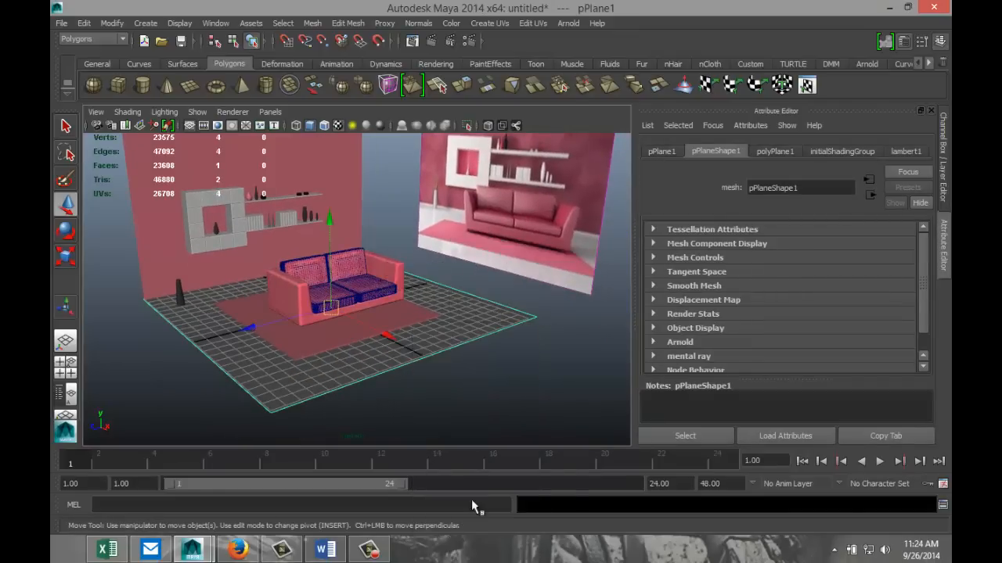
pyautogui.doubleClick(413, 111)
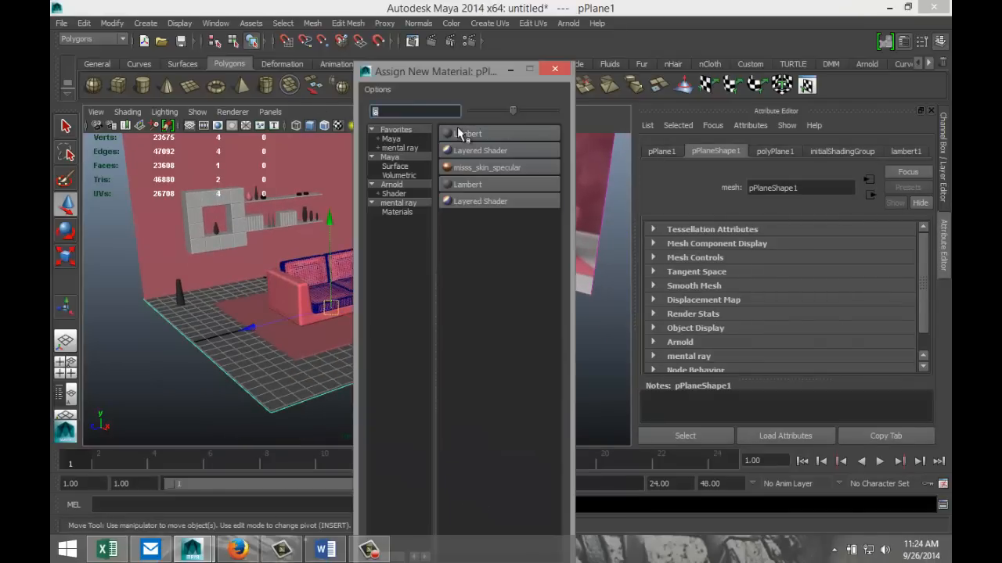
pyautogui.write('ph')
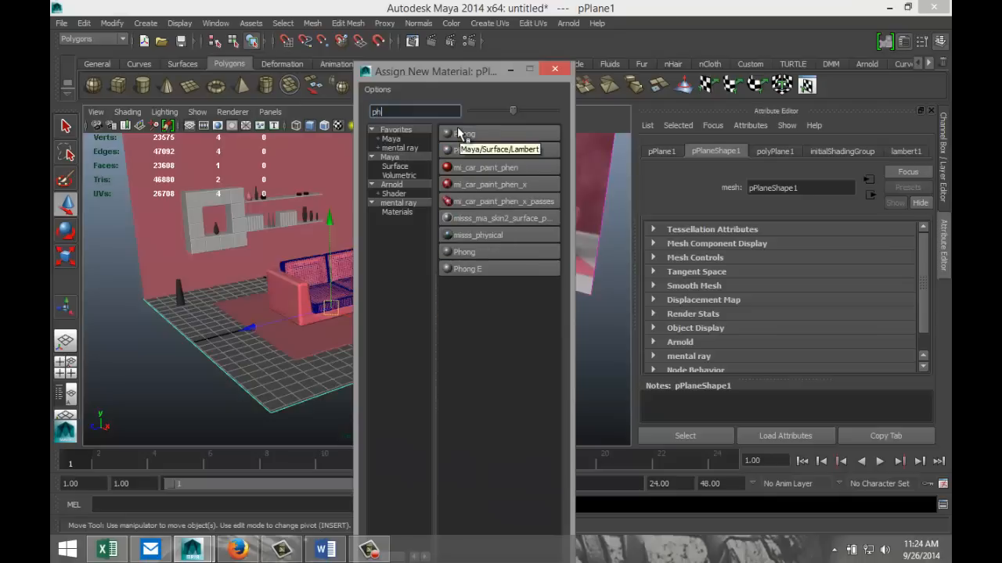
pyautogui.click(493, 149)
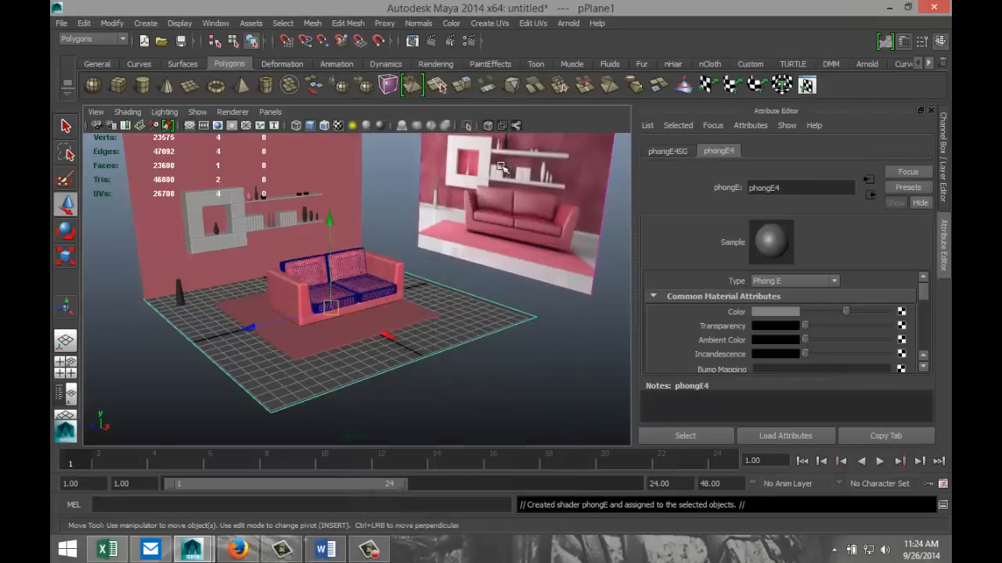
pyautogui.click(764, 313)
pyautogui.click(710, 284)
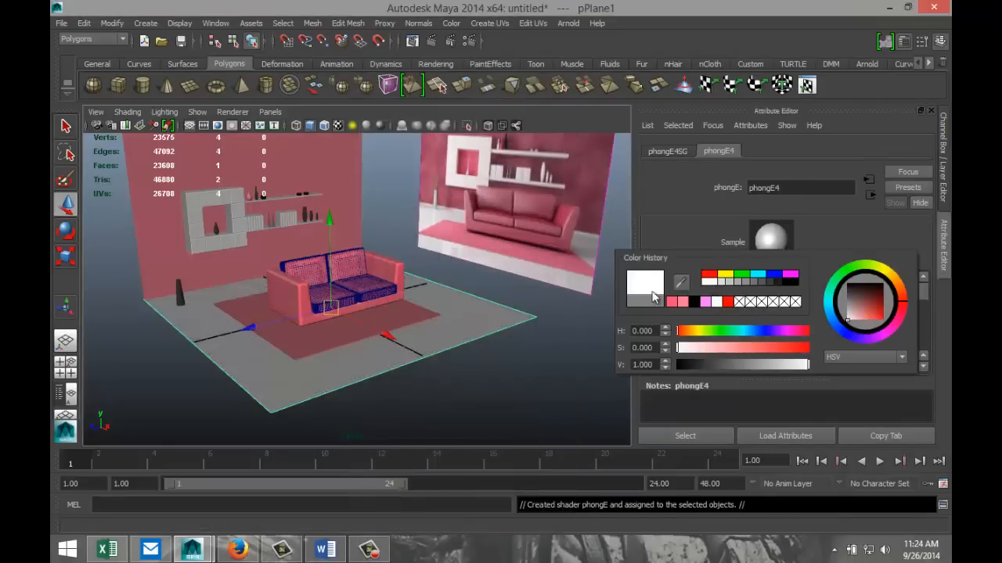
pyautogui.click(556, 396)
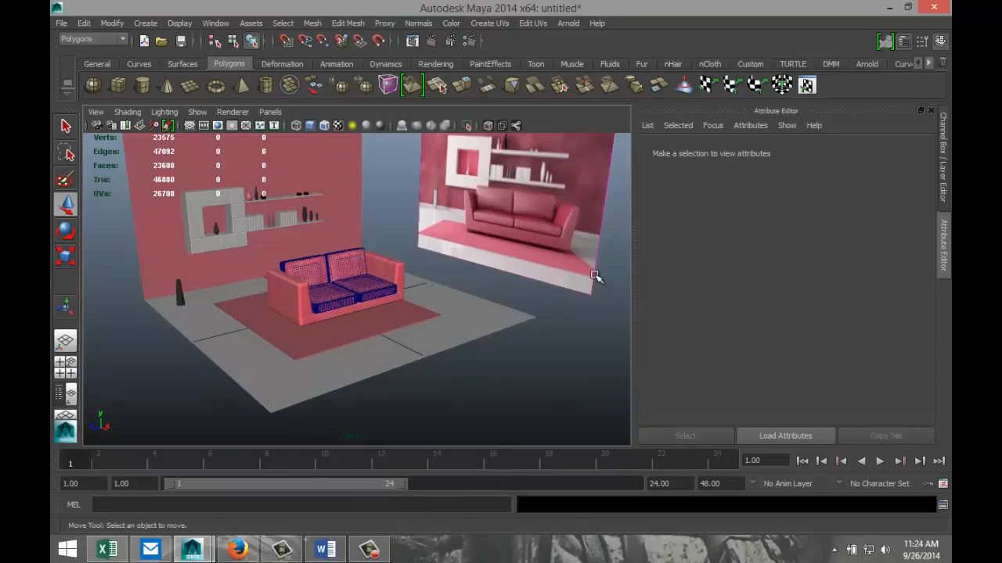
# Step: Delete the reference image plane beside the room and view the scene from the front
pyautogui.click(597, 281)
pyautogui.press('Delete')
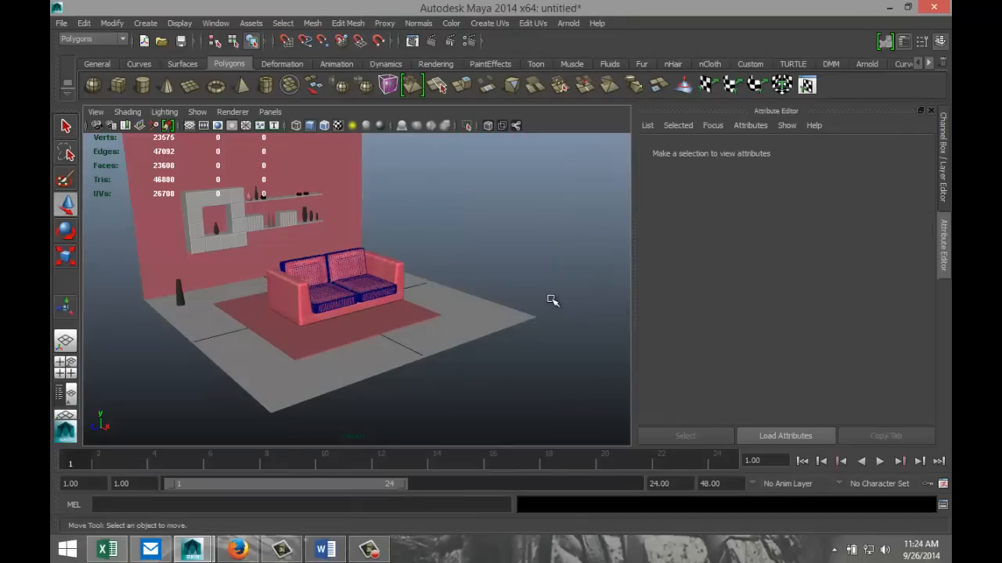
pyautogui.scroll(-2, 552, 300)
pyautogui.scroll(1, 553, 301)
pyautogui.keyDown('alt'); pyautogui.moveTo(553, 301); pyautogui.dragTo(485, 296); pyautogui.keyUp('alt')
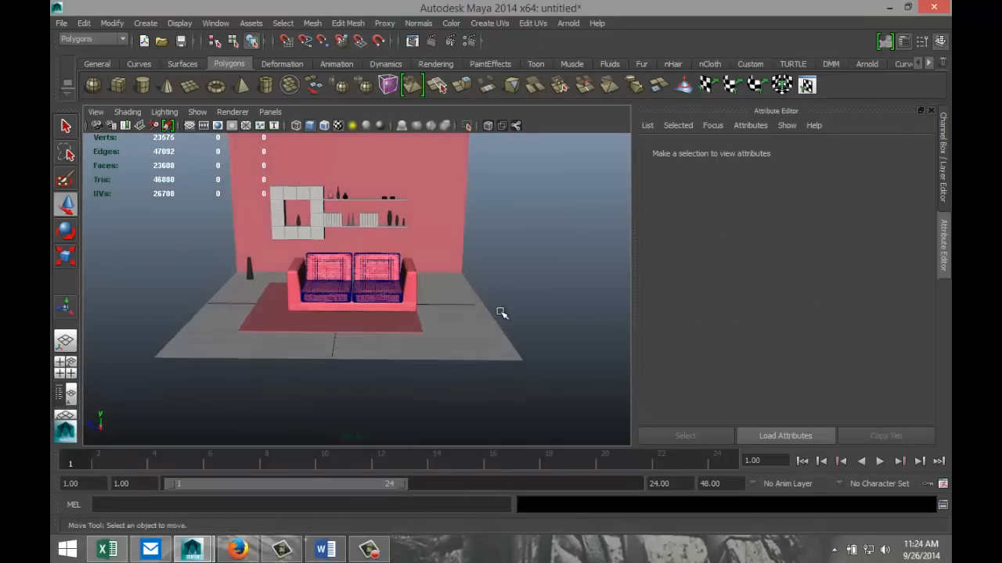
# Step: Create a point light and move it in front of the square frame's side of the room, to about 7.4, 10.1, 6.5
pyautogui.click(145, 22)
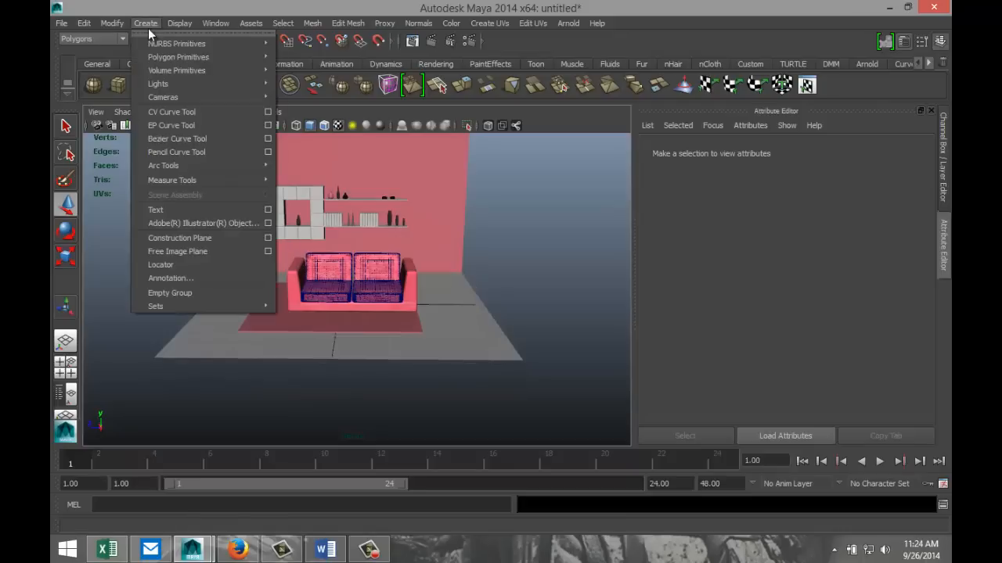
pyautogui.moveTo(167, 84)
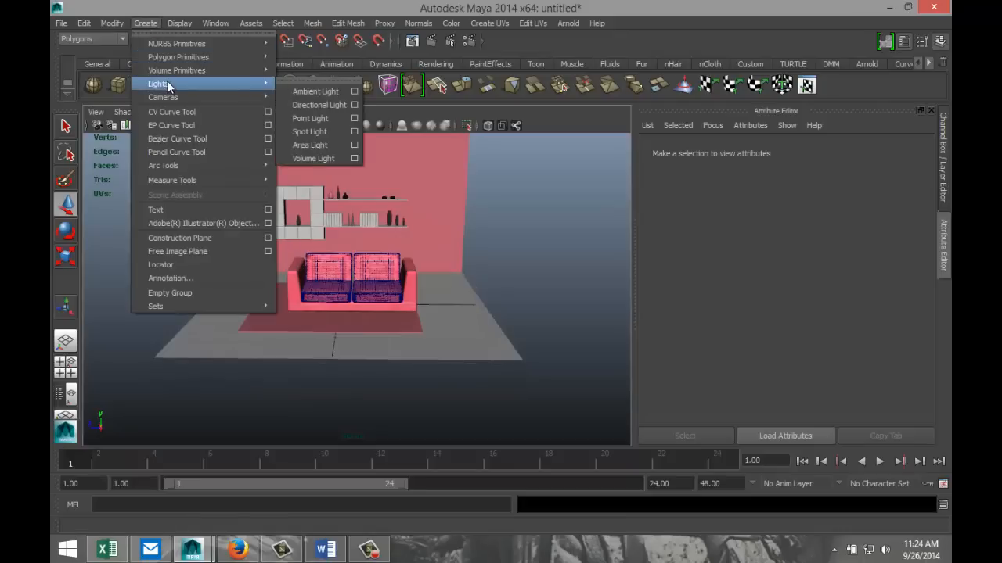
pyautogui.click(310, 118)
pyautogui.moveTo(338, 218); pyautogui.dragTo(335, 139)
pyautogui.keyDown('alt'); pyautogui.moveTo(402, 287); pyautogui.dragTo(357, 405); pyautogui.keyUp('alt')
pyautogui.moveTo(276, 315); pyautogui.dragTo(169, 335)
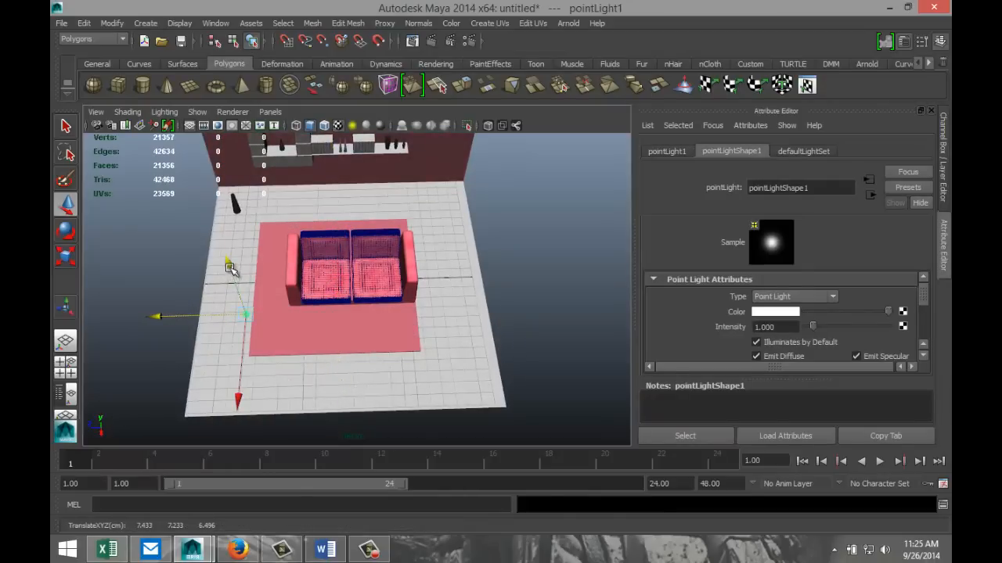
pyautogui.moveTo(230, 267); pyautogui.dragTo(320, 296)
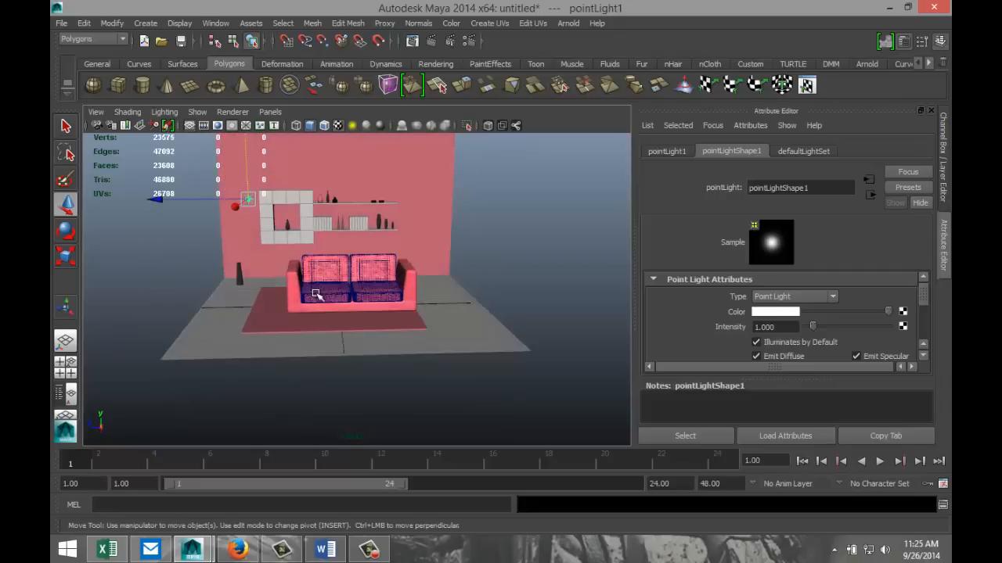
# Step: Duplicate the point light and move the copy lower, beside the sofa's far arm, to about 7.4, 5.2, -5.4
pyautogui.hotkey('ctrl', 'd')
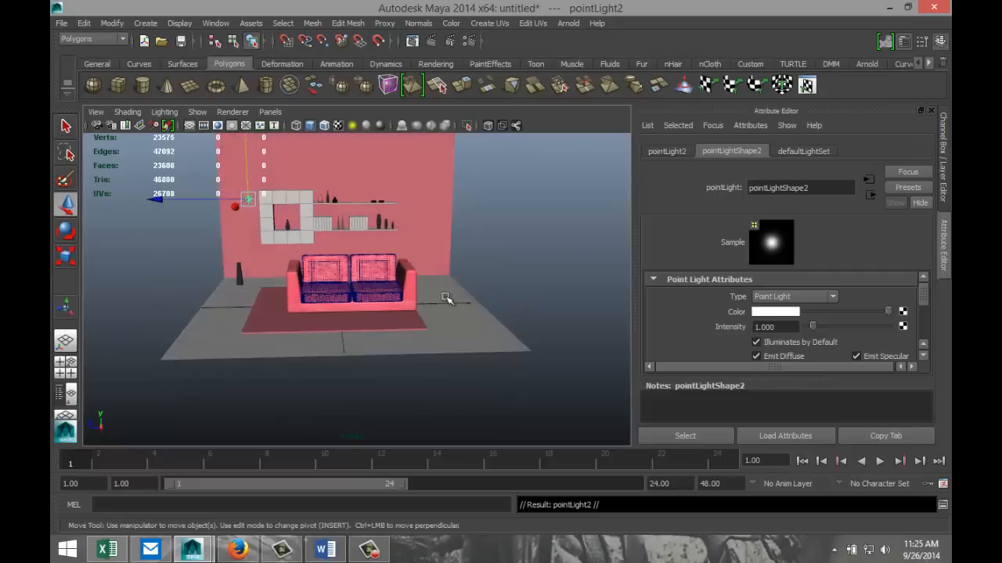
pyautogui.moveTo(157, 199); pyautogui.dragTo(325, 198)
pyautogui.moveTo(417, 161); pyautogui.dragTo(412, 228)
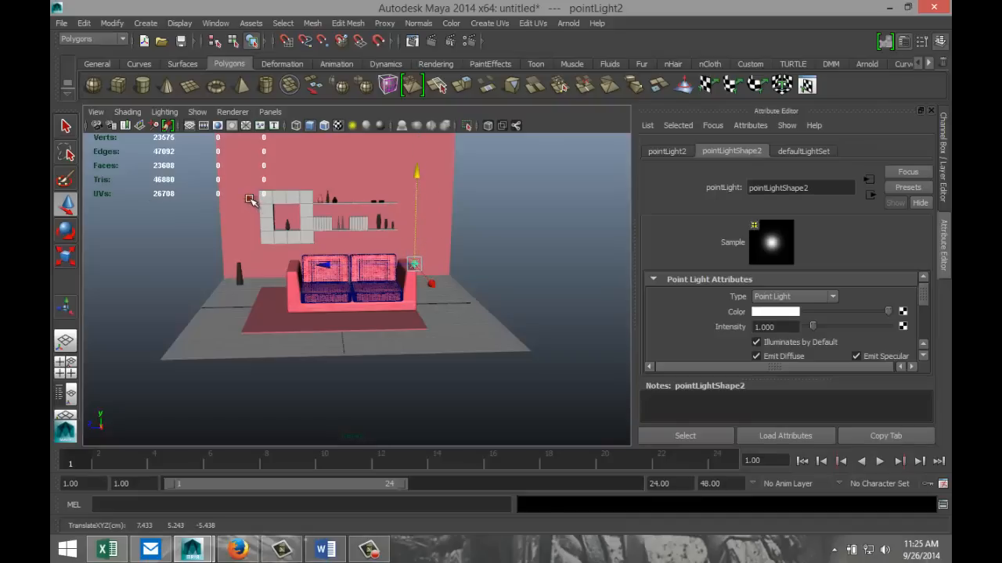
# Step: Set the raytrace shadows of the higher point light to 4 shadow rays and a ray depth limit of 12
pyautogui.click(248, 198)
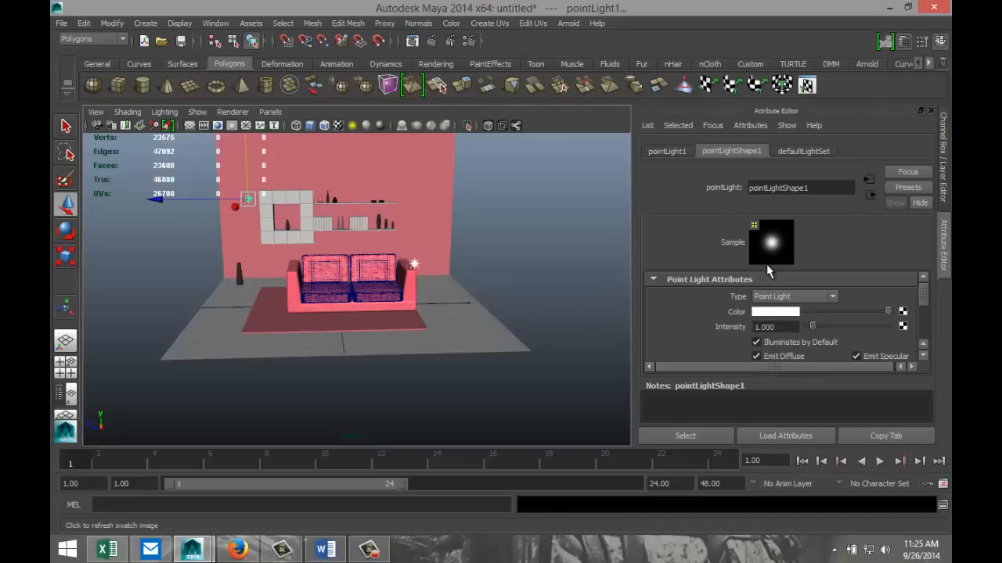
pyautogui.click(666, 152)
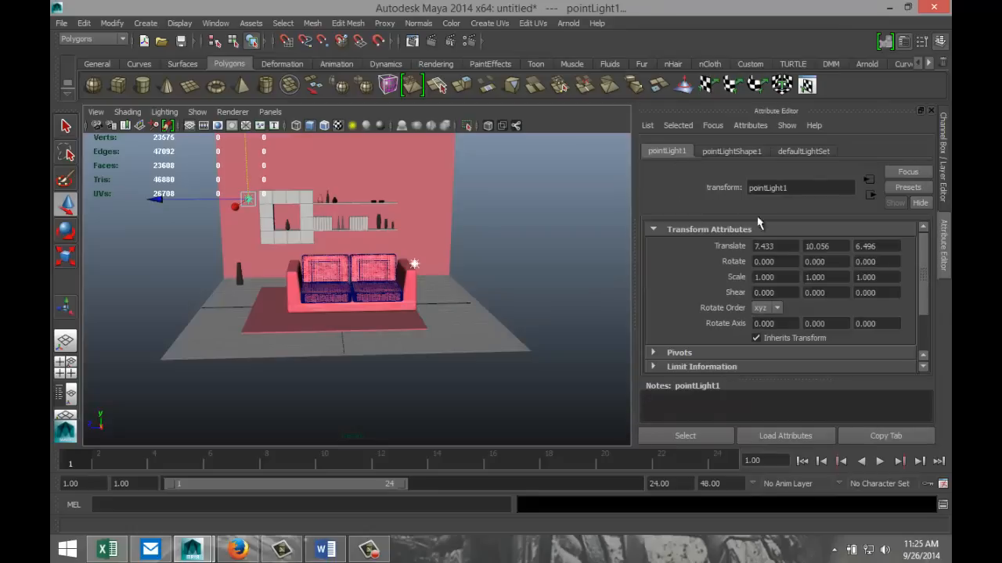
pyautogui.click(733, 153)
pyautogui.scroll(-5, 726, 295)
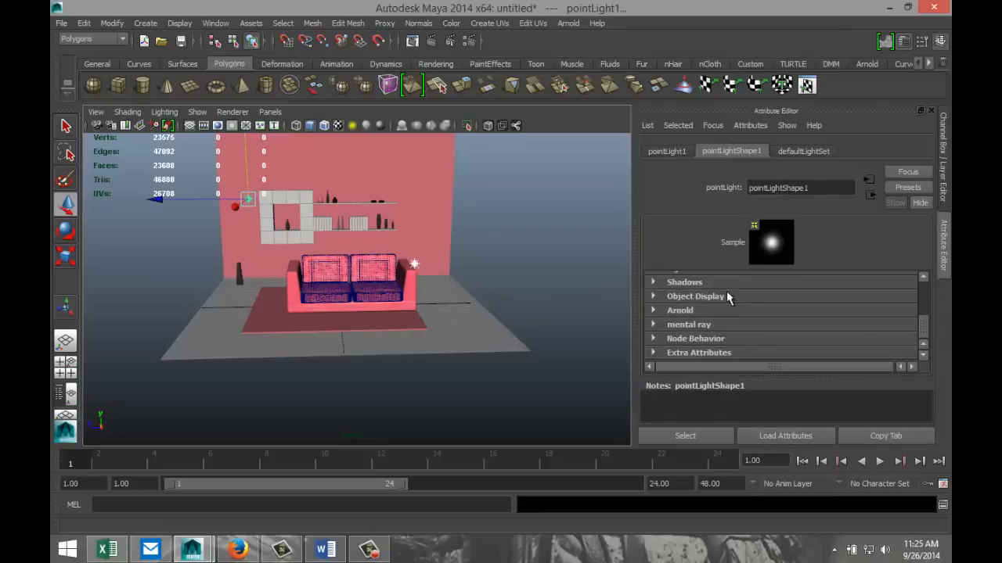
pyautogui.click(654, 282)
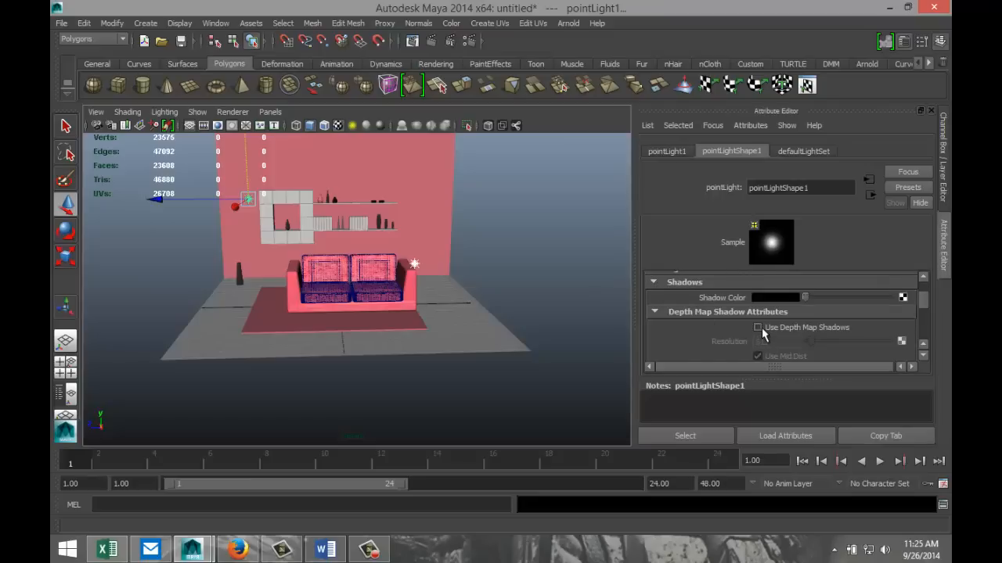
pyautogui.scroll(-6, 771, 328)
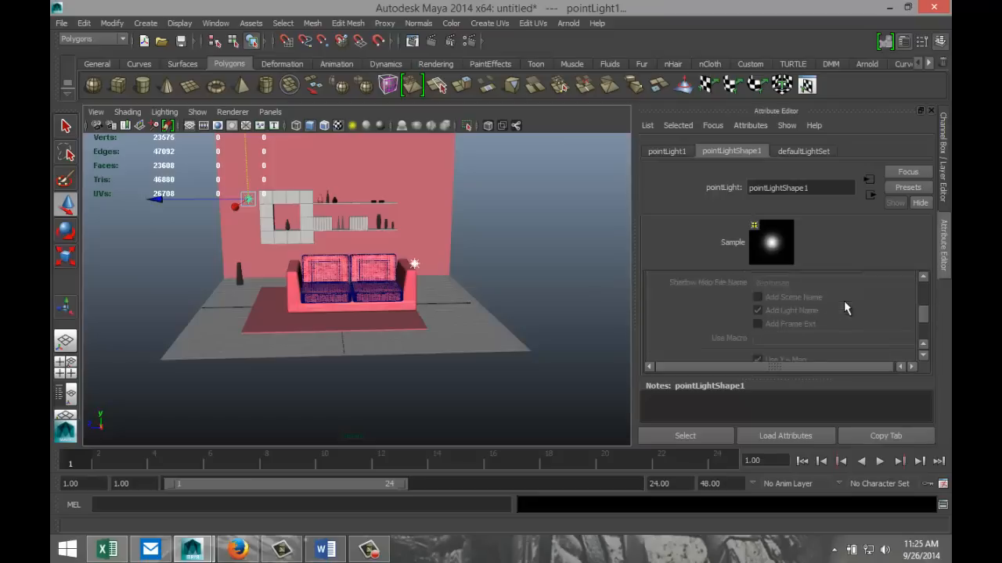
pyautogui.scroll(-3, 846, 301)
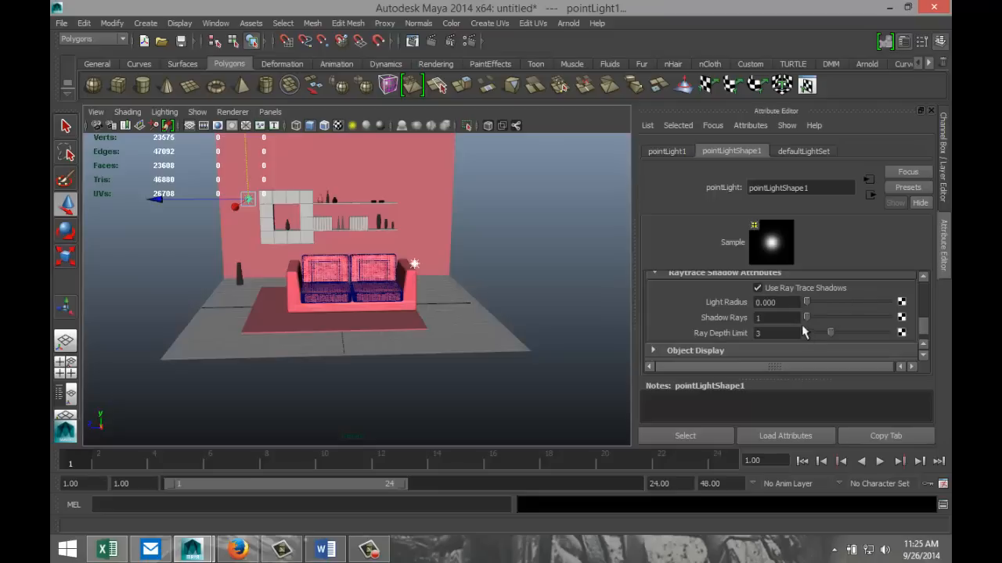
pyautogui.click(787, 318)
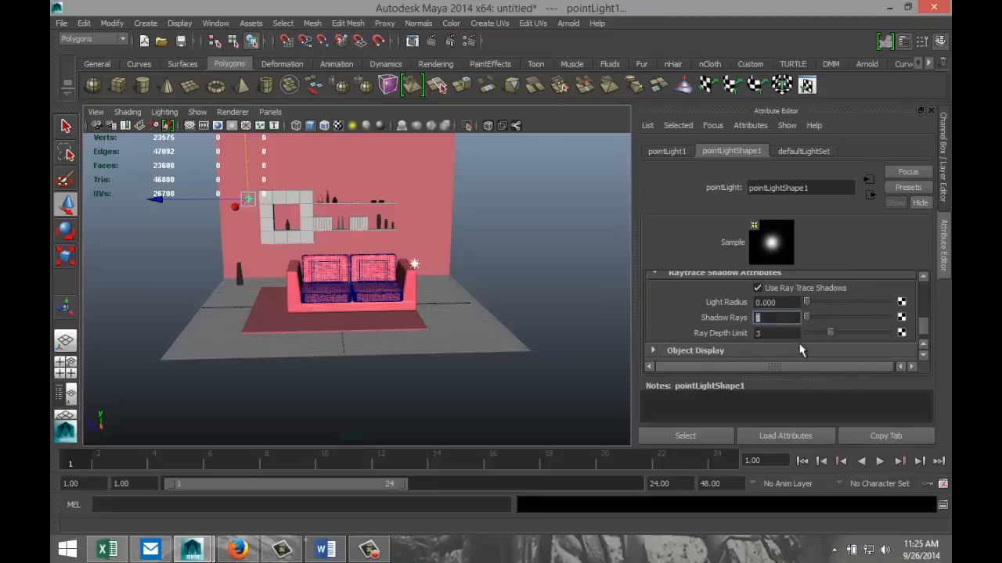
pyautogui.write('4')
pyautogui.click(760, 335)
pyautogui.write('12')
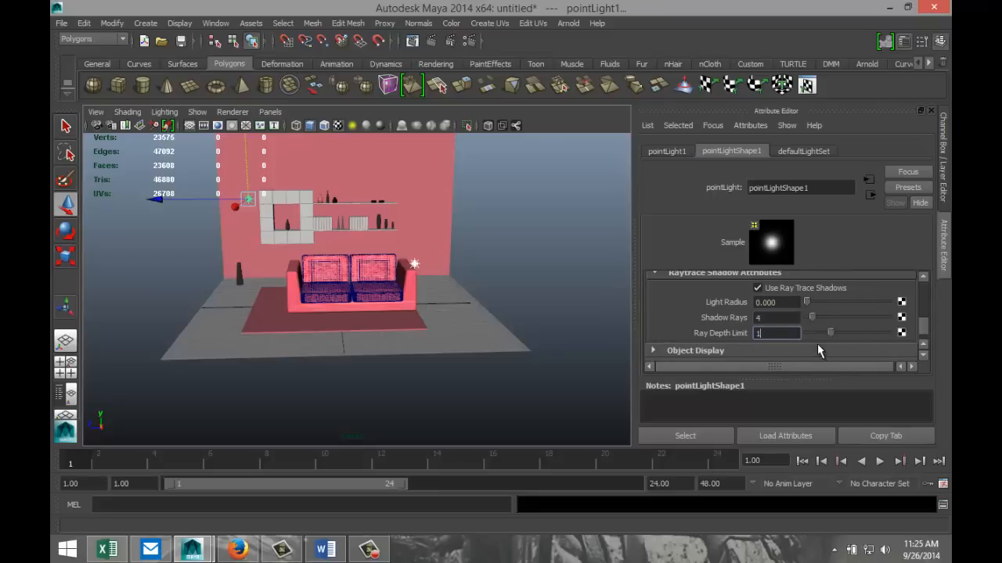
pyautogui.click(784, 319)
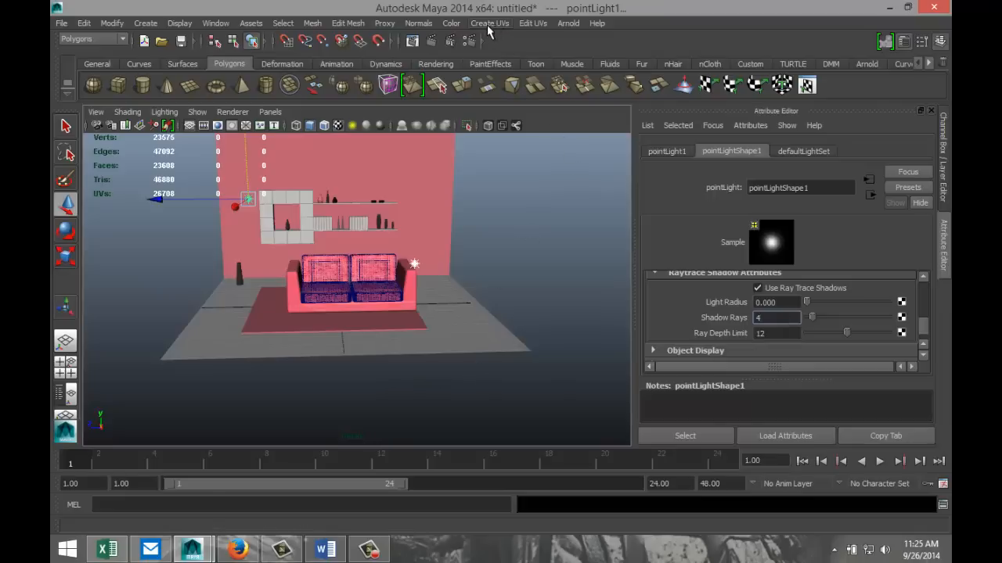
# Step: Set the scene's renderer to mental ray in the render settings
pyautogui.click(469, 43)
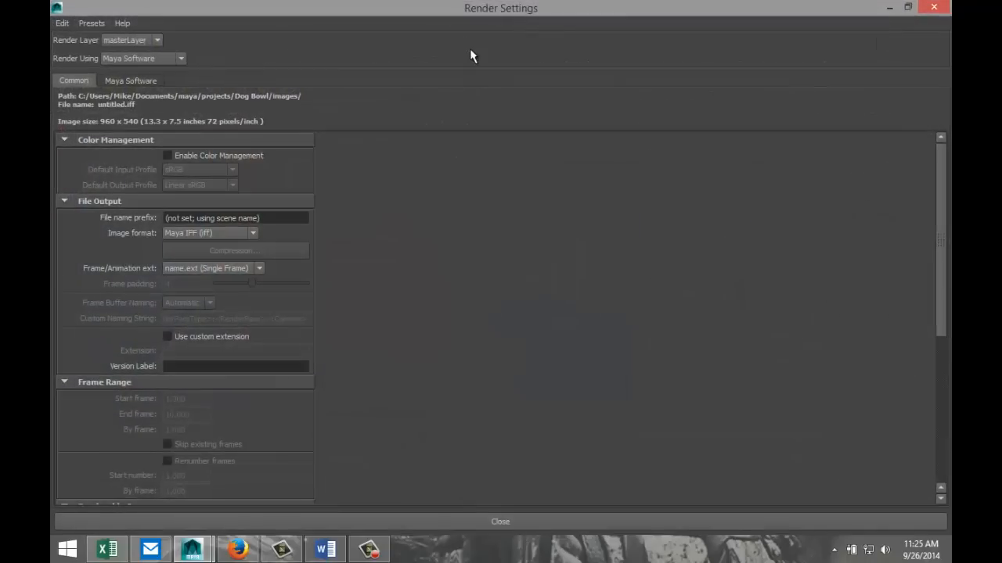
pyautogui.click(181, 62)
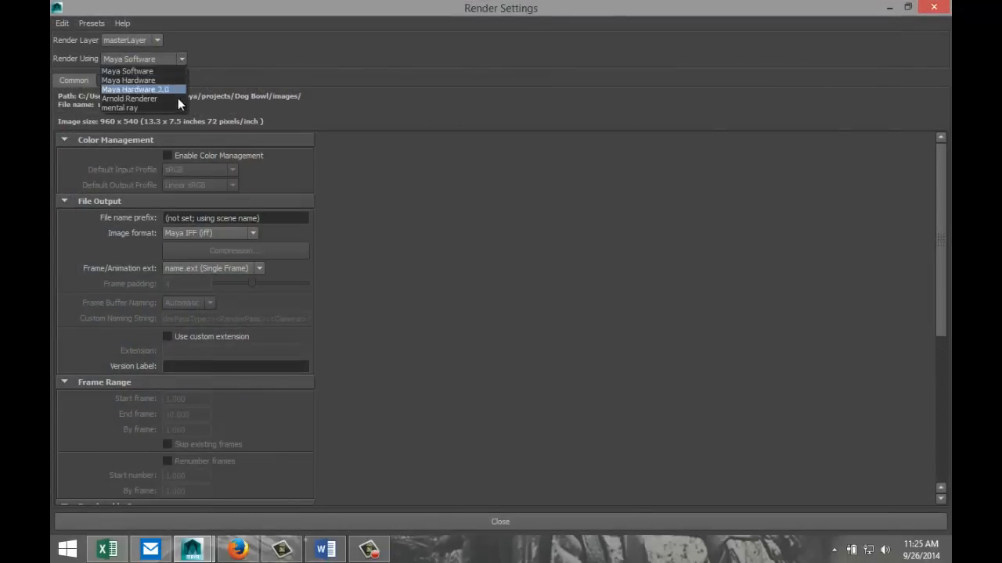
pyautogui.click(174, 107)
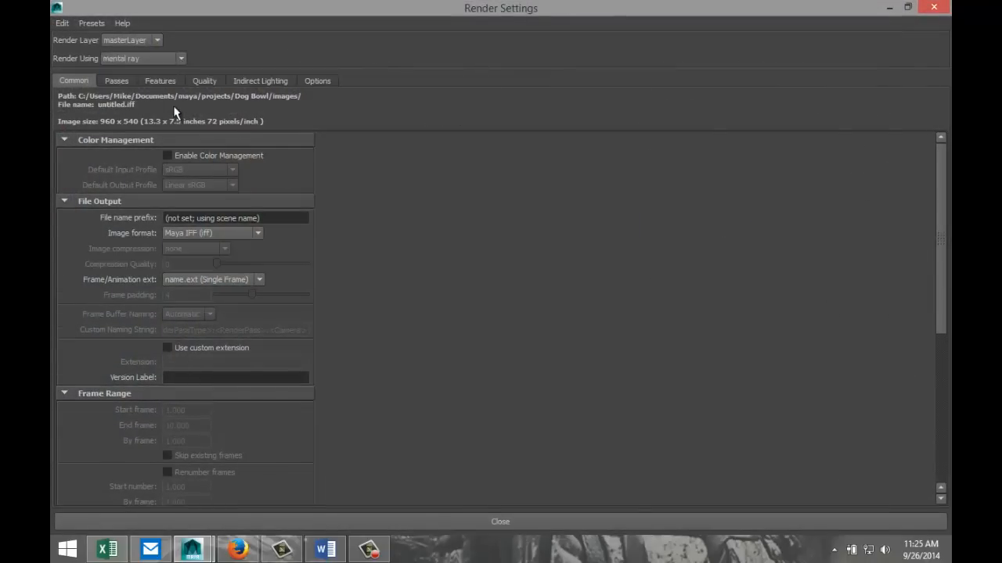
# Step: Create an image-based lighting environment for mental ray and enable Global Illumination
pyautogui.click(266, 82)
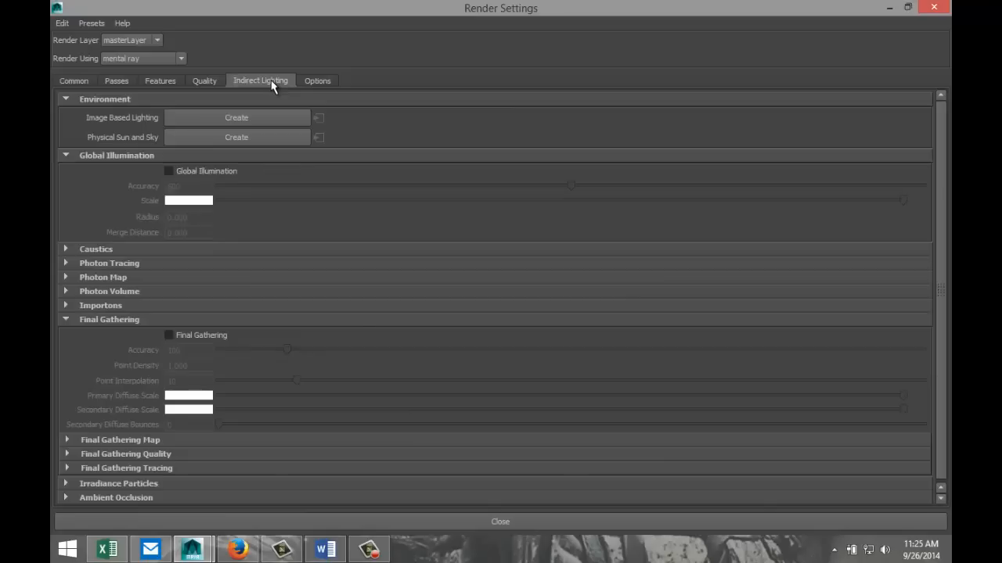
pyautogui.click(224, 119)
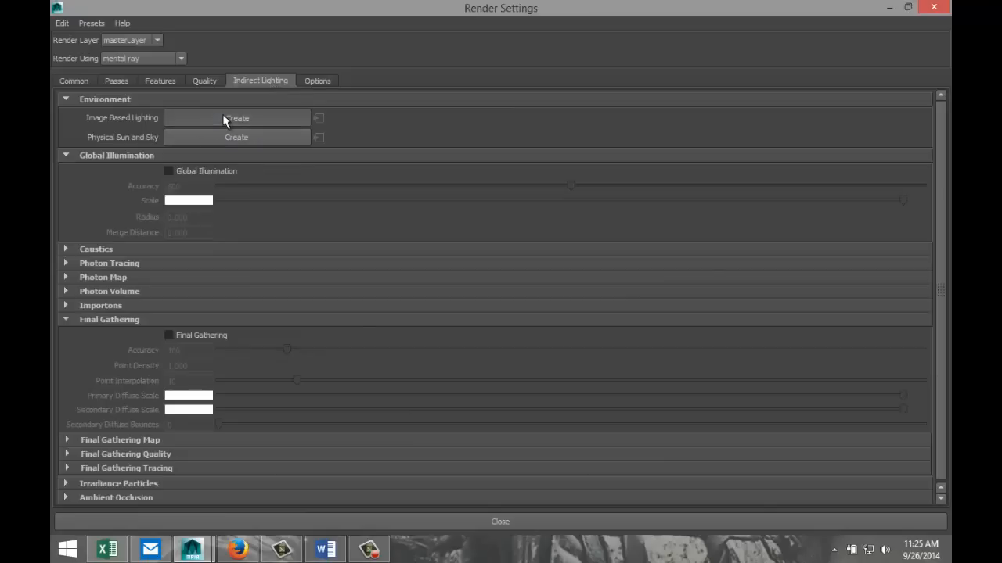
pyautogui.click(168, 171)
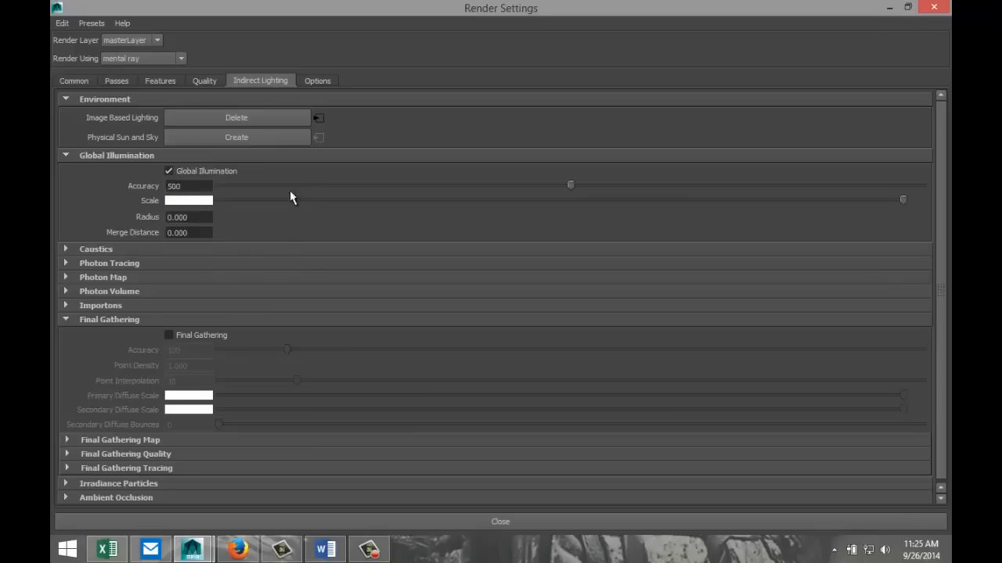
# Step: Set the render quality's raytracing to 8 reflections, 8 refractions and a max trace depth of 12
pyautogui.click(203, 83)
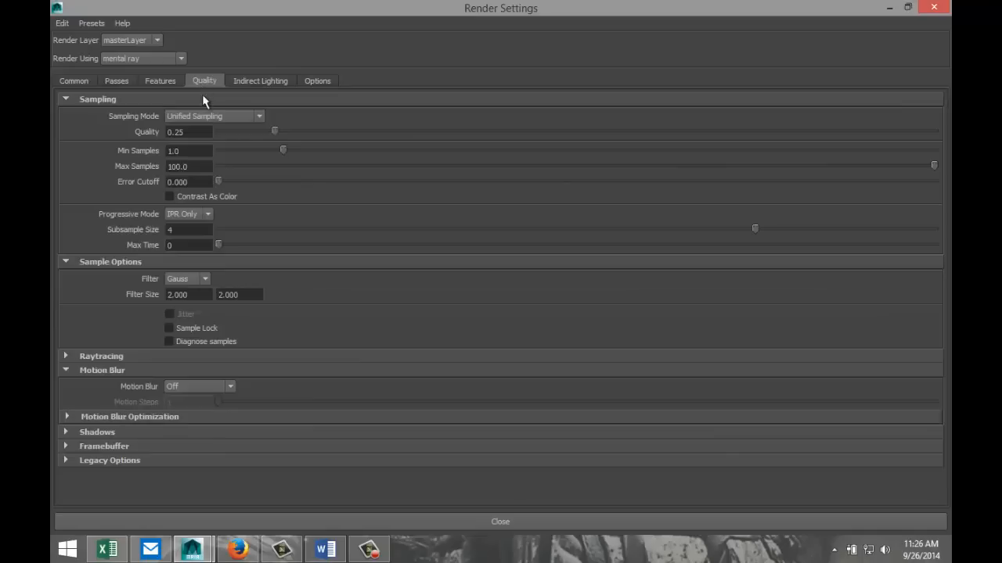
pyautogui.click(65, 356)
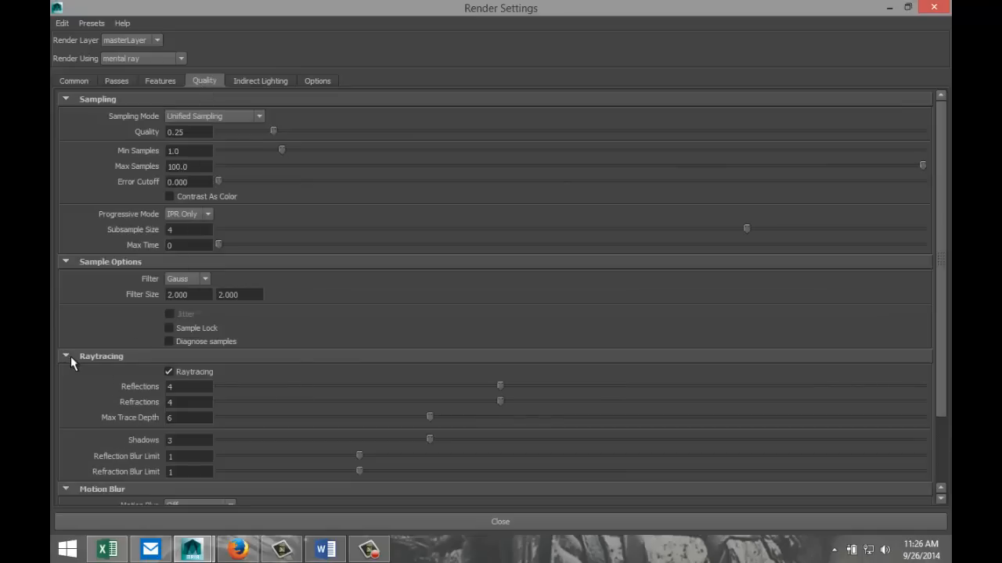
pyautogui.scroll(-1, 314, 378)
pyautogui.click(206, 347)
pyautogui.moveTo(205, 347); pyautogui.dragTo(155, 360)
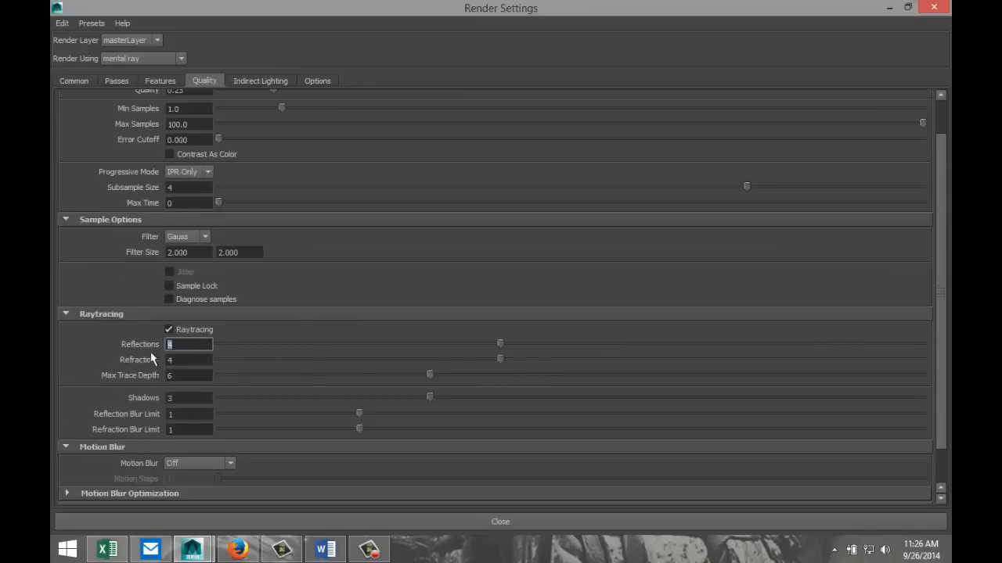
pyautogui.write('8')
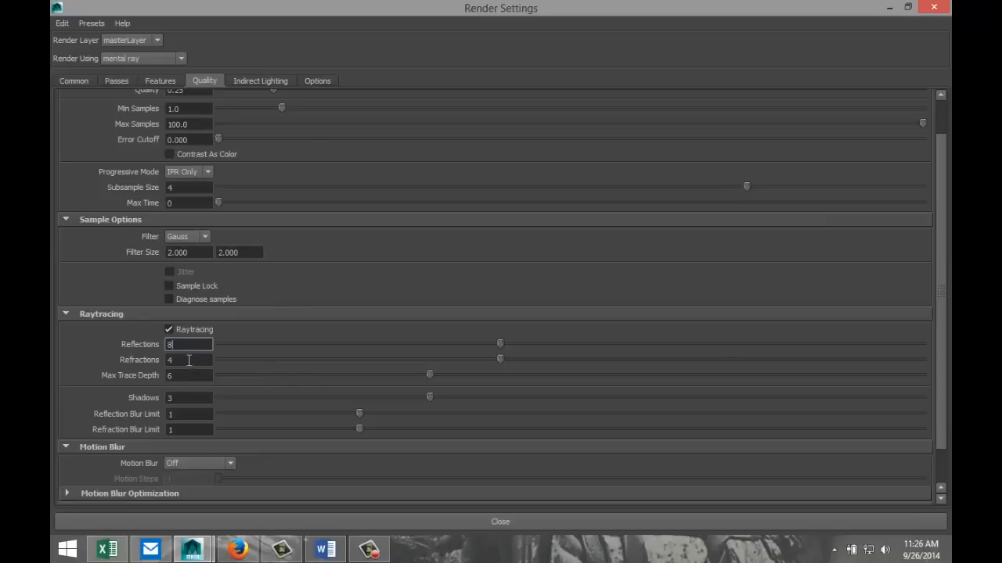
pyautogui.press('Tab')
pyautogui.write('8')
pyautogui.press('Tab')
pyautogui.write('12')
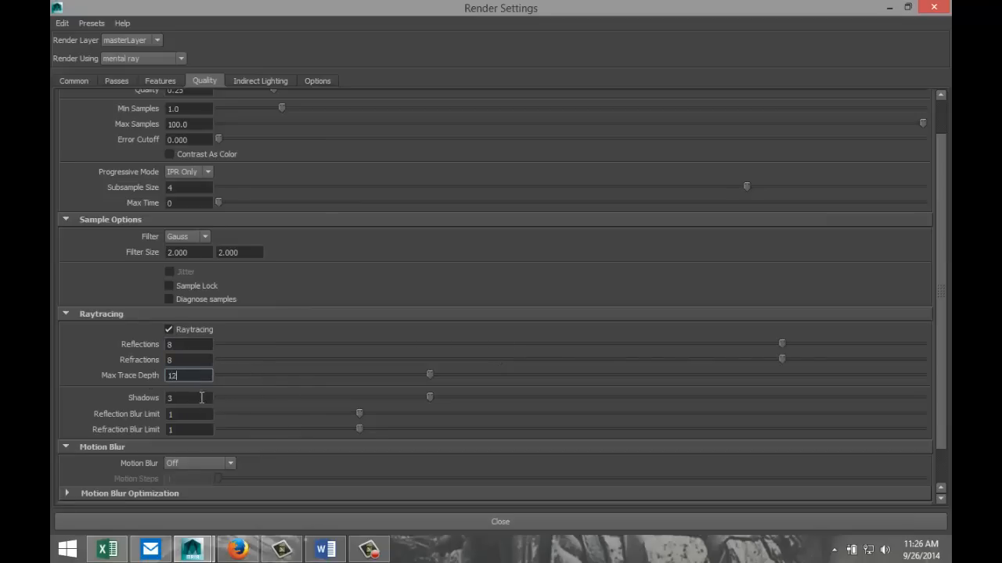
pyautogui.press('Tab')
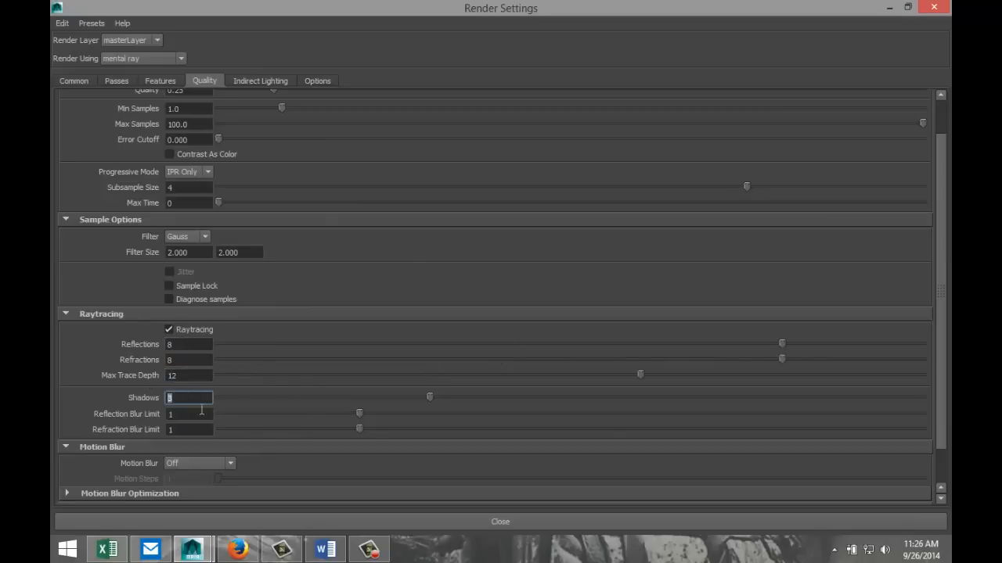
# Step: Set the raytracing shadows to 6 and both the reflection and refraction blur limits to 2
pyautogui.write('6')
pyautogui.press('Tab')
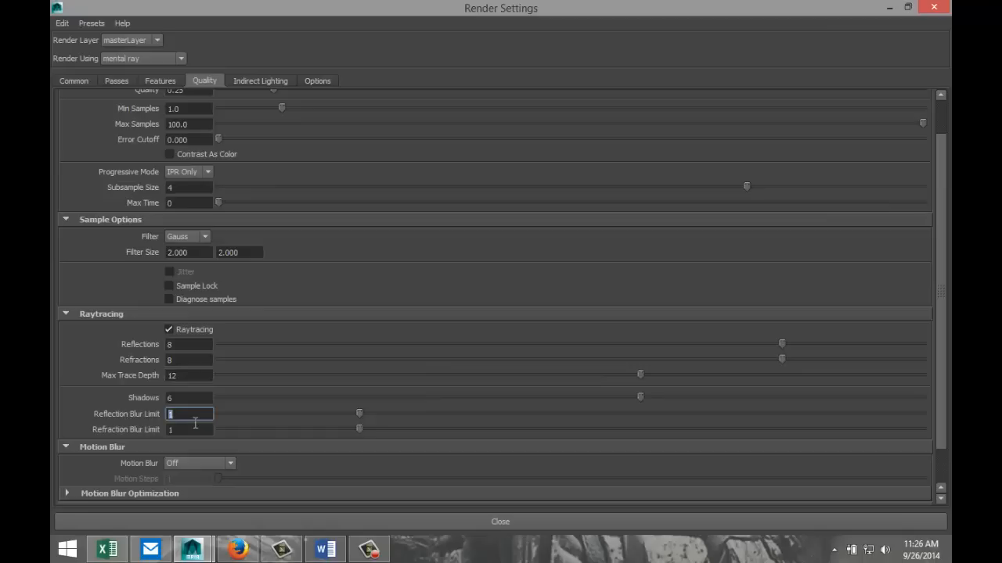
pyautogui.write('2')
pyautogui.press('Tab')
pyautogui.write('2')
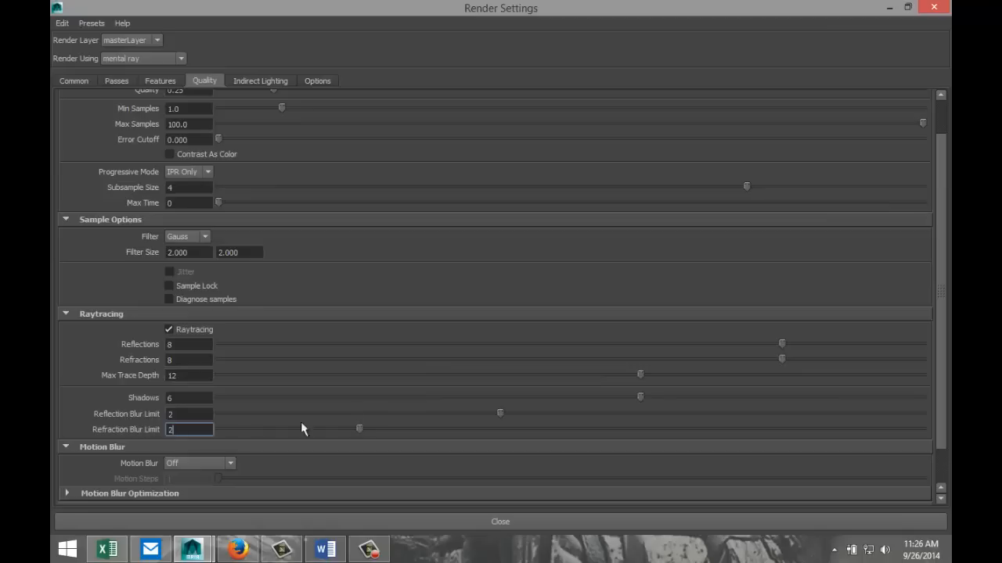
pyautogui.click(888, 9)
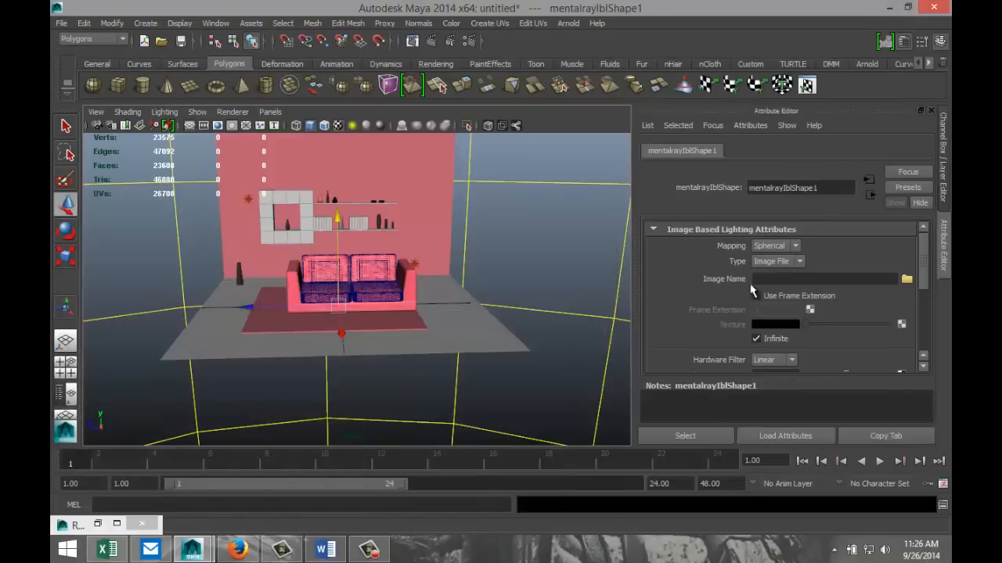
# Step: Load studio005.hdr from the HDRI folder in Documents\maya as the image of the image-based light
pyautogui.click(906, 280)
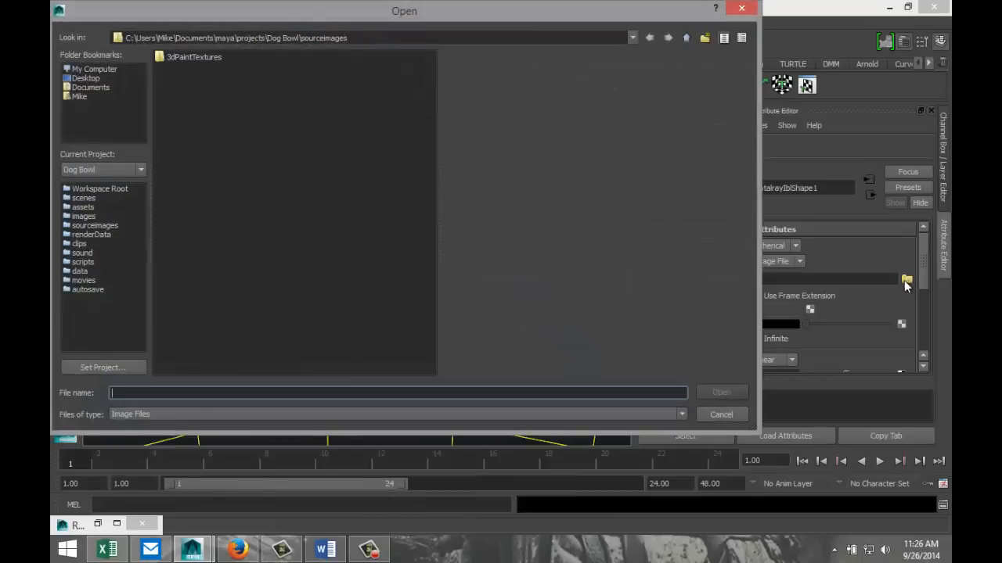
pyautogui.click(90, 88)
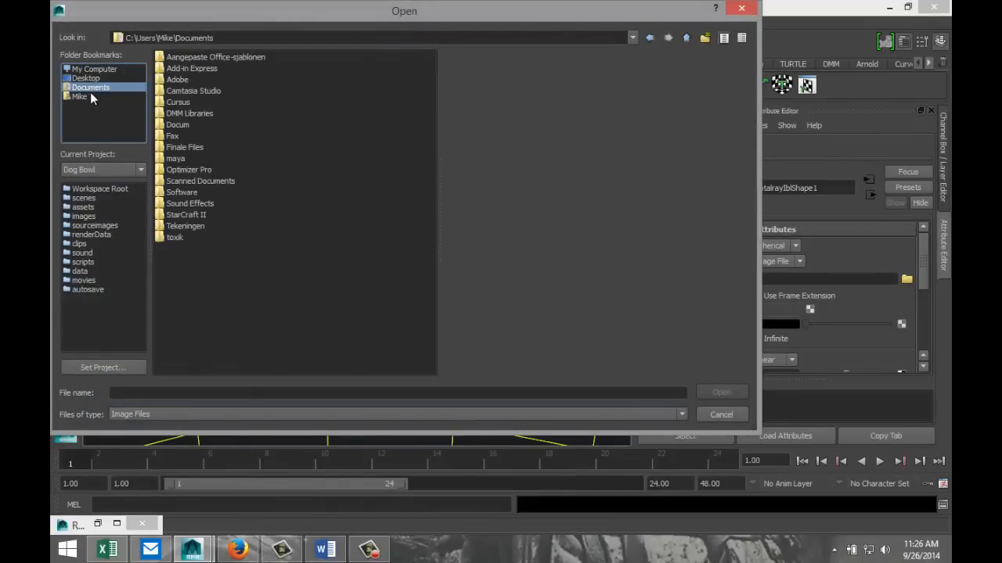
pyautogui.click(183, 160)
pyautogui.doubleClick(182, 160)
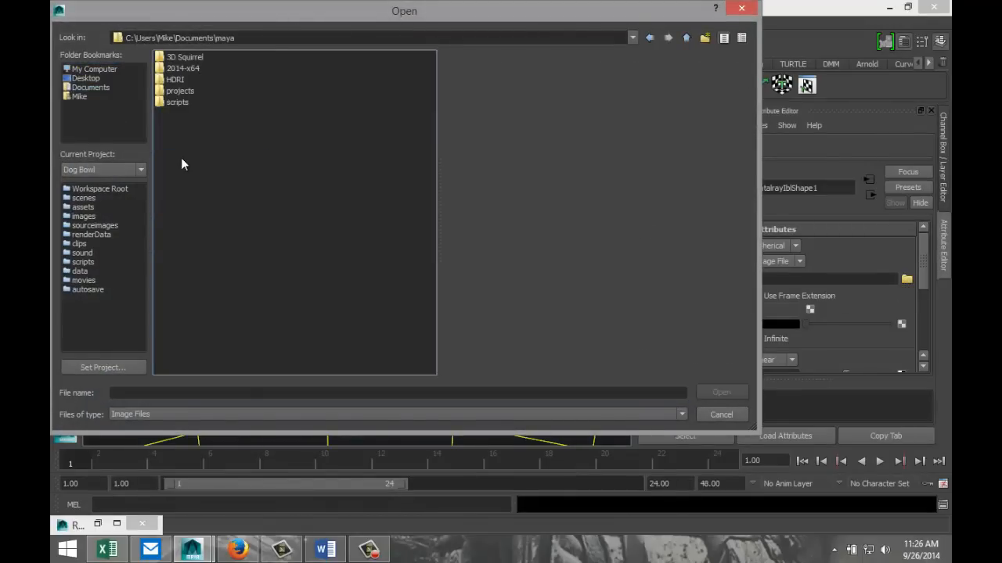
pyautogui.doubleClick(177, 80)
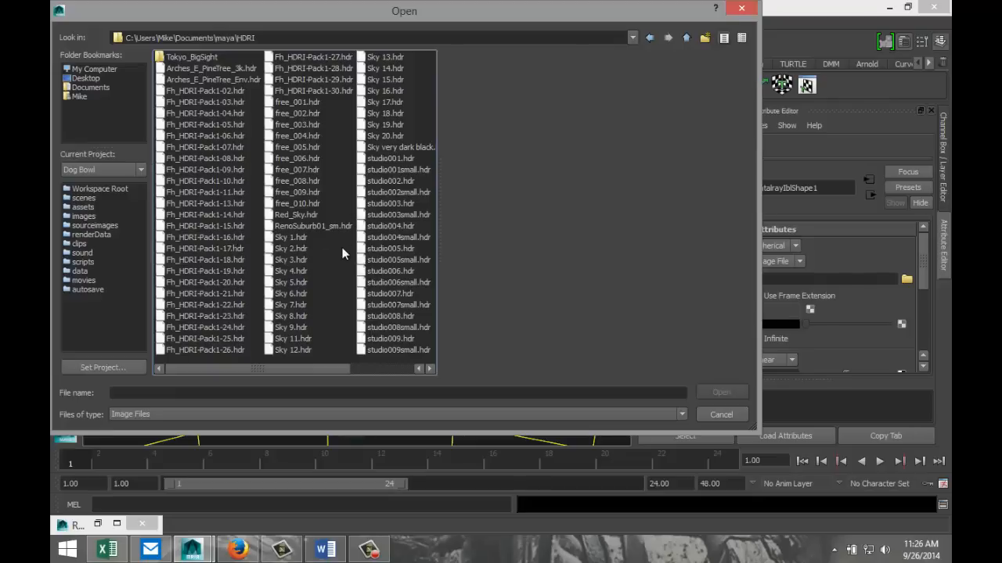
pyautogui.moveTo(322, 367); pyautogui.dragTo(364, 373)
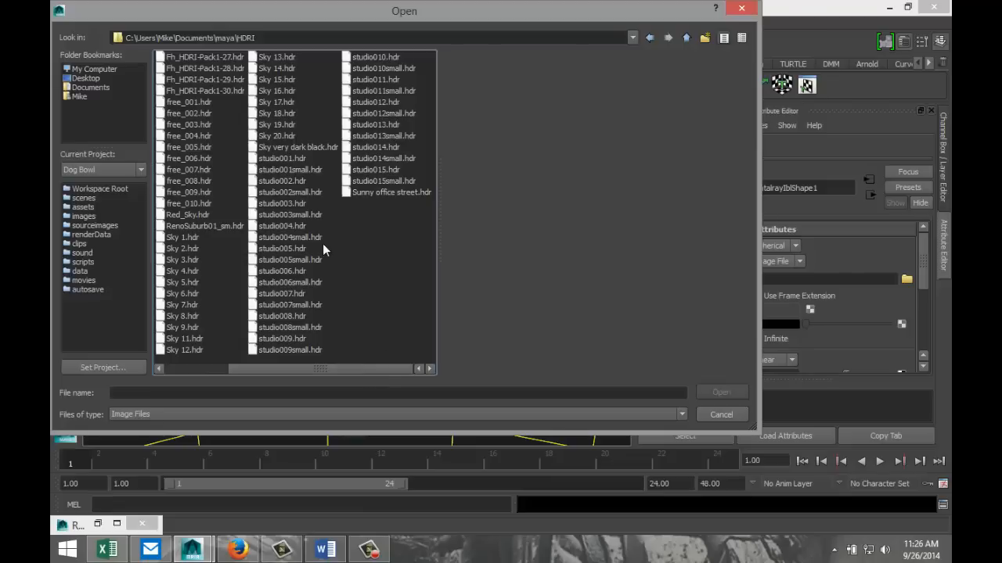
pyautogui.click(289, 248)
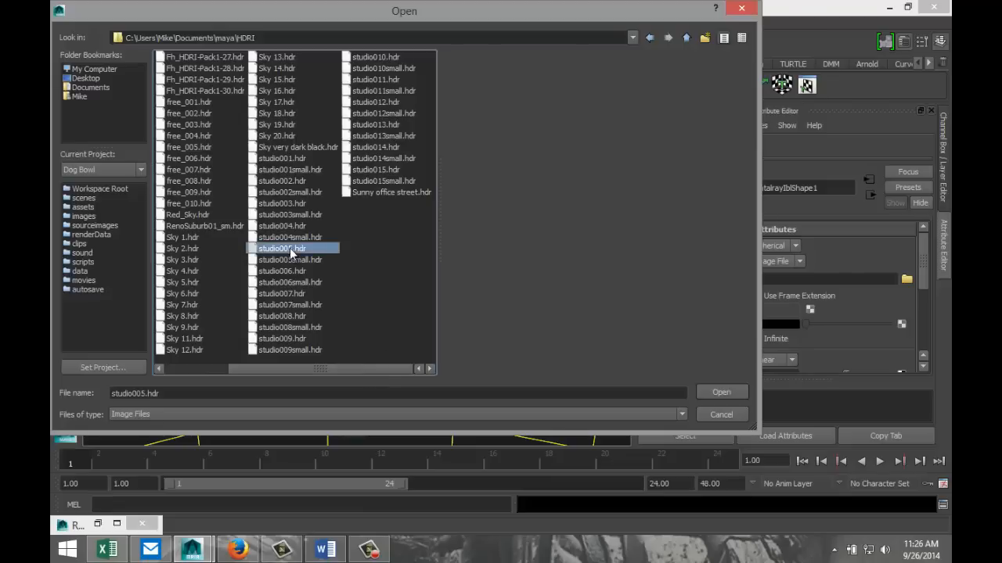
pyautogui.click(720, 392)
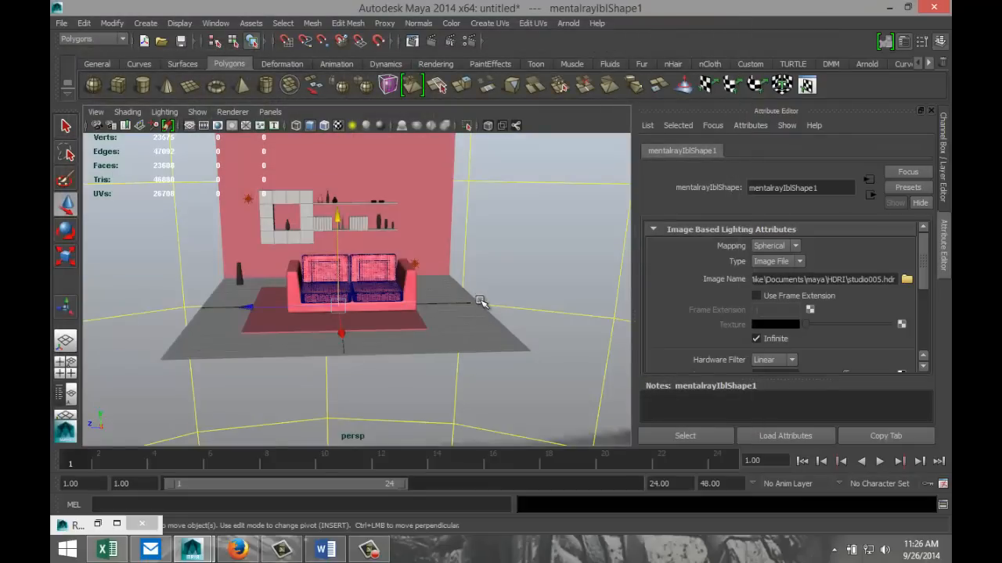
# Step: Widen the back wall and floor planes together along Z until they span the whole front view of the sofa
pyautogui.scroll(2, 484, 301)
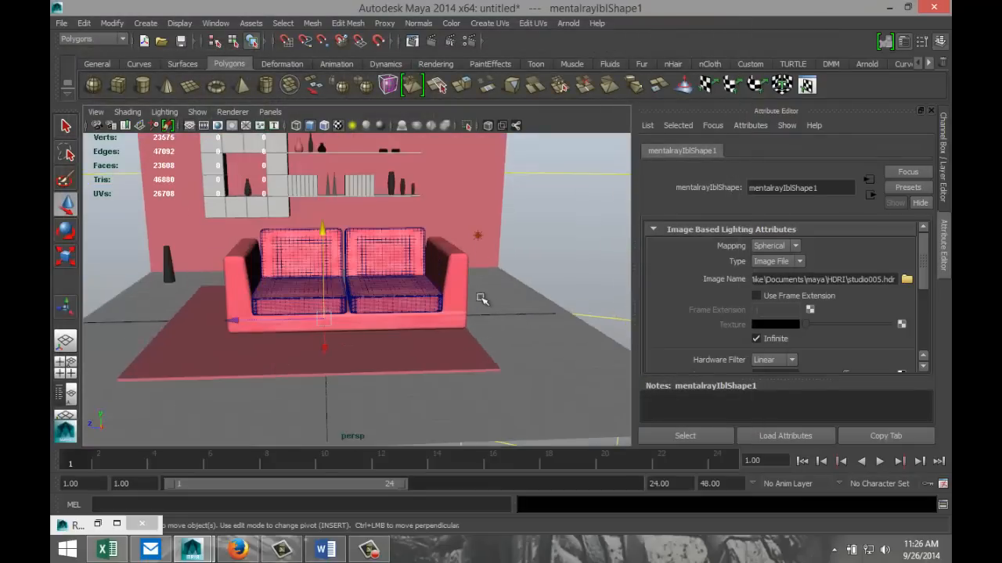
pyautogui.keyDown('alt'); pyautogui.moveTo(486, 276); pyautogui.dragTo(529, 345, button='middle'); pyautogui.keyUp('alt')
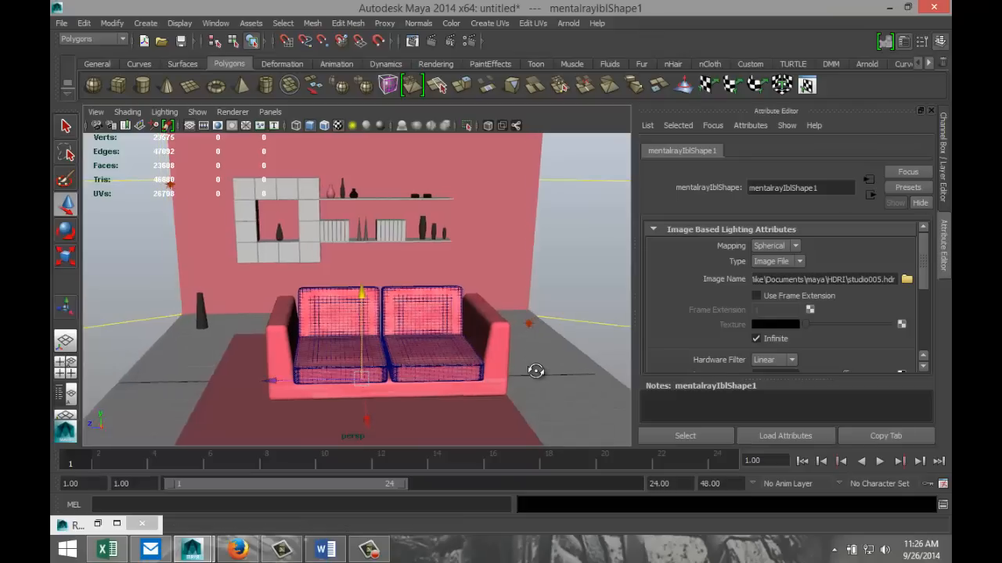
pyautogui.keyDown('alt'); pyautogui.moveTo(532, 367); pyautogui.dragTo(532, 356); pyautogui.keyUp('alt')
pyautogui.keyDown('alt'); pyautogui.moveTo(532, 356); pyautogui.dragTo(510, 357, button='middle'); pyautogui.keyUp('alt')
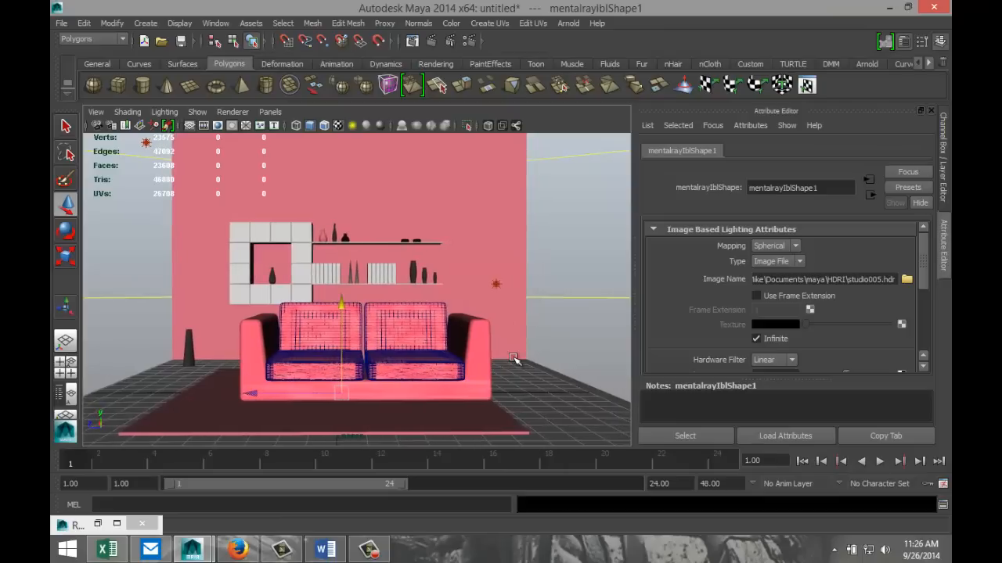
pyautogui.click(528, 254)
pyautogui.click(565, 377)
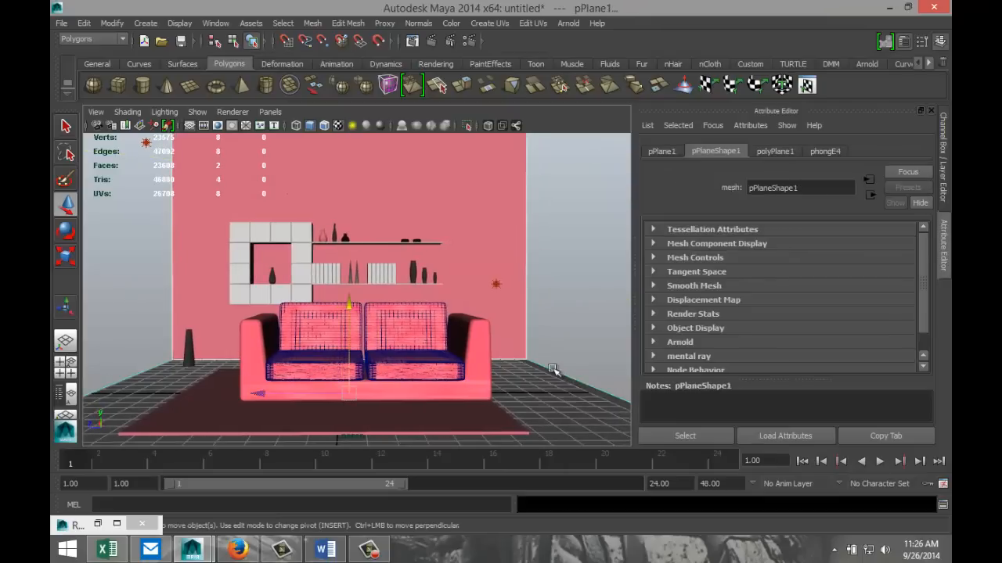
pyautogui.press('r')
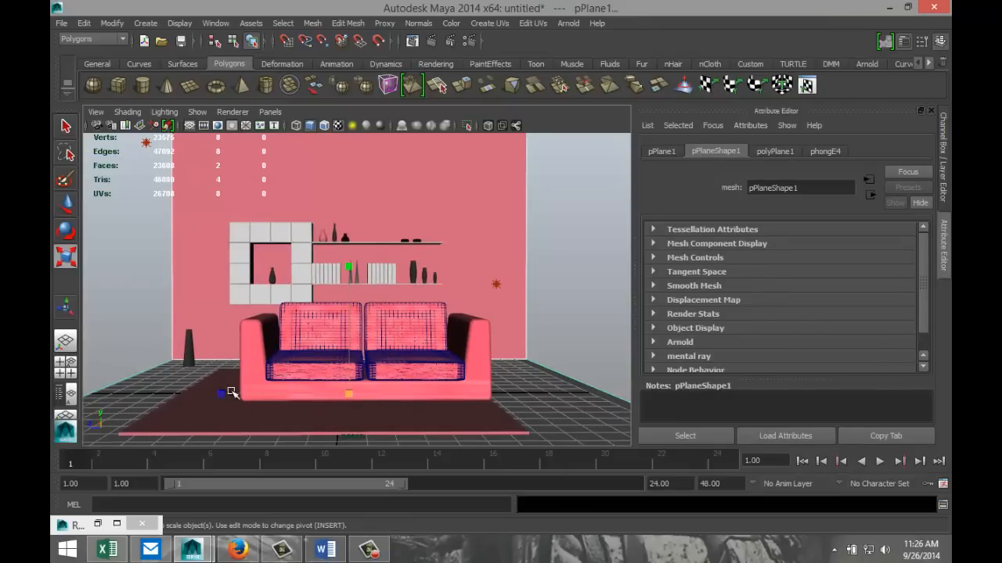
pyautogui.moveTo(220, 395); pyautogui.dragTo(52, 386)
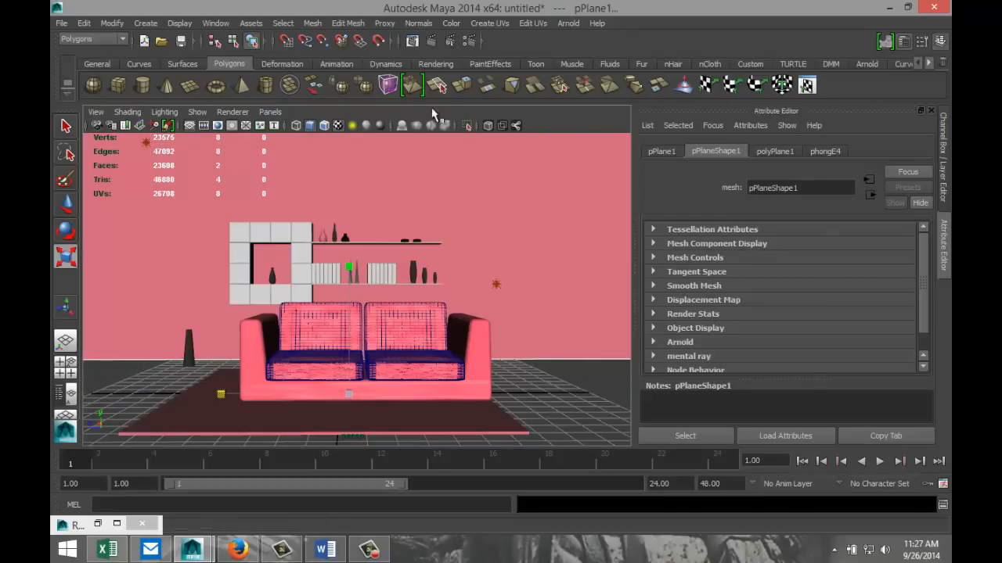
# Step: Raise the unified sampling quality in the render settings to 1.30
pyautogui.click(468, 40)
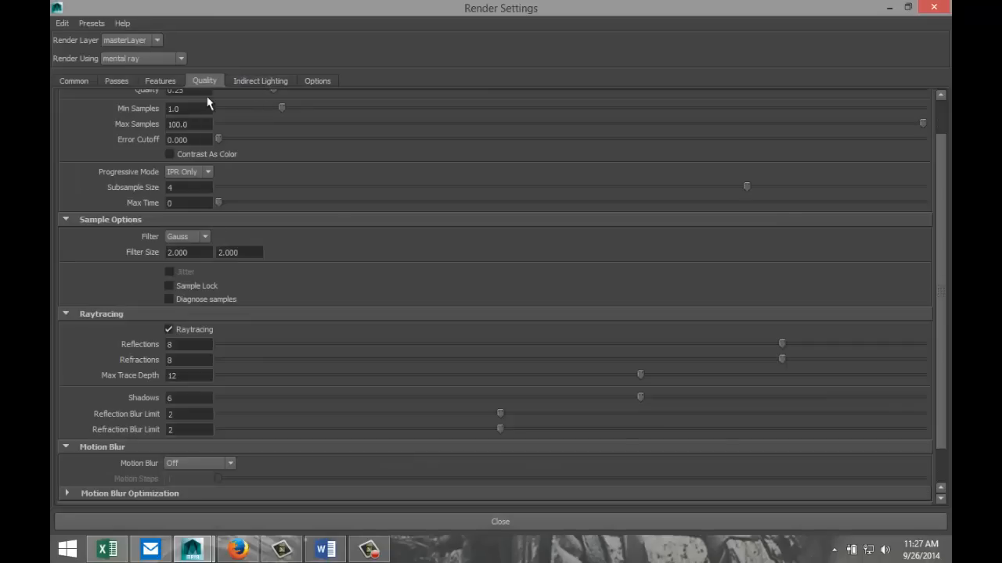
pyautogui.scroll(1, 374, 269)
pyautogui.moveTo(273, 131); pyautogui.dragTo(660, 134)
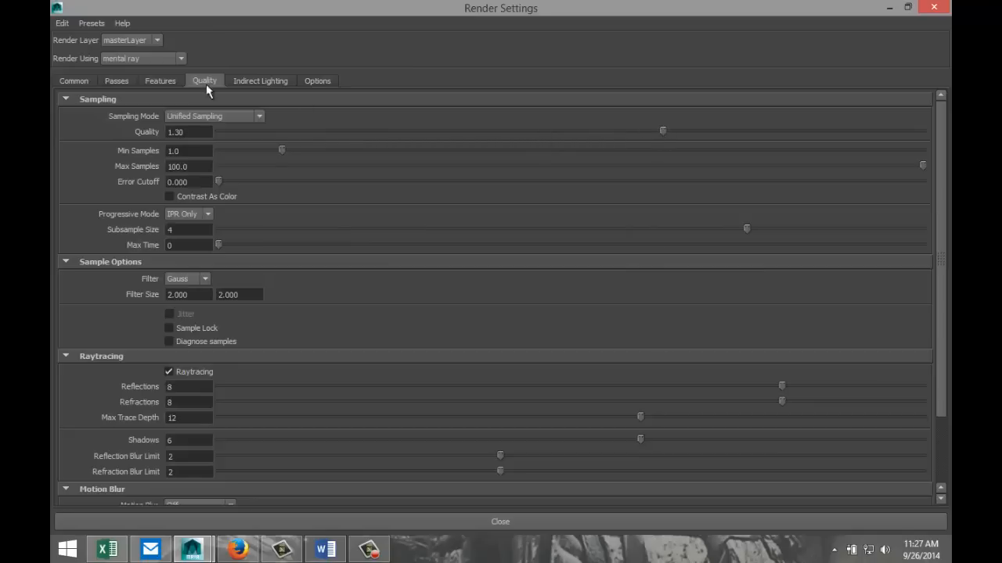
# Step: Set the render image size to the HD 1080 preset and render the current frame
pyautogui.click(74, 81)
pyautogui.scroll(-6, 311, 364)
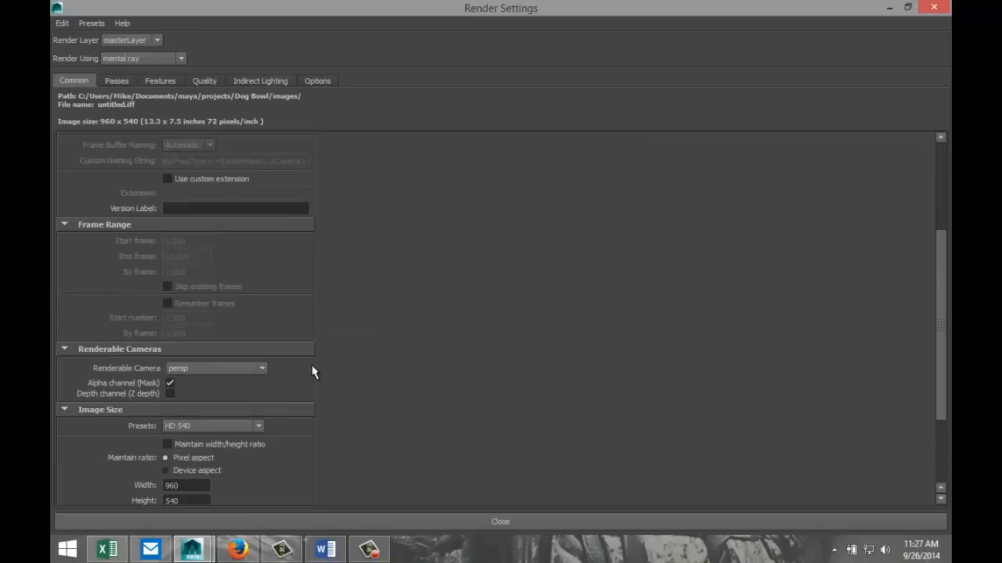
pyautogui.click(259, 307)
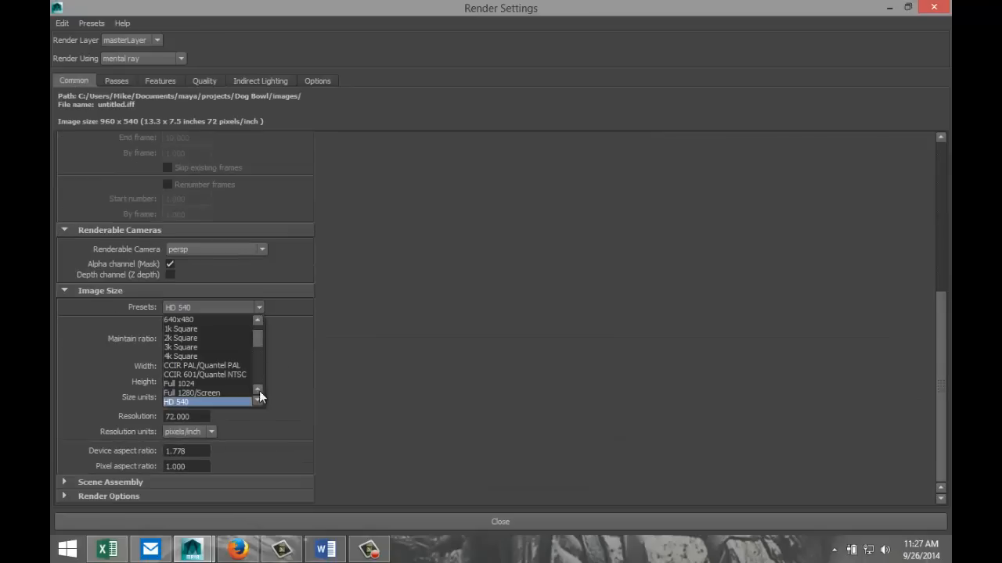
pyautogui.scroll(-3, 259, 391)
pyautogui.click(242, 402)
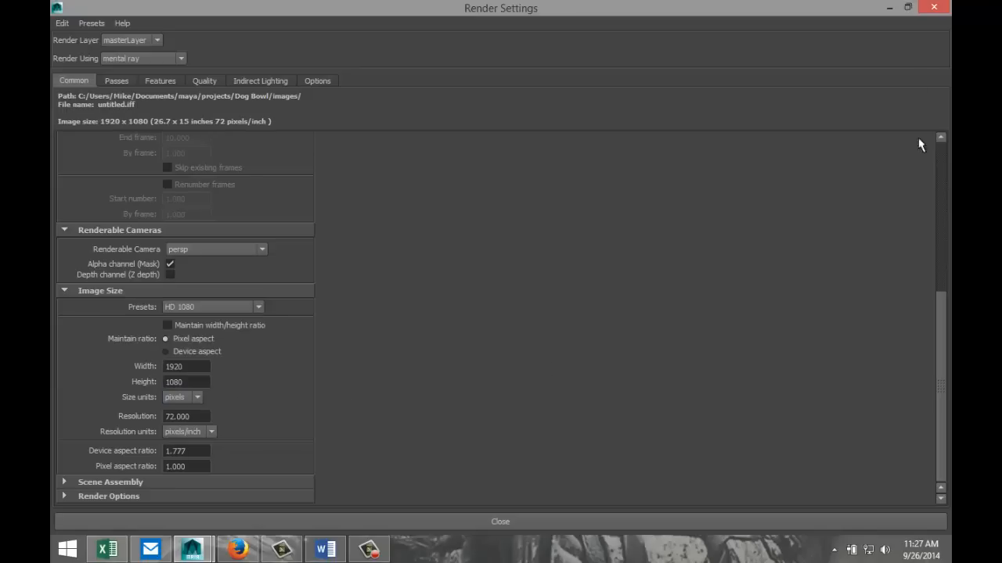
pyautogui.click(889, 8)
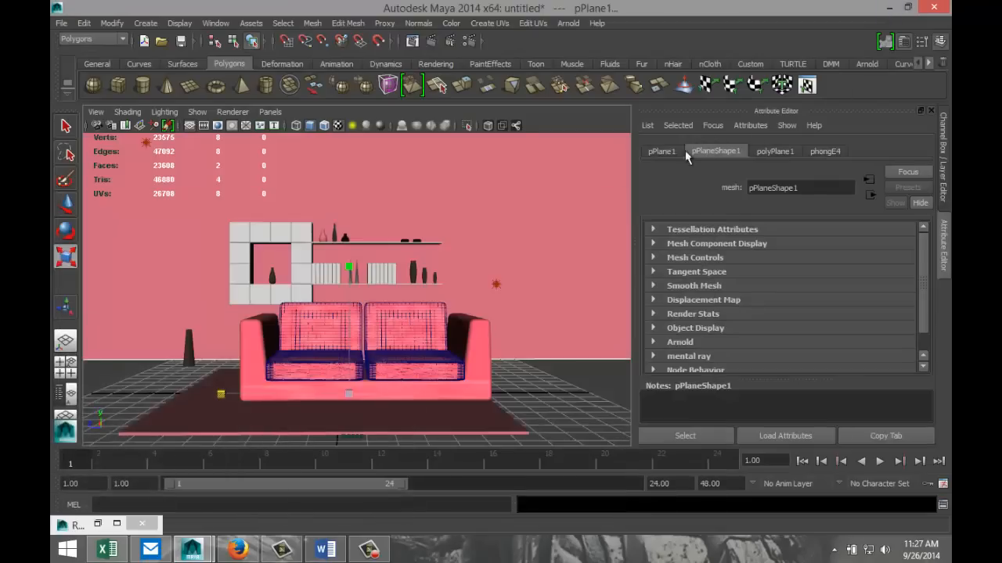
pyautogui.click(430, 40)
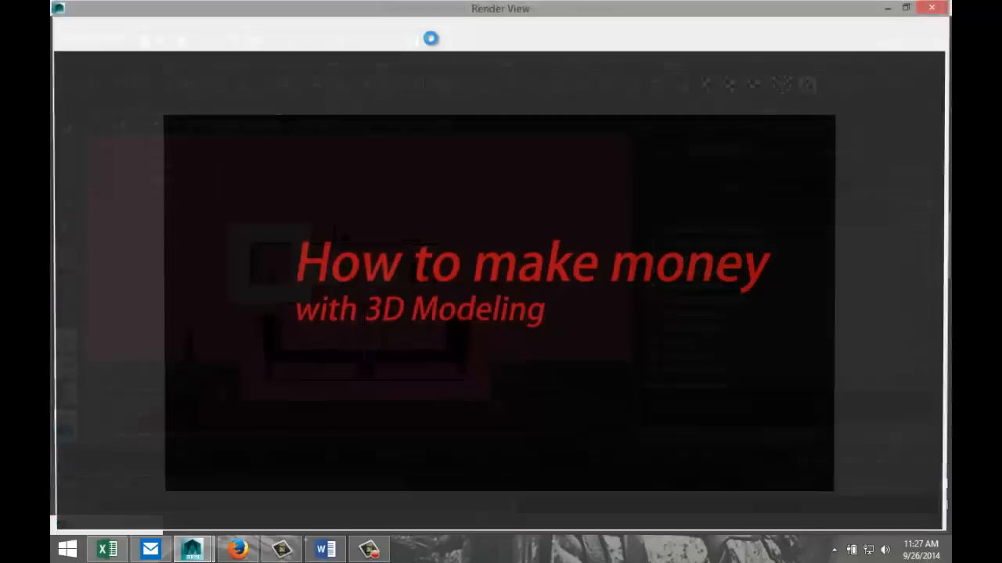